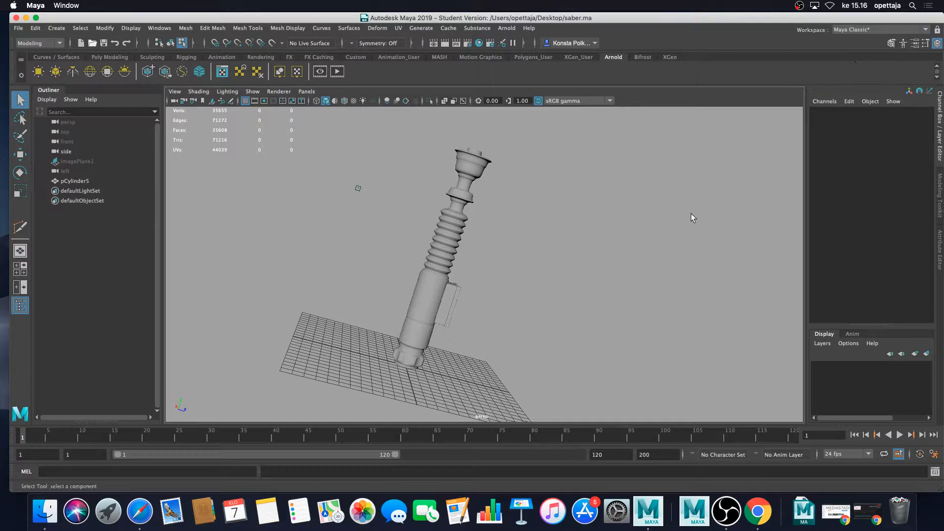
- Switch the saber's smooth mesh preview off and back on to compare the base mesh with the smoothed one
left_click(458, 237)
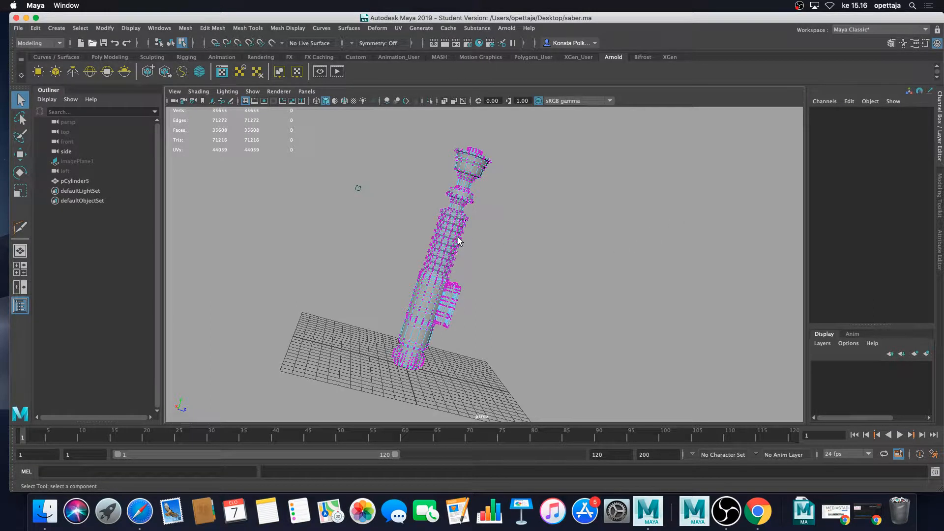
key("1")
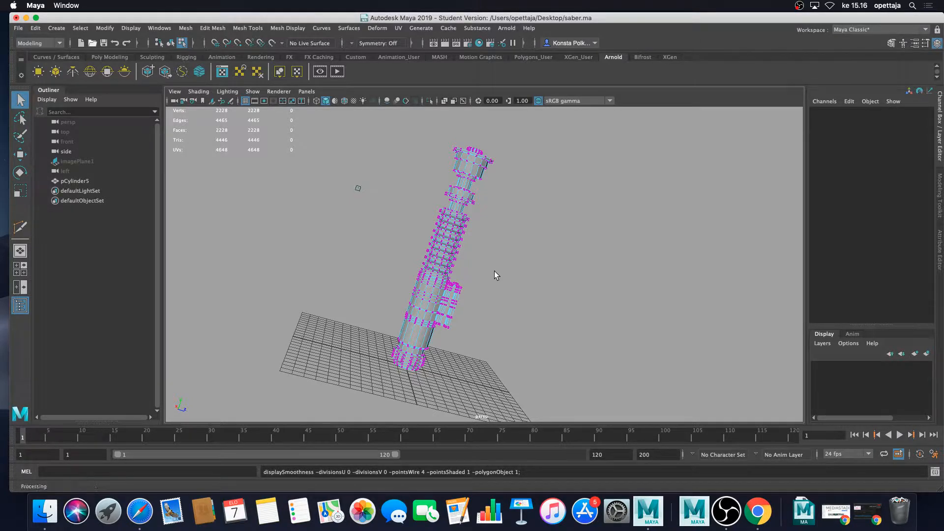
scroll(492, 273, "up", 5)
scroll(561, 344, "down", 5)
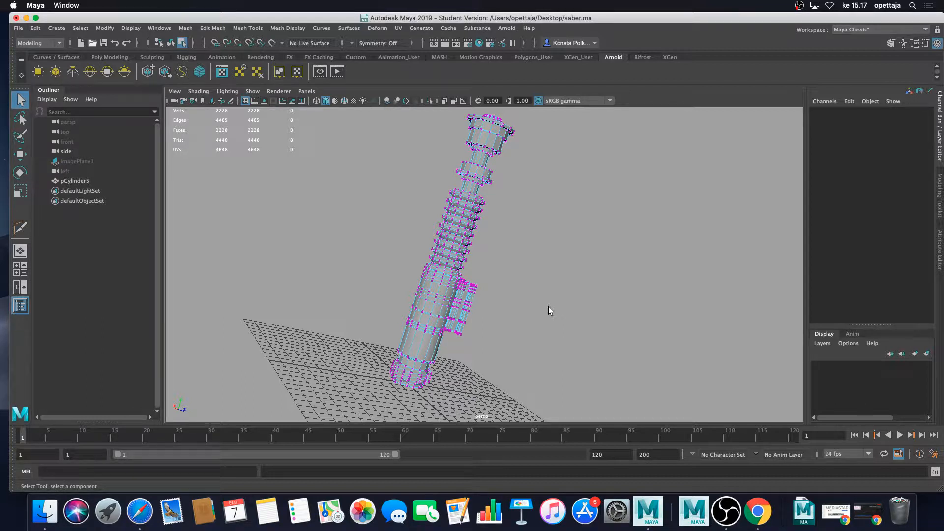
key("3")
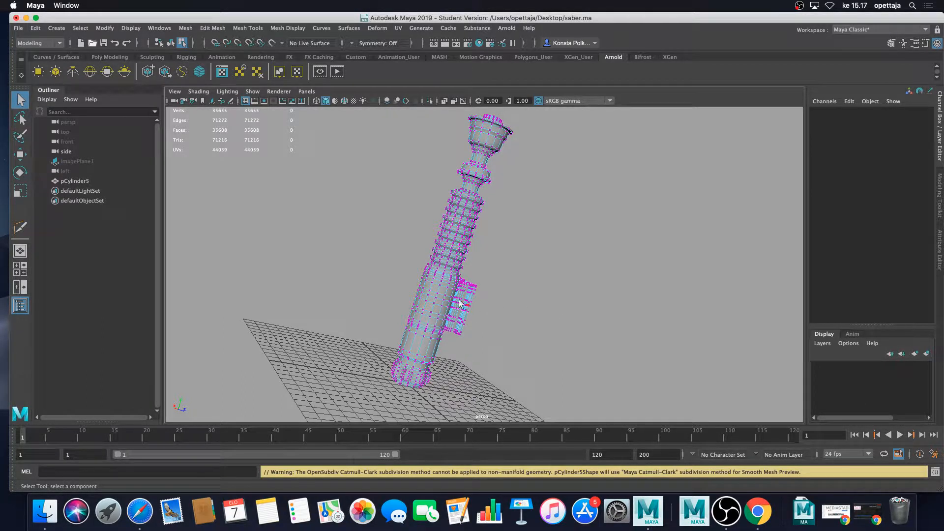
- Return the saber to object selection mode, deselect it and examine the smoothed model from another angle
right_click_drag(436, 253, 495, 245)
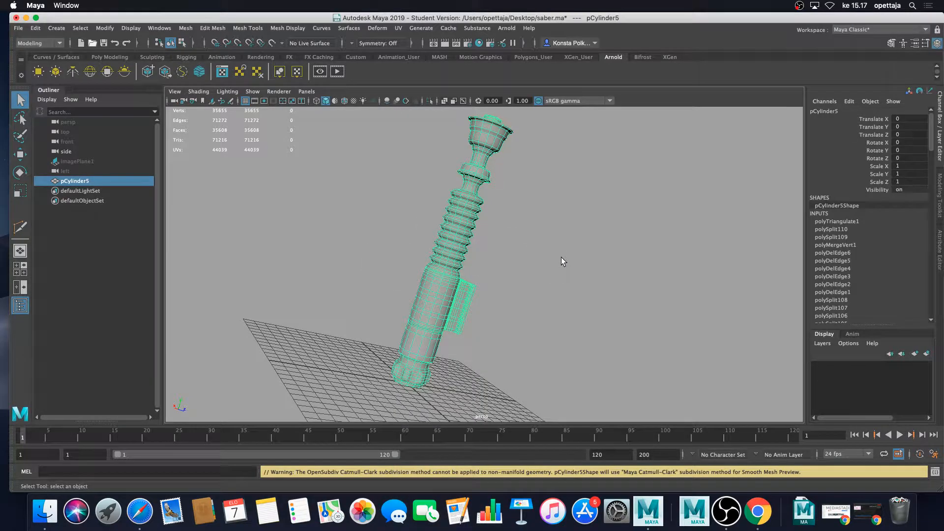
left_click(572, 277)
left_click_drag(586, 281, 501, 292, "alt")
scroll(485, 294, "up", 5)
scroll(508, 294, "down", 2)
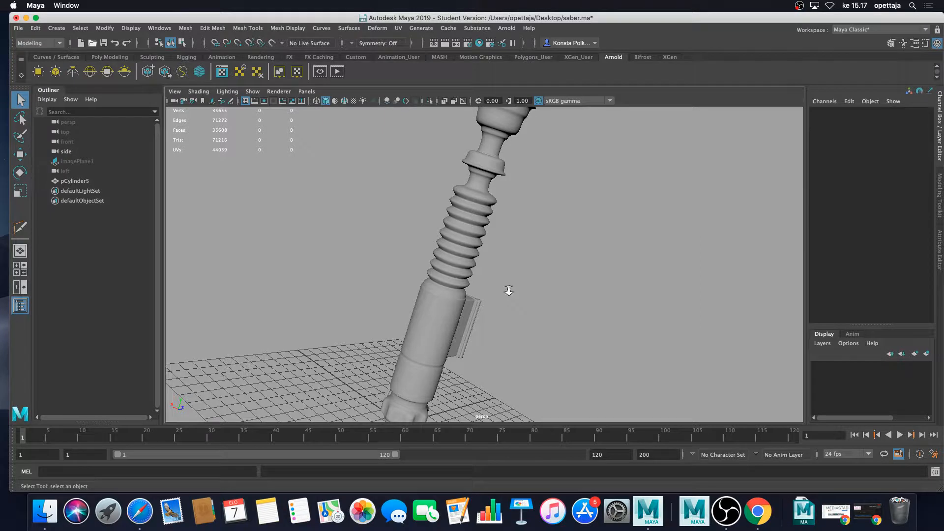
scroll(510, 293, "down", 3)
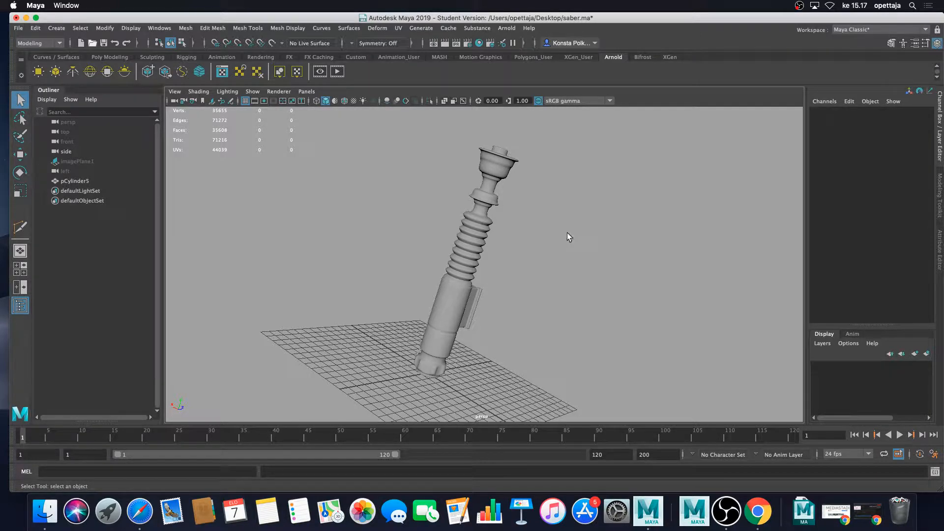
left_click_drag(632, 231, 576, 233, "alt")
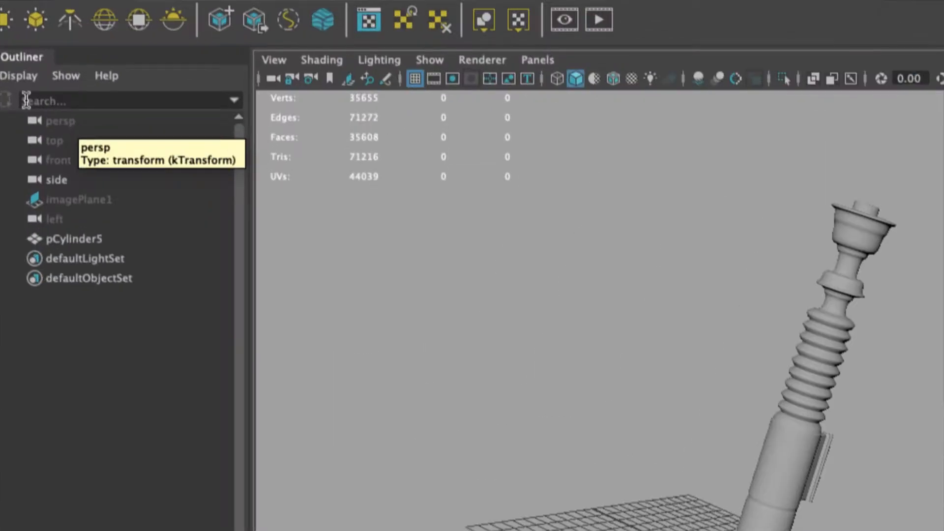
- Hide the Outliner and show it again
left_click(147, 131)
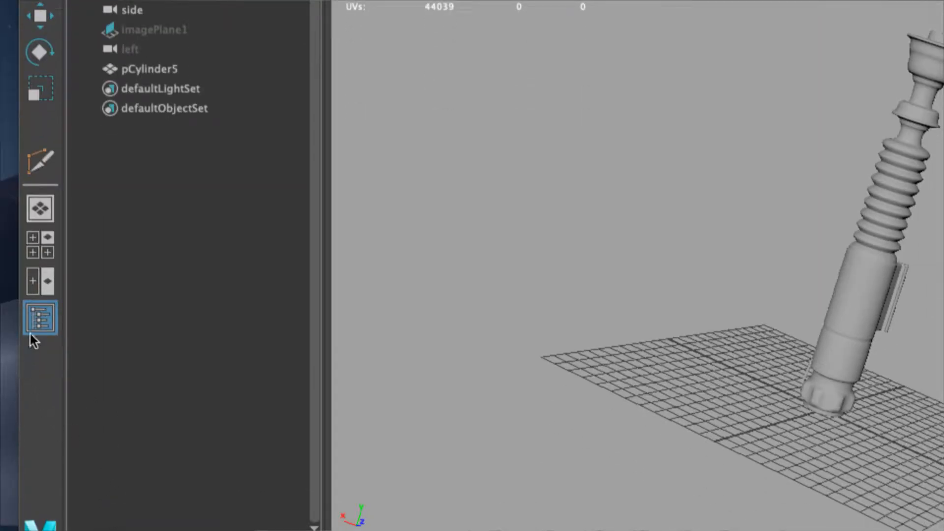
left_click(37, 320)
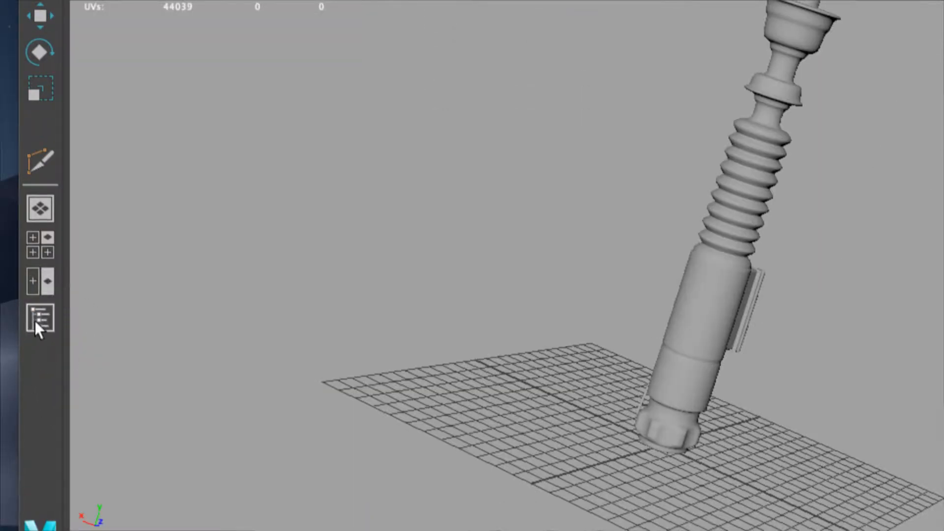
left_click(35, 324)
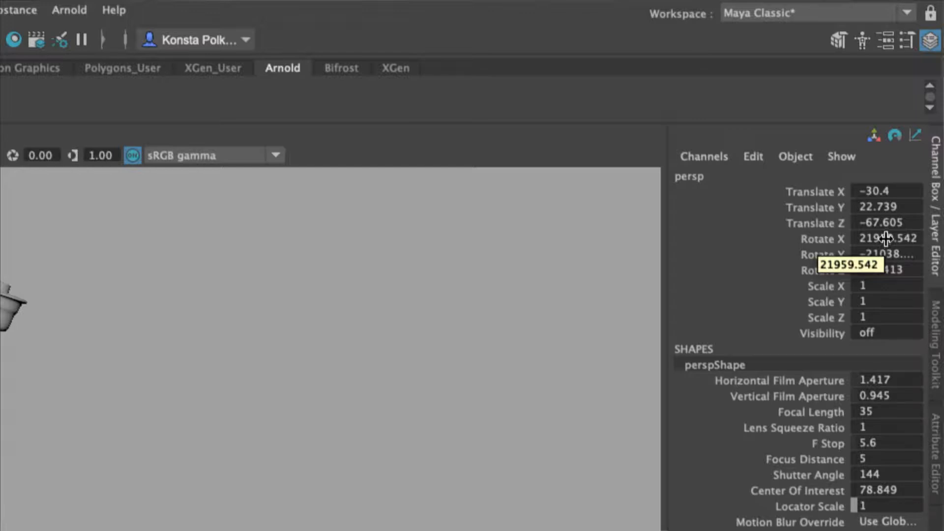
- Reset the persp camera by setting its Rotate and Translate X, Y and Z values to 0
left_click_drag(885, 239, 891, 267)
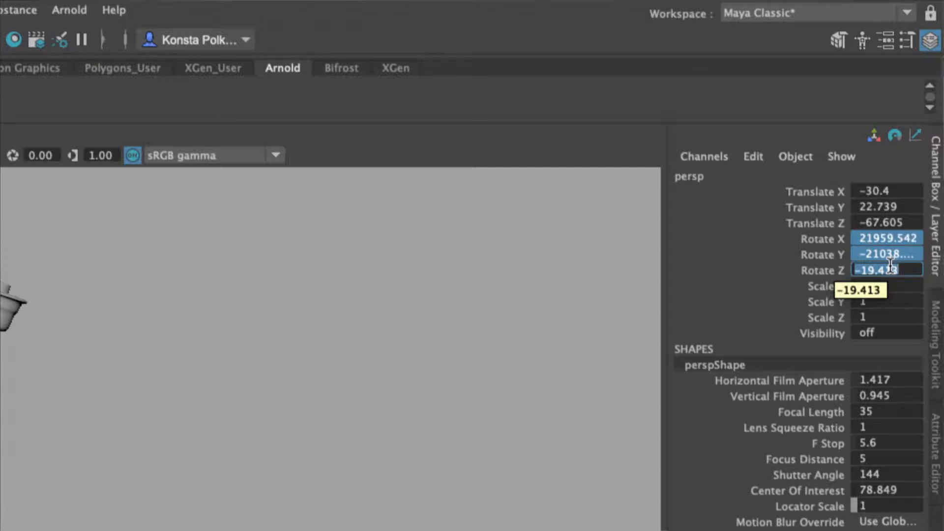
type("0")
key("Return")
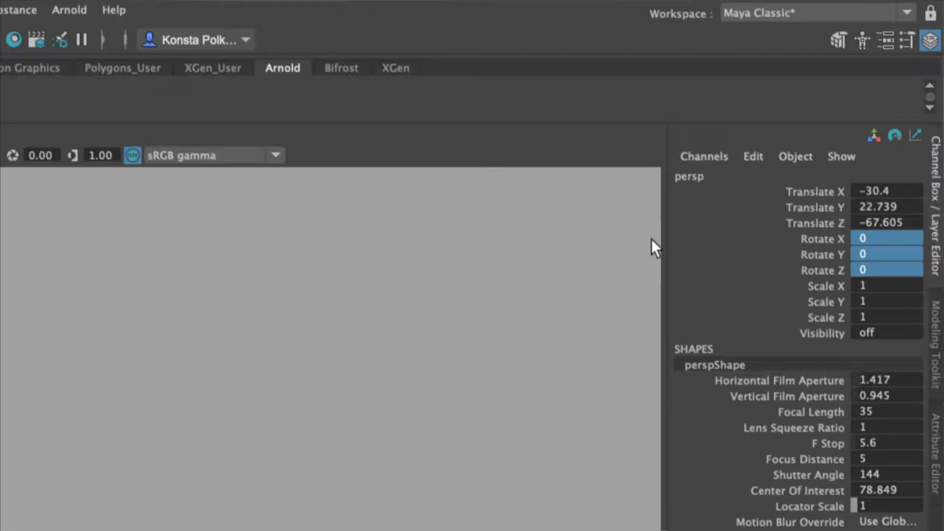
left_click_drag(870, 190, 874, 219)
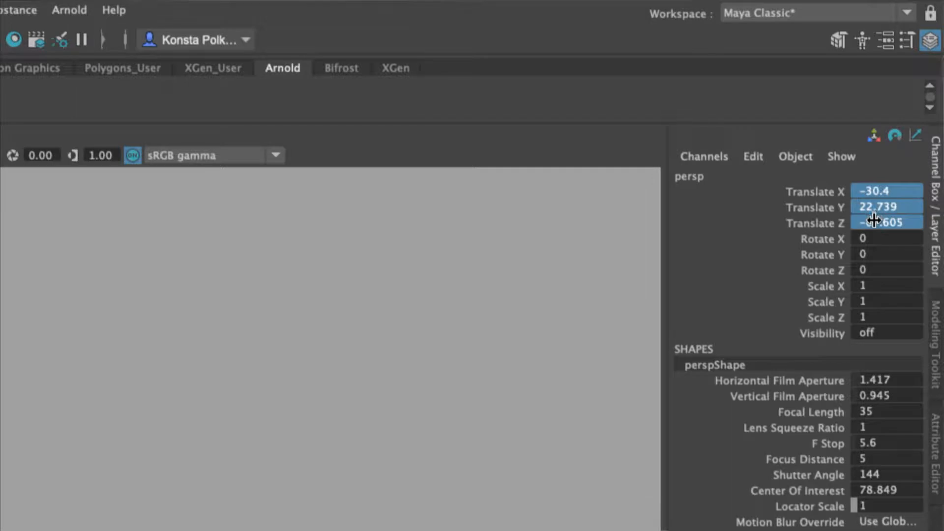
double_click(874, 221)
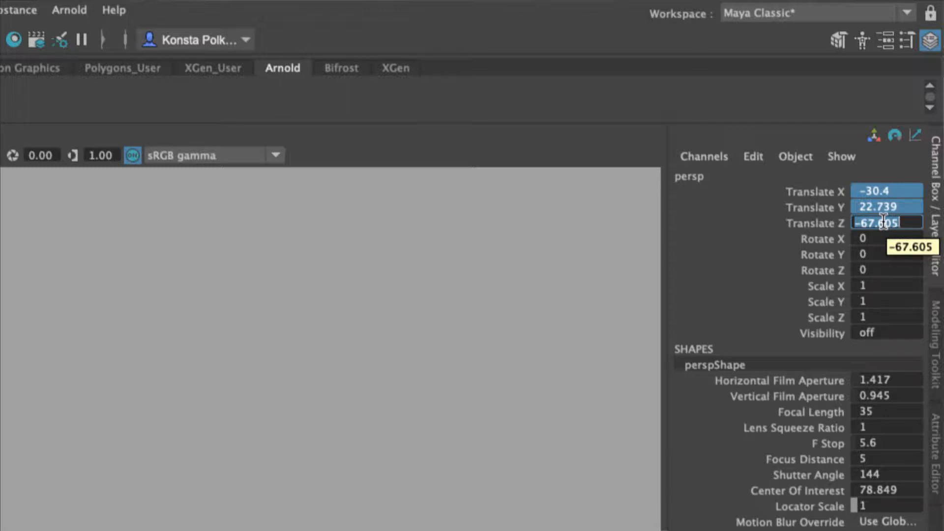
type("0")
key("Return")
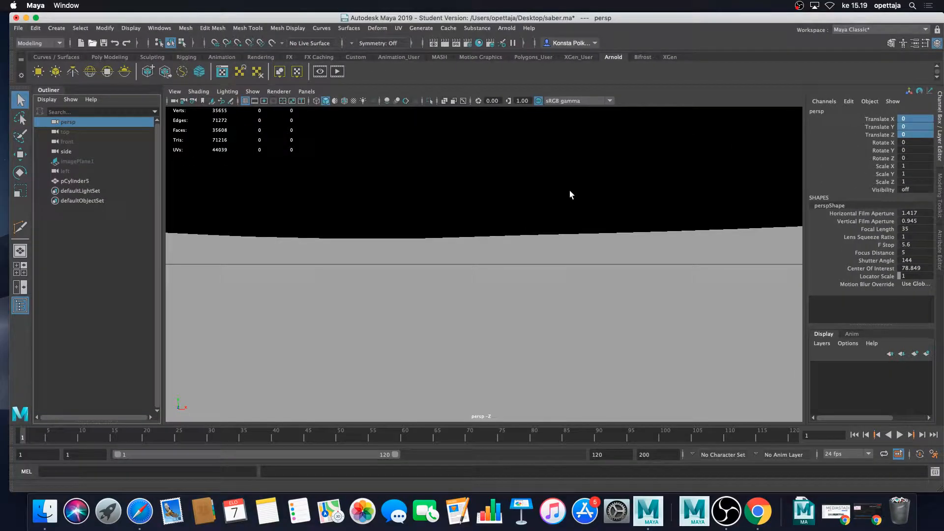
- Frame the whole scene in the perspective view, then select the saber mesh and examine it from several angles
key("a")
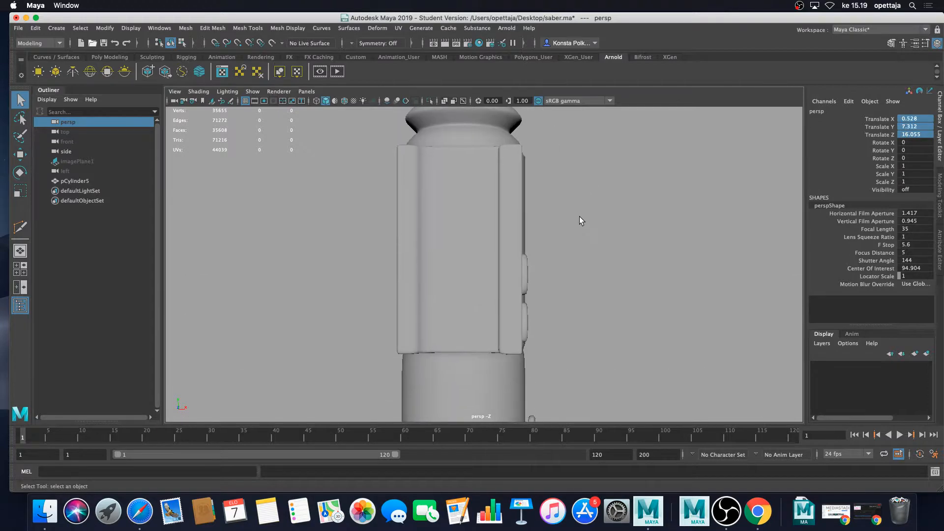
left_click_drag(586, 207, 619, 193, "alt")
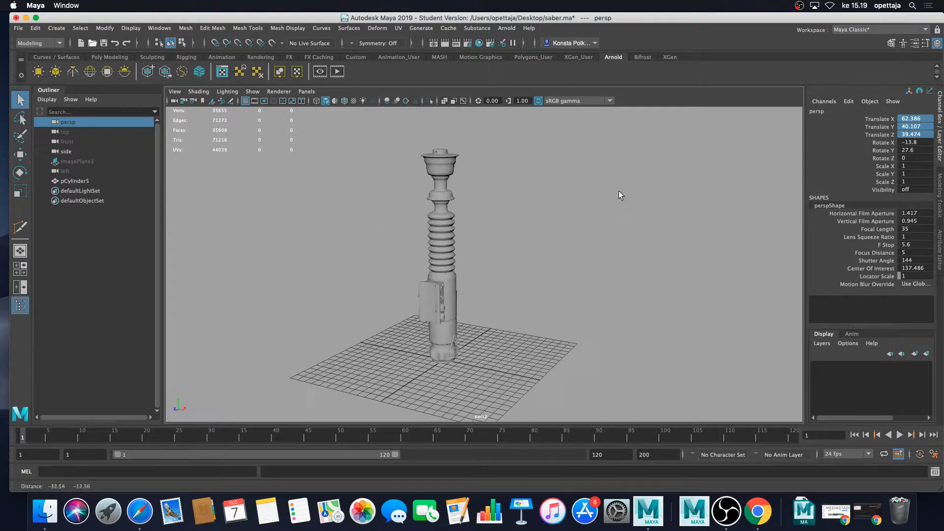
left_click(448, 246)
left_click_drag(514, 238, 436, 249, "alt")
middle_click_drag(436, 249, 529, 243, "alt")
scroll(529, 243, "up", 4)
left_click_drag(530, 243, 485, 264, "alt")
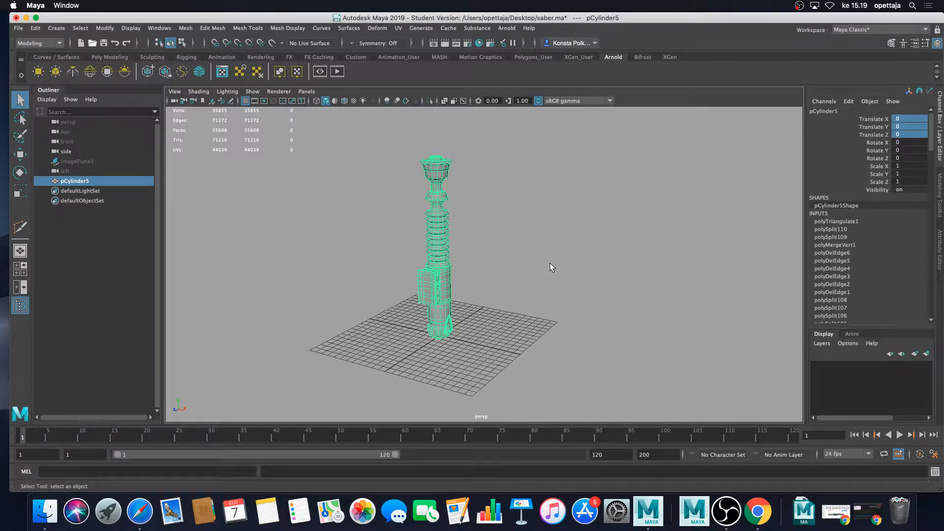
left_click_drag(550, 267, 545, 319, "alt")
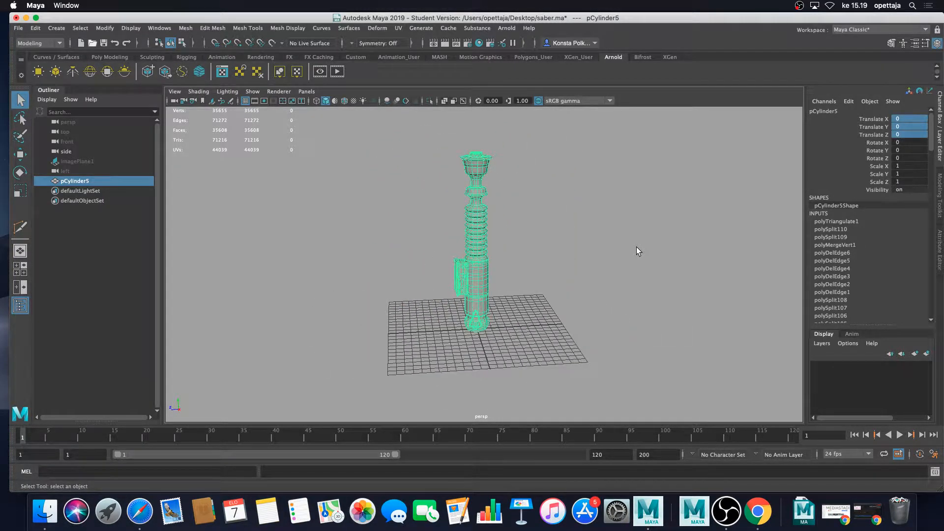
- Turn off the smooth mesh preview on the saber and deselect it
left_click(491, 184)
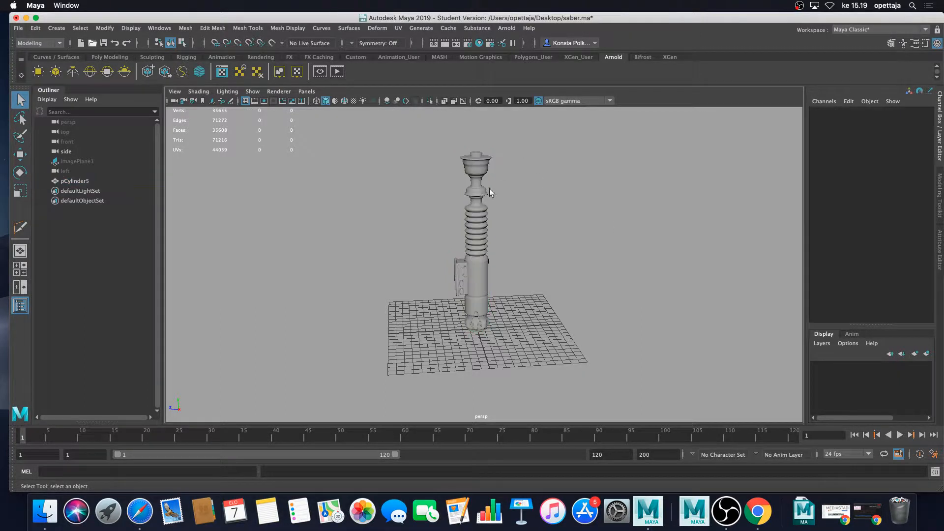
left_click(480, 198)
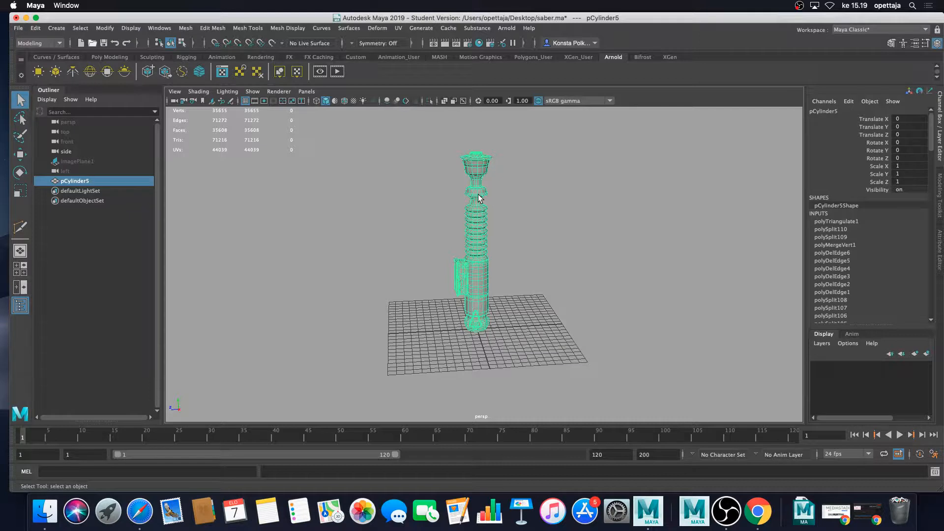
left_click(580, 194)
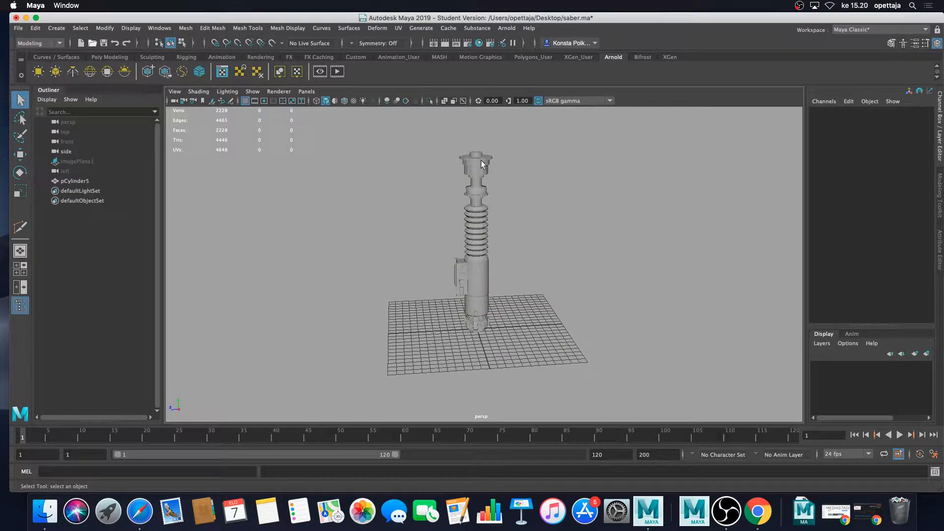
- Rename the pCylinder5 object to saberMesh
left_click(481, 176)
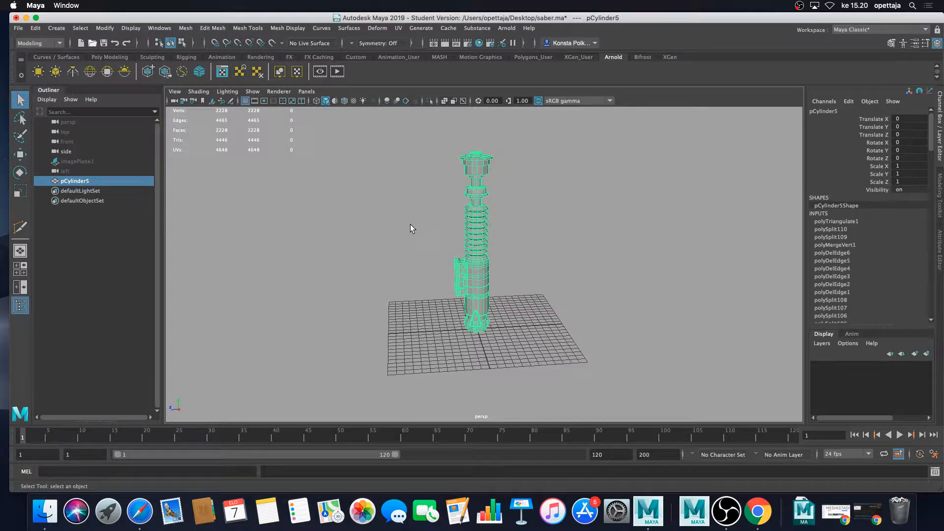
double_click(76, 181)
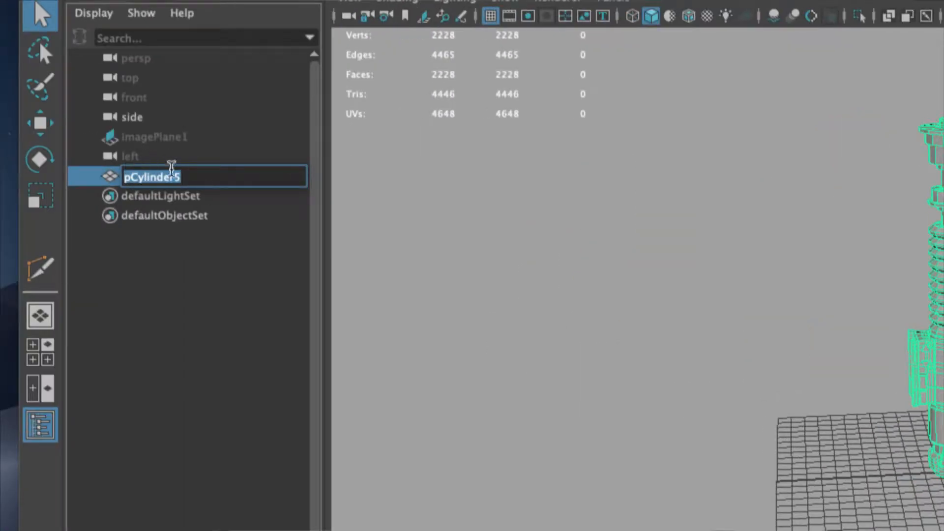
type("saber")
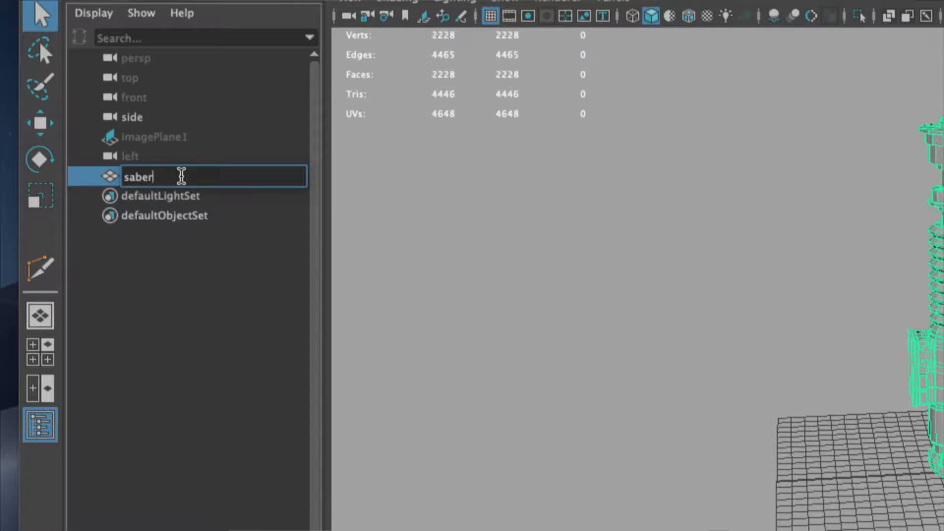
type("Mesh")
key("Return")
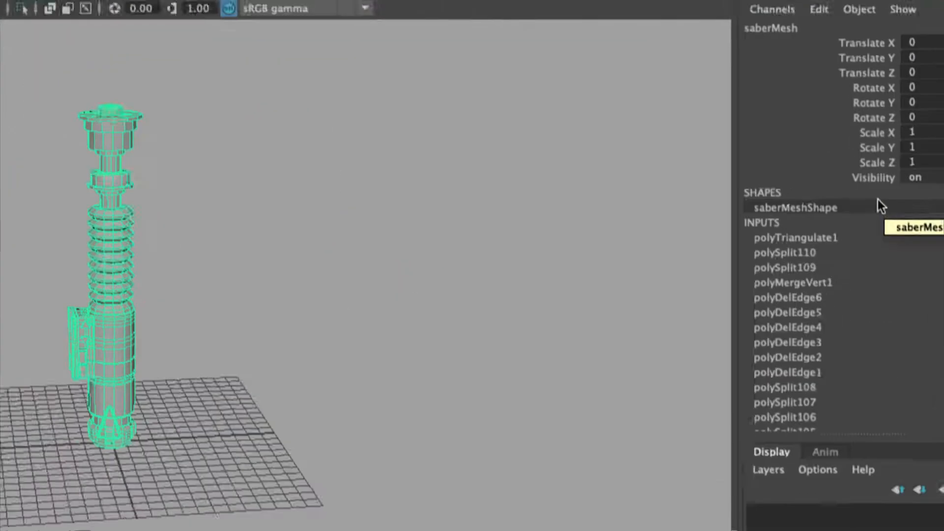
- Look through the list of construction inputs on saberMesh and delete the object's history
scroll(848, 178, "down", 20)
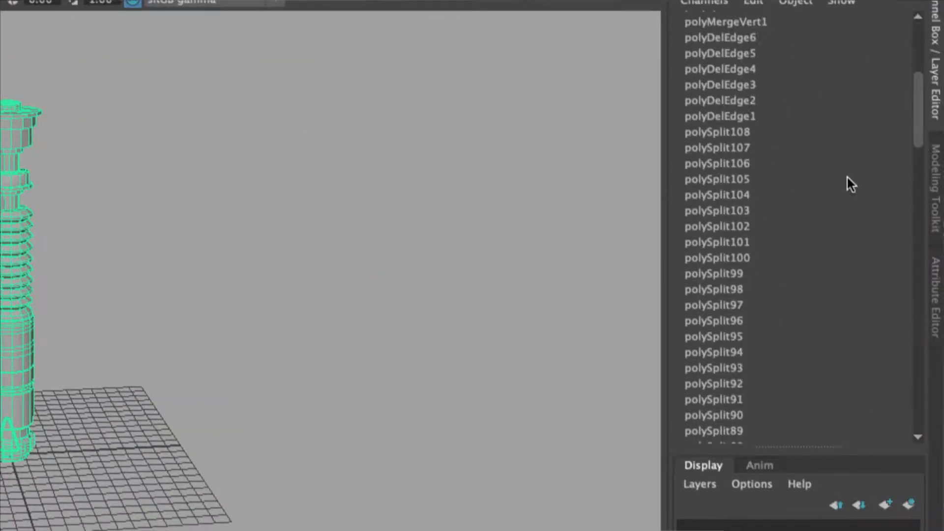
scroll(848, 178, "down", 15)
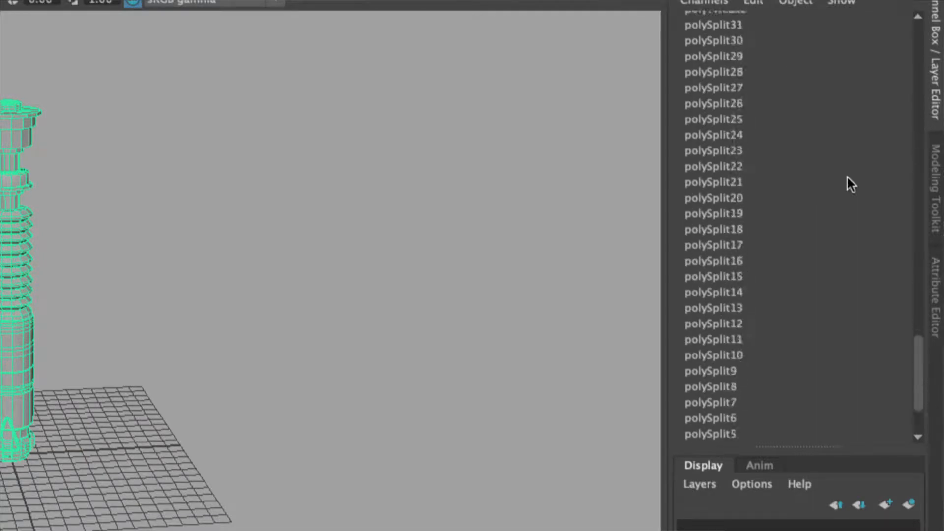
scroll(848, 176, "up", 20)
scroll(848, 176, "up", 15)
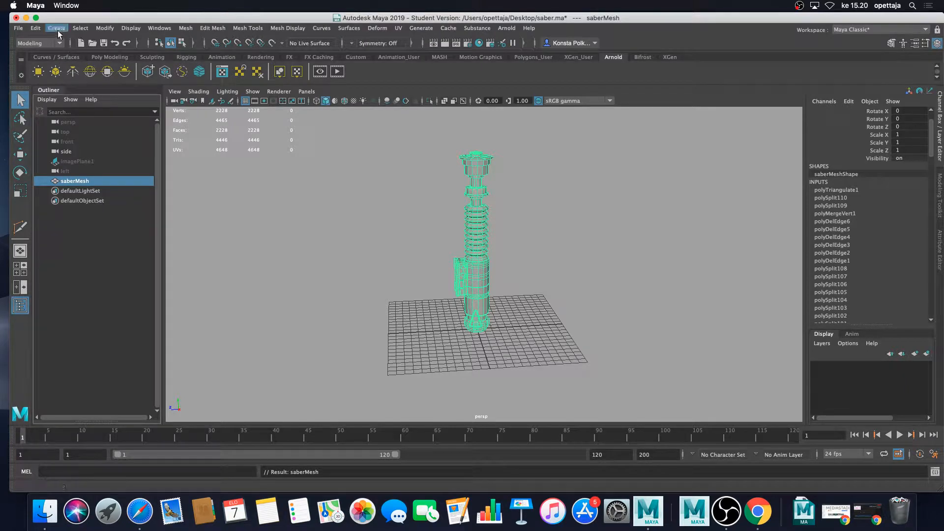
left_click(35, 28)
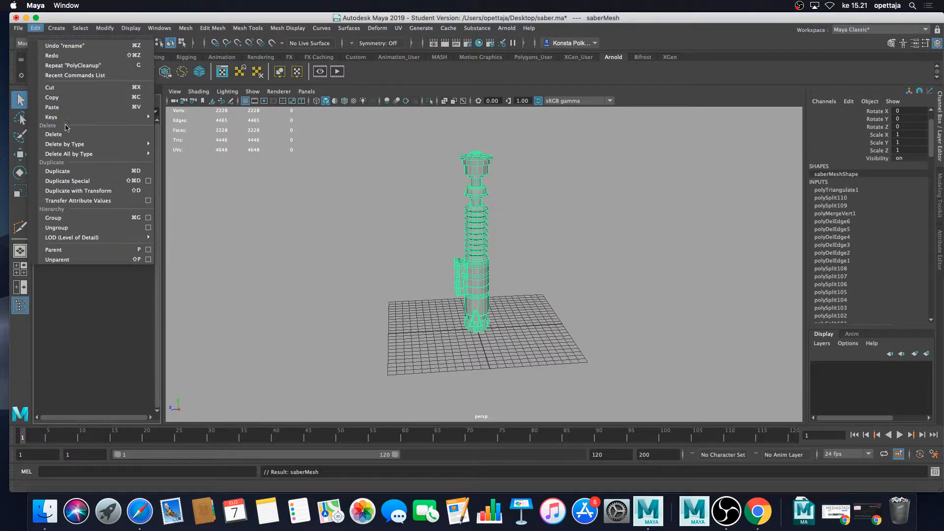
mouse_move(70, 144)
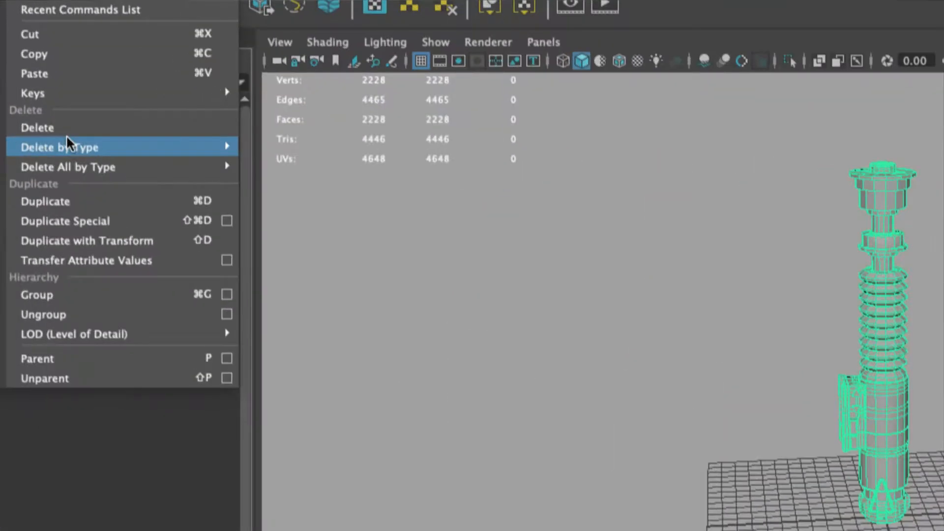
mouse_move(169, 147)
left_click(272, 158)
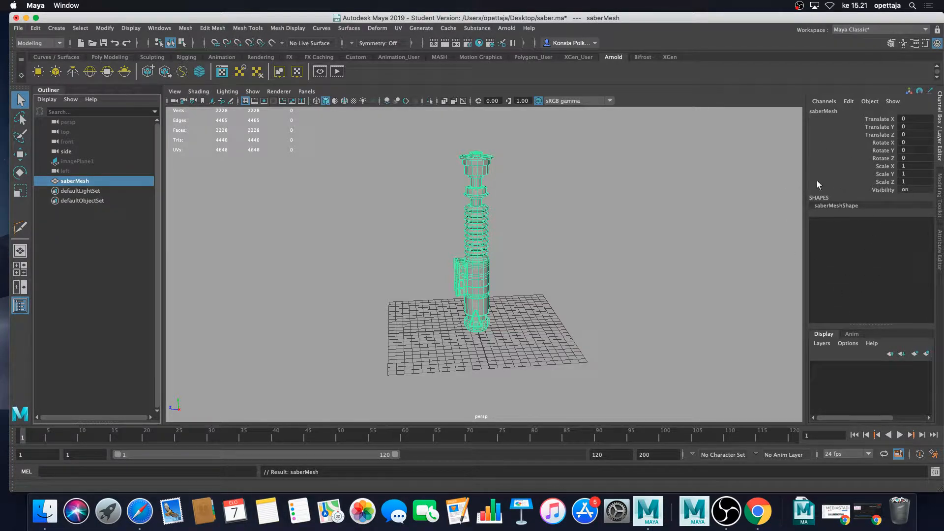
- Examine the ribbed grip, side box and upper neck of saberMesh up close from several angles
left_click(500, 243)
left_click(466, 239)
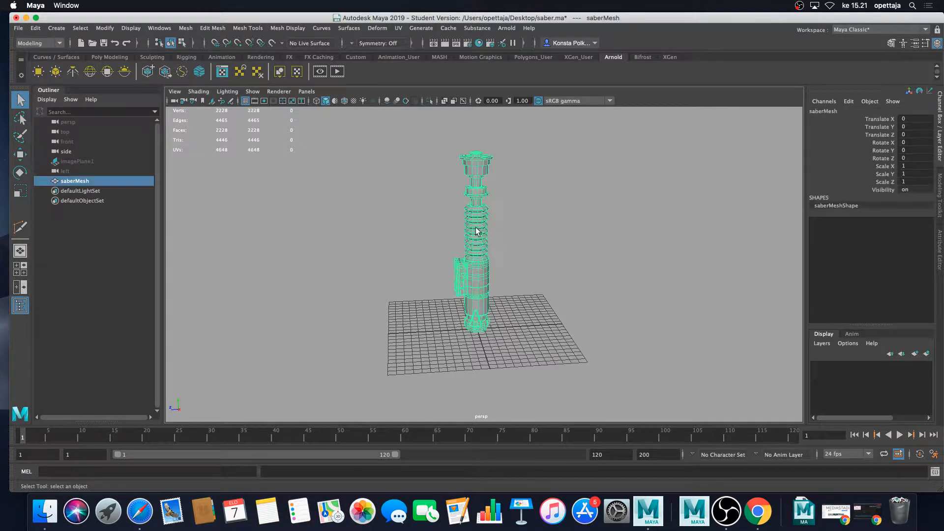
scroll(510, 248, "up", 8)
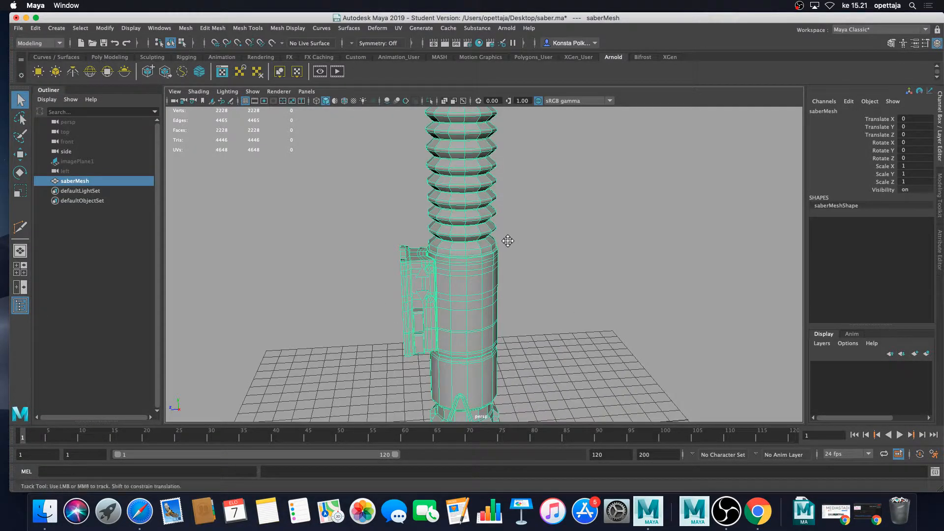
left_click_drag(508, 241, 484, 263, "alt")
middle_click_drag(483, 263, 447, 273, "alt")
scroll(444, 265, "down", 4)
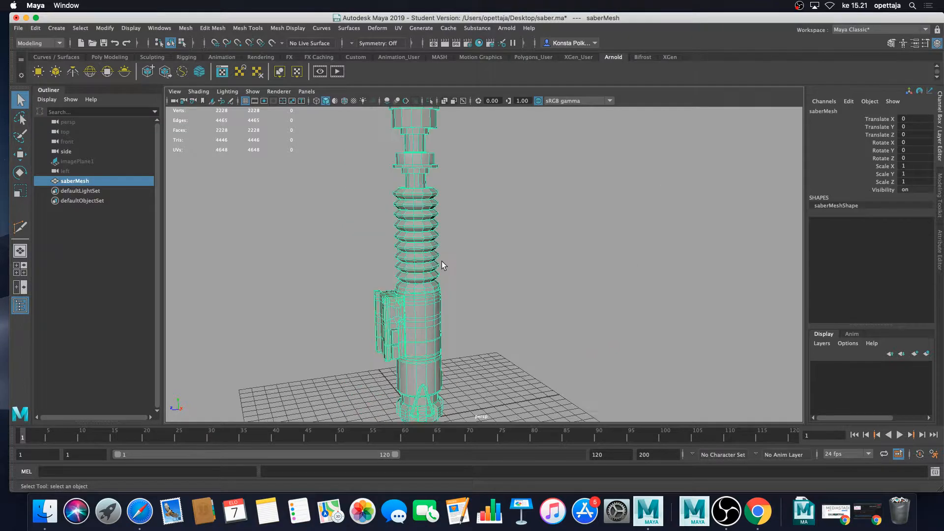
left_click_drag(442, 262, 472, 266, "alt")
middle_click_drag(472, 266, 458, 283, "alt")
scroll(463, 276, "up", 8)
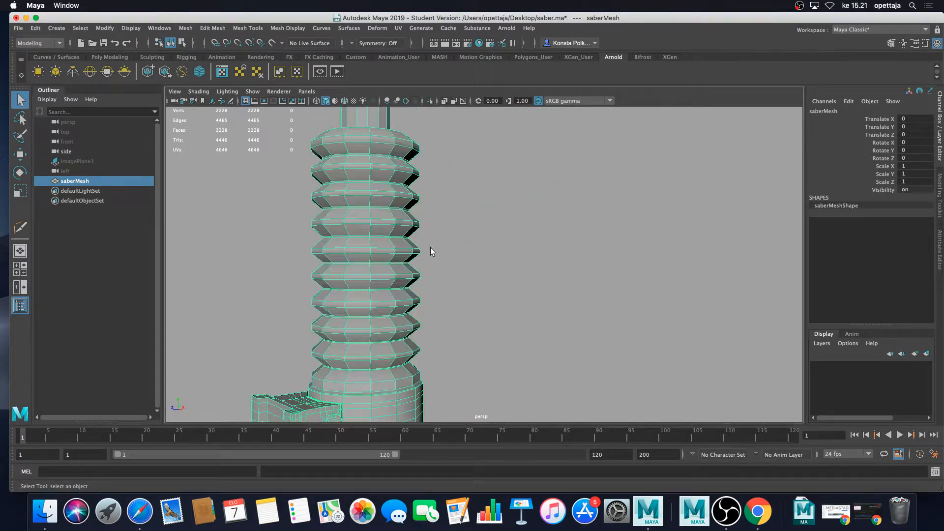
middle_click_drag(432, 251, 453, 267, "alt")
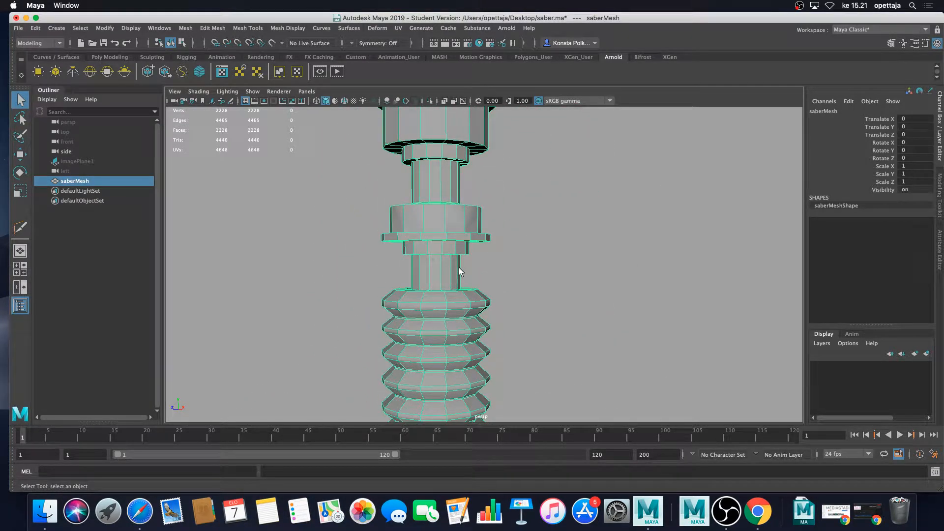
- Compare the saber's upper section with smooth mesh preview on and off, ending with the preview off
key("3")
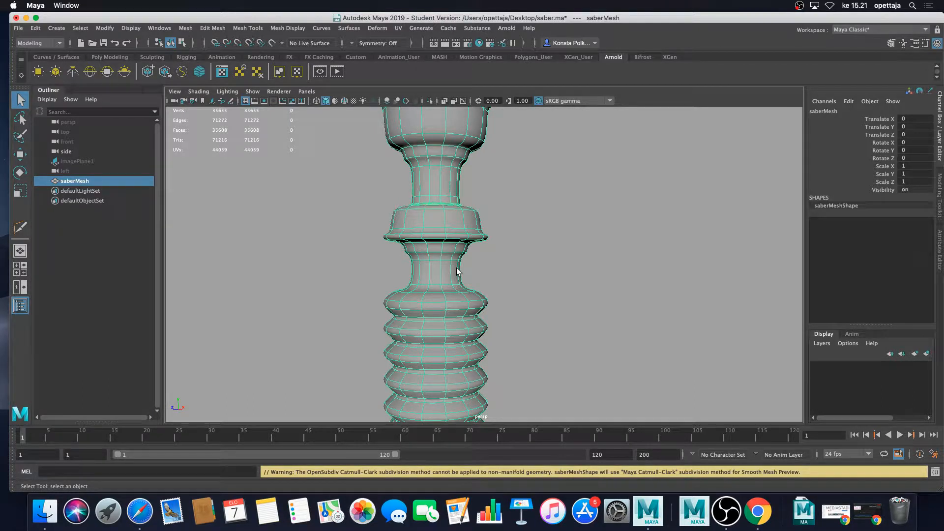
left_click_drag(486, 303, 487, 325, "alt")
key("1")
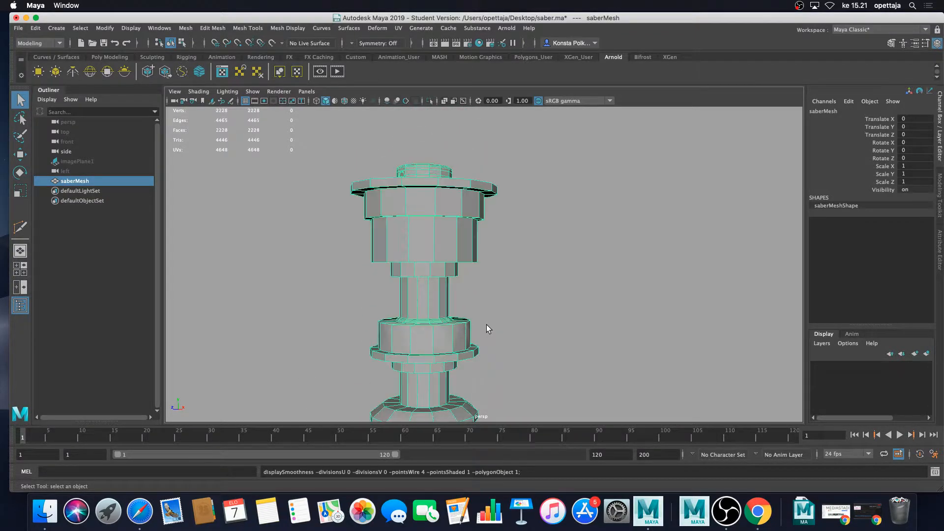
key("3")
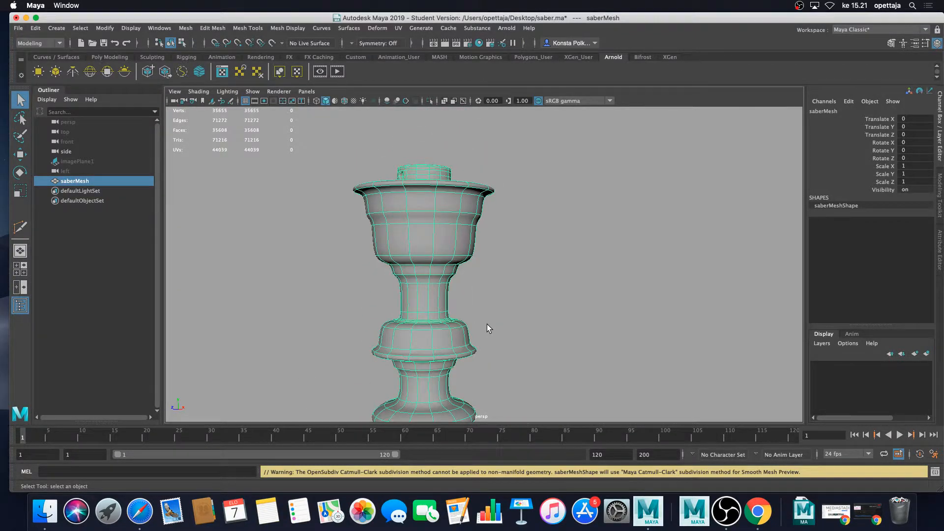
key("1")
key("1")
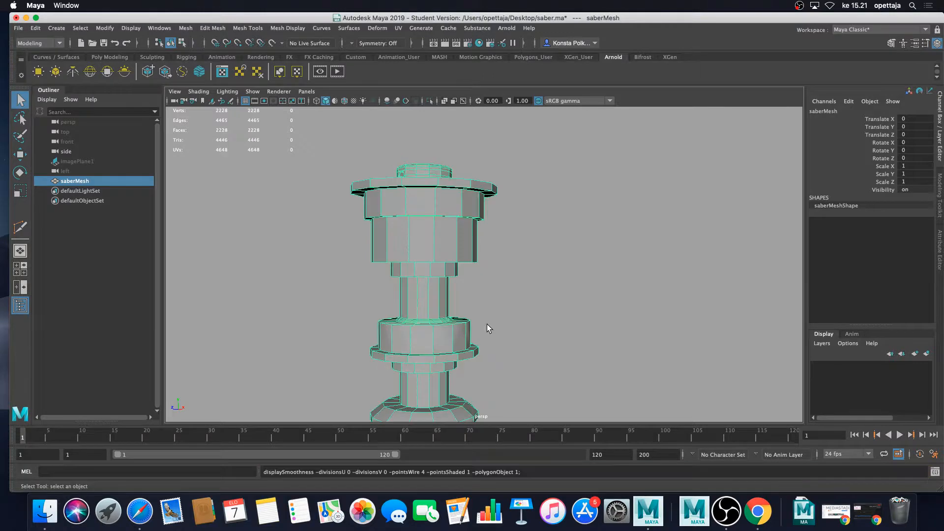
key("3")
key("1")
key("3")
key("1")
key("3")
key("1")
- Switch to edge selection in the Modeling Toolkit and select the edge loop around the upper rim of the saber's top disc
scroll(512, 284, "up", 5)
middle_click_drag(512, 284, 502, 285, "alt")
scroll(498, 284, "down", 8)
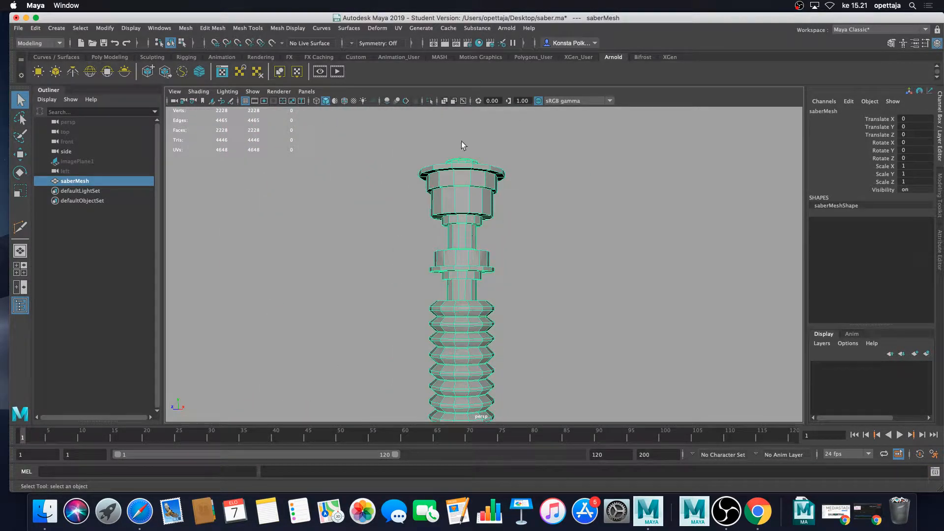
scroll(461, 194, "up", 3)
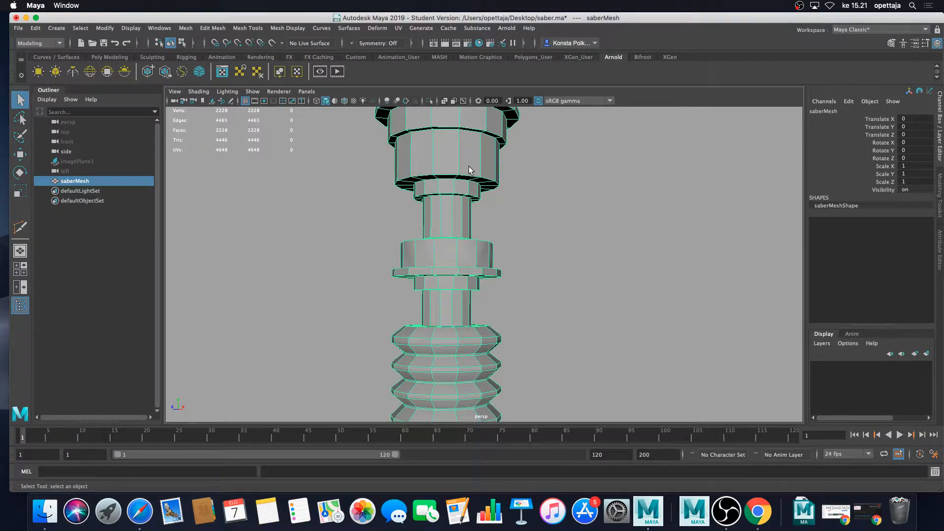
middle_click_drag(471, 171, 466, 200, "alt")
left_click_drag(497, 189, 502, 211, "alt")
mouse_move(502, 211)
middle_mouse_down("alt")
mouse_move(487, 181)
mouse_move(491, 208)
middle_mouse_up("alt")
left_click_drag(493, 173, 501, 209, "alt")
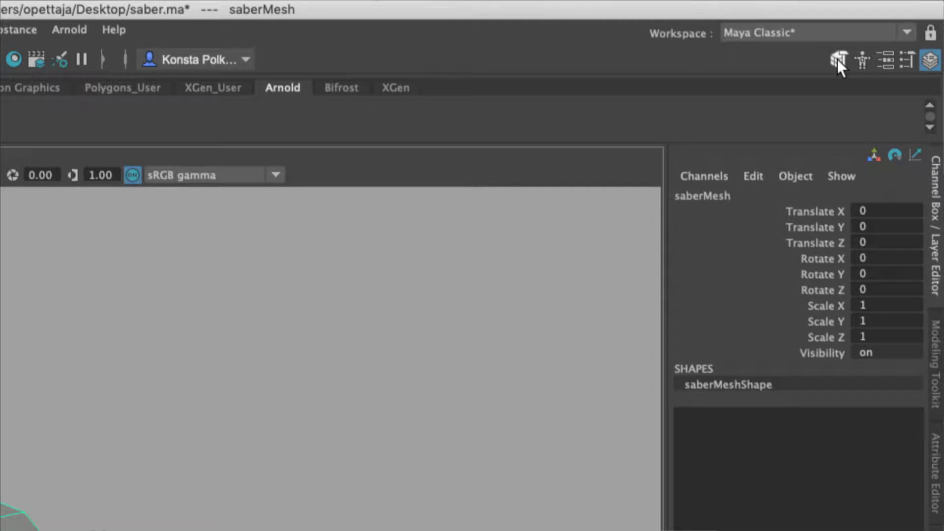
left_click(838, 59)
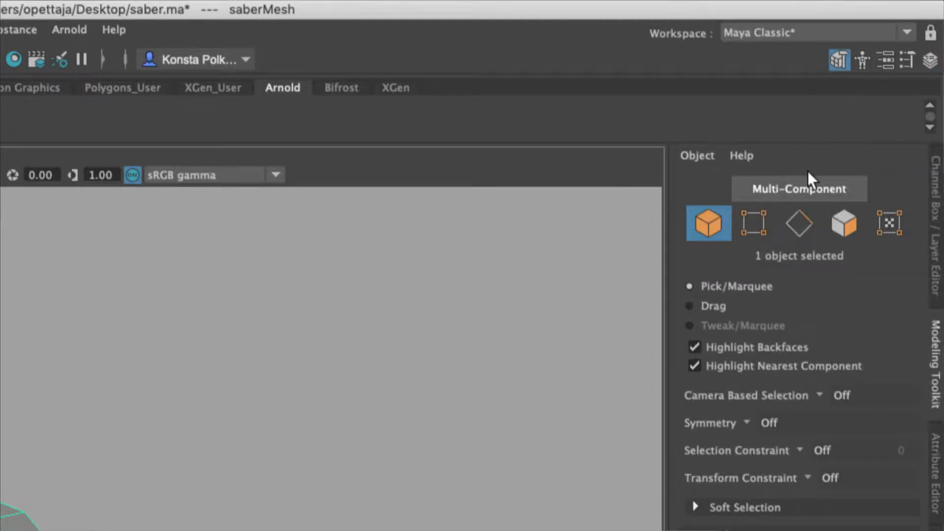
left_click(800, 228)
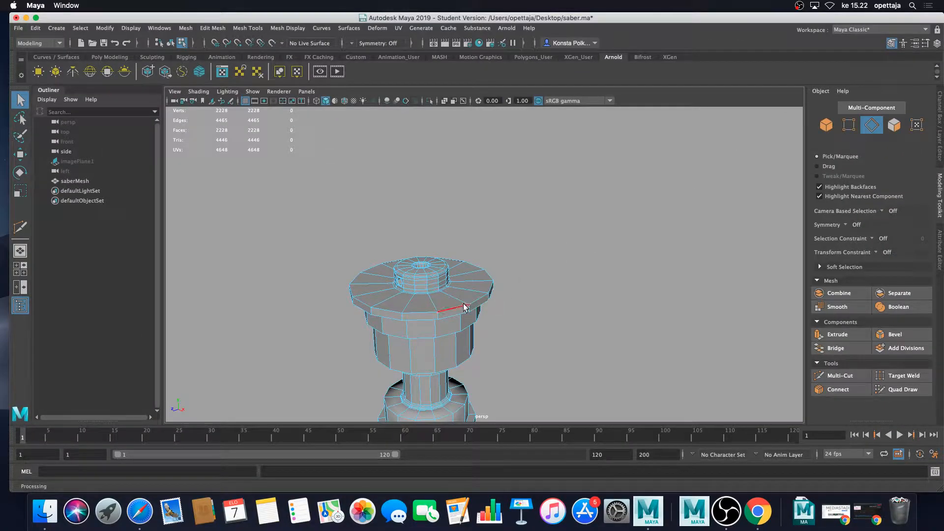
double_click(462, 308)
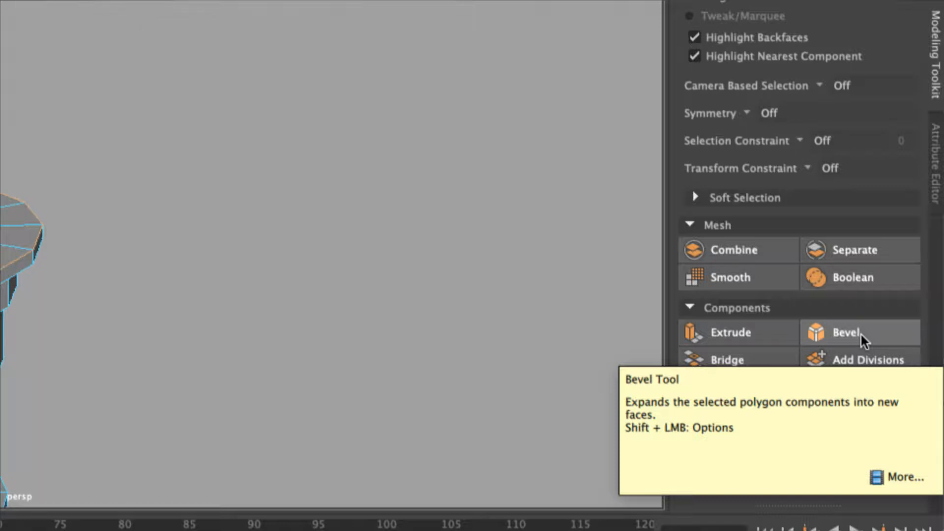
- Bevel the selected rim edge loop with 2 segments
left_click(861, 336)
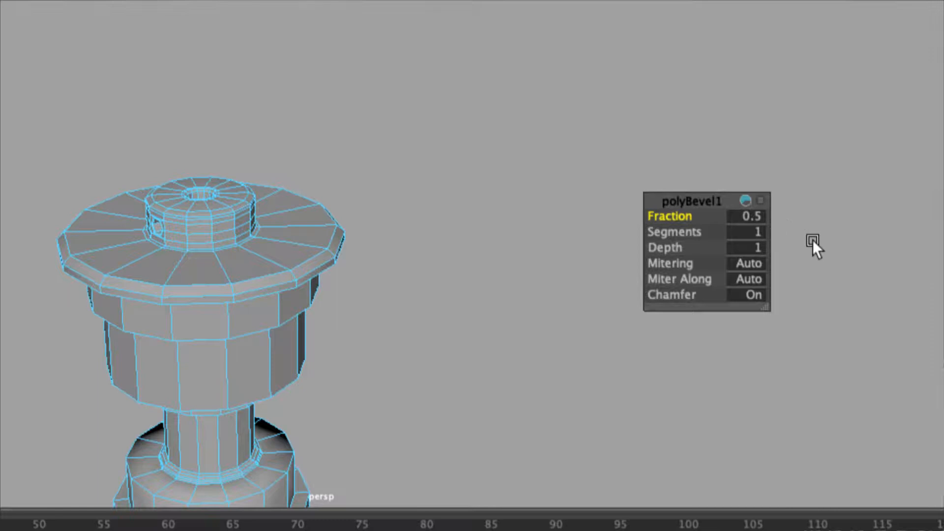
left_click(758, 231)
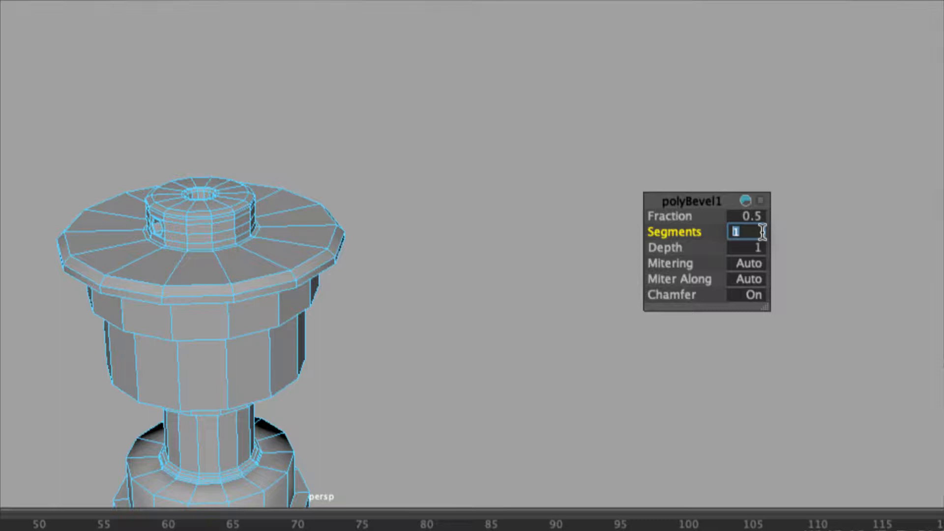
type("2")
key("Return")
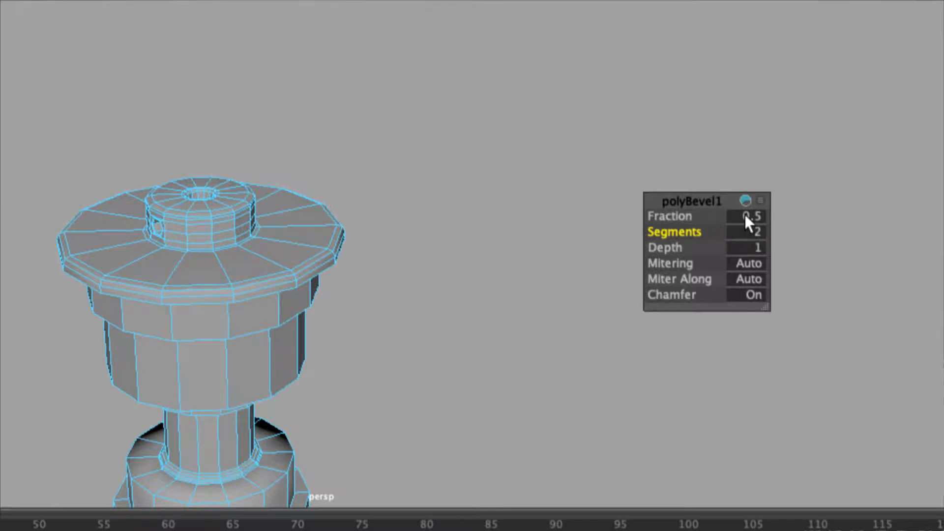
- Try a bevel fraction of 0.1 and inspect the disc rim up close
left_click(751, 215)
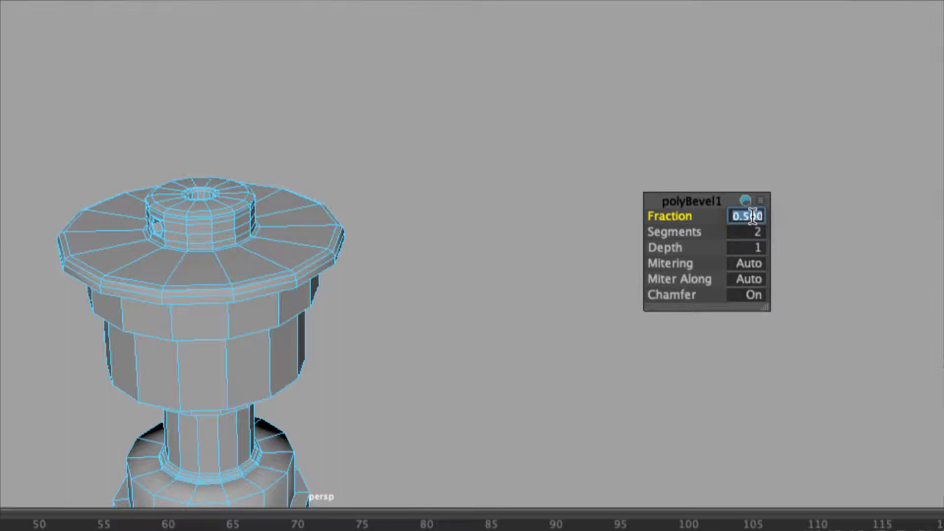
type("0.1")
key("Return")
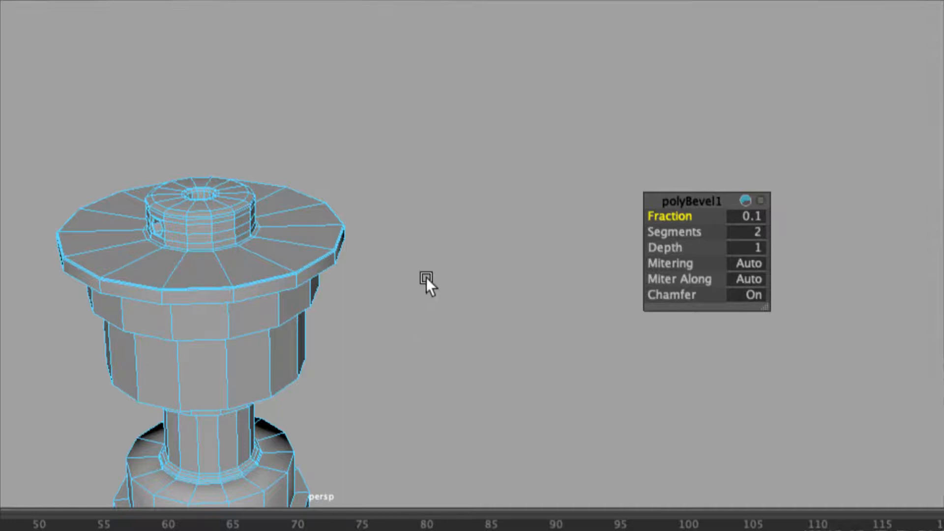
scroll(279, 276, "up", 5)
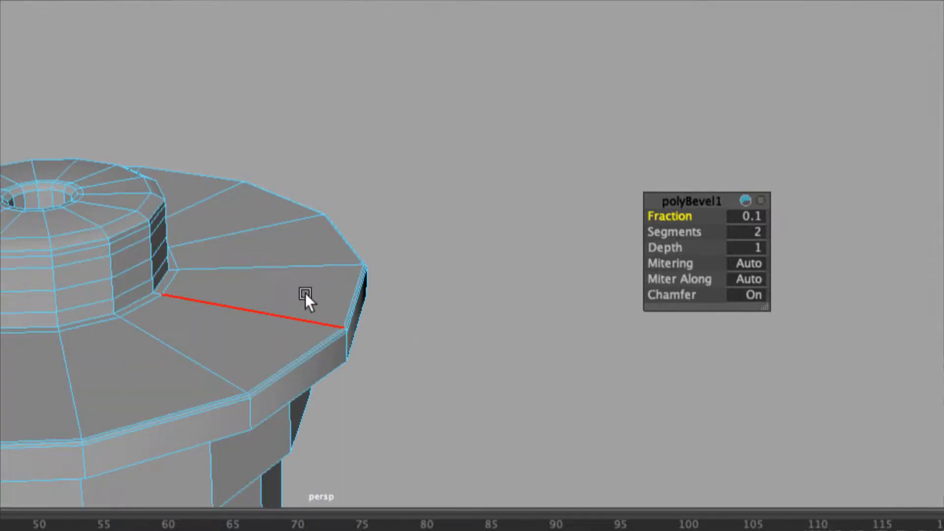
scroll(283, 318, "down", 5)
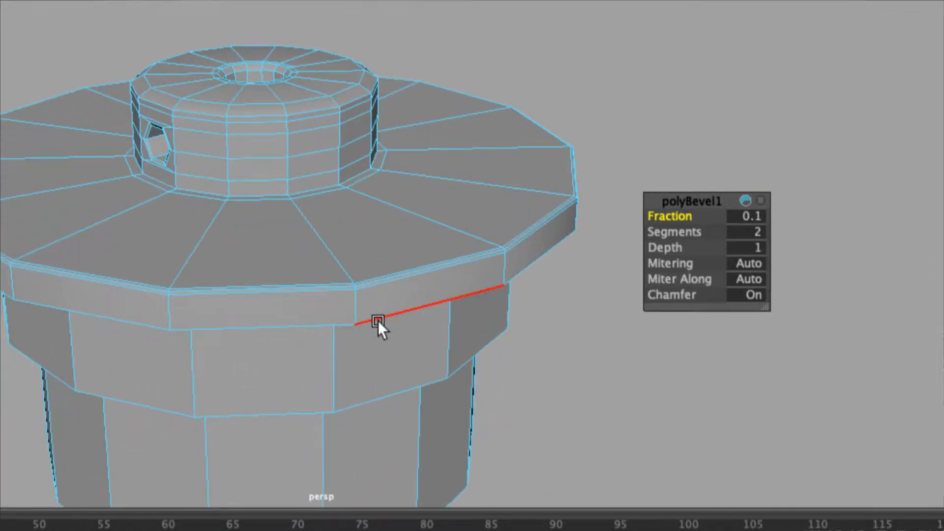
- Set the rim bevel's fraction to 0.05 and finish the bevel
left_click(754, 215)
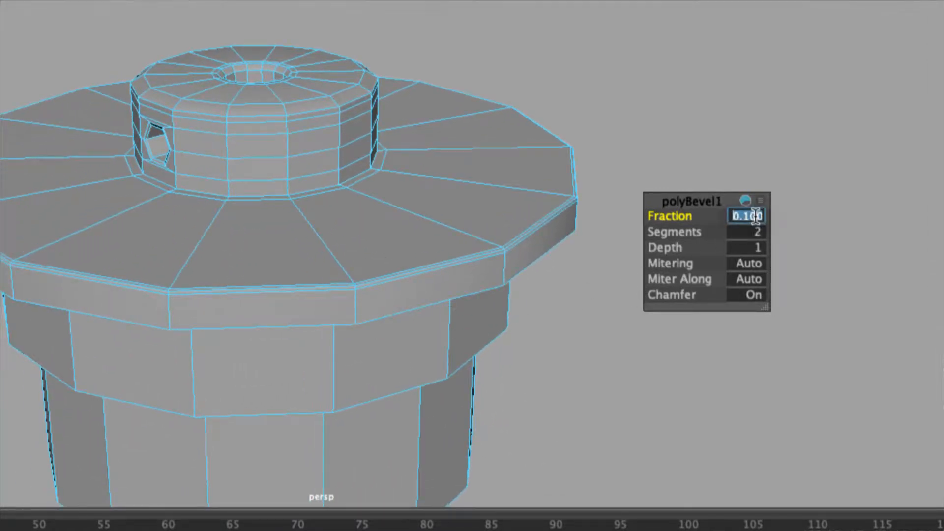
type("0.05")
key("Return")
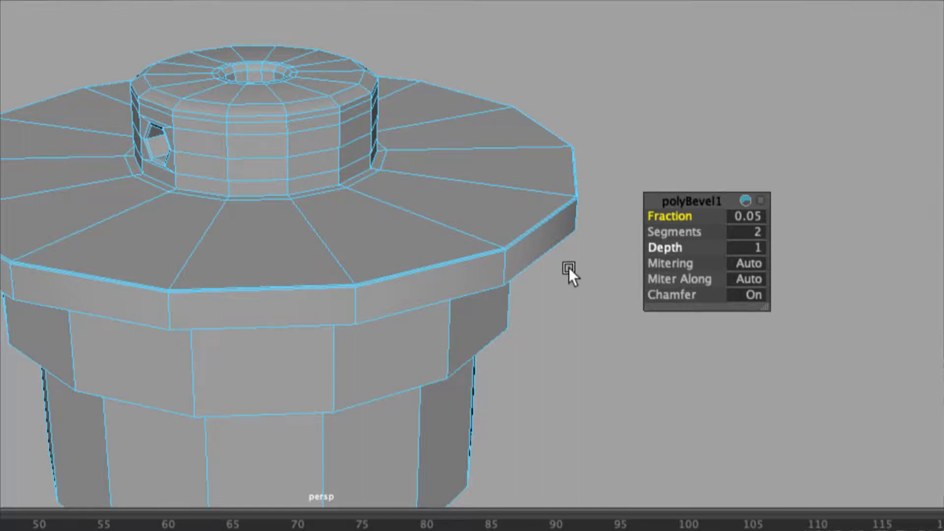
scroll(552, 278, "down", 3)
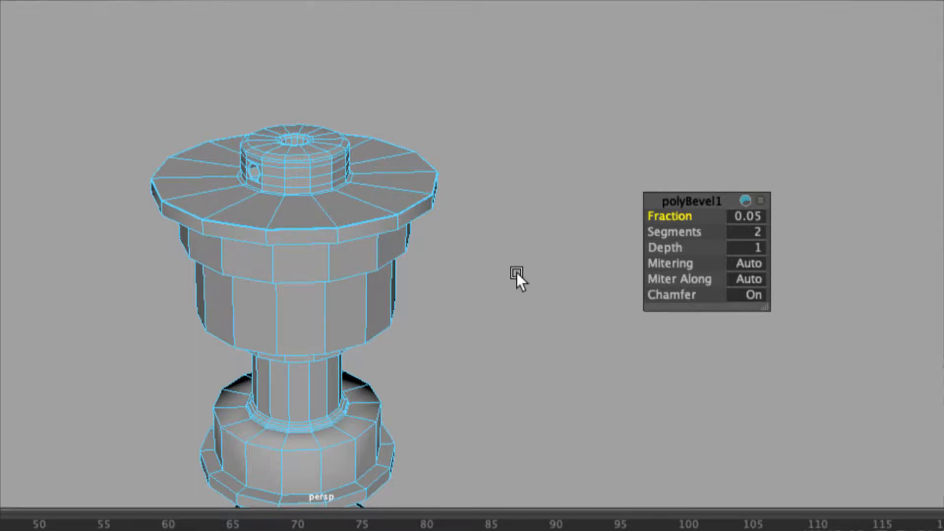
key("q")
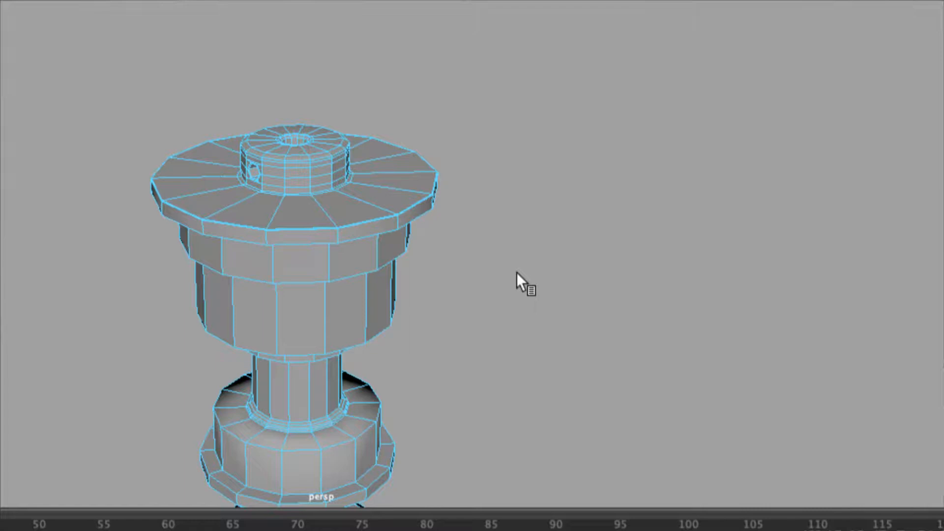
- Turn on the smooth mesh preview, return the saber to object mode and deselect it
key("3")
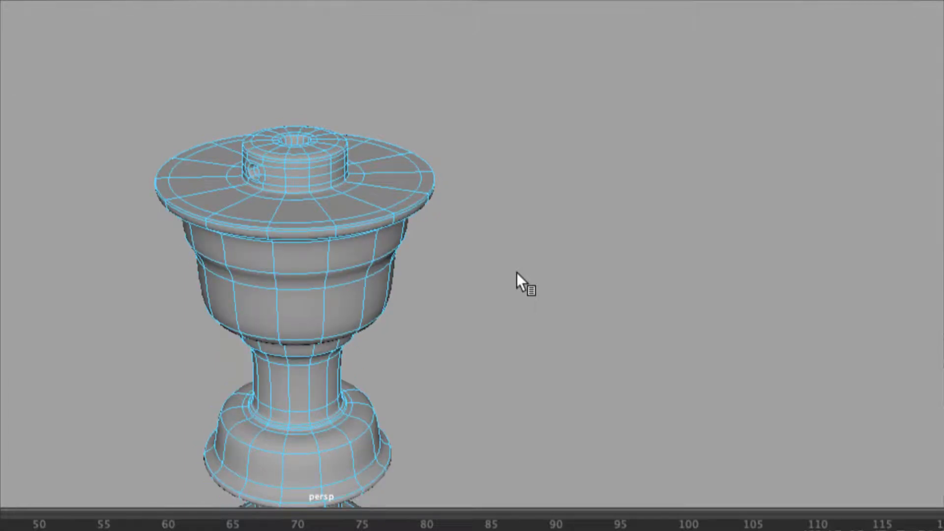
scroll(455, 235, "up", 5)
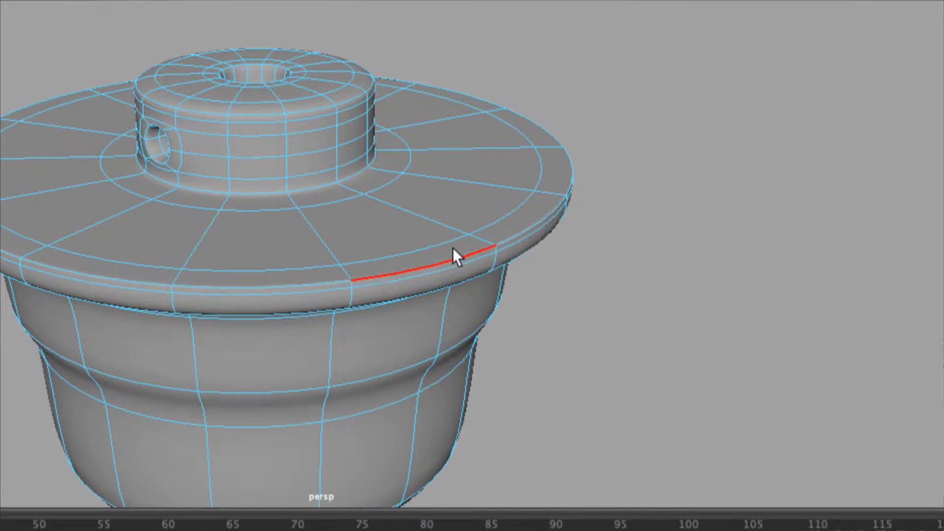
right_click(458, 247)
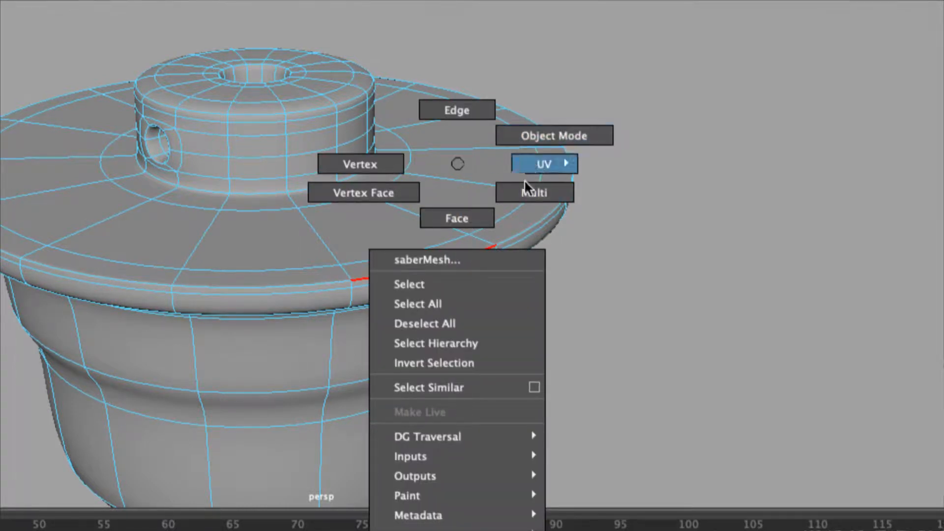
left_click(522, 133)
left_click(651, 196)
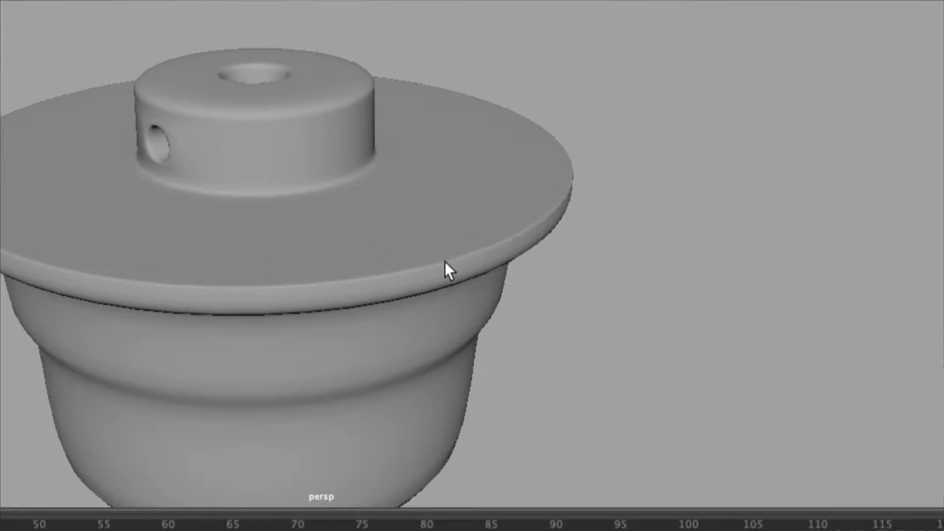
- Examine the smoothed top disc, comparing its beveled upper rim with the lower rim and the collar beneath it
middle_click_drag(580, 231, 604, 239, "alt")
left_click_drag(604, 239, 618, 226, "alt")
middle_click_drag(617, 225, 604, 241, "alt")
left_click_drag(604, 241, 601, 235, "alt")
middle_click_drag(599, 189, 613, 202, "alt")
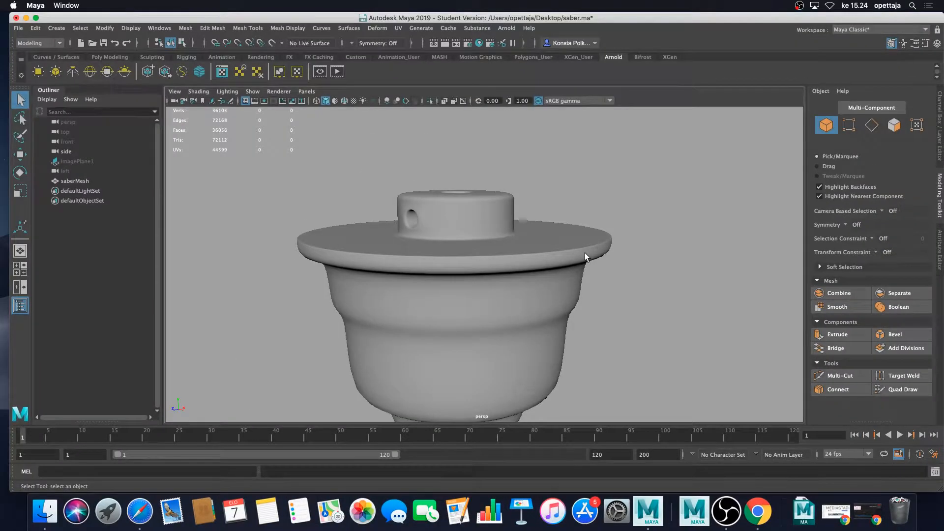
scroll(586, 253, "down", 5)
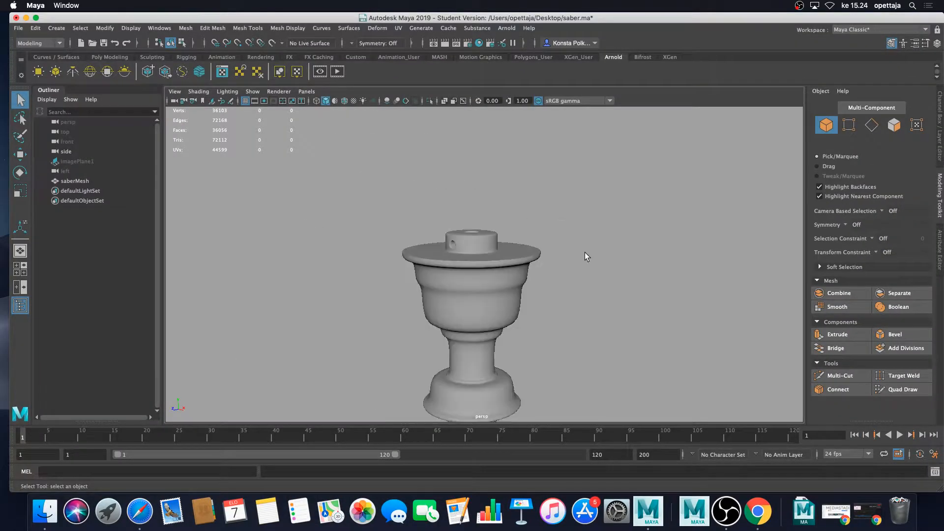
middle_click_drag(568, 267, 552, 228, "alt")
scroll(513, 223, "up", 5)
middle_click_drag(518, 151, 540, 220, "alt")
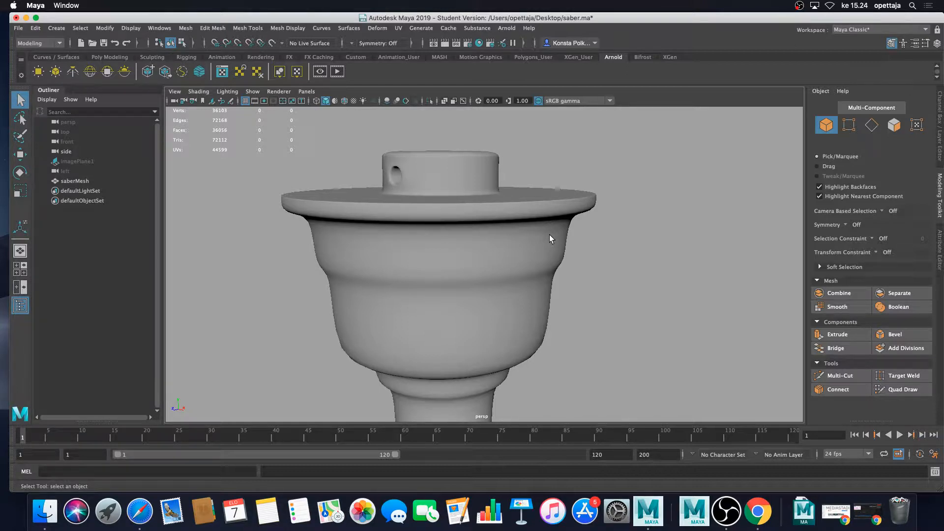
- Select the saber mesh, turn off its smooth preview and bring the underside of the top disc into close view
left_click(541, 216)
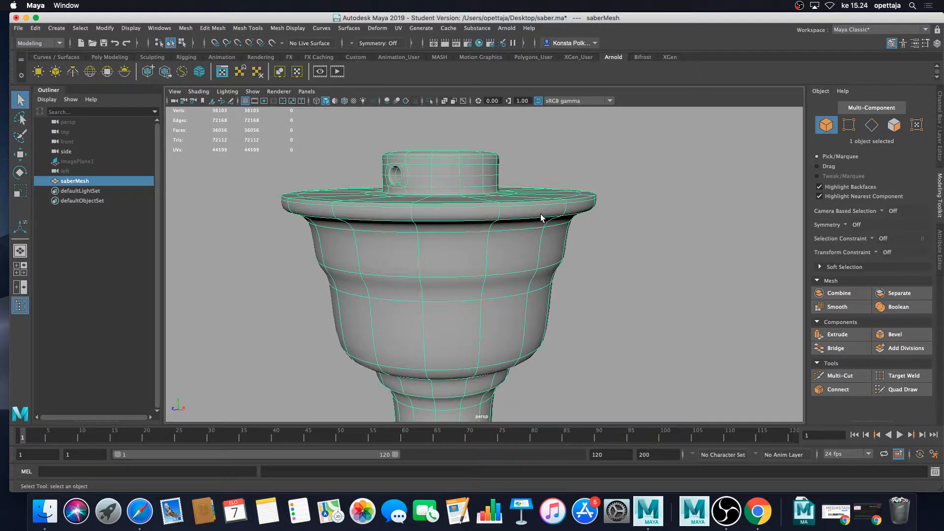
key("1")
middle_click_drag(531, 221, 506, 290, "alt")
scroll(499, 256, "up", 5)
scroll(498, 256, "down", 5)
middle_click_drag(499, 257, 524, 229, "alt")
scroll(511, 245, "up", 6)
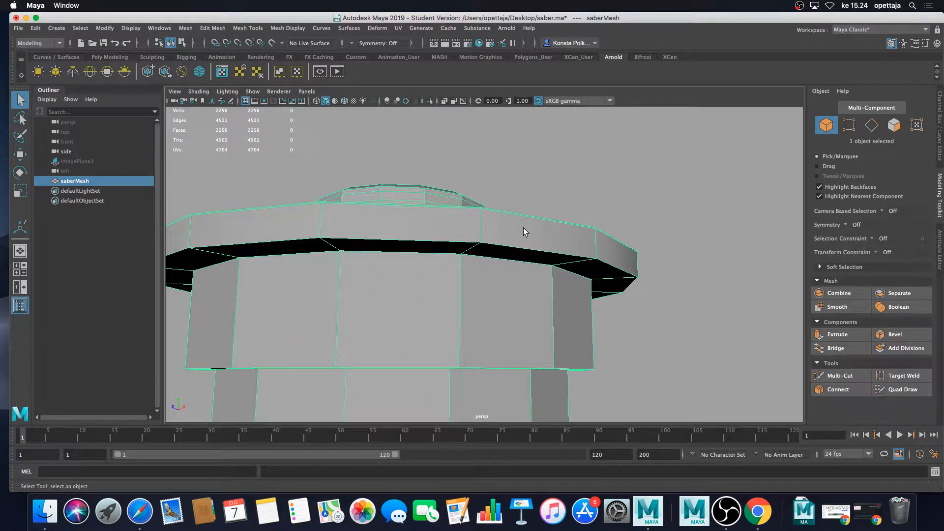
- Bevel the full edge loop around the lower rim of the saber's top disc
left_click(872, 125)
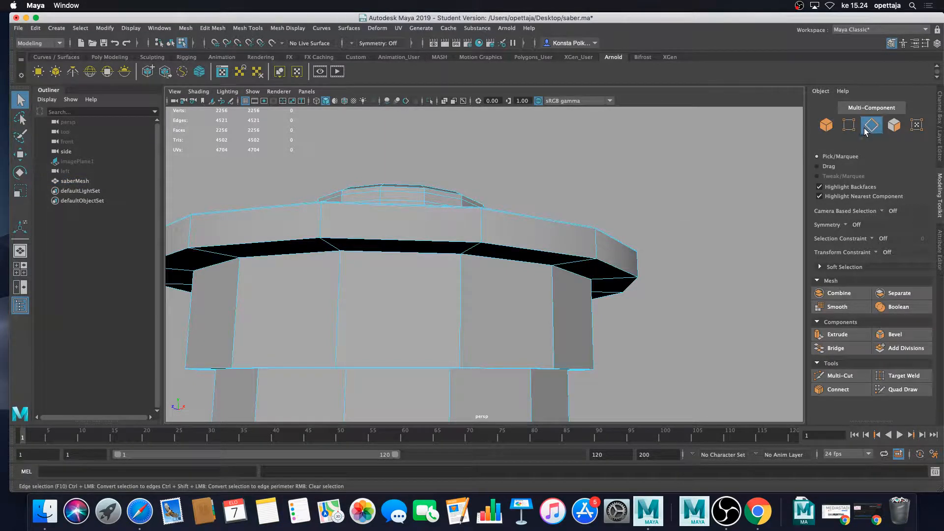
double_click(530, 251)
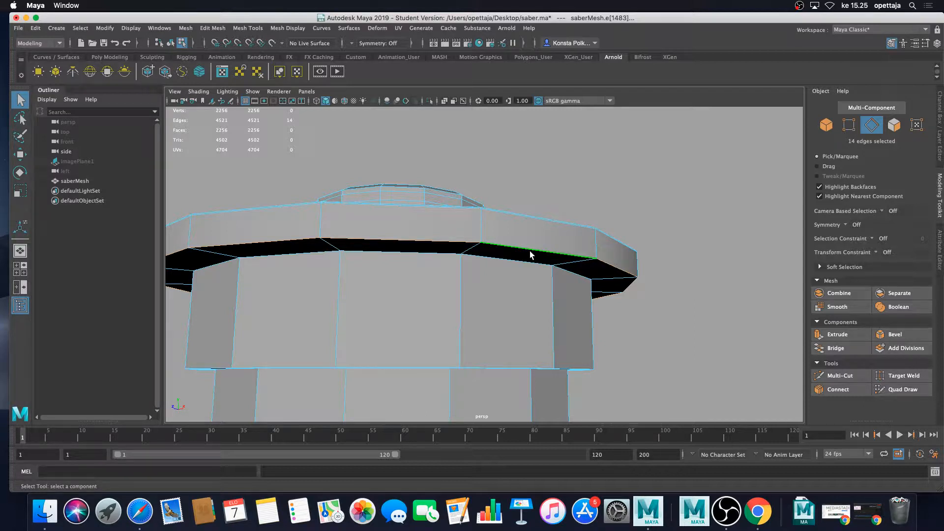
key("ctrl+b")
scroll(541, 239, "down", 5)
left_click_drag(537, 254, 542, 205, "alt")
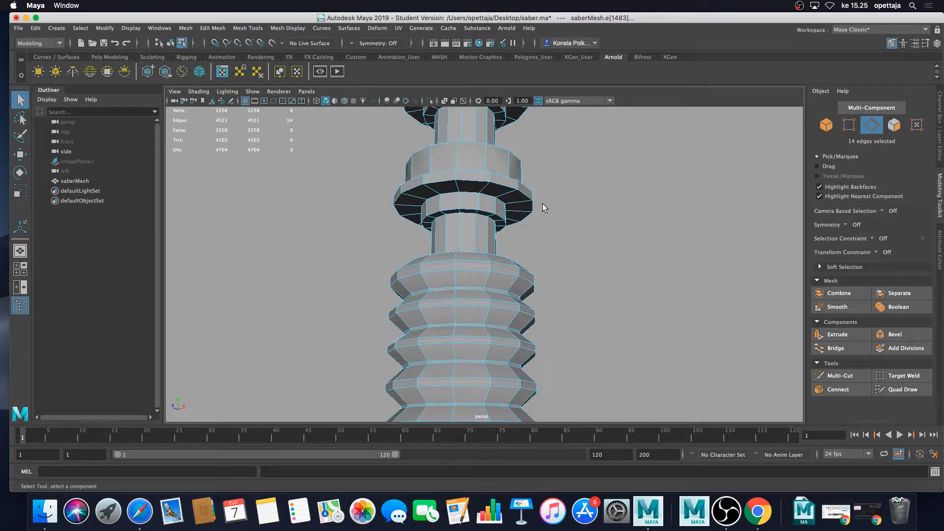
middle_click_drag(542, 204, 546, 257, "alt")
scroll(569, 215, "up", 8)
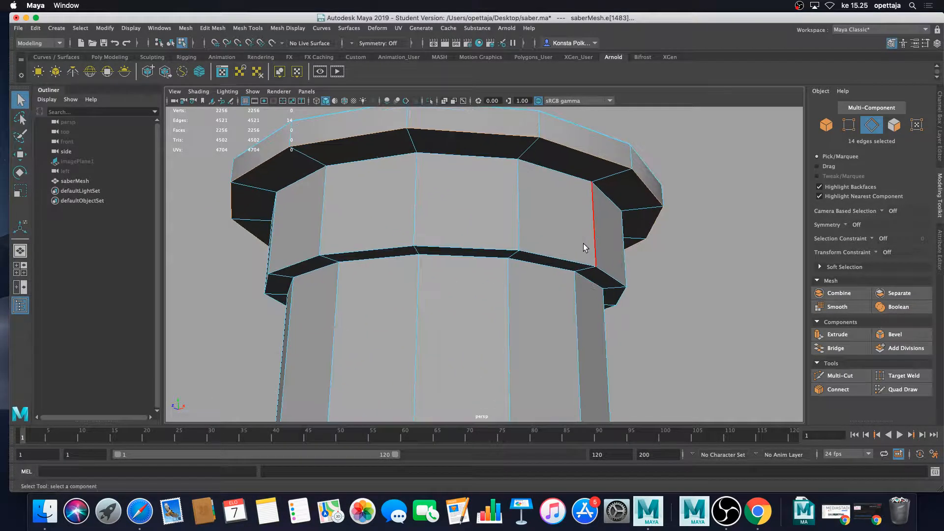
left_click(894, 337)
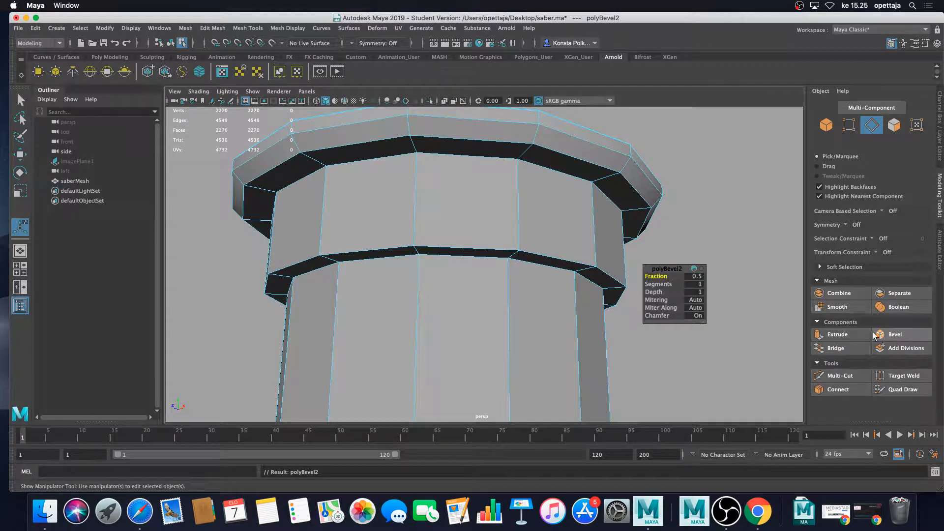
- Set the lower rim bevel's fraction to 0.05 and segments to 2, and finish the bevel
left_click(699, 277)
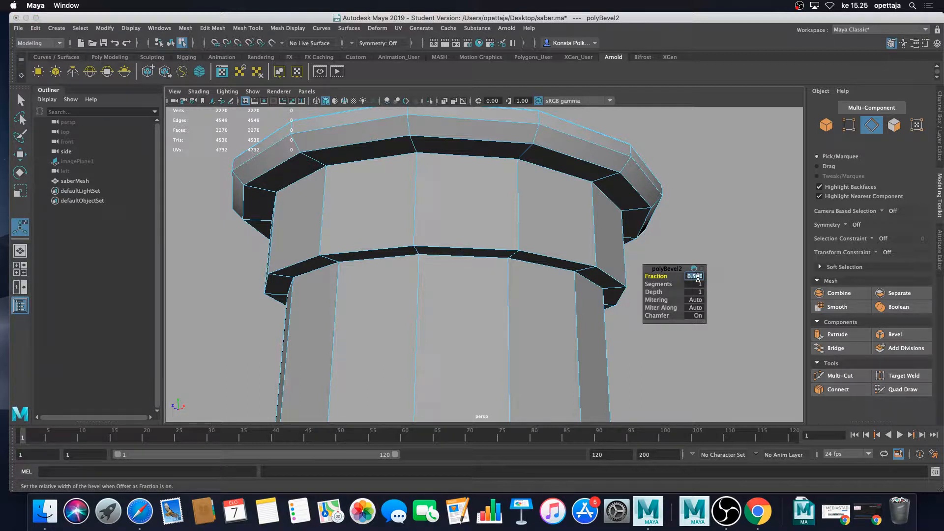
type("1")
key("Return")
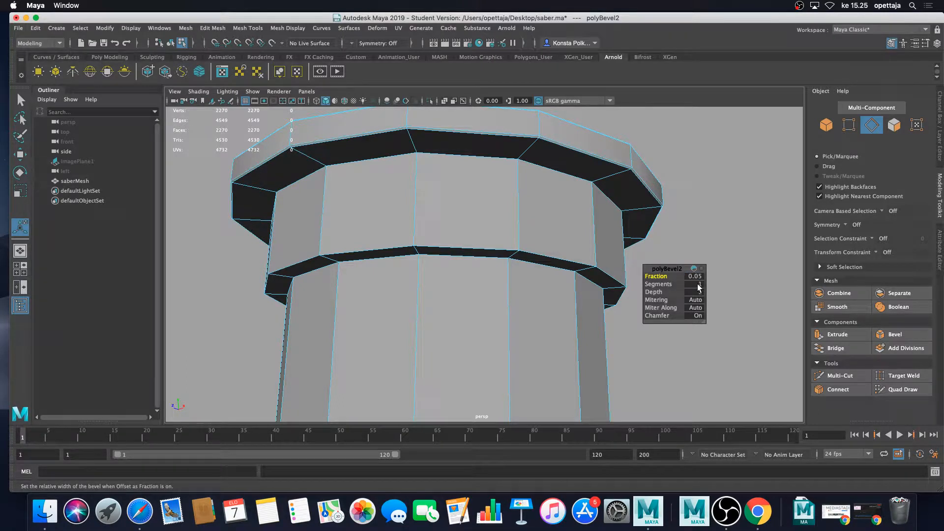
left_click(700, 285)
type("2")
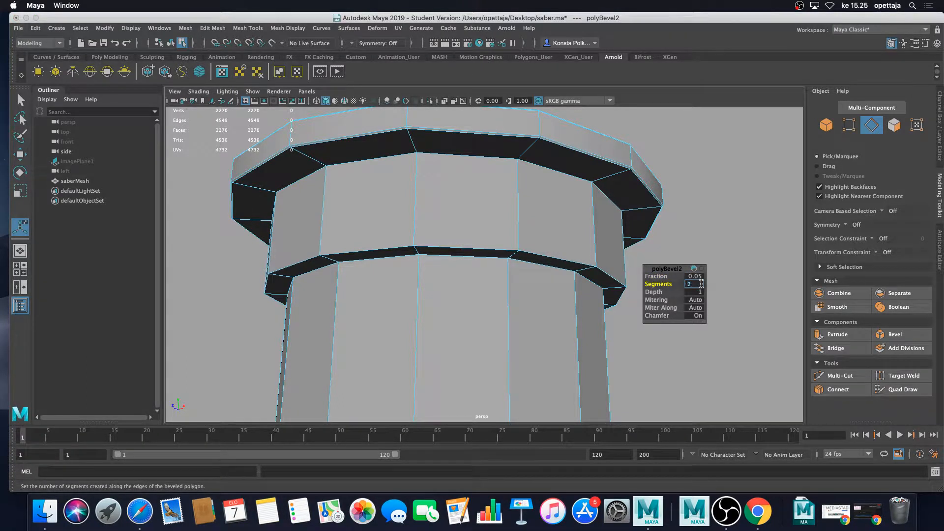
key("Return")
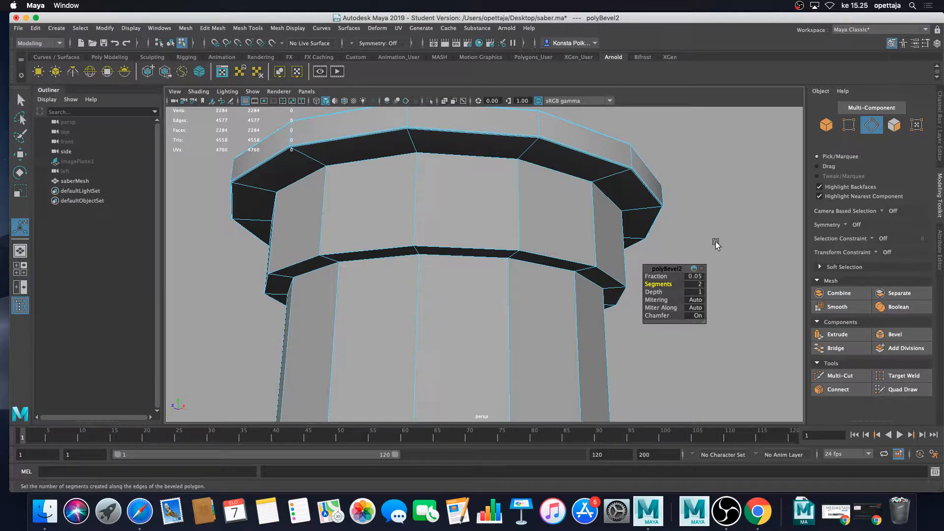
left_click(666, 238)
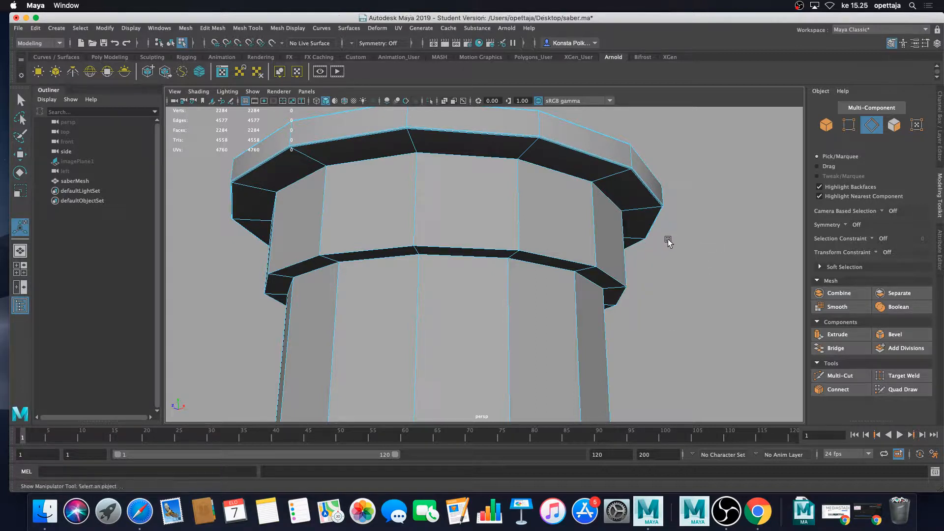
- Turn on the smooth mesh preview with the whole upper saber in view, return to object mode and deselect the mesh
scroll(583, 260, "down", 5)
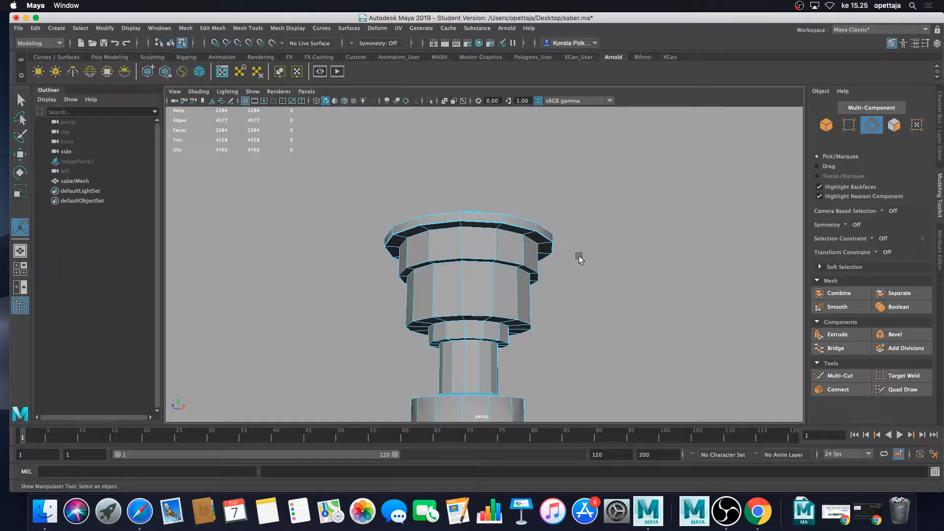
left_click_drag(582, 258, 552, 240, "alt")
middle_click_drag(552, 240, 555, 199, "alt")
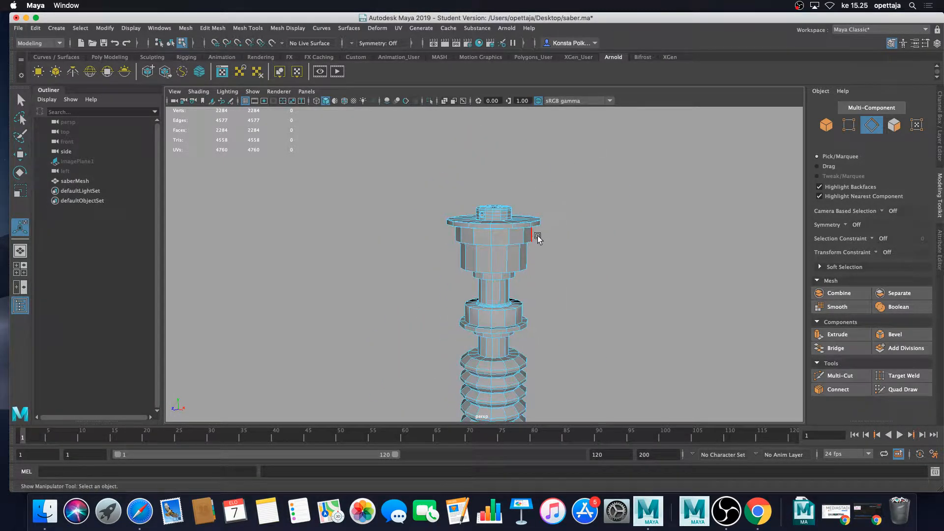
right_click_drag(568, 232, 582, 270, "alt")
left_click_drag(582, 270, 510, 254, "alt")
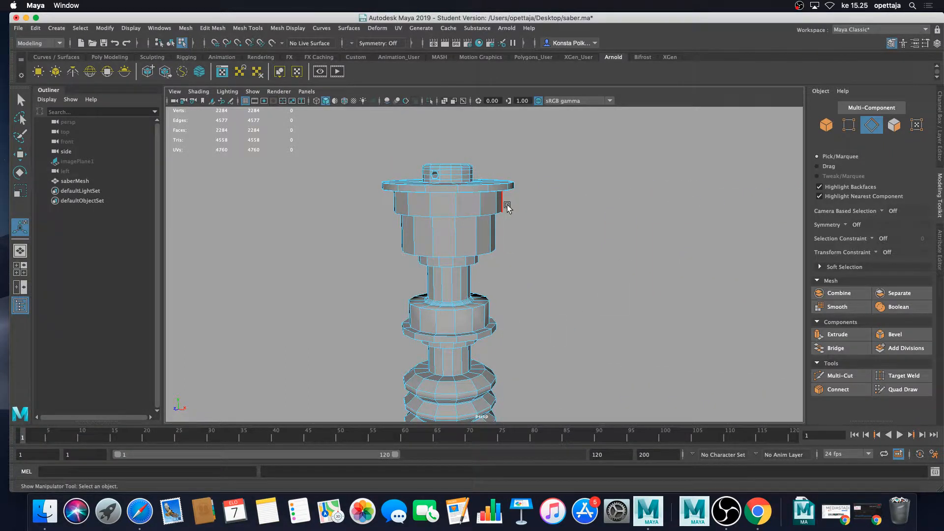
key("3")
right_click_drag(471, 189, 517, 172)
left_click(570, 183)
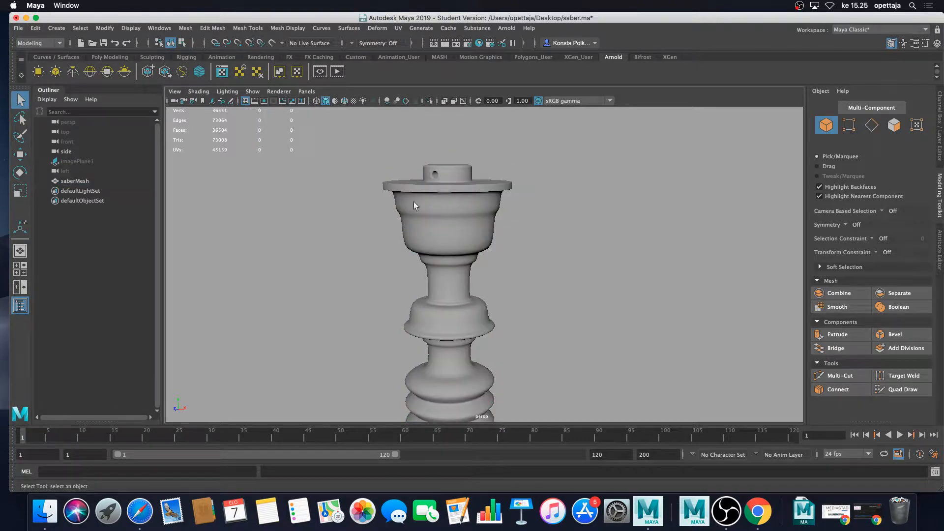
- Review the smoothed saber along its full length, select the mesh and turn off its smooth preview
left_click_drag(414, 202, 479, 229, "alt")
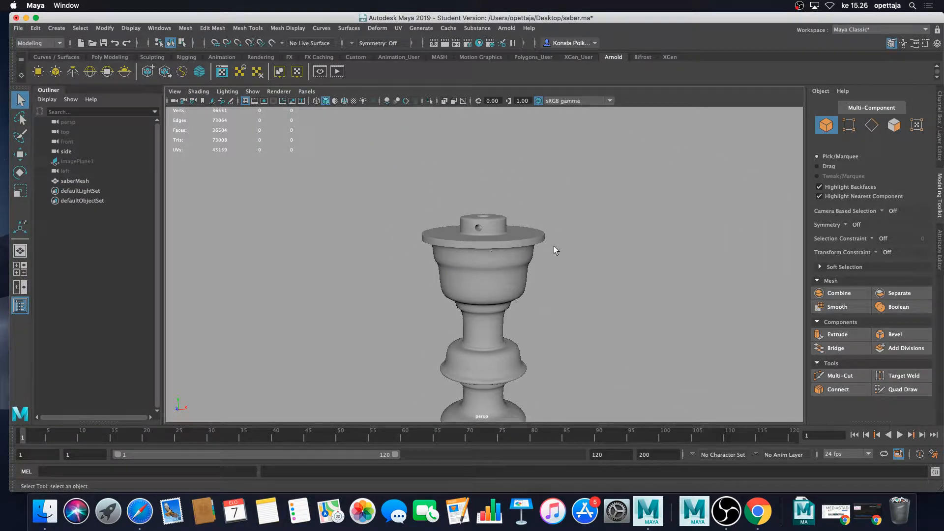
scroll(548, 258, "down", 5)
middle_click_drag(548, 283, 500, 225, "alt")
left_click_drag(468, 221, 592, 220, "alt")
middle_click_drag(592, 220, 482, 216, "alt")
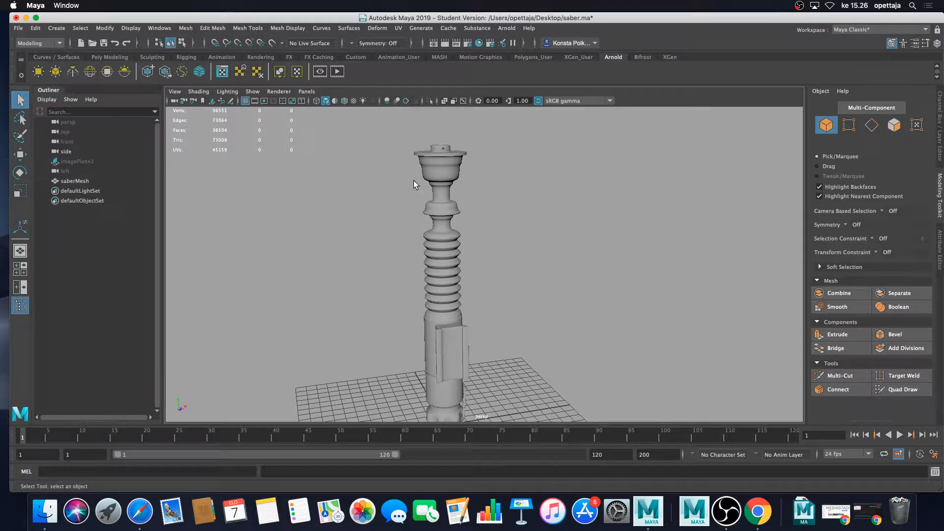
left_click(438, 166)
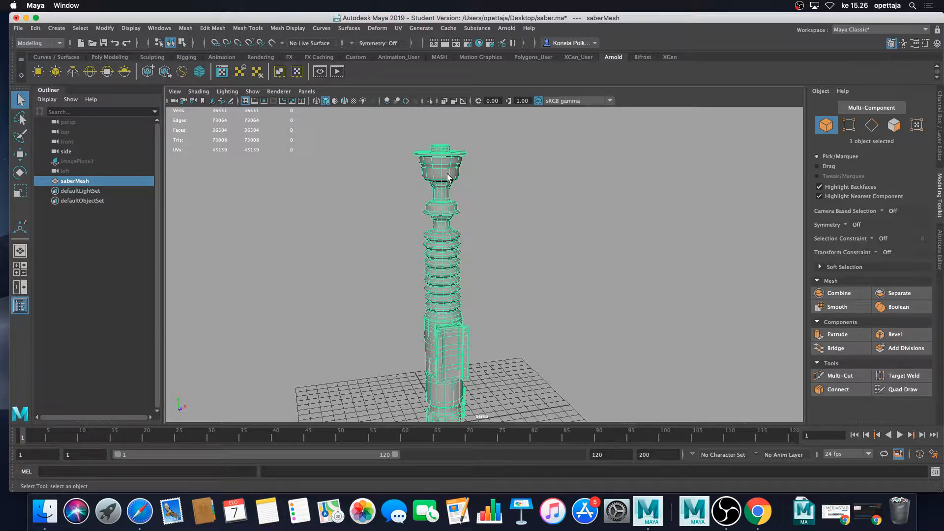
right_click(445, 174)
left_click_drag(445, 174, 567, 205, "alt")
middle_click_drag(567, 205, 483, 194, "alt")
scroll(490, 181, "down", 3)
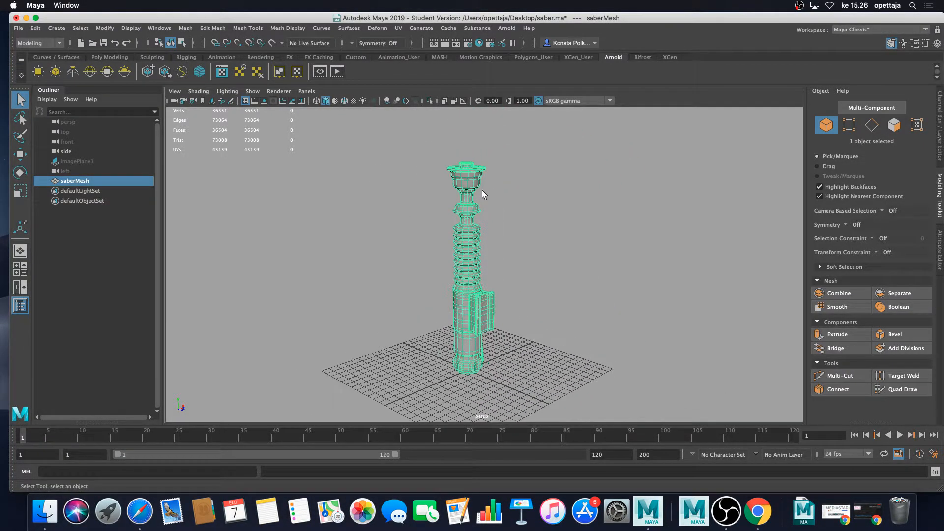
key("1")
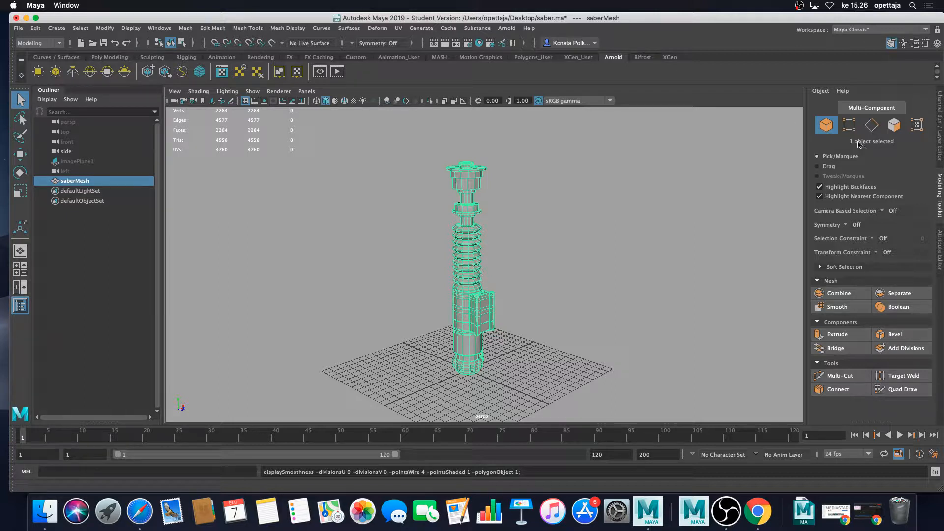
- Select all of the saber's vertices and merge them with a threshold of 0.01
left_click(850, 126)
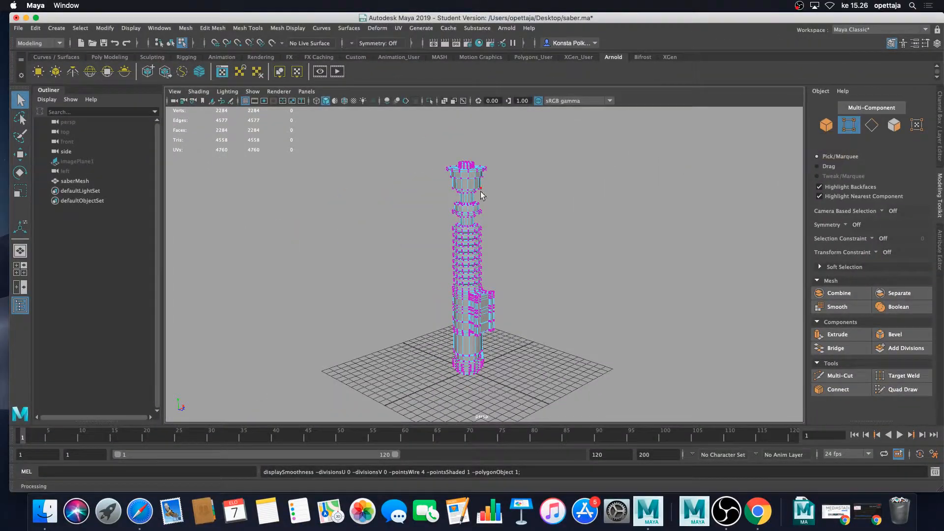
left_click_drag(388, 134, 576, 396)
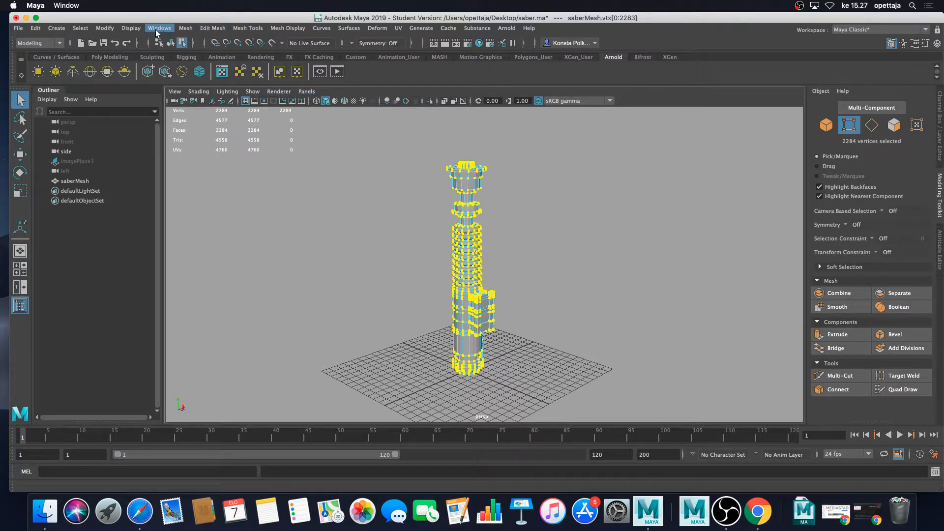
left_click(187, 29)
mouse_move(213, 31)
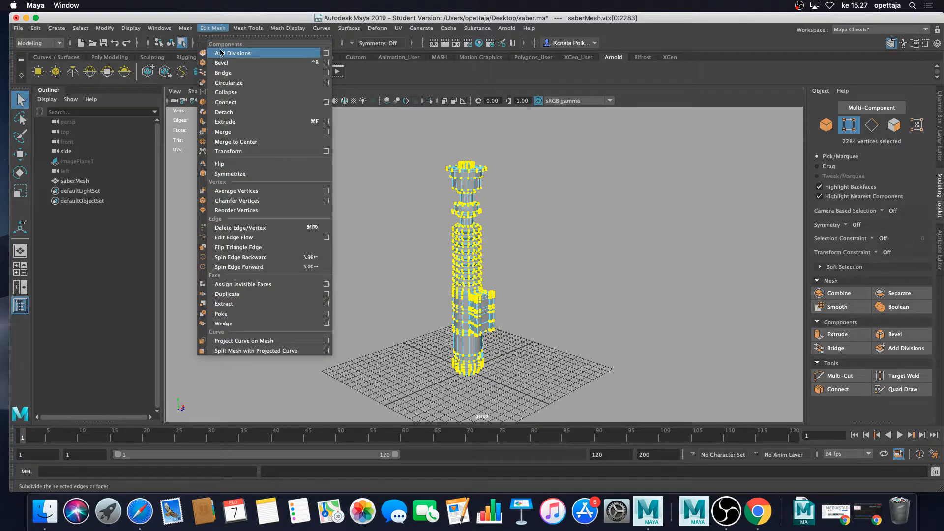
left_click(326, 131)
left_click_drag(295, 180, 347, 166)
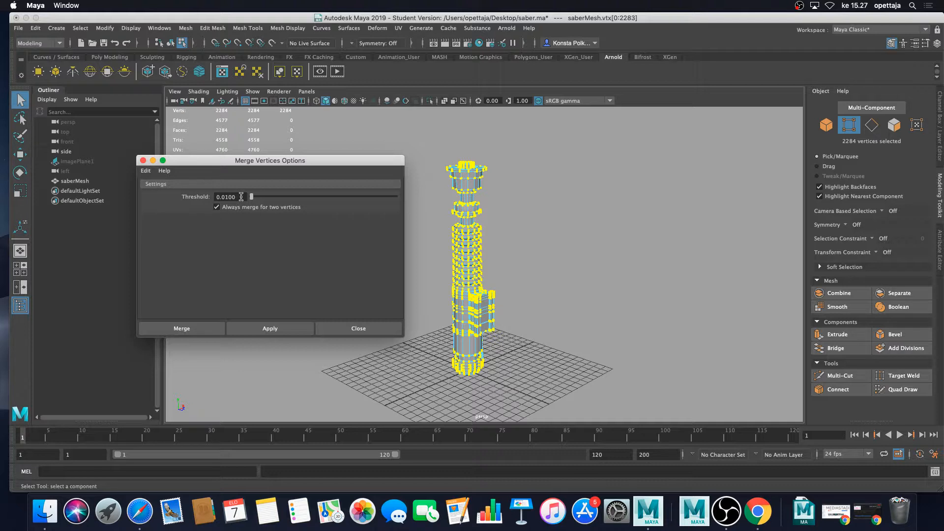
mouse_move(241, 197)
left_mouse_down()
mouse_move(226, 203)
mouse_move(238, 201)
left_mouse_up()
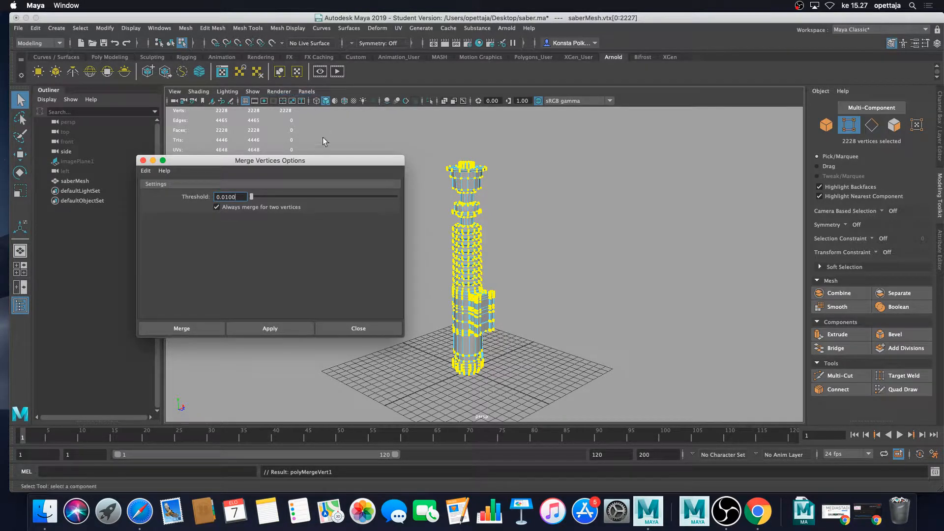
- Examine the vertices on the top disc, knob and upper collars for shape damage from the merge
scroll(473, 196, "up", 4)
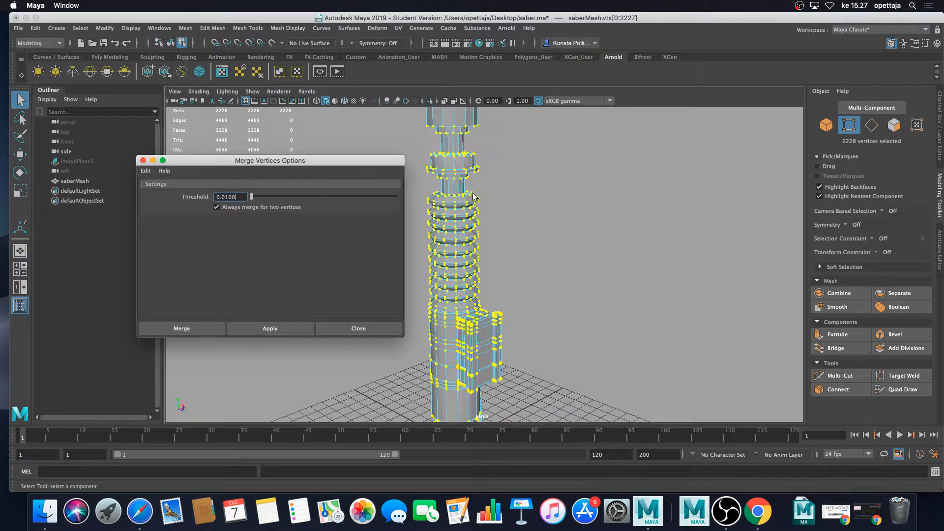
middle_click_drag(472, 183, 491, 238, "alt")
scroll(491, 238, "up", 5)
scroll(503, 213, "up", 6)
scroll(503, 207, "down", 6)
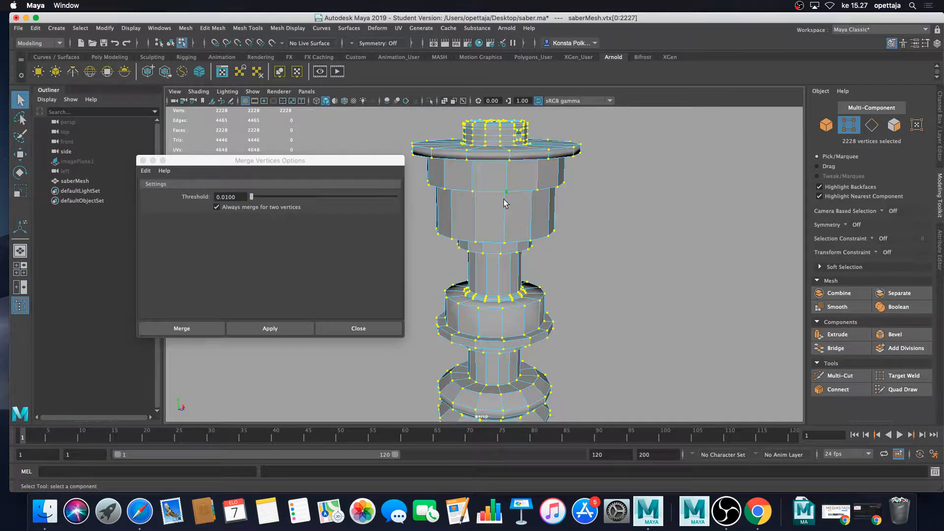
scroll(506, 226, "up", 4)
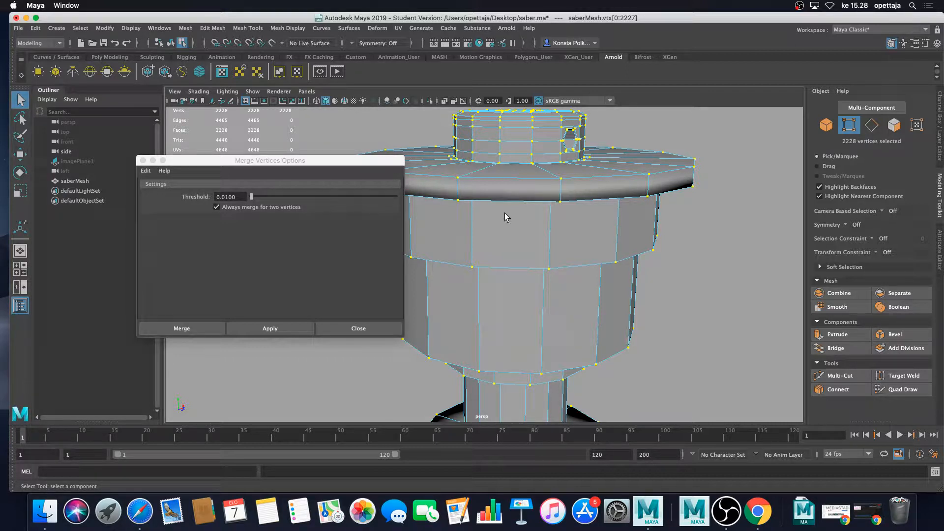
scroll(499, 202, "down", 4)
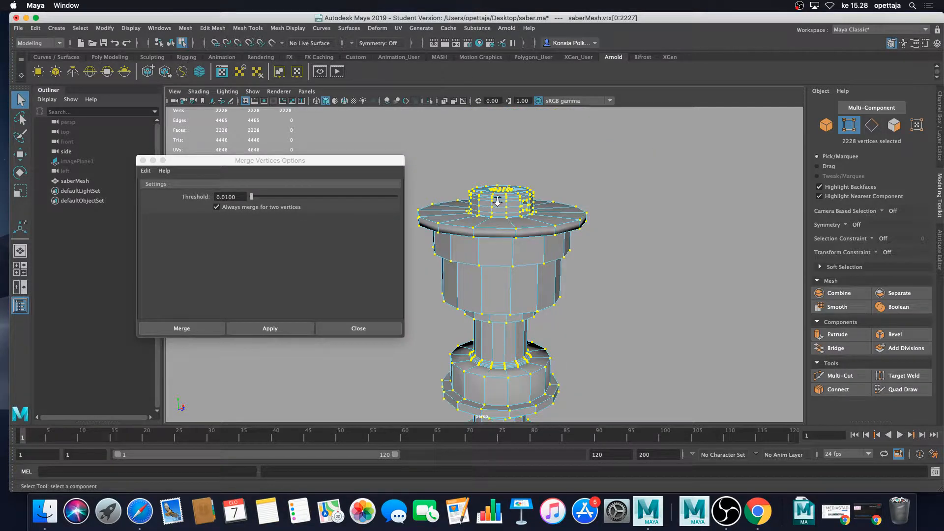
scroll(498, 201, "down", 3)
- Check the merged vertices on the ribbed grip, lower body and control box, and close the merge options
middle_click_drag(493, 265, 494, 162, "alt")
left_click_drag(495, 251, 501, 202, "alt")
middle_click_drag(509, 201, 482, 221, "alt")
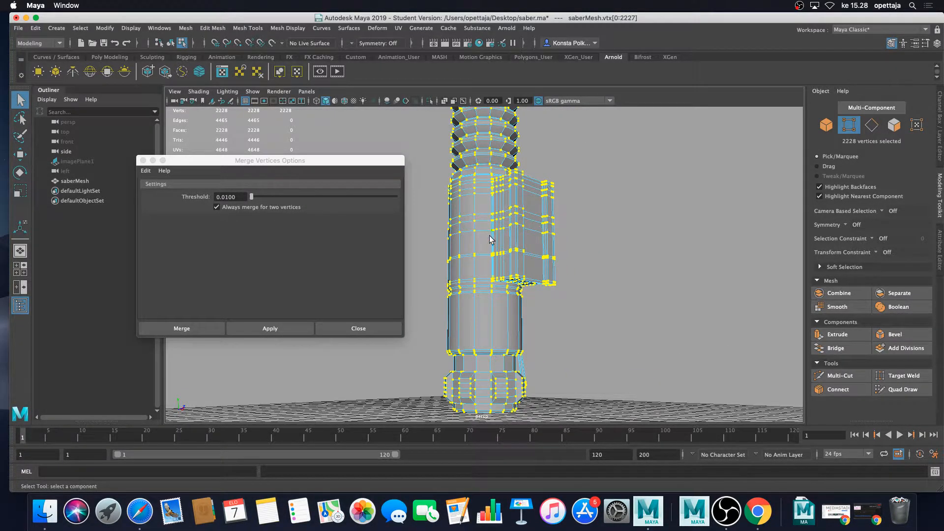
left_click_drag(490, 240, 591, 266, "alt")
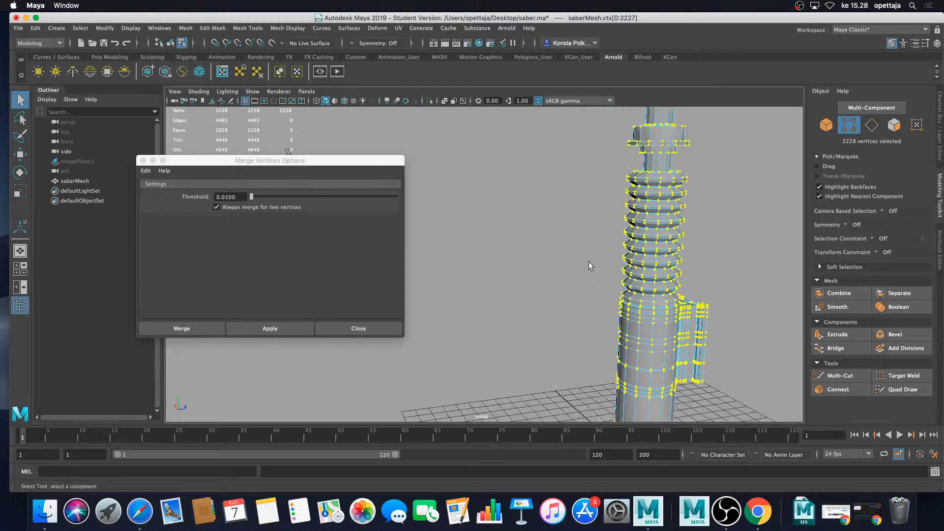
middle_click_drag(591, 266, 536, 230, "alt")
scroll(551, 244, "up", 10)
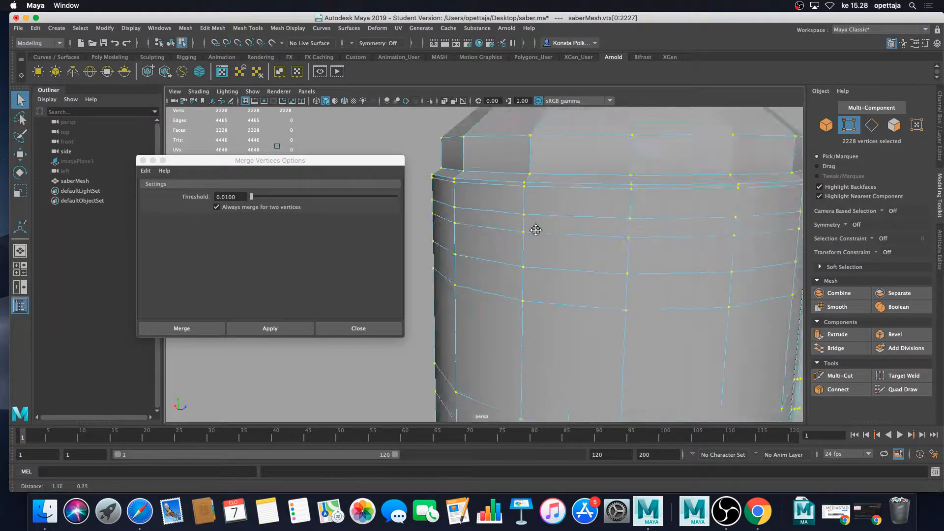
scroll(536, 229, "down", 10)
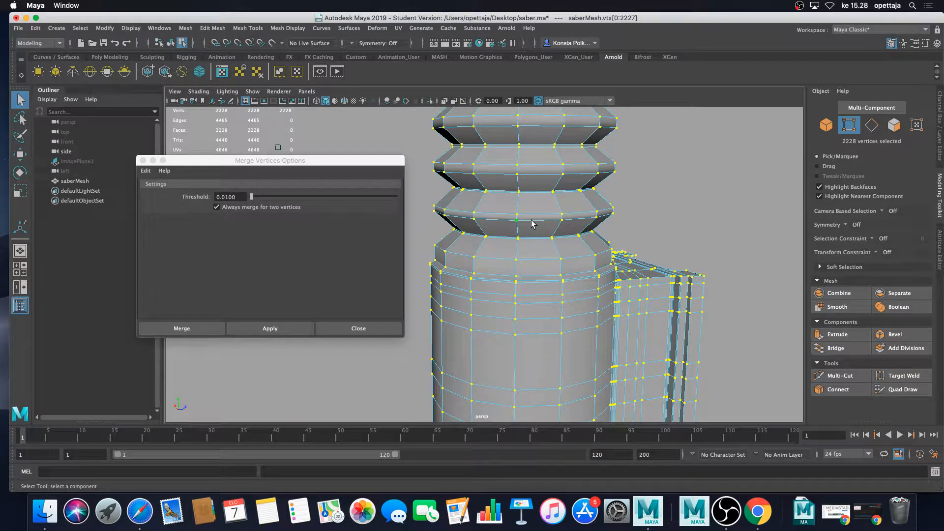
scroll(551, 221, "down", 3)
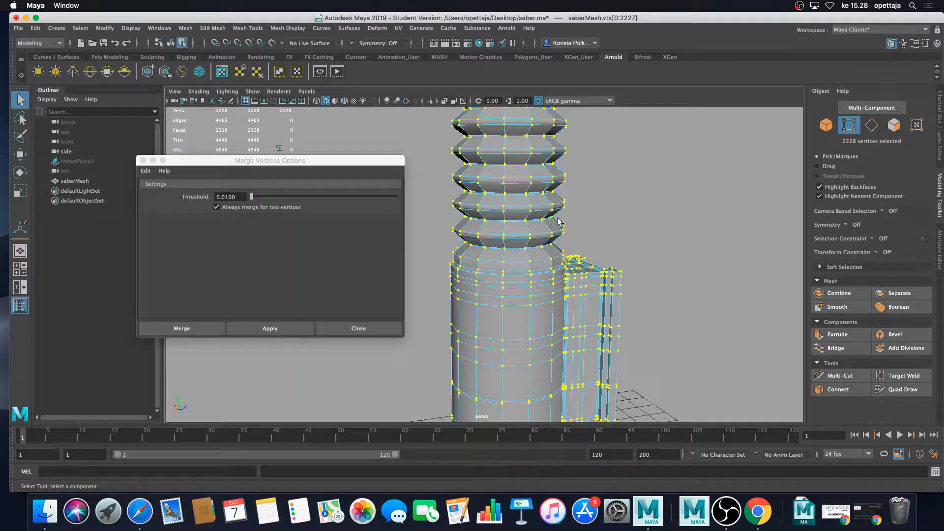
left_click_drag(577, 228, 379, 253, "alt")
left_click(400, 162)
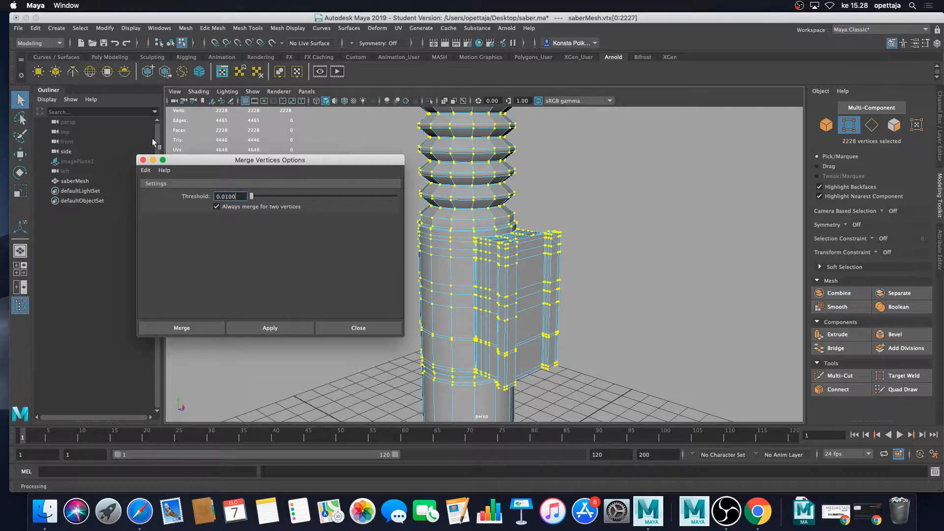
left_click(378, 325)
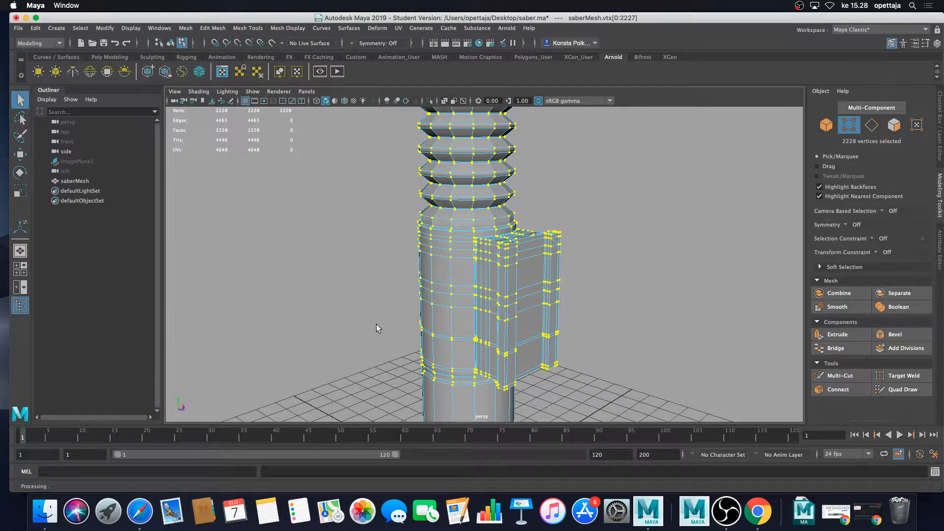
- Return the saber mesh from vertex selection to object mode and clear the selection
right_click(439, 244)
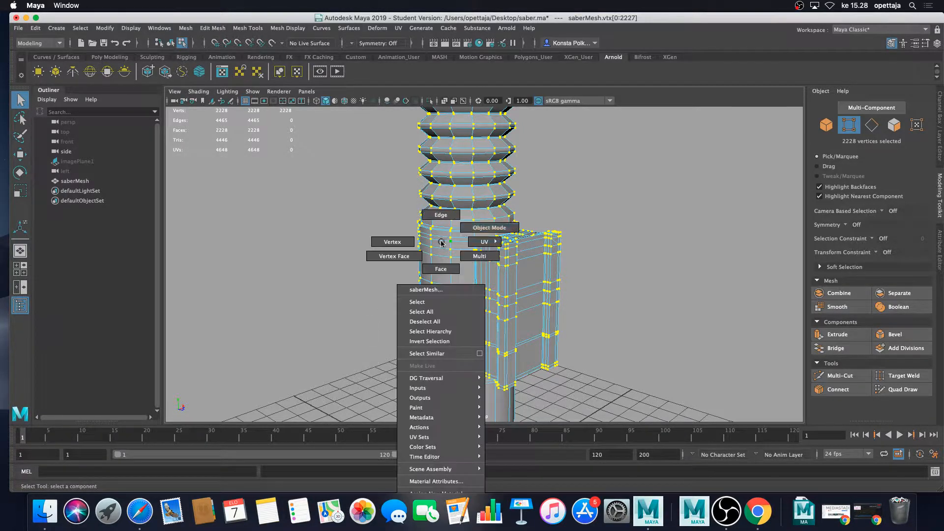
left_click(481, 228)
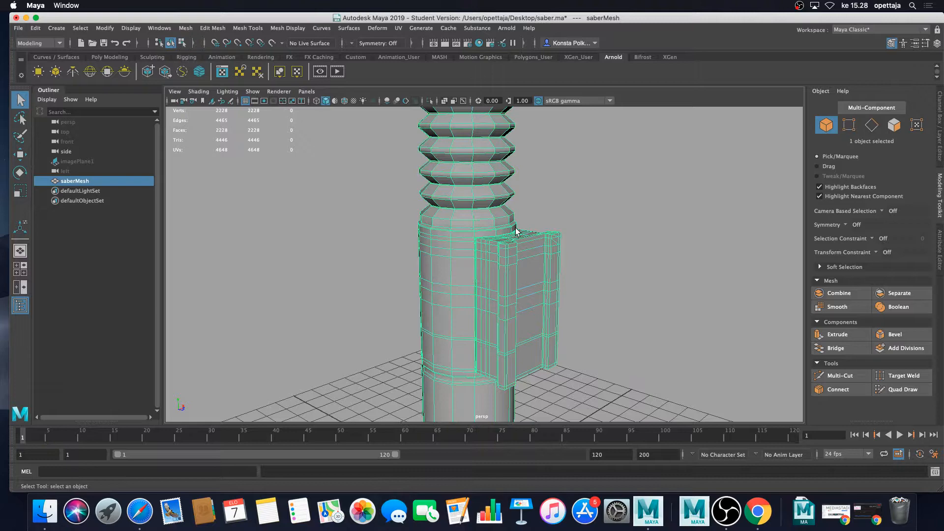
left_click(591, 205)
- Select the upper and lower rim edge loops of the saber's top disc
scroll(523, 231, "down", 5)
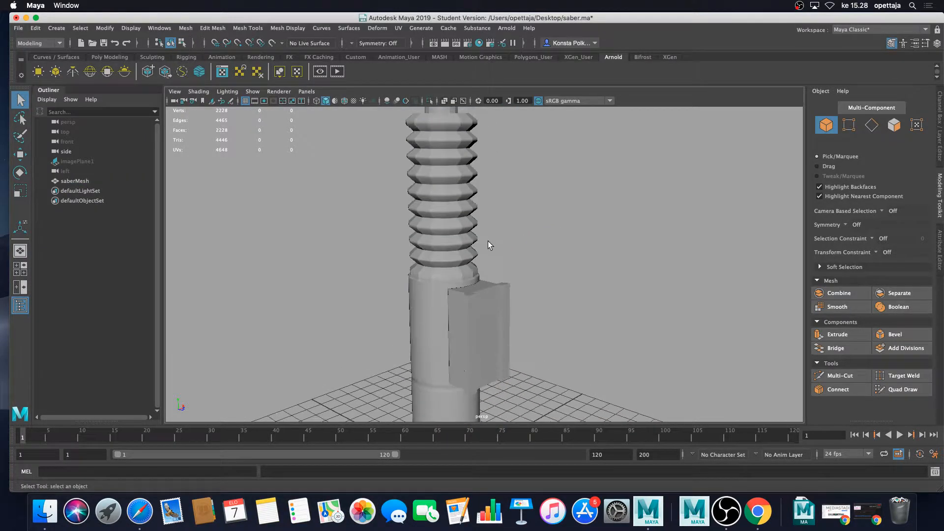
scroll(492, 231, "up", 2)
scroll(487, 236, "up", 6)
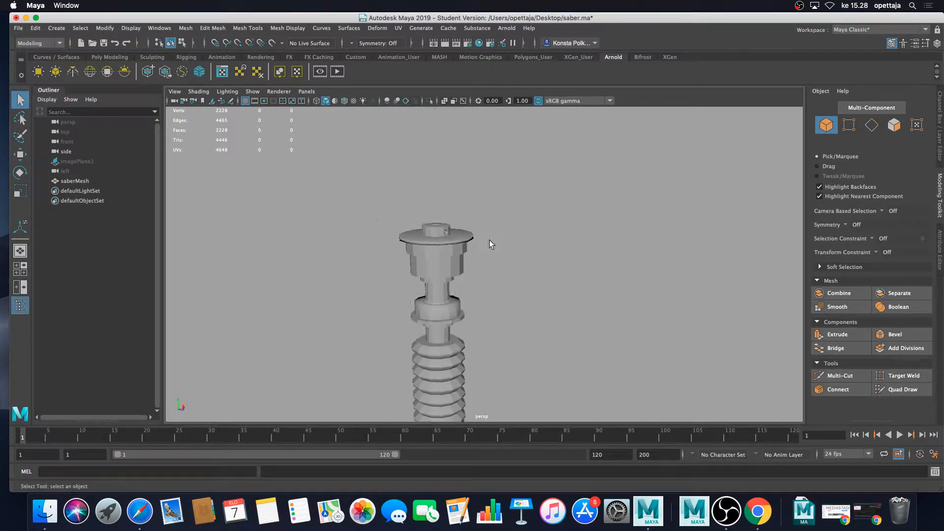
scroll(464, 241, "up", 4)
middle_click_drag(453, 235, 518, 256, "alt")
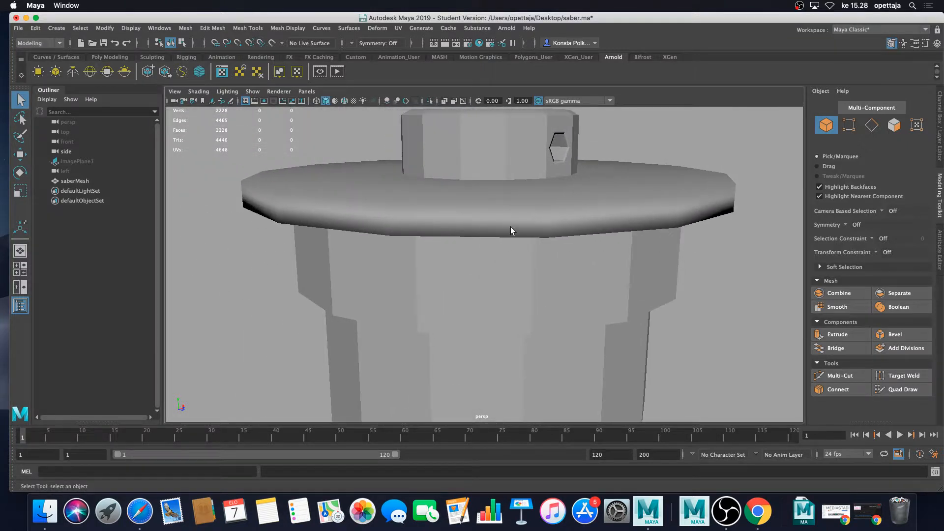
left_click(512, 227)
scroll(509, 219, "down", 4)
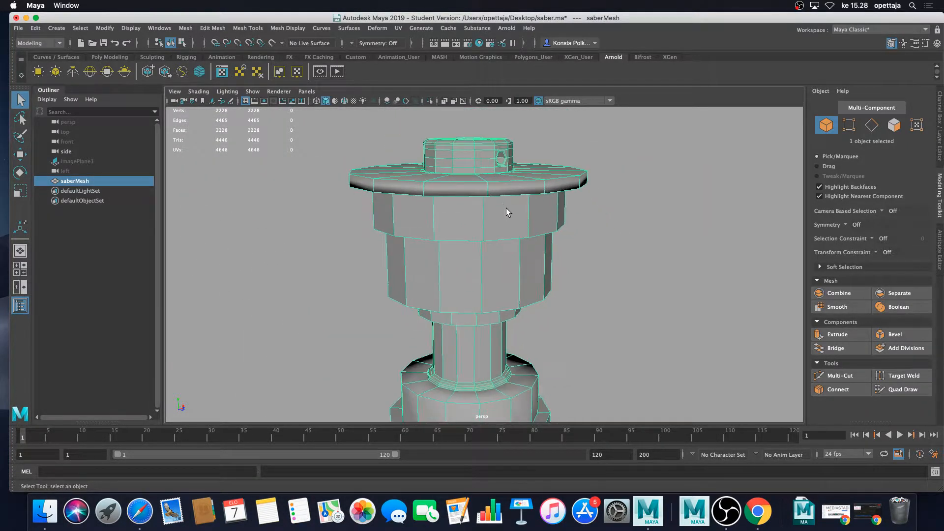
right_click(483, 188)
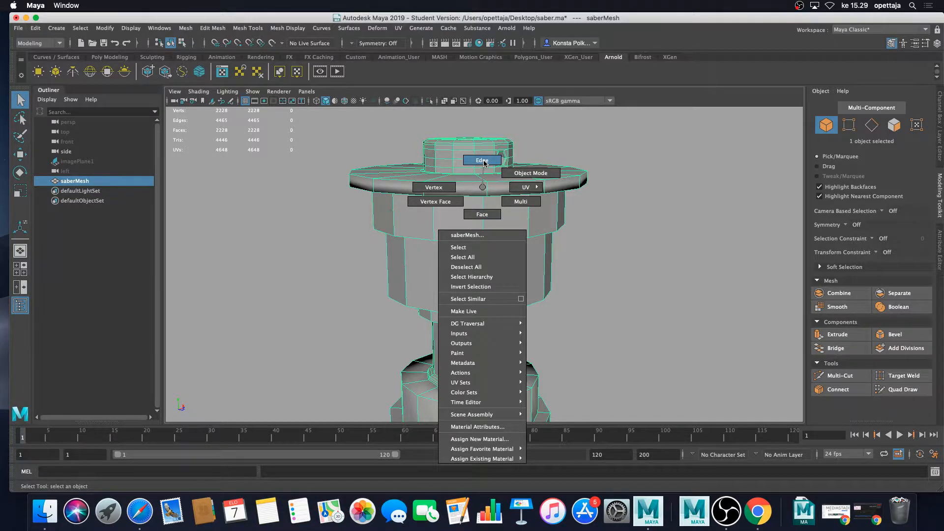
left_click(482, 160)
double_click(464, 182)
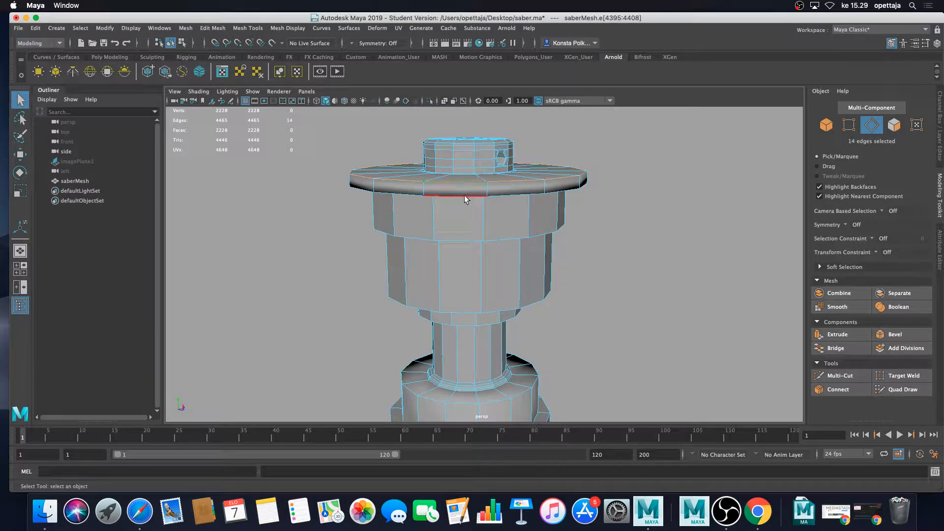
double_click(467, 196, "shift")
- Add the edge loops at the corners of the stepped collars beneath the top disc to the selection
left_click_drag(477, 194, 465, 195, "alt")
middle_click_drag(461, 204, 485, 209, "alt")
left_click_drag(485, 209, 540, 215, "alt")
middle_click_drag(539, 215, 506, 274, "alt")
double_click(491, 171, "shift")
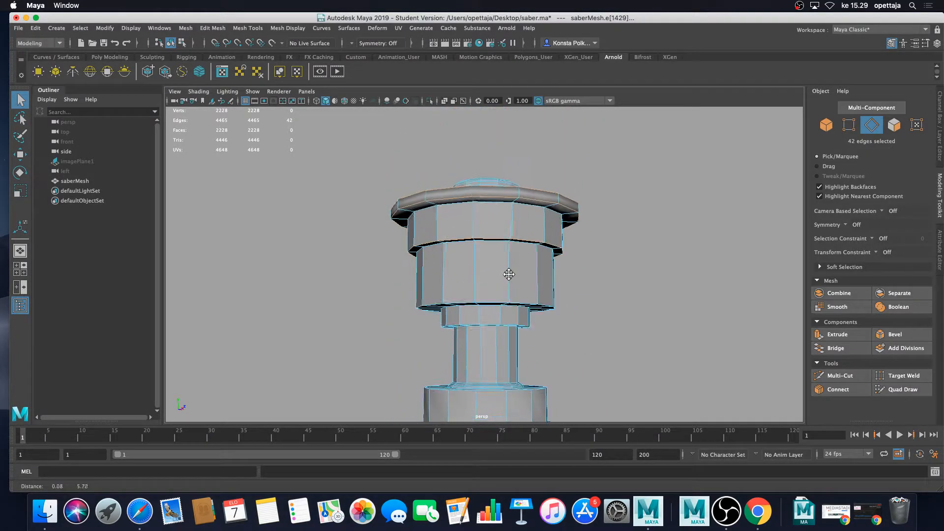
left_click_drag(519, 246, 548, 256, "alt")
middle_click_drag(542, 245, 554, 280, "alt")
double_click(513, 238, "shift")
double_click(501, 267, "shift")
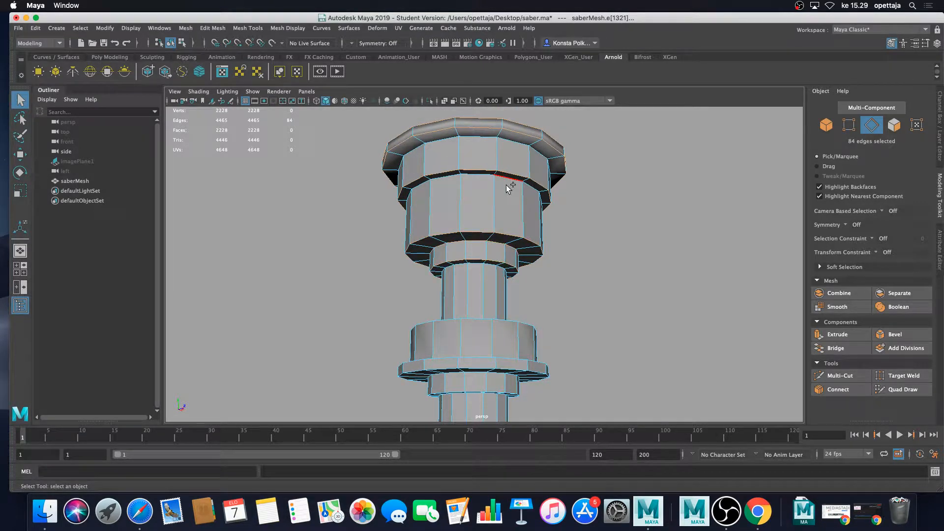
double_click(509, 145, "shift")
left_click_drag(563, 244, 592, 234, "alt")
middle_click_drag(595, 235, 631, 256, "alt")
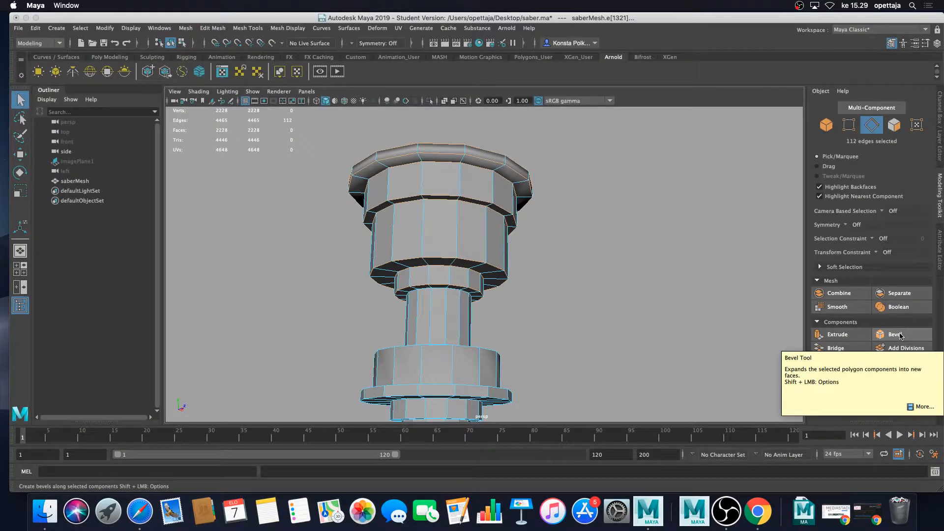
- Bevel the selected edge loops with a fraction of 0.05 and 2 segments
left_click(856, 334)
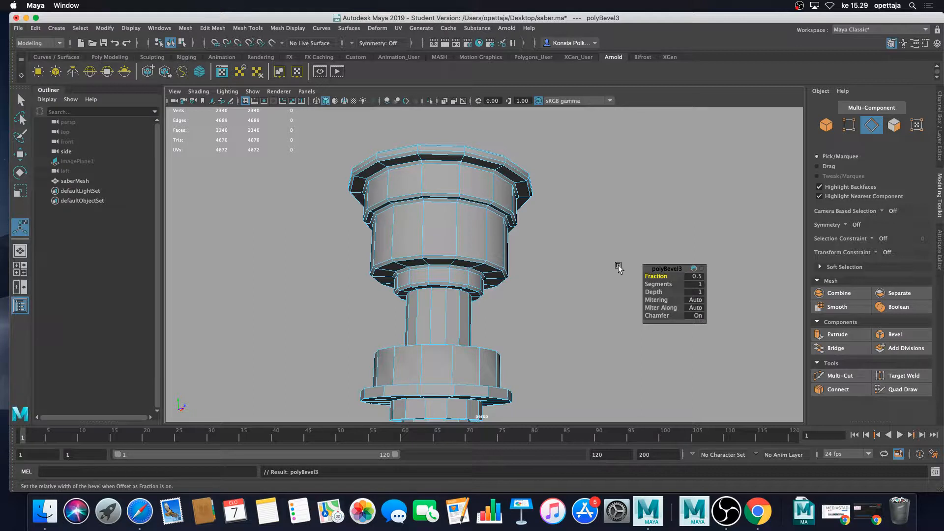
left_click(697, 276)
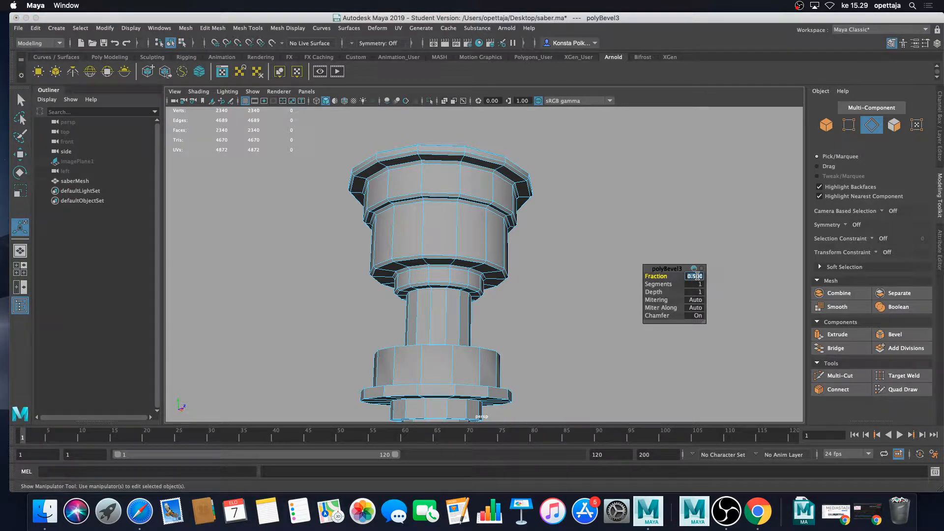
type(".05")
key("Tab")
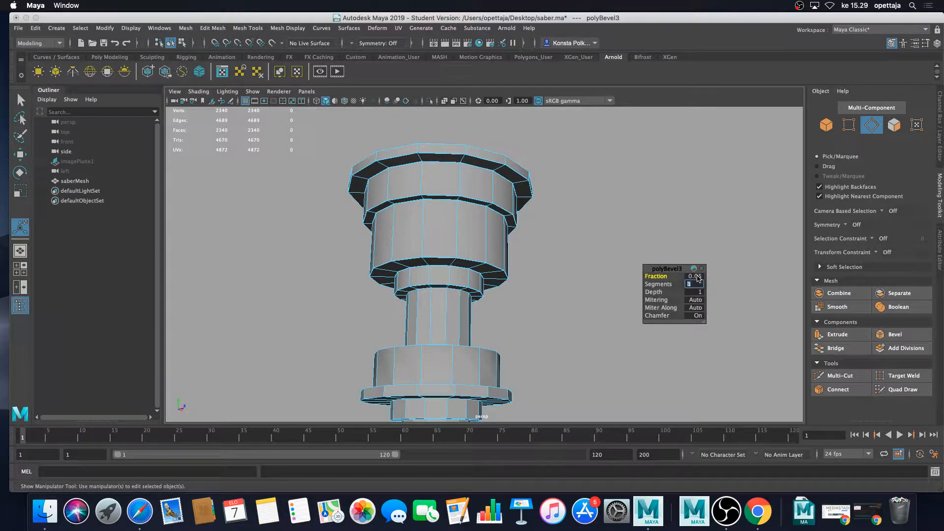
type("2")
key("Return")
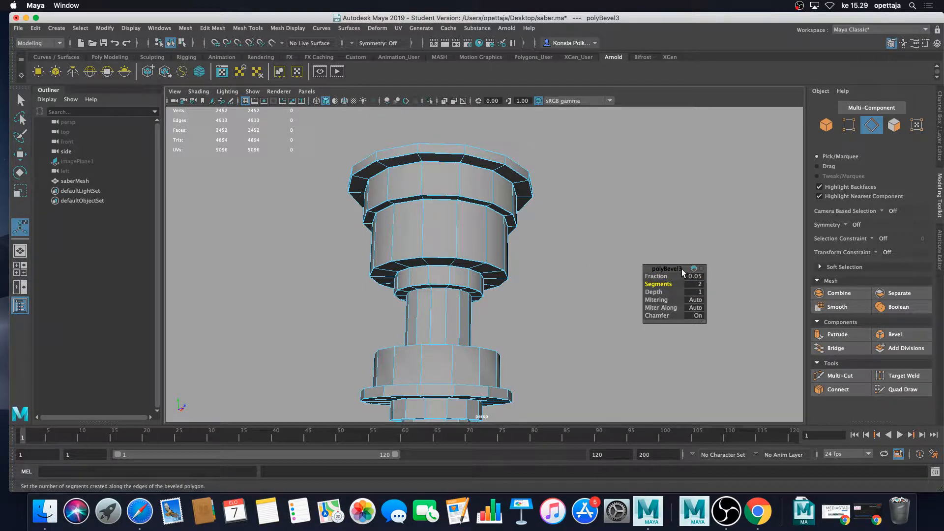
- Set the bevel fraction of the top disc and collar edges to 0.1 and return to the Select tool
left_click(695, 277)
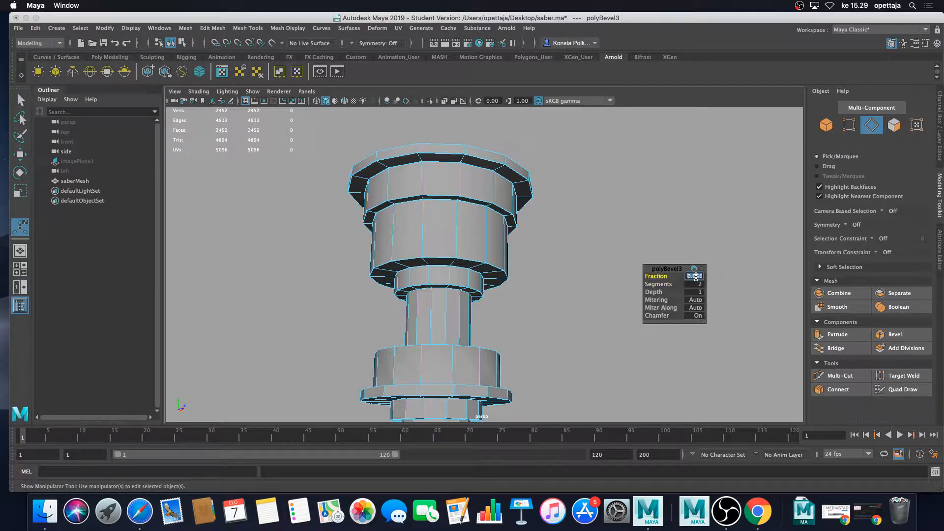
type("1")
key("Return")
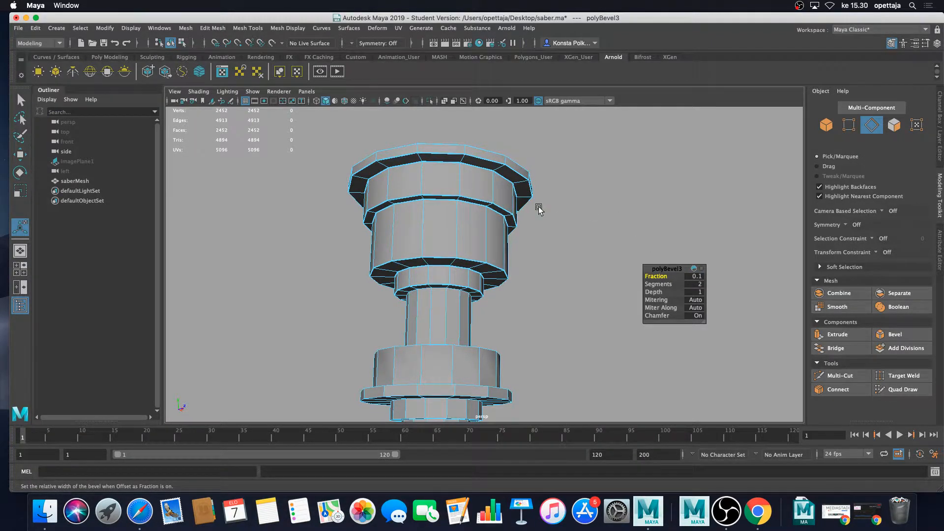
key("q")
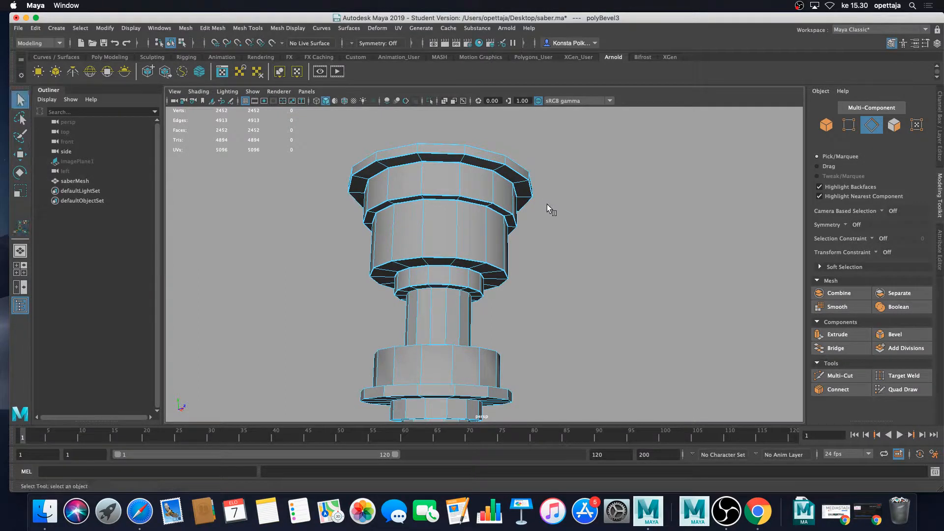
- Switch the saber mesh to object mode, turn on its smooth preview and clear the selection
right_click_drag(517, 201, 542, 182)
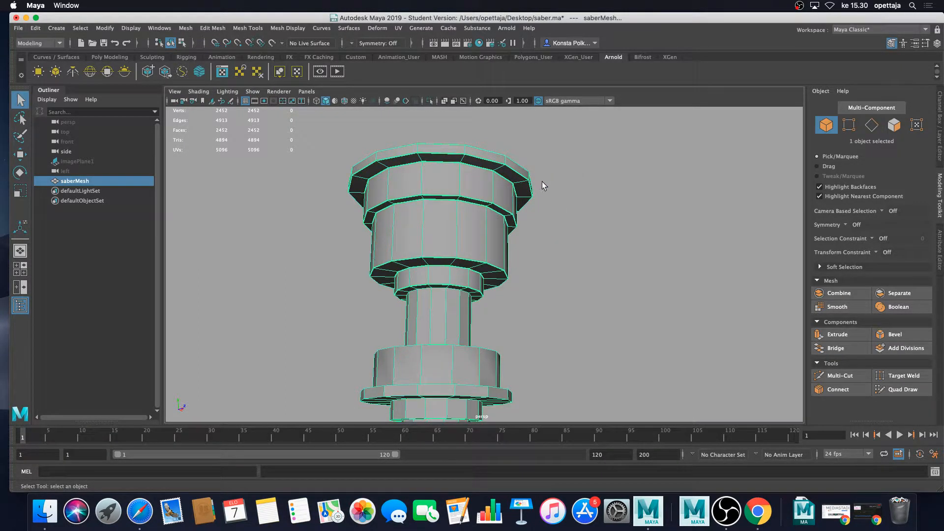
right_click_drag(463, 189, 504, 180)
key("3")
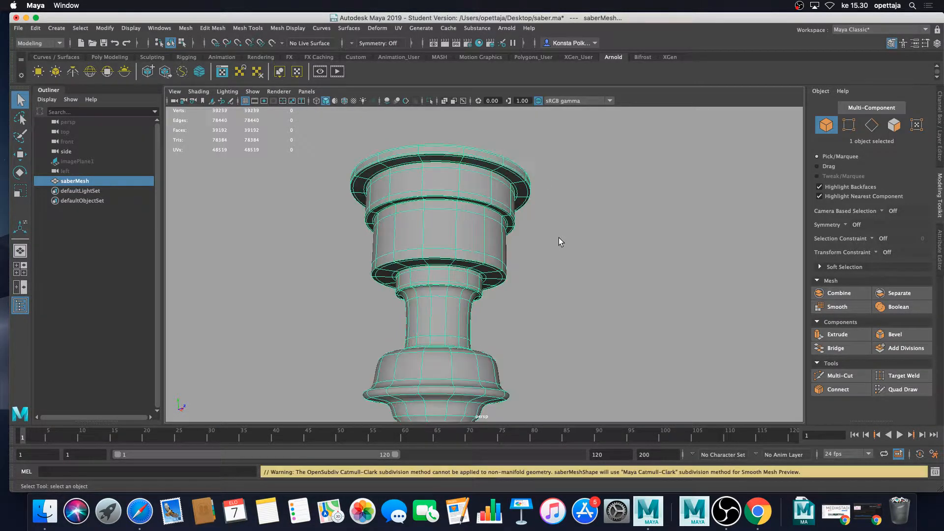
right_click_drag(464, 223, 504, 211)
left_click(563, 253)
- Examine the smoothed knob, top disc and collars, select the mesh and turn off its smooth preview
scroll(563, 253, "down", 5)
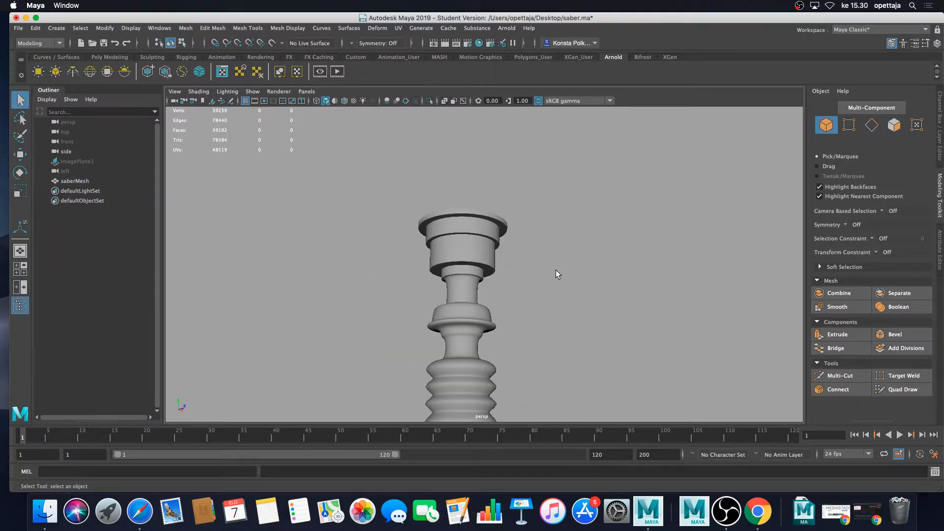
middle_click_drag(556, 270, 534, 220, "alt")
mouse_move(534, 220)
left_mouse_down("alt")
mouse_move(542, 299)
mouse_move(539, 226)
left_mouse_up("alt")
scroll(539, 227, "up", 5)
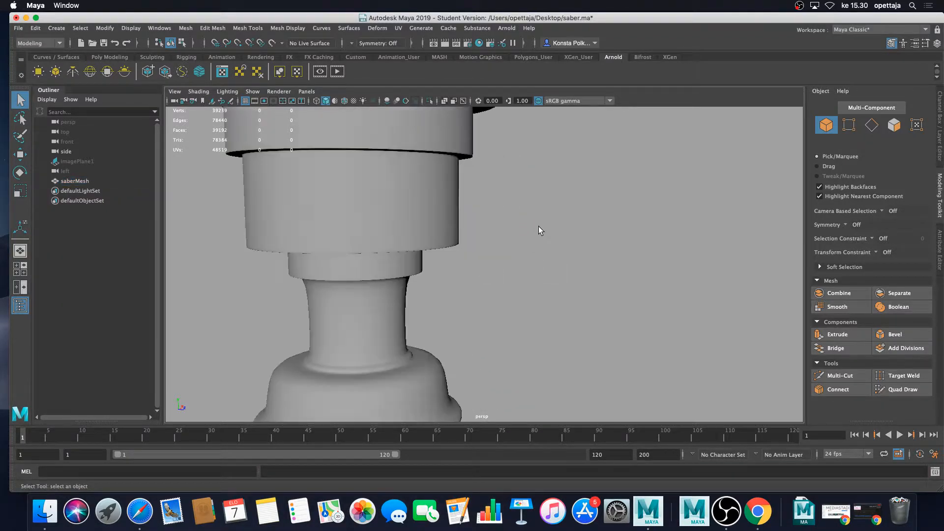
middle_click_drag(539, 230, 563, 267, "alt")
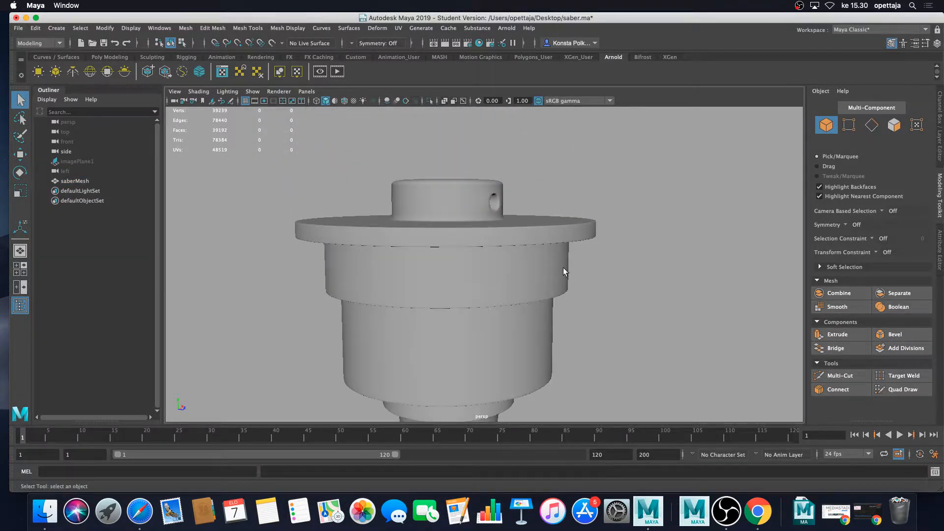
scroll(542, 273, "down", 5)
left_click_drag(517, 242, 482, 246, "alt")
scroll(483, 234, "up", 4)
left_click(468, 248)
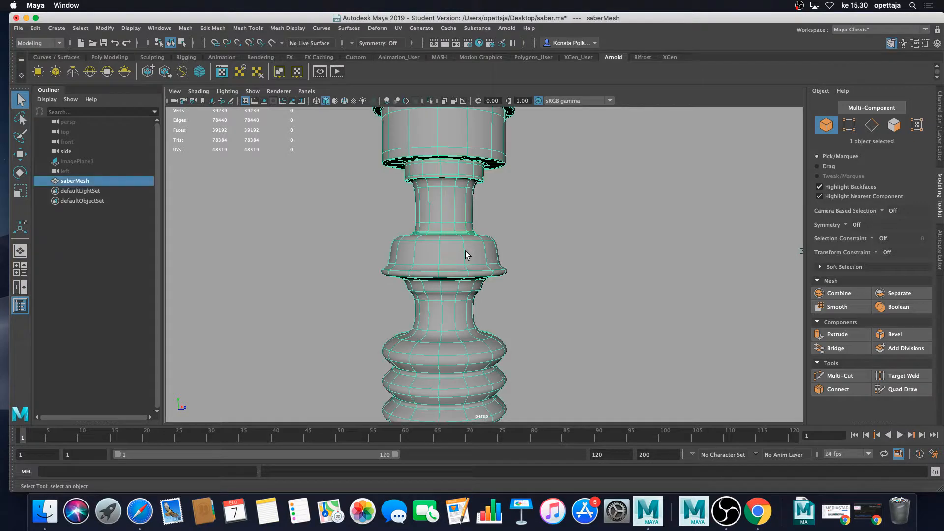
key("1")
- Select the edge loops around the base of the upper neck and the top rim of the middle collar
scroll(463, 259, "down", 3)
scroll(464, 259, "up", 6)
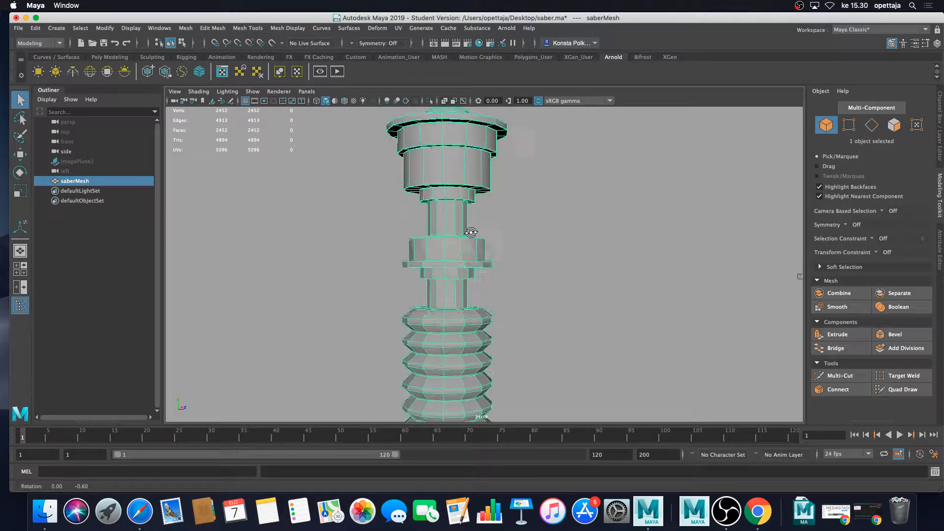
middle_click_drag(484, 261, 492, 269, "alt")
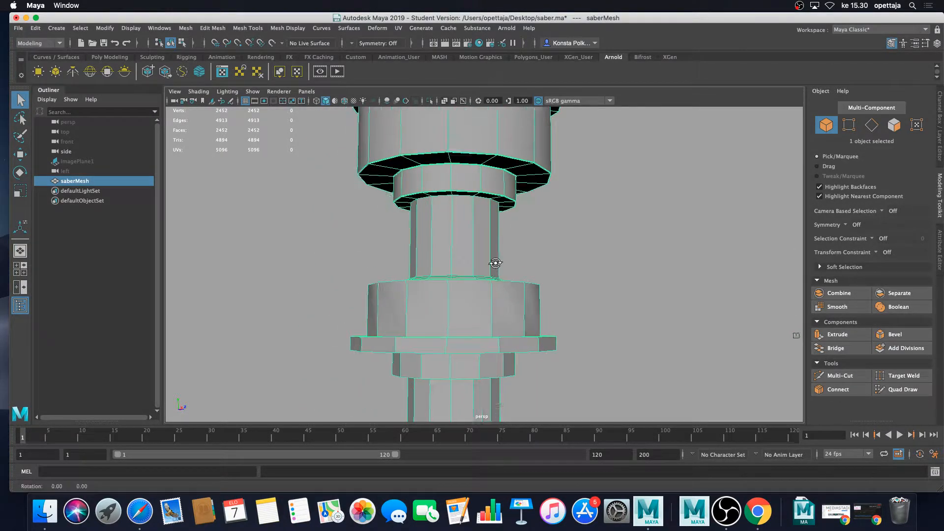
left_click_drag(495, 264, 514, 293, "alt")
middle_click_drag(515, 294, 506, 256, "alt")
left_click_drag(506, 255, 502, 269, "alt")
middle_click_drag(500, 268, 486, 244, "alt")
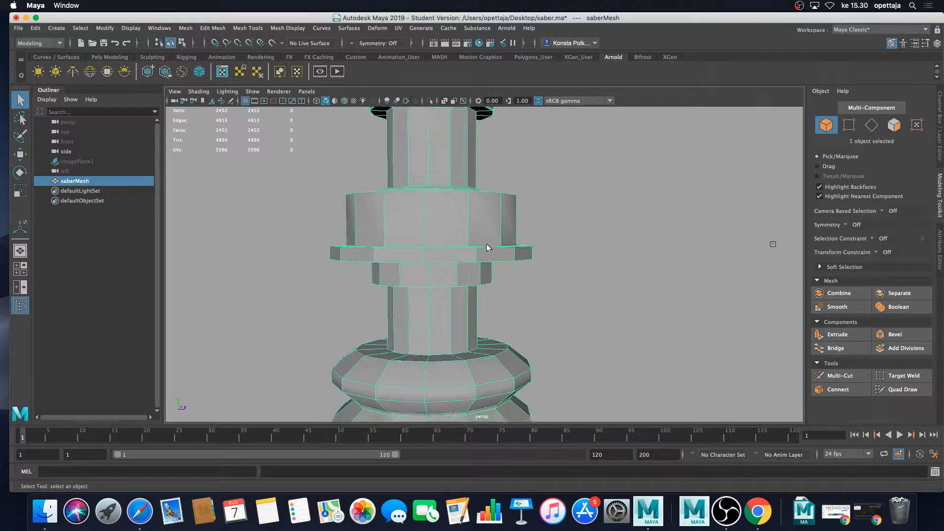
scroll(486, 244, "up", 4)
scroll(486, 243, "down", 2)
left_click_drag(485, 239, 493, 262, "alt")
right_click_drag(486, 249, 487, 228)
double_click(474, 255)
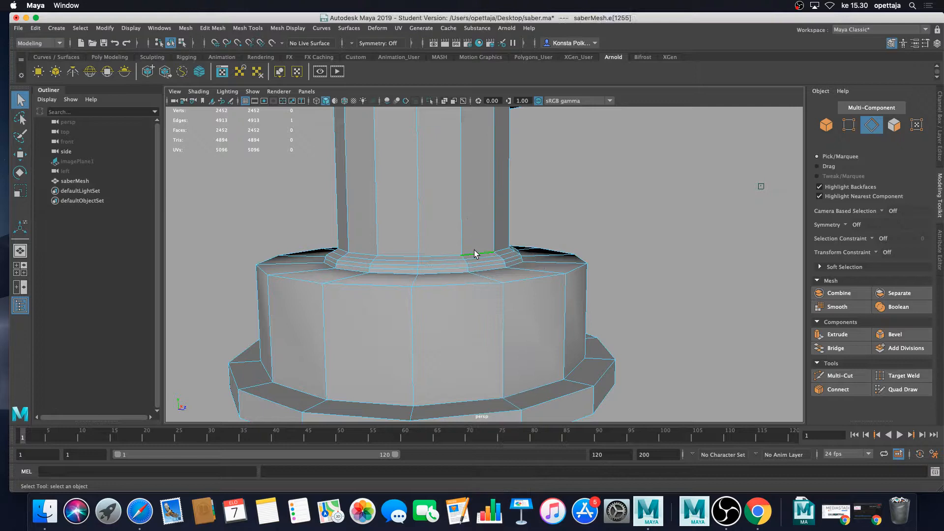
double_click(481, 282, "shift")
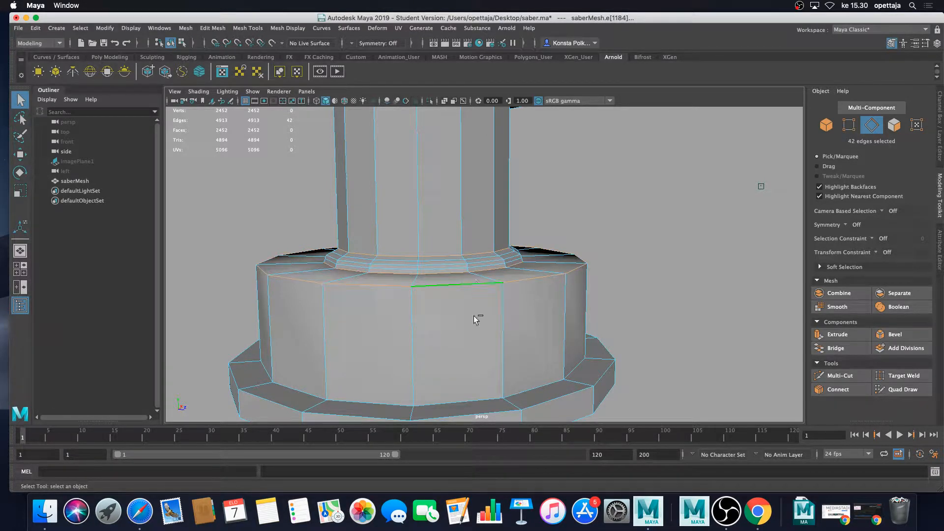
- Add the middle collar's base edge loop and the outer edge loops of its flange to the selection
double_click(489, 396, "shift")
left_click_drag(477, 373, 469, 350, "alt")
double_click(480, 357, "shift")
double_click(482, 375, "shift")
- Add the upper and lower edge loops of the ring under the flange and the lower neck's base loop
scroll(482, 375, "down", 6)
middle_click_drag(469, 320, 471, 354, "alt")
left_click_drag(470, 354, 465, 307, "alt")
middle_click_drag(466, 307, 462, 329, "alt")
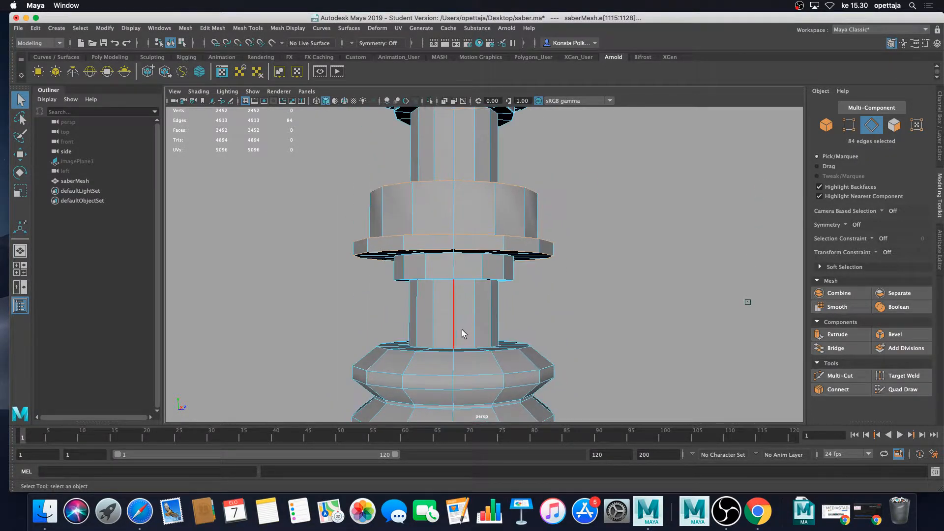
left_click_drag(479, 327, 481, 306, "alt")
middle_click_drag(481, 306, 489, 322, "alt")
scroll(481, 316, "up", 6)
double_click(476, 219, "shift")
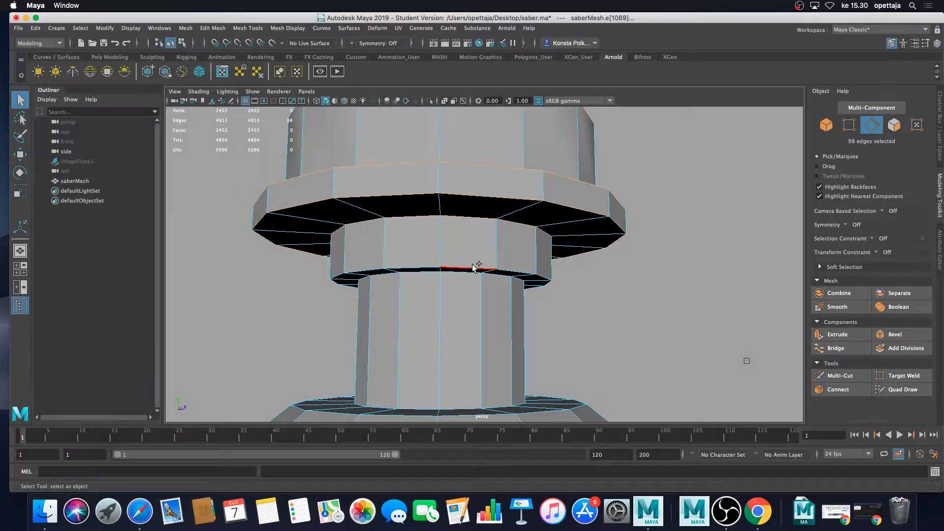
double_click(473, 270, "shift")
scroll(485, 310, "down", 6)
left_click_drag(485, 311, 485, 321, "alt")
middle_click_drag(501, 354, 493, 281, "alt")
left_click_drag(493, 281, 491, 291, "alt")
double_click(463, 352, "shift")
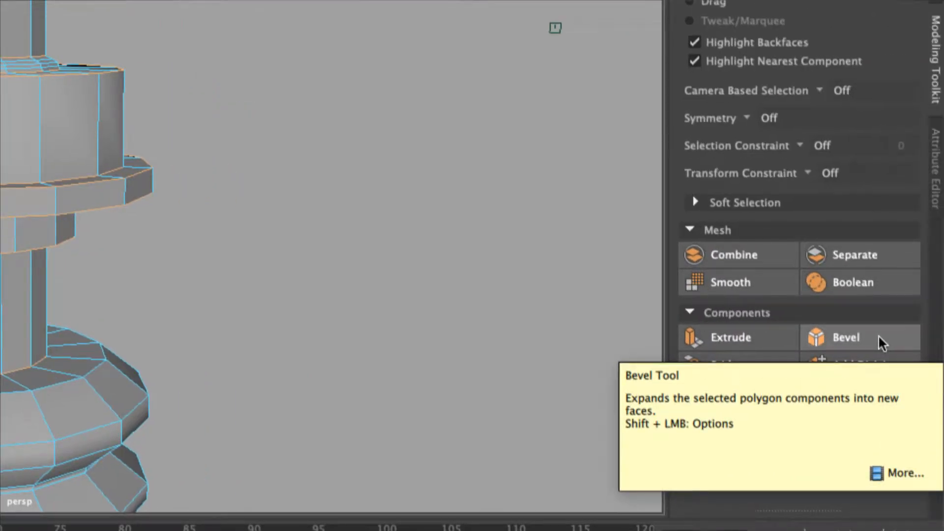
- Bevel the selected collar, flange, ring and neck edge loops with a fraction of 0.1 and 2 segments
left_click(880, 343)
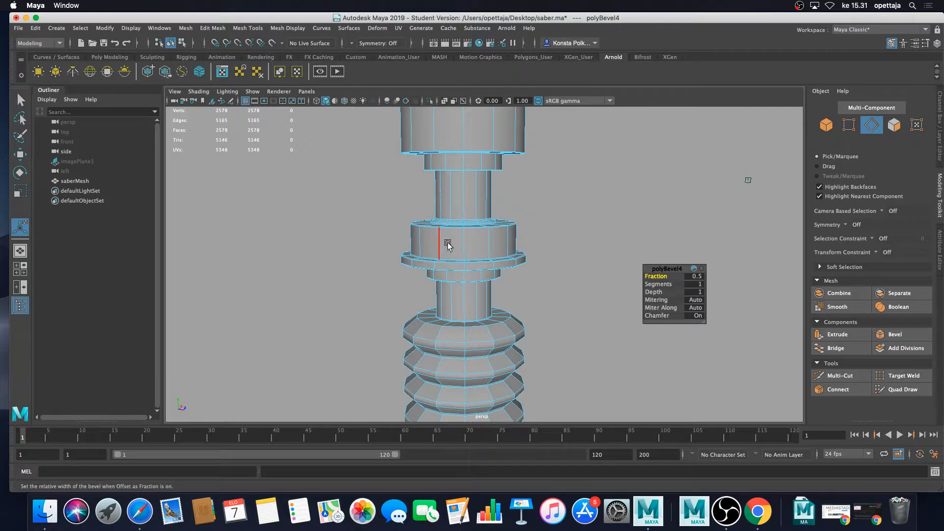
left_click(696, 276)
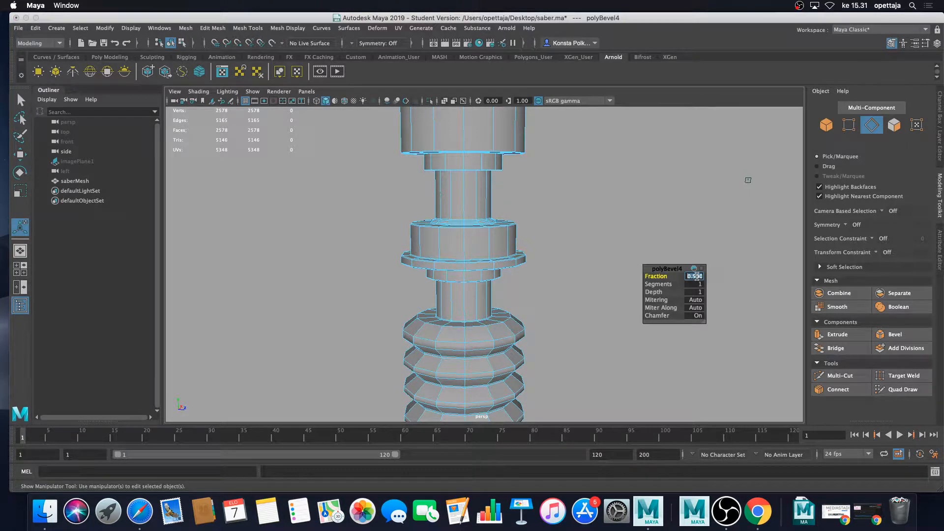
type(".1")
key("Return")
left_click(700, 284)
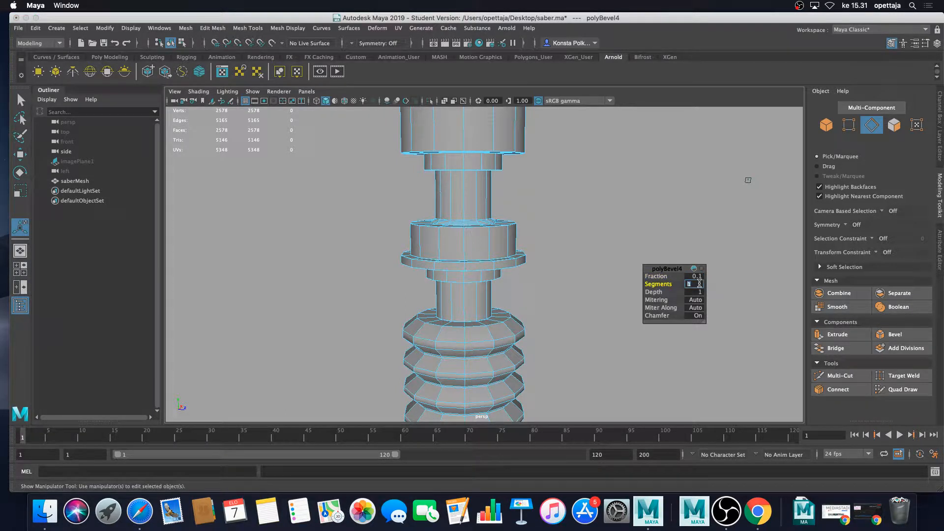
type("2")
key("Return")
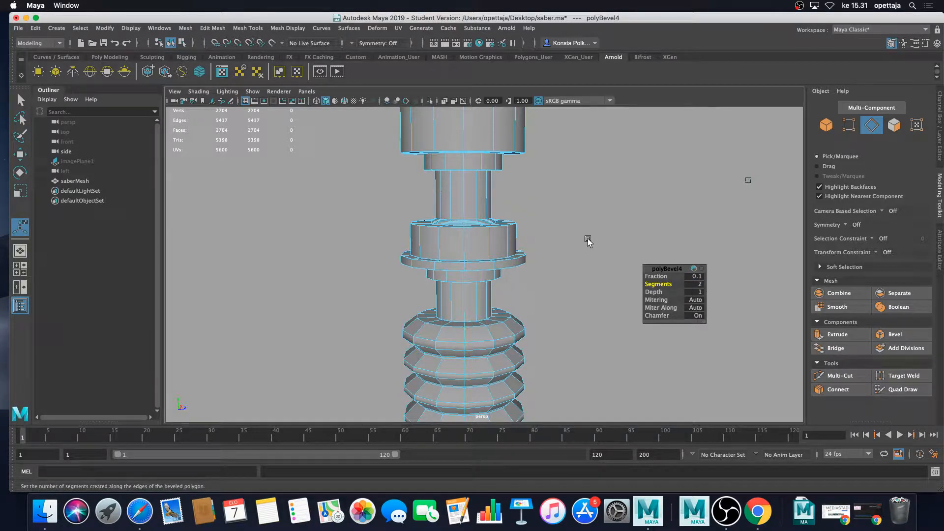
key("q")
- Examine the beveled collars and necks in smooth preview from below, and return the mesh to its unsmoothed display
right_click_drag(501, 237, 555, 230)
key("3")
left_click(574, 259)
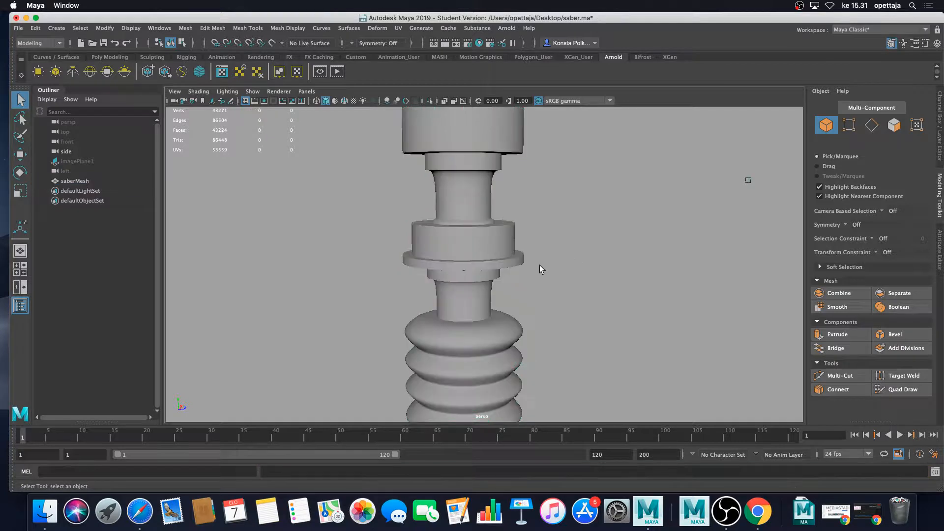
mouse_move(541, 267)
middle_mouse_down("alt")
mouse_move(594, 276)
mouse_move(544, 259)
middle_mouse_up("alt")
left_click_drag(544, 259, 526, 253, "alt")
scroll(530, 264, "up", 3)
scroll(527, 252, "up", 3)
middle_click_drag(531, 236, 499, 258, "alt")
scroll(501, 252, "down", 3)
left_click(489, 244)
key("1")
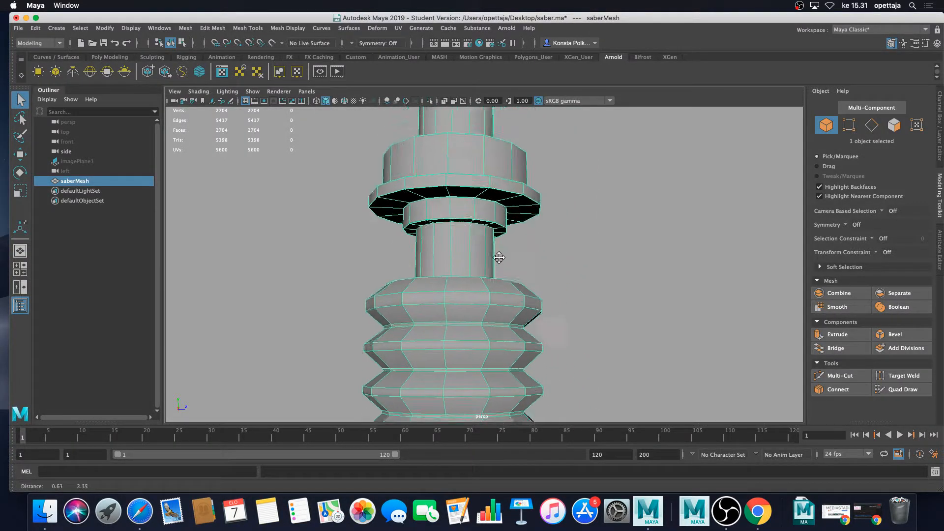
- Select the edge loop at the top of the lower neck, where it meets the underside of the small ring
scroll(500, 246, "up", 6)
right_click(456, 174)
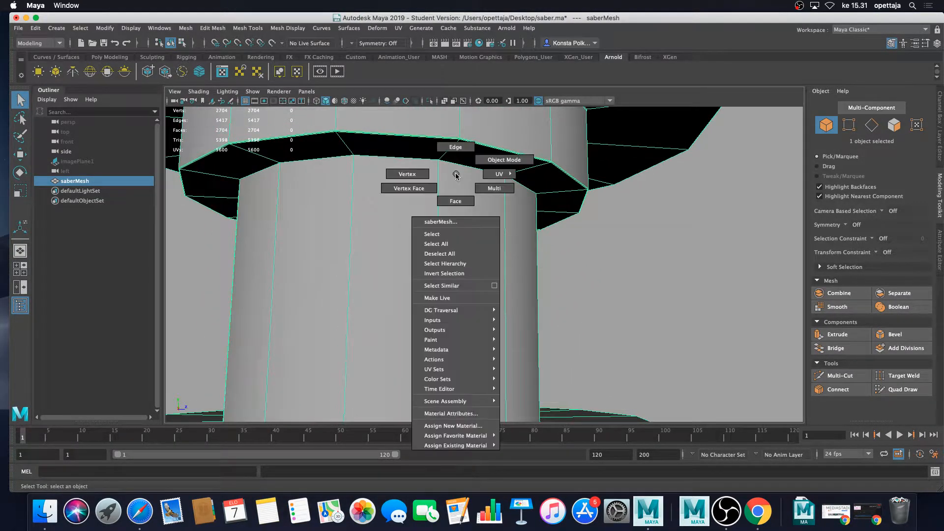
right_click_drag(456, 175, 456, 148)
double_click(466, 163)
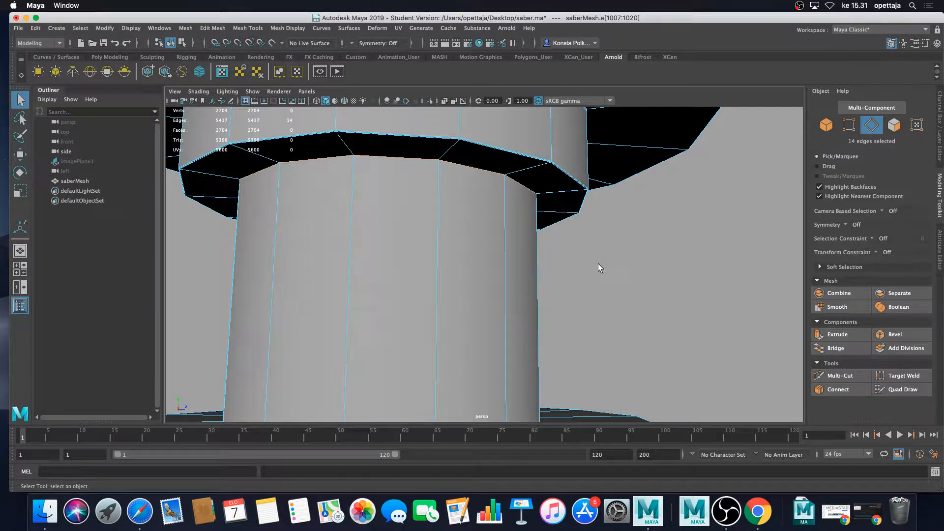
- Bevel the lower neck's top edge loop with a fraction of 0.05 and 2 segments
key("ctrl+b")
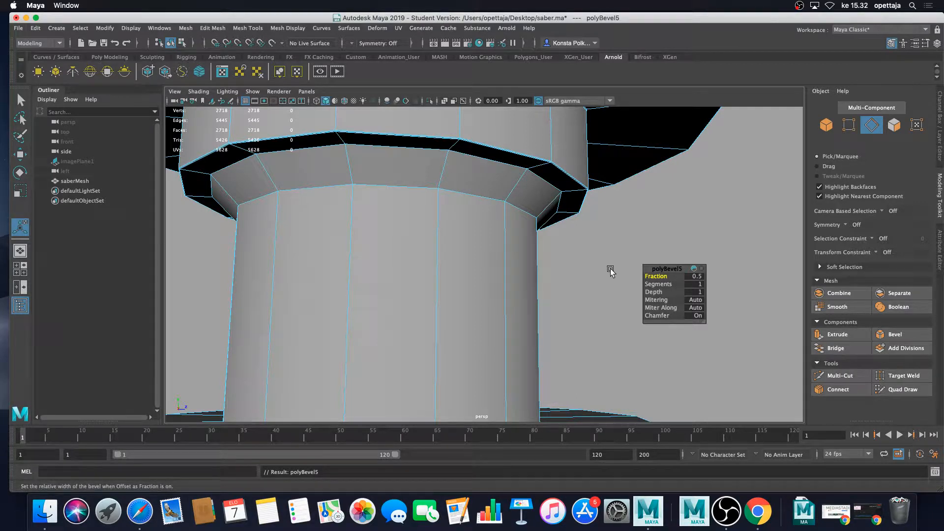
left_click(696, 277)
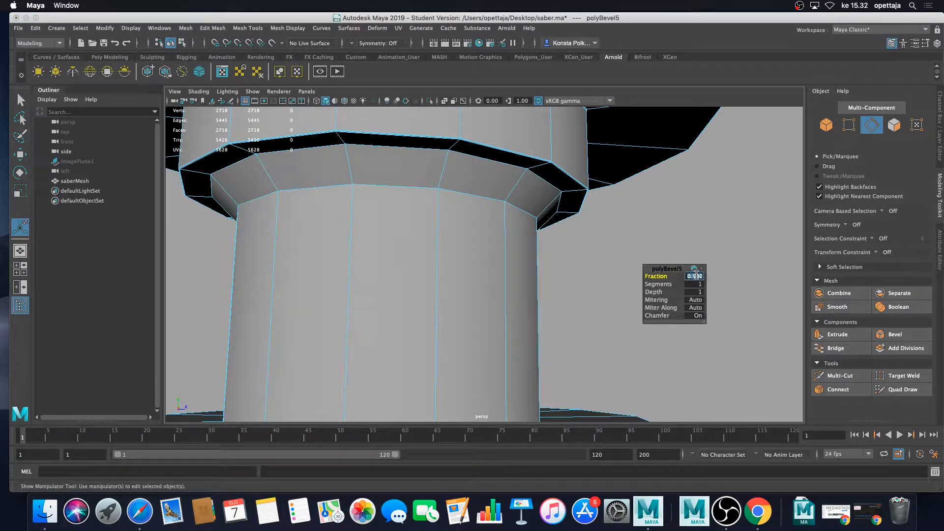
type("1")
key("Tab")
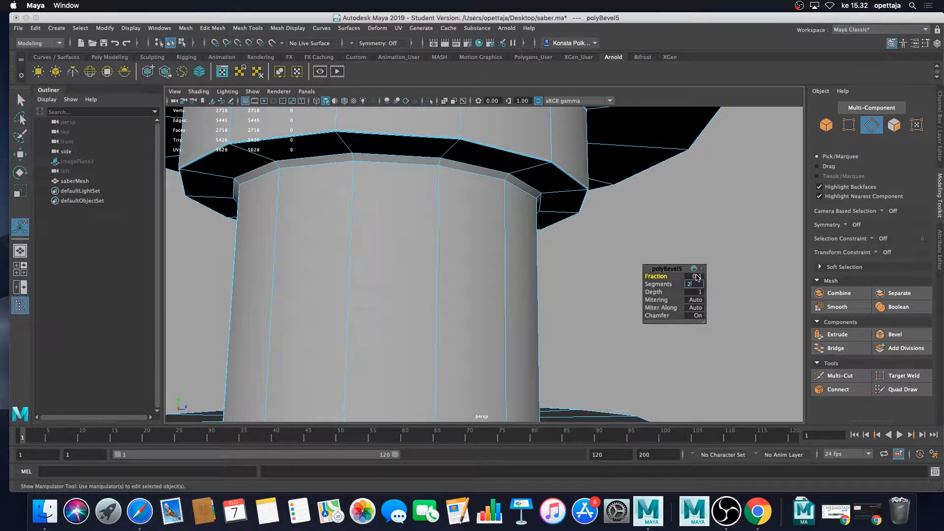
key("Return")
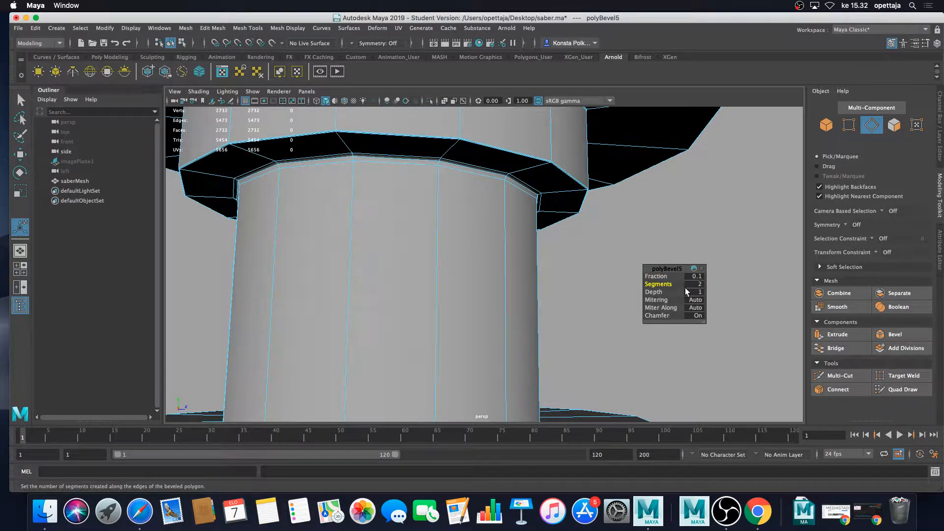
left_click(696, 277)
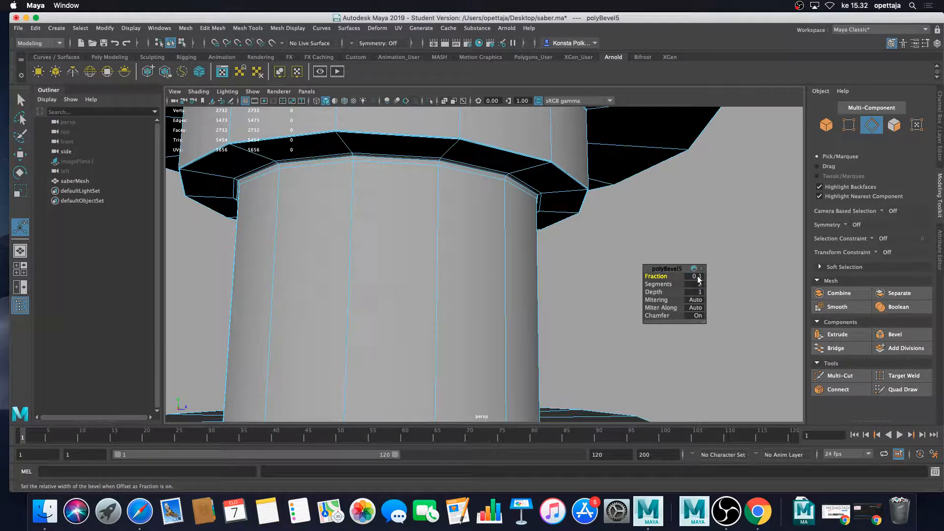
type(".05")
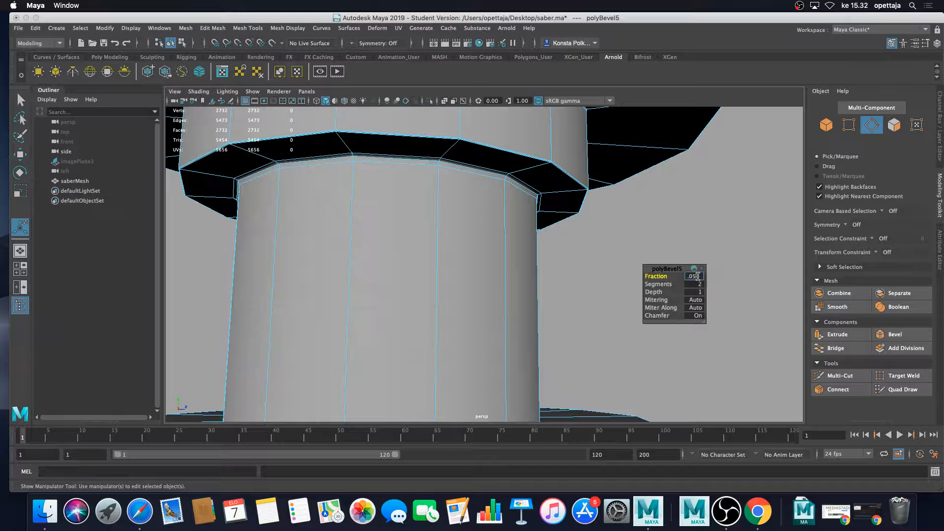
key("Return")
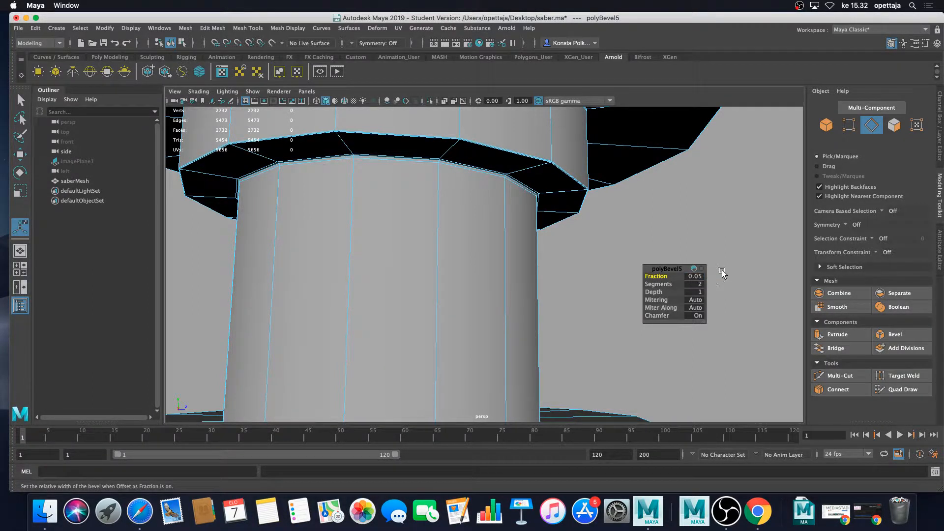
key("q")
- Examine the middle collar, lower neck and ridged grip in smooth preview, and return the mesh to unsmoothed display
scroll(573, 274, "down", 5)
scroll(530, 283, "up", 5)
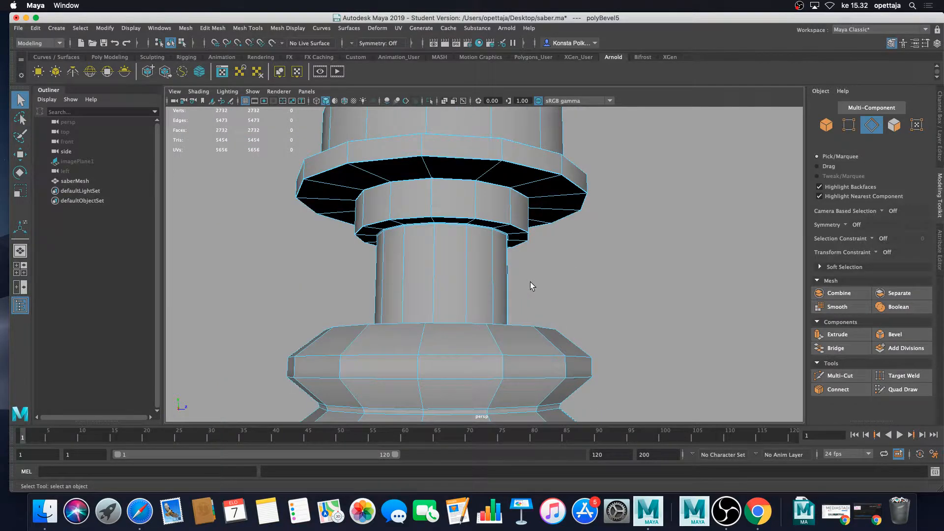
scroll(530, 283, "down", 5)
middle_click_drag(531, 283, 533, 246, "alt")
left_click_drag(532, 246, 531, 255, "alt")
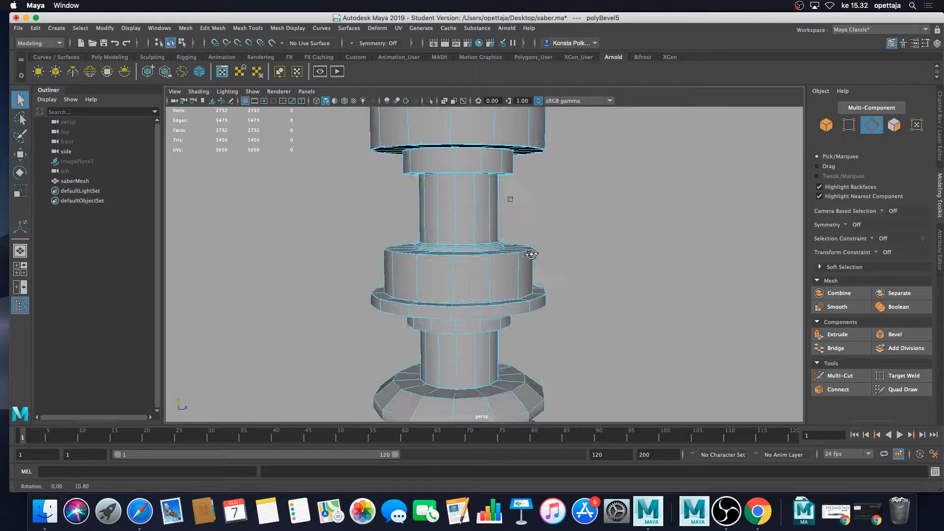
middle_click_drag(531, 275, 537, 229, "alt")
key("3")
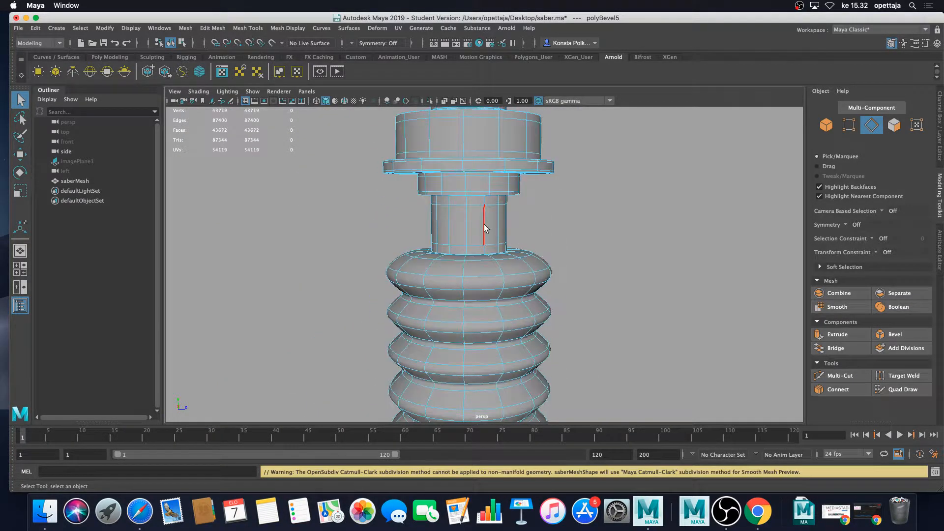
right_click_drag(485, 222, 531, 212)
scroll(575, 251, "down", 5)
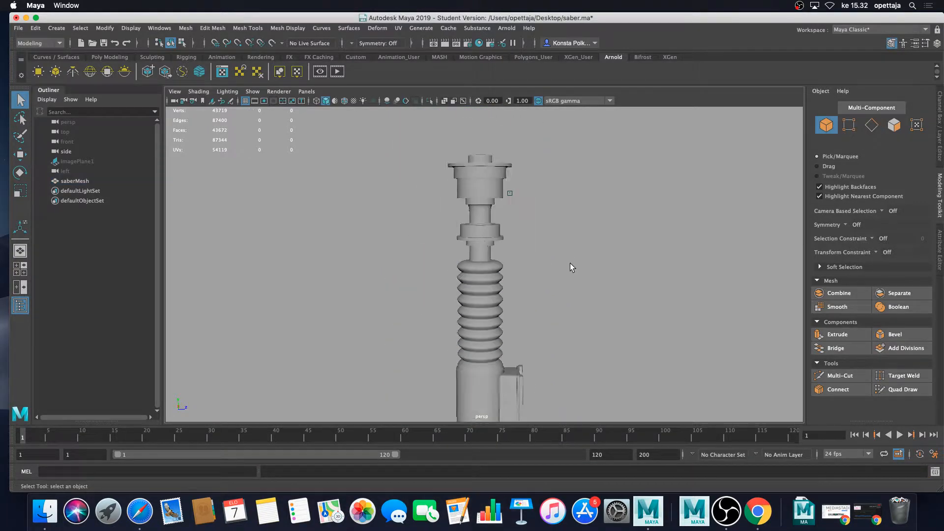
scroll(569, 264, "up", 5)
middle_click_drag(533, 252, 531, 274, "alt")
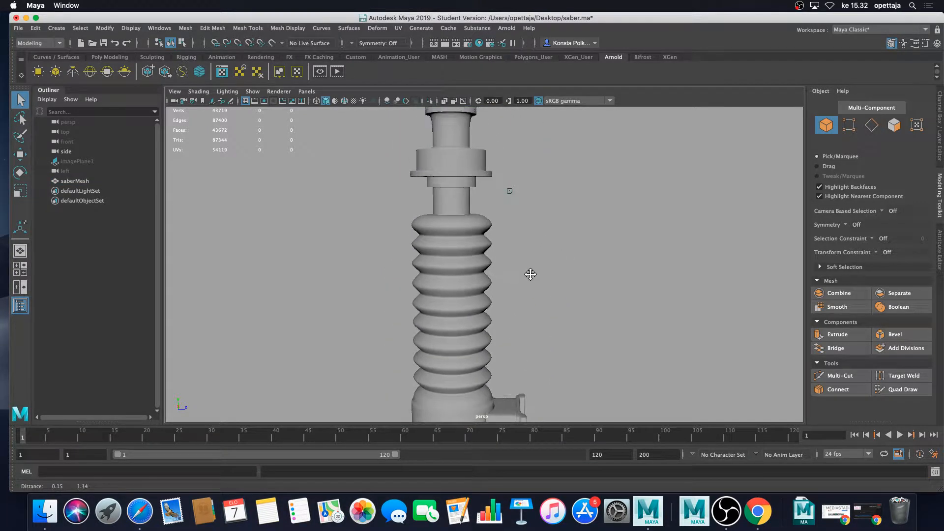
left_click_drag(531, 274, 537, 270, "alt")
middle_click_drag(537, 270, 570, 306, "alt")
left_click(524, 266)
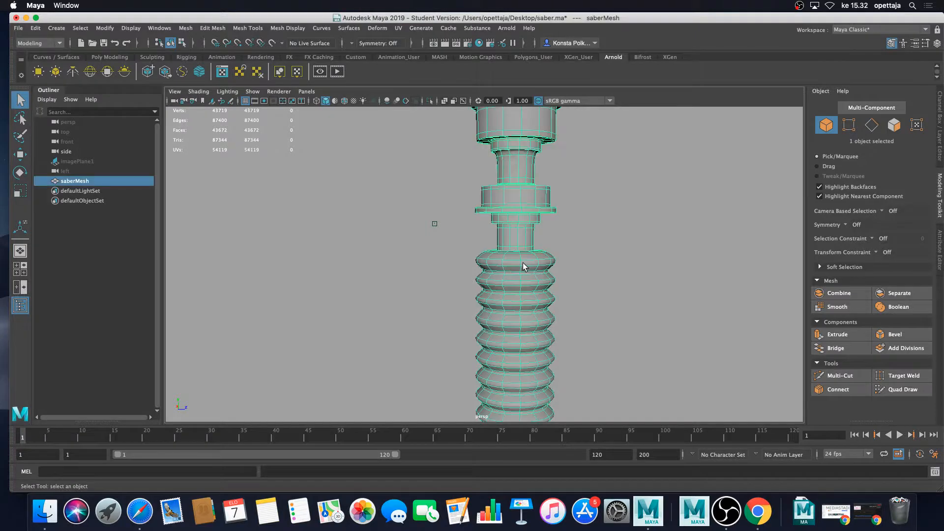
key("1")
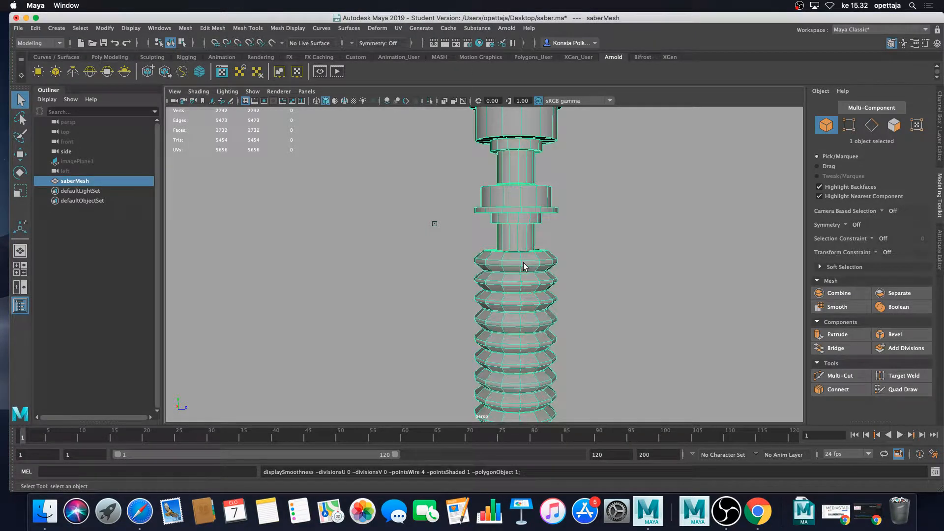
- Smooth-preview the mesh again, examine the grip's ridges from several distances and angles, and turn the preview off
scroll(538, 263, "up", 5)
middle_click_drag(540, 260, 515, 278, "alt")
scroll(515, 279, "down", 5)
key("3")
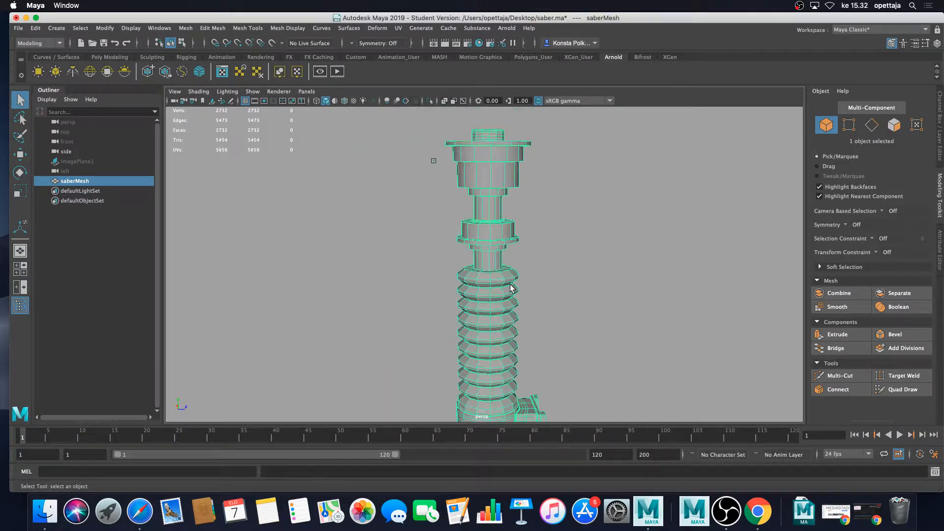
left_click_drag(536, 290, 537, 282, "alt")
left_click(537, 279)
scroll(539, 278, "up", 3)
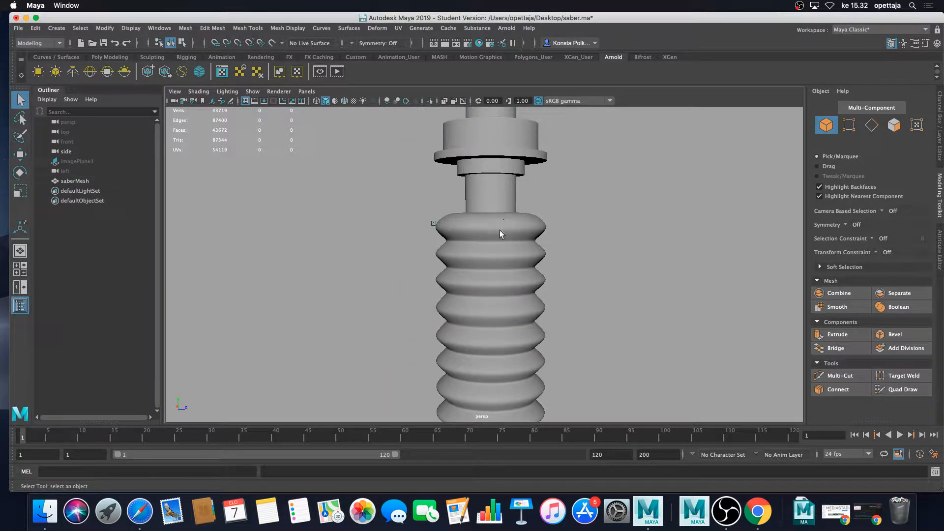
scroll(501, 235, "down", 4)
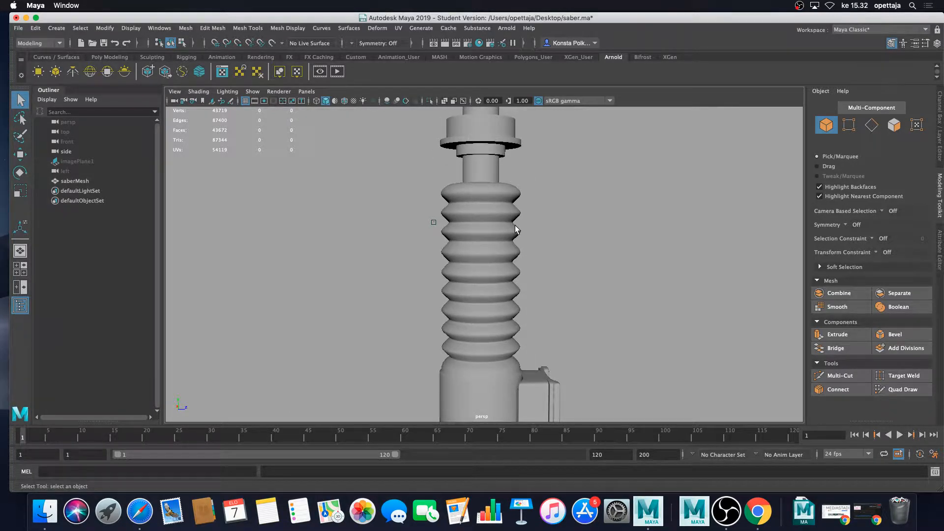
scroll(494, 197, "up", 3)
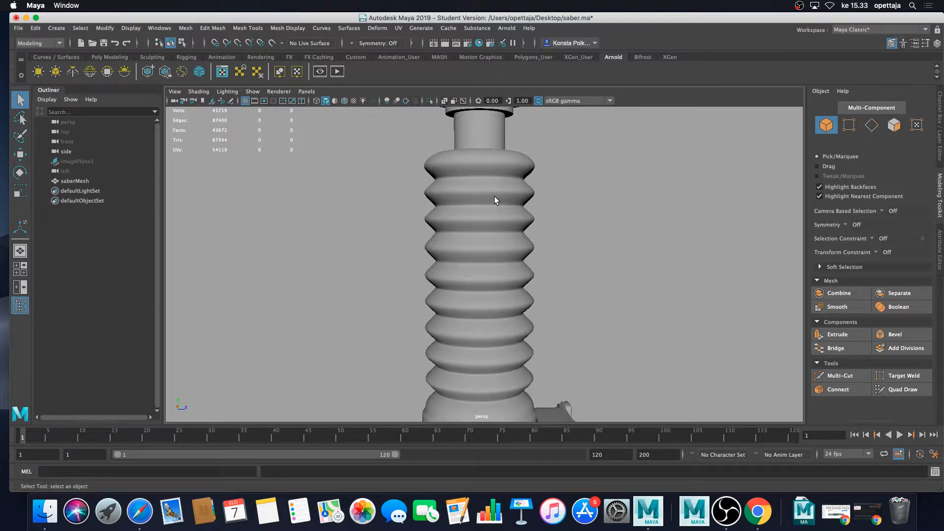
scroll(495, 196, "down", 3)
left_click_drag(494, 205, 488, 195, "alt")
middle_click_drag(488, 195, 510, 270, "alt")
scroll(509, 271, "up", 3)
scroll(510, 270, "down", 2)
left_click_drag(508, 257, 502, 227, "alt")
left_click(503, 225)
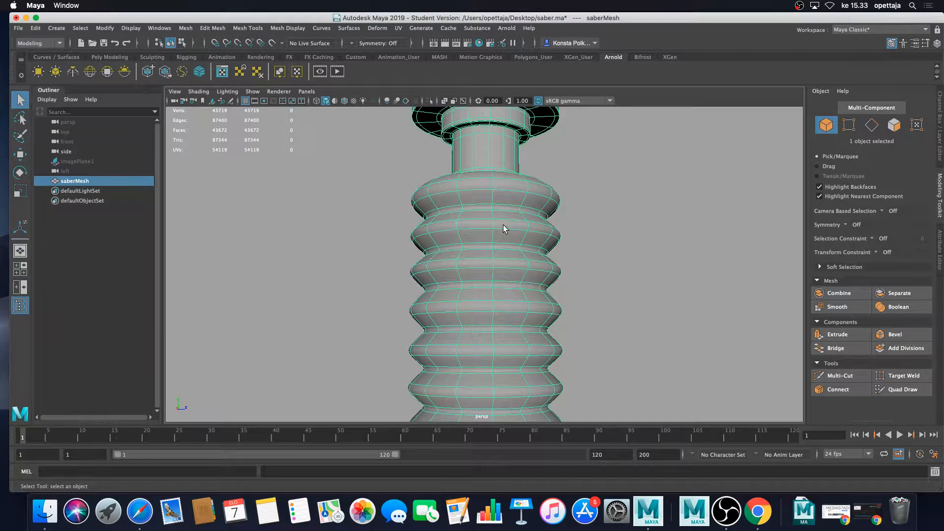
key("1")
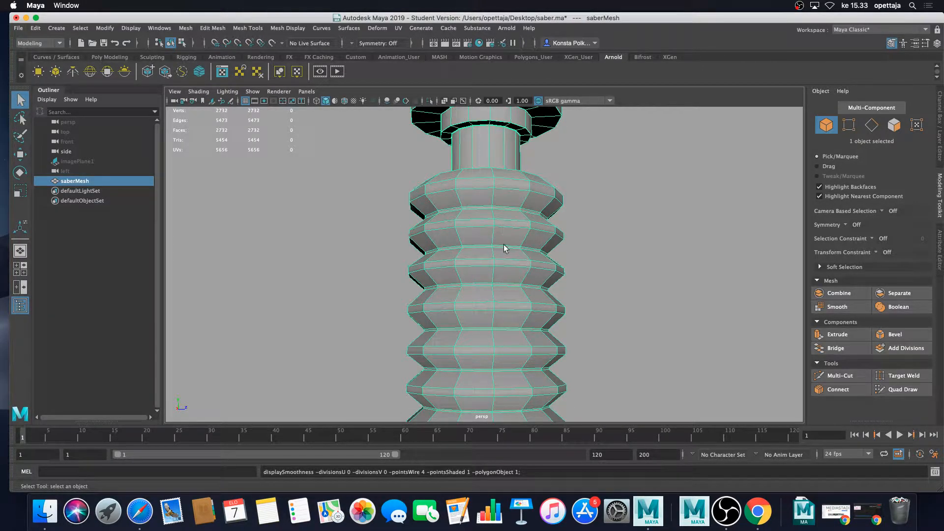
- Select the edge loop around the upper rim of the grip's topmost ridge, just outside the lower neck's base
left_click_drag(536, 218, 536, 252, "alt")
scroll(543, 271, "up", 5)
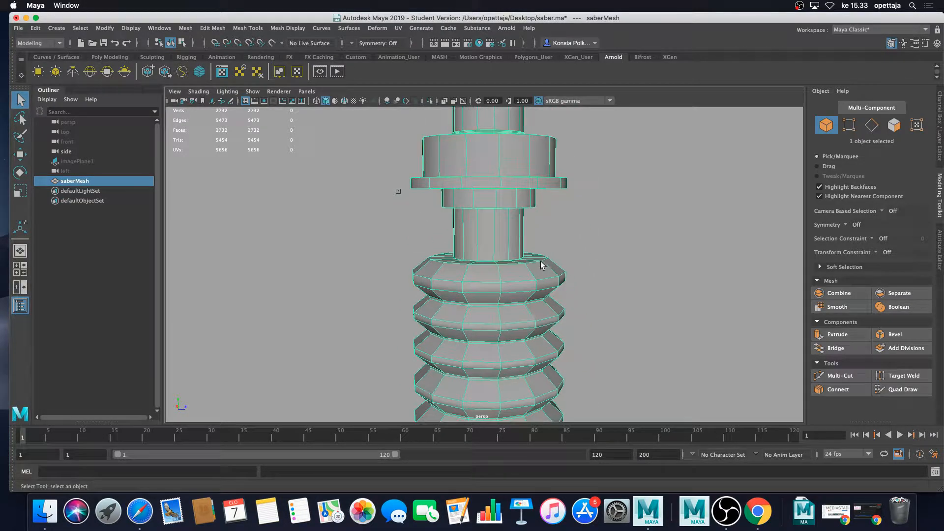
right_click_drag(537, 269, 535, 229)
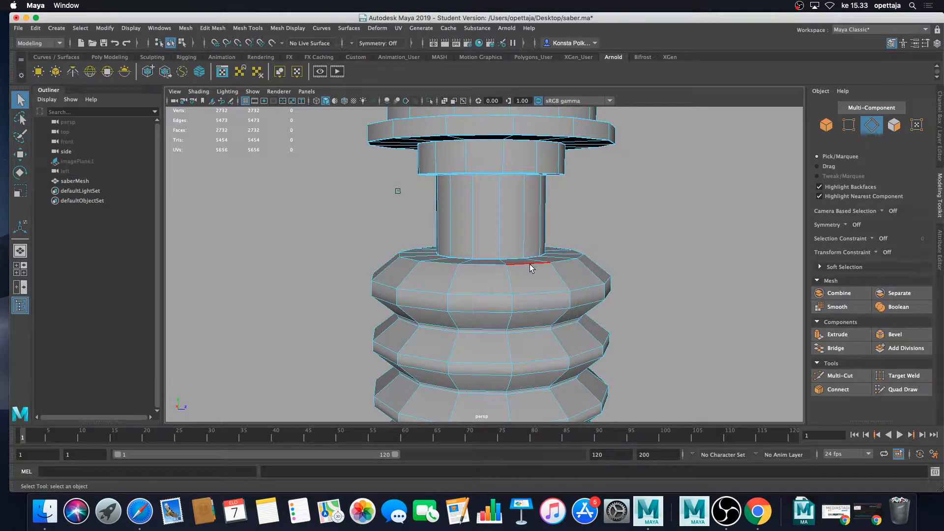
double_click(532, 265)
middle_click_drag(510, 265, 488, 266, "alt")
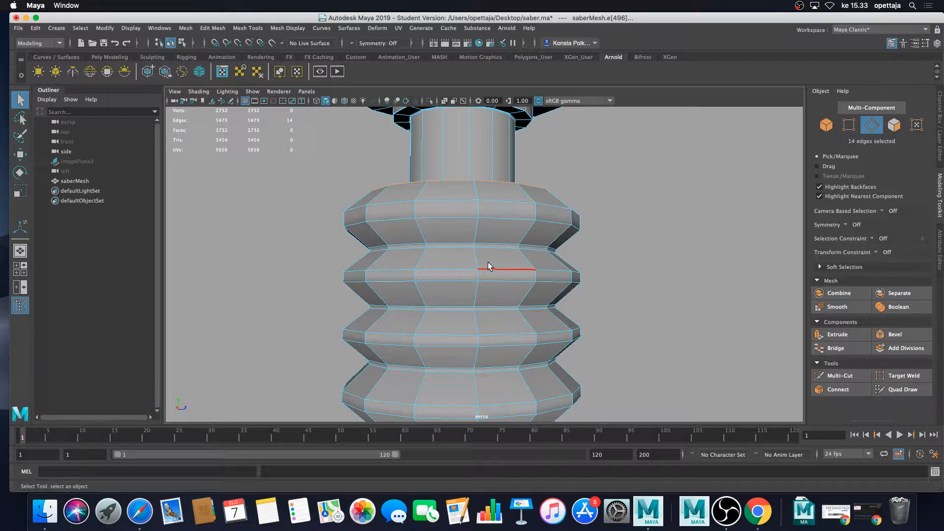
double_click(493, 247, "shift")
double_click(493, 249, "shift")
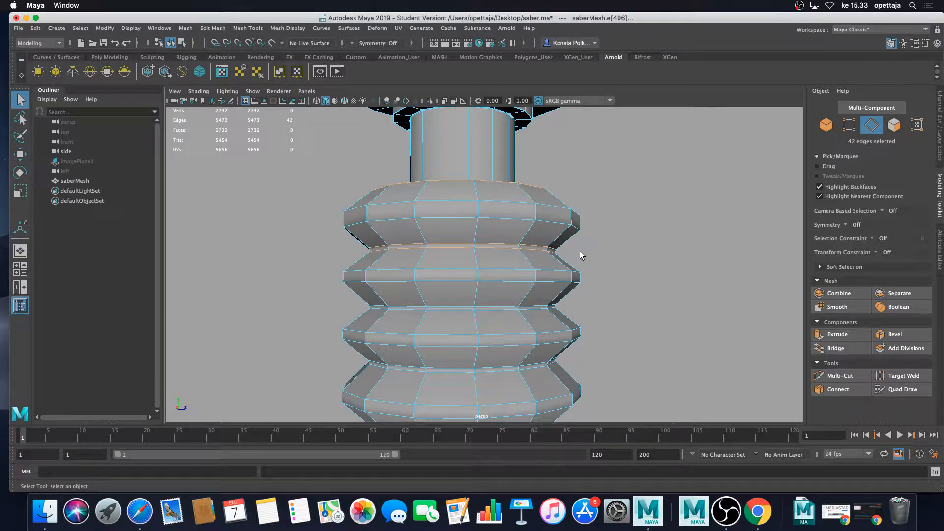
key("z")
key("z")
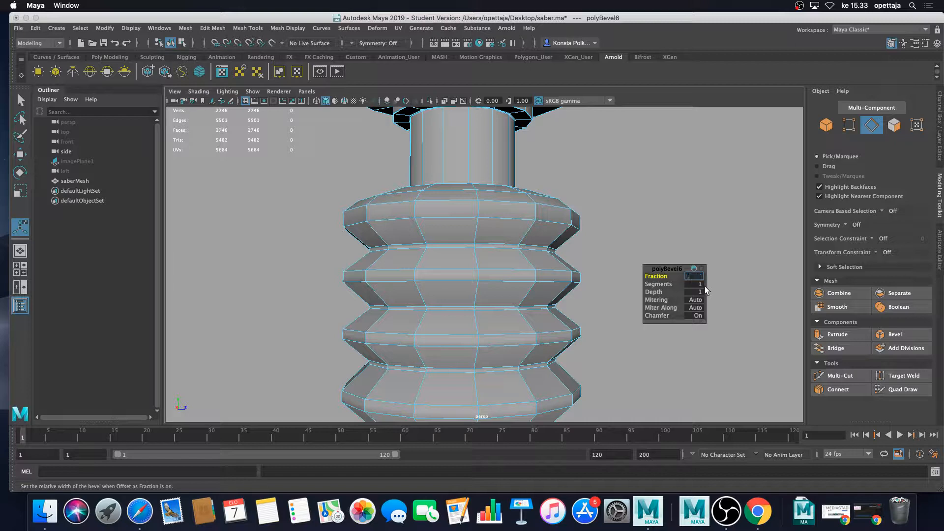
- Set the bevel on the topmost grip ridge's rim loop to a fraction of 0.05 and 2 segments
type("0.05")
key("Return")
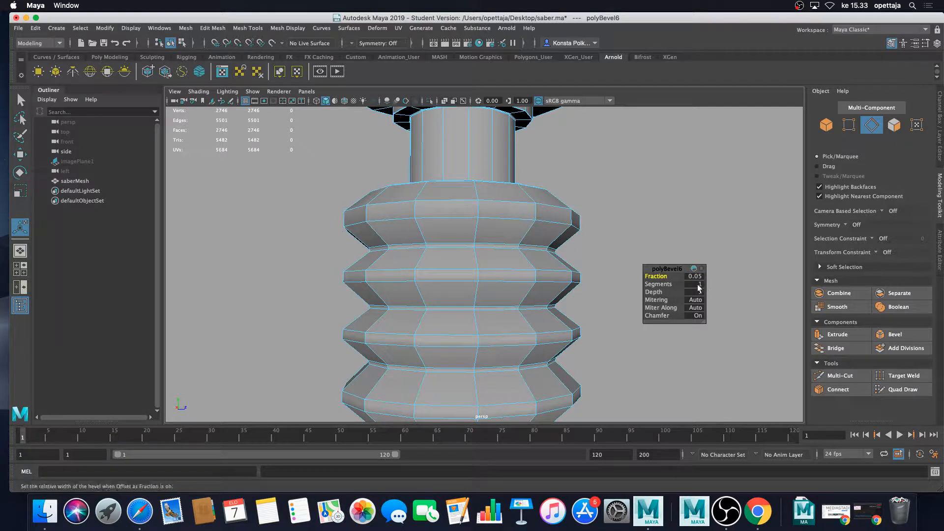
left_click(700, 284)
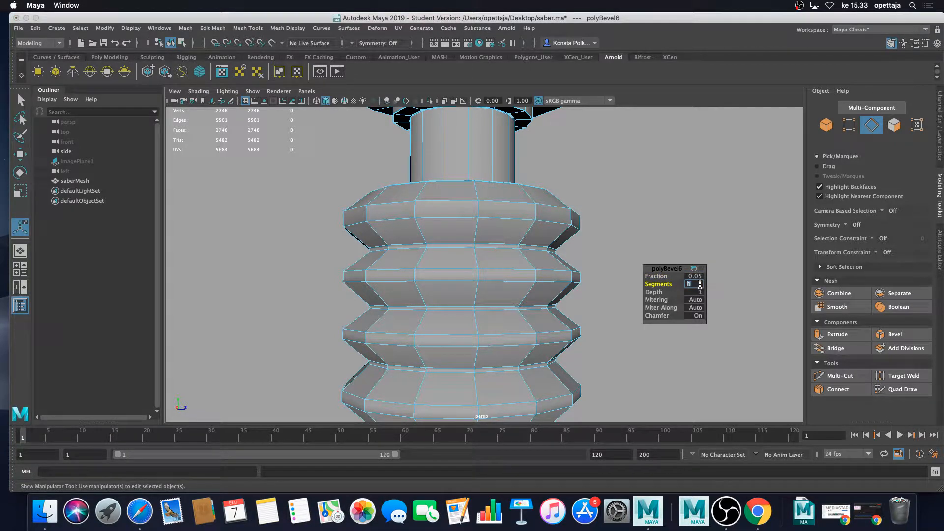
type("2")
key("Return")
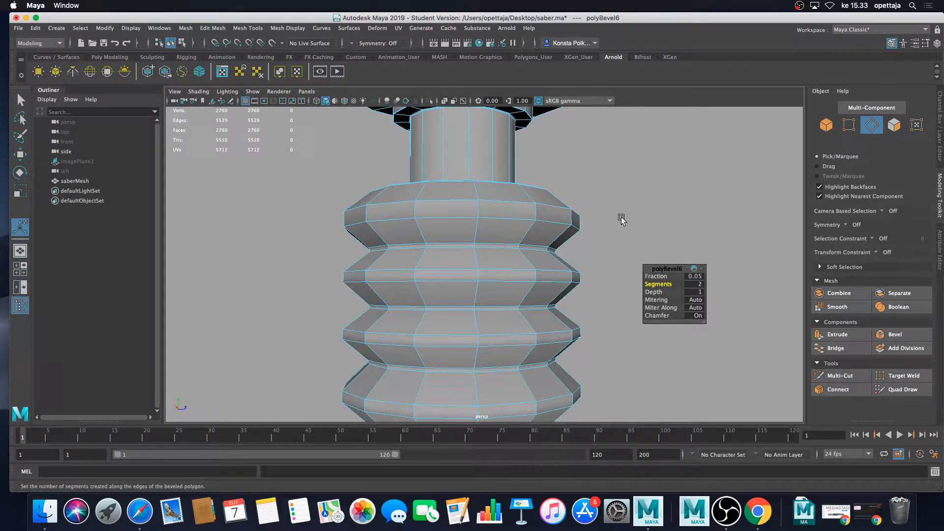
- Smooth-preview the mesh in object mode, examine the grip's upper ridges, and return to unsmoothed display
right_click_drag(566, 211, 603, 199)
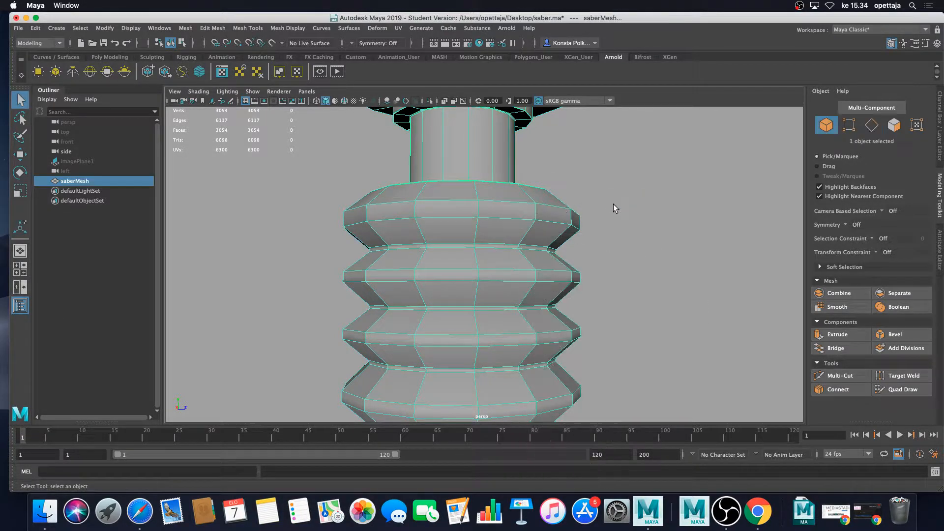
key("3")
right_click_drag(537, 212, 599, 200)
left_click(607, 206)
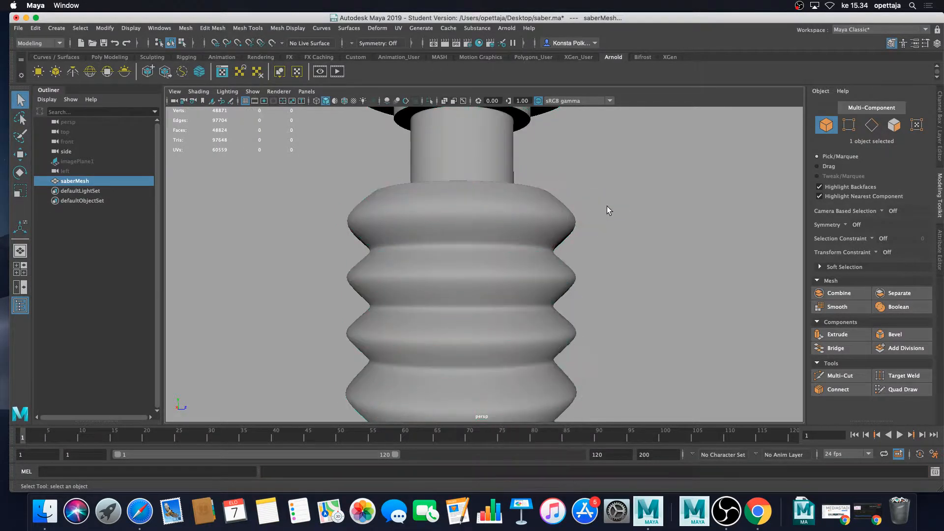
scroll(586, 240, "down", 8)
mouse_move(562, 241)
left_mouse_down("alt")
mouse_move(554, 255)
mouse_move(561, 234)
mouse_move(558, 243)
left_mouse_up("alt")
scroll(551, 259, "up", 5)
left_click(518, 241)
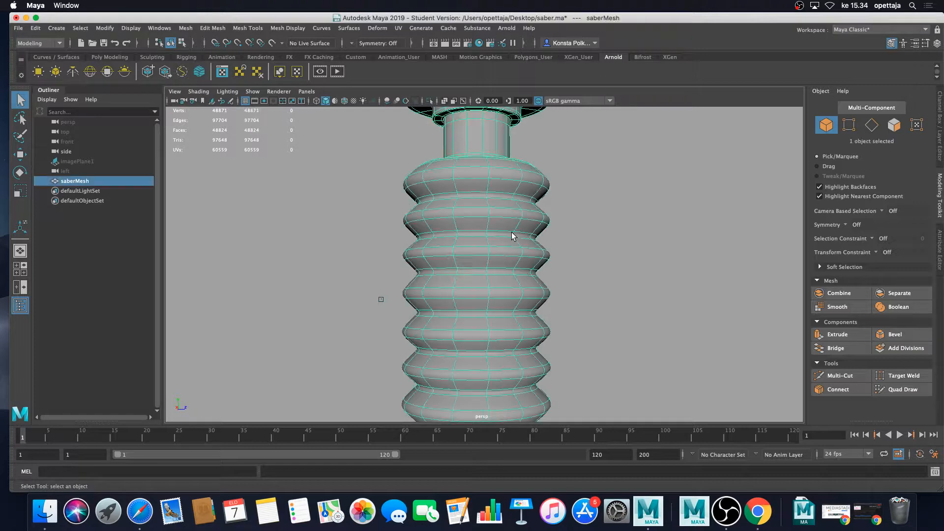
- Select the paired edge loops in each of the grip's four uppermost grooves
scroll(502, 217, "up", 6)
scroll(505, 210, "down", 5)
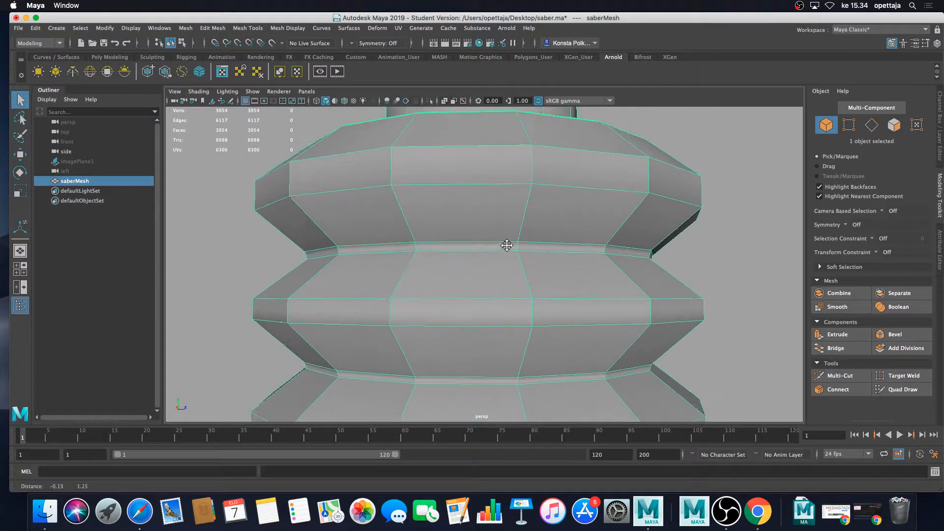
right_click_drag(493, 249, 493, 225)
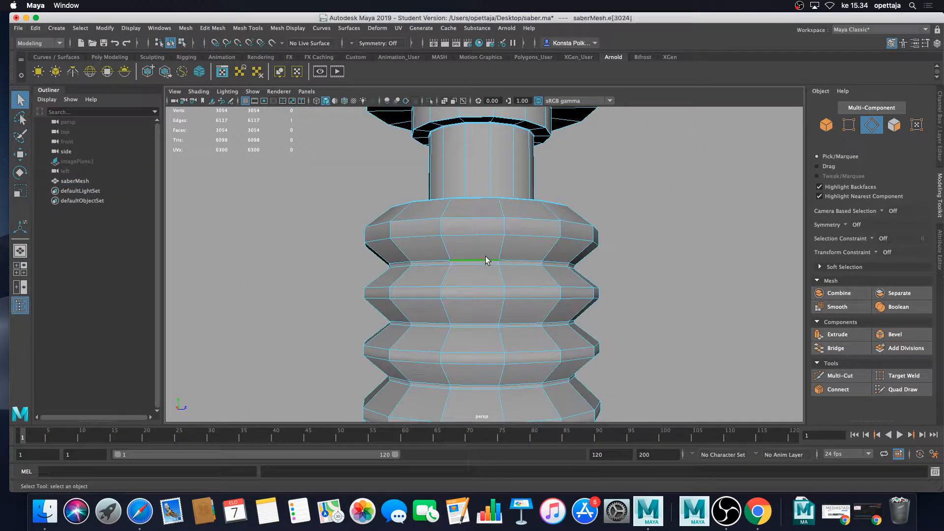
double_click(485, 264)
double_click(483, 324, "shift")
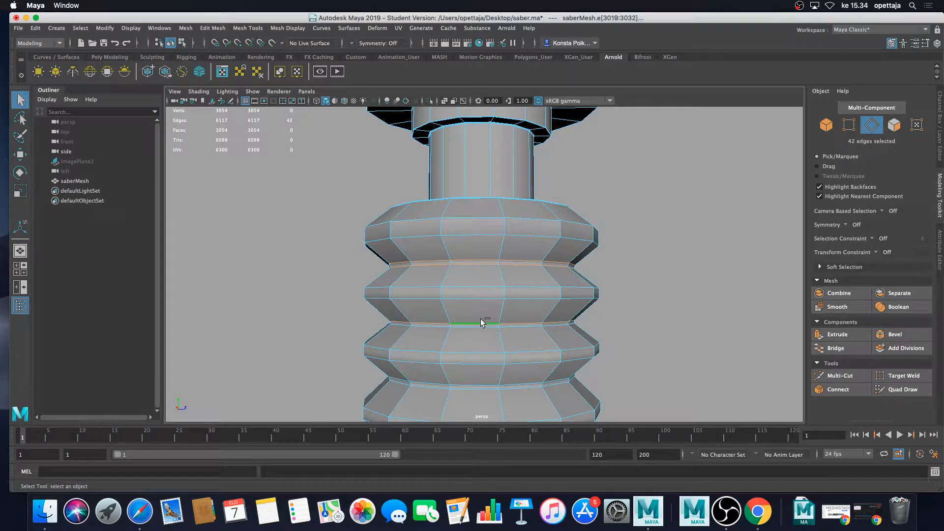
middle_click_drag(489, 391, 497, 258, "alt")
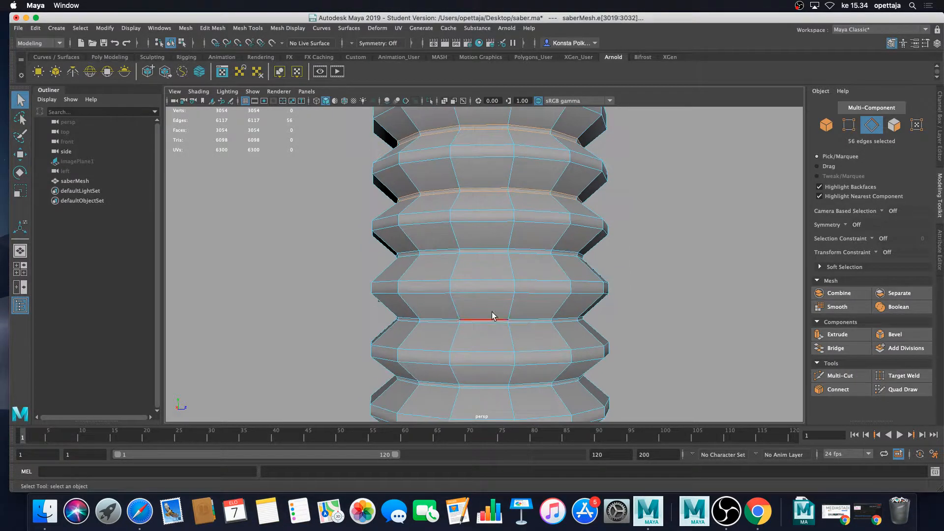
double_click(497, 249, "shift")
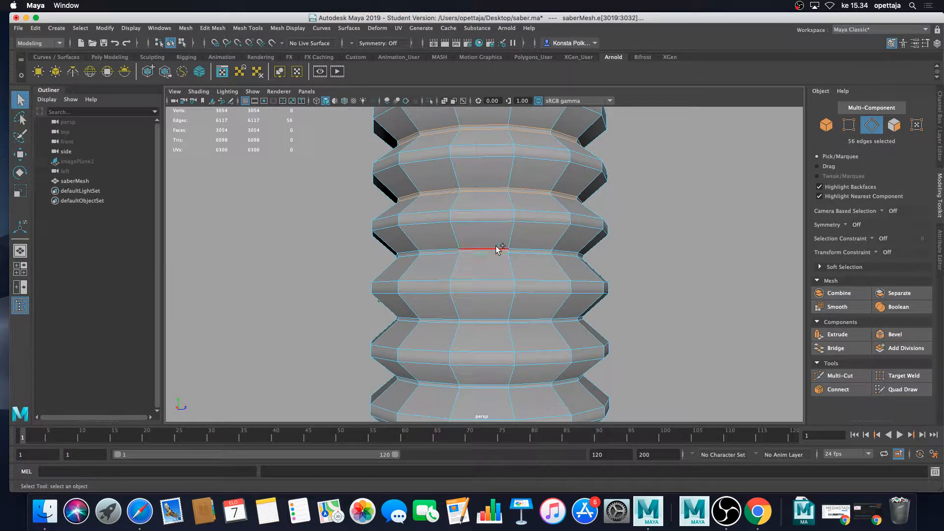
double_click(498, 323, "shift")
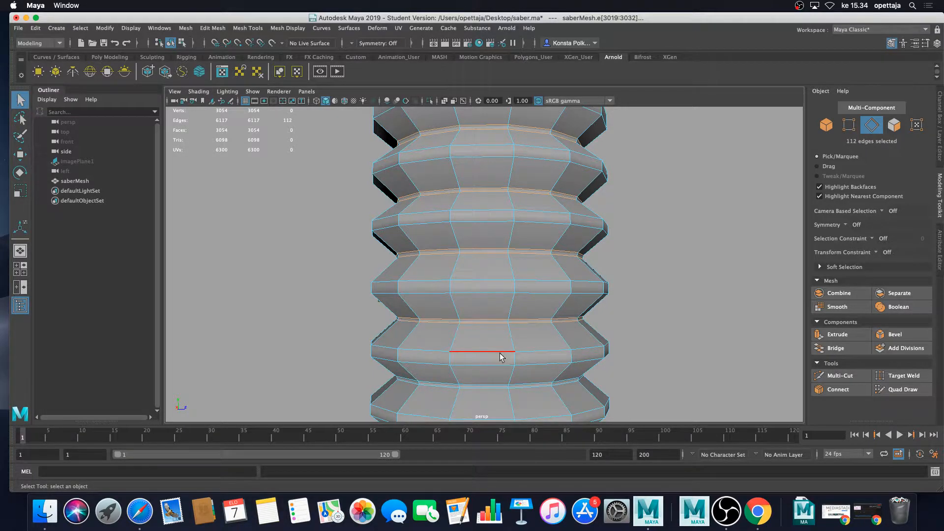
- Add the paired edge loops of the next four grooves down the grip to the selection
middle_click_drag(497, 332, 488, 268, "alt")
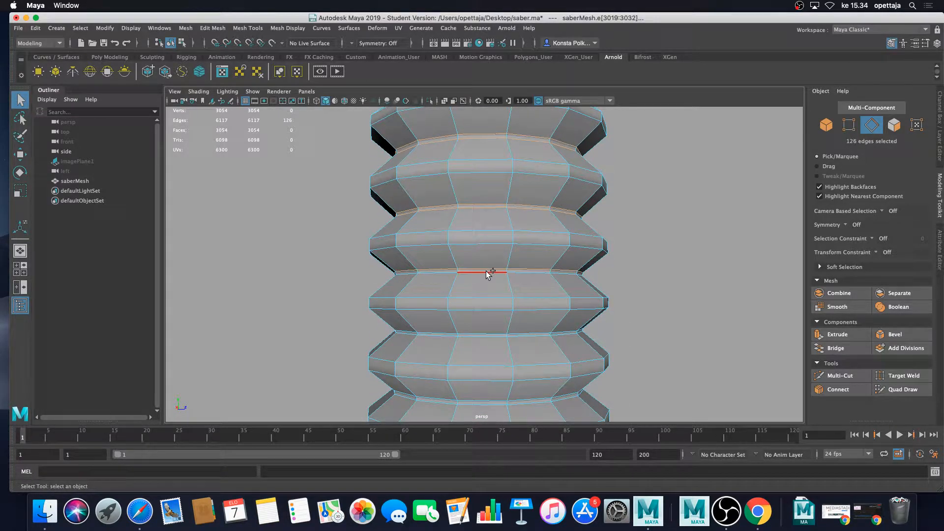
double_click(488, 266, "shift")
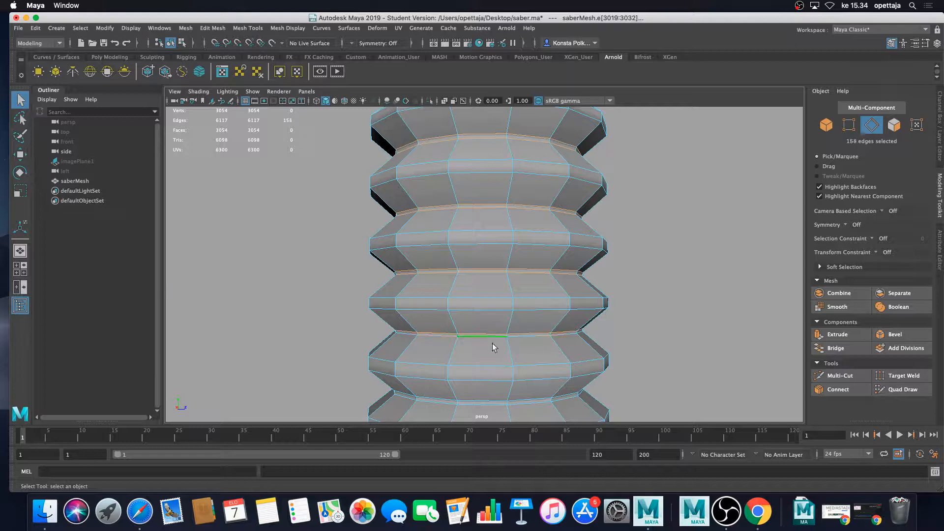
middle_click_drag(494, 411, 502, 298, "alt")
double_click(499, 262, "shift")
double_click(499, 266, "shift")
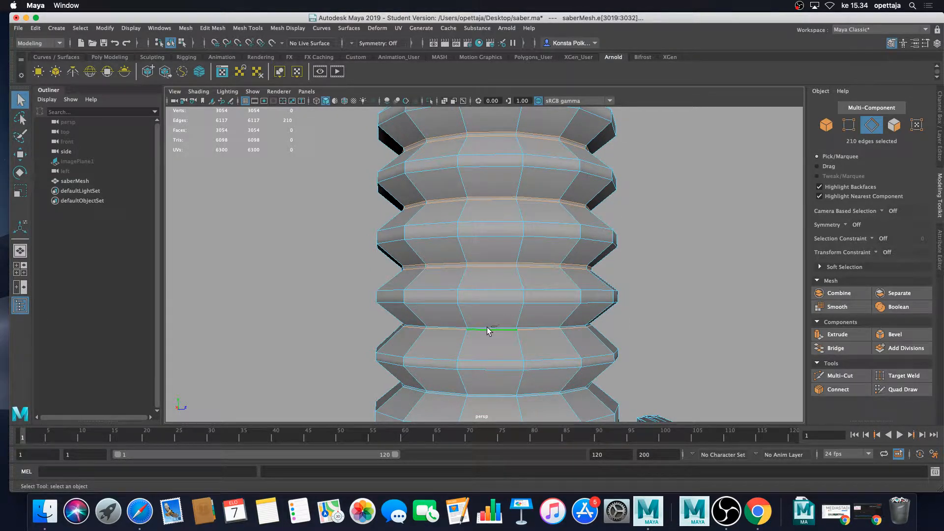
scroll(495, 330, "up", 5)
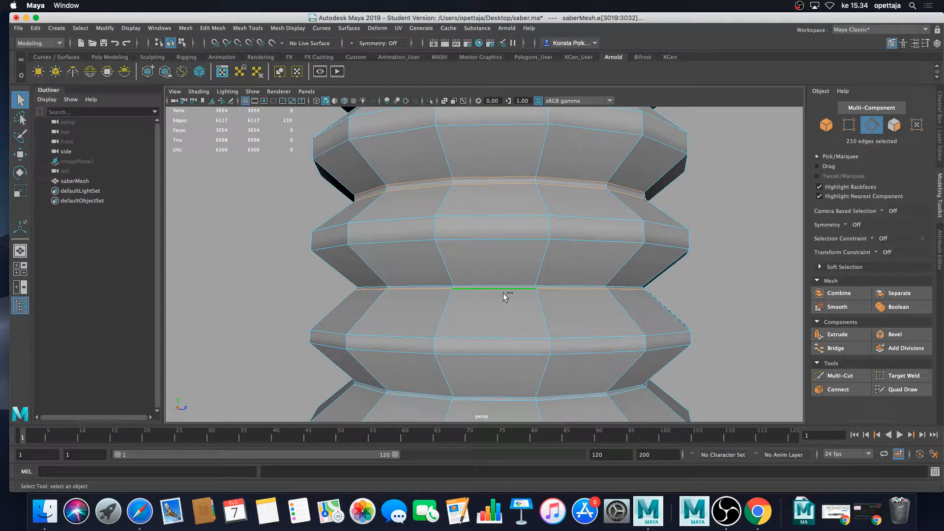
scroll(504, 286, "up", 5)
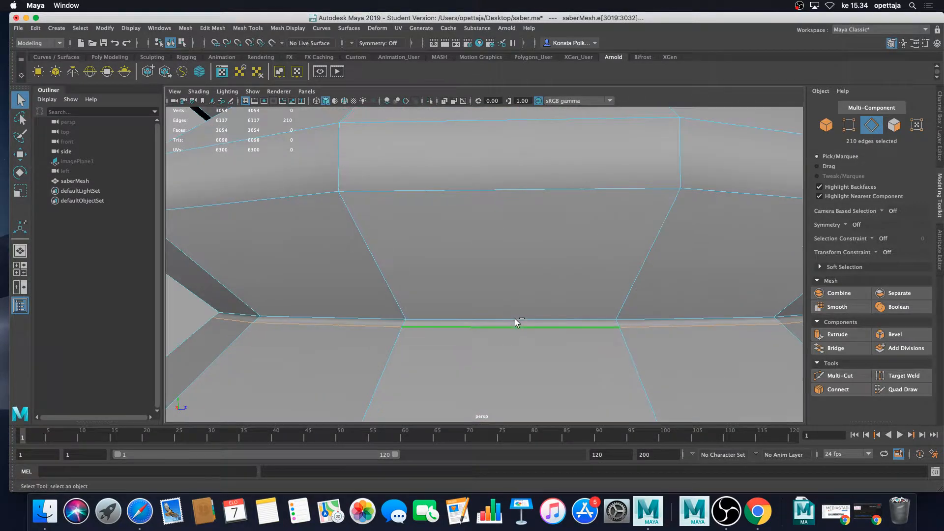
double_click(515, 316, "shift")
- Add both edge loops of the grip's lowest groove, just above the main body, to the selection
scroll(508, 290, "down", 6)
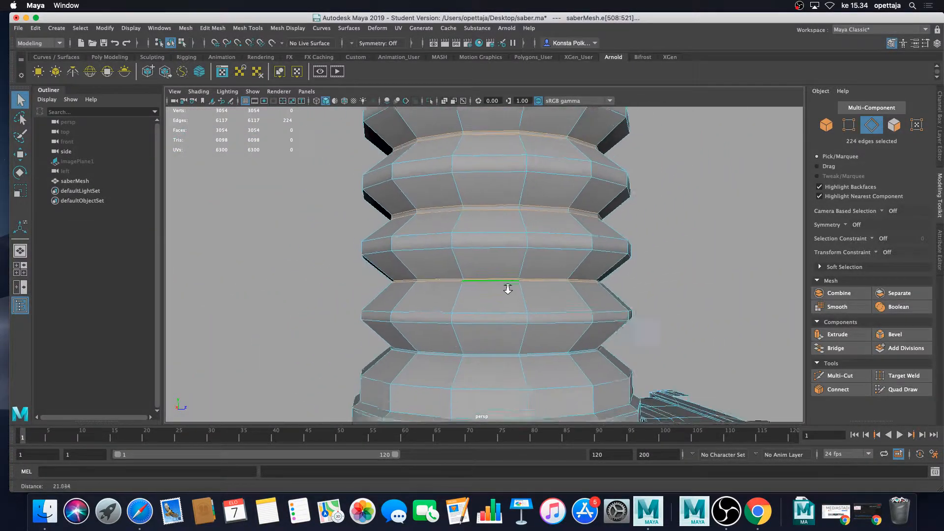
scroll(497, 289, "up", 6)
scroll(512, 354, "down", 3)
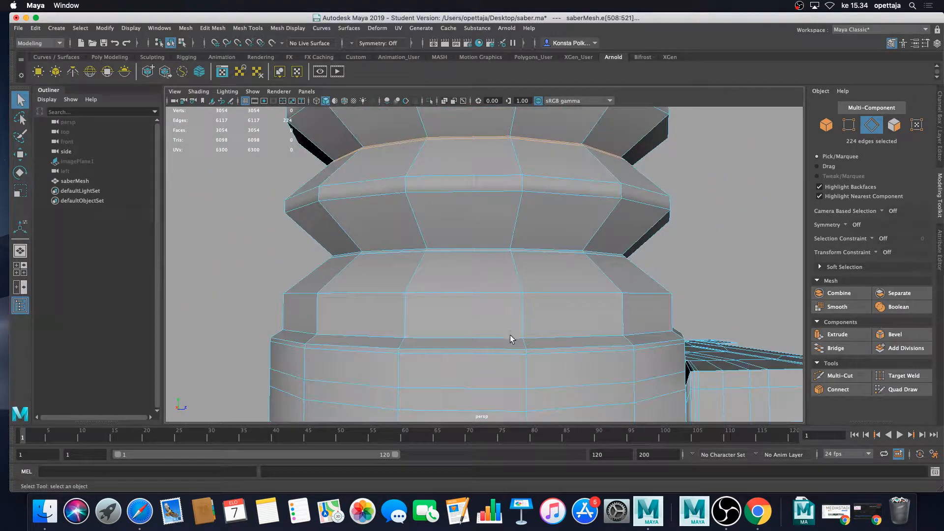
double_click(482, 250, "shift")
scroll(510, 285, "up", 5)
scroll(509, 284, "down", 4)
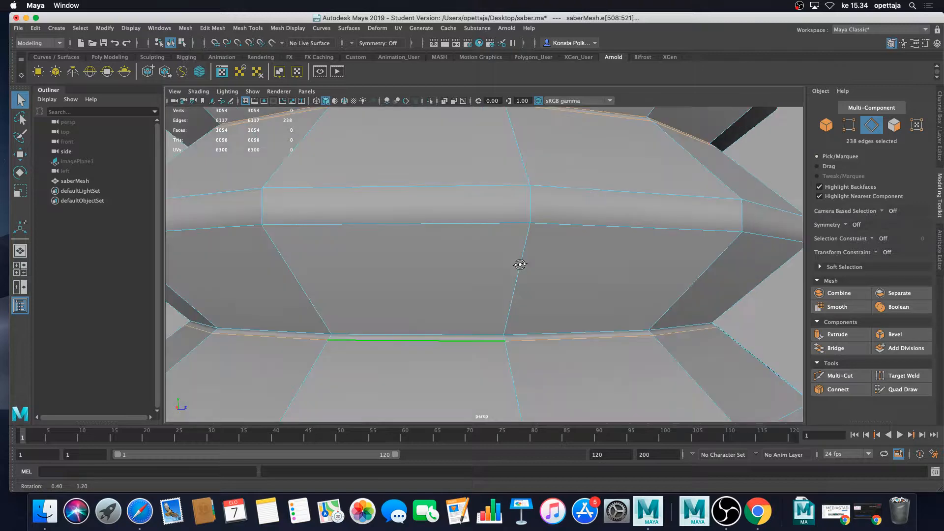
double_click(485, 334, "shift")
scroll(485, 331, "down", 6)
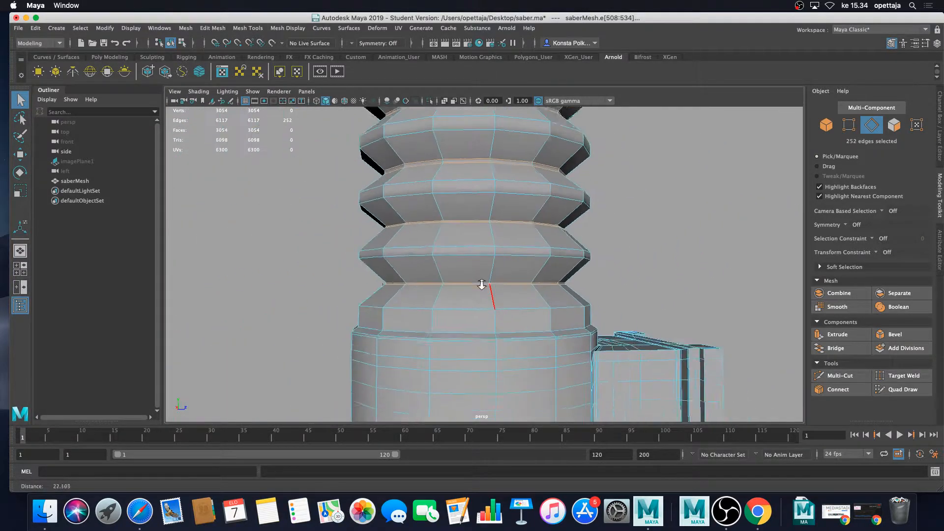
- Bevel all the selected grip groove loops with a fraction of 0.5 and 1 segment
middle_click_drag(476, 176, 550, 253, "alt")
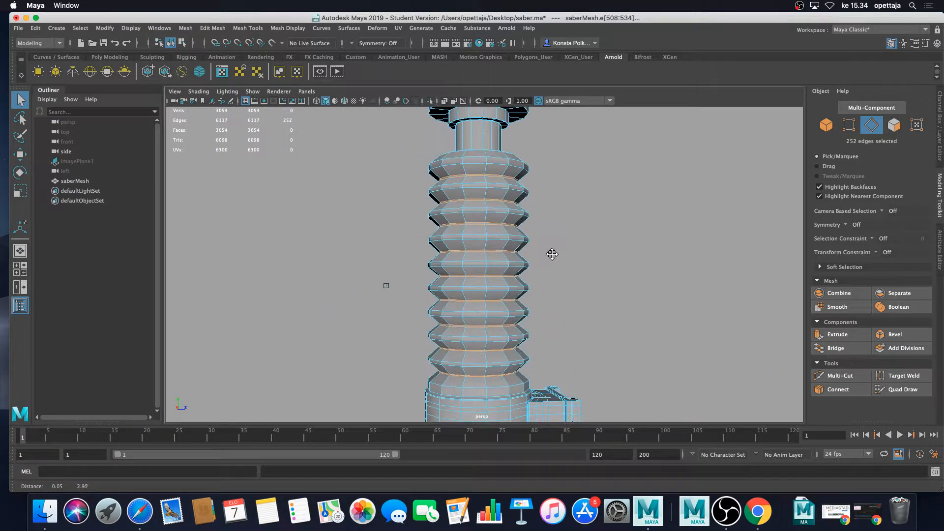
left_click(901, 334)
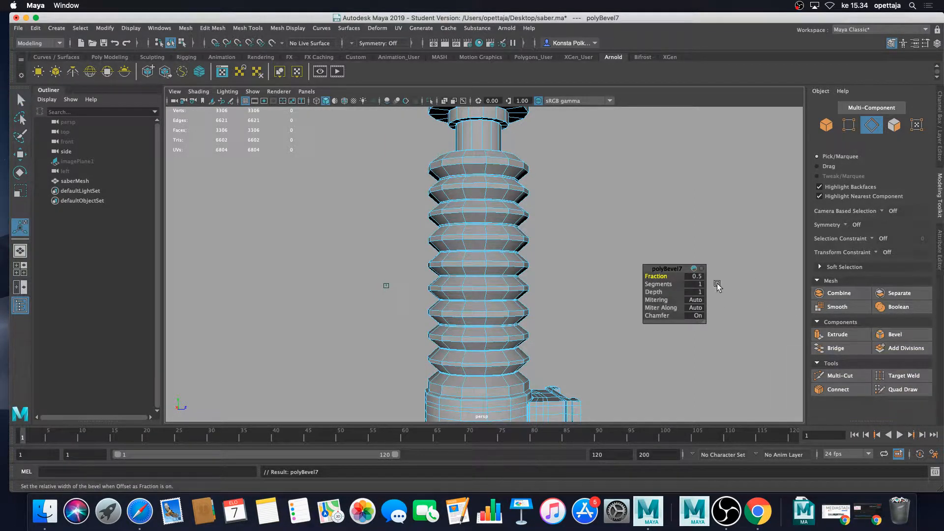
right_click_drag(558, 235, 591, 320, "alt")
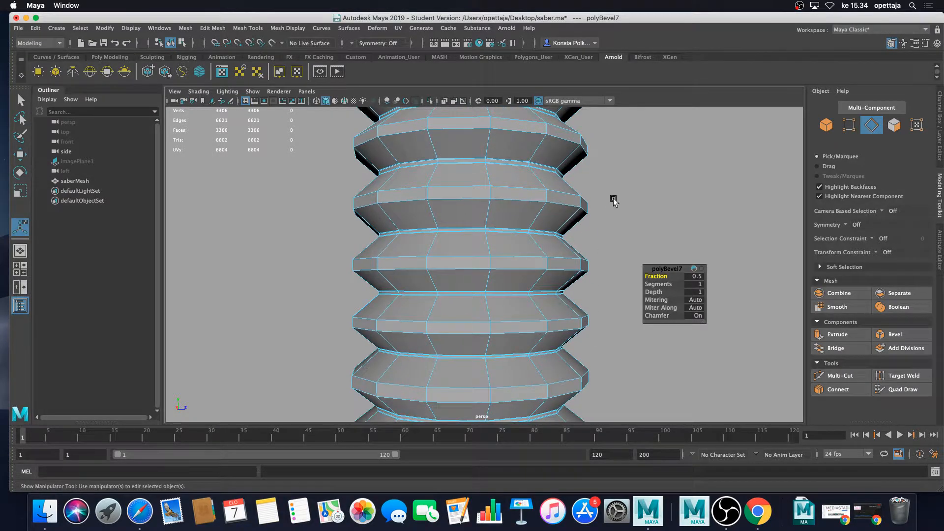
left_click_drag(615, 201, 605, 202, "alt")
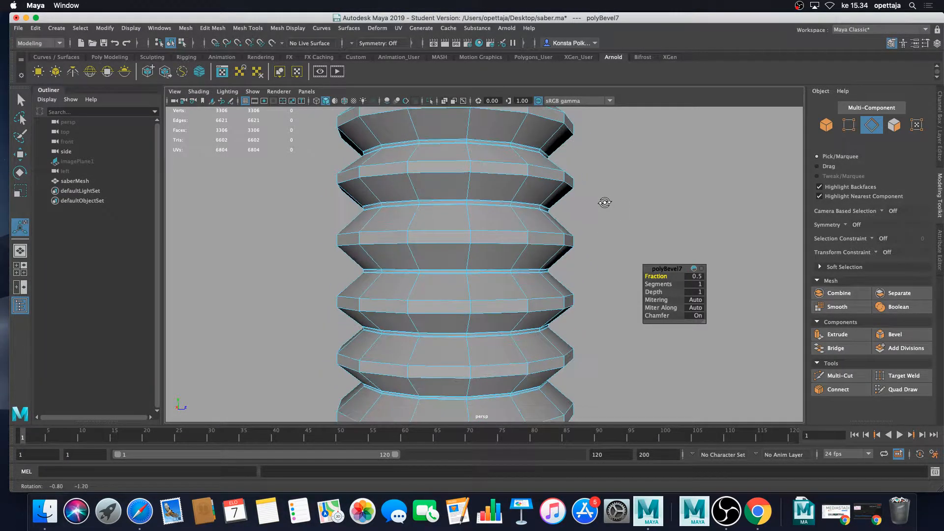
left_click(628, 219)
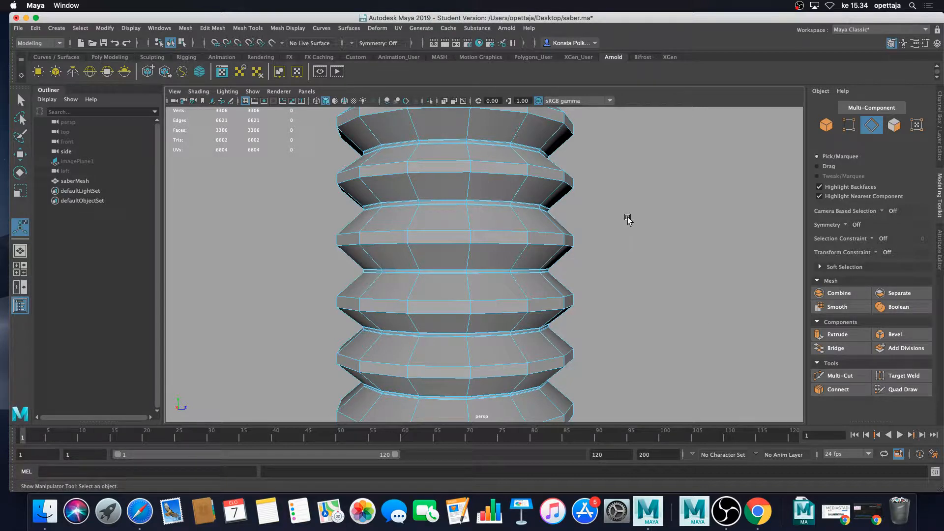
- Smooth-preview the mesh in object mode and examine the beveled grip grooves from near and far
key("3")
right_click_drag(515, 220, 565, 205)
left_click(605, 226)
scroll(605, 227, "down", 8)
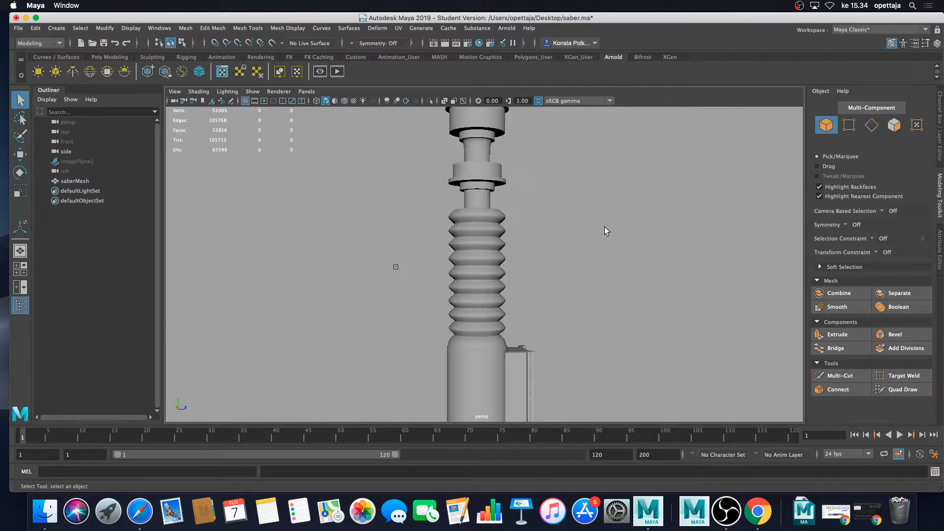
scroll(576, 242, "up", 5)
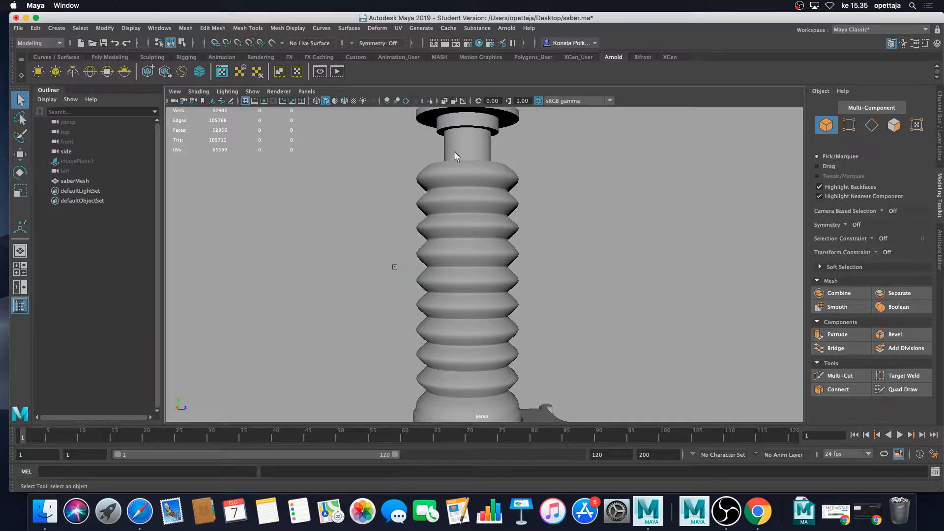
scroll(547, 229, "down", 3)
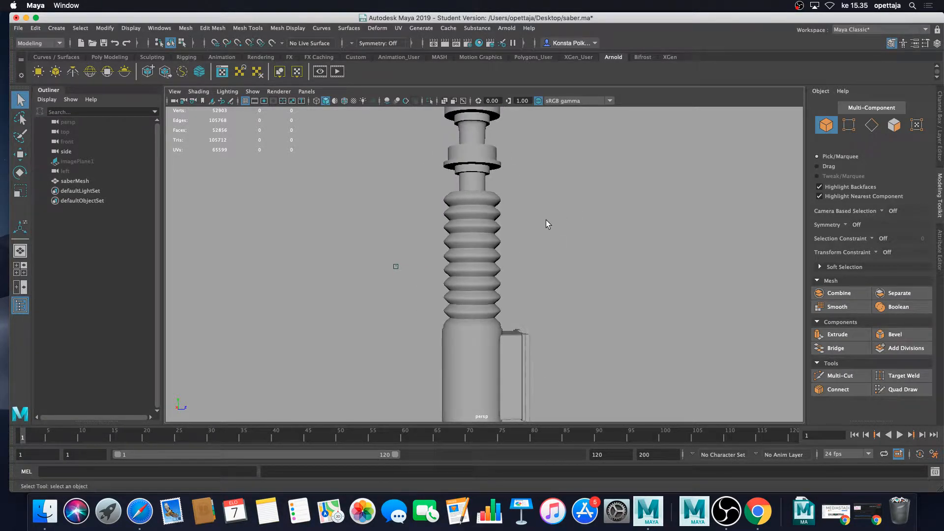
- Examine the transition from the grip to the main body from several angles, and return the mesh to unsmoothed display
left_click_drag(537, 243, 544, 262, "alt")
scroll(533, 246, "up", 5)
middle_click_drag(544, 263, 534, 202, "alt")
left_click_drag(534, 202, 520, 267, "alt")
middle_click_drag(520, 267, 516, 207, "alt")
scroll(516, 253, "up", 4)
left_click(518, 286)
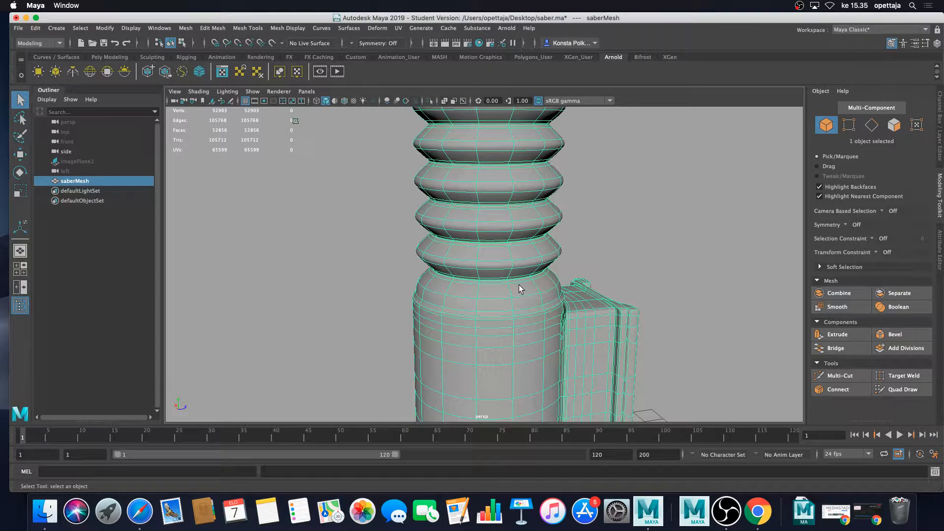
key("1")
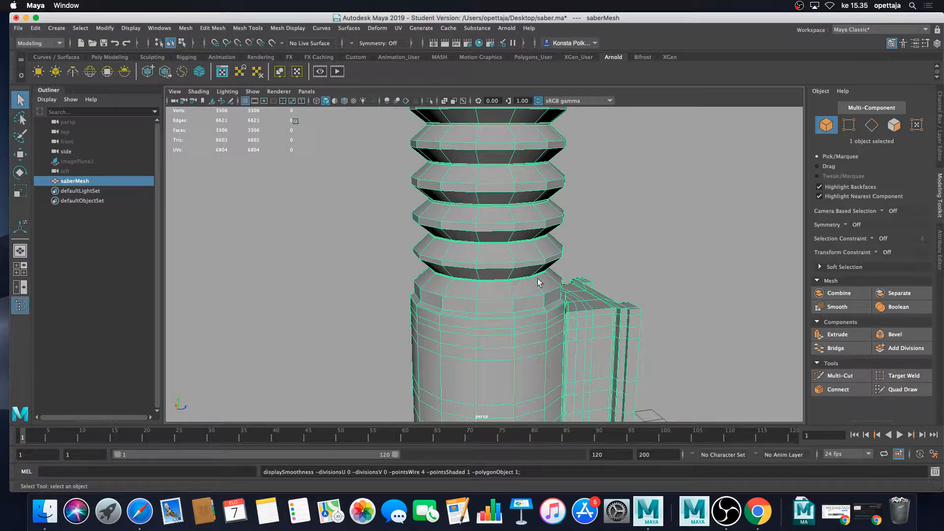
- Bevel the edge loop where the grip's bottom collar meets the main body, with a fraction of 0.05 and 2 segments
scroll(498, 262, "up", 4)
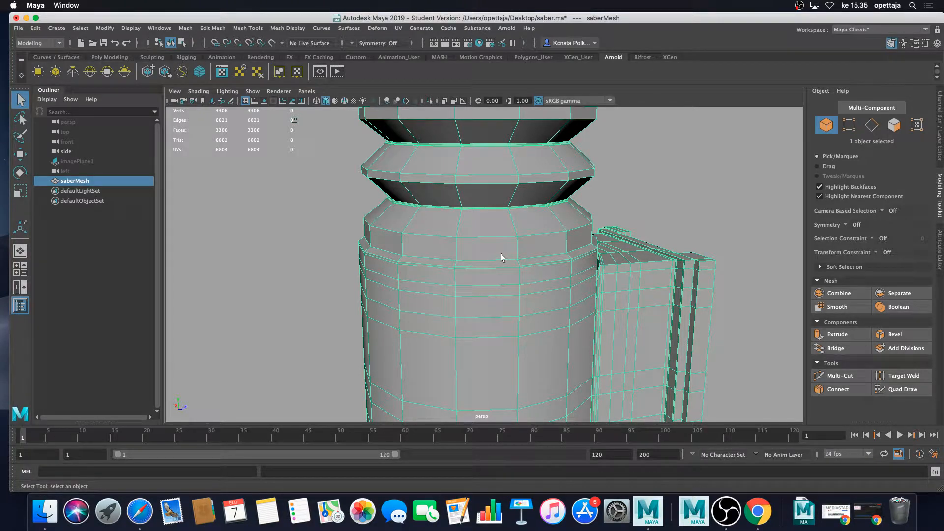
right_click_drag(498, 250, 510, 224)
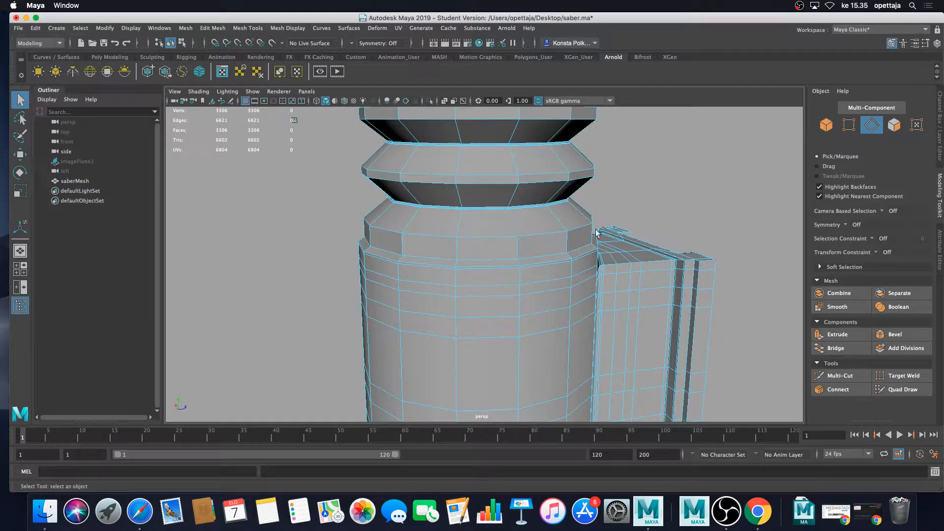
double_click(510, 259)
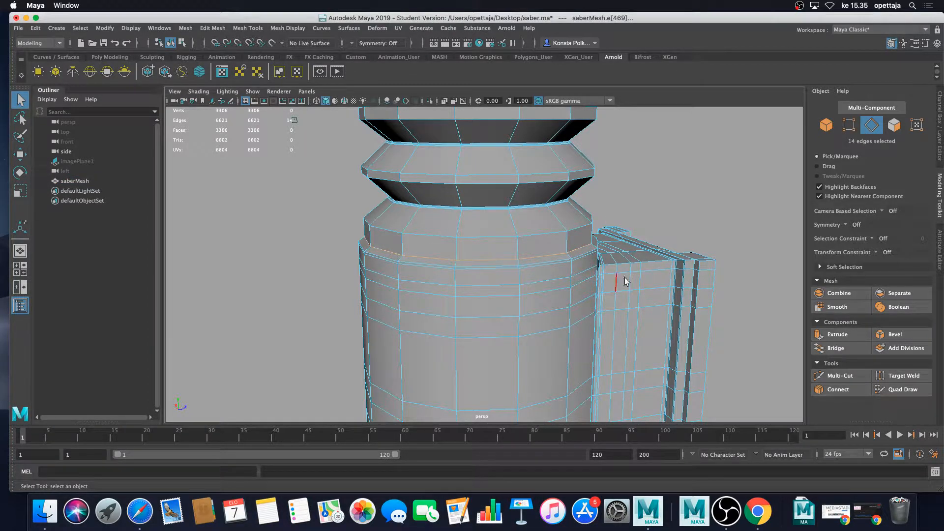
left_click(892, 334)
left_click(698, 277)
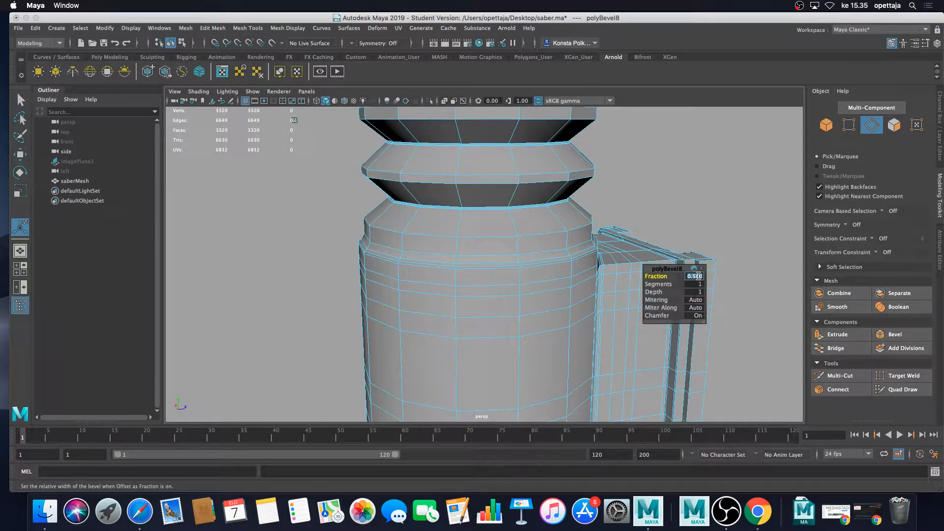
type("0.05")
key("Return")
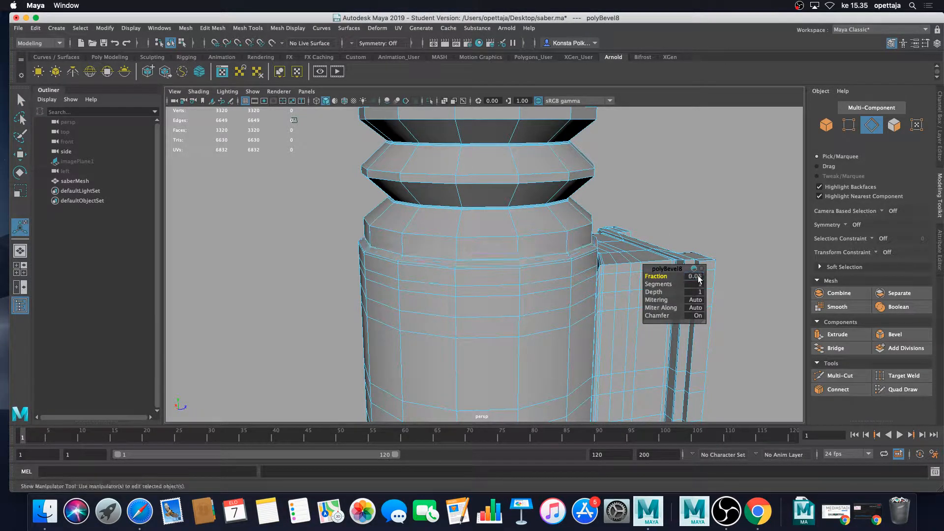
left_click(698, 284)
key("Return")
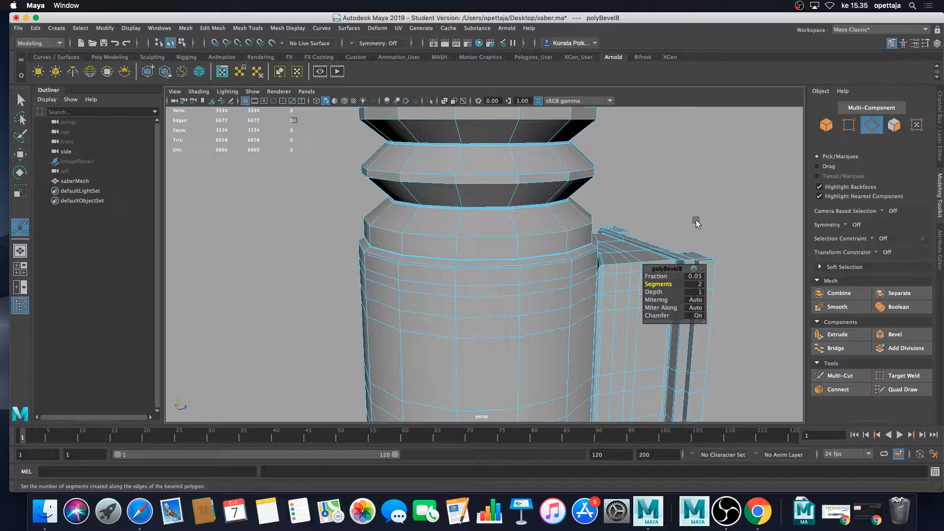
middle_click_drag(565, 238, 586, 227)
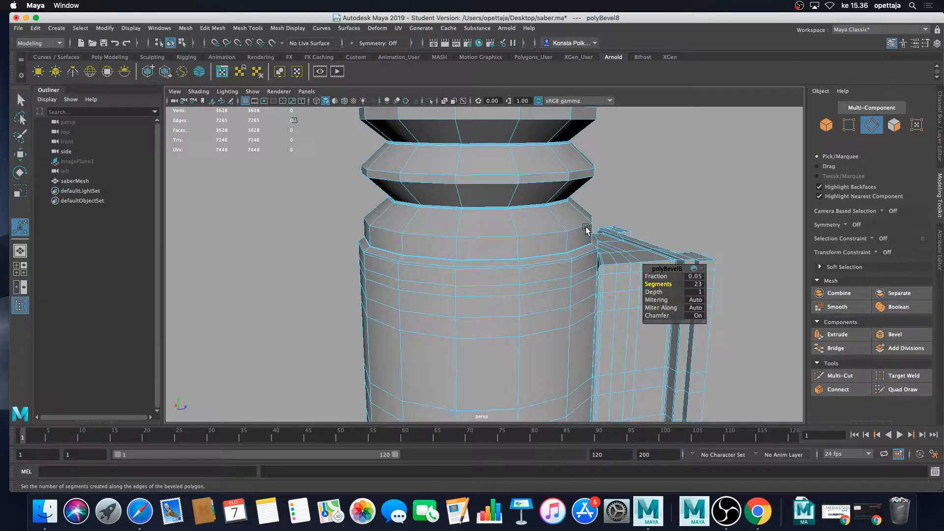
left_click(699, 285)
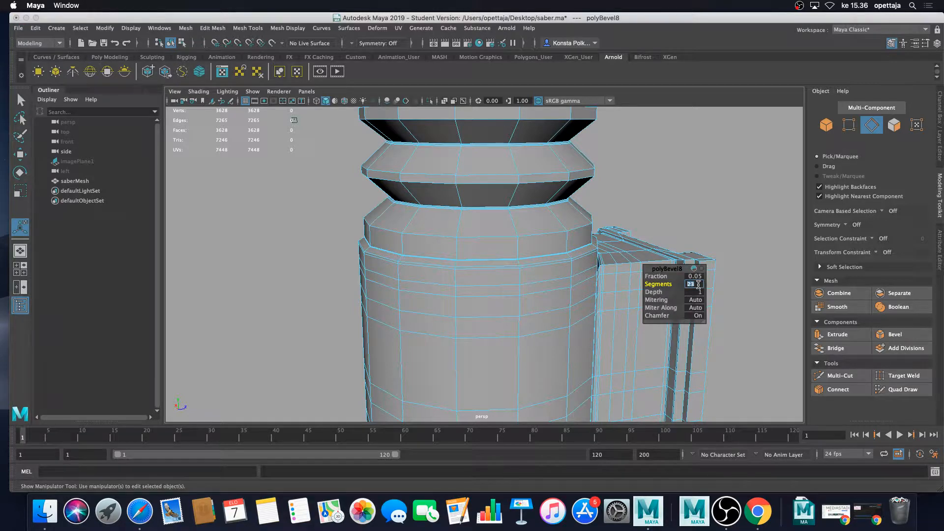
key("Return")
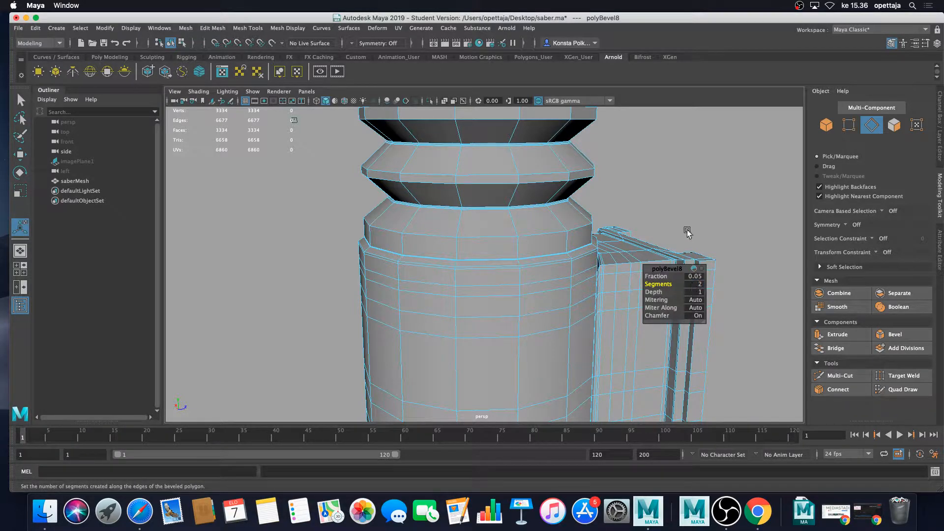
- Smooth-preview the mesh in object mode, examine the beveled collar transition from near and far, and return to unsmoothed display
key("q")
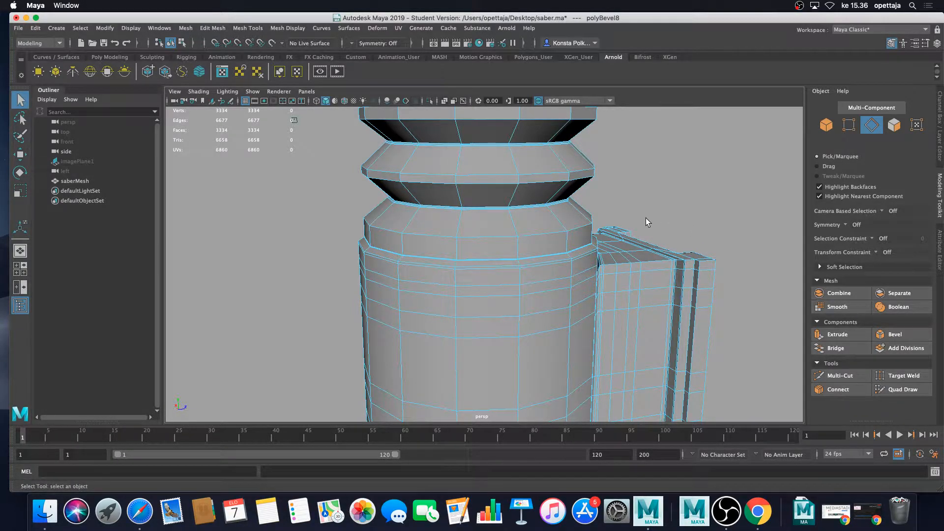
key("3")
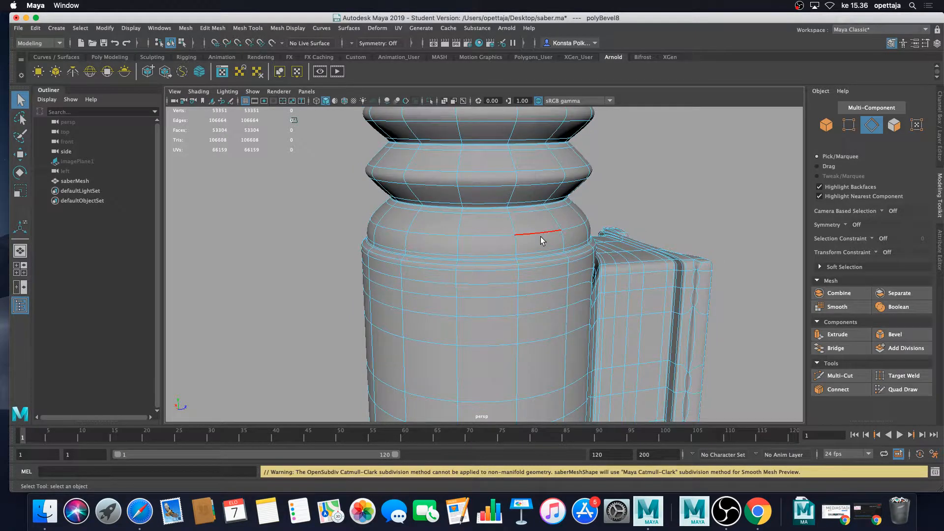
right_click_drag(541, 237, 594, 224)
scroll(640, 226, "down", 6)
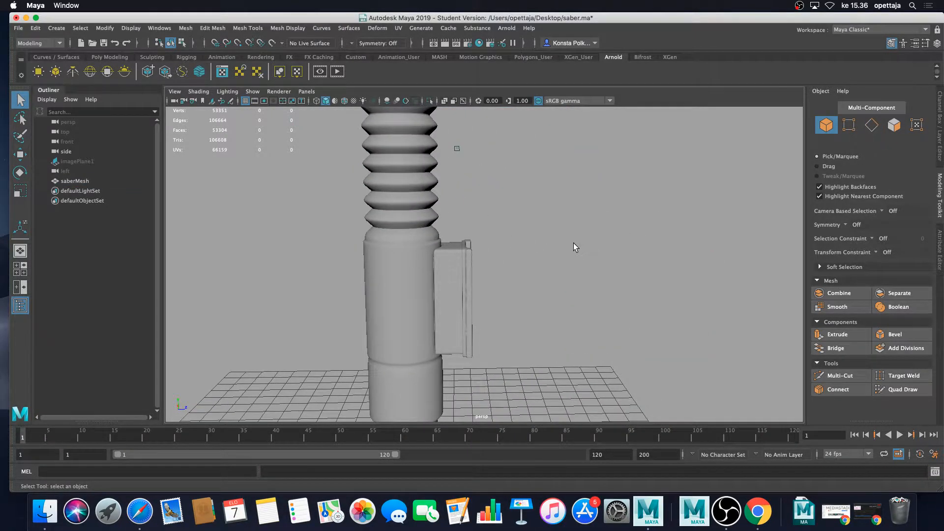
scroll(574, 251, "down", 8)
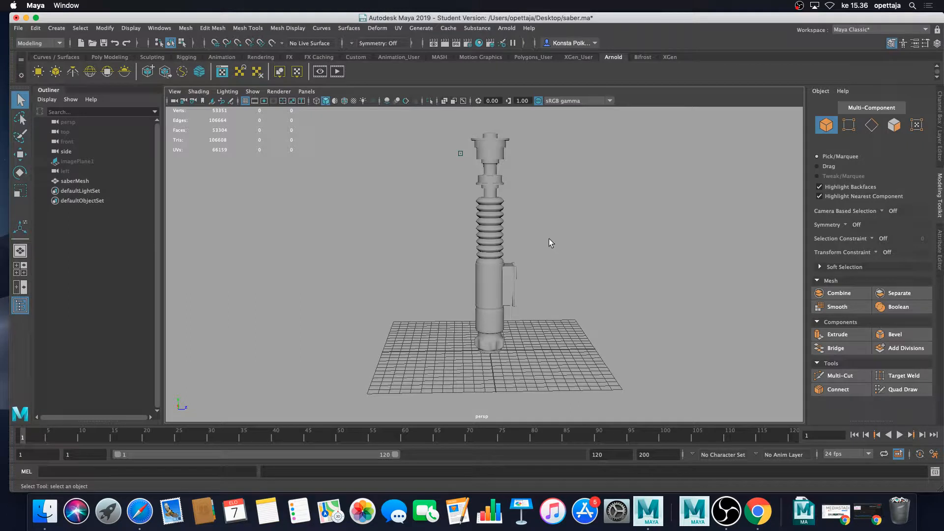
scroll(506, 231, "up", 6)
scroll(507, 240, "down", 2)
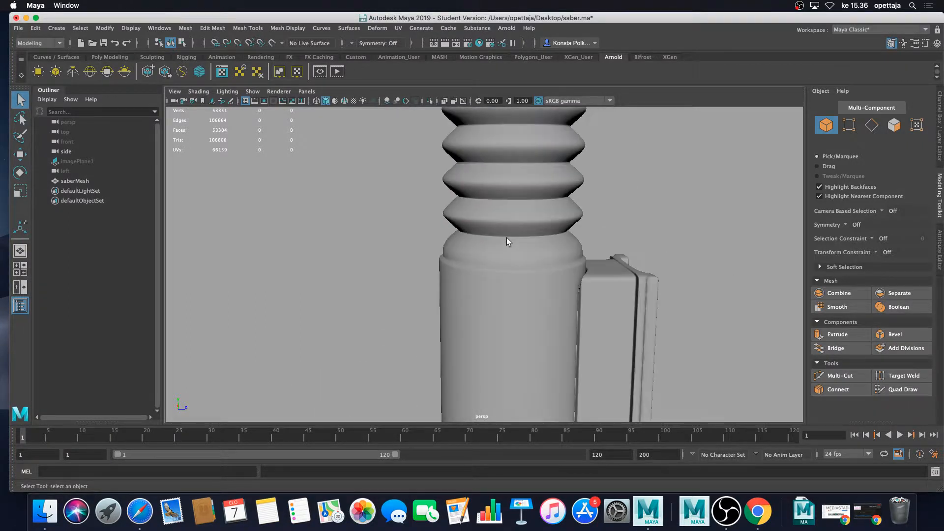
scroll(507, 238, "down", 2)
scroll(507, 238, "up", 5)
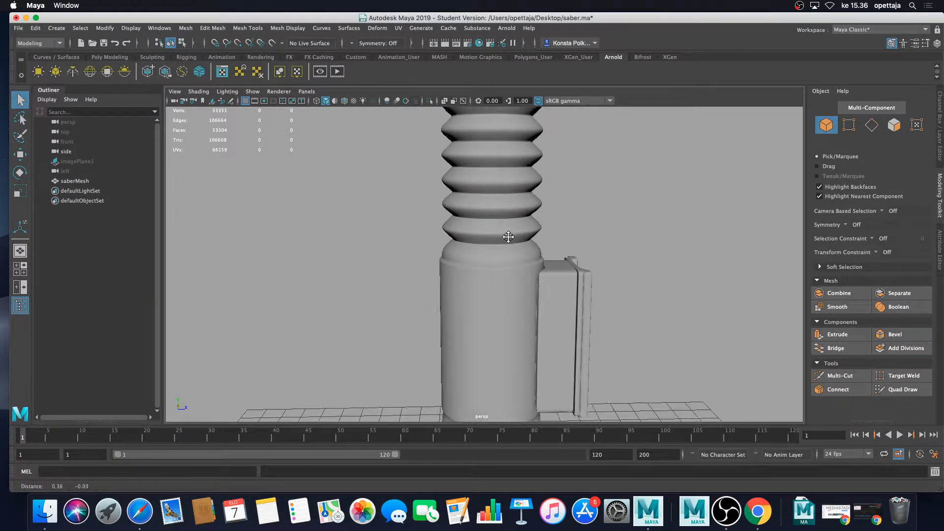
scroll(496, 236, "down", 5)
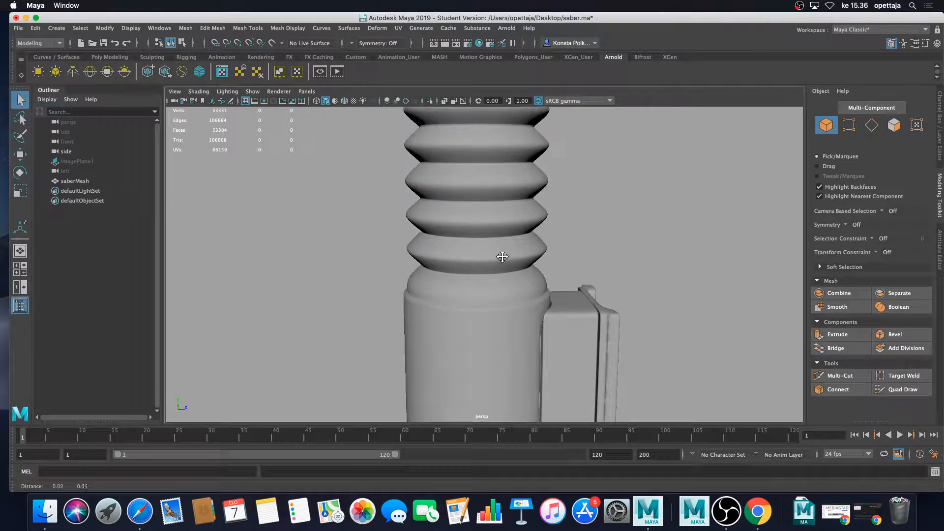
left_click(500, 285)
key("1")
- Insert an edge loop with Multi-Cut around the grip's bottom collar, just above its junction with the main body
scroll(503, 265, "up", 5)
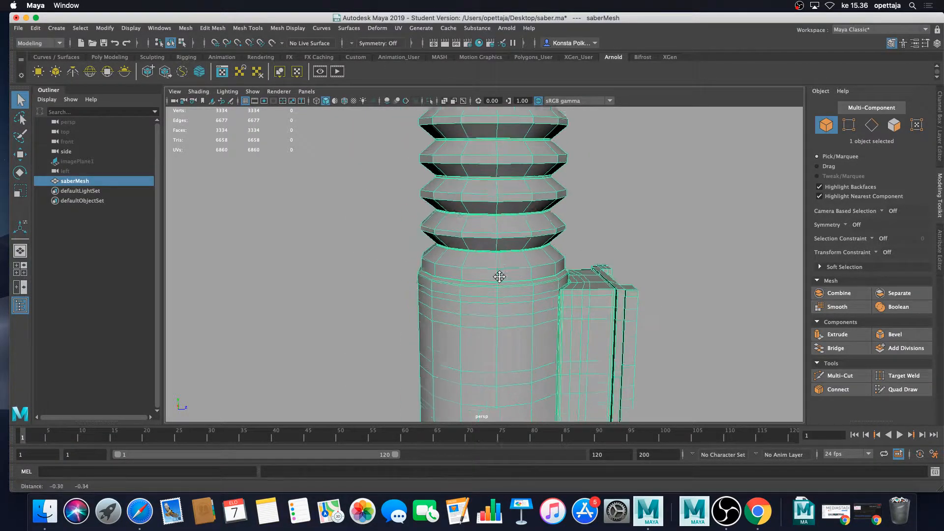
scroll(504, 256, "up", 6)
scroll(503, 258, "down", 3)
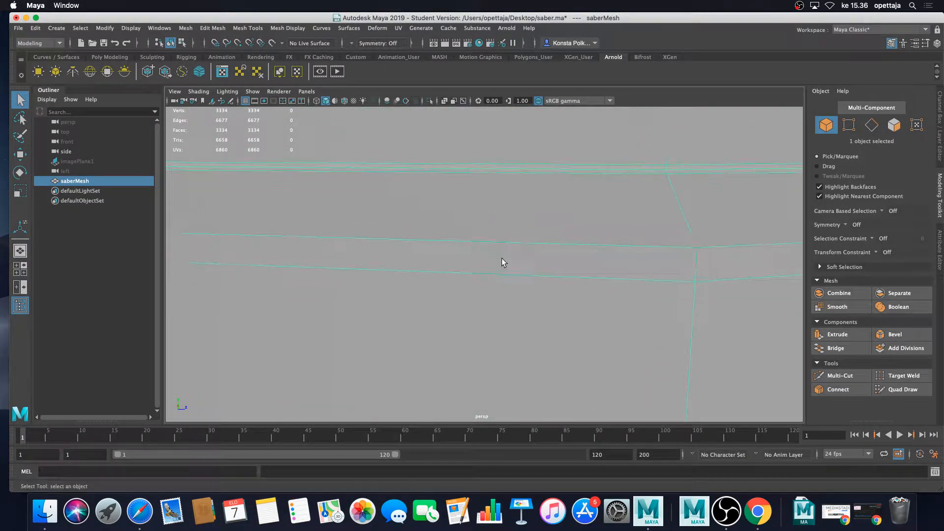
middle_click_drag(502, 260, 501, 262, "alt")
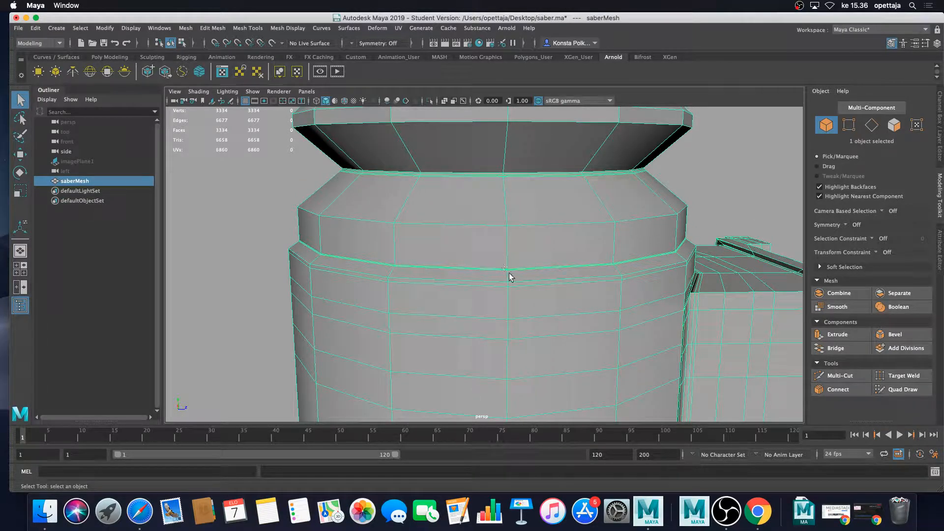
left_click(843, 375)
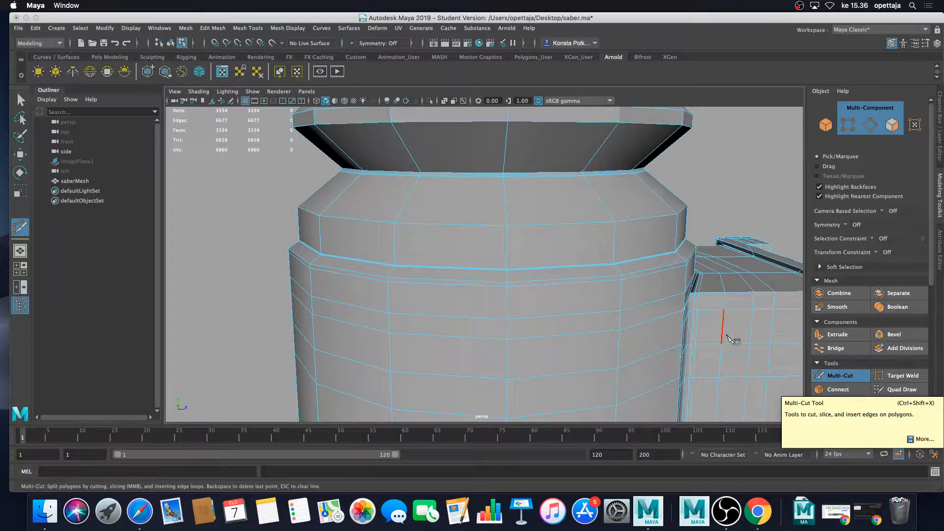
left_click(612, 252, "ctrl")
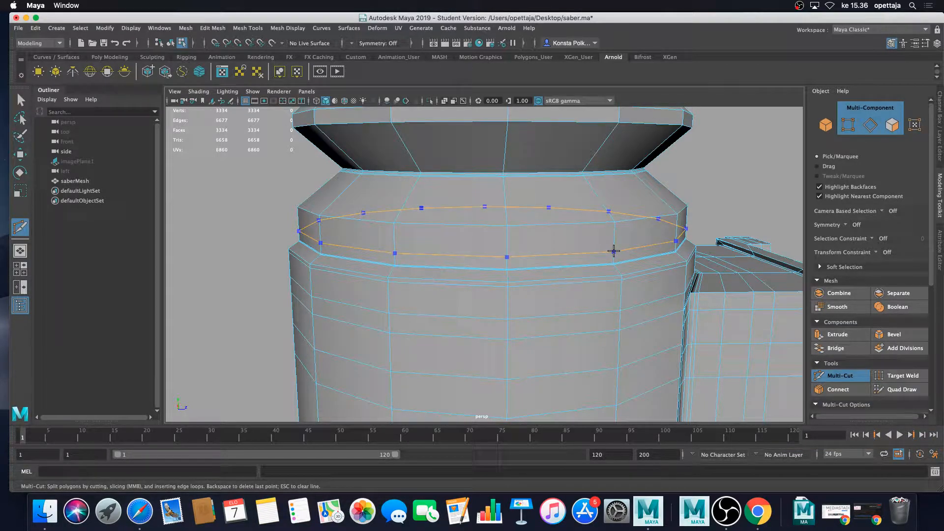
left_click(613, 254, "ctrl")
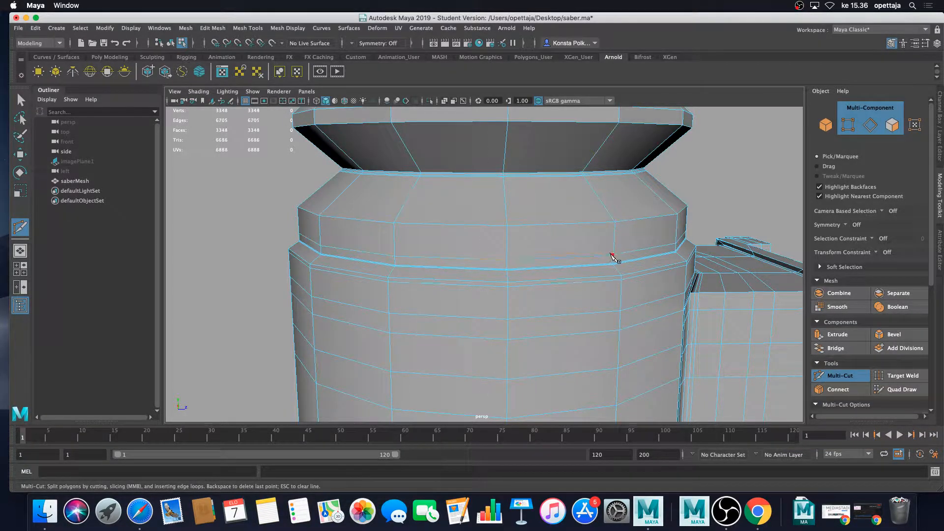
- Extrude the narrow ring of faces below the new edge loop and scale it inward to form a recessed groove
key("w")
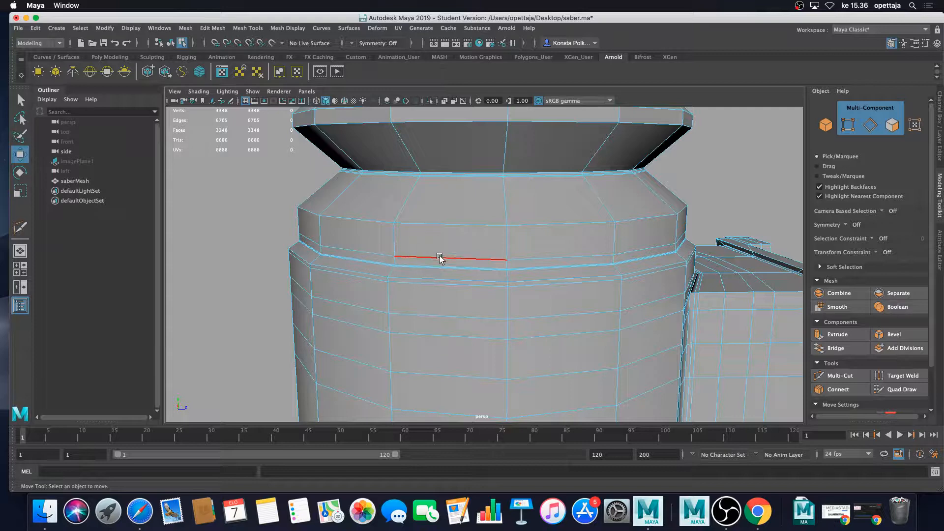
left_click(579, 261)
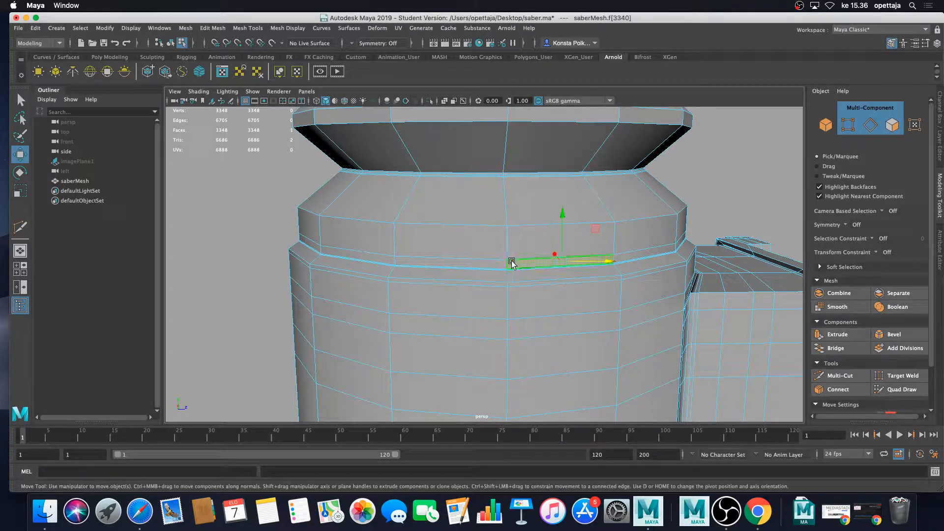
double_click(492, 264, "shift")
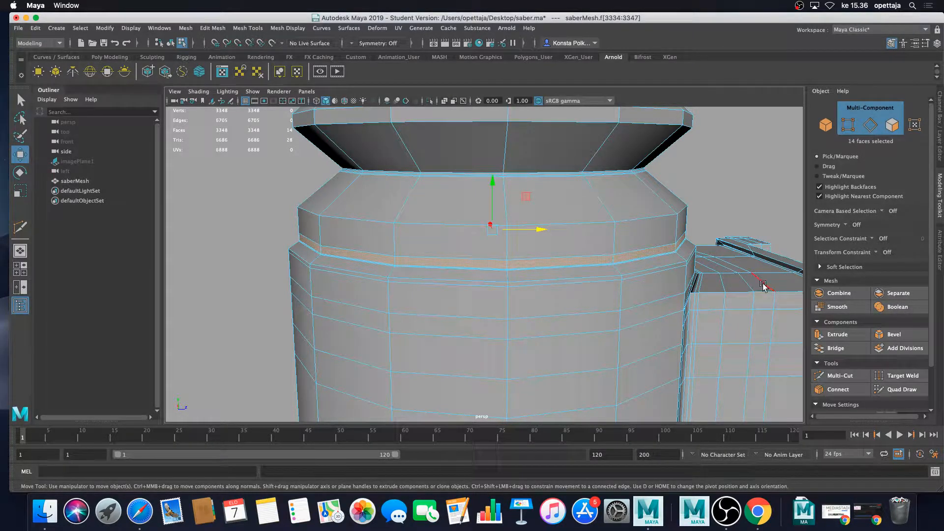
scroll(800, 325, "down", 5)
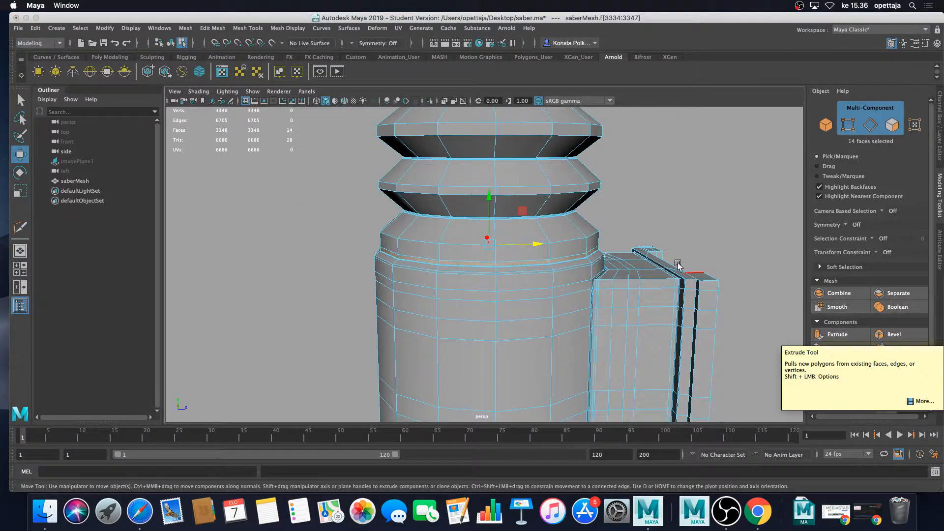
middle_click_drag(801, 326, 760, 306, "alt")
left_click(838, 335)
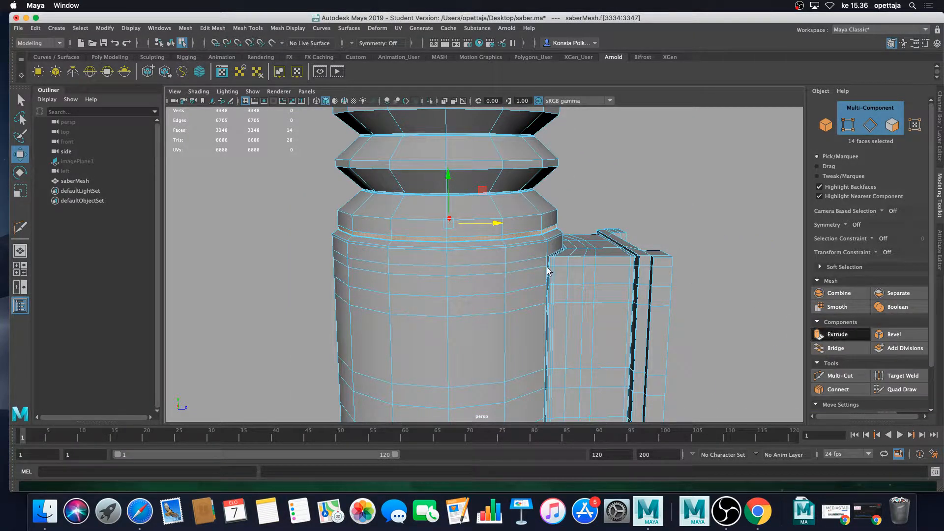
key("r")
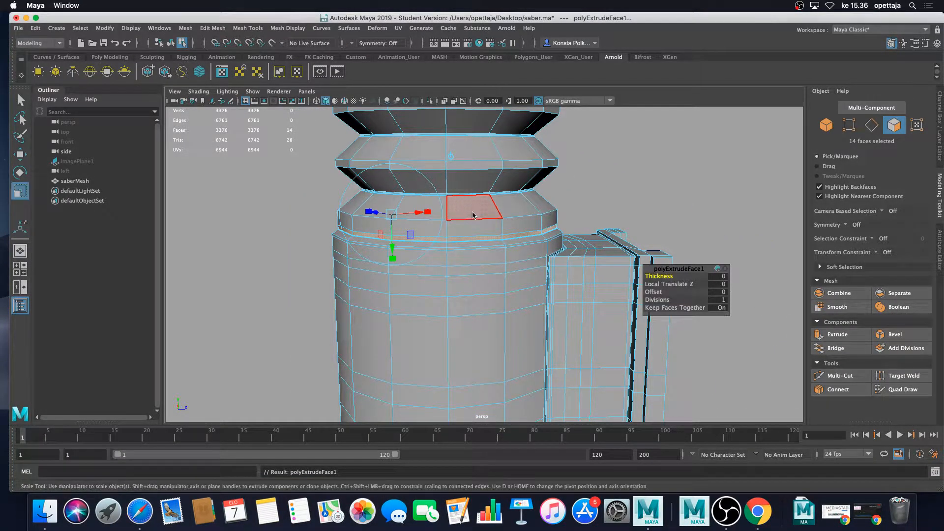
left_click_drag(546, 198, 474, 223, "alt")
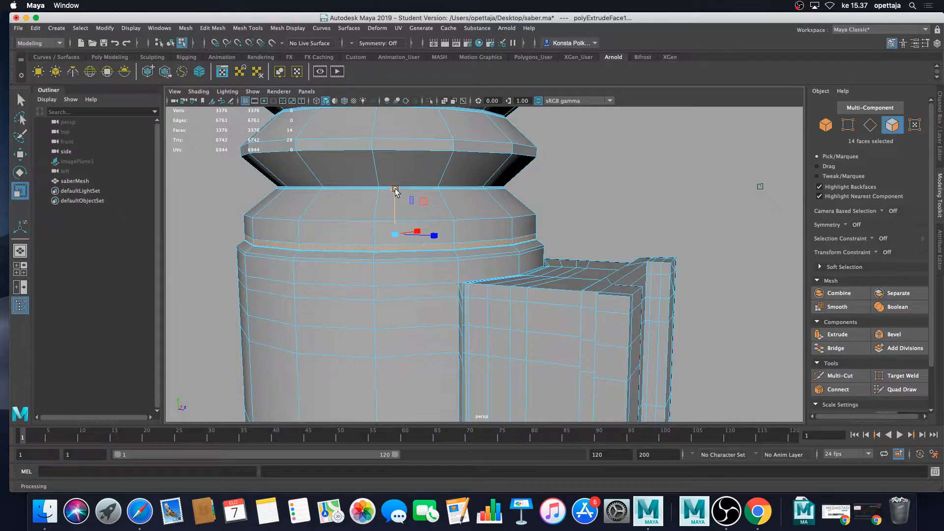
mouse_move(396, 192)
left_mouse_down("ctrl")
mouse_move(379, 202)
mouse_move(414, 192)
left_mouse_up("ctrl")
middle_click_drag(415, 192, 381, 219, "alt")
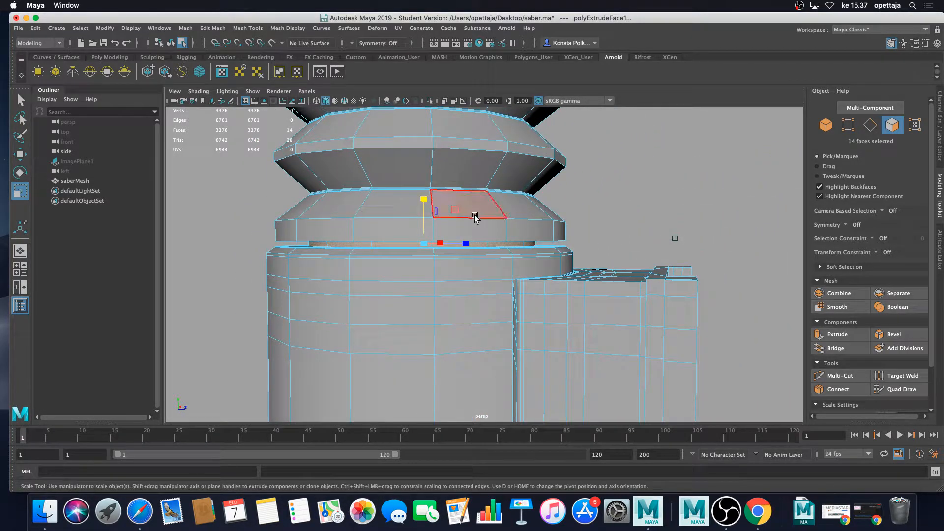
- Bevel the lower outer edge loop of the grip's bottom collar, above the recessed groove, with a fraction of 0.05 and 2 segments
key("F7")
mouse_move(493, 225)
left_mouse_down("alt")
mouse_move(505, 217)
mouse_move(497, 214)
left_mouse_up("alt")
scroll(505, 222, "up", 5)
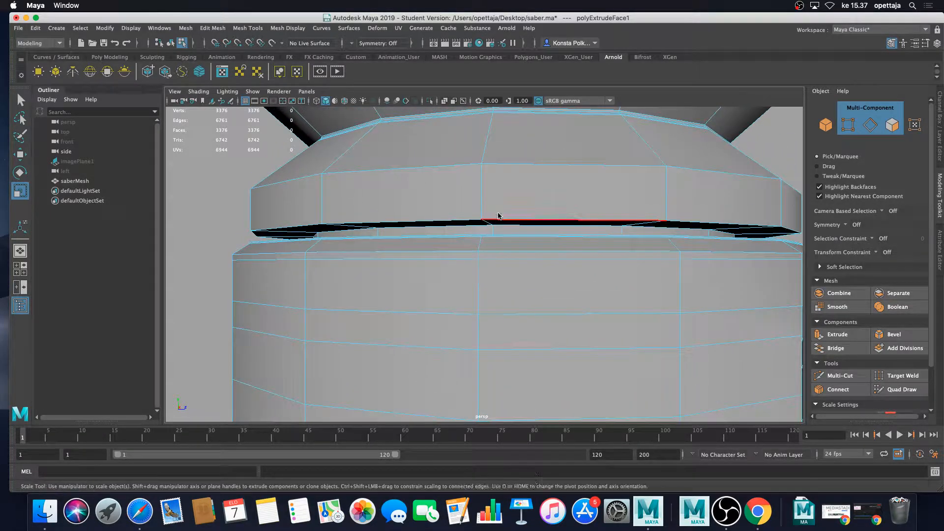
right_click_drag(497, 214, 518, 212)
double_click(519, 212)
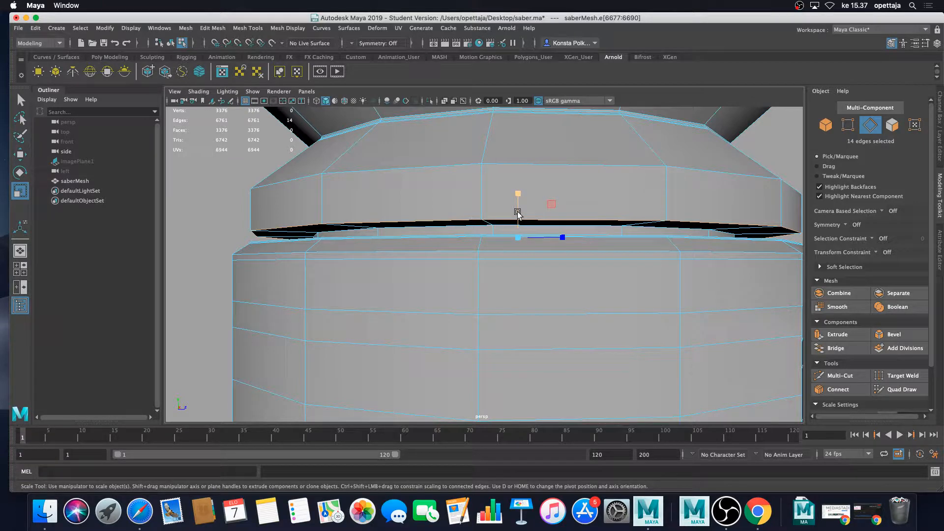
left_click(884, 335)
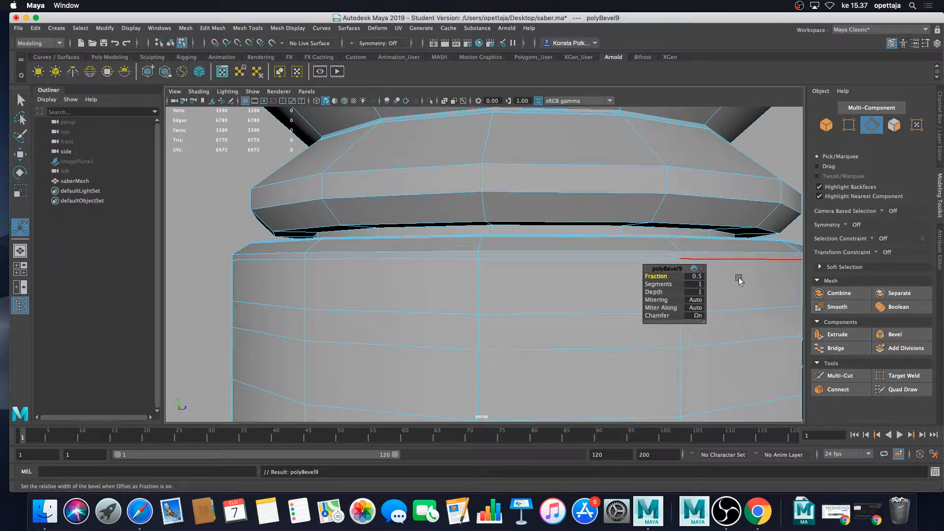
left_click(699, 276)
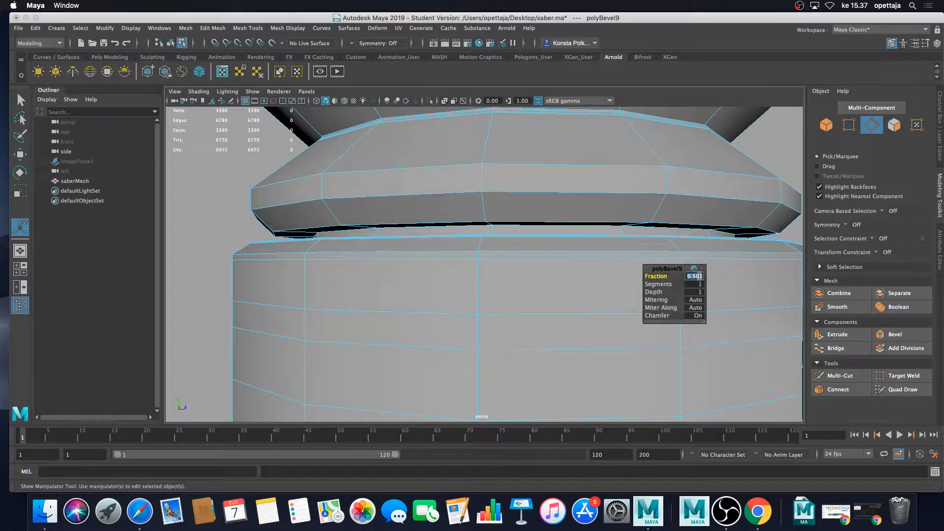
type(".1")
type("05")
key("Tab")
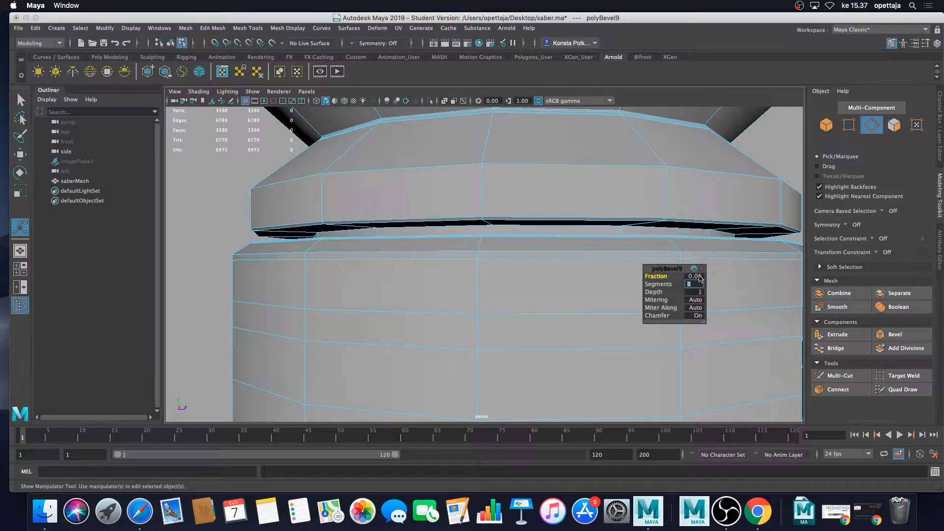
type("2")
key("Return")
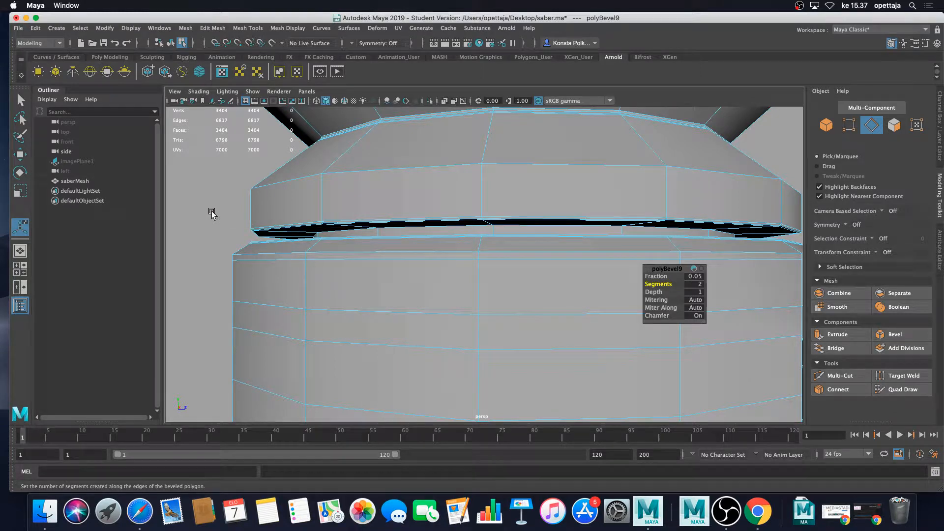
key("q")
- Smooth-preview the mesh in object mode, examine the recessed groove below the grip from near and far, and return to unsmoothed display
scroll(406, 252, "down", 5)
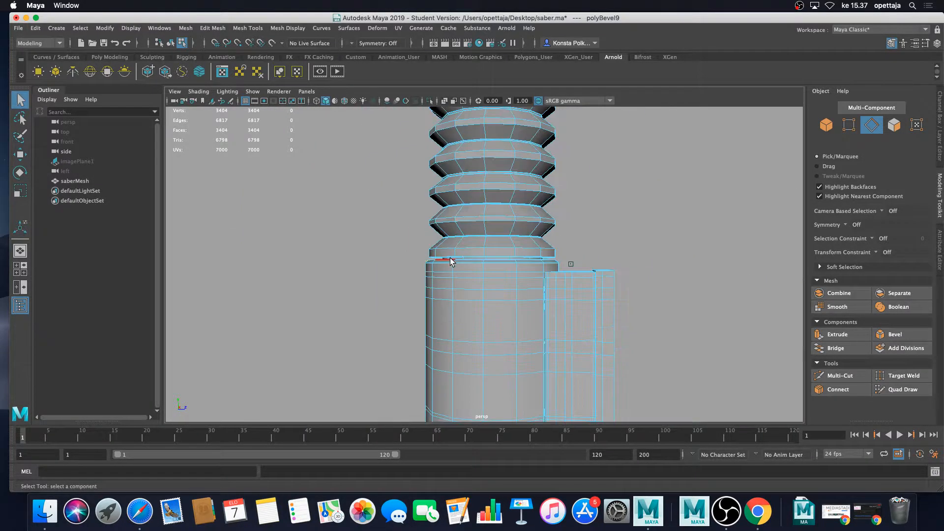
key("3")
right_click_drag(442, 251, 491, 235)
left_click(558, 226)
scroll(544, 233, "down", 6)
scroll(543, 234, "up", 5)
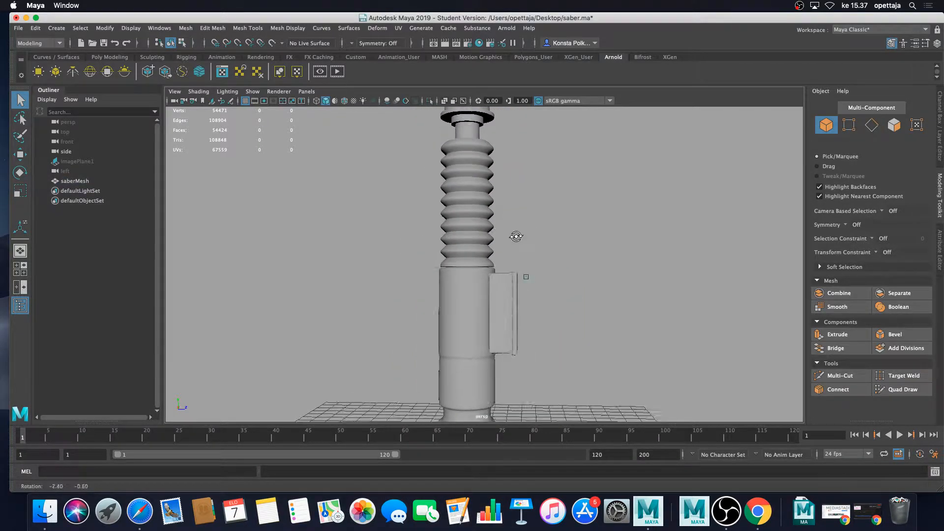
scroll(501, 241, "up", 3)
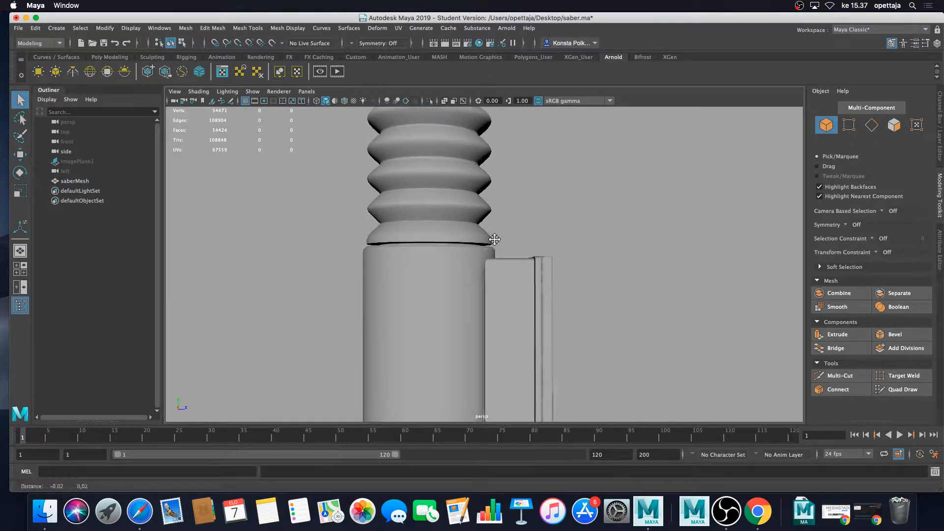
scroll(533, 261, "up", 2)
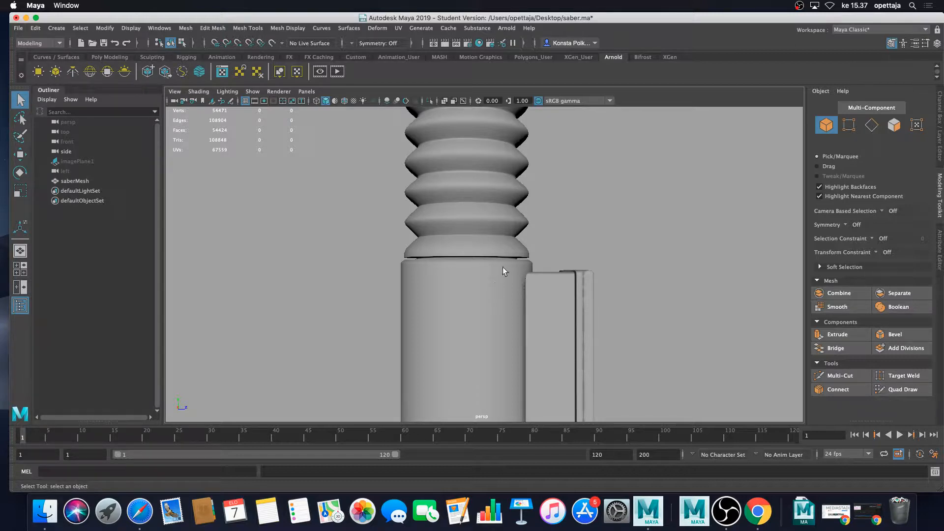
scroll(521, 258, "down", 4)
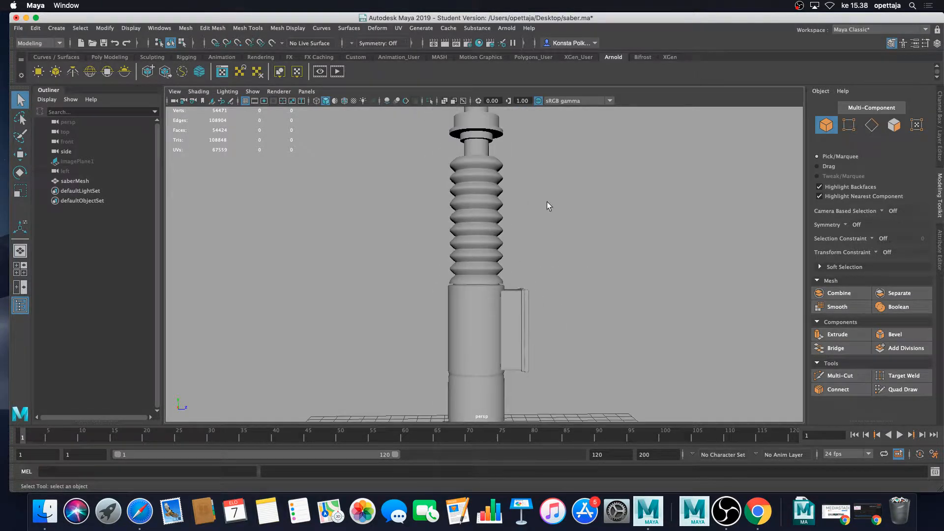
scroll(525, 258, "down", 3)
scroll(536, 256, "up", 5)
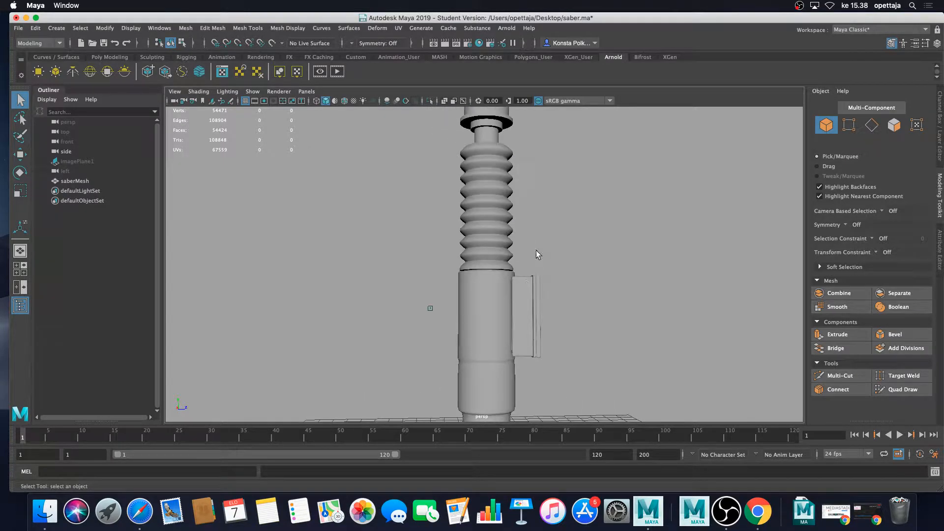
left_click(507, 258)
scroll(497, 253, "up", 6)
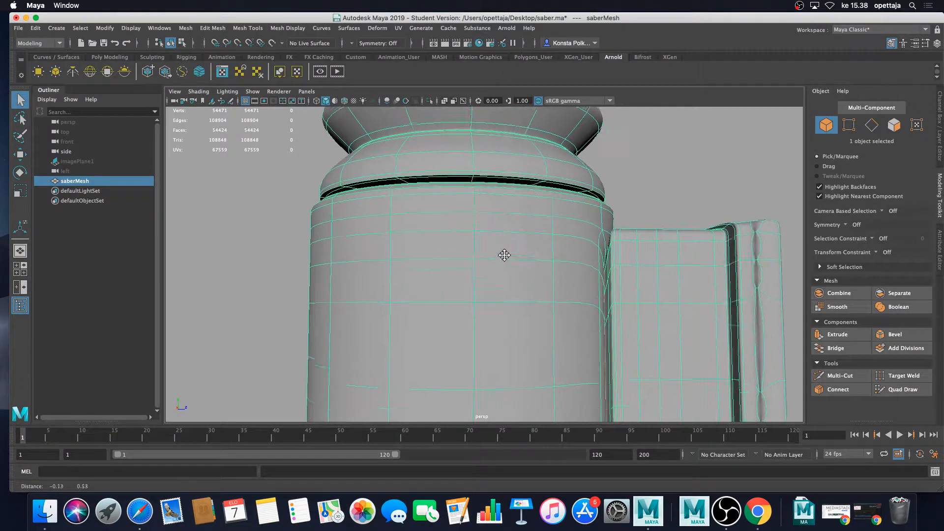
key("1")
- Bevel the edge loop around the main body's upper rim, just below the recessed groove, with a fraction of 0.1 and 2 segments
scroll(506, 257, "down", 5)
left_click_drag(506, 257, 495, 287, "alt")
scroll(495, 287, "up", 5)
scroll(494, 287, "up", 6)
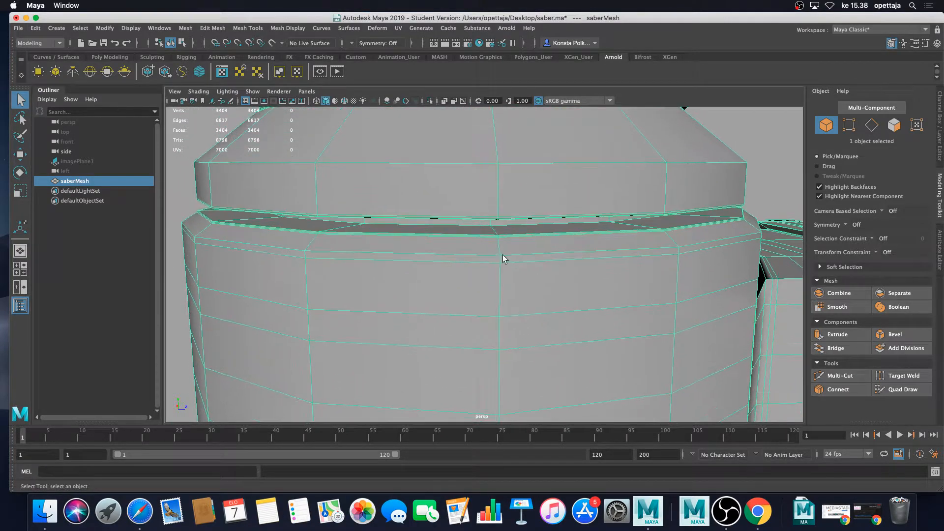
right_click_drag(478, 256, 478, 228)
double_click(476, 250)
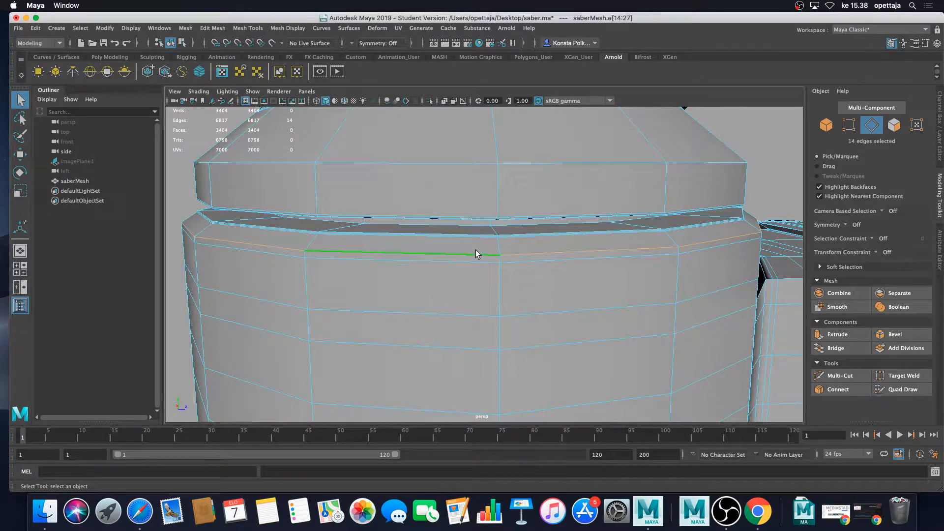
left_click(895, 335)
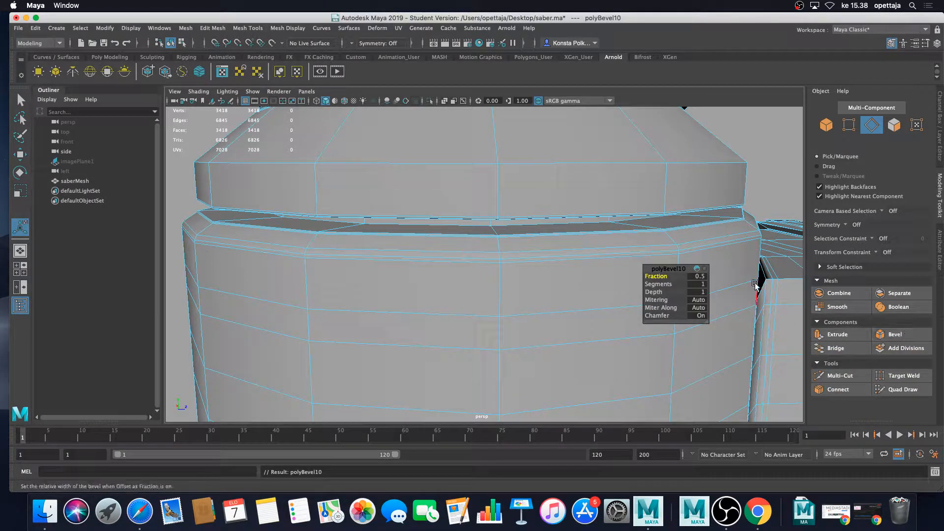
left_click(701, 277)
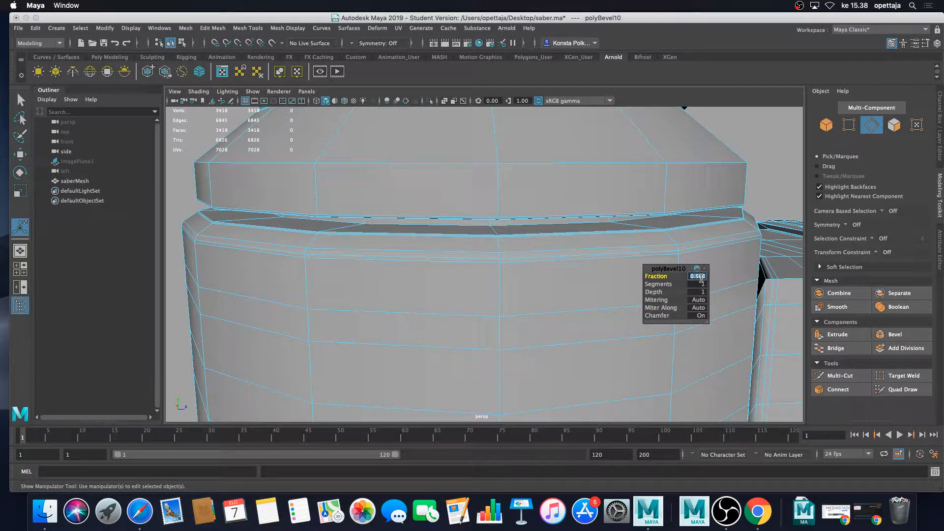
type(".1")
key("Tab")
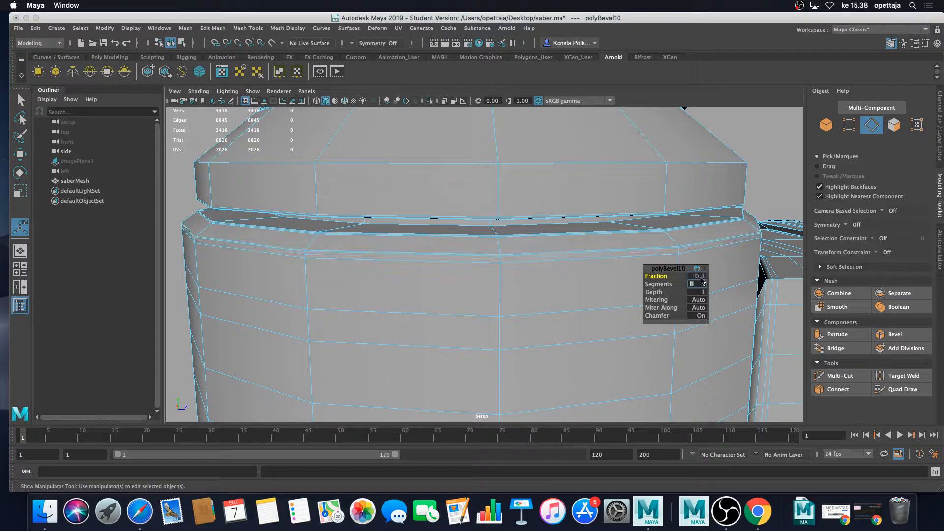
type("2")
key("Return")
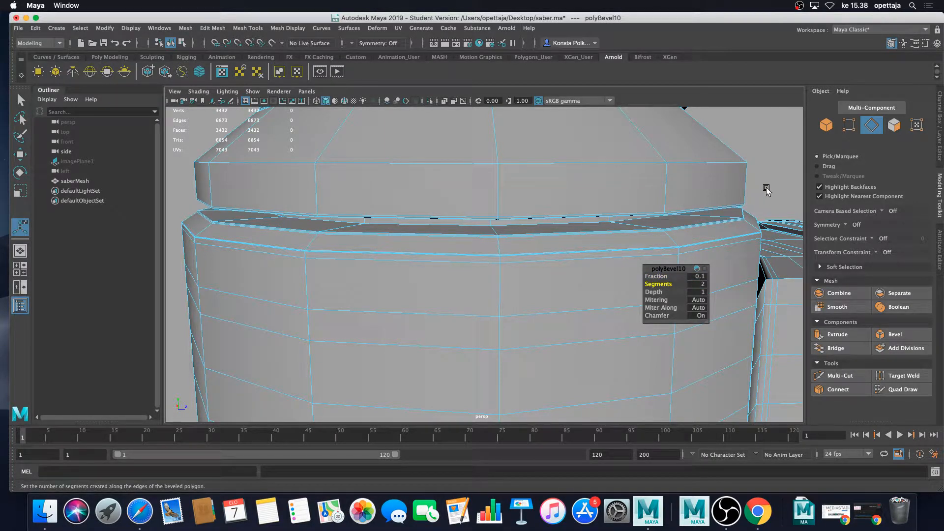
key("q")
- Bevel the four edge loops bordering the shallow groove around the main body, below the side box, with a fraction of 0.1 and 1 segment
scroll(760, 192, "down", 5)
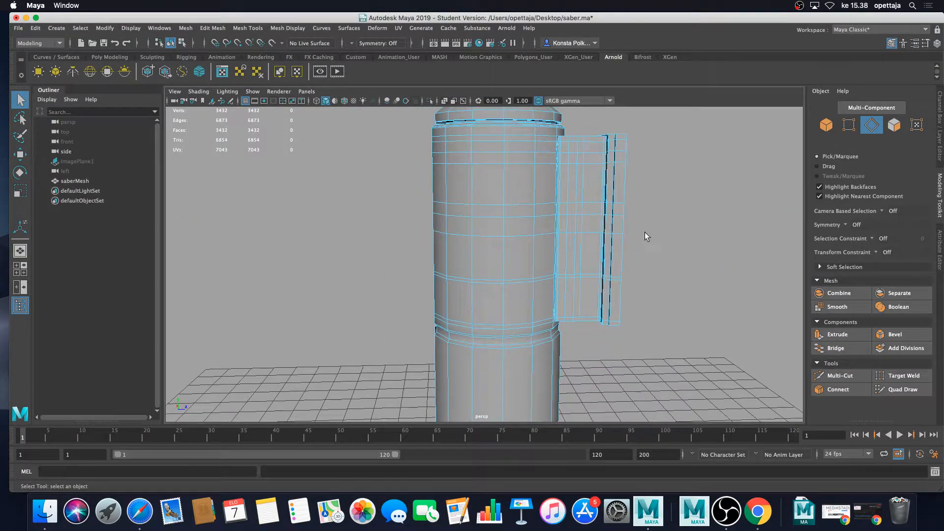
scroll(634, 234, "down", 3)
scroll(570, 252, "up", 8)
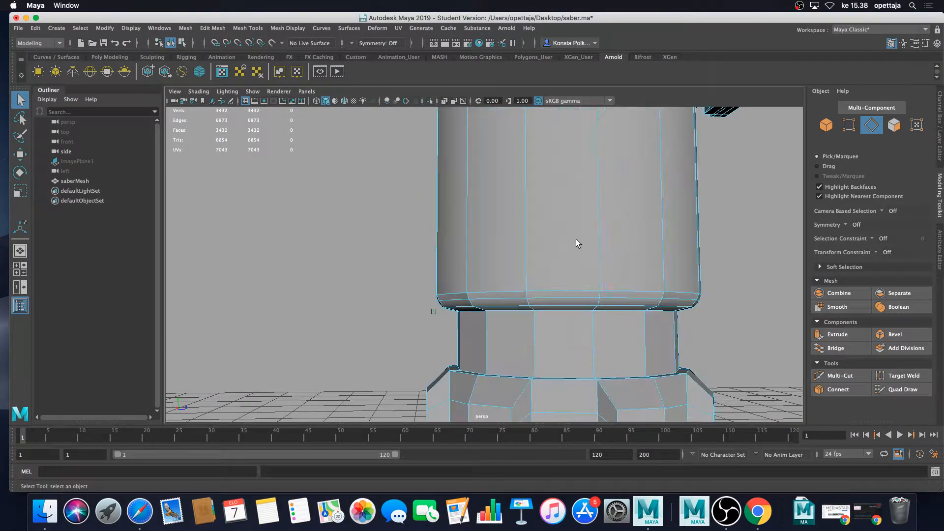
middle_click_drag(600, 203, 580, 279, "alt")
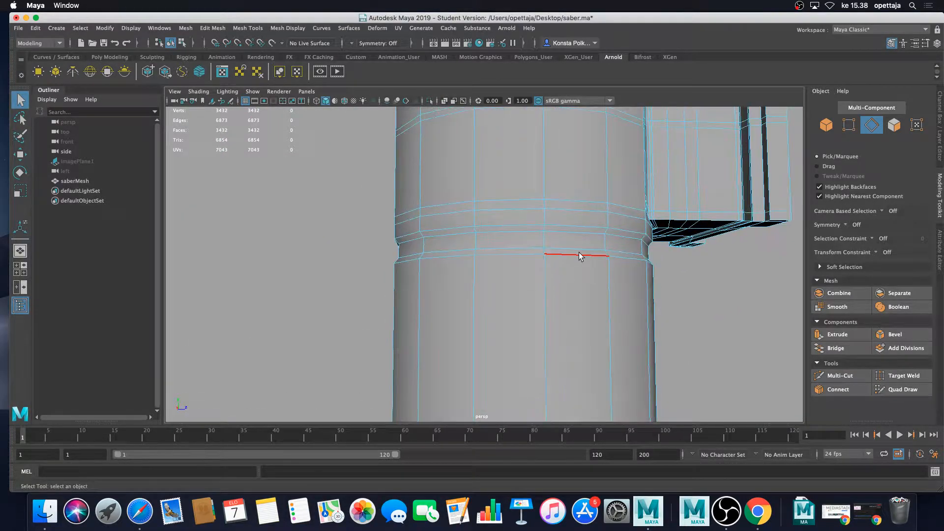
double_click(574, 226)
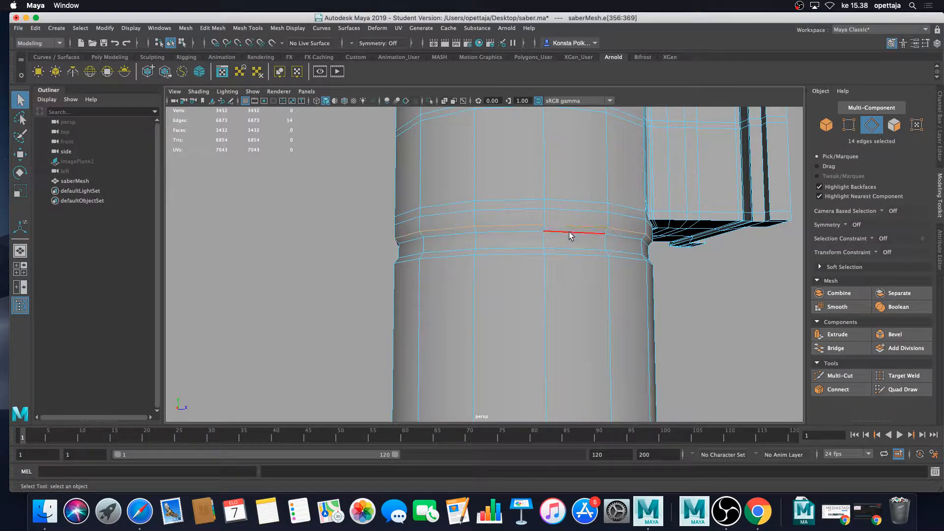
double_click(569, 233, "shift")
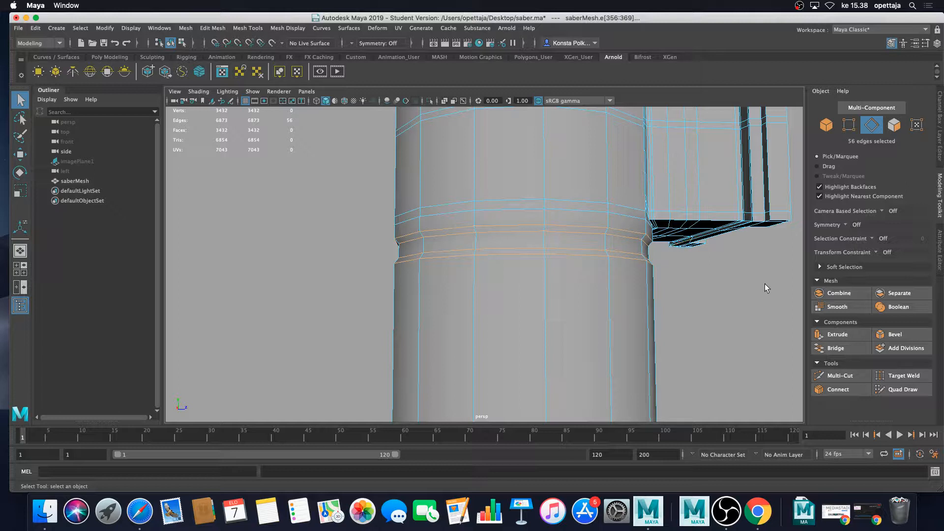
left_click(895, 335)
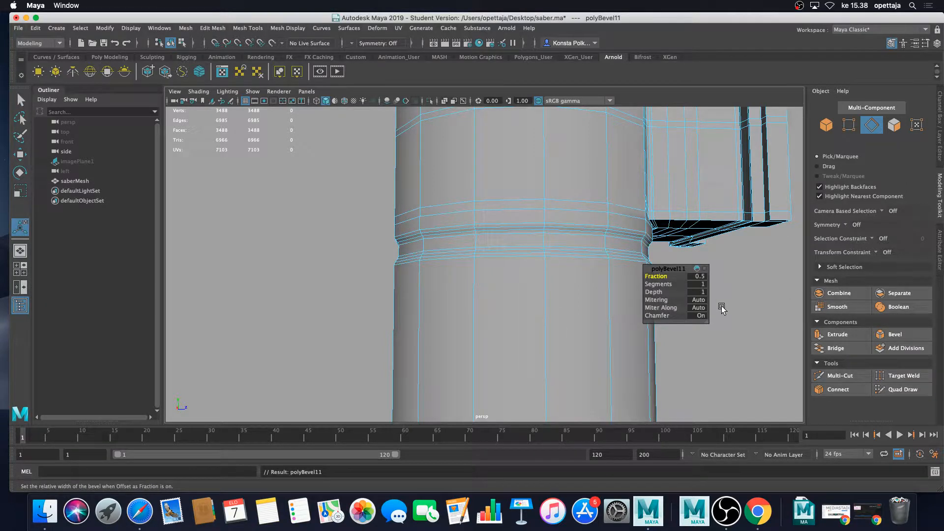
left_click(701, 277)
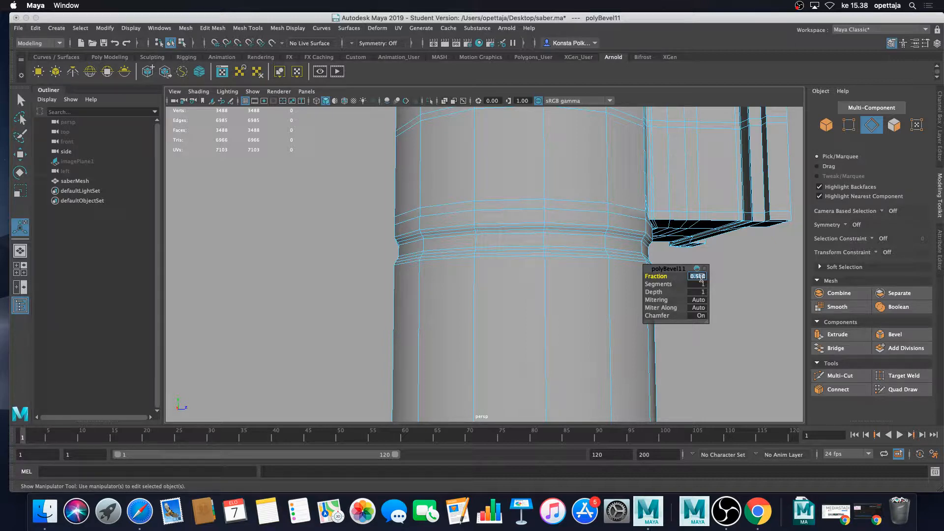
type(".1")
key("Tab")
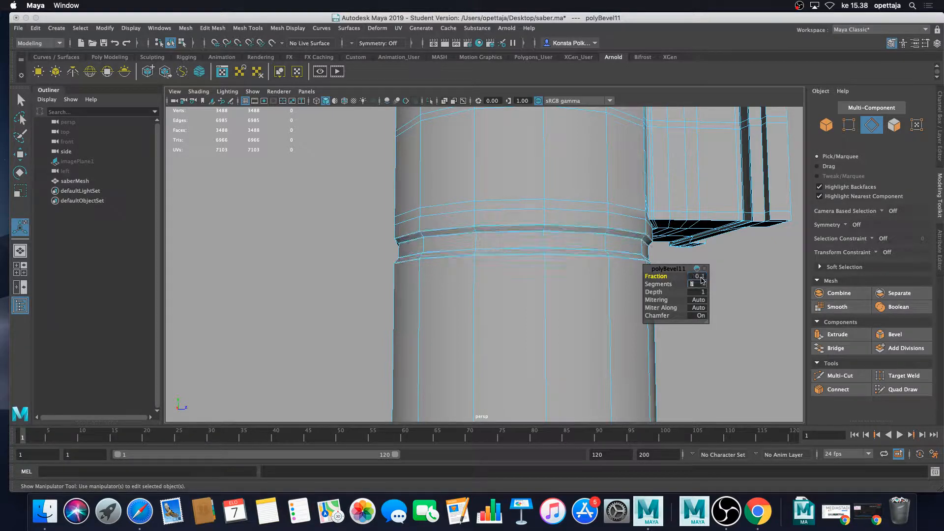
type("2")
key("Return")
left_click(702, 285)
type("1")
key("Return")
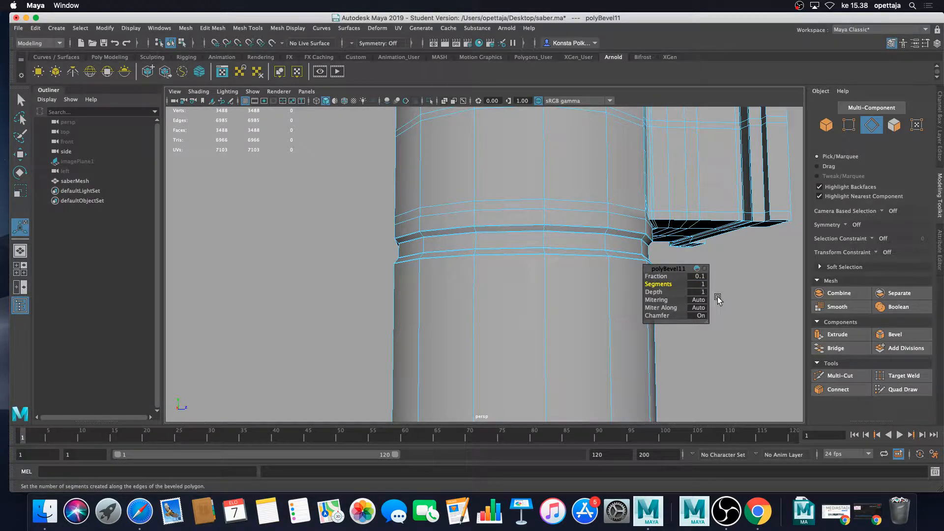
- Smooth-preview the mesh in object mode and examine the main body's groove and the pommel, including its underside
key("1")
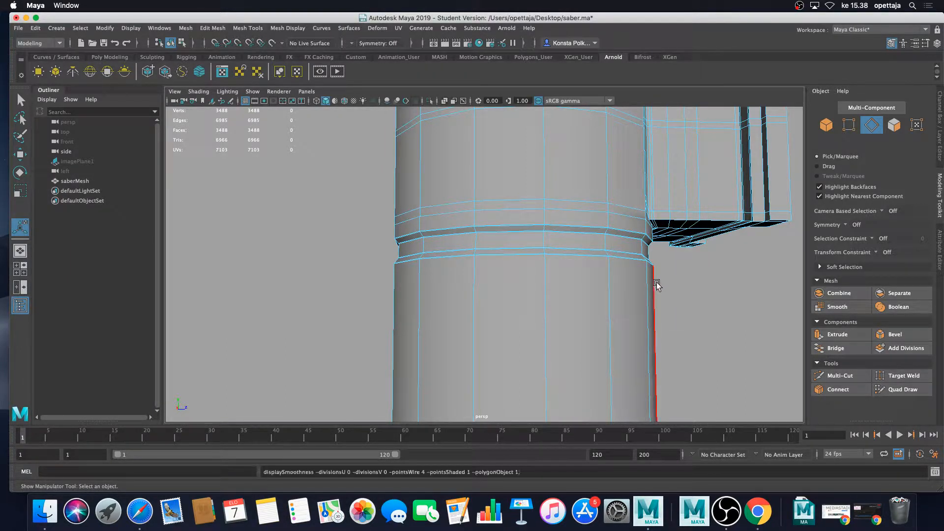
right_click_drag(635, 282, 685, 242)
left_click(692, 274)
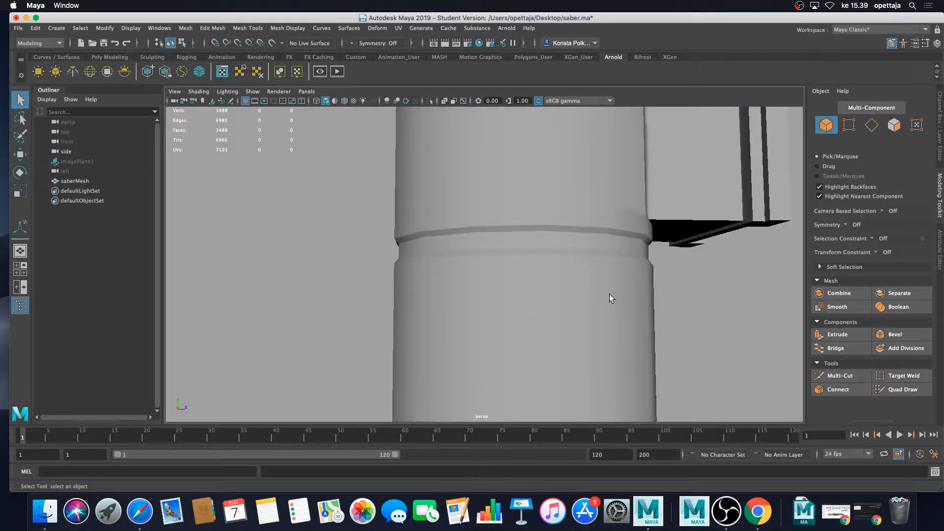
left_click(609, 295)
left_click(681, 308)
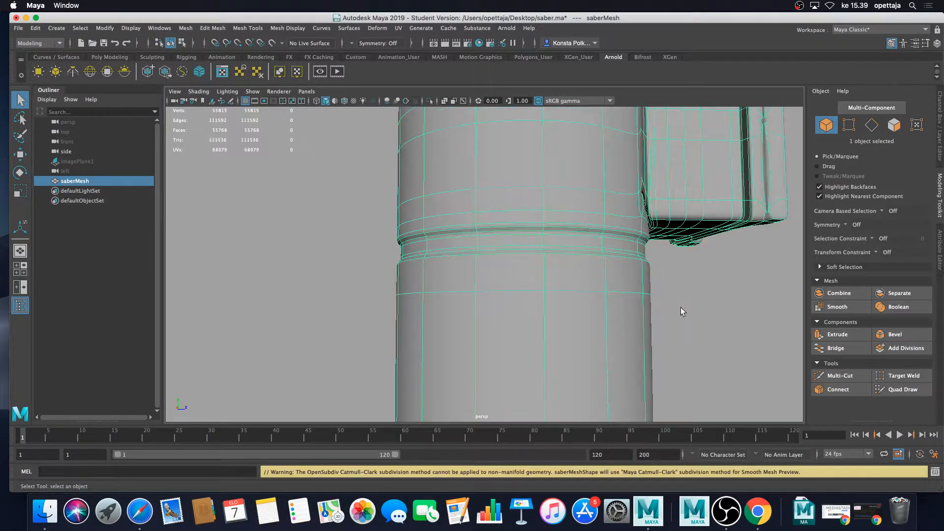
key("f")
left_click_drag(680, 309, 604, 339, "alt")
middle_click_drag(604, 339, 537, 261, "alt")
left_click(539, 263)
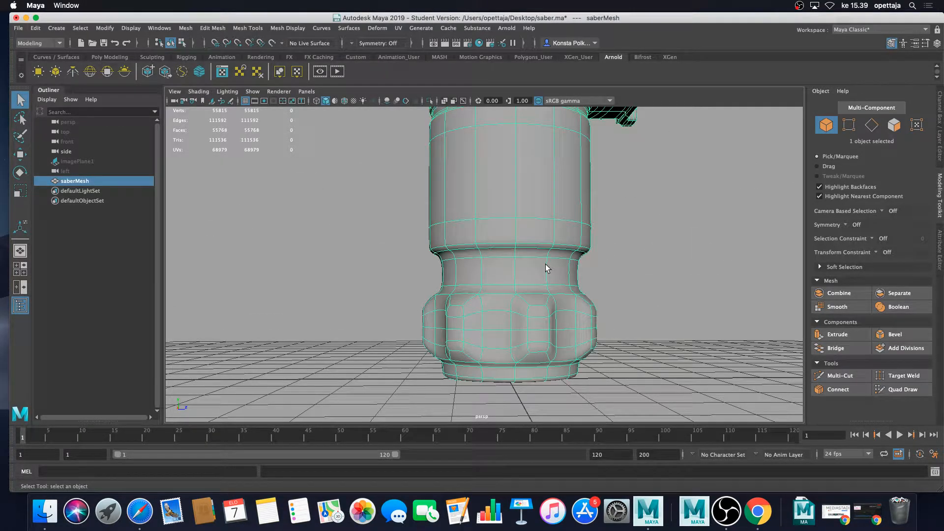
scroll(548, 270, "down", 3)
left_click_drag(576, 300, 555, 313, "alt")
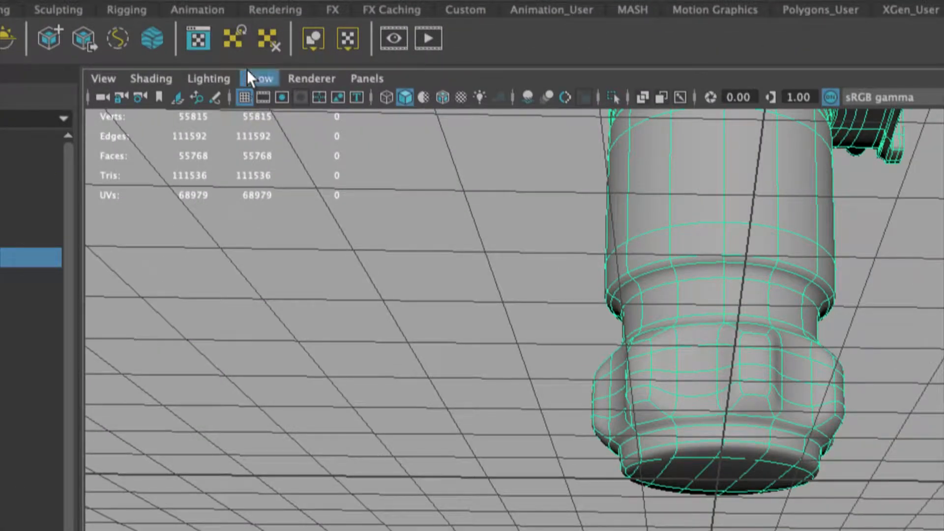
- Hide the ground grid in the perspective view
left_click(244, 97)
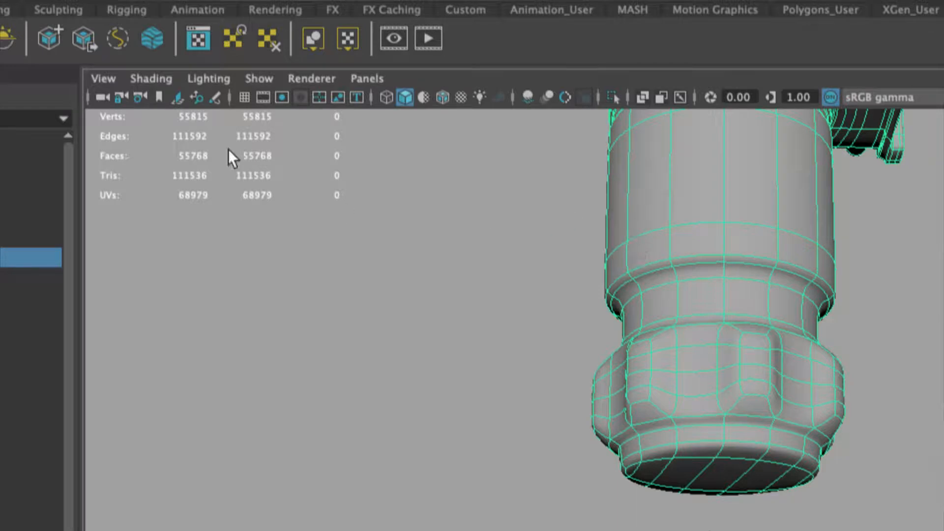
left_click(245, 101)
left_click(245, 102)
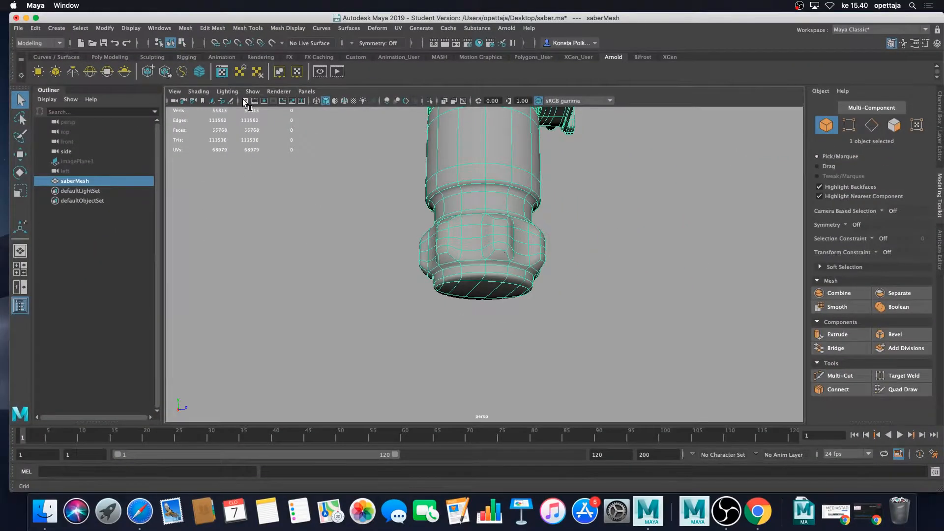
- Bevel the main body's lower chamfer edge loop and the loop where the neck meets the body, with a fraction of 0.1 and 2 segments
middle_click_drag(897, 364, 850, 414, "alt")
middle_click_drag(548, 259, 513, 287, "alt")
left_click_drag(514, 288, 525, 323, "alt")
scroll(527, 254, "up", 5)
key("1")
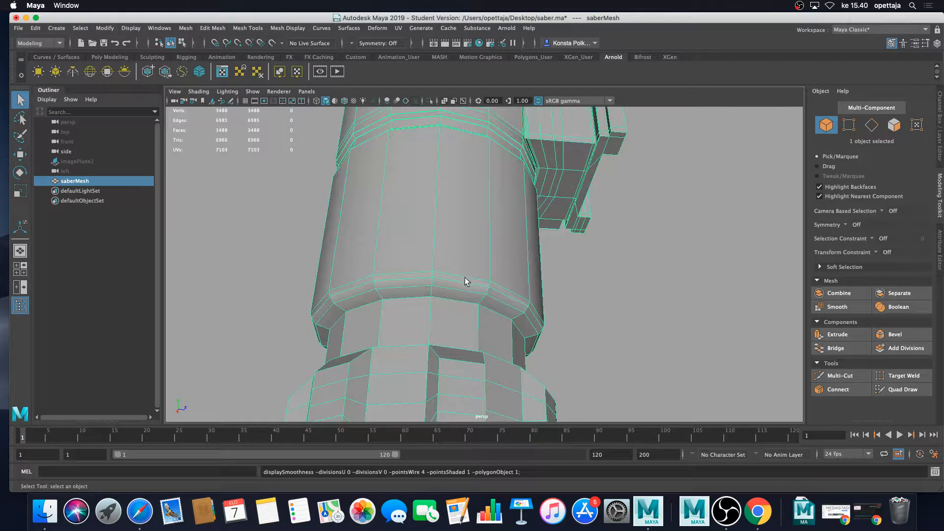
right_click(457, 274)
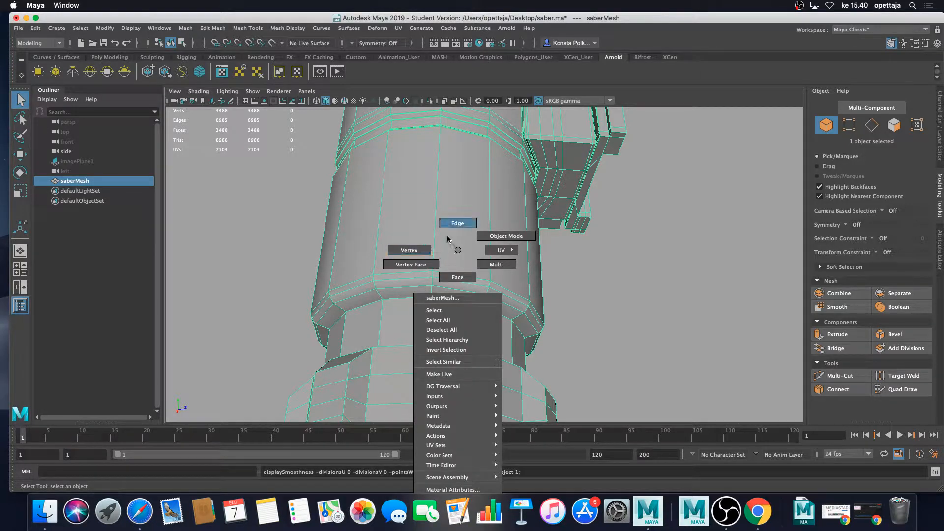
left_click(458, 223)
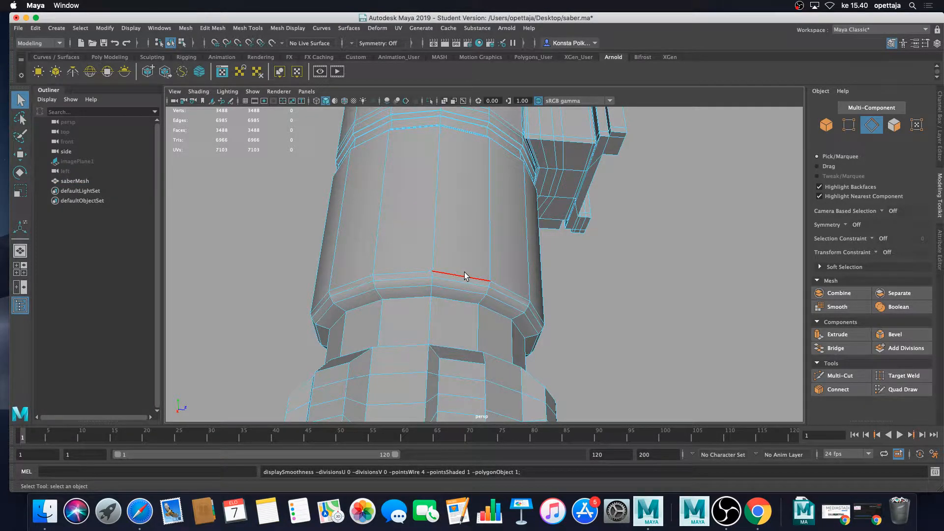
right_click_drag(465, 250, 473, 230)
double_click(459, 274)
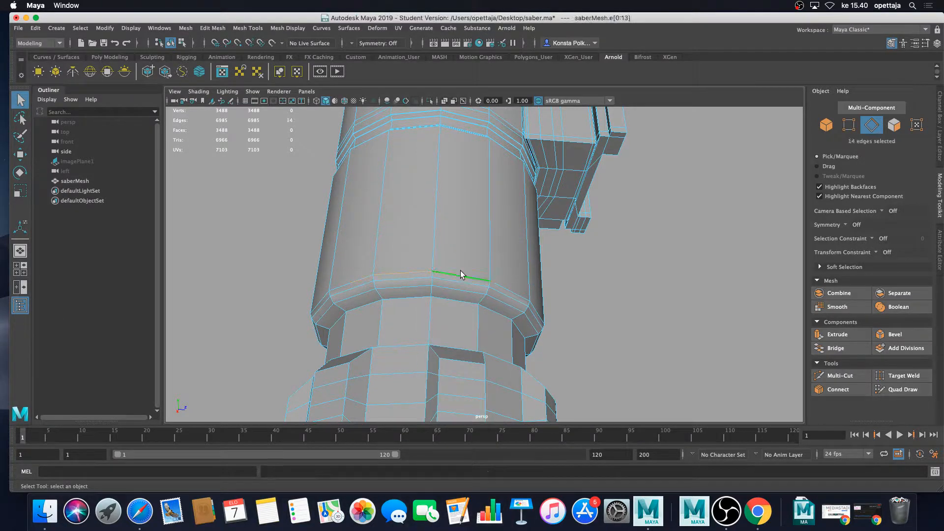
double_click(461, 300, "shift")
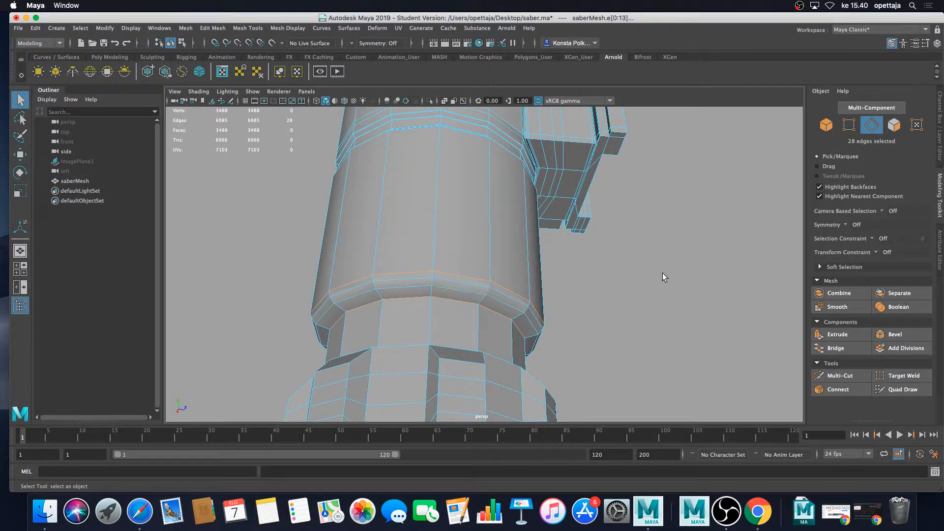
left_click(895, 334)
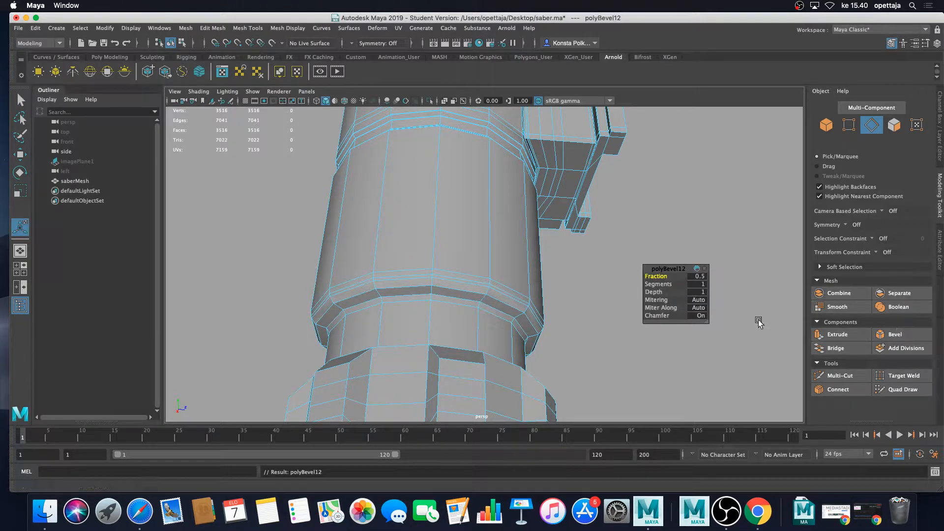
left_click(701, 276)
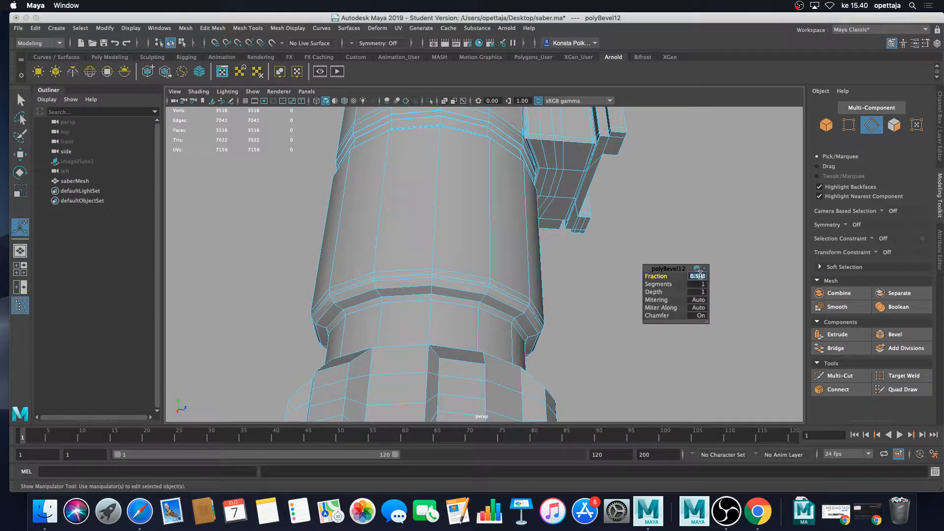
type(".1")
key("Tab")
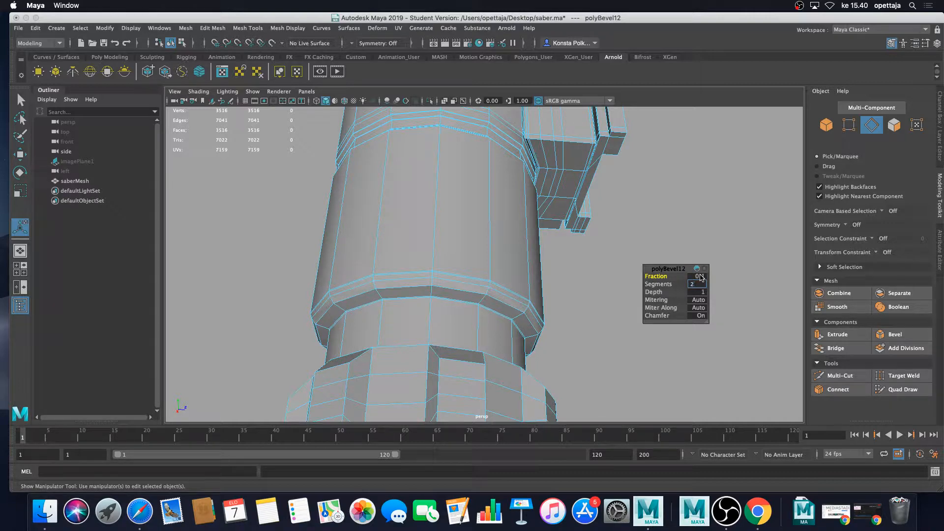
type("2")
key("Return")
key("q")
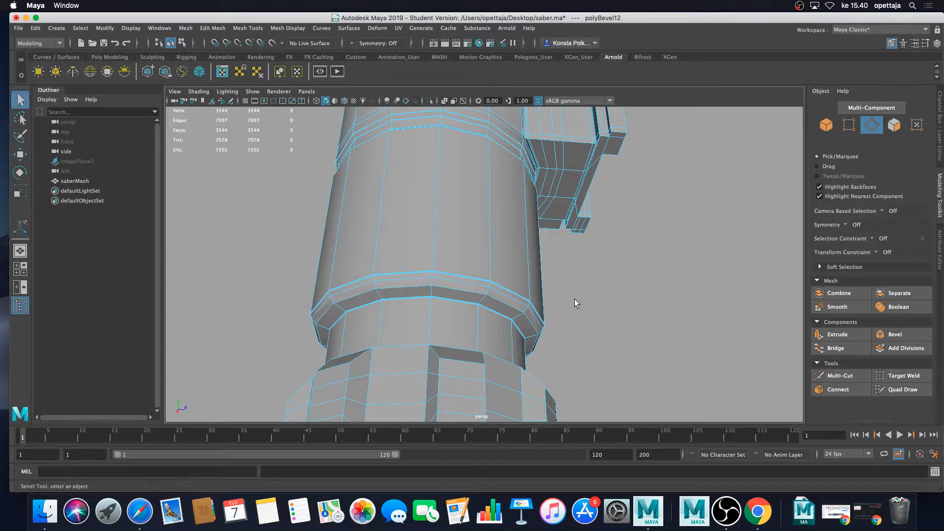
- Smooth-preview the mesh in object mode and examine the main body's lower rim, the neck and the pommel
key("3")
right_click_drag(494, 250, 529, 243)
left_click(607, 301)
scroll(592, 311, "down", 6)
left_click_drag(592, 311, 590, 303, "alt")
middle_click_drag(591, 303, 576, 284, "alt")
middle_click_drag(488, 303, 483, 290, "alt")
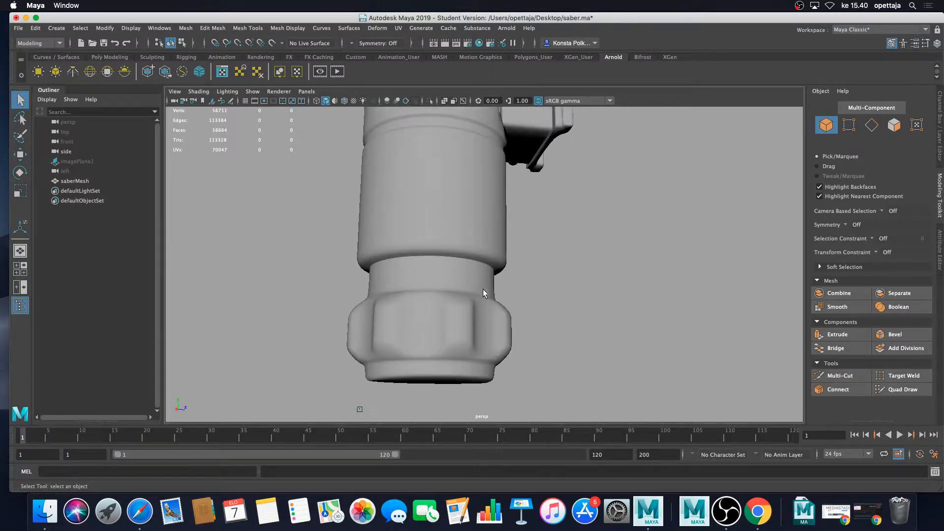
- Turn off the mesh's smooth preview and switch to edge selection where the neck meets the pommel
scroll(483, 289, "up", 6)
left_click(473, 275)
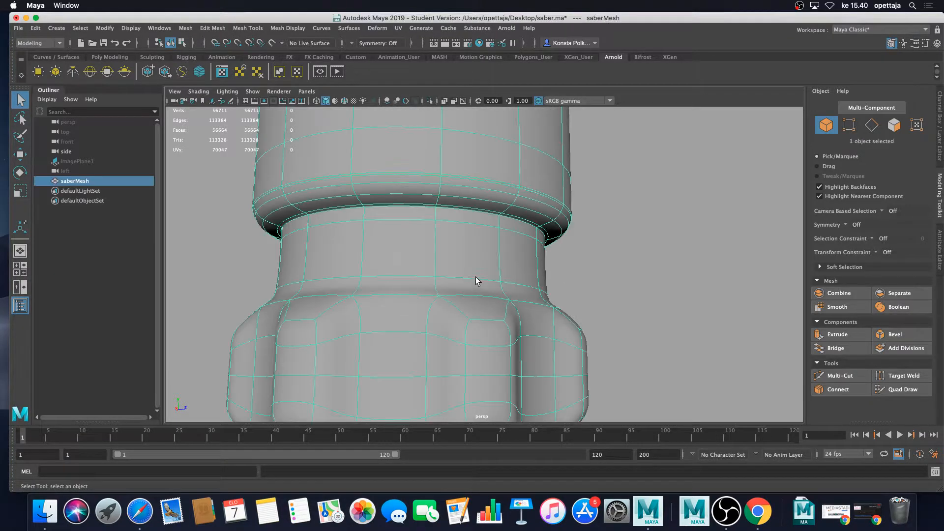
key("1")
left_click_drag(414, 282, 474, 338, "alt")
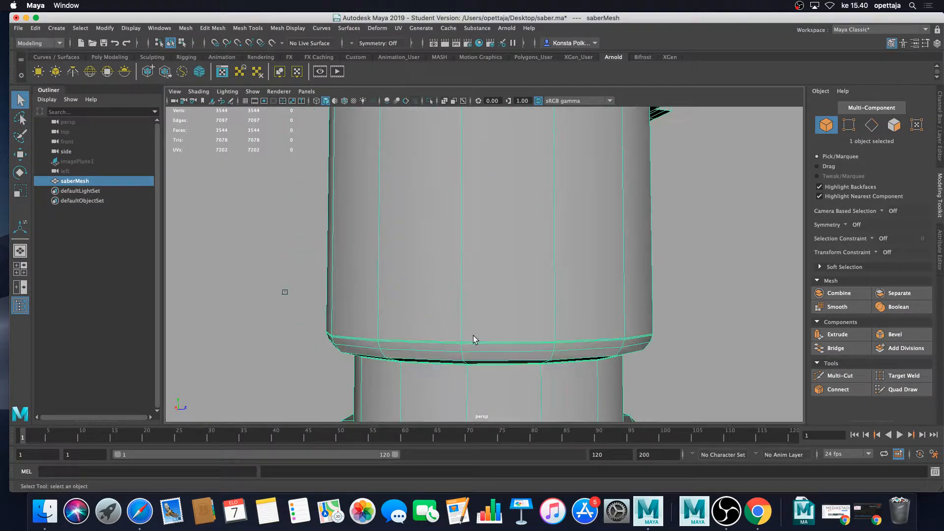
middle_click_drag(474, 338, 460, 268, "alt")
mouse_move(459, 268)
left_mouse_down("alt")
mouse_move(482, 309)
mouse_move(453, 279)
left_mouse_up("alt")
mouse_move(453, 280)
right_mouse_down("alt")
mouse_move(455, 291)
mouse_move(453, 257)
mouse_move(443, 271)
mouse_move(454, 291)
right_mouse_up("alt")
right_click_drag(459, 250, 455, 223)
double_click(468, 321)
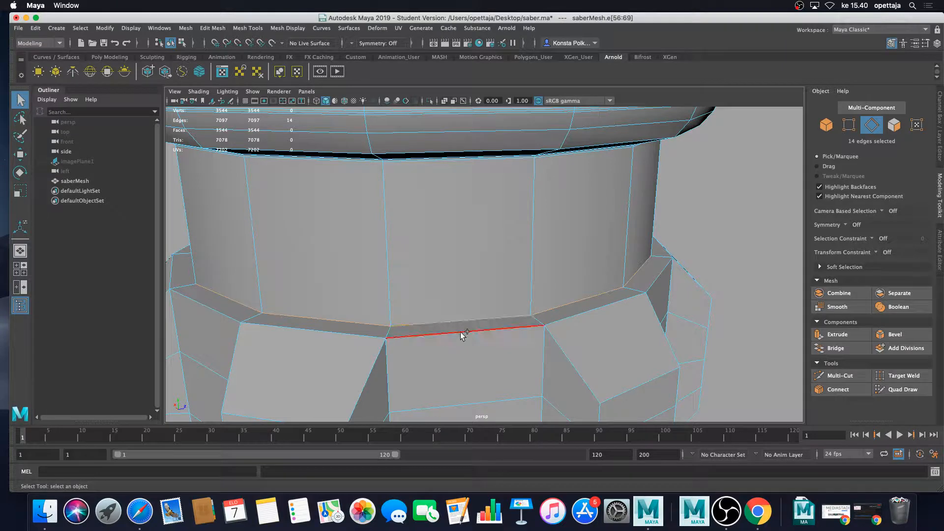
left_click(459, 332, "shift")
right_click_drag(506, 335, 485, 323, "alt")
left_click_drag(485, 324, 420, 294, "alt")
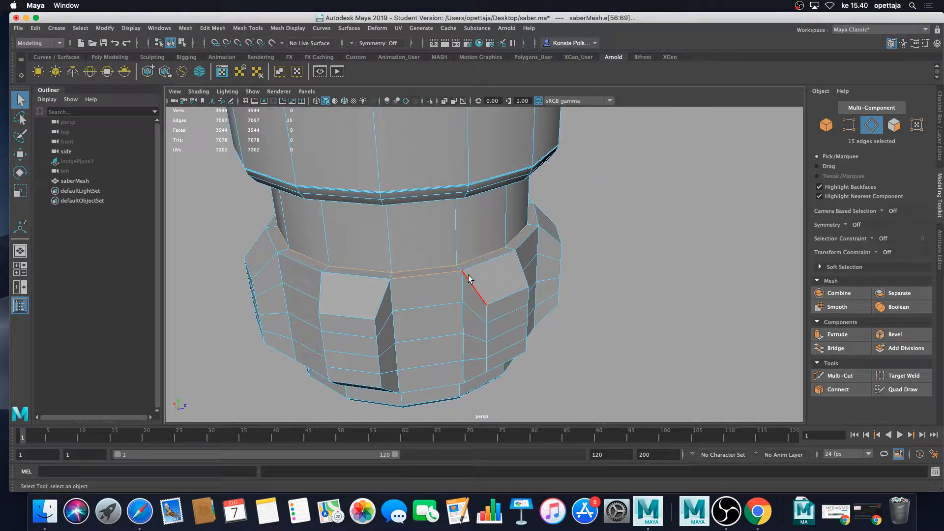
left_click(494, 263, "shift")
left_click_drag(536, 264, 508, 305, "alt")
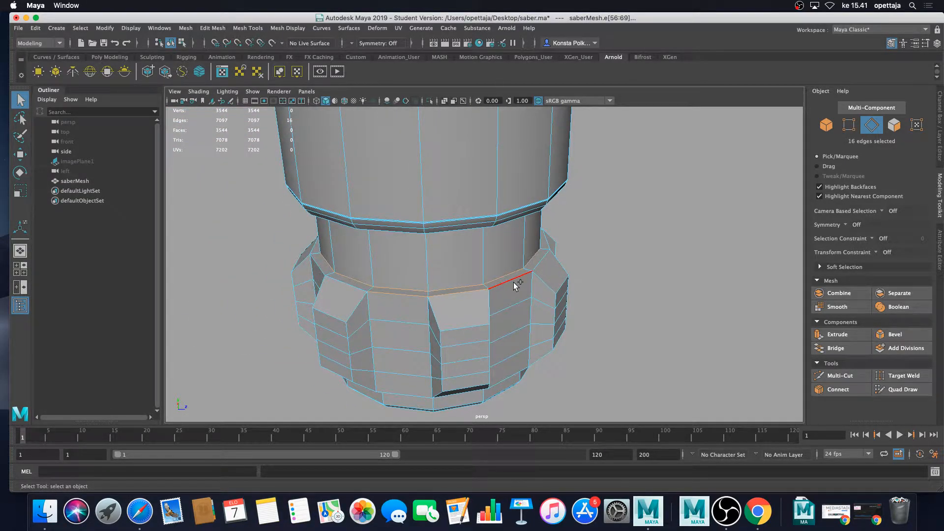
left_click(509, 282)
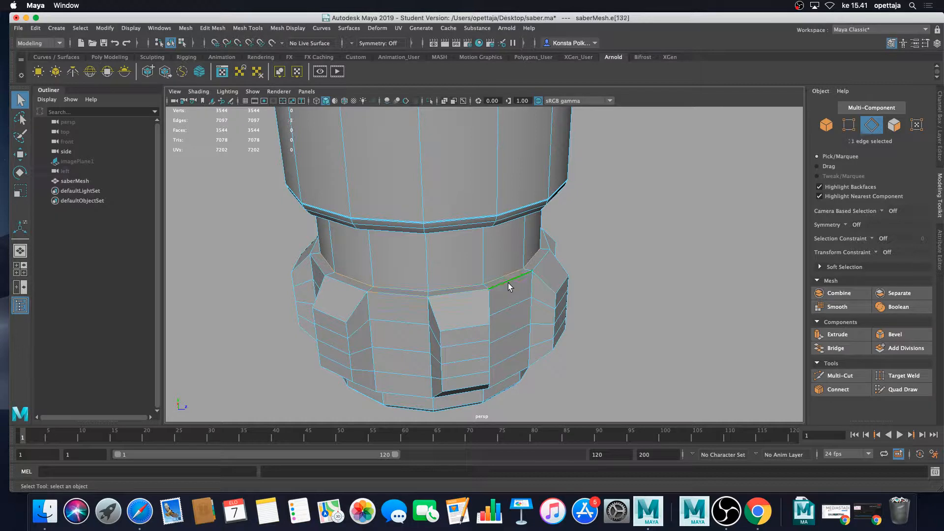
left_click_drag(508, 293, 486, 298, "alt")
right_click_drag(456, 269, 512, 325, "alt")
middle_click_drag(441, 298, 495, 294, "alt")
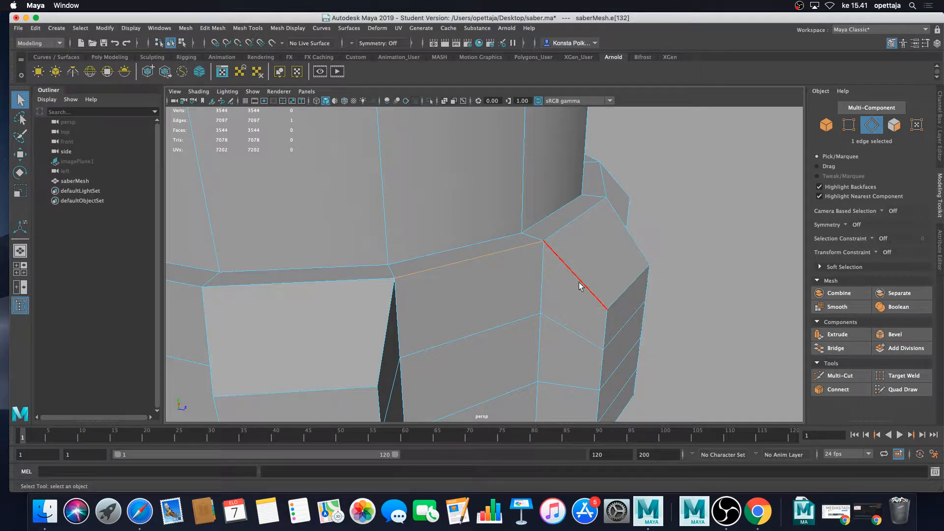
left_click(546, 288)
left_click(553, 235)
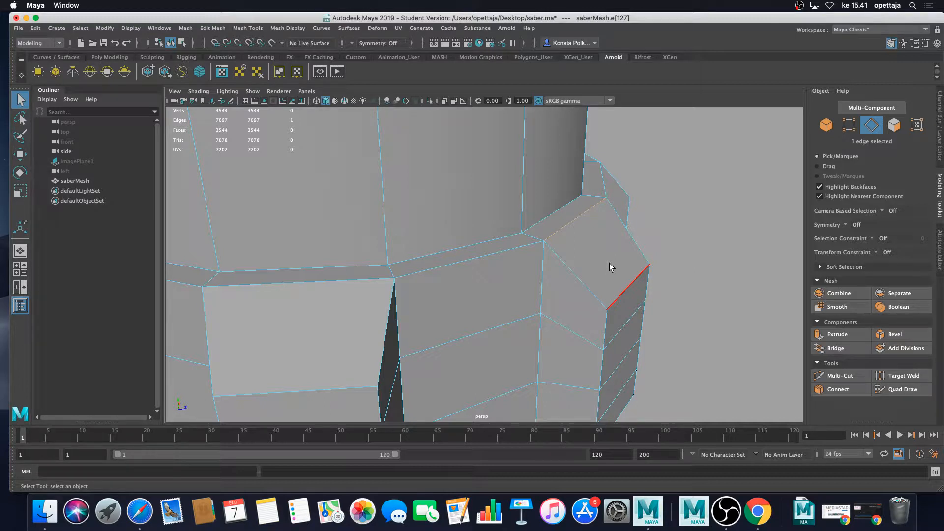
- Select the first seven outer edges around the pommel's upper rim one by one, just outside the neck
left_click(500, 249)
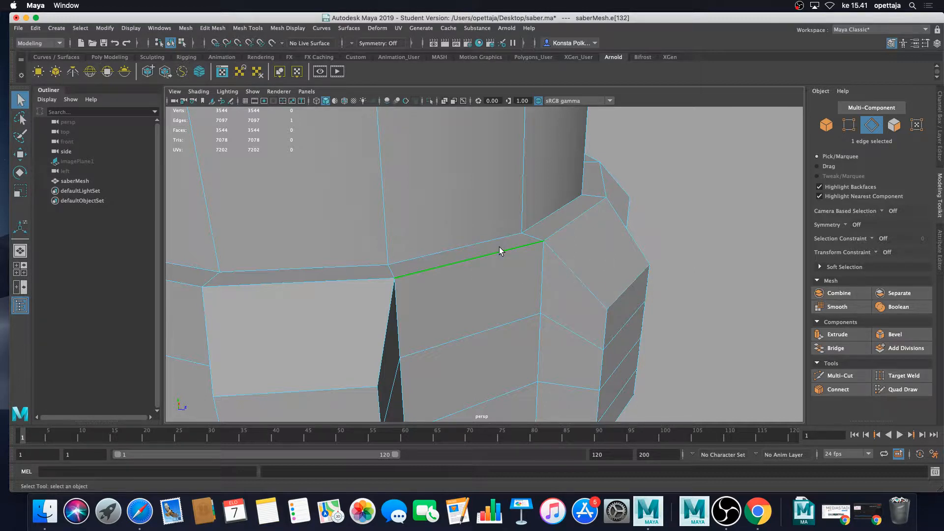
scroll(540, 255, "down", 4)
left_click(533, 245, "shift")
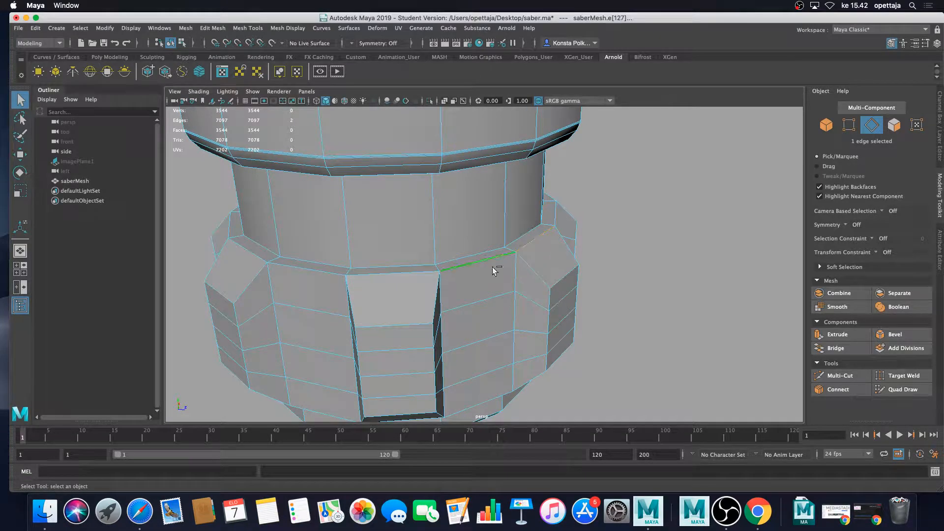
left_click(416, 273, "shift")
left_click_drag(545, 263, 358, 261, "alt")
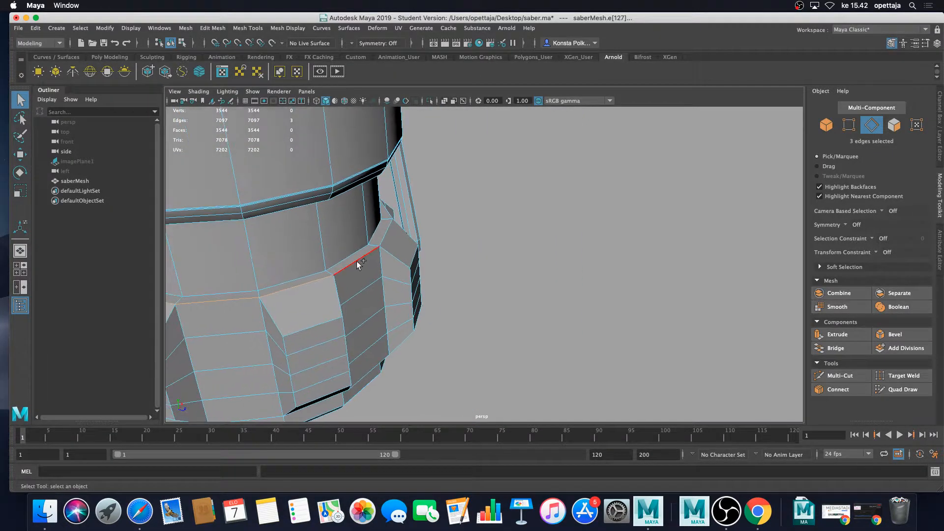
left_click(389, 228, "shift")
left_click_drag(444, 246, 337, 265, "alt")
middle_click_drag(337, 265, 463, 282, "alt")
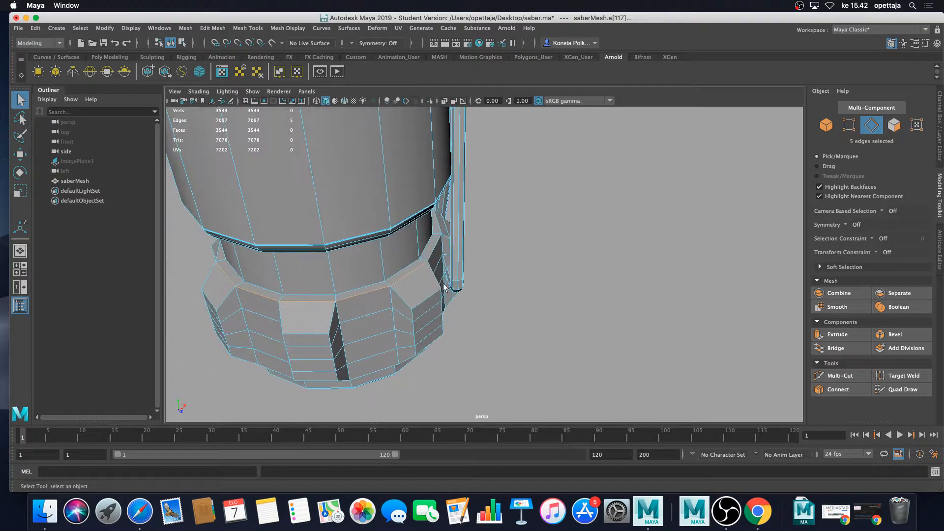
left_click(436, 248, "shift")
left_click(439, 229, "shift")
- Add the remaining seven outer edges of the pommel's upper rim, continuing past the hanging ring, to close the selected loop
left_click_drag(439, 229, 496, 295, "alt")
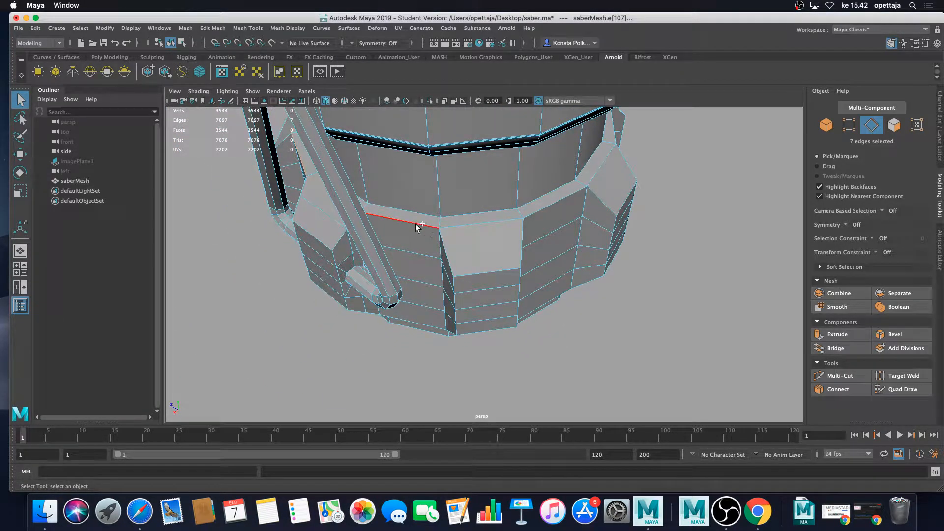
left_click(420, 226, "shift")
left_click(473, 226, "shift")
left_click_drag(543, 240, 504, 236, "alt")
left_click(515, 216, "shift")
left_click_drag(583, 238, 532, 229, "alt")
left_click(566, 224, "shift")
left_click_drag(633, 231, 538, 219, "alt")
left_click(549, 241, "shift")
left_click(611, 242, "shift")
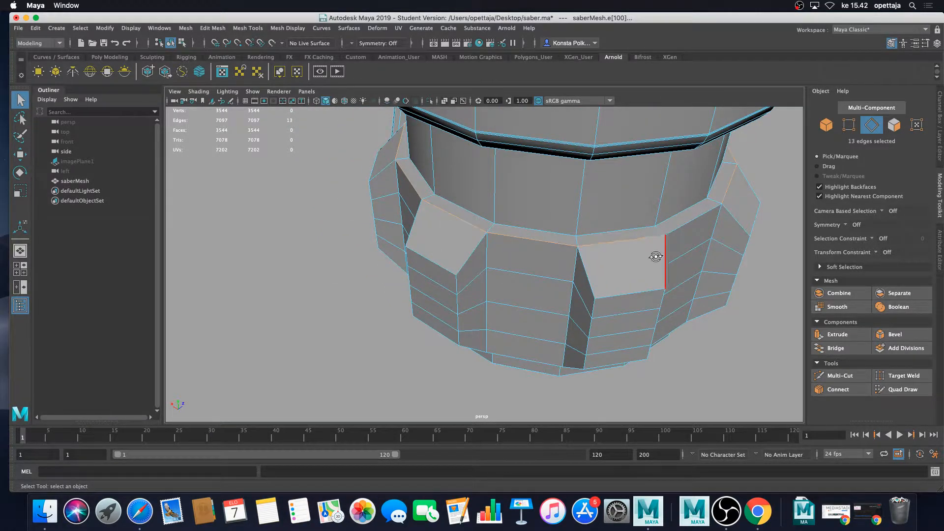
left_click_drag(655, 257, 584, 241, "alt")
left_click(584, 235, "shift")
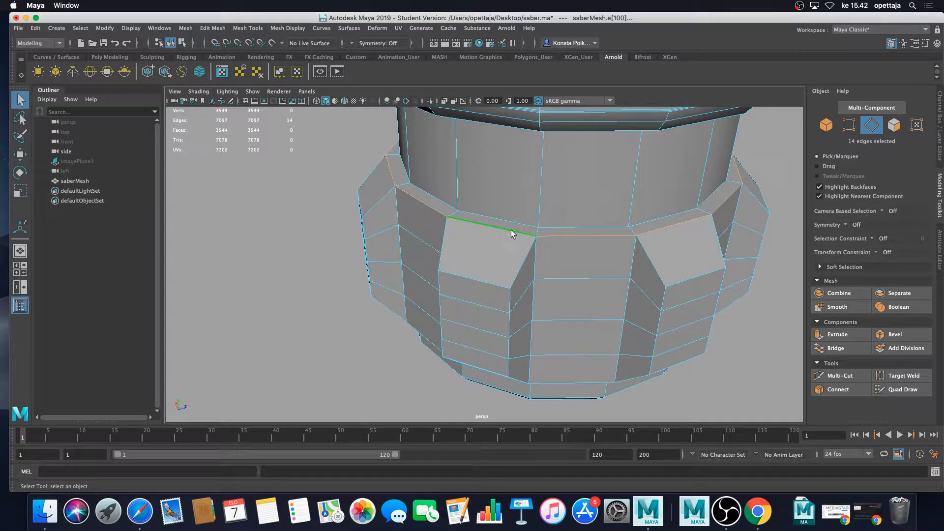
- Add the inner edge loop at the base of the neck, beside the pommel's upper rim, to the selection
left_click_drag(512, 233, 535, 199, "alt")
middle_click_drag(535, 199, 535, 230, "alt")
left_click_drag(535, 230, 531, 344, "alt")
double_click(534, 345, "shift")
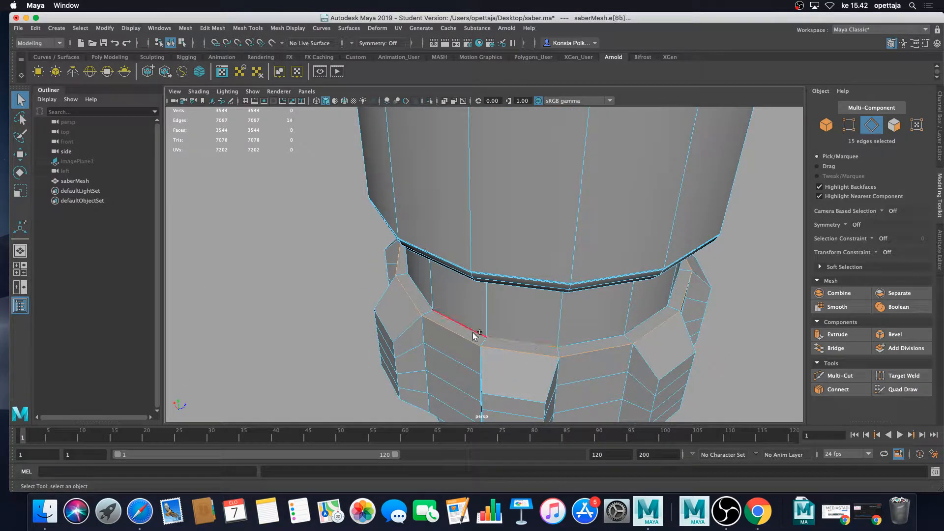
key("f")
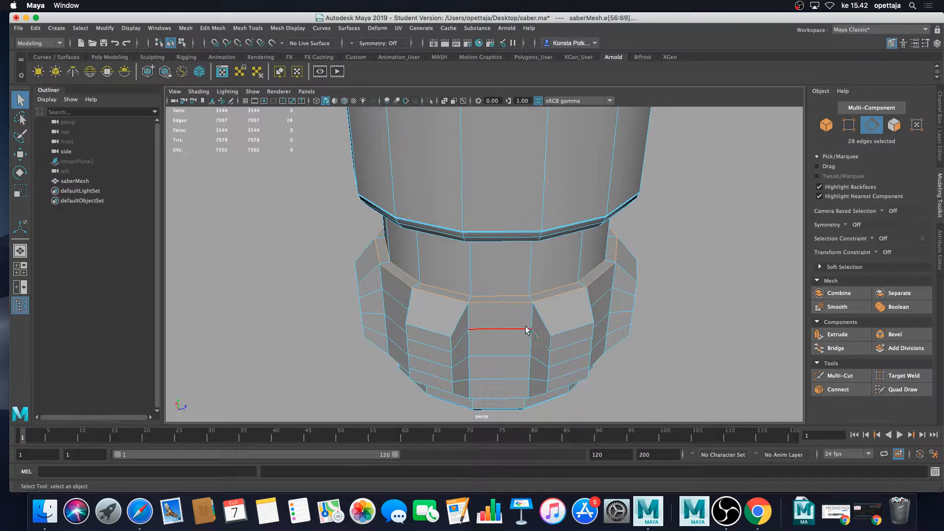
- Add the inner edge loop beneath the pommel's raised blocks and the first seven outer edges of its lower rim to the selection
left_click_drag(497, 329, 504, 278, "alt")
scroll(502, 280, "up", 2)
left_click(463, 245, "shift")
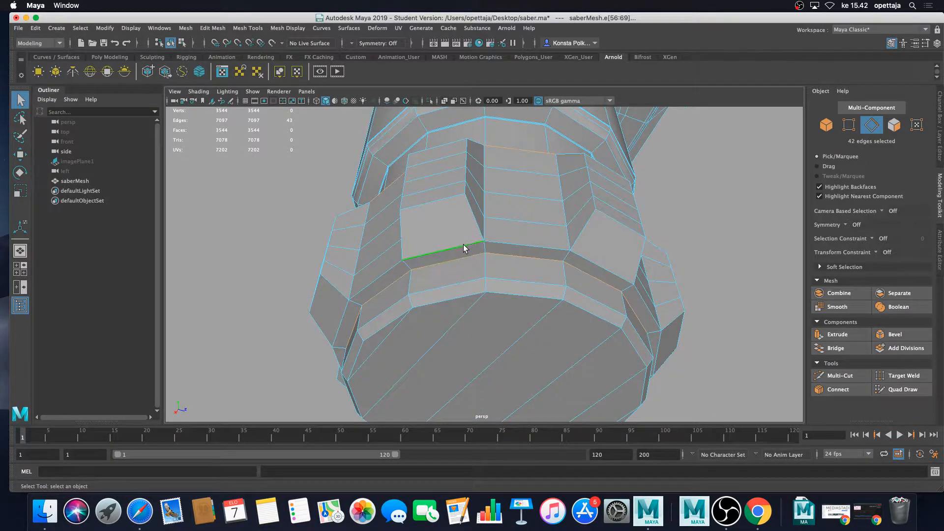
left_click(606, 261, "shift")
left_click_drag(658, 279, 497, 260, "alt")
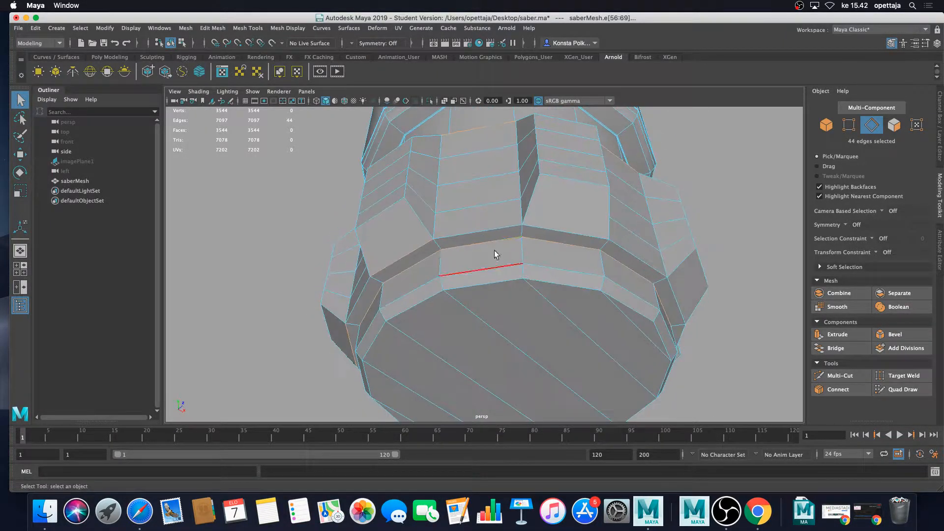
left_click(477, 234, "shift")
left_click(554, 228, "shift")
left_click_drag(555, 227, 506, 218, "alt")
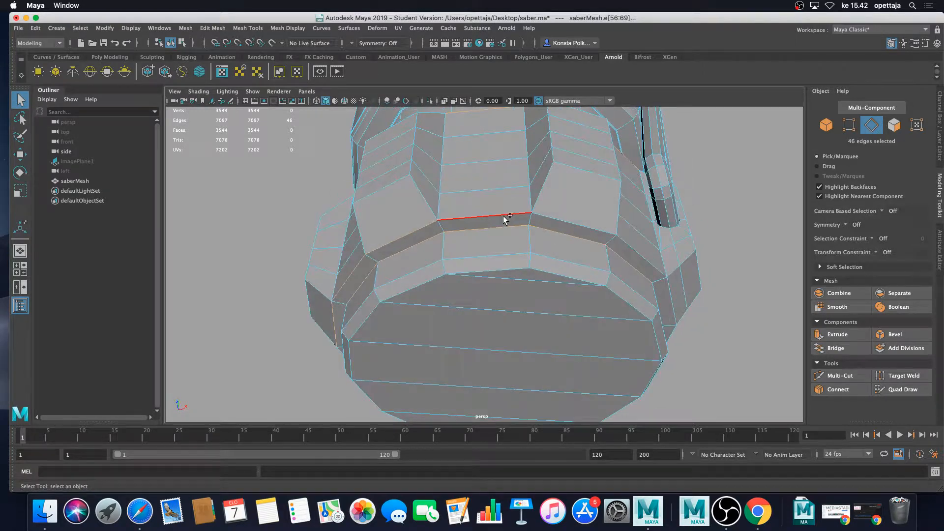
left_click(505, 220, "shift")
left_click(559, 221, "shift")
left_click(632, 242, "shift")
- Add the remaining outer edges around the pommel's lower rim, beneath the raised blocks, to the selection
left_click_drag(632, 243, 554, 219, "alt")
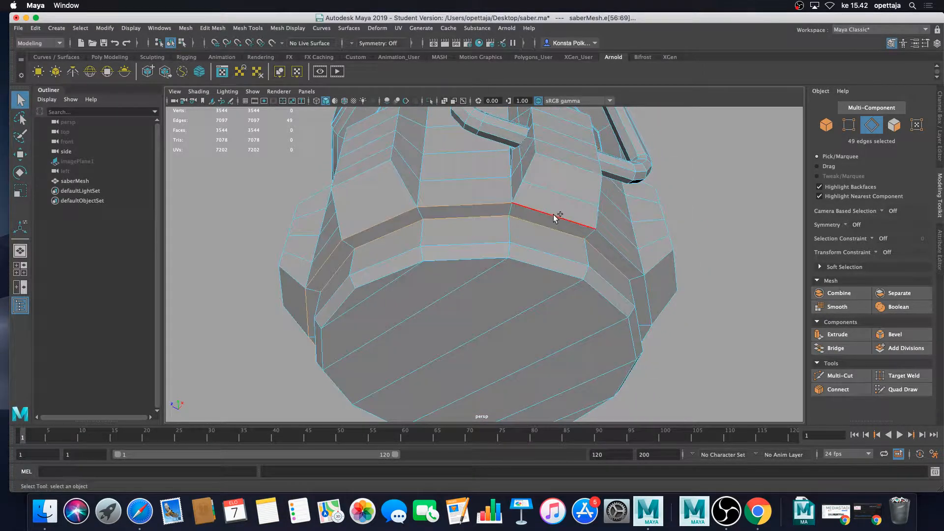
left_click(554, 218, "shift")
left_click_drag(628, 264, 432, 179, "alt")
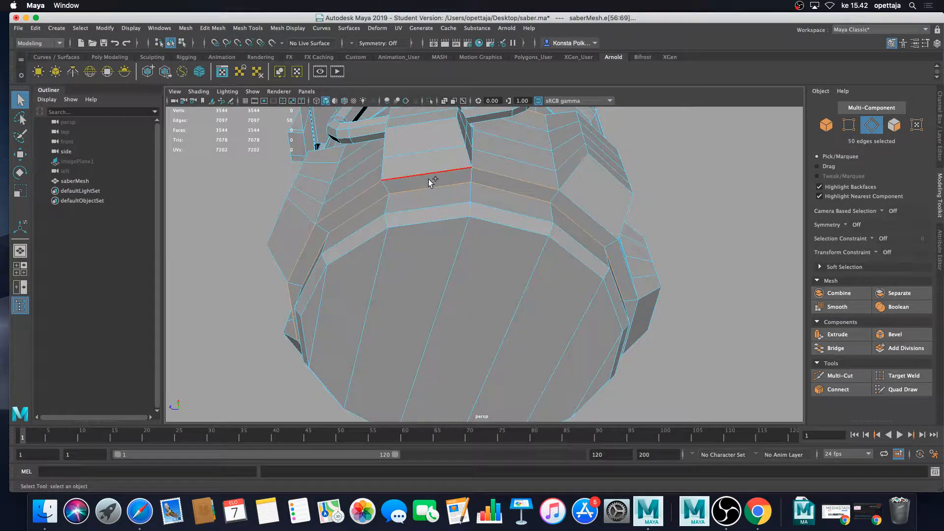
left_click(595, 206, "shift")
left_click_drag(616, 217, 593, 228, "alt")
left_click(555, 224, "shift")
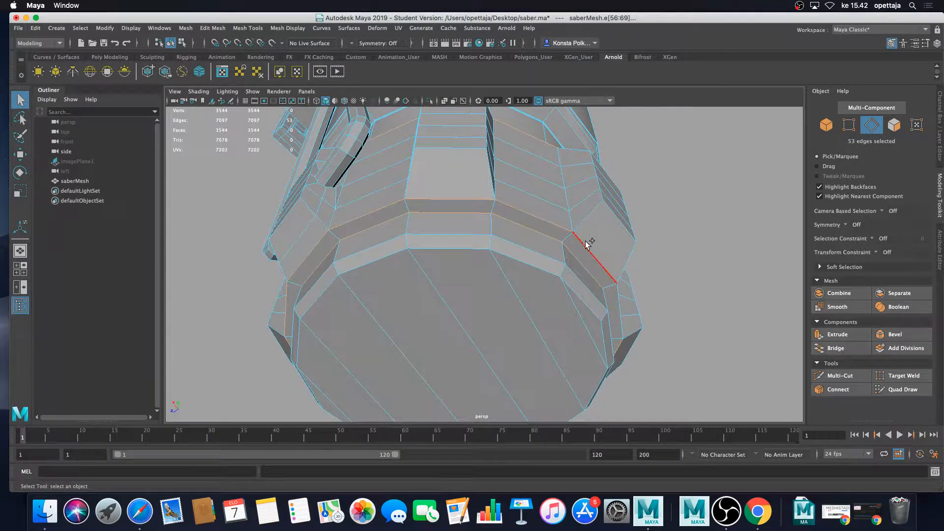
left_click(587, 245, "shift")
left_click_drag(630, 256, 560, 236, "alt")
left_click(569, 246, "shift")
left_click_drag(620, 250, 519, 237, "alt")
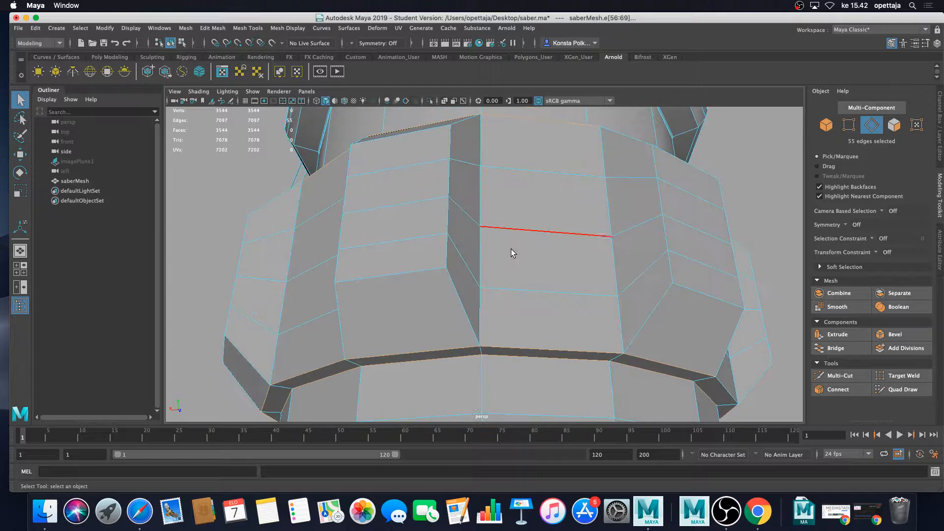
- Add the upper slanted corners and the front-face outline edges of the first raised pommel block to the edge selection
left_click(474, 334, "shift")
left_click(447, 251, "shift")
left_click(464, 125, "shift")
left_click_drag(407, 171, 470, 199, "alt")
left_click(486, 212, "shift")
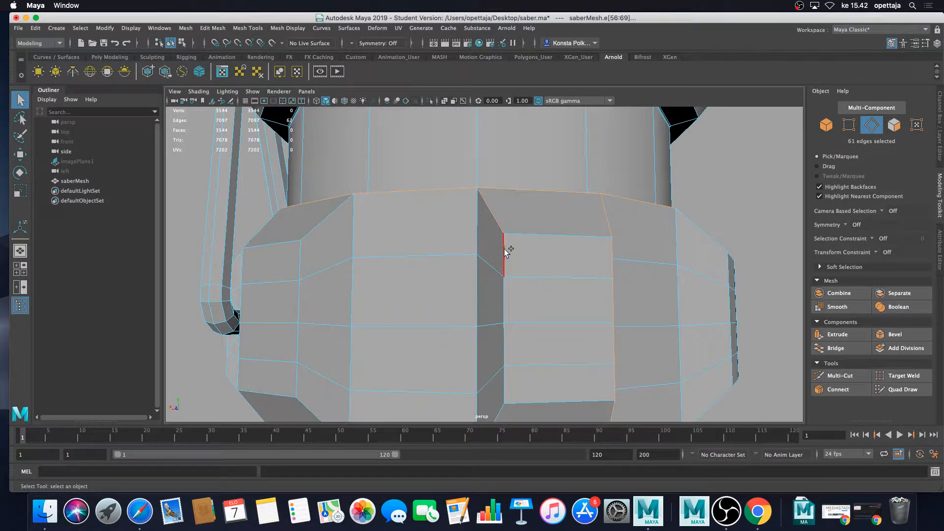
left_click(503, 247, "shift")
left_click(503, 299, "shift")
left_click(526, 235, "shift")
left_click(534, 395, "shift")
- Add the first block's remaining lower slanted corner and the vertical edges along one side of its base to the selection
middle_click_drag(523, 363, 535, 280, "alt")
left_click(525, 267, "shift")
left_click(520, 307, "shift")
left_click_drag(492, 338, 541, 308, "alt")
left_click(555, 315, "shift")
left_click(527, 320, "shift")
left_click(527, 256, "shift")
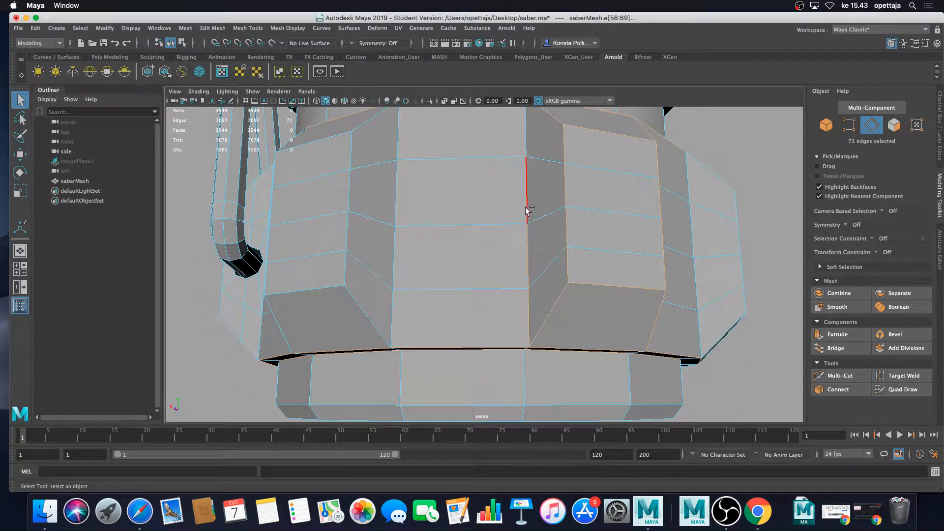
left_click(527, 207, "shift")
left_click(526, 136, "shift")
scroll(461, 223, "down", 3)
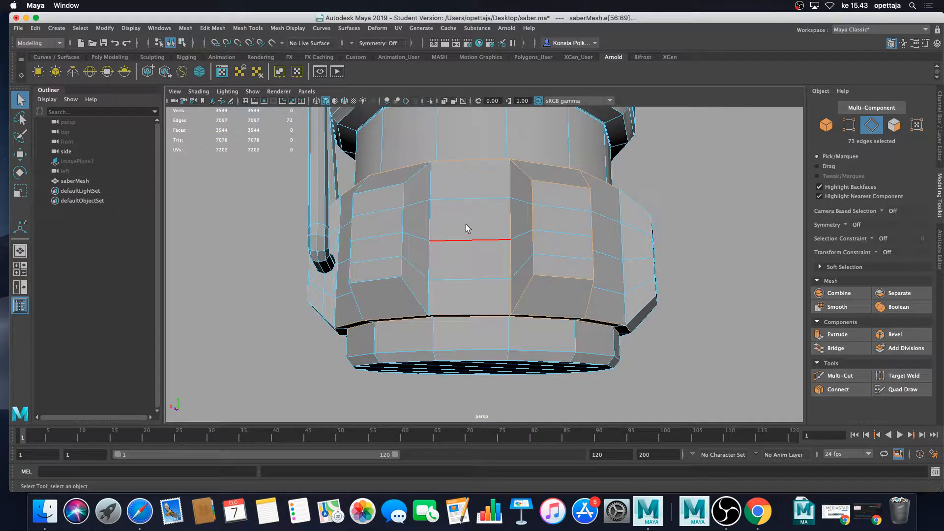
- Add the near-side base edges, near front vertical edges and upper edges of the second raised block to the selection
left_click_drag(455, 226, 462, 230, "alt")
left_click(445, 195, "shift")
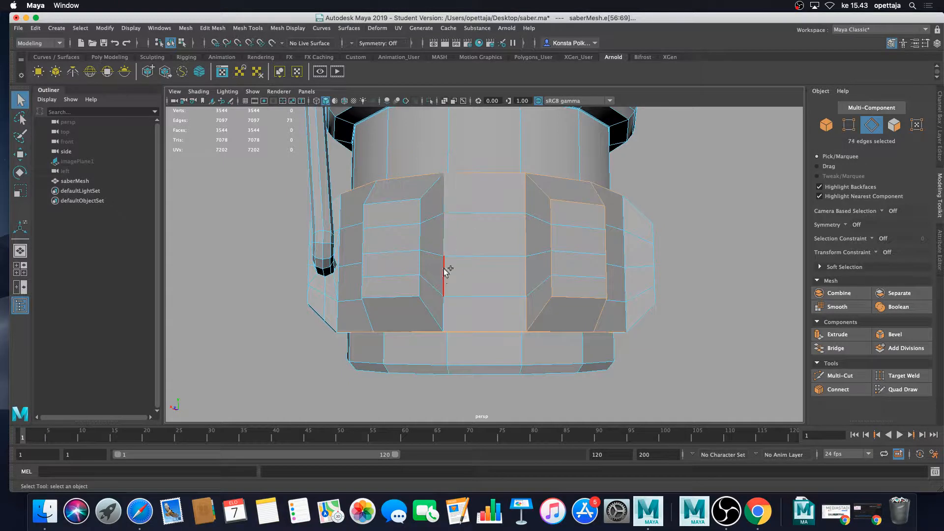
left_click(445, 282, "shift")
left_click(420, 285, "shift")
left_click(421, 261, "shift")
left_click(421, 237, "shift")
left_click(420, 211, "shift")
left_click_drag(392, 208, 423, 226, "alt")
left_click(444, 215, "shift")
left_click(445, 237, "shift")
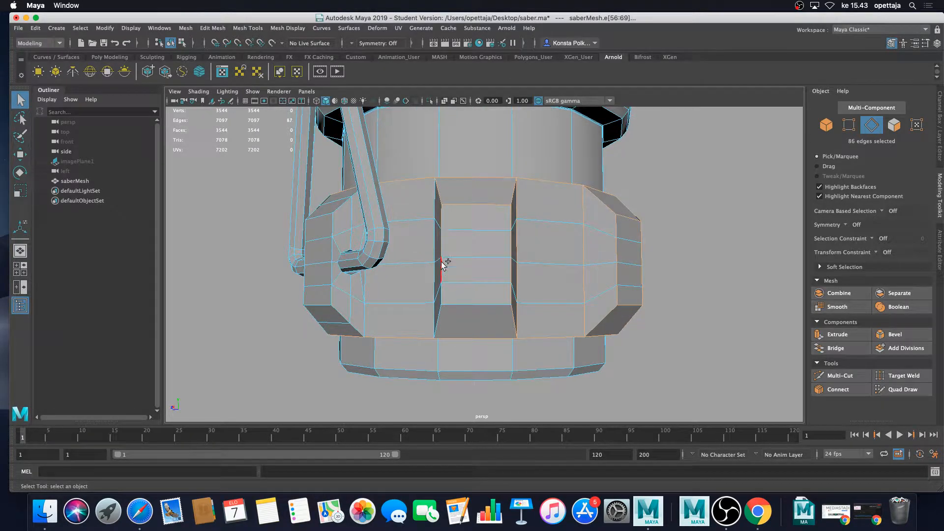
- Complete the second block's selection with its far front vertical edges, lower front edge, lower corner and far base edges
left_click(444, 263, "shift")
left_click(447, 297, "shift")
left_click(462, 304, "shift")
left_click_drag(474, 310, 516, 309, "alt")
left_click(500, 316, "shift")
left_click(488, 315, "shift")
left_click(501, 316, "shift")
left_click(505, 279, "shift")
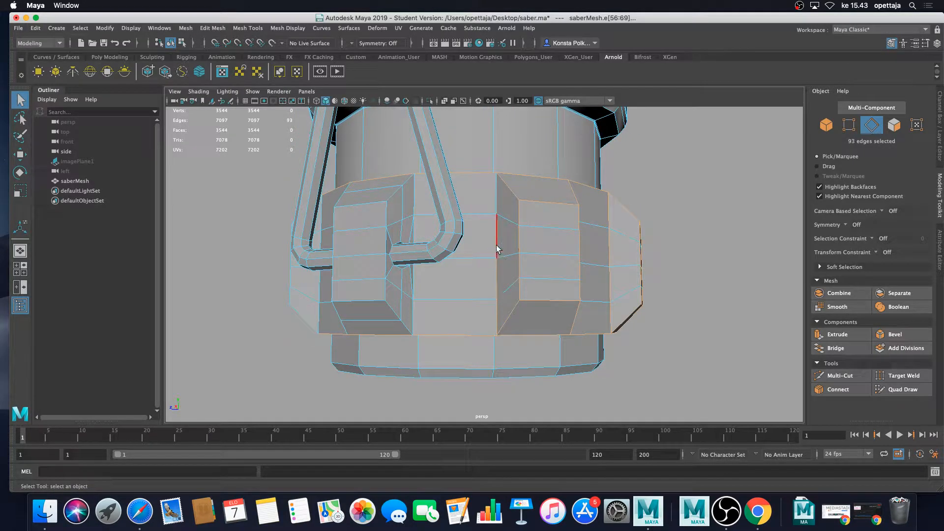
left_click(497, 243, "shift")
left_click(499, 200, "shift")
- Add the near-side base edges, lower corner and near front vertical edges of the raised block holding the hanging ring
left_click_drag(460, 257, 439, 206, "alt")
left_click(434, 205, "shift")
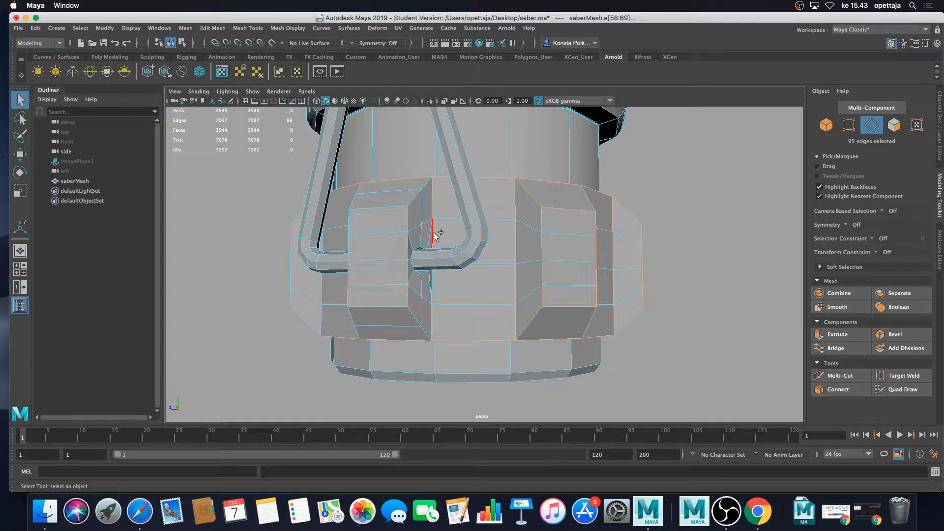
left_click(434, 234, "shift")
left_click_drag(436, 246, 395, 237, "alt")
left_click(396, 240, "shift")
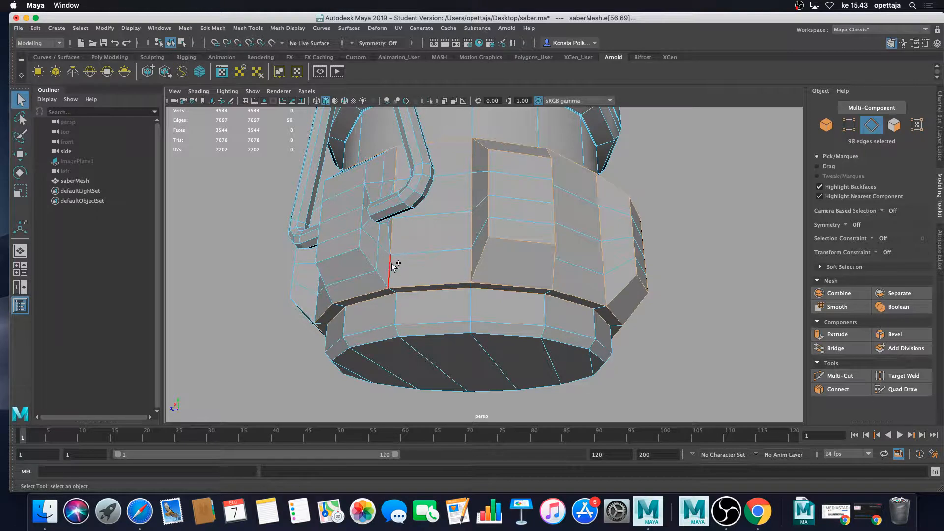
left_click(385, 283, "shift")
left_click(364, 261, "shift")
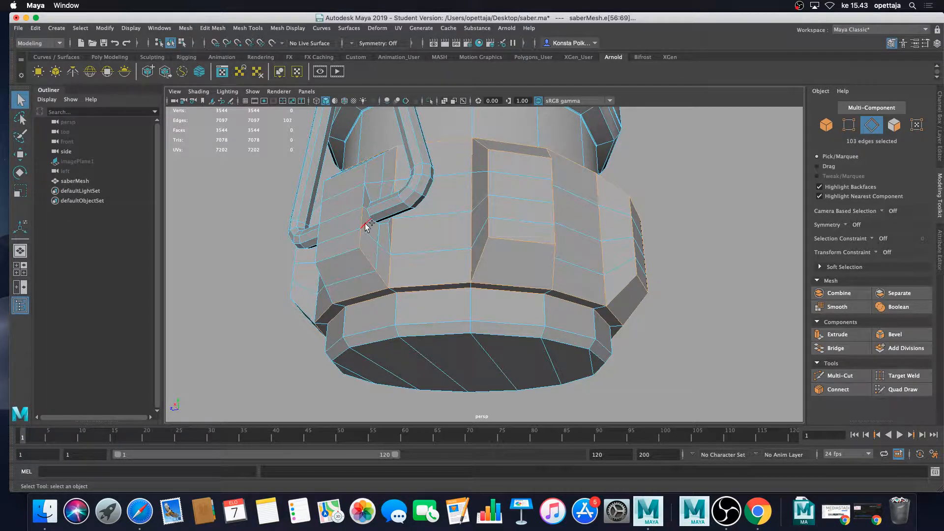
left_click(362, 202, "shift")
- Add the ring block's upper corners, upper and lower front edges, far front vertical edges and far lower corner to the selection
left_click_drag(375, 172, 408, 202, "alt")
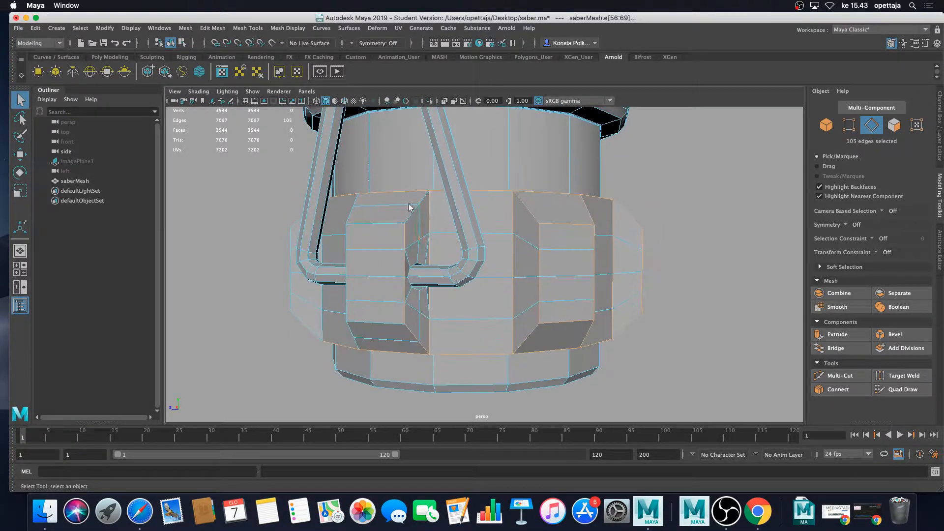
left_click(409, 210, "shift")
left_click(421, 197, "shift")
left_click(388, 225, "shift")
left_click_drag(368, 236, 416, 242, "alt")
left_click(475, 229, "shift")
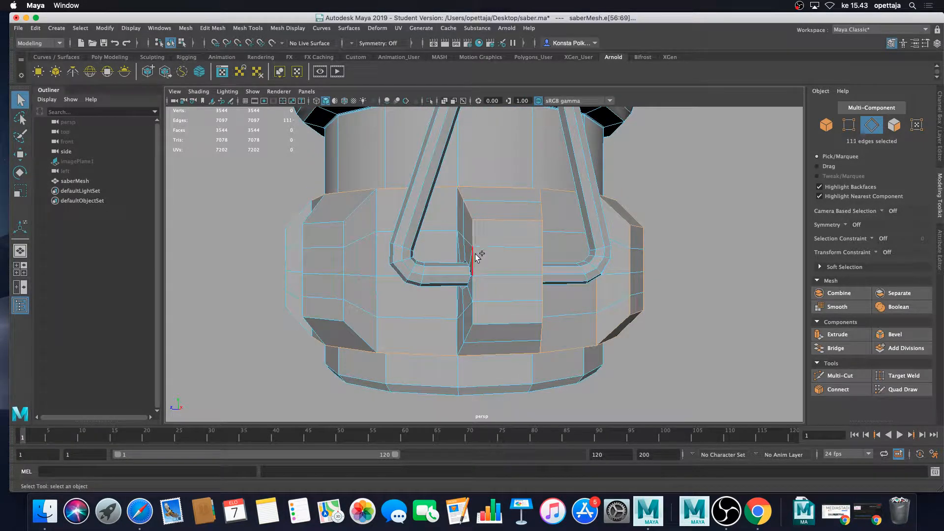
left_click(475, 254, "shift")
left_click(476, 310, "shift")
left_click(482, 325, "shift")
left_click(462, 350, "shift")
- Add the vertical base edges on the ring block's far side, including the short ones partly hidden behind the ring
left_click_drag(453, 332, 553, 326, "alt")
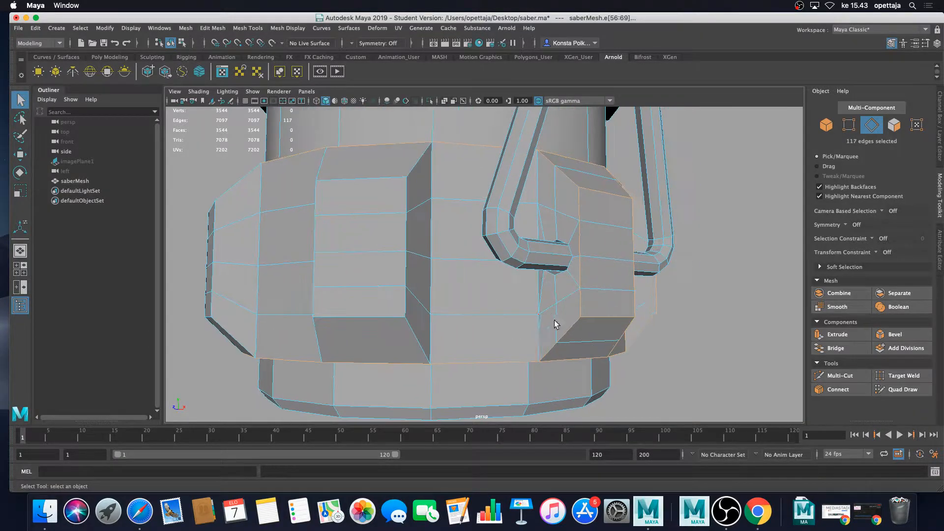
left_click(537, 279, "shift")
scroll(538, 220, "up", 5)
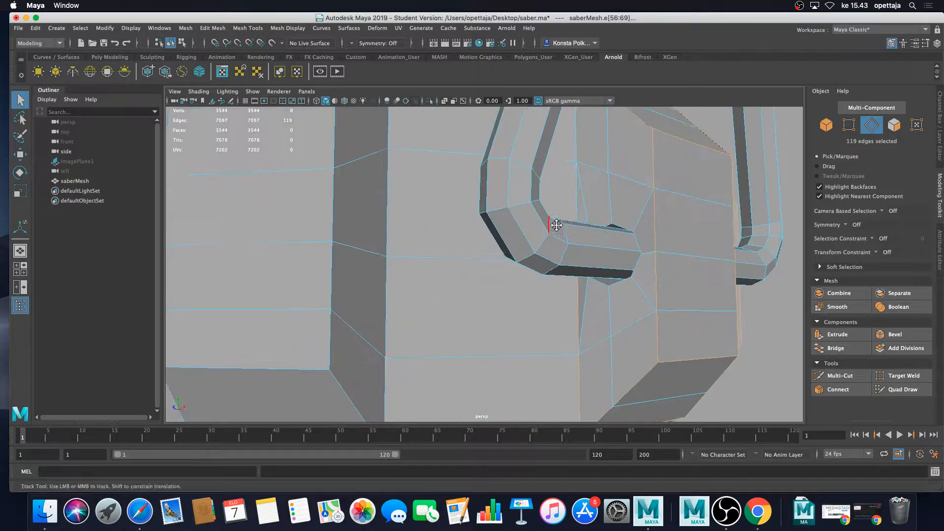
middle_click_drag(554, 225, 511, 268, "alt")
left_click(527, 227, "shift")
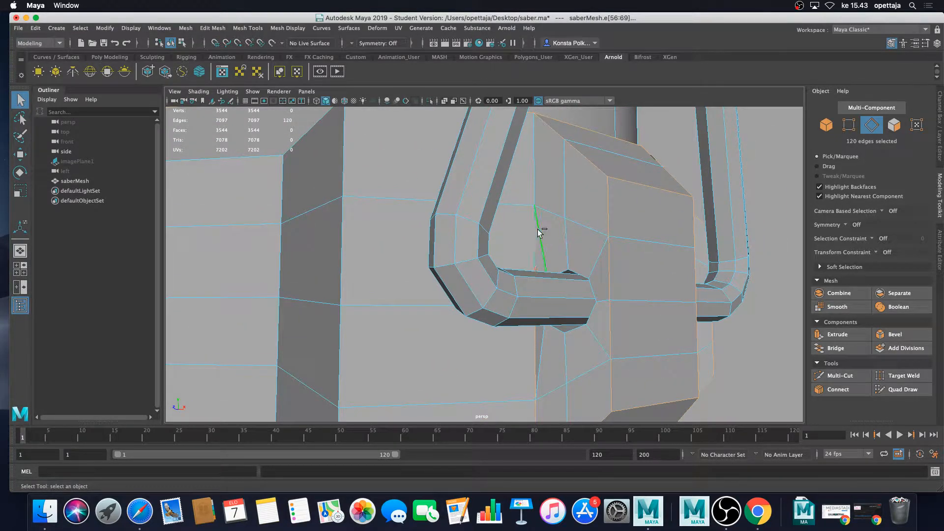
left_click(531, 225, "shift")
left_click_drag(574, 272, 634, 295, "alt")
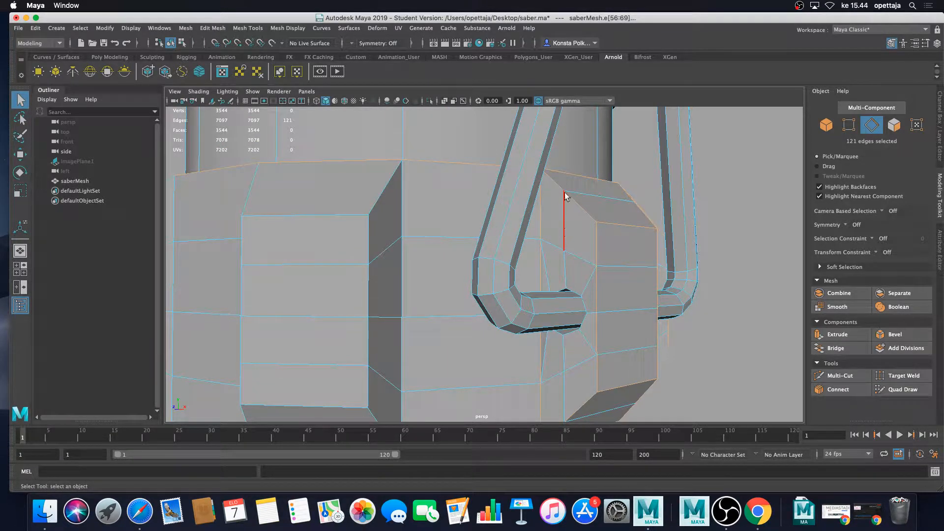
- Add the near-side base edges, near corners and near front edges of the fourth raised block, just past the ring
left_click_drag(593, 266, 491, 247, "alt")
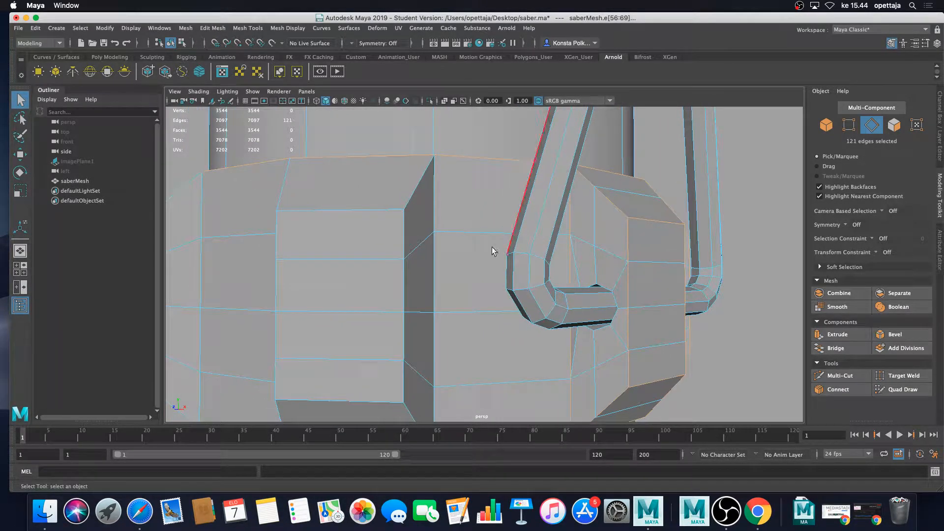
left_click(437, 203, "shift")
left_click(435, 269, "shift")
scroll(439, 305, "down", 3)
middle_click_drag(441, 315, 459, 244, "alt")
left_click_drag(459, 244, 412, 253, "alt")
left_click(413, 254, "shift")
left_click(394, 325, "shift")
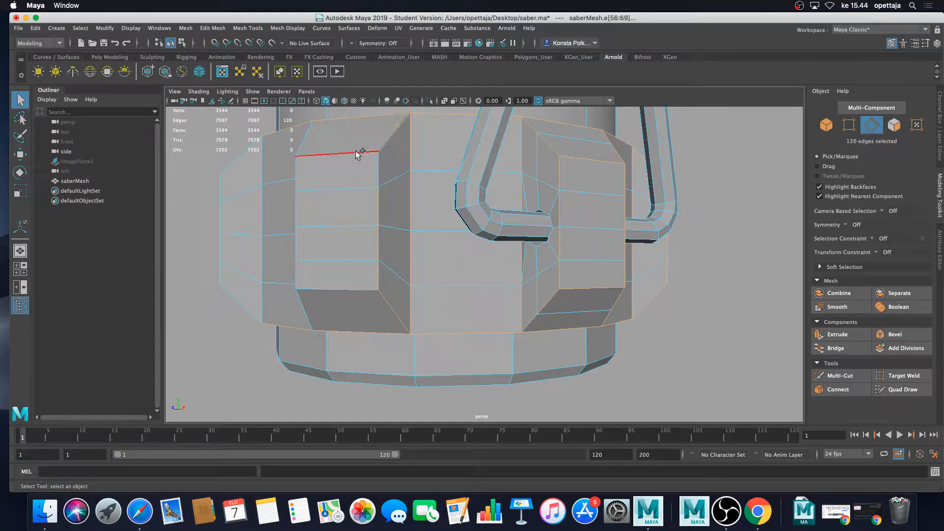
left_click_drag(338, 199, 451, 192, "alt")
- Complete the fourth block's selection with its far slanted corners, far front vertical edges, lower front edge and far base edges
left_click(494, 195, "shift")
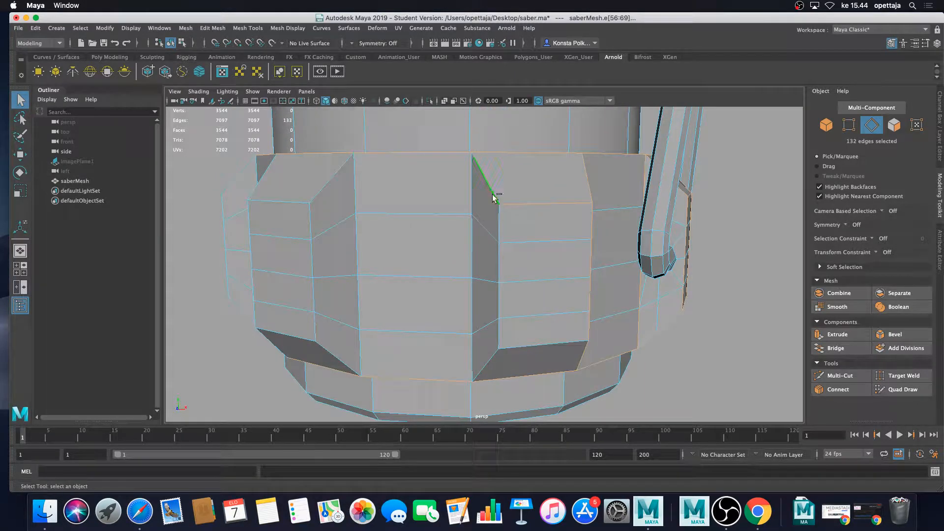
left_click(499, 226, "shift")
left_click(500, 264, "shift")
left_click(500, 298, "shift")
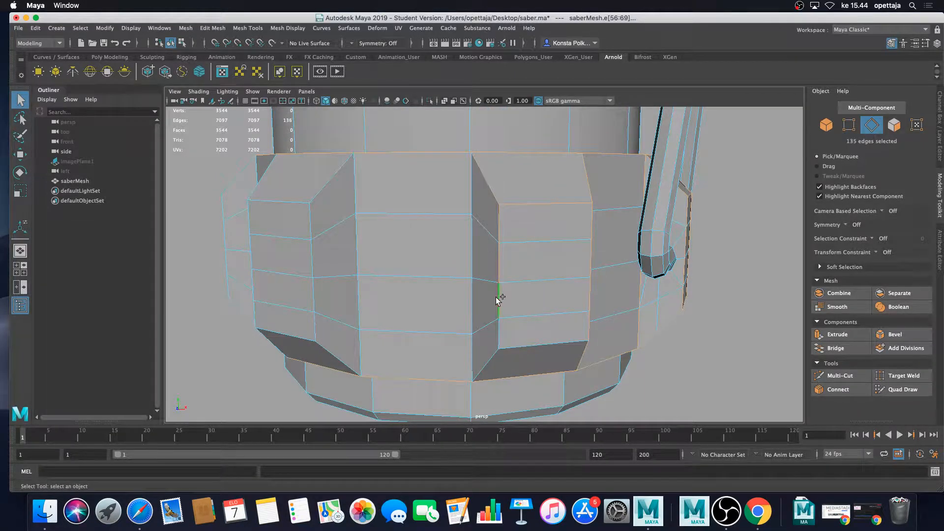
left_click(500, 334, "shift")
left_click(513, 349, "shift")
left_click_drag(512, 350, 537, 310, "alt")
left_click(530, 285, "shift")
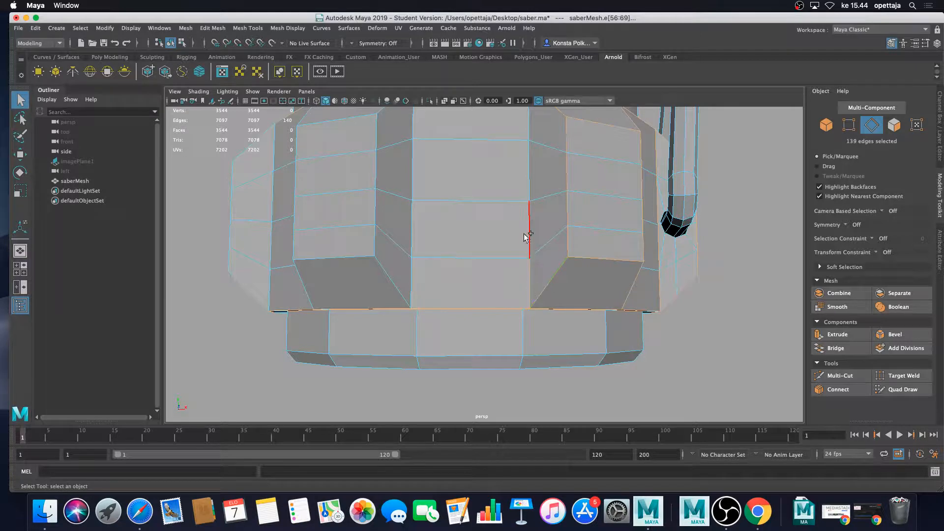
- Add the fifth block's near-side base edges, near slanted corners, near front vertical edges and upper and lower front edges
left_click_drag(498, 175, 527, 206, "alt")
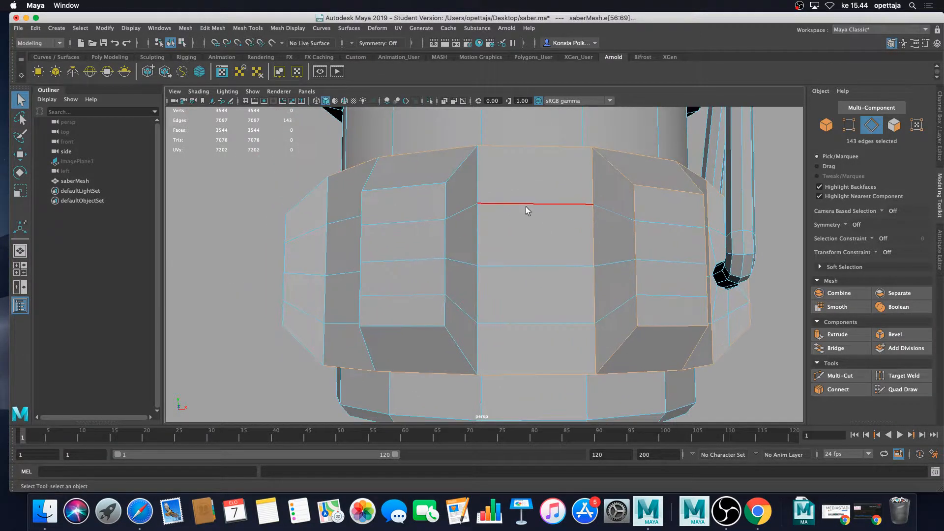
left_click(480, 249, "shift")
left_click(476, 297, "shift")
left_click(473, 345, "shift")
left_click(472, 370, "shift")
left_click(447, 240, "shift")
left_click(446, 198, "shift")
left_click(461, 169, "shift")
left_click(419, 186, "shift")
left_click(410, 326, "shift")
- Add the four vertical edges on the far side of the fifth block's front face to the selection
left_click_drag(399, 308, 550, 259, "alt")
middle_click_drag(550, 259, 523, 244, "alt")
left_click(476, 226, "shift")
left_click(473, 264, "shift")
left_click(472, 304, "shift")
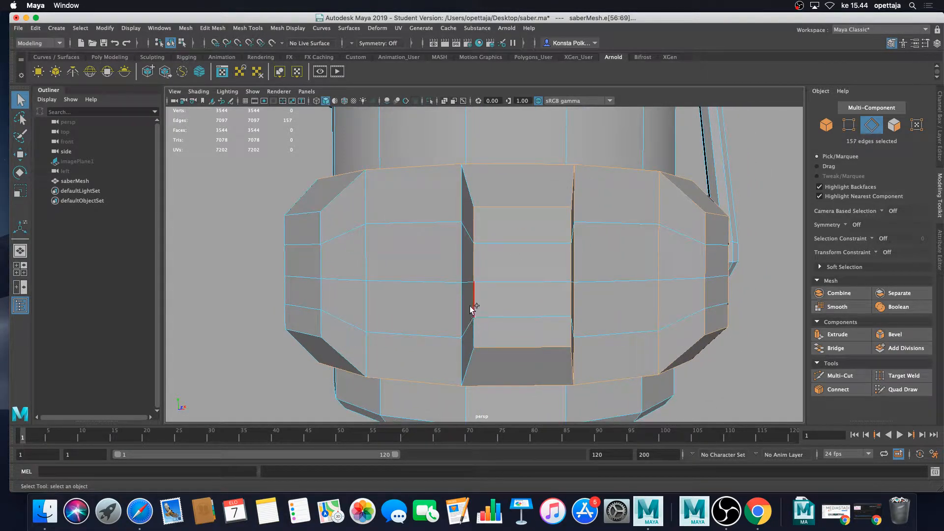
left_click(472, 328, "shift")
- Add the fifth block's far upper and lower slanted corners and its far-side vertical base edges to the selection
left_click_drag(472, 329, 551, 251, "alt")
left_click(592, 225, "shift")
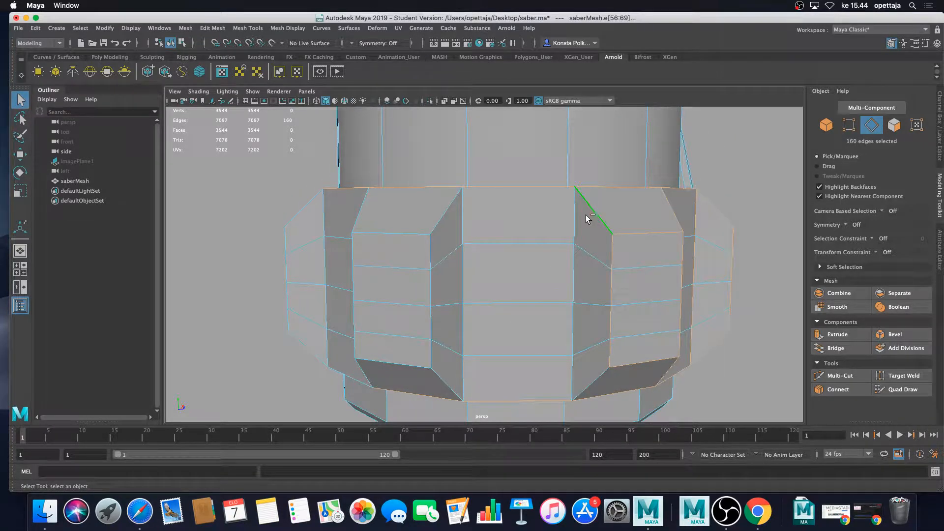
left_click(576, 206, "shift")
left_click(575, 289, "shift")
left_click(573, 322, "shift")
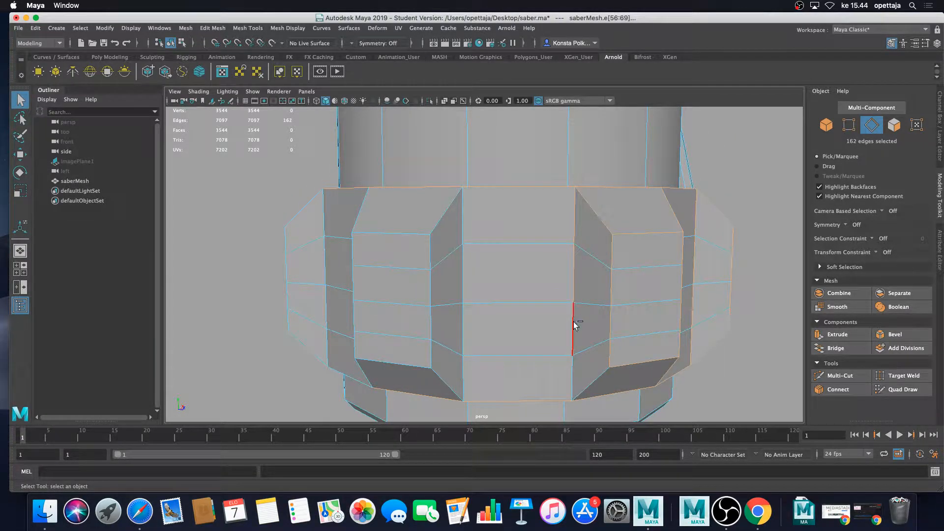
left_click(574, 379, "shift")
left_click(596, 379, "shift")
- Add the sixth raised block's front-face outline, slanted corners and vertical base edges on both sides to the selection
left_click_drag(596, 379, 564, 339, "alt")
left_click(498, 311, "shift")
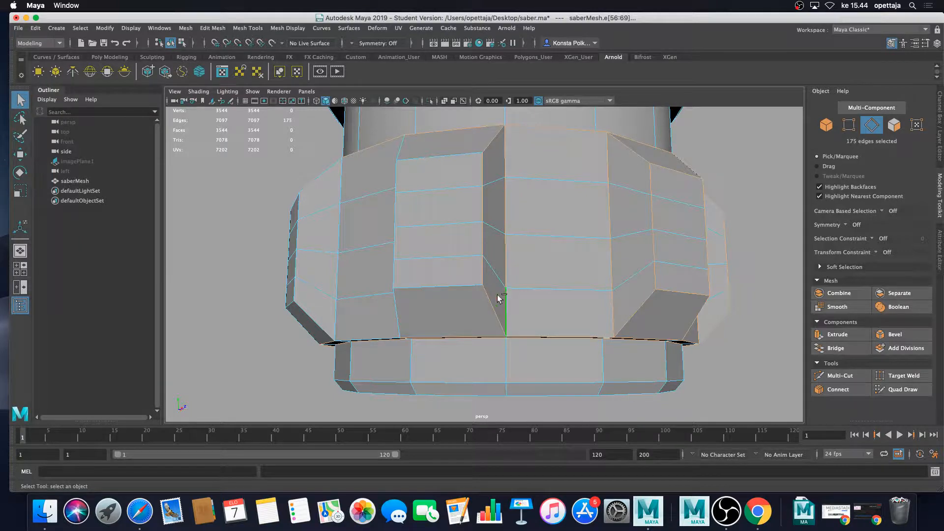
left_click(467, 256, "shift")
left_click(397, 273, "shift")
left_click(394, 244, "shift")
left_click(396, 211, "shift")
left_click(398, 177, "shift")
left_click(403, 154, "shift")
left_click(429, 225, "shift")
left_click_drag(429, 225, 488, 251, "alt")
left_click(557, 356, "shift")
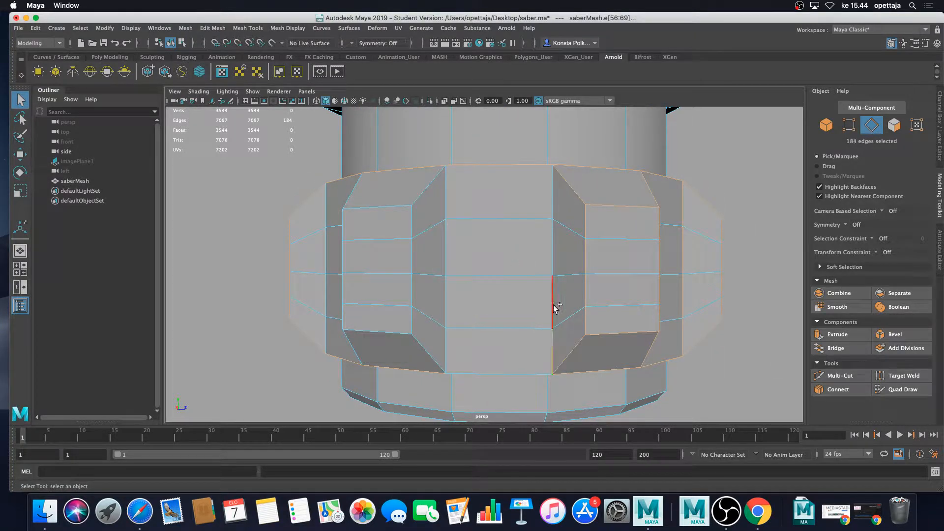
- Add the seventh block's near-side base edges, slanted corners and near front vertical edges to the selection
middle_click_drag(473, 278, 536, 254, "alt")
left_click(512, 318, "shift")
left_click(513, 281, "shift")
left_click(515, 233, "shift")
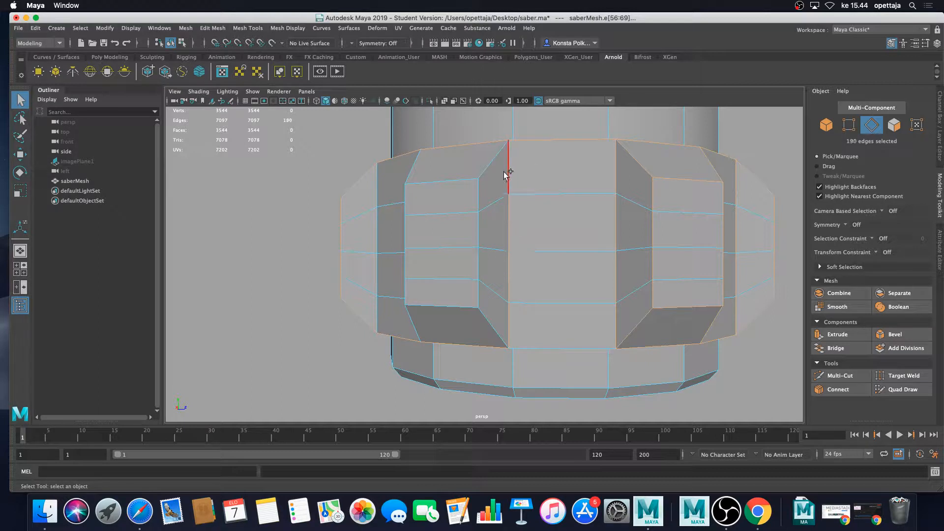
left_click(508, 171, "shift")
left_click(494, 163, "shift")
left_click(478, 289, "shift")
left_click(488, 320, "shift")
- Add the seventh block's far front vertical edges, upper and lower front edges and remaining far-side edges to the selection
left_click_drag(433, 301, 473, 298, "alt")
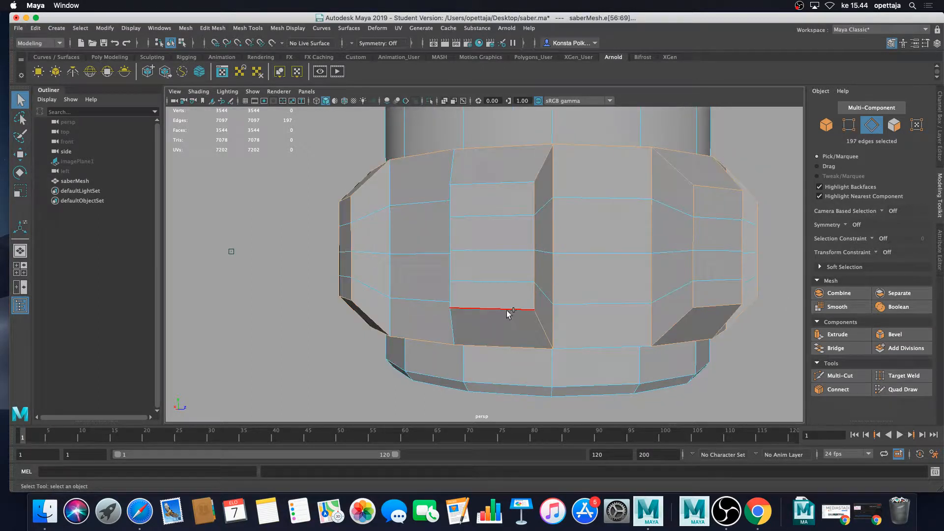
left_click(450, 268, "shift")
left_click(450, 233, "shift")
left_click(451, 202, "shift")
left_click(487, 184, "shift")
left_click(466, 217, "shift")
left_click_drag(465, 218, 627, 209, "alt")
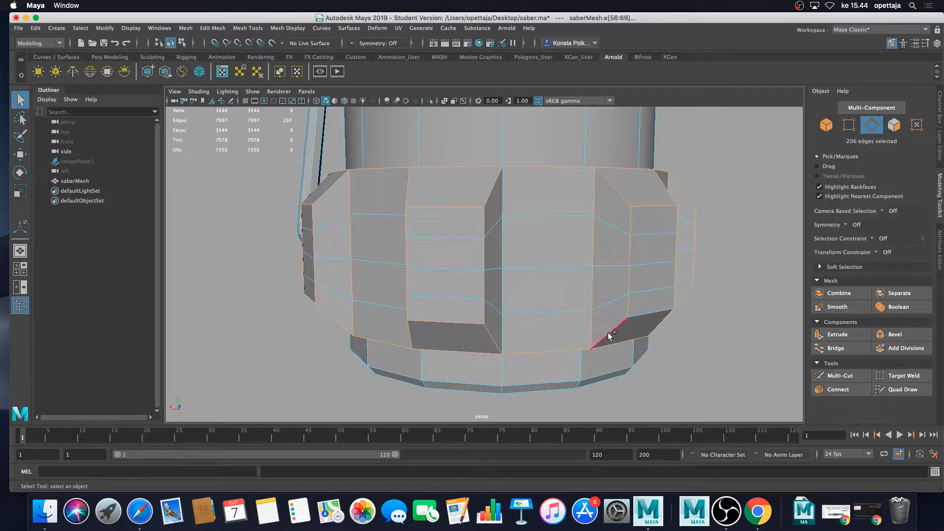
- Add the remaining vertical base edges on the unselected side of the first block, completing the ring of raised blocks
left_click_drag(640, 318, 480, 315, "alt")
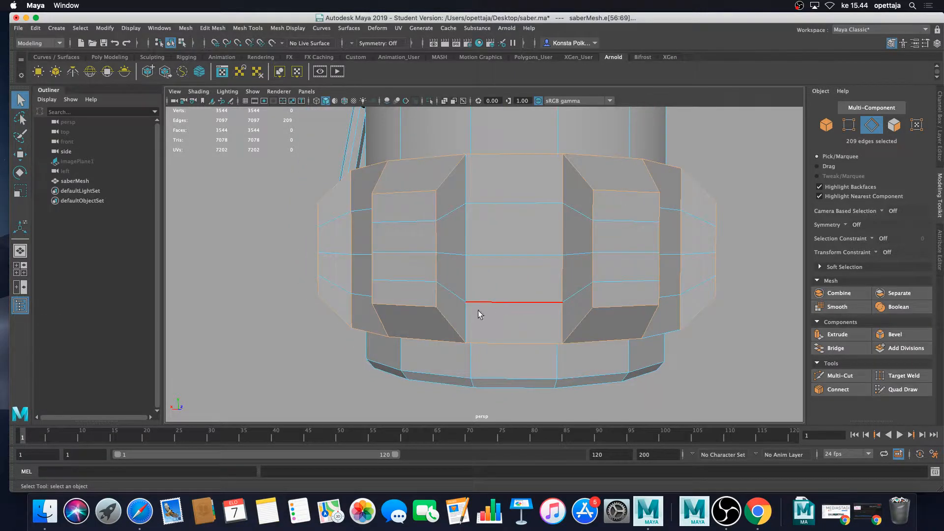
left_click(467, 284, "shift")
left_click(469, 230, "shift")
left_click(466, 185, "shift")
left_click_drag(459, 223, 495, 260, "alt")
left_click(581, 226, "shift")
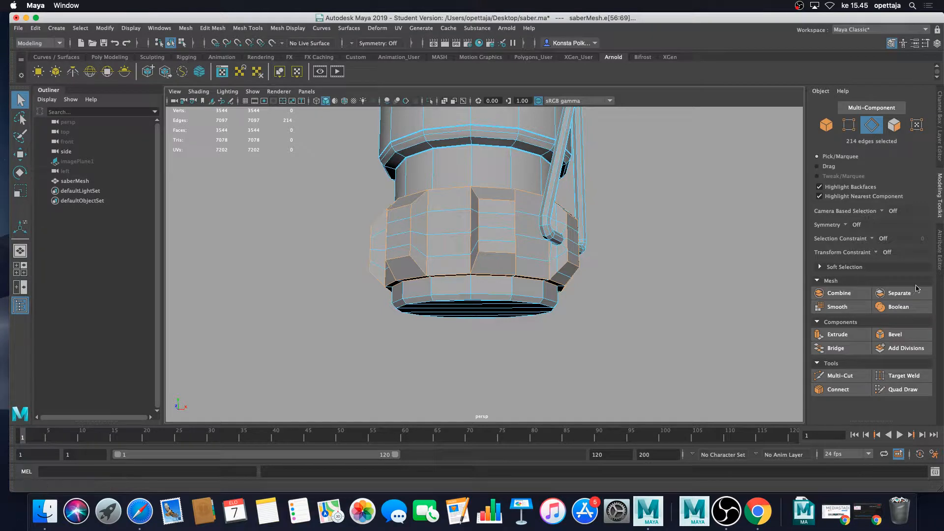
- Bevel the selected pommel edges and set the bevel to 2 segments
left_click(895, 336)
scroll(555, 319, "up", 2)
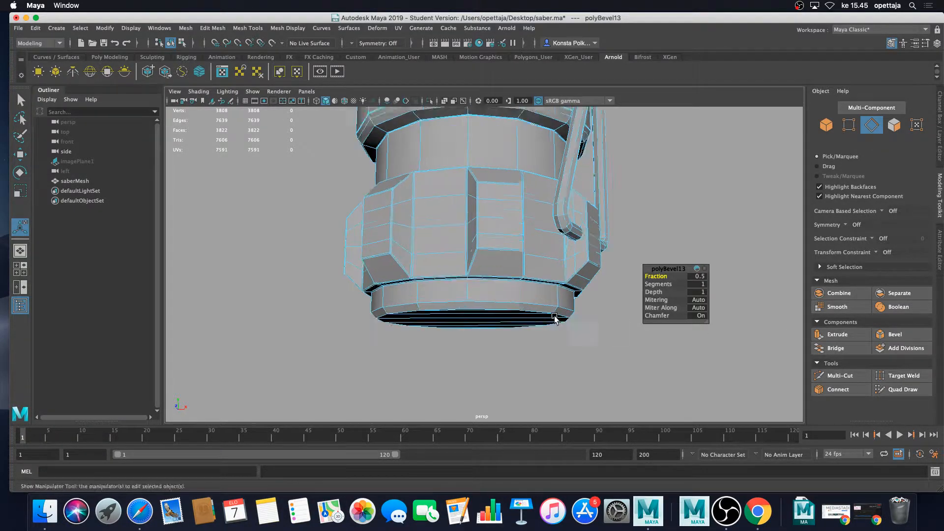
left_click_drag(555, 319, 530, 277, "alt")
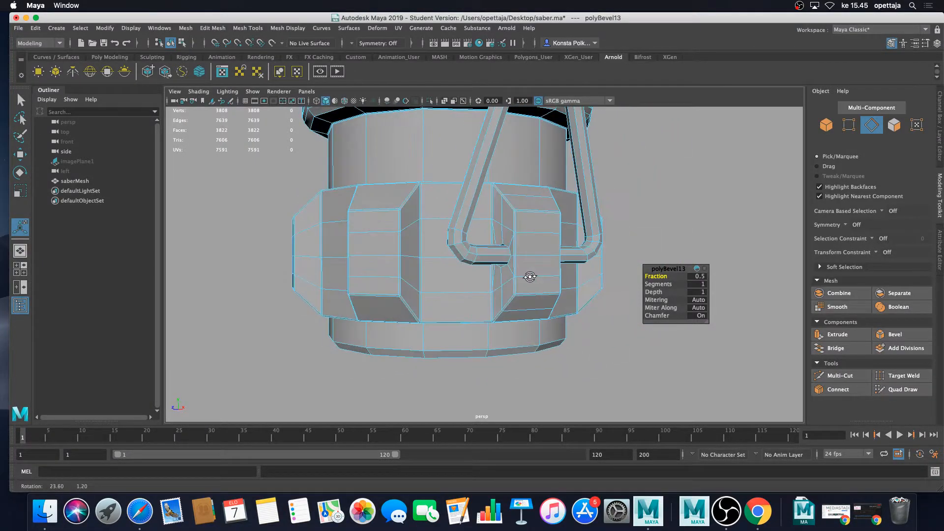
left_click(699, 284)
type("2")
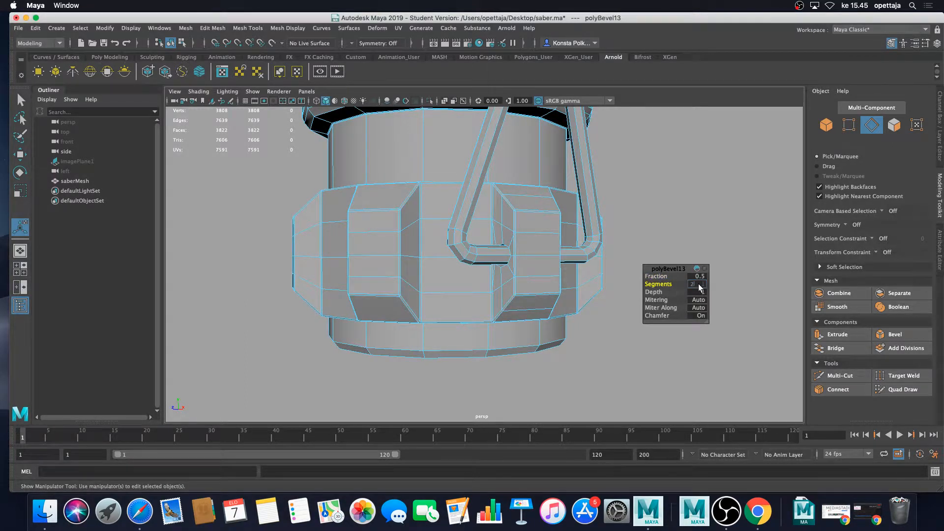
key("Return")
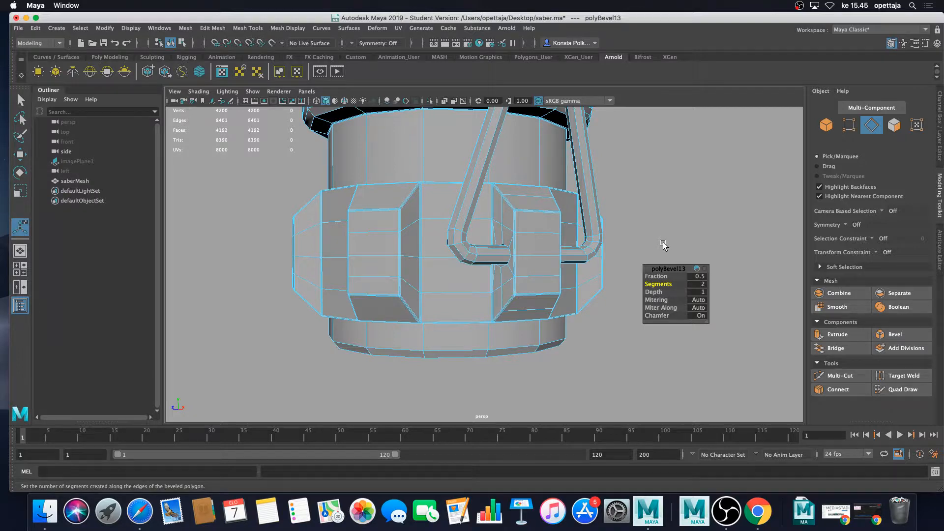
- Check the beveled pommel in smooth mesh preview from several sides in object mode
key("q")
right_click(545, 250)
right_click_drag(545, 255, 594, 237)
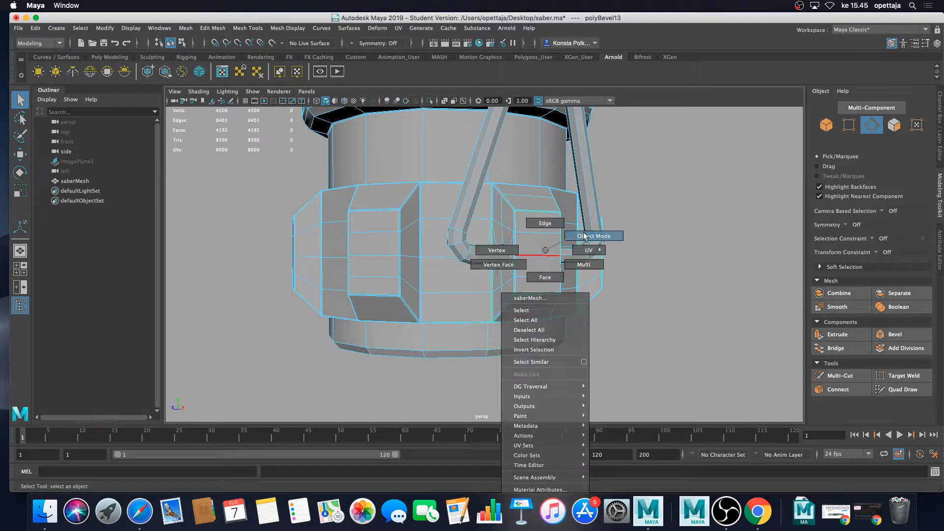
left_click(546, 270)
key("3")
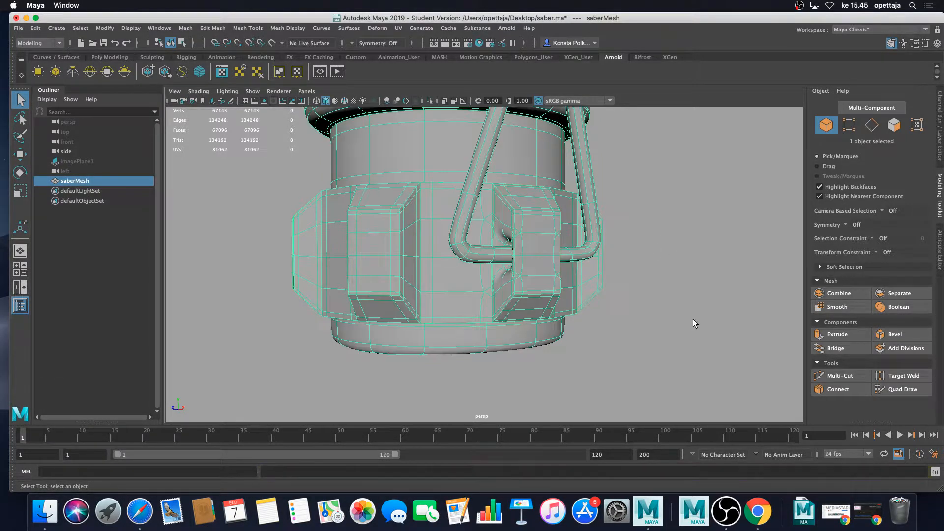
left_click(693, 321)
scroll(654, 312, "down", 5)
left_click_drag(651, 312, 510, 294, "alt")
scroll(536, 307, "down", 5)
scroll(536, 306, "down", 5)
scroll(526, 309, "up", 5)
scroll(526, 308, "down", 3)
scroll(528, 308, "up", 10)
scroll(515, 306, "down", 5)
scroll(509, 293, "up", 3)
- Return to the unsmoothed display and select the rim edge loops of both holes where the triangular ring enters the pommel block
left_click(488, 293)
key("1")
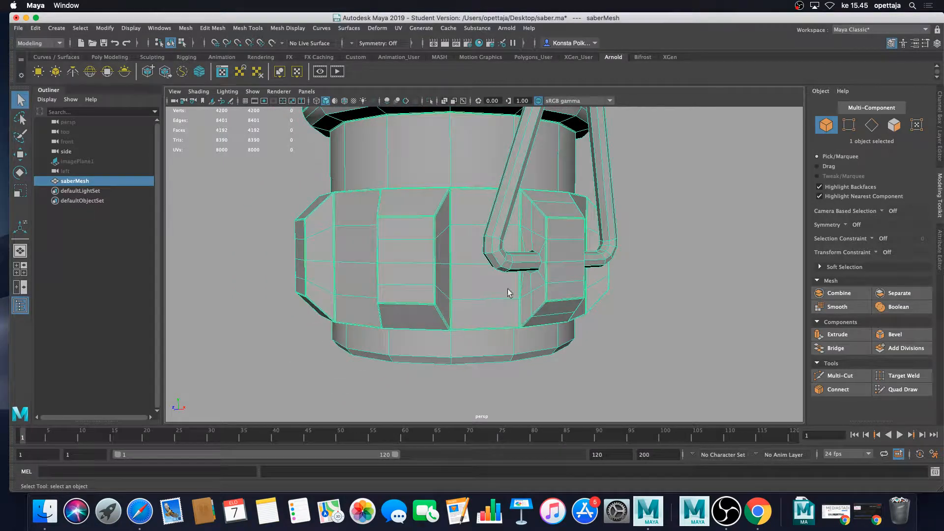
right_click_drag(554, 250, 560, 228)
scroll(541, 255, "up", 3)
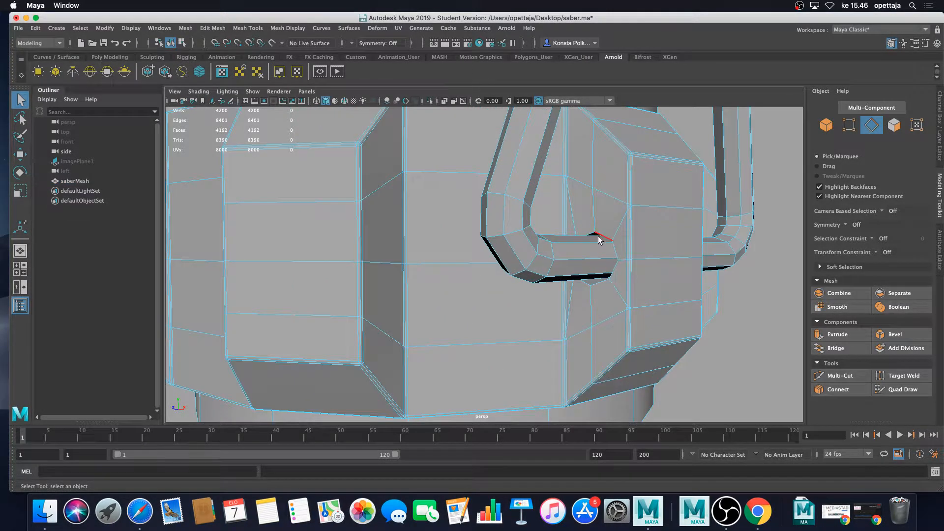
double_click(607, 258)
left_click_drag(609, 261, 586, 283, "alt")
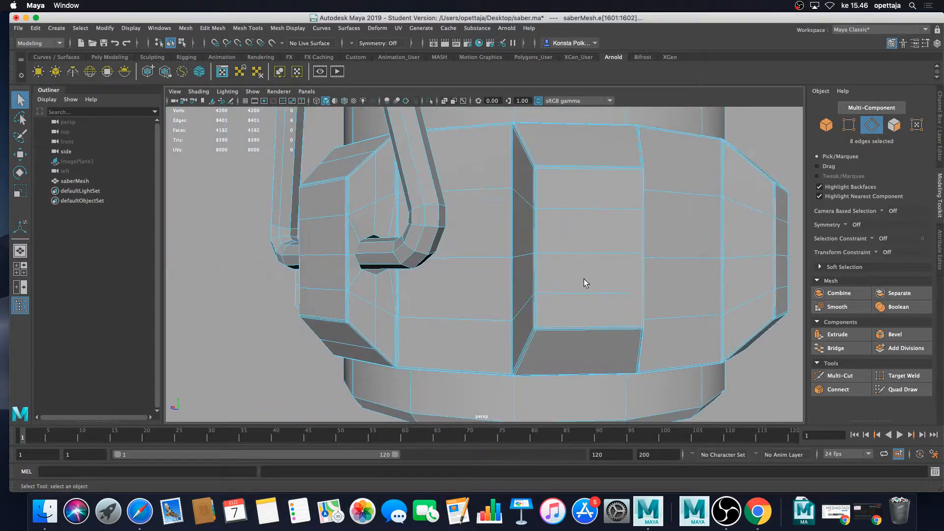
double_click(364, 237, "shift")
- Bevel the selected hole rims with fraction 0.2 and 2 segments
left_click_drag(364, 237, 623, 249, "alt")
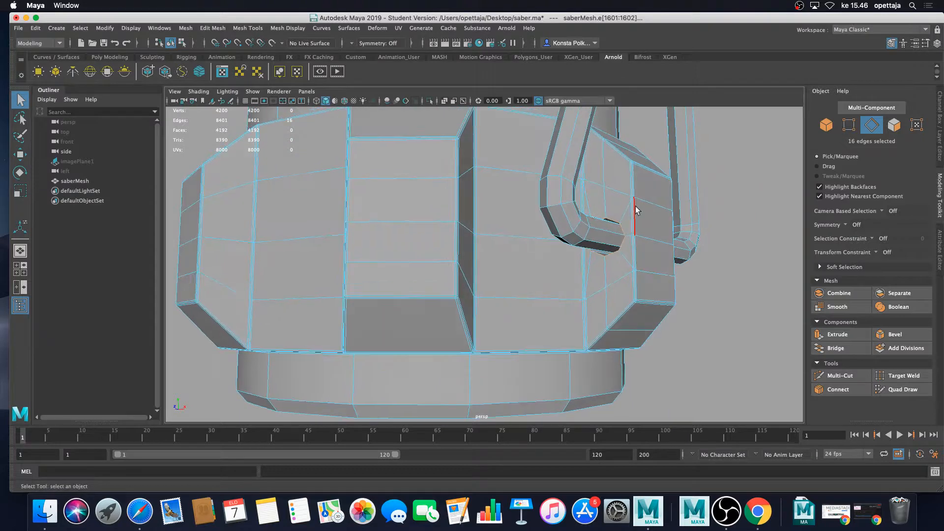
scroll(633, 284, "down", 4)
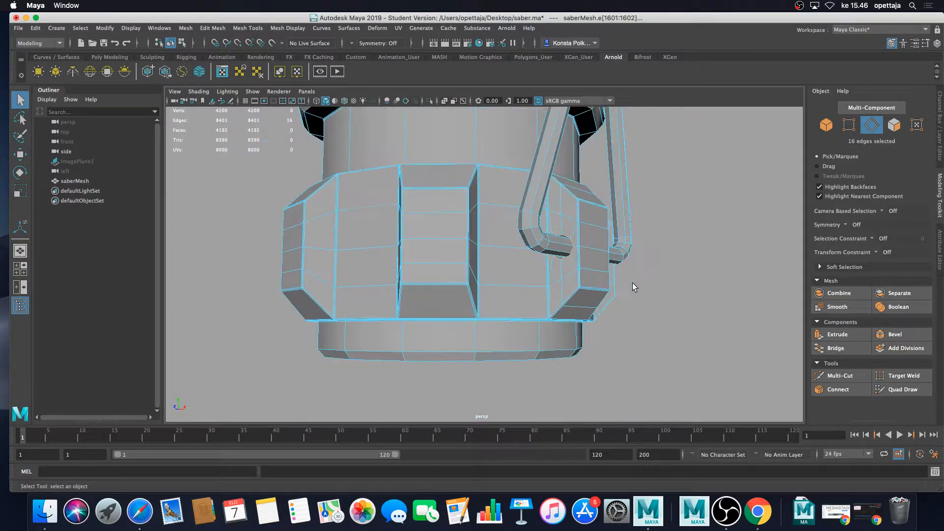
scroll(634, 284, "up", 4)
middle_click_drag(632, 258, 592, 281, "alt")
scroll(593, 284, "up", 4)
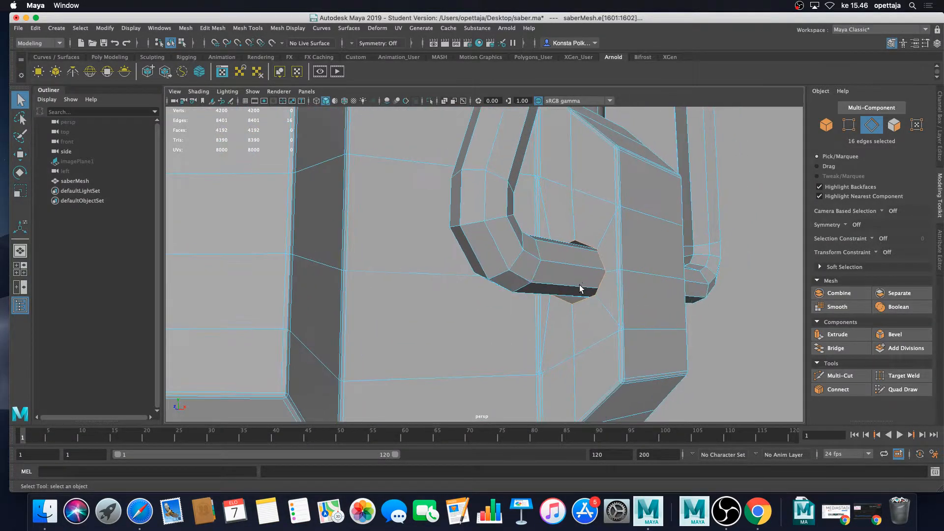
left_click(918, 338)
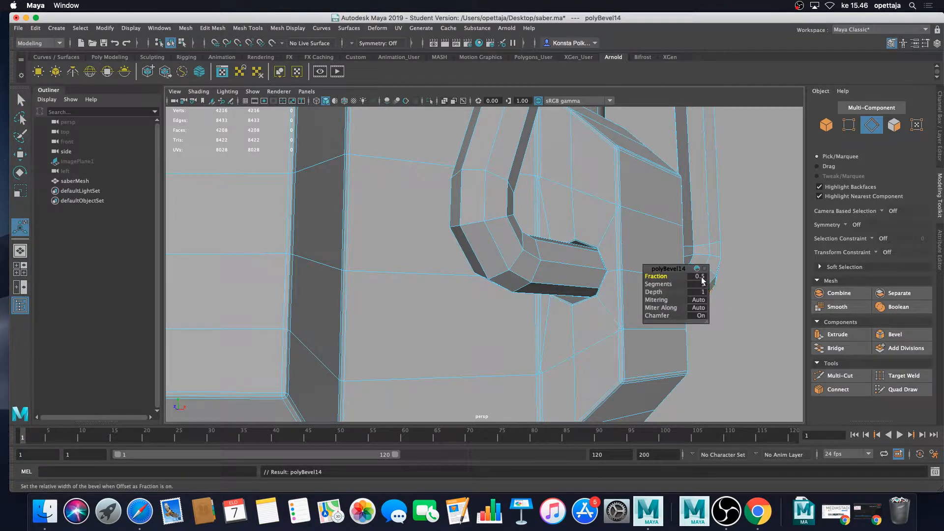
left_click(702, 277)
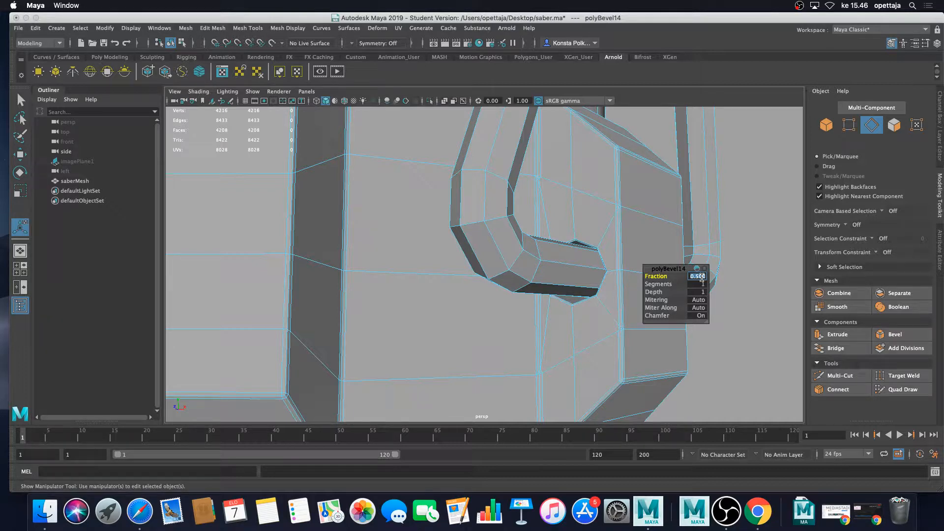
key("Return")
left_click(702, 285)
key("Return")
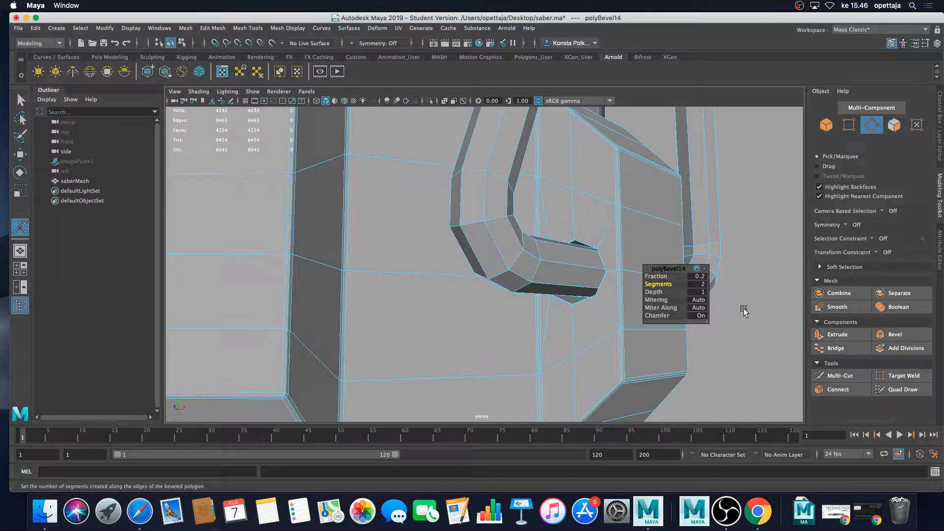
- Check the beveled ring holes and the pommel in smooth mesh preview from several angles in object mode
left_click(744, 308)
key("3")
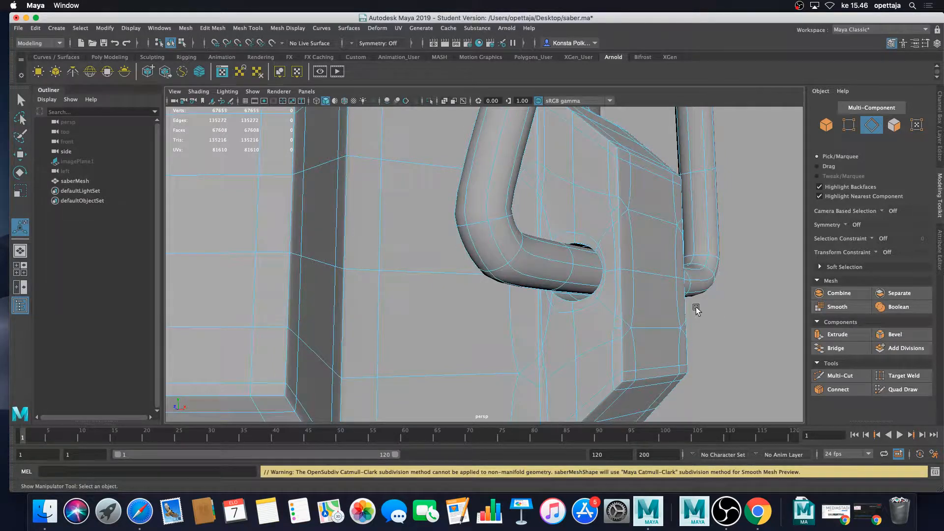
right_click_drag(632, 251, 680, 238)
scroll(737, 332, "down", 10)
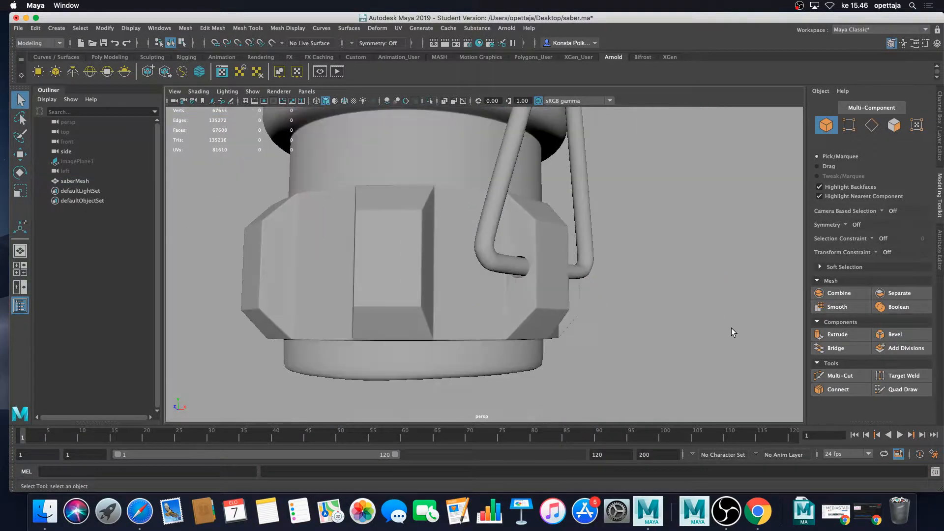
left_click_drag(731, 329, 506, 336, "alt")
- Return to the unsmoothed display and select both edge loops of the chamfer around the pommel's flat bottom end
left_click(506, 336)
key("1")
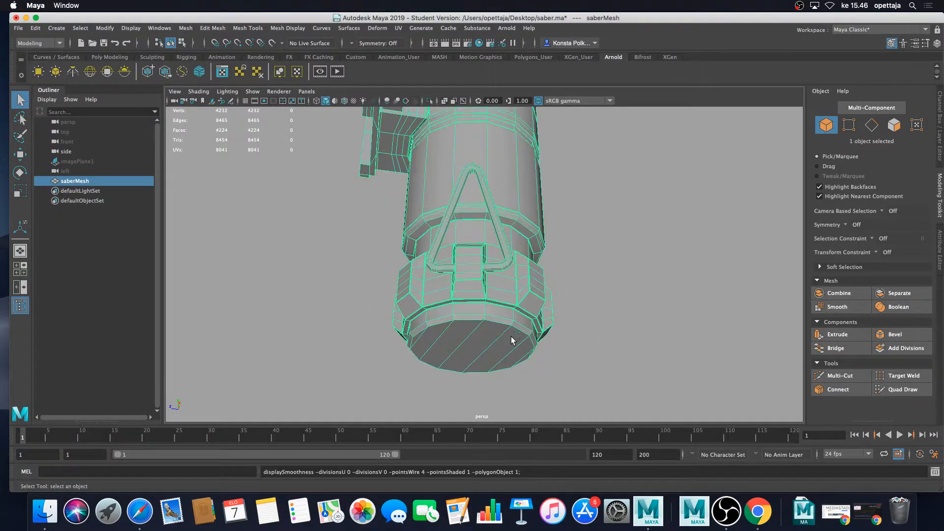
scroll(502, 349, "up", 8)
middle_click_drag(498, 354, 521, 307, "alt")
left_click_drag(488, 315, 419, 318, "alt")
middle_click_drag(455, 338, 454, 300, "alt")
right_click_drag(510, 258, 515, 237)
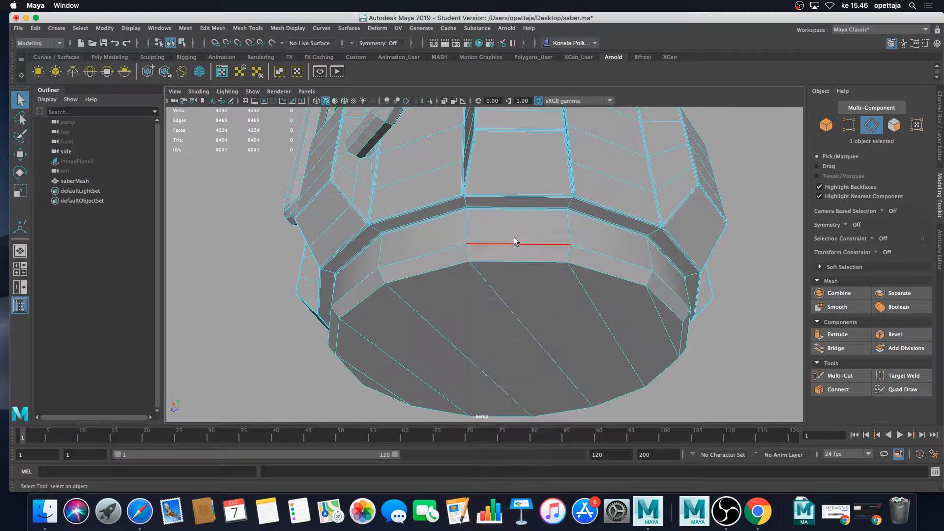
double_click(513, 241)
double_click(509, 265, "shift")
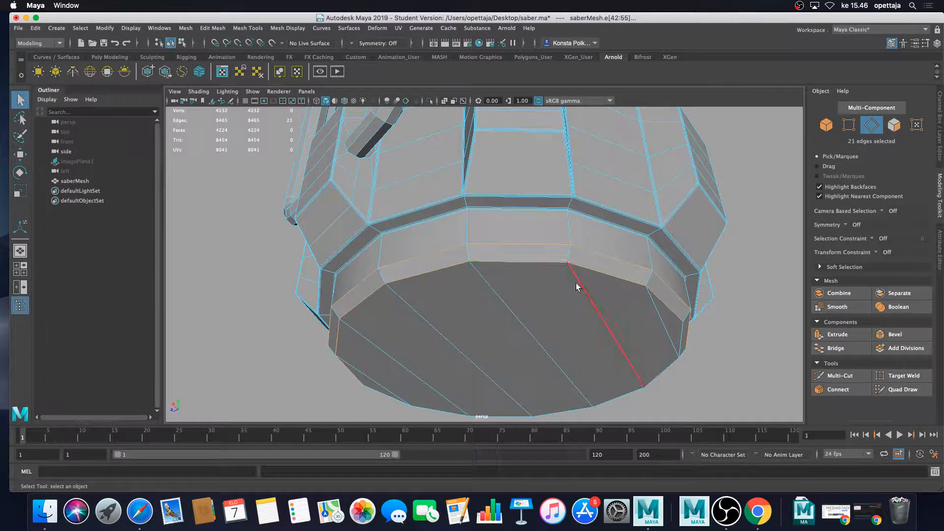
left_click_drag(578, 286, 485, 260, "alt")
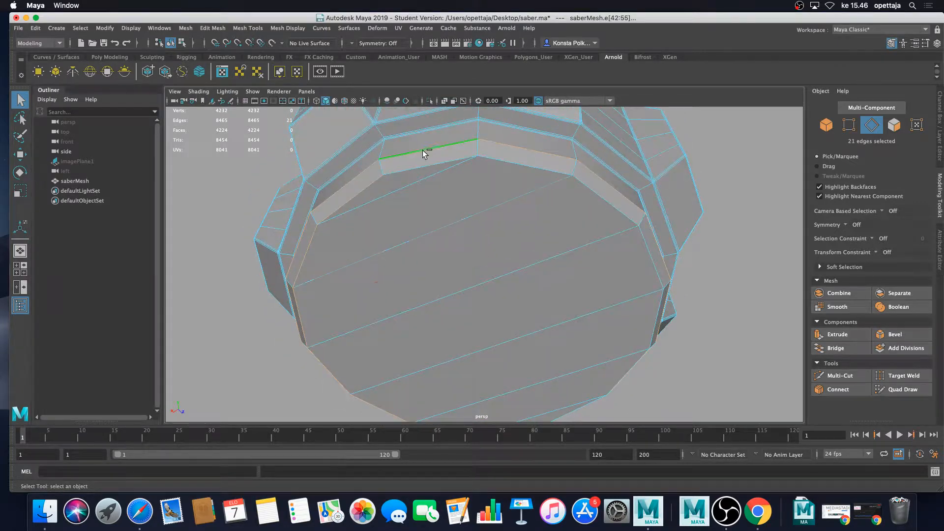
double_click(423, 162, "shift")
mouse_move(468, 193)
left_mouse_down("alt")
mouse_move(465, 179)
mouse_move(463, 194)
left_mouse_up("alt")
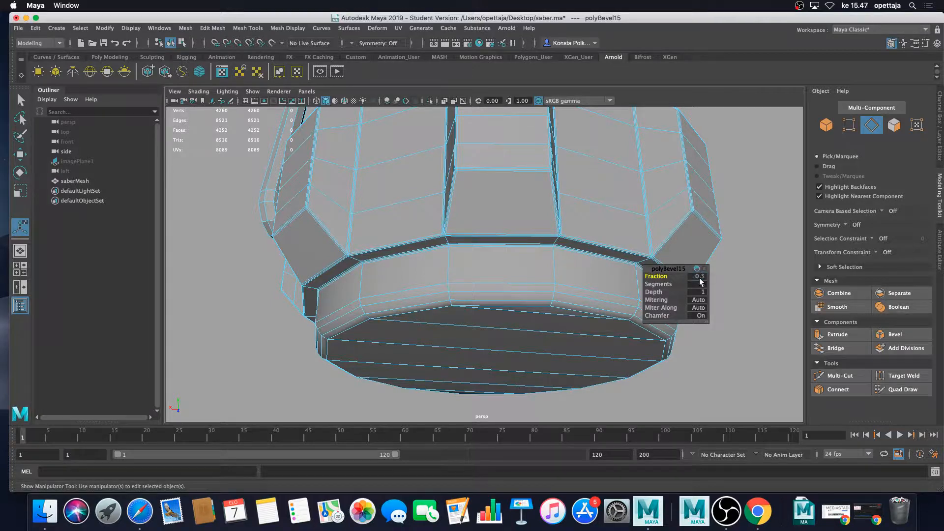
- Bevel the selected bottom chamfer edges with fraction 0.2 and 2 segments
left_click_drag(700, 279, 700, 279)
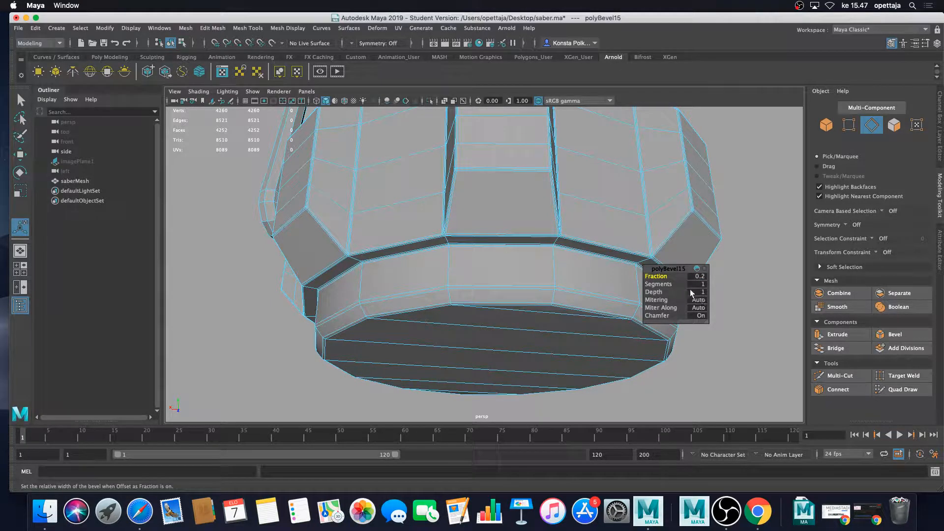
left_click(702, 285)
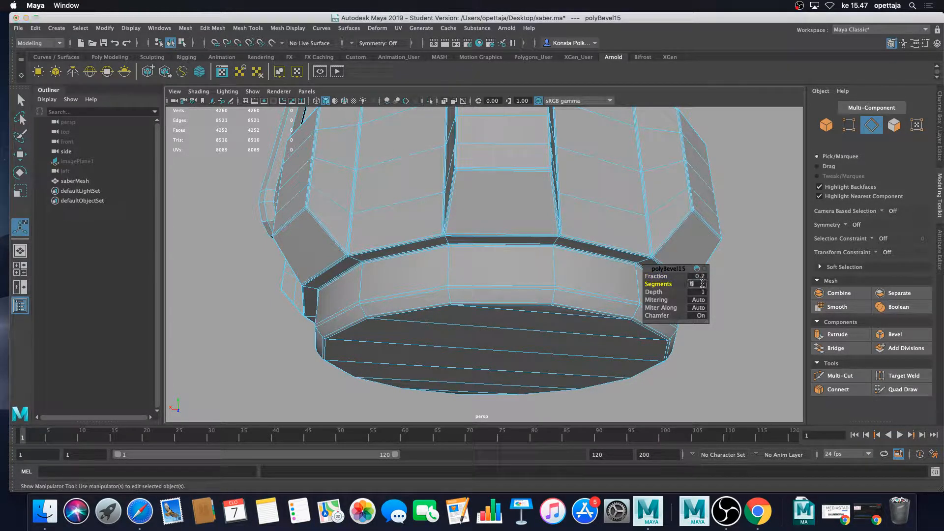
key("1")
left_click(753, 290)
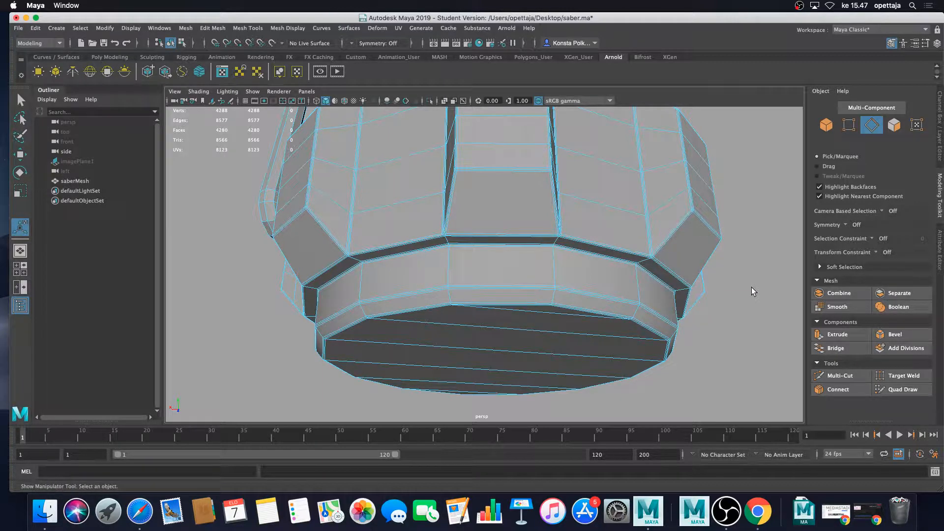
- Examine the whole lightsaber in smooth mesh preview, from the pommel up to the emitter, with nothing selected
key("3")
right_click_drag(530, 250, 563, 232)
left_click(691, 328)
scroll(690, 328, "down", 8)
left_click_drag(658, 280, 665, 296, "alt")
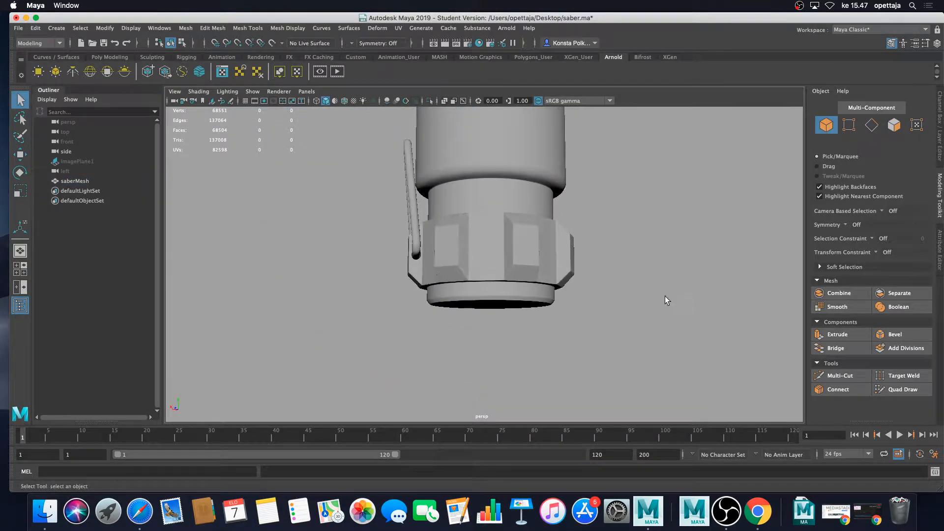
scroll(663, 299, "down", 5)
left_click_drag(620, 241, 637, 254, "alt")
scroll(638, 256, "down", 8)
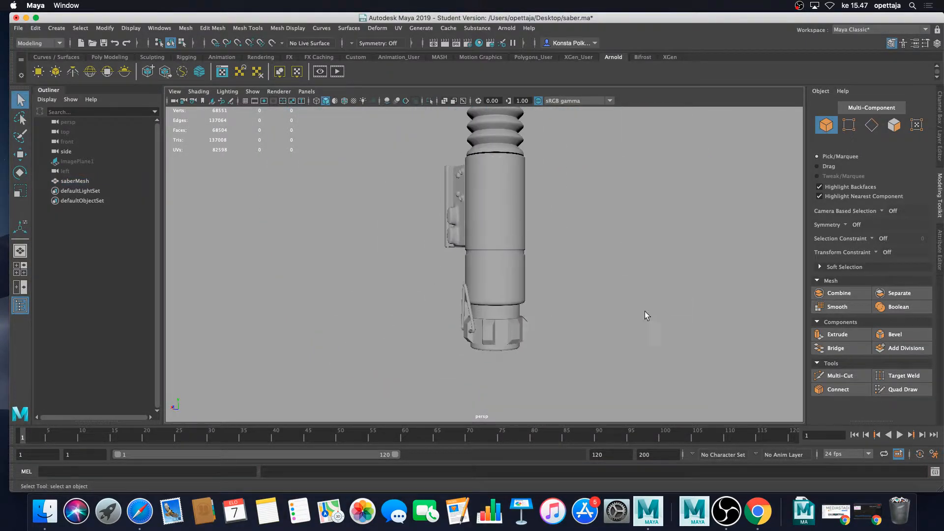
left_click_drag(549, 266, 651, 320, "alt")
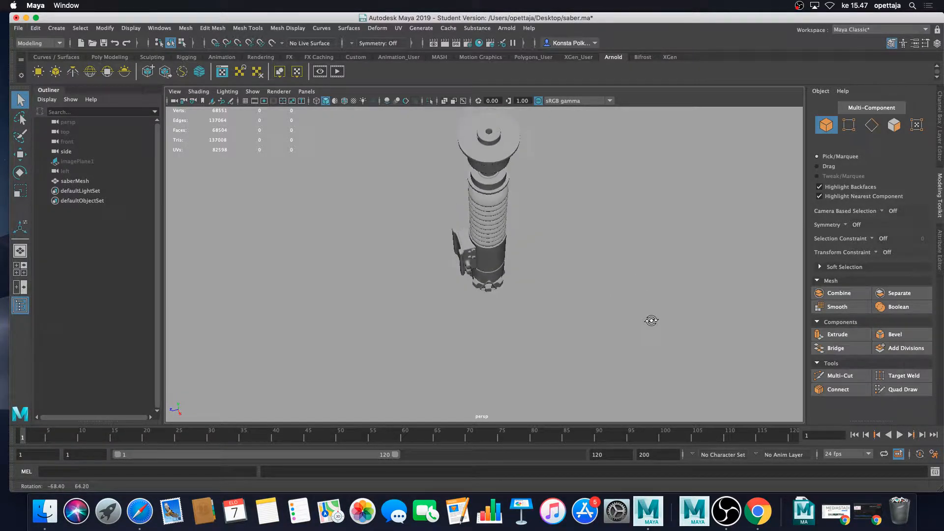
scroll(607, 253, "up", 10)
scroll(601, 272, "down", 10)
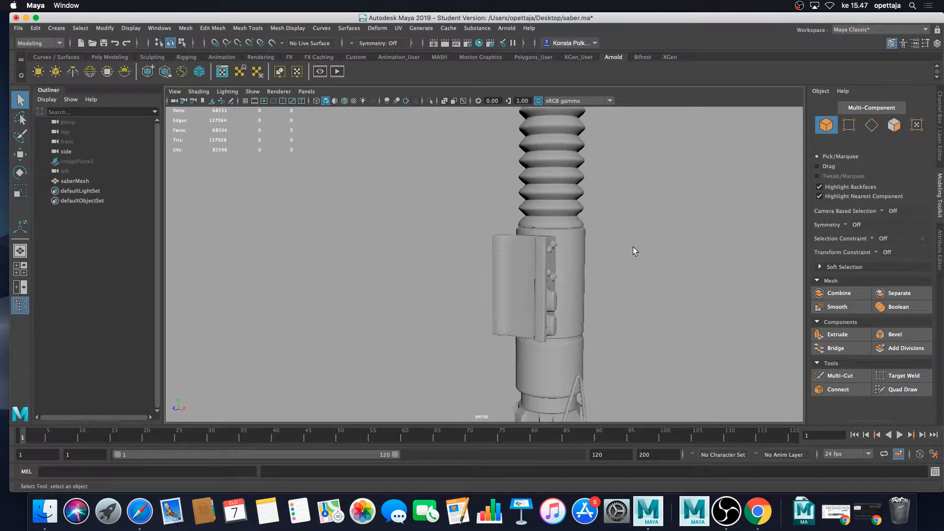
- Inspect the control box and its raised buttons up close, switching the saber mesh from smooth preview to the unsmoothed display
left_click_drag(586, 274, 525, 242, "alt")
scroll(465, 246, "up", 5)
left_click(468, 249)
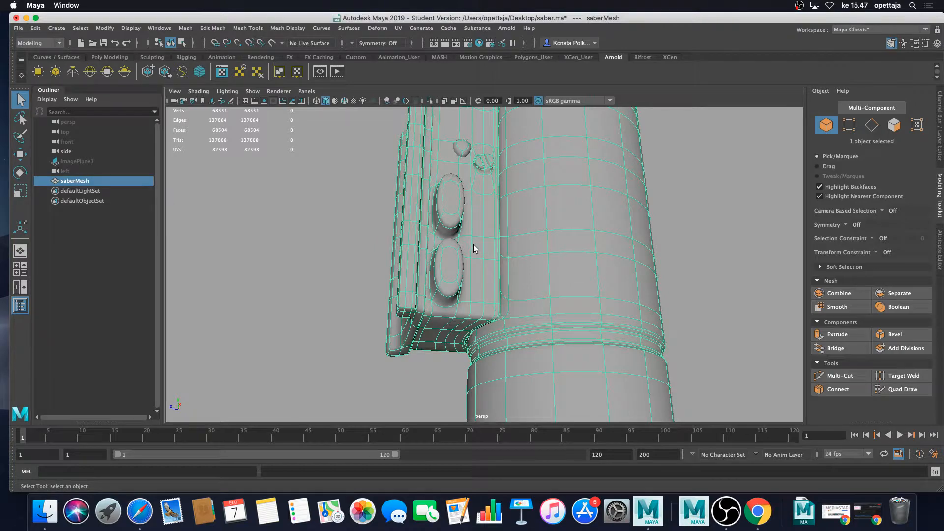
key("1")
left_click_drag(465, 242, 441, 231, "alt")
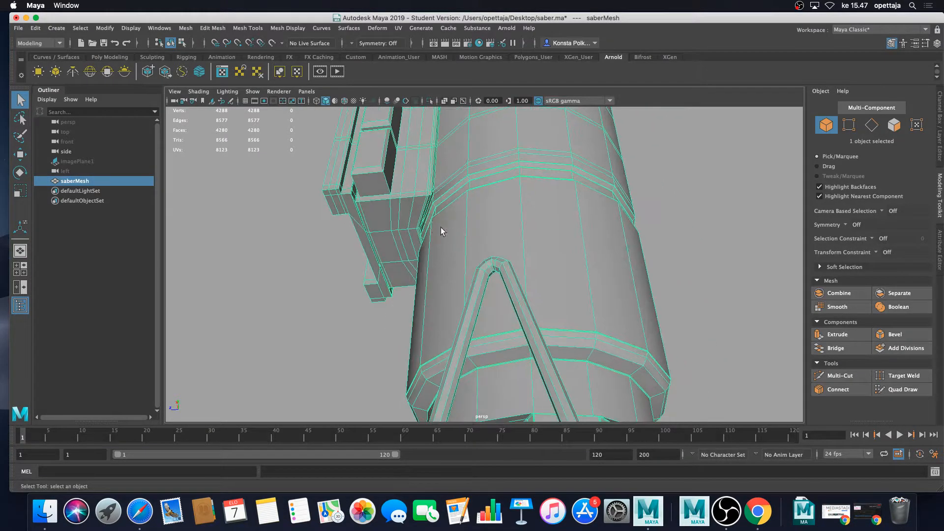
middle_click_drag(441, 231, 502, 307, "alt")
scroll(461, 227, "up", 4)
scroll(516, 299, "up", 5)
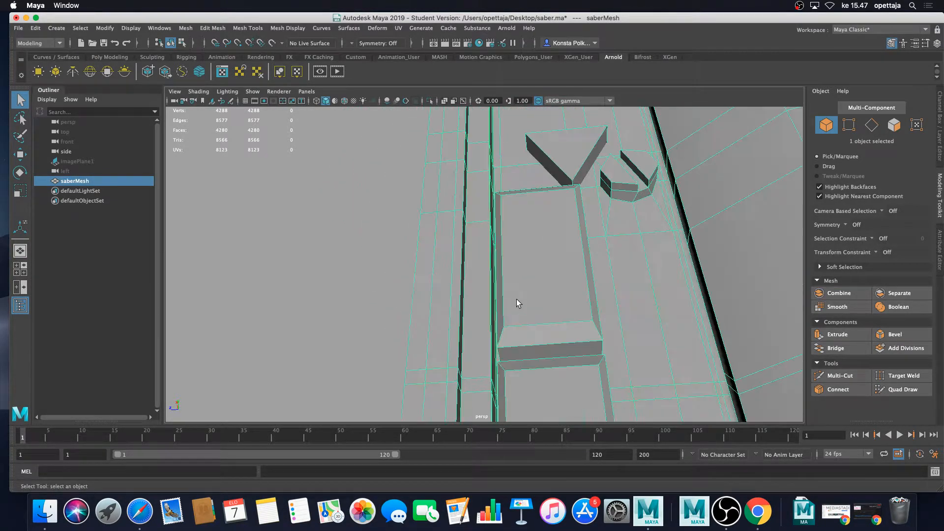
mouse_move(516, 300)
left_mouse_down("alt")
mouse_move(495, 307)
mouse_move(504, 287)
left_mouse_up("alt")
scroll(494, 294, "down", 4)
middle_click_drag(504, 287, 494, 289, "alt")
left_click_drag(516, 297, 512, 294, "alt")
middle_click_drag(512, 293, 475, 278, "alt")
left_click_drag(474, 279, 516, 276, "alt")
middle_click_drag(517, 275, 521, 284, "alt")
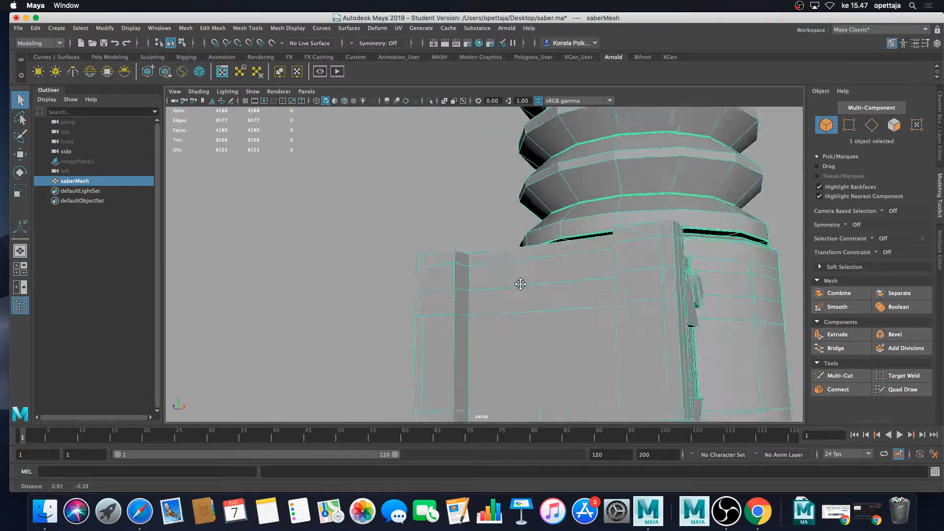
left_click_drag(521, 284, 409, 250, "alt")
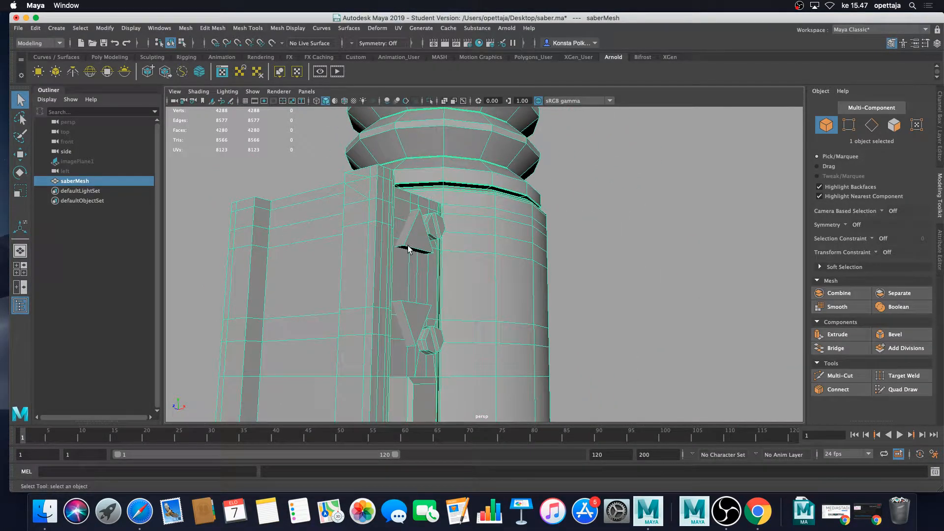
- Check how the control box's triangular and round buttons look in smooth mesh preview
key("3")
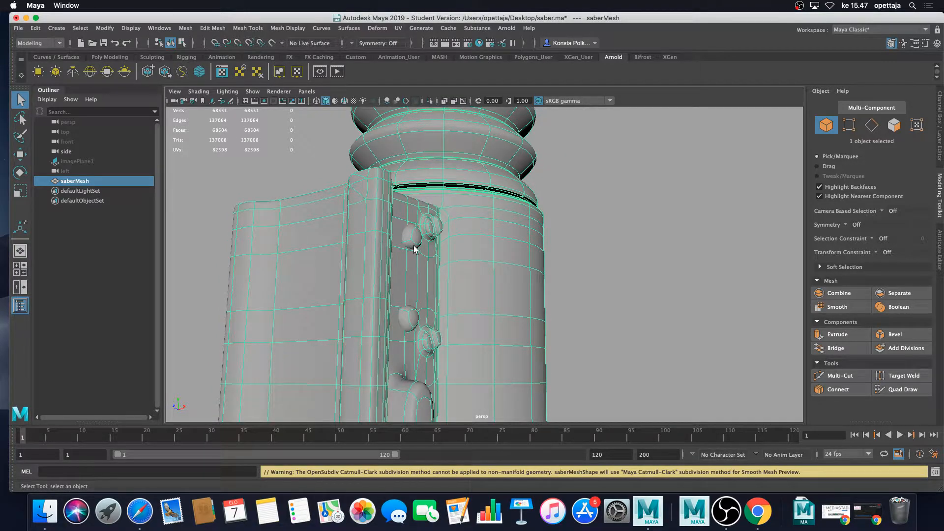
right_click_drag(426, 244, 491, 256, "alt")
left_click_drag(492, 255, 440, 258, "alt")
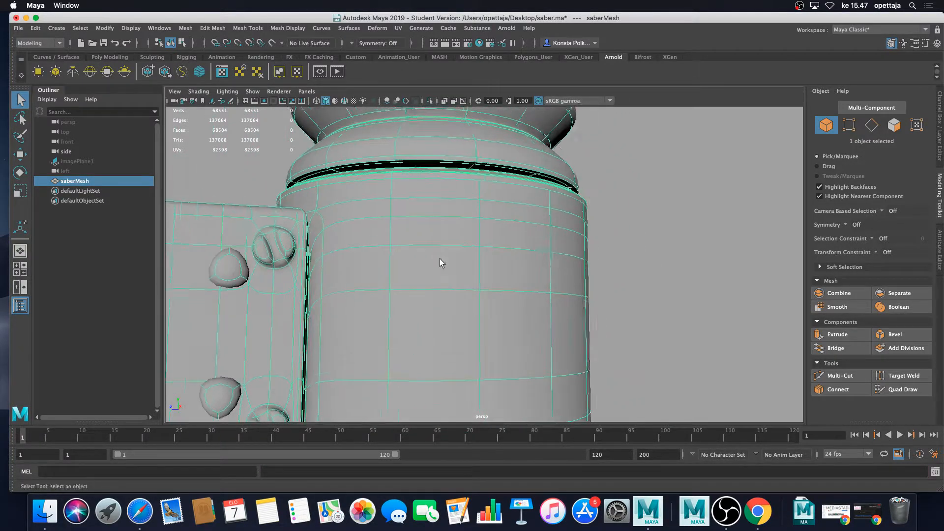
middle_click_drag(440, 259, 481, 260, "alt")
- Inspect the geometry of the triangular and slotted round buttons close up in the unsmoothed display
key("1")
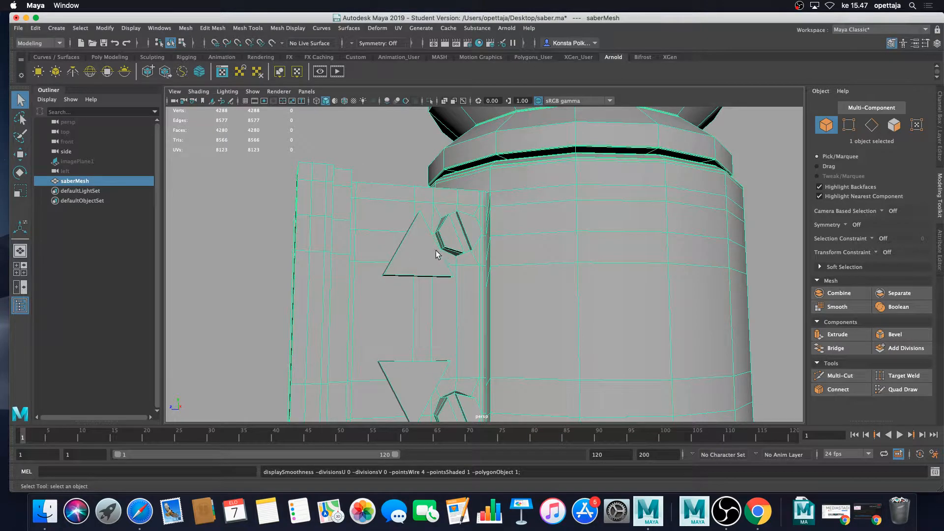
left_click_drag(436, 254, 438, 286, "alt")
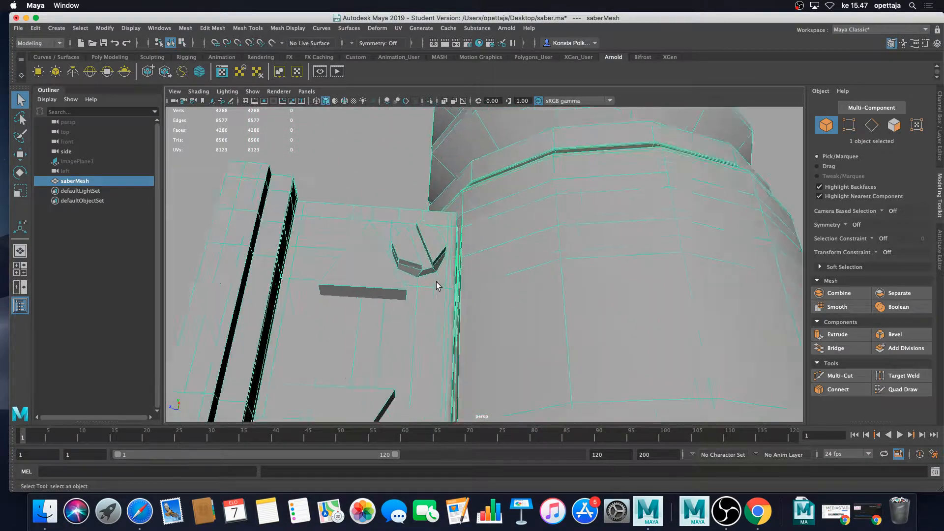
scroll(437, 284, "up", 5)
scroll(437, 283, "down", 7)
middle_click_drag(436, 301, 439, 239, "alt")
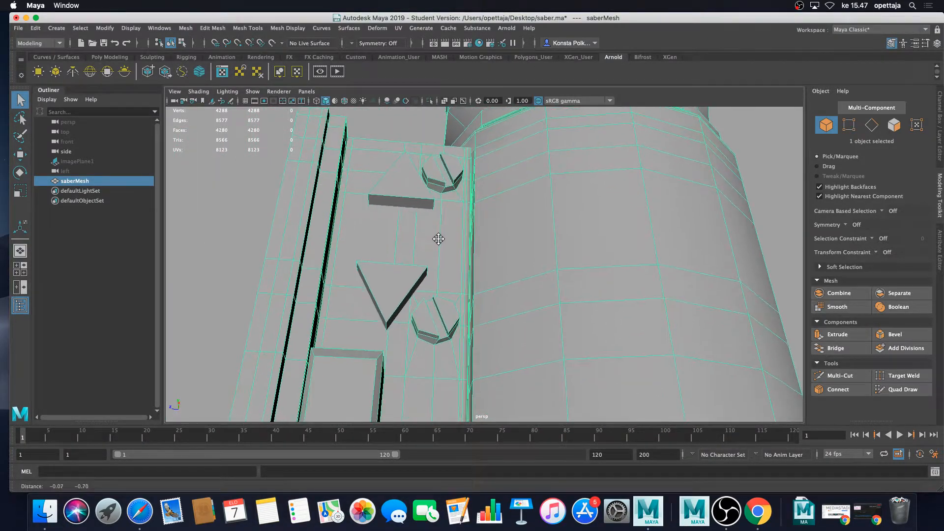
left_click_drag(439, 239, 434, 248, "alt")
scroll(410, 270, "up", 3)
scroll(395, 274, "up", 3)
left_click_drag(395, 274, 421, 229, "alt")
middle_click_drag(421, 229, 441, 303, "alt")
- Select all faces of the lower triangular button on the control box and move the piece outward from the box
right_click_drag(436, 250, 436, 281)
double_click(435, 263)
scroll(437, 266, "down", 6)
left_click_drag(441, 270, 495, 279, "alt")
middle_click_drag(495, 279, 514, 313, "alt")
key("w")
left_click_drag(543, 323, 636, 291)
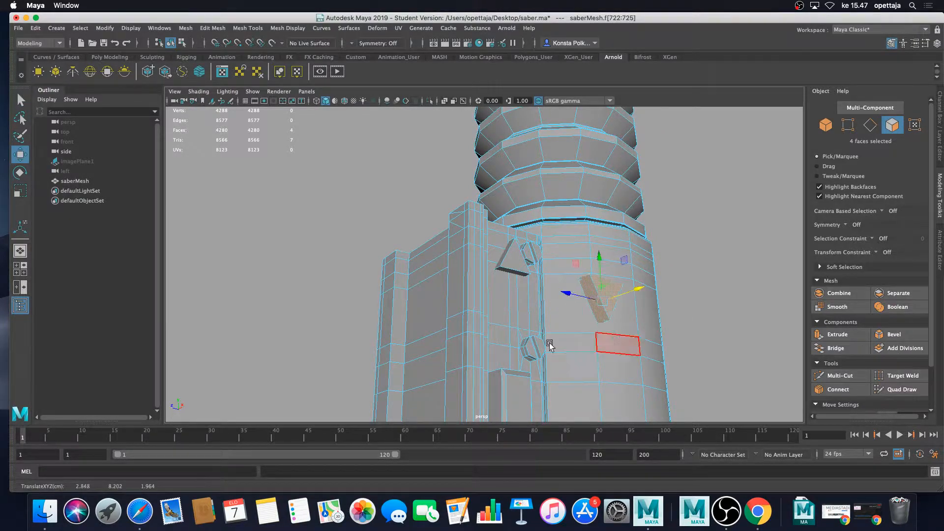
left_click_drag(550, 345, 511, 266, "alt")
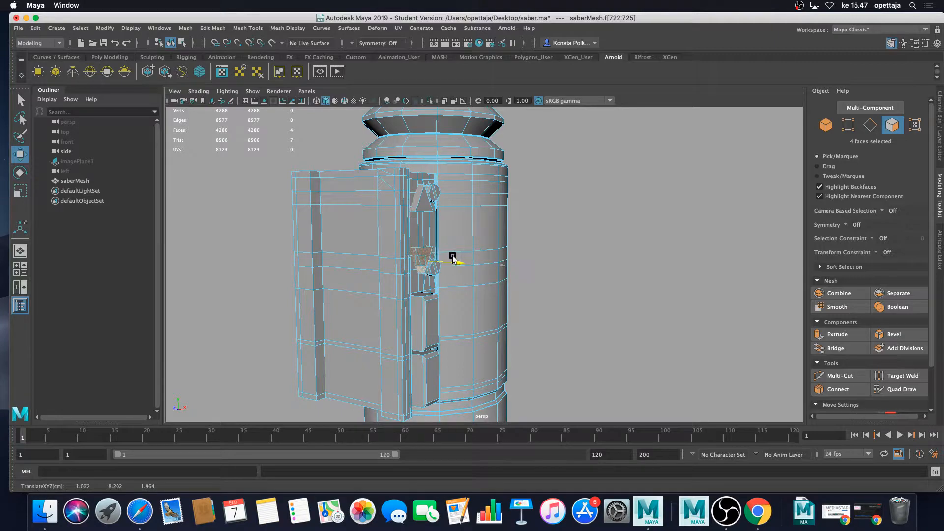
- Examine the box and its side buttons on the hilt in smooth preview, then return to the unsmoothed display
left_click(533, 309)
scroll(532, 307, "up", 3)
left_click_drag(525, 300, 458, 267, "alt")
key("3")
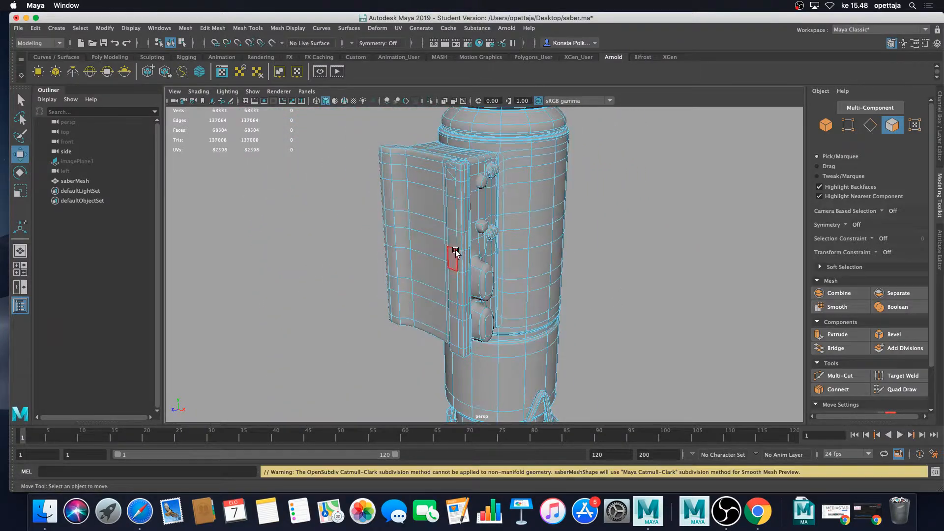
left_click_drag(463, 211, 434, 207, "alt")
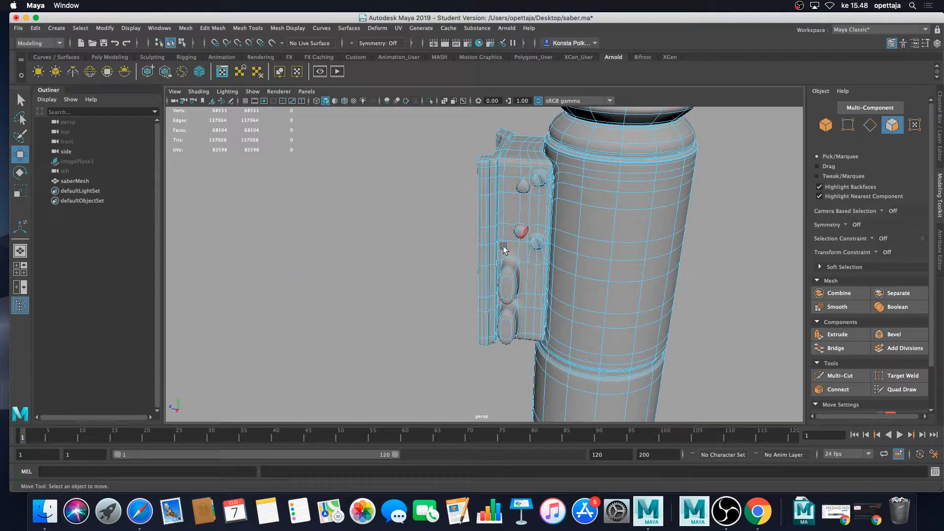
left_click_drag(505, 283, 485, 243, "alt")
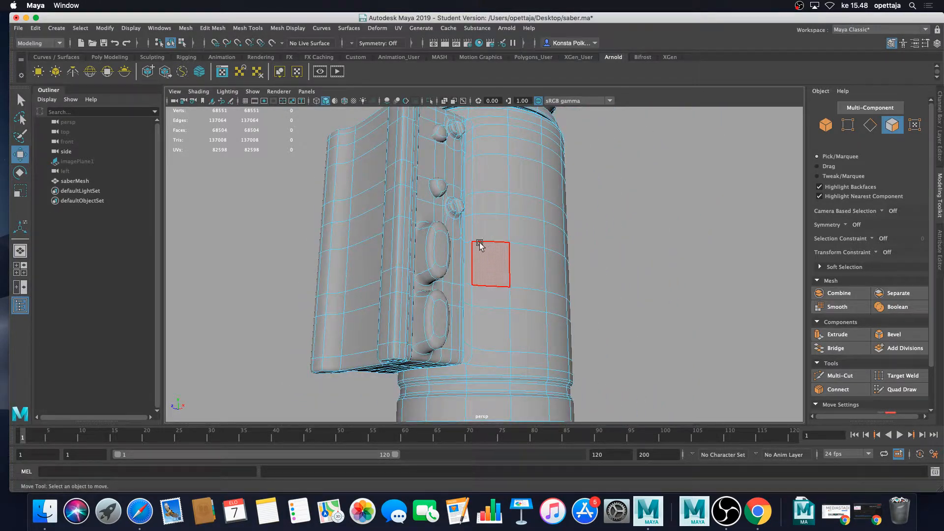
key("1")
- Insert a Multi-Cut edge loop around the hilt and side box, close to the box's bottom edge
left_click_drag(456, 297, 641, 263, "alt")
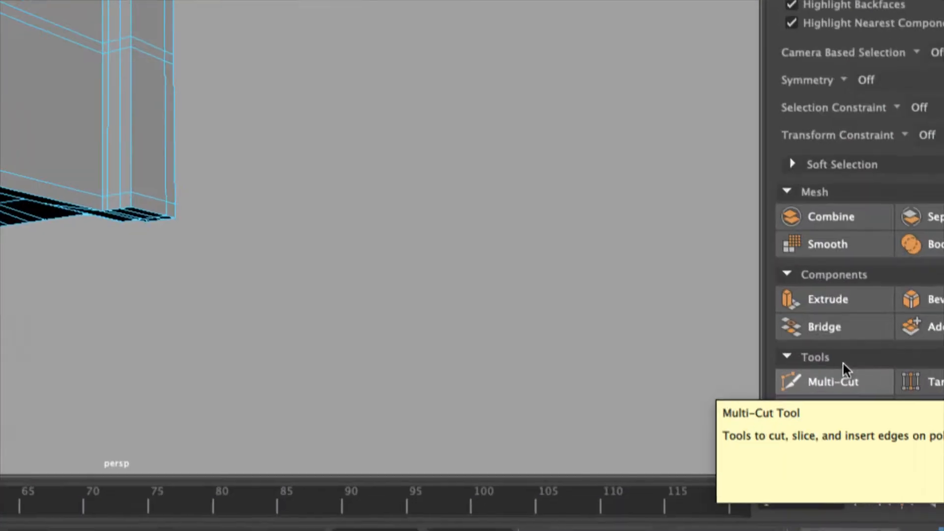
left_click(850, 381)
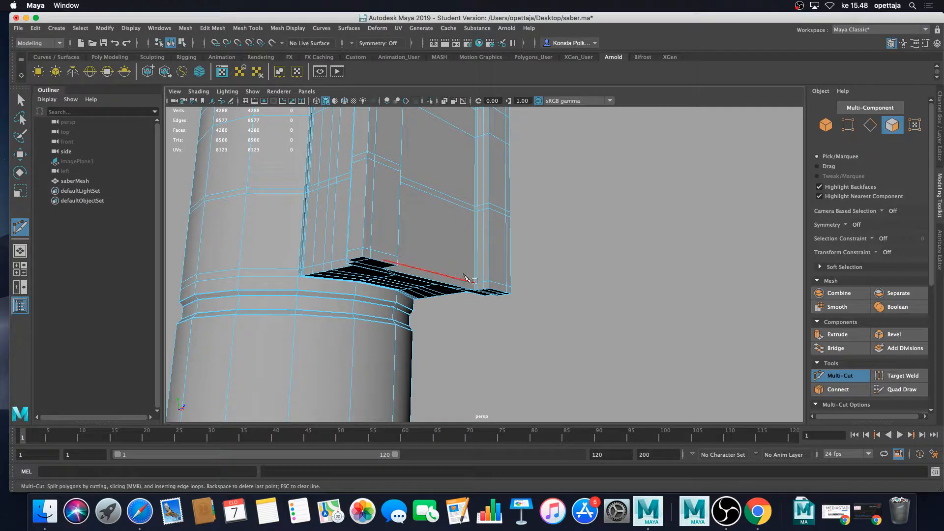
mouse_move(577, 335)
left_mouse_down("alt")
mouse_move(602, 339)
mouse_move(587, 342)
left_mouse_up("alt")
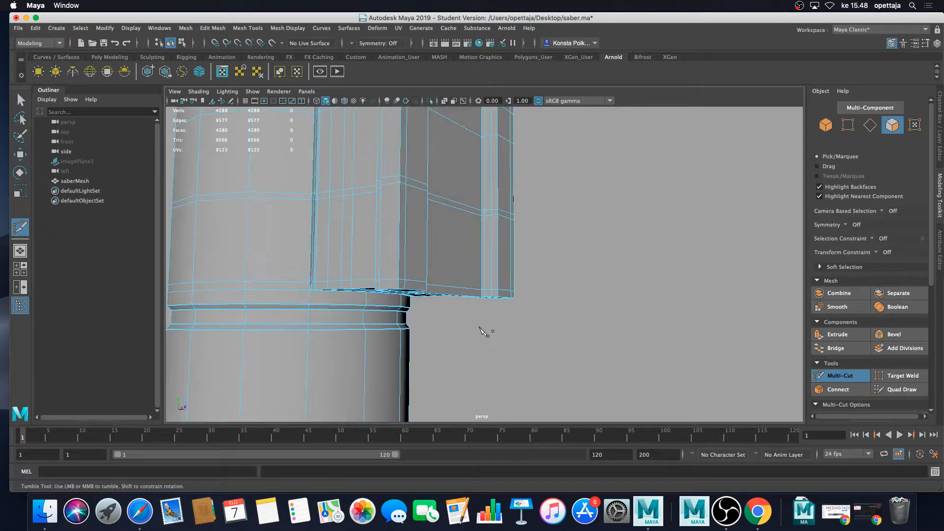
middle_click_drag(482, 327, 541, 325, "alt")
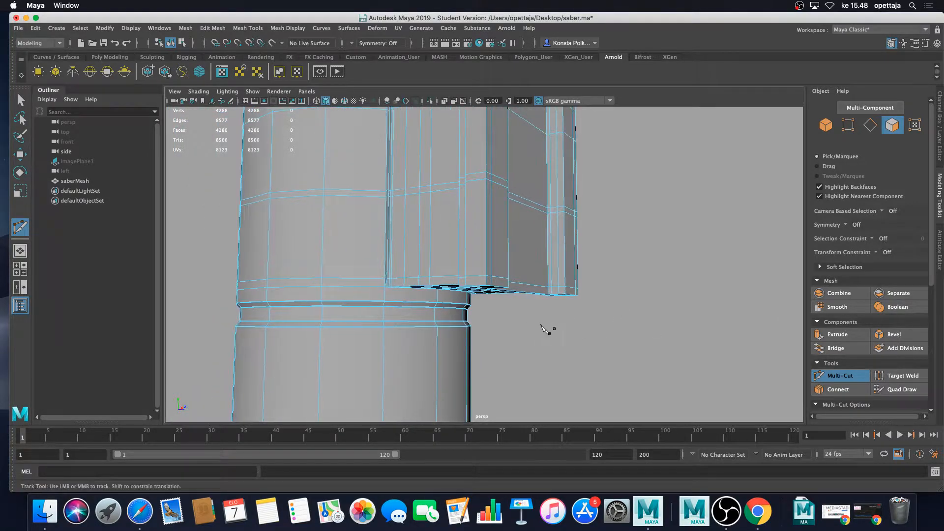
left_click(486, 283, "ctrl")
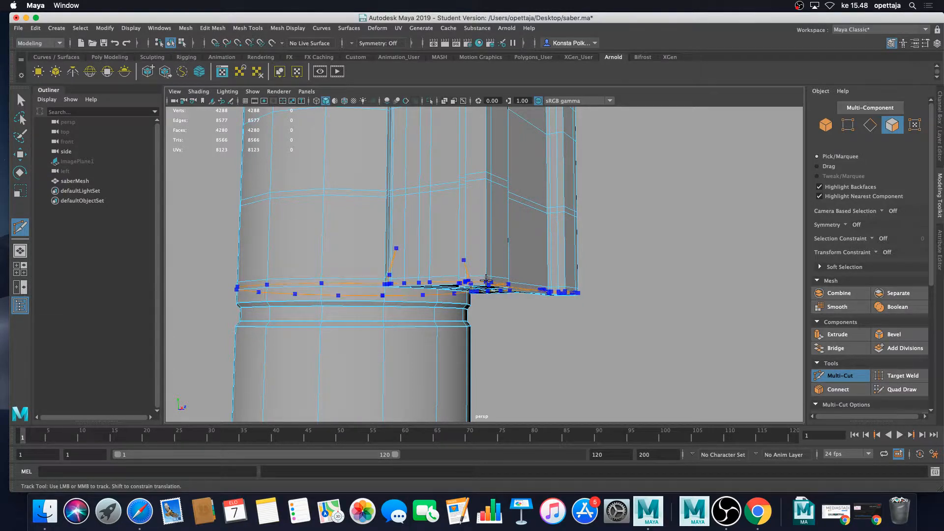
right_click(553, 331)
scroll(561, 332, "down", 3)
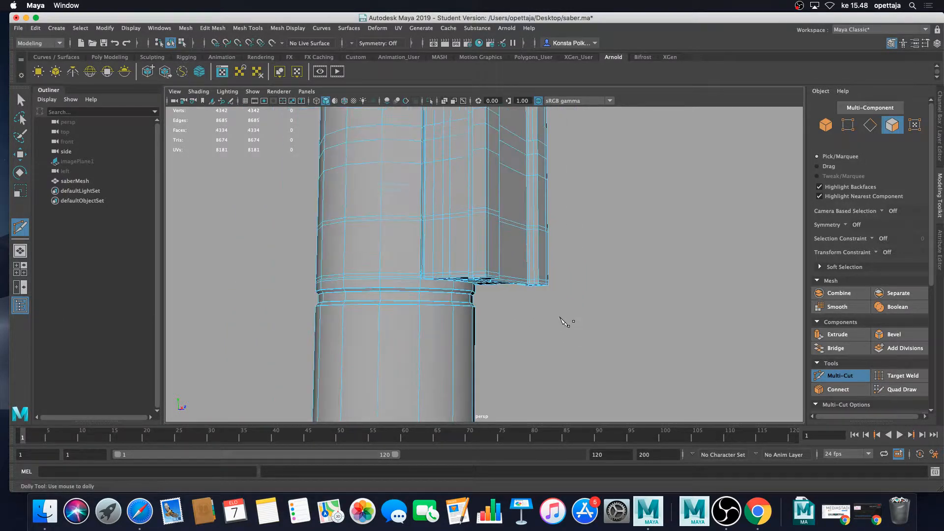
- Insert a matching edge loop around the hilt and side box, close to the box's top edge
middle_click_drag(566, 190, 568, 386, "alt")
scroll(527, 307, "up", 5)
left_click_drag(506, 289, 522, 300, "alt")
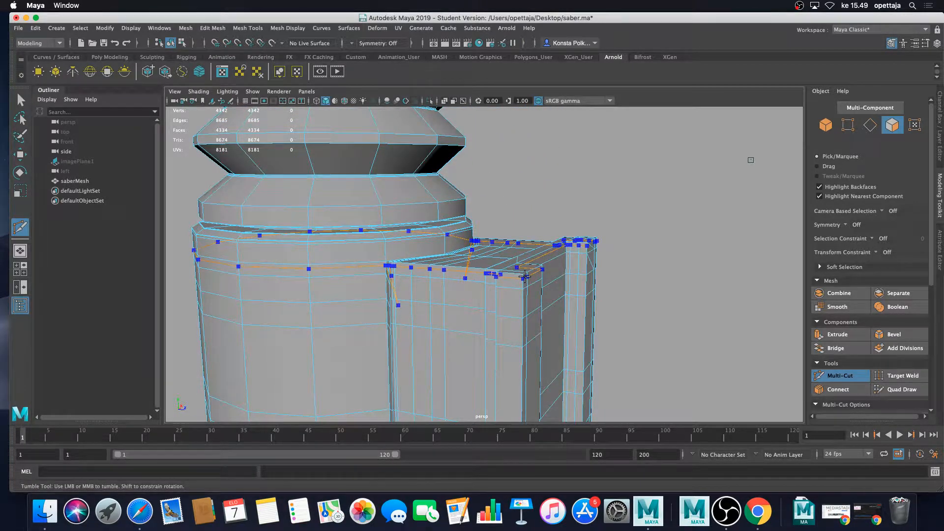
left_click(525, 277, "ctrl")
scroll(595, 309, "down", 5)
scroll(594, 309, "up", 2)
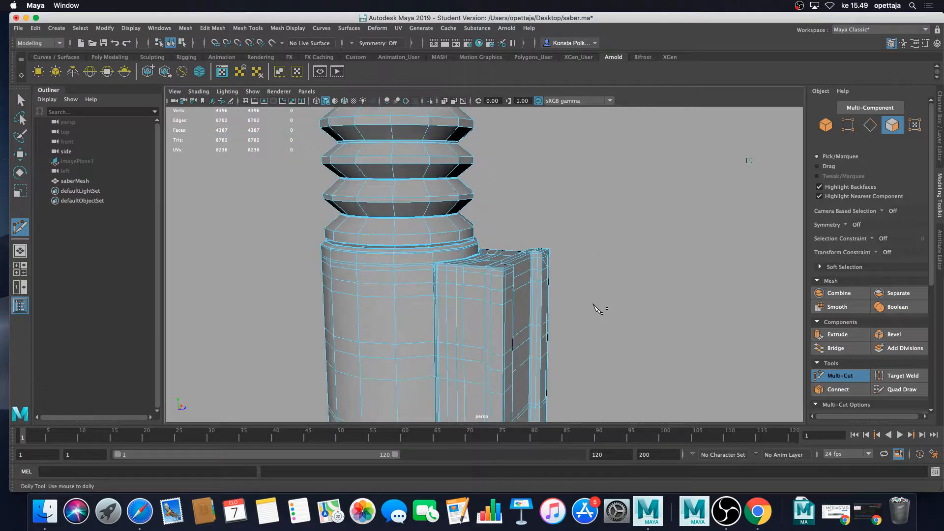
- Turn on smooth preview for the saber mesh, return to object mode and save the scene
key("3")
right_click(495, 278)
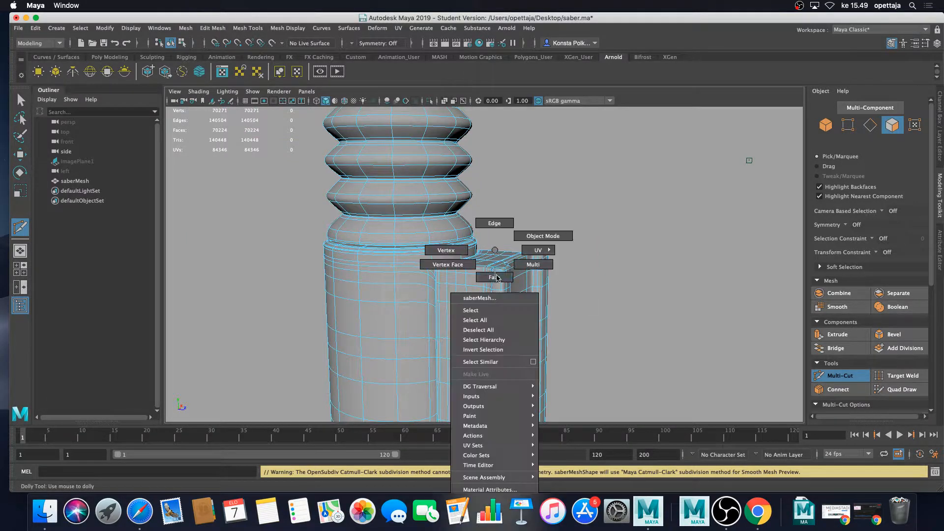
left_click(539, 236)
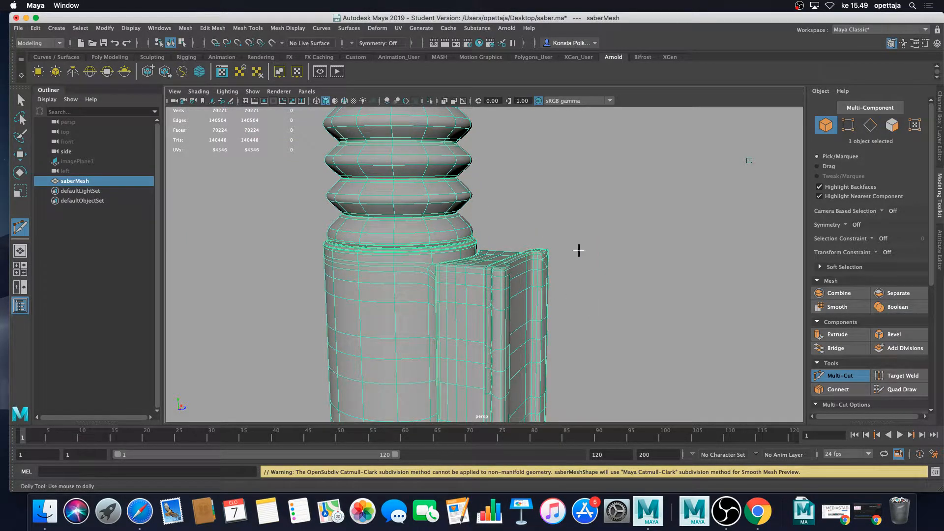
key("q")
left_click(589, 264)
scroll(590, 264, "up", 4)
left_click_drag(589, 264, 609, 283, "alt")
left_click_drag(494, 297, 557, 296, "alt")
scroll(557, 295, "down", 6)
middle_click_drag(559, 296, 554, 270, "alt")
scroll(556, 295, "up", 4)
key("super+s")
- Insert Multi-Cut edge loops close to the outer edges of the raised rail on the side box
left_click(476, 283)
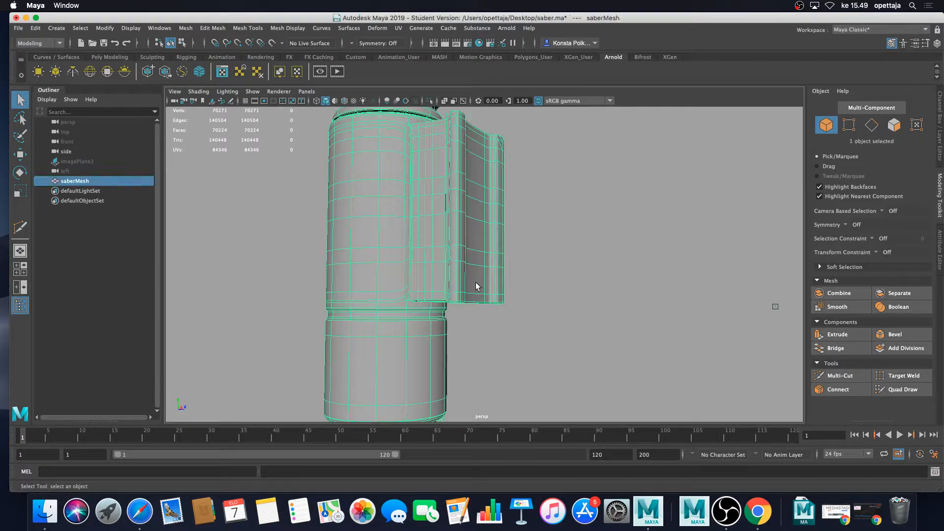
scroll(475, 283, "up", 3)
left_click_drag(494, 279, 492, 323, "alt")
left_click(839, 376)
left_click_drag(632, 307, 687, 328, "alt")
mouse_move(654, 301)
middle_mouse_down("alt")
mouse_move(636, 297)
mouse_move(620, 320)
mouse_move(666, 305)
middle_mouse_up("alt")
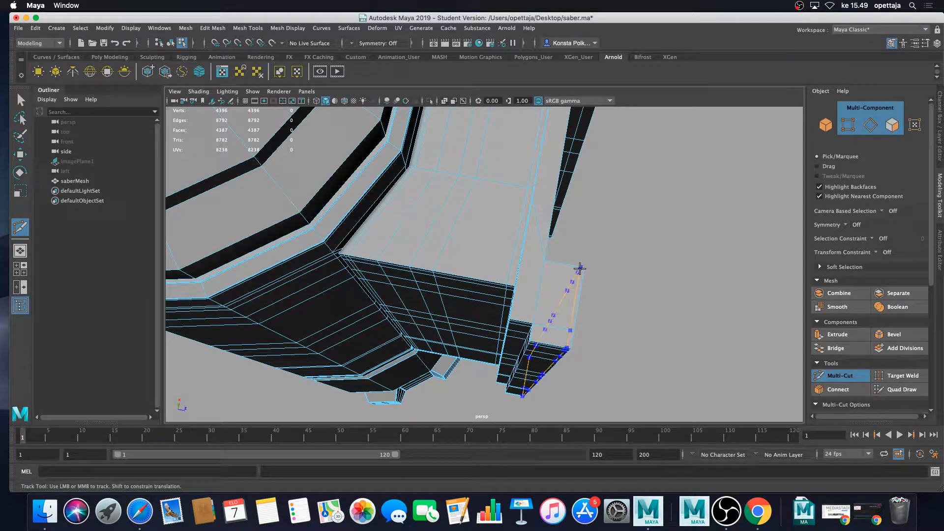
left_click(572, 268, "ctrl")
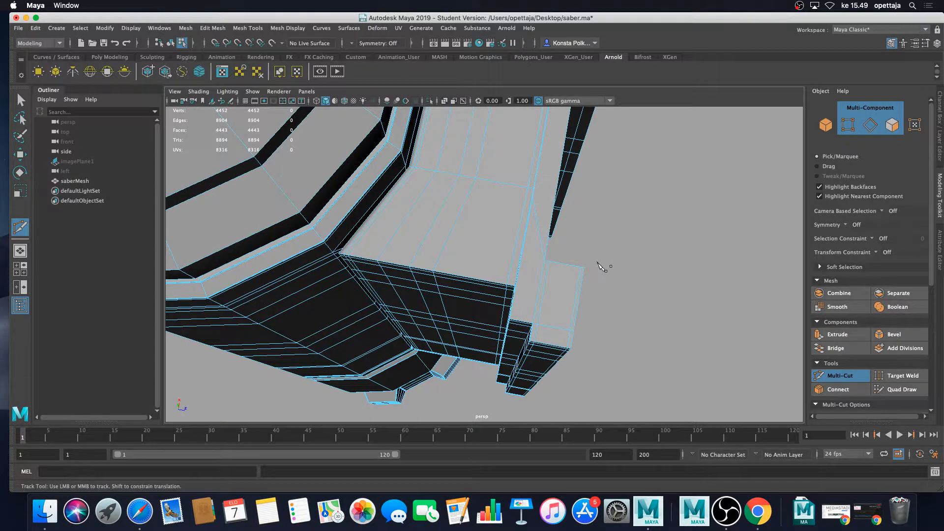
left_click_drag(601, 268, 531, 290, "alt")
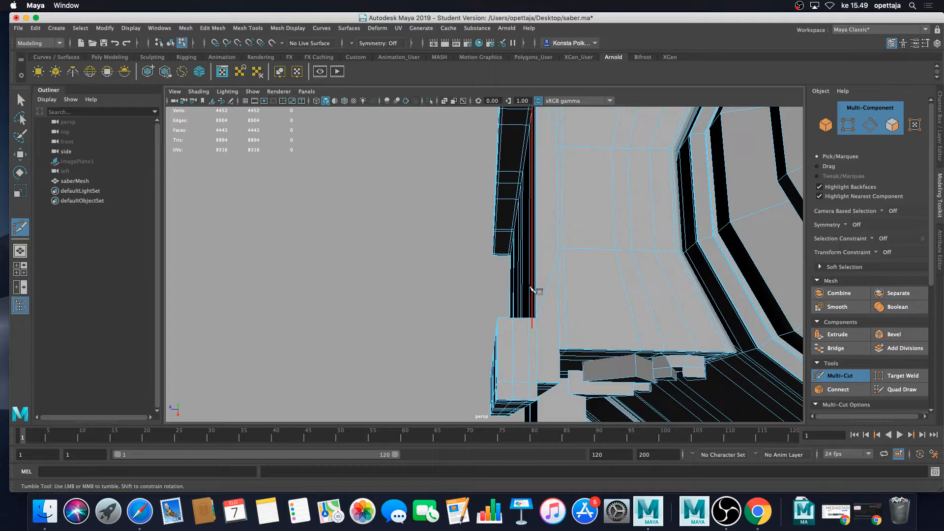
left_click(501, 319, "ctrl")
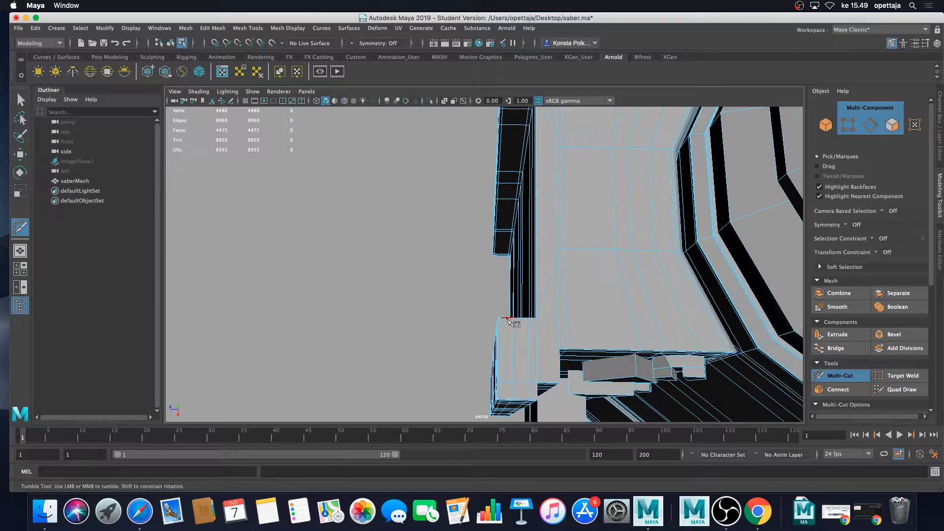
- Insert supporting edge loops along the stepped ledge between the side box and its raised rail
left_click_drag(501, 319, 534, 284, "alt")
scroll(534, 285, "up", 5)
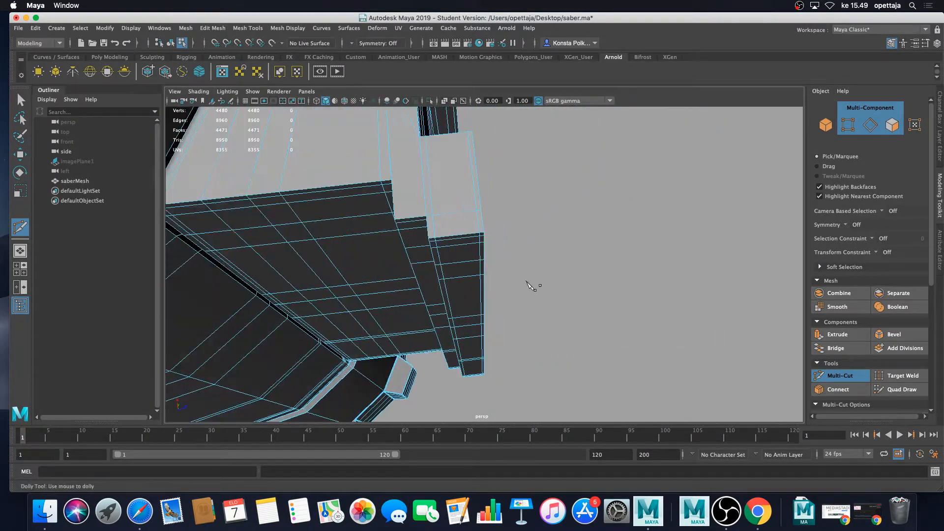
middle_click_drag(533, 285, 553, 313, "alt")
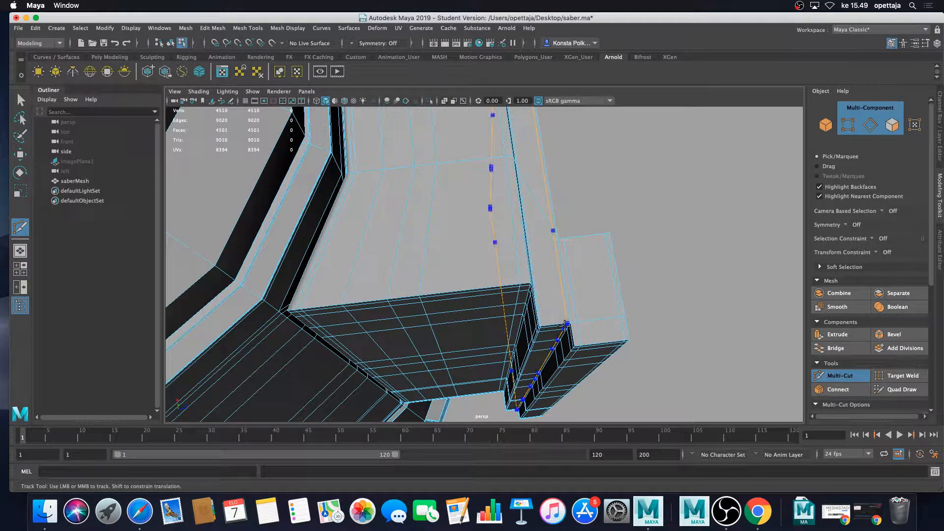
left_click(566, 324, "ctrl")
- Return to object mode with smooth preview on and inspect the box, its rails and its buttons
left_click_drag(566, 325, 525, 314, "alt")
key("3")
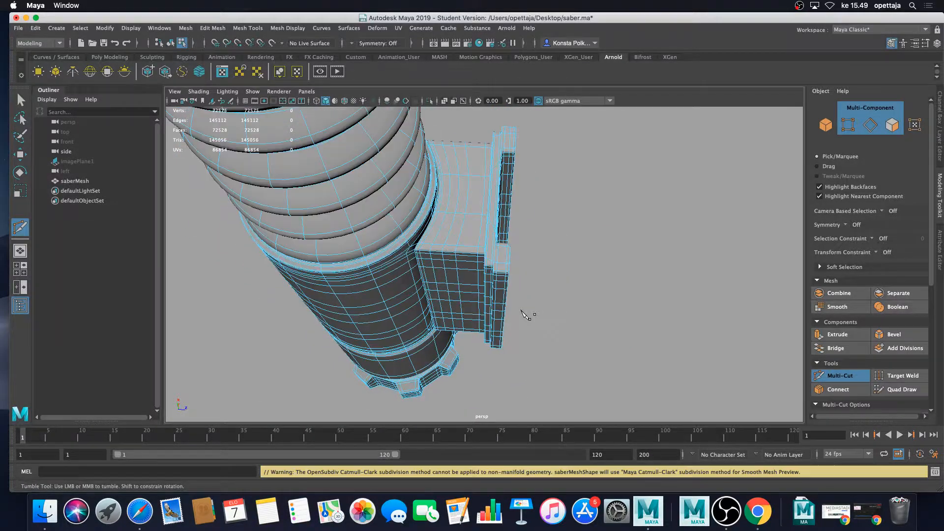
right_click_drag(503, 282, 507, 272)
right_click_drag(512, 266, 550, 237)
left_click(577, 262)
left_click_drag(577, 262, 479, 323, "alt")
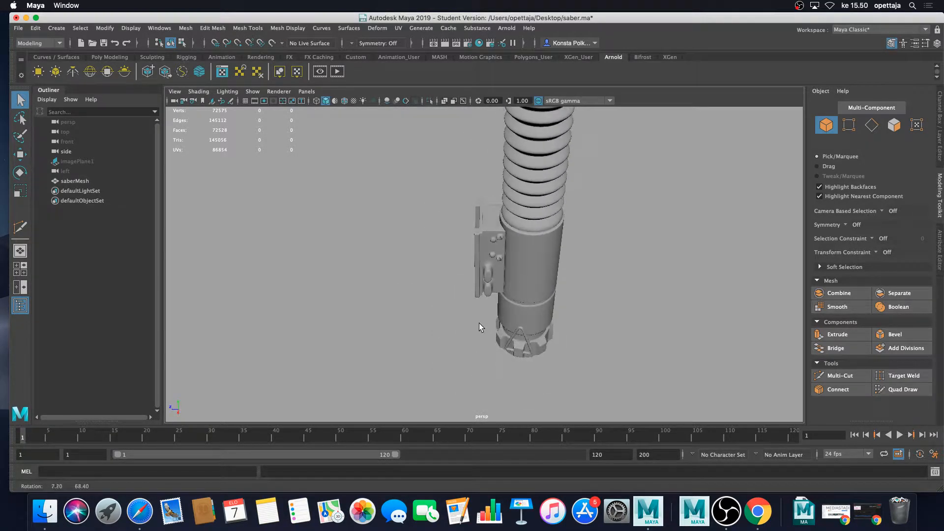
scroll(485, 296, "up", 4)
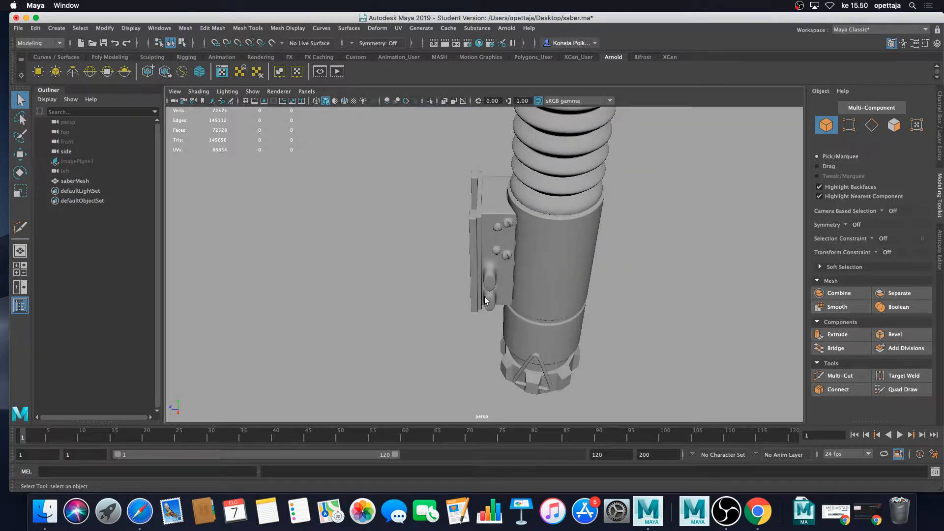
scroll(510, 278, "up", 2)
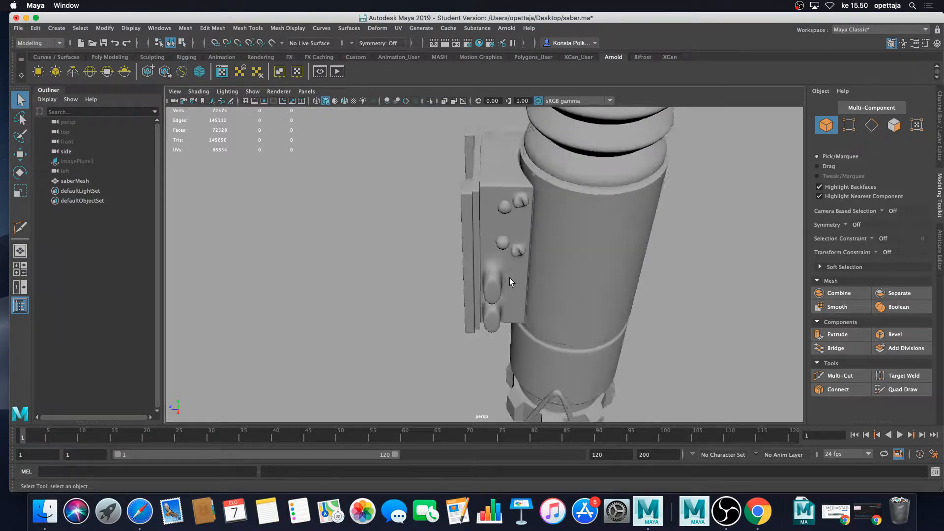
- Turn off smooth preview on the saber mesh and save the scene, accepting the student version notice
left_click(509, 277)
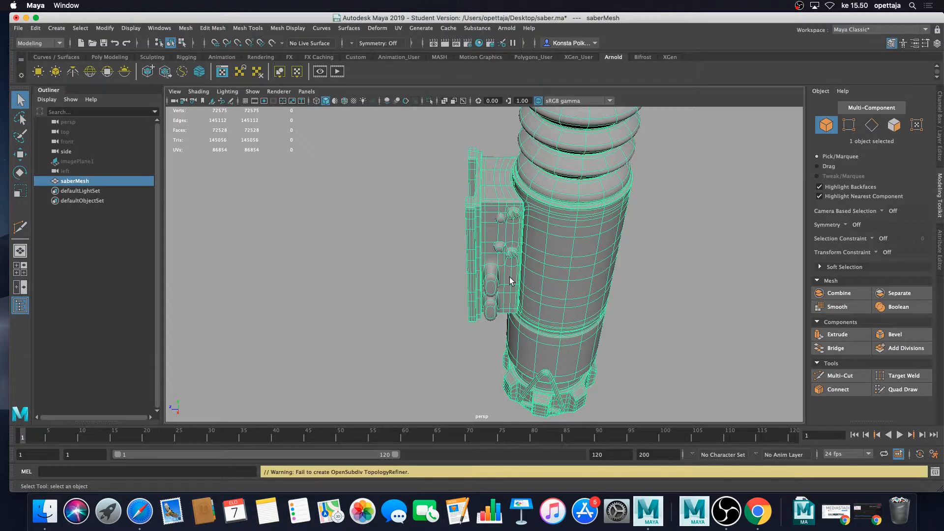
scroll(510, 281, "up", 8)
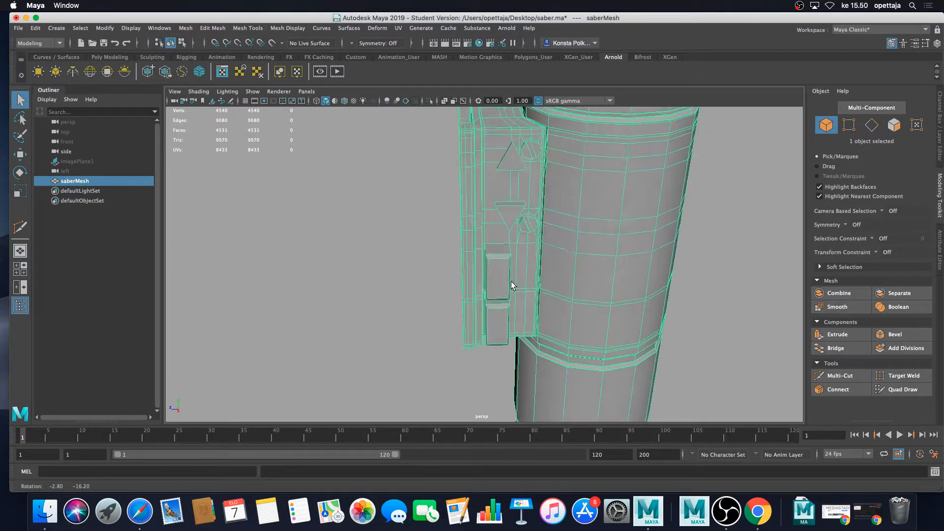
scroll(480, 268, "down", 10)
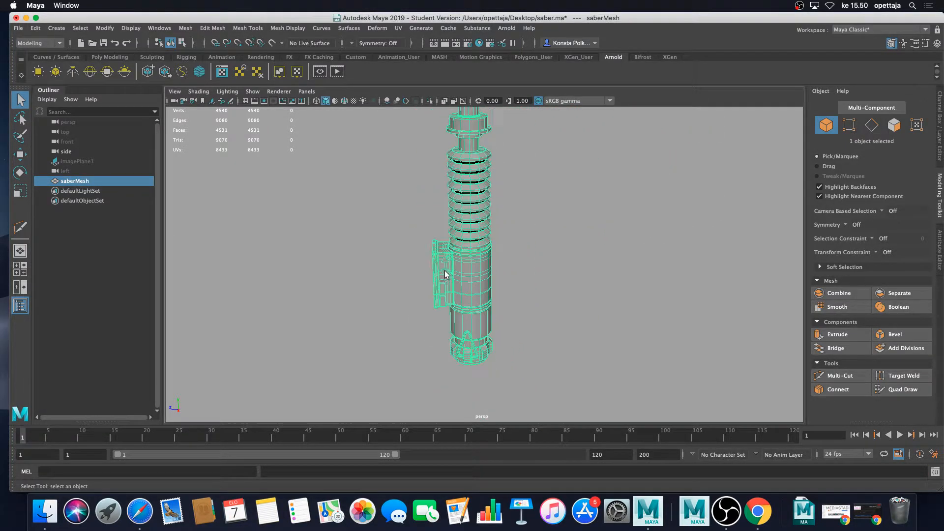
left_click_drag(449, 275, 482, 301, "alt")
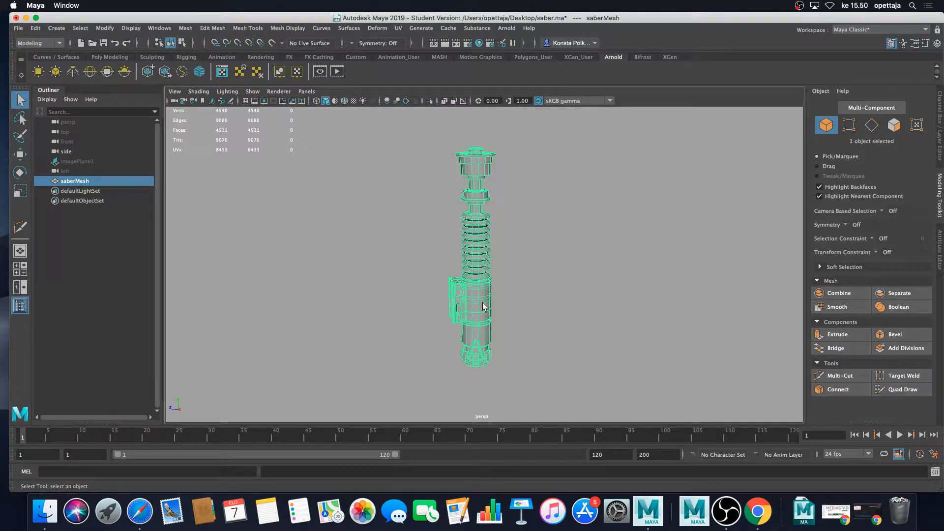
key("super+s")
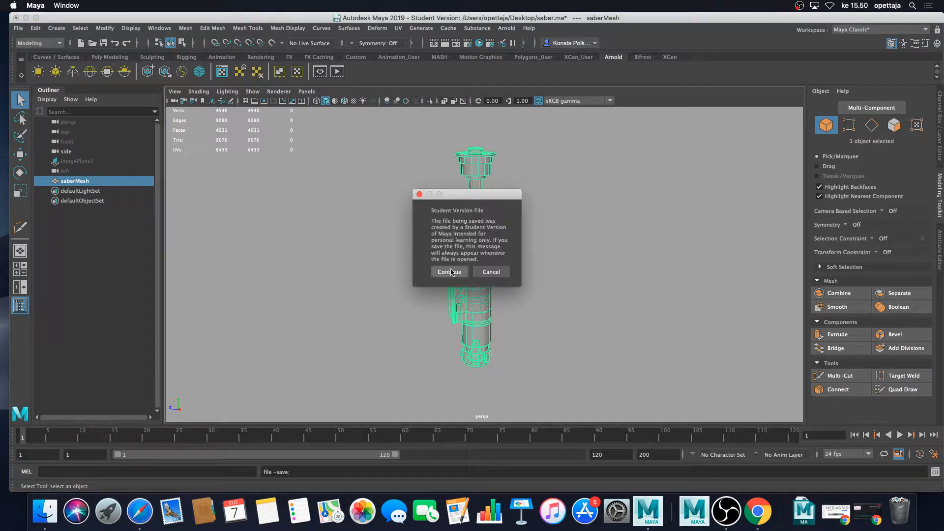
left_click(452, 273)
- Bevel the front and corner edges of the upper triangular button on the side box
scroll(512, 307, "up", 10)
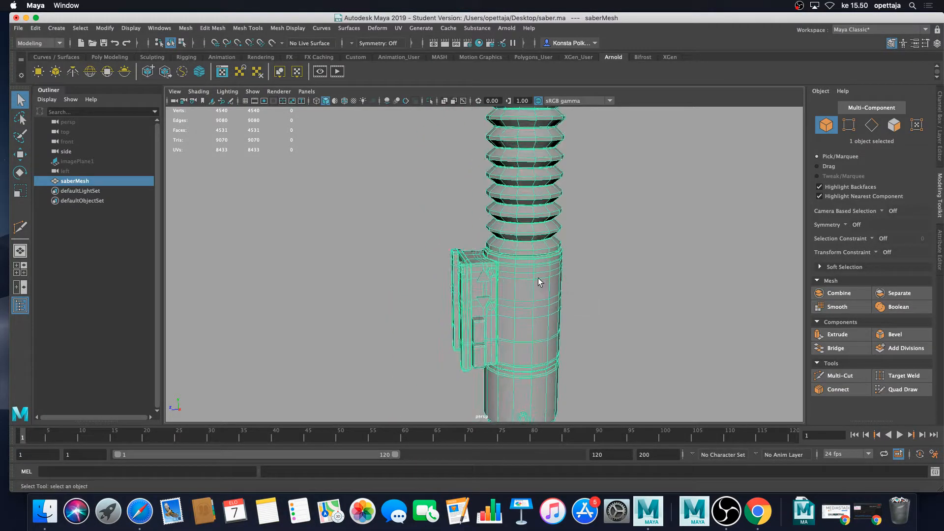
left_click_drag(538, 278, 516, 295, "alt")
right_click_drag(515, 250, 522, 230)
left_click(519, 230)
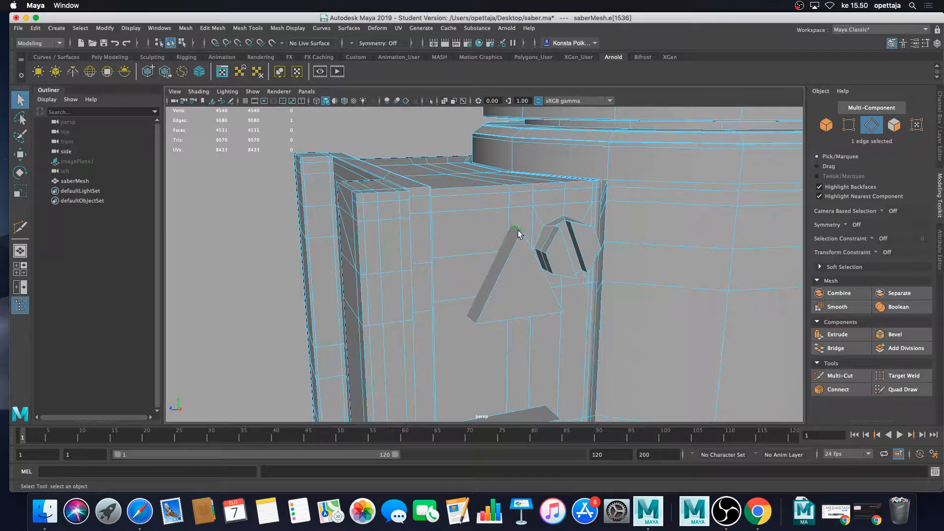
left_click(541, 278, "shift")
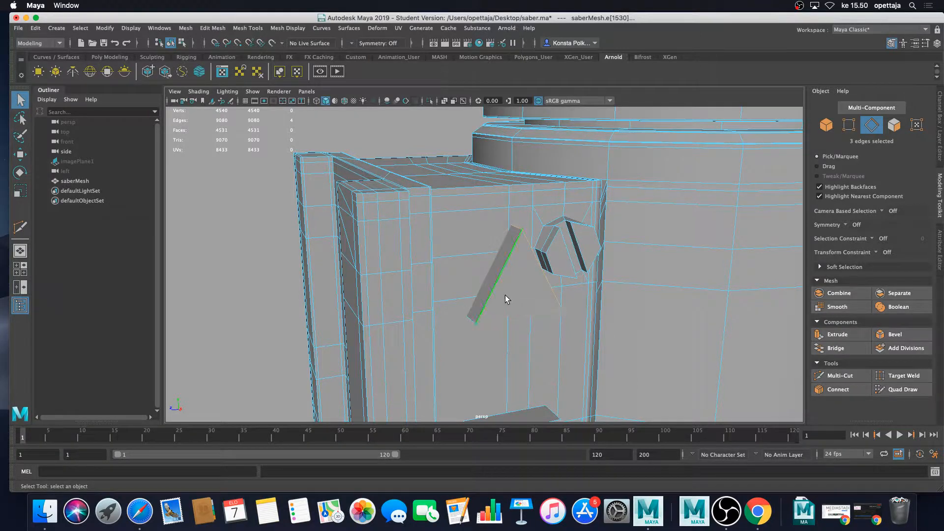
left_click_drag(506, 295, 482, 262, "alt")
middle_click_drag(481, 262, 524, 298, "alt")
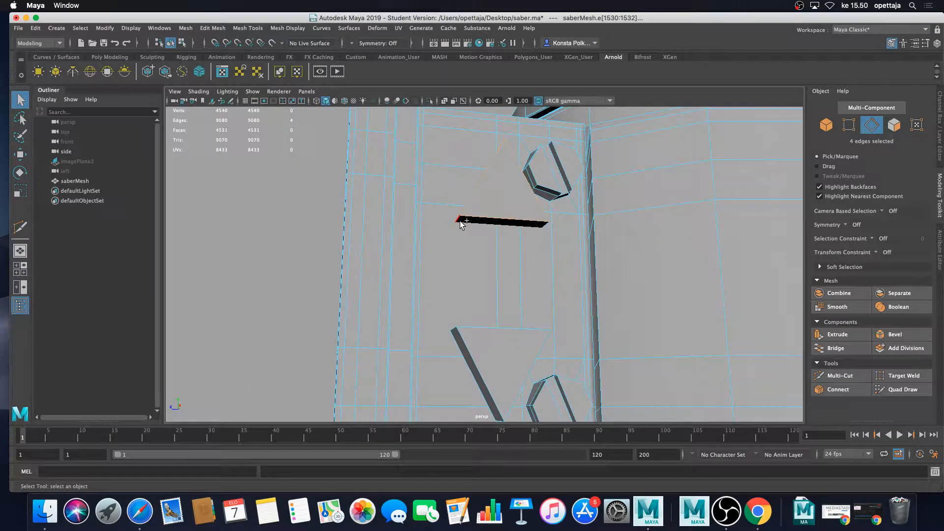
left_click(545, 234, "shift")
left_click_drag(546, 236, 553, 259, "alt")
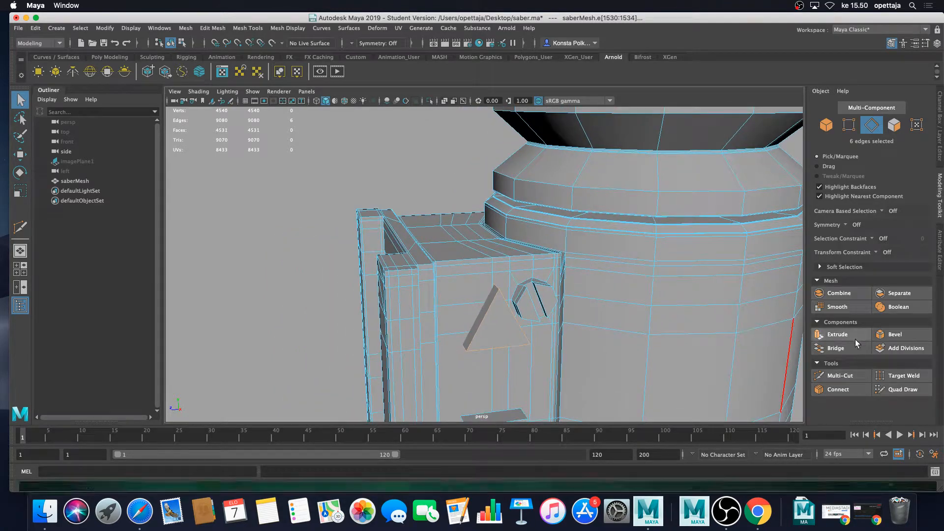
left_click(895, 335)
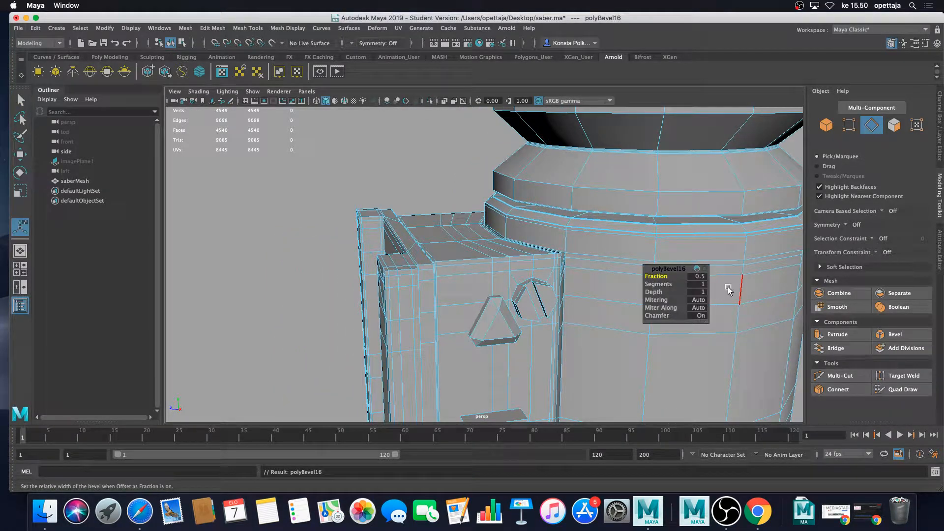
- Set the upper triangular button's bevel to a fraction of 0.05 with 2 segments
left_click(699, 277)
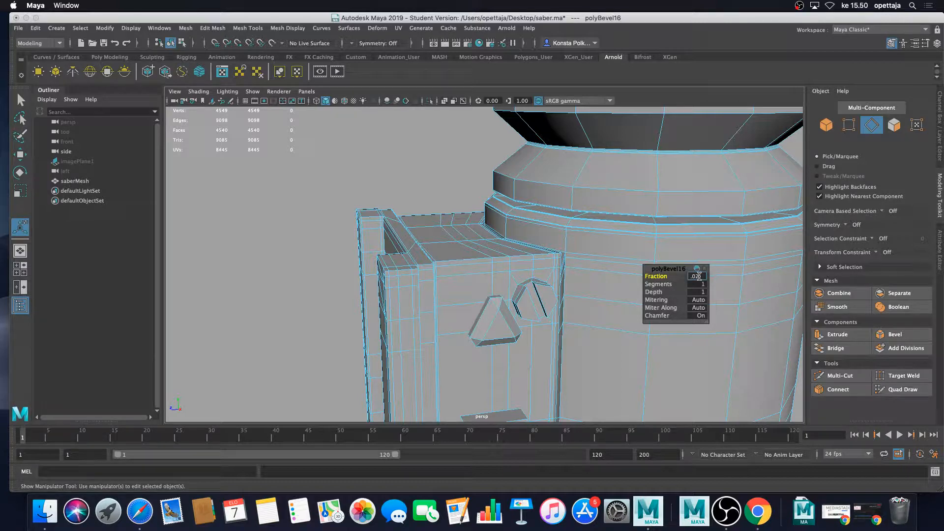
key("Return")
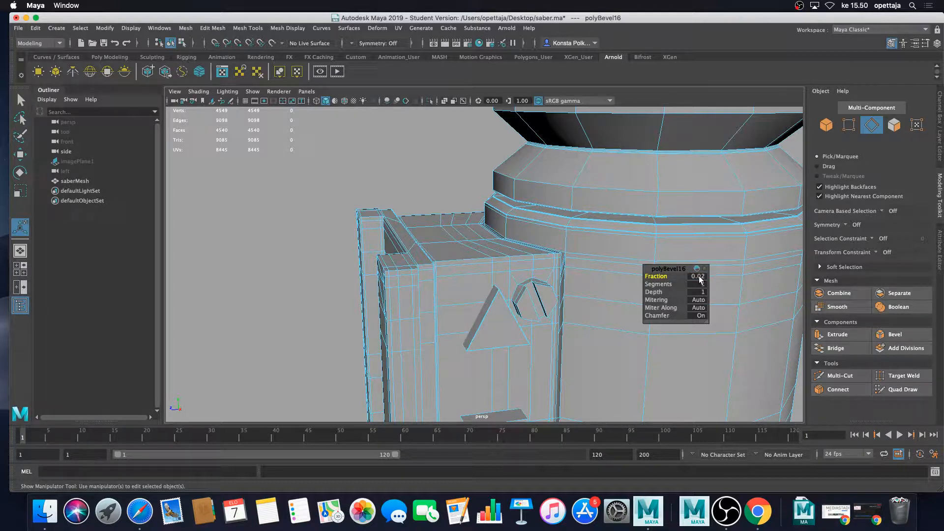
left_click(703, 284)
left_click(702, 287)
- Bevel the front and corner edges of the lower, downward-pointing triangular button on the side box
scroll(522, 317, "down", 2)
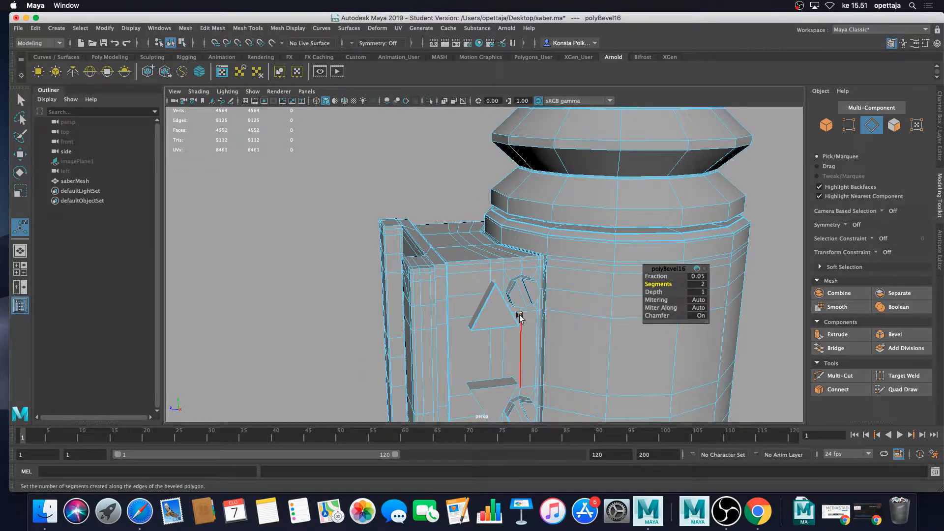
middle_click_drag(514, 319, 490, 185, "alt")
scroll(484, 202, "up", 5)
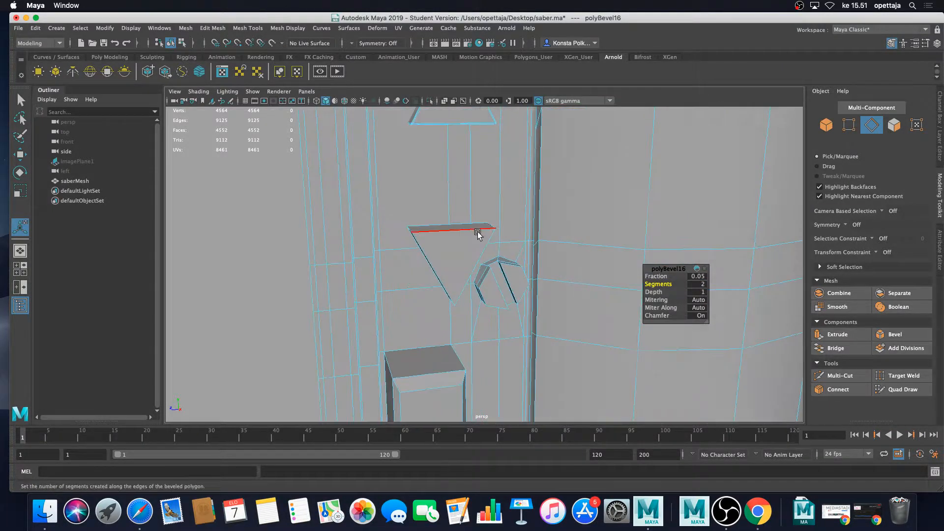
left_click_drag(447, 237, 468, 239, "alt")
left_click(514, 239)
left_click(507, 258, "shift")
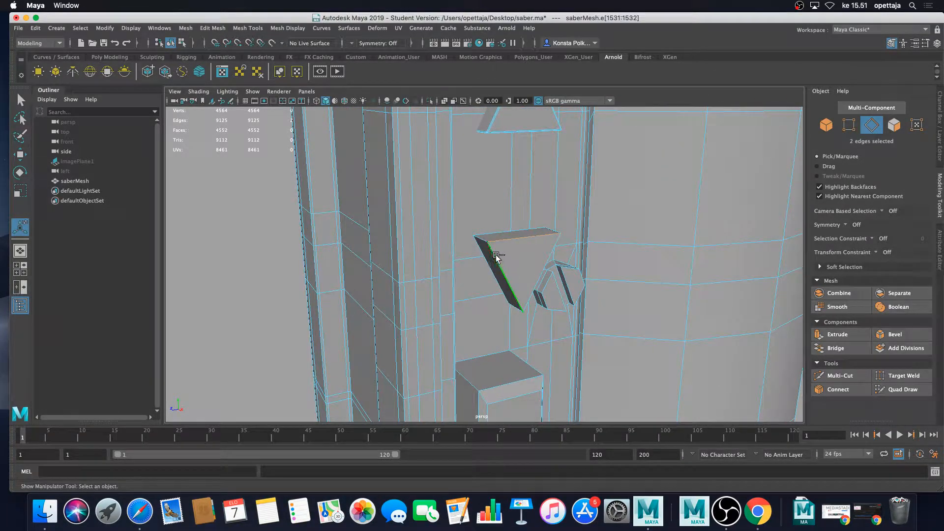
left_click(483, 240, "shift")
left_click_drag(483, 242, 530, 241, "alt")
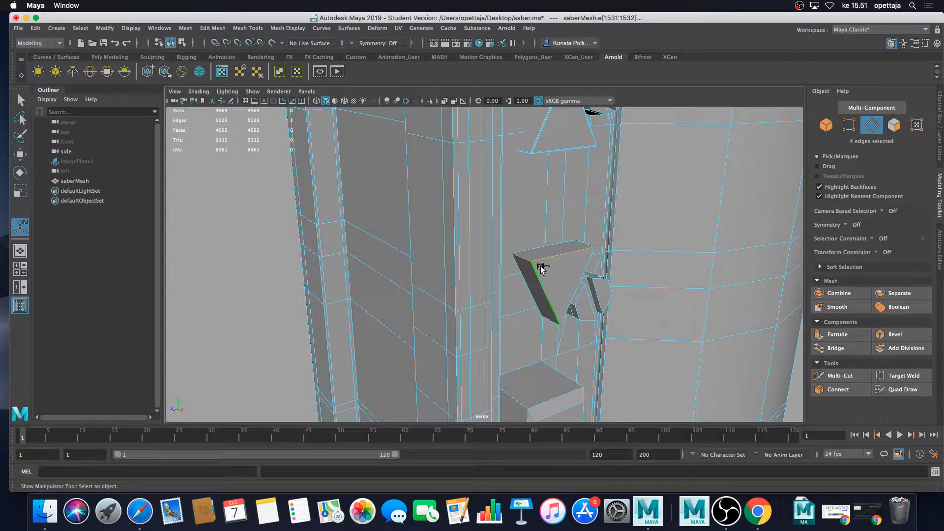
left_click_drag(552, 281, 483, 255, "alt")
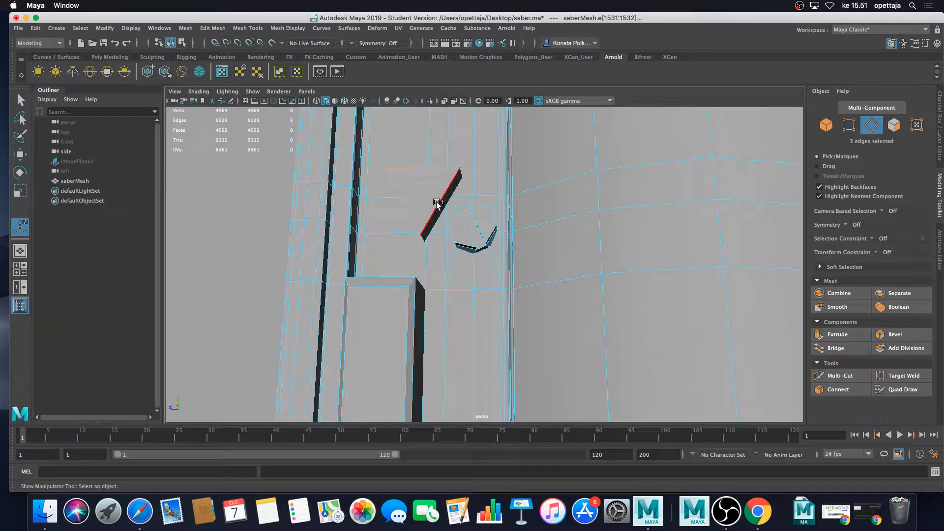
left_click(450, 186, "shift")
left_click(463, 177, "shift")
left_click_drag(463, 176, 531, 276, "alt")
left_click(512, 234, "shift")
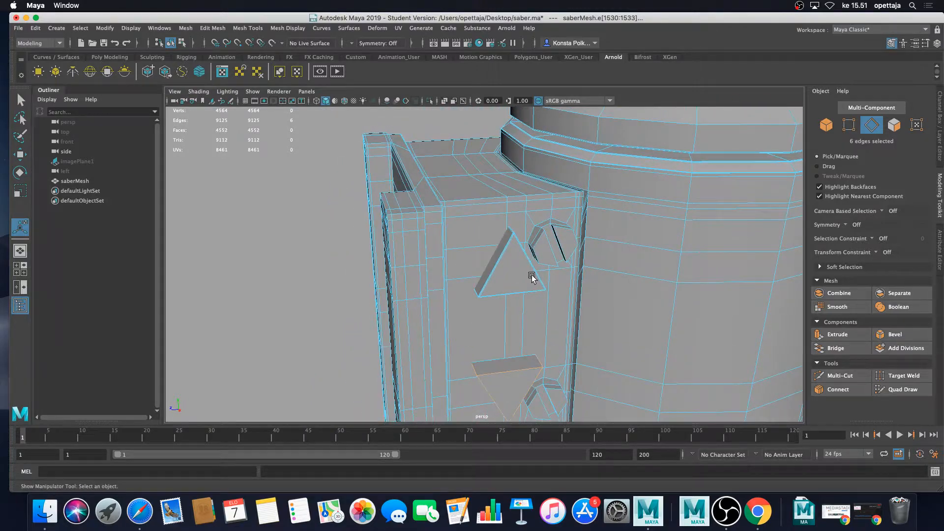
left_click(895, 334)
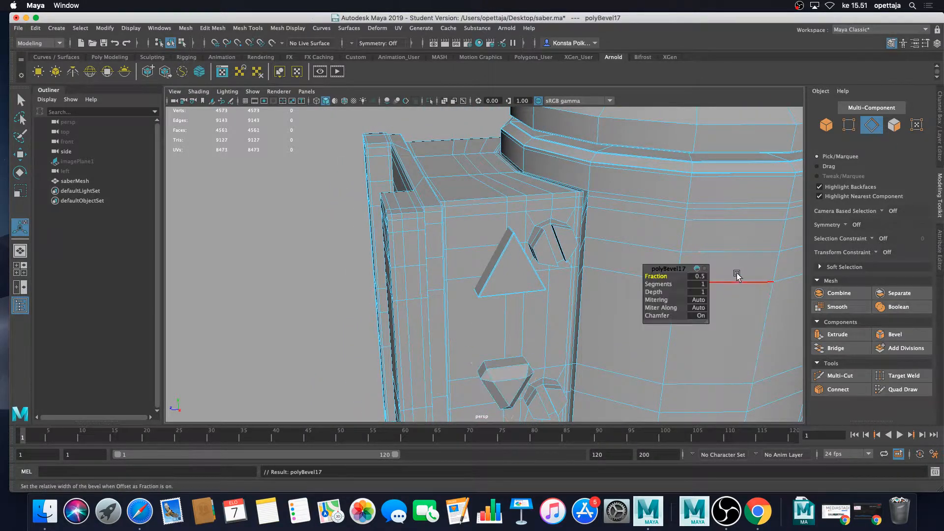
- Set the lower triangular button's bevel to a fraction of 0.05 with 2 segments and leave the bevel tool
left_click(699, 276)
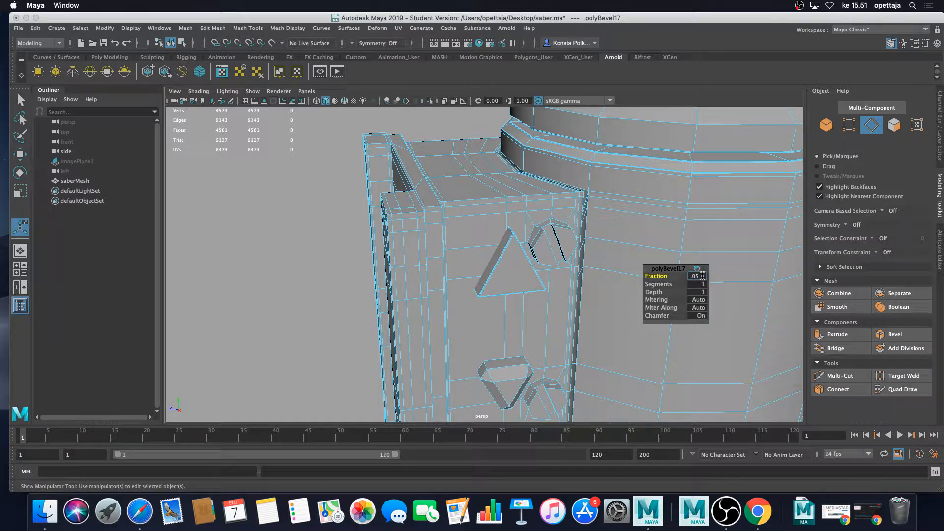
key("Tab")
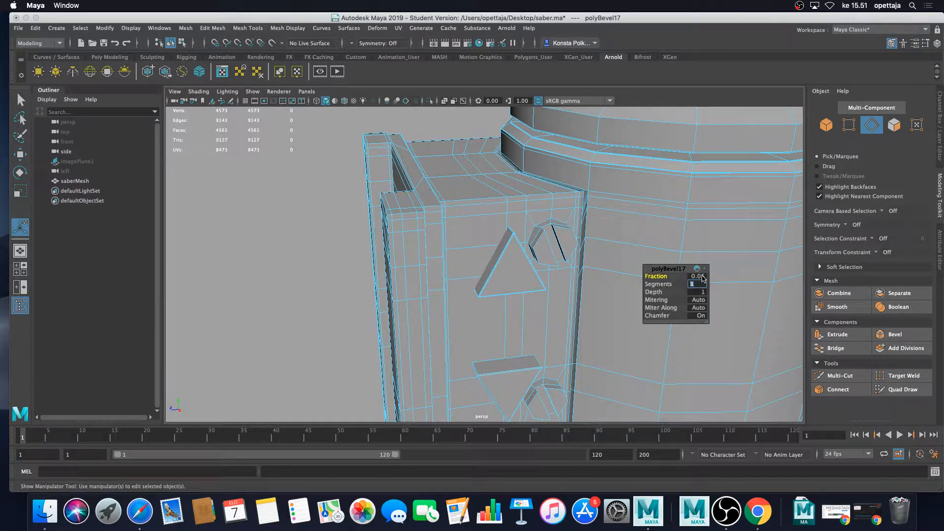
key("Return")
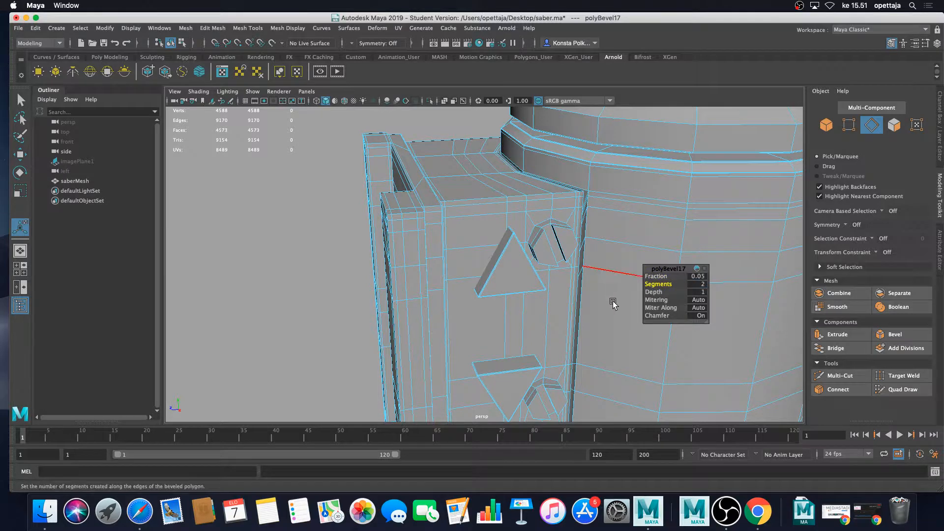
key("q")
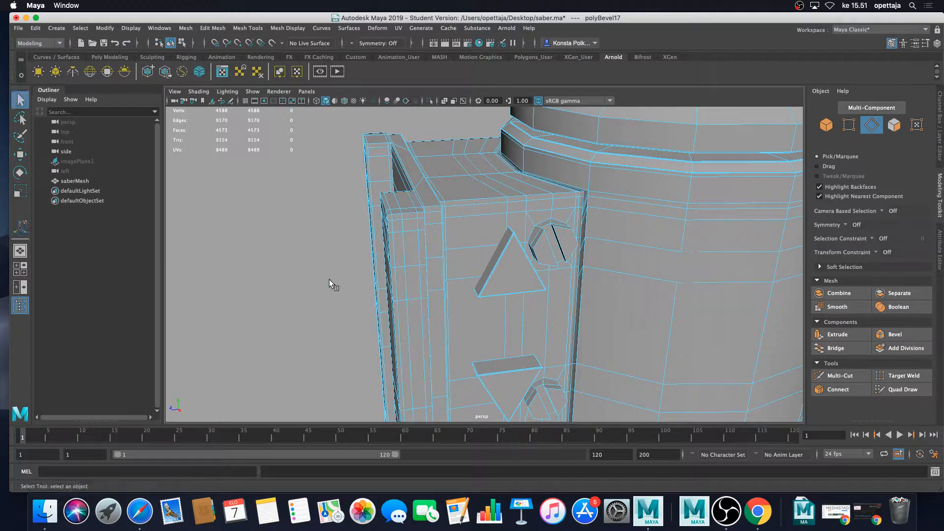
- Inspect the side box and its buttons in object mode with smooth preview on, and return saberMesh to the unsmoothed display
right_click_drag(500, 250, 528, 234)
key("3")
scroll(327, 260, "down", 4)
left_click(327, 261)
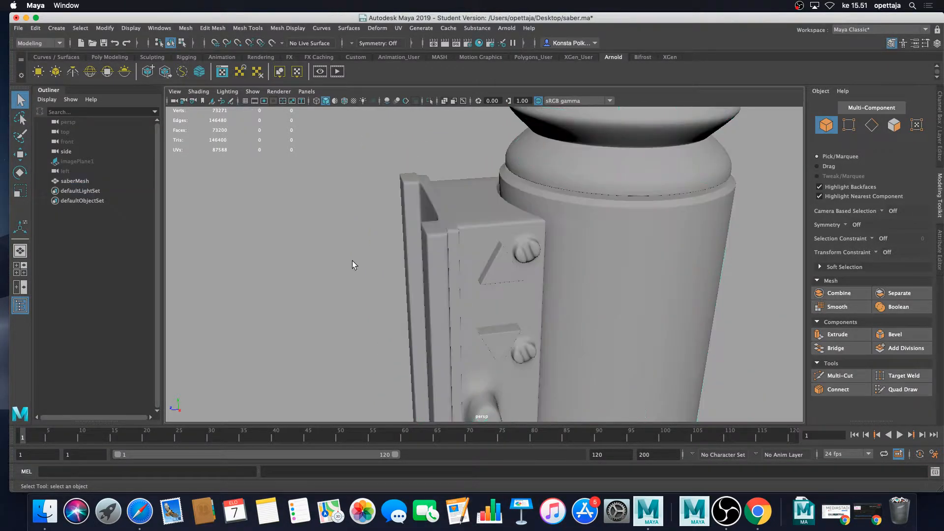
mouse_move(352, 261)
left_mouse_down("alt")
mouse_move(359, 265)
mouse_move(354, 239)
mouse_move(408, 259)
mouse_move(356, 258)
left_mouse_up("alt")
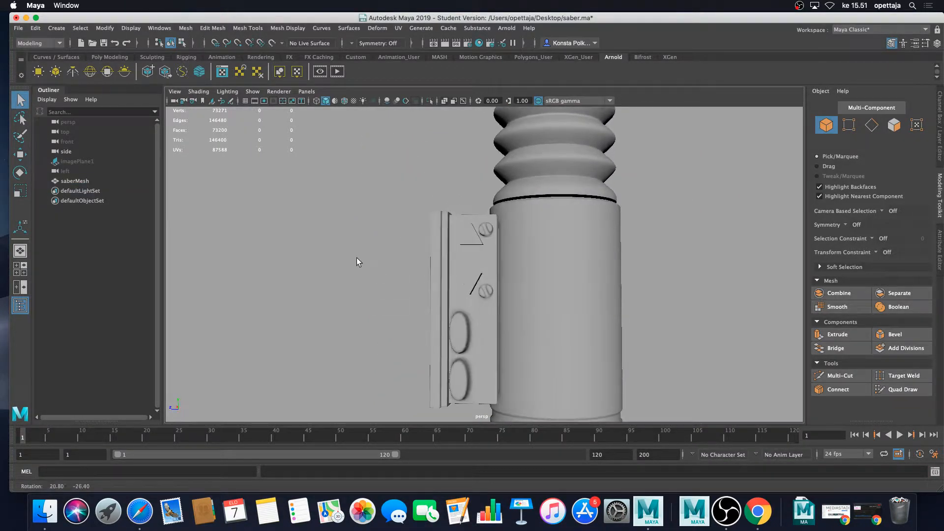
scroll(498, 319, "up", 5)
left_click(465, 299)
key("1")
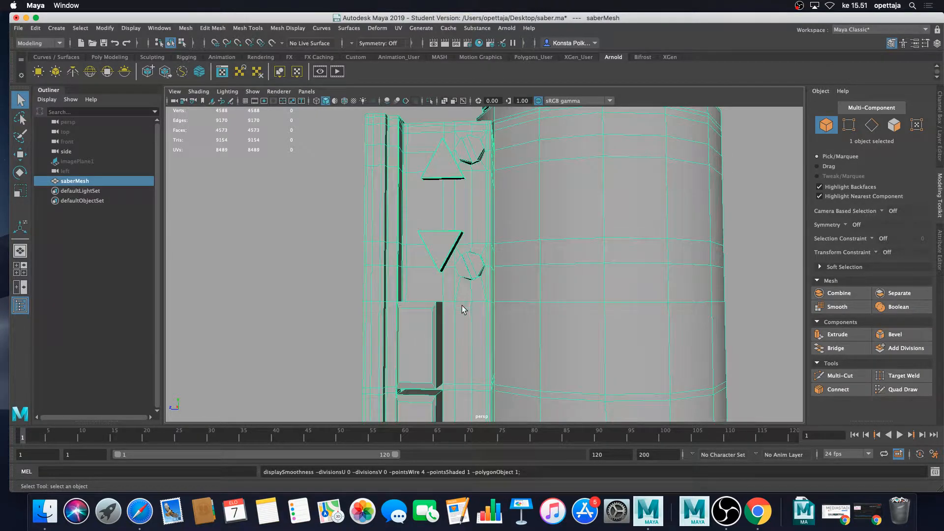
- Try to delete the extra vertex on the top side edge of the upper rectangular button
scroll(462, 306, "up", 2)
left_click_drag(462, 306, 429, 264, "alt")
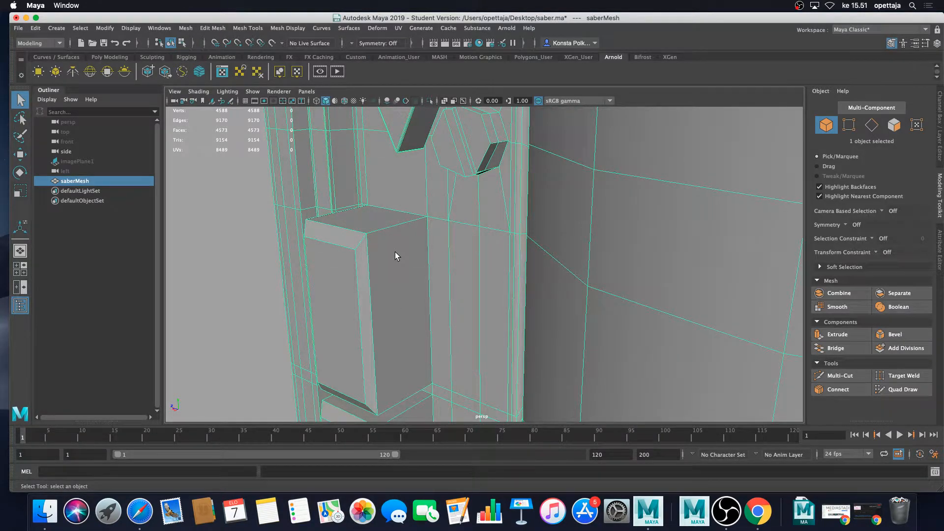
left_click_drag(396, 230, 427, 249, "alt")
right_click_drag(429, 247, 432, 217)
left_click(442, 251)
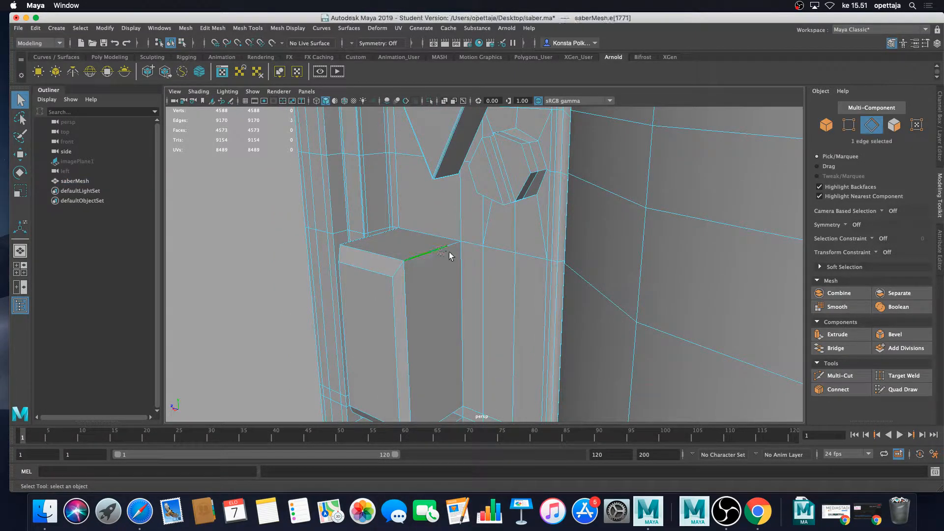
mouse_move(449, 252)
left_mouse_down("alt")
mouse_move(416, 253)
mouse_move(422, 266)
mouse_move(456, 264)
mouse_move(401, 238)
mouse_move(432, 258)
left_mouse_up("alt")
left_click(436, 231)
left_click(406, 240)
right_click_drag(437, 249, 391, 249)
left_click_drag(391, 248, 427, 240, "alt")
left_click(419, 216)
right_click_drag(421, 217, 377, 229, "shift")
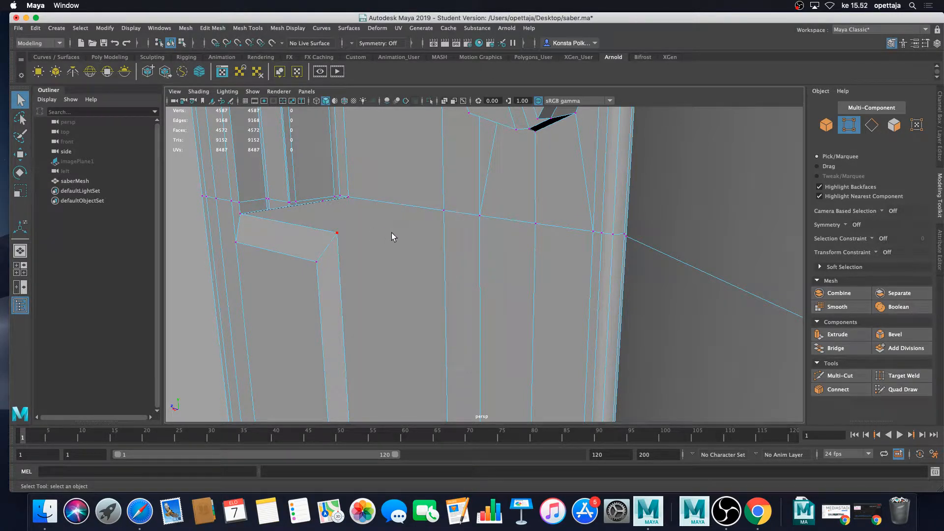
key("z")
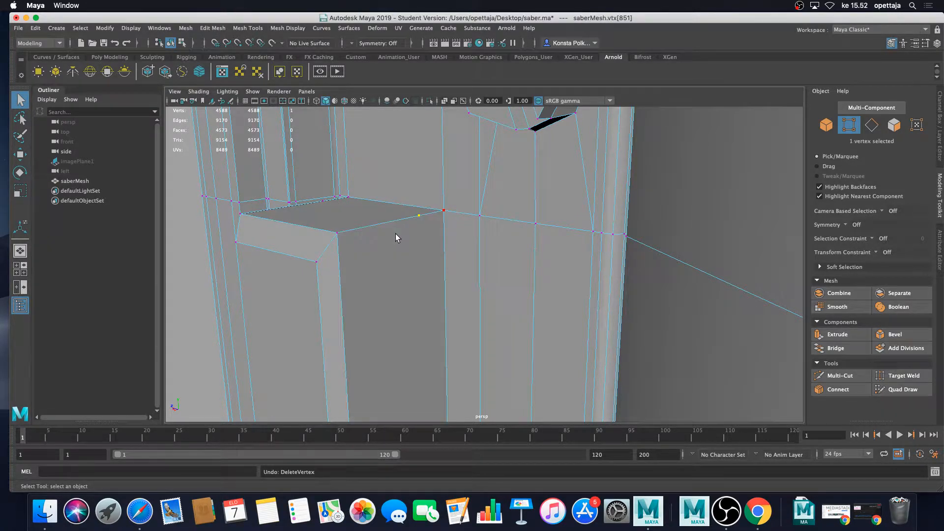
- Delete the top face of the upper rectangular button
left_click_drag(395, 234, 431, 274, "alt")
right_click_drag(431, 273, 400, 256)
left_click(415, 246)
key("Delete")
- Check the extra vertices on the upper rectangular button and delete its side face nearest the round screws
left_click(430, 266)
scroll(428, 282, "up", 4)
middle_click_drag(436, 297, 443, 262, "alt")
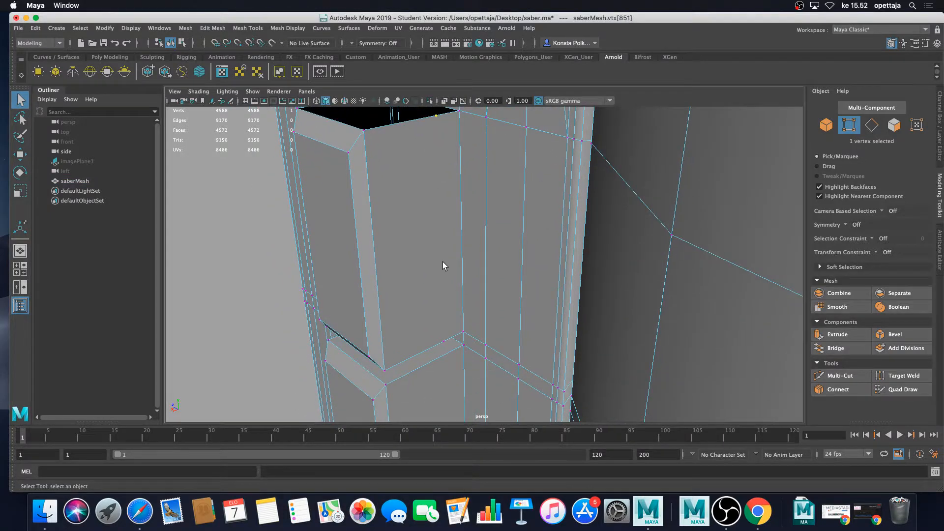
left_click(442, 262)
left_click_drag(442, 261, 463, 295, "alt")
left_click(427, 215)
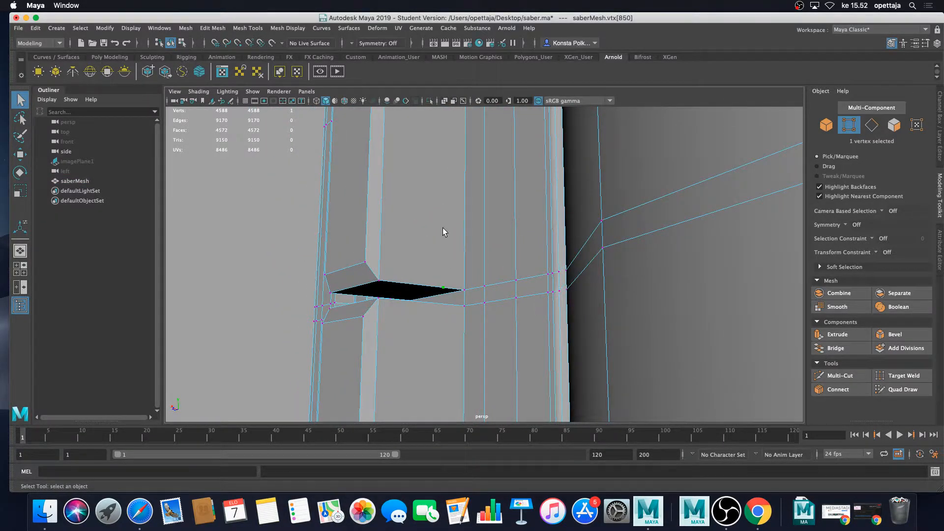
left_click_drag(442, 231, 455, 249, "alt")
right_click_drag(449, 259, 456, 268)
left_click(459, 268)
key("Delete")
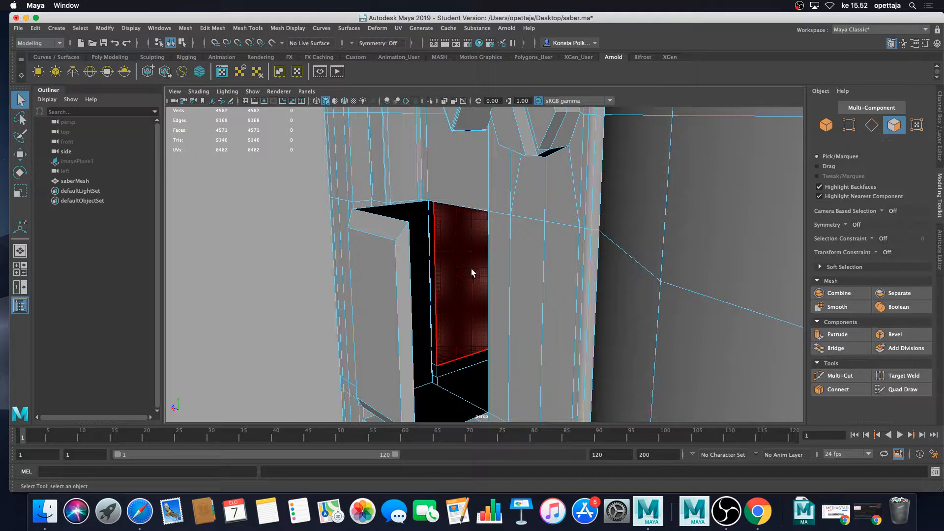
- Delete the underside face and the remaining side face of the upper rectangular button
middle_click_drag(472, 270, 542, 245, "alt")
left_click_drag(542, 245, 526, 288, "alt")
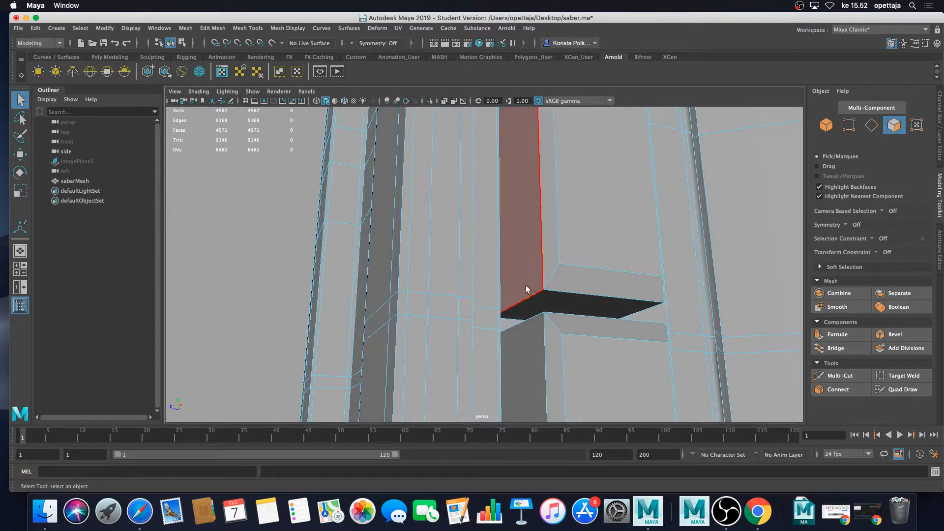
left_click(544, 300)
key("Delete")
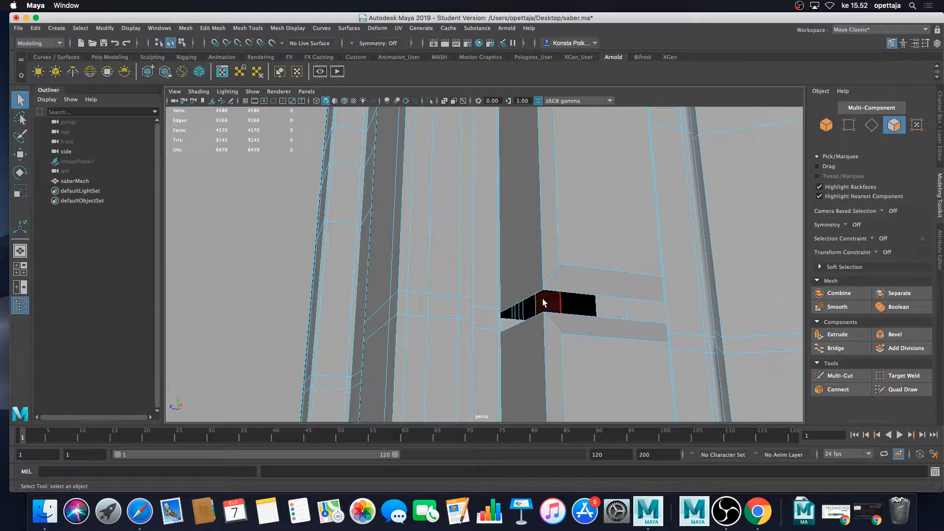
left_click(534, 286)
key("Delete")
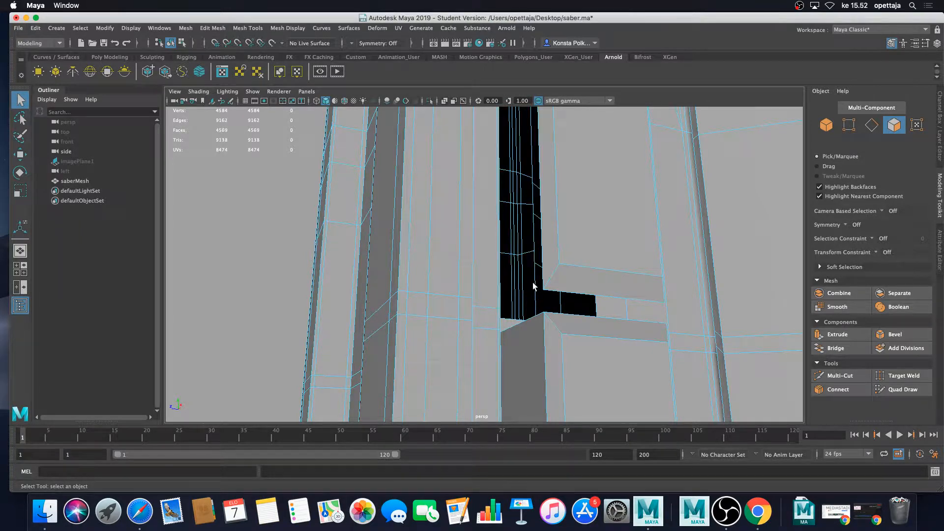
- Bridge the front plate's long edge to the box opening to rebuild the rectangular button's side face nearest the screws
left_click_drag(550, 255, 468, 264, "alt")
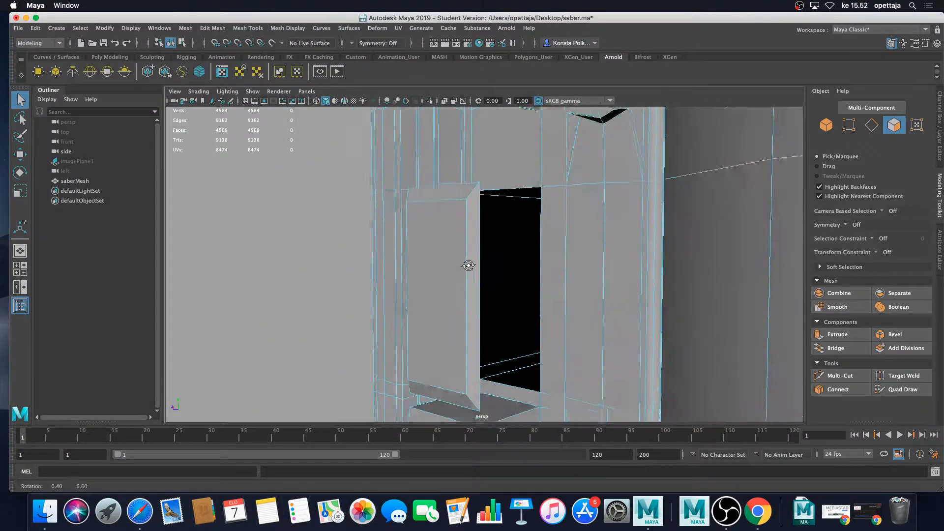
right_click_drag(460, 251, 457, 221)
left_click(476, 247)
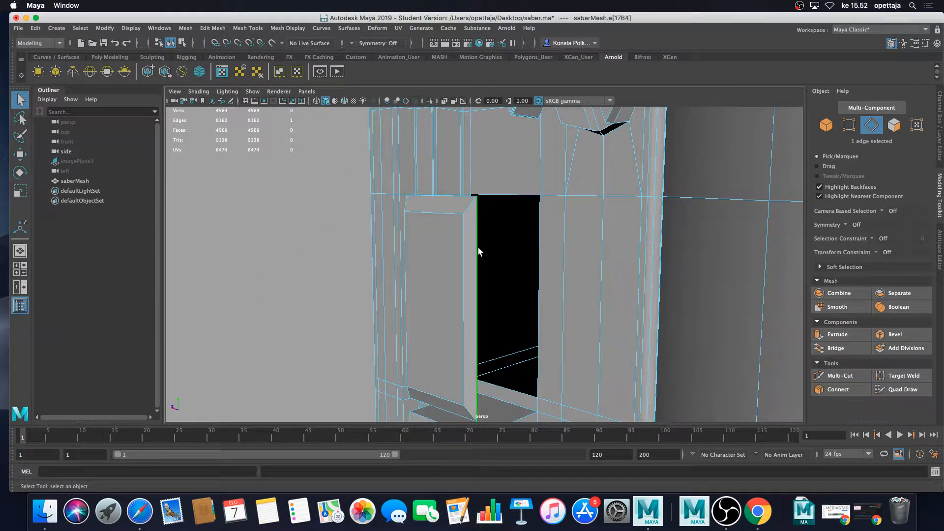
left_click(538, 257, "shift")
left_click(809, 345)
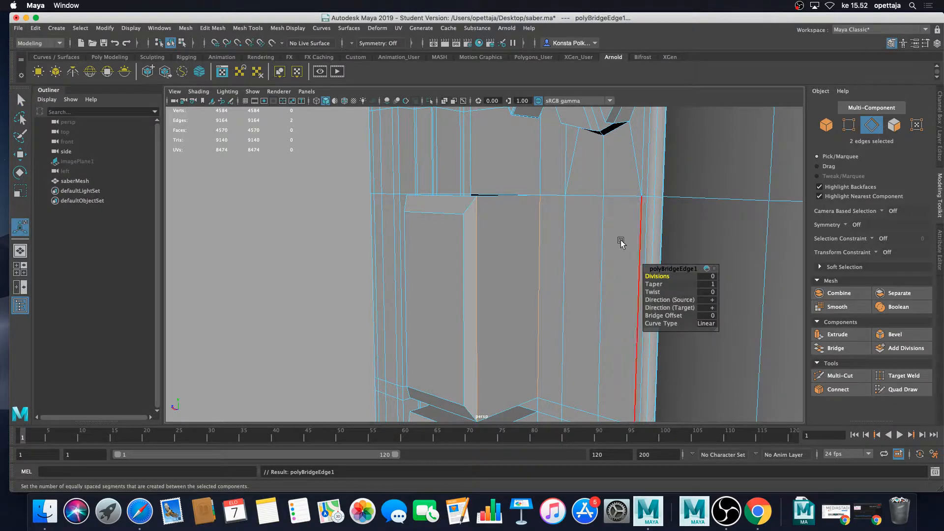
- Bridge the open edges to rebuild the top face and the opposite side face of the upper rectangular button
left_click_drag(621, 242, 605, 255, "alt")
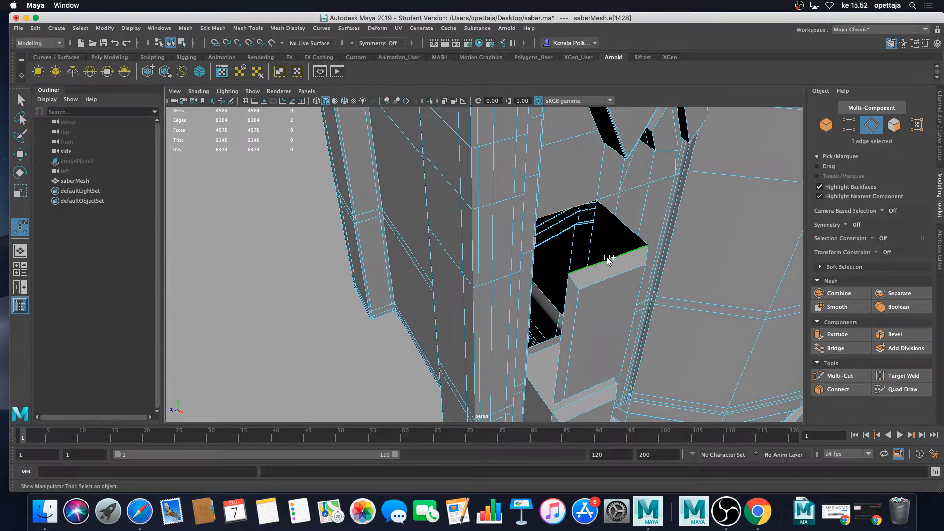
left_click(607, 258, "shift")
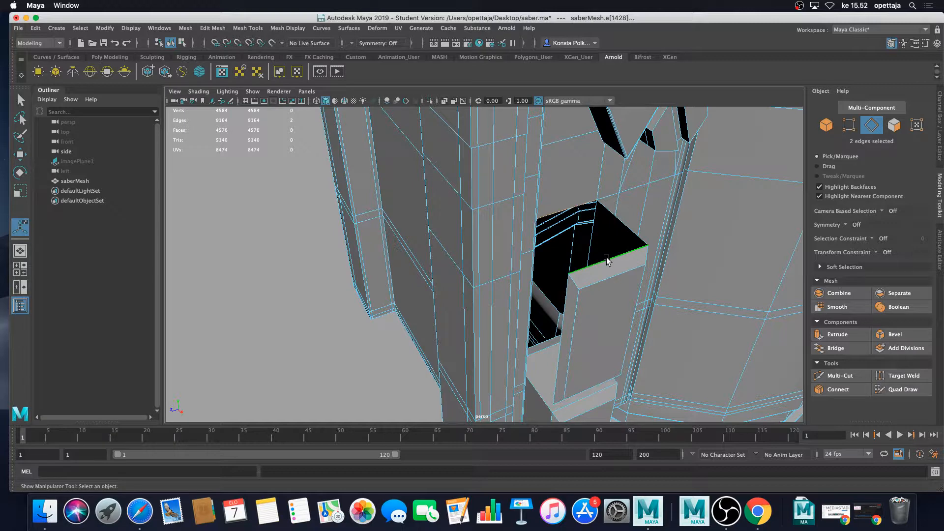
key("g")
left_click_drag(607, 279, 577, 247, "alt")
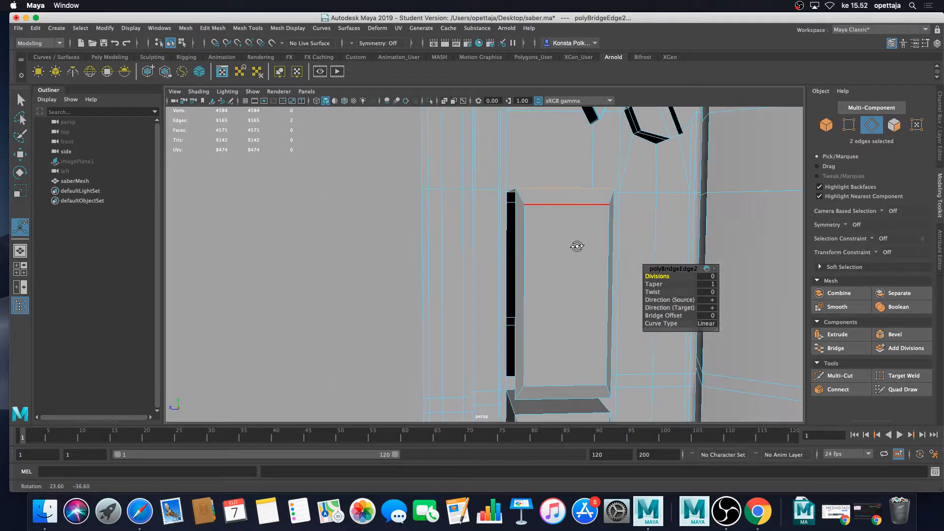
left_click(515, 238)
left_click_drag(515, 238, 551, 276, "alt")
key("g")
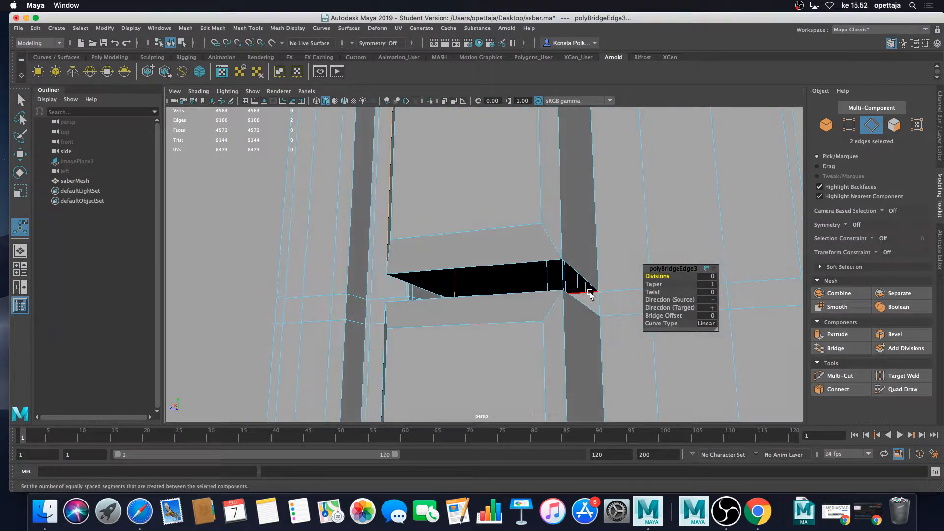
- Bridge the open bottom edges to rebuild the underside face of the upper rectangular button
left_click(549, 273)
left_click(534, 260, "shift")
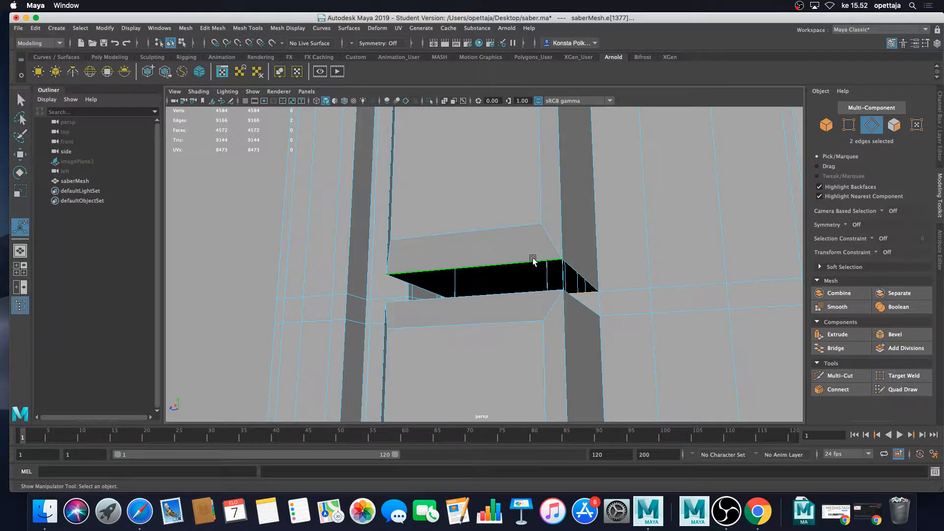
key("g")
left_click_drag(533, 260, 533, 288, "alt")
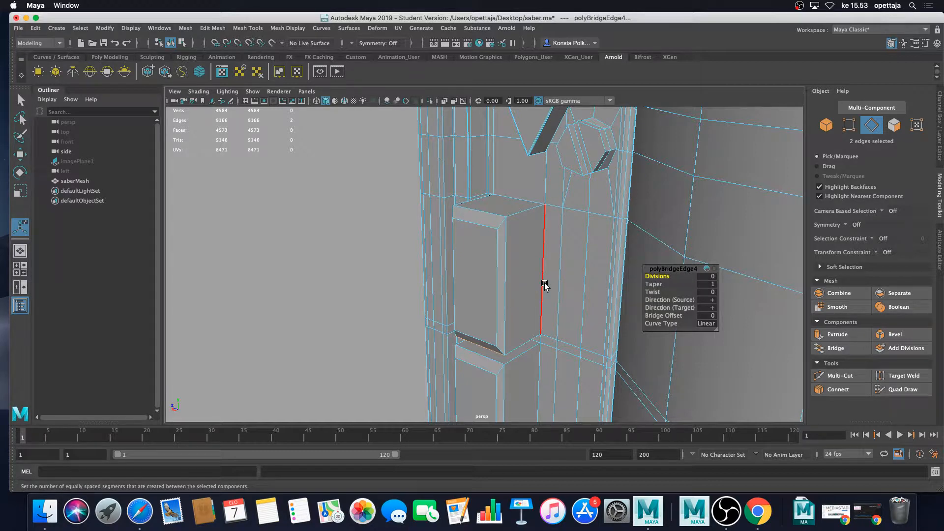
- Bevel the outer rim and inner front-panel edges of the upper rectangular button, including its depth edges running back to the box
right_click_drag(526, 212, 526, 185)
left_click(501, 228, "shift")
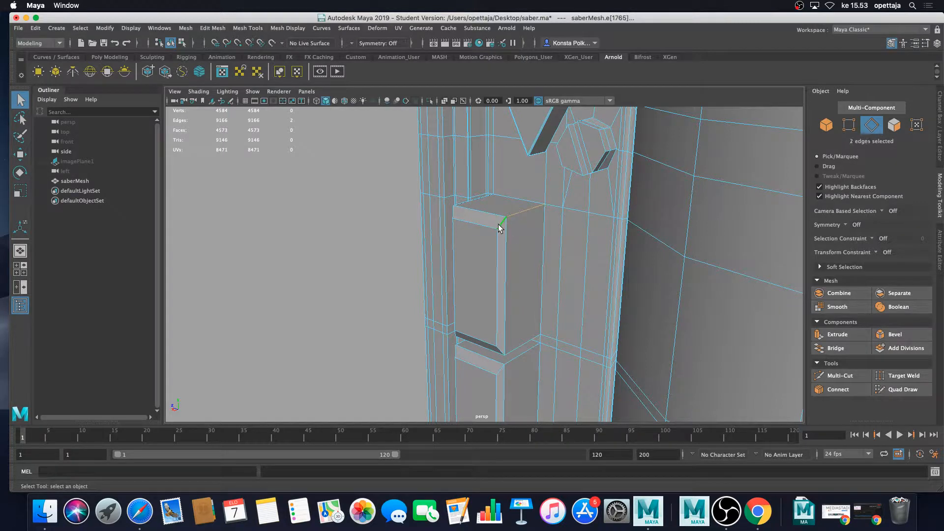
left_click(506, 231, "shift")
left_click(481, 235, "shift")
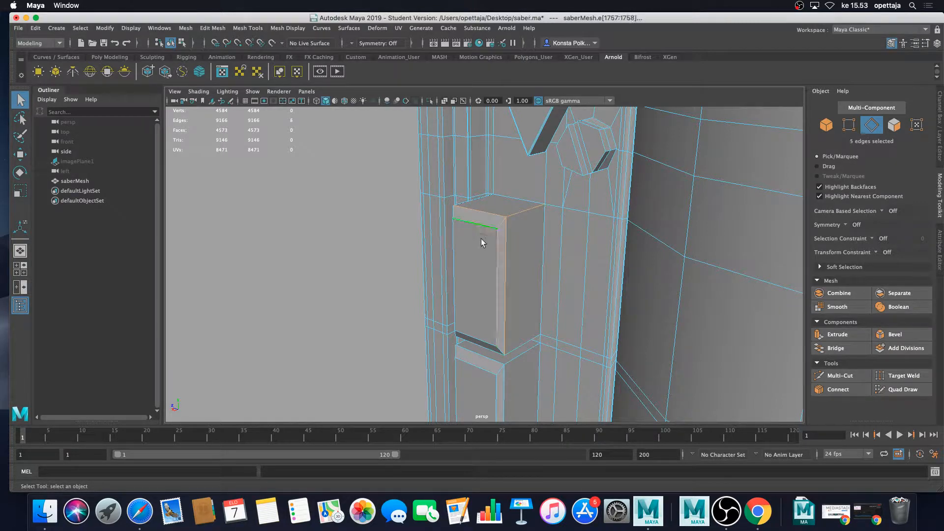
left_click_drag(484, 245, 556, 205, "alt")
left_click(568, 228, "shift")
scroll(574, 246, "up", 3)
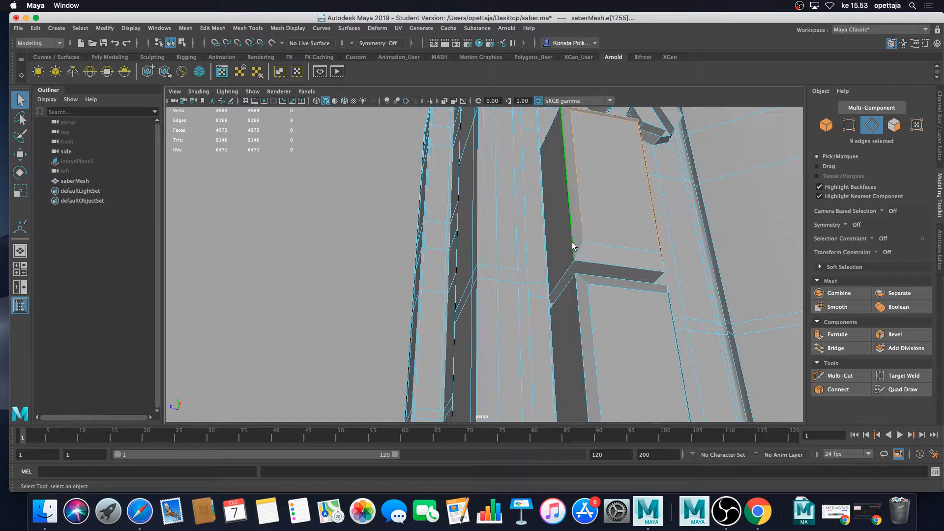
left_click(582, 245, "shift")
left_click(595, 262, "shift")
left_click(600, 247, "shift")
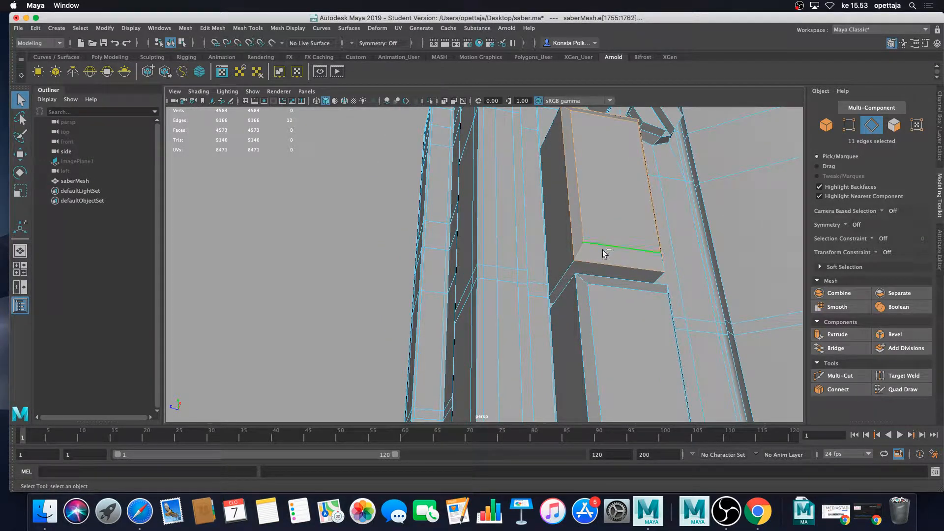
left_click(565, 273, "shift")
left_click_drag(577, 247, 538, 261, "alt")
left_click(503, 217, "shift")
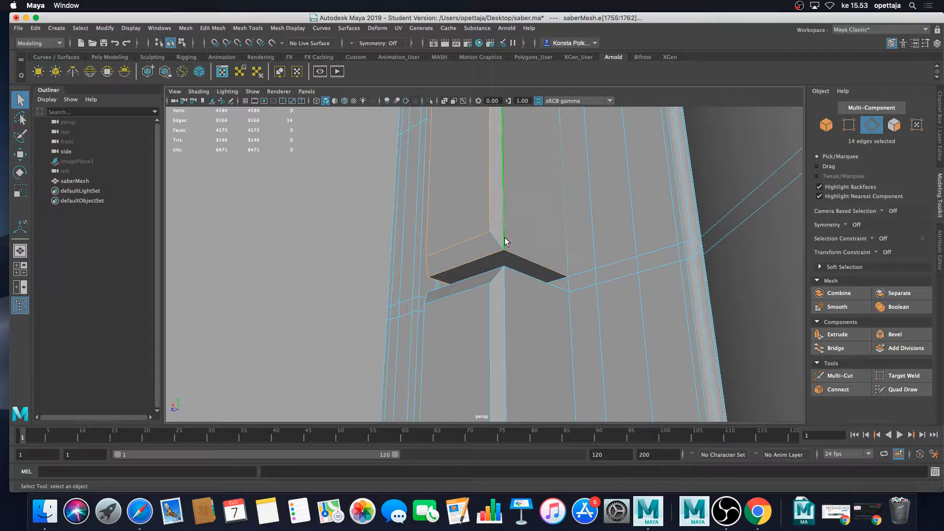
left_click_drag(523, 205, 566, 246, "alt")
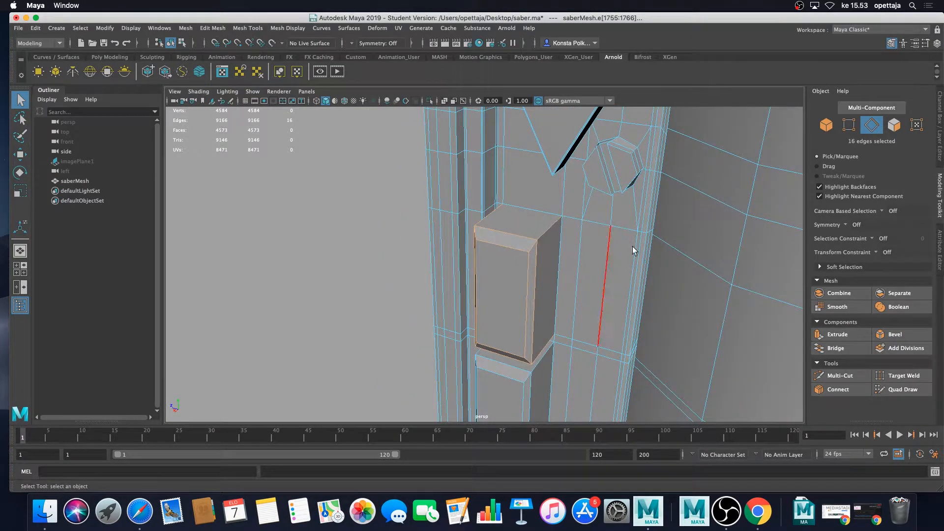
left_click(895, 335)
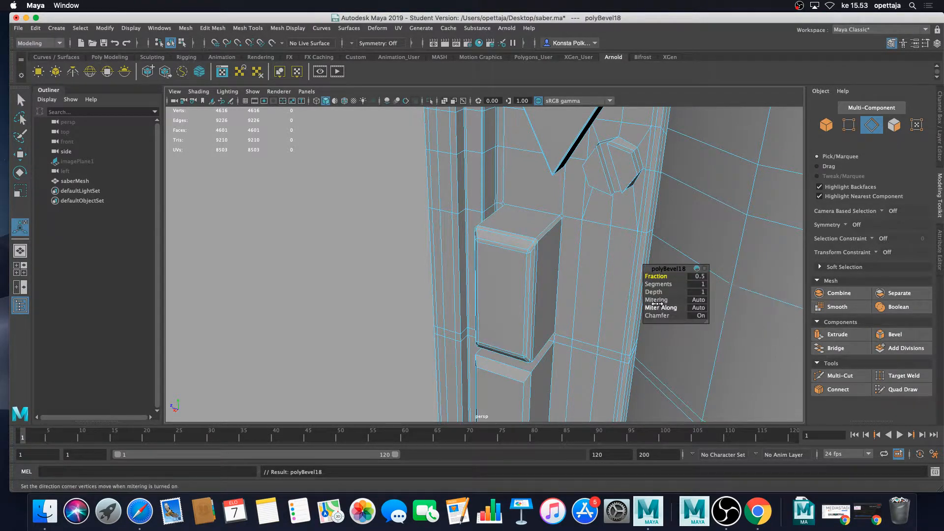
- Set the fraction of the upper rectangular button's bevel to 0.25
left_click_drag(632, 284, 597, 251, "alt")
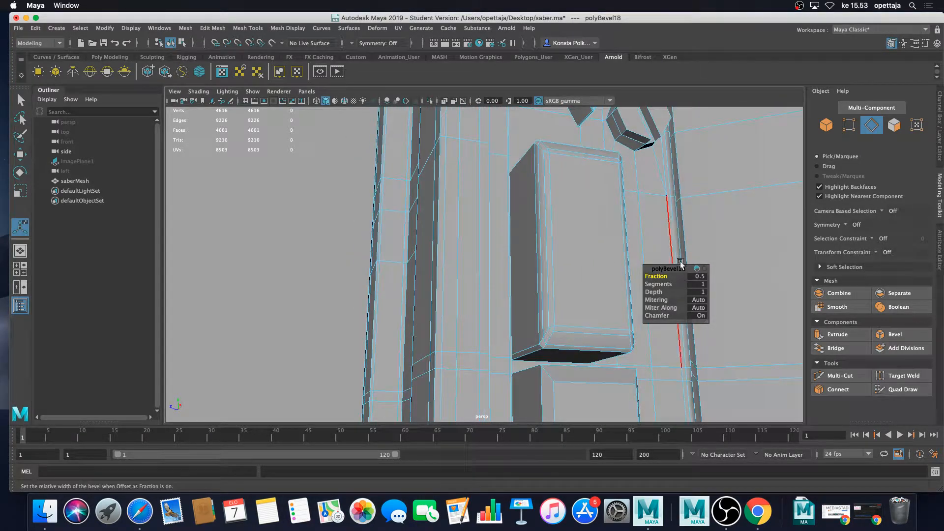
left_click(701, 277)
type("0.1")
key("Return")
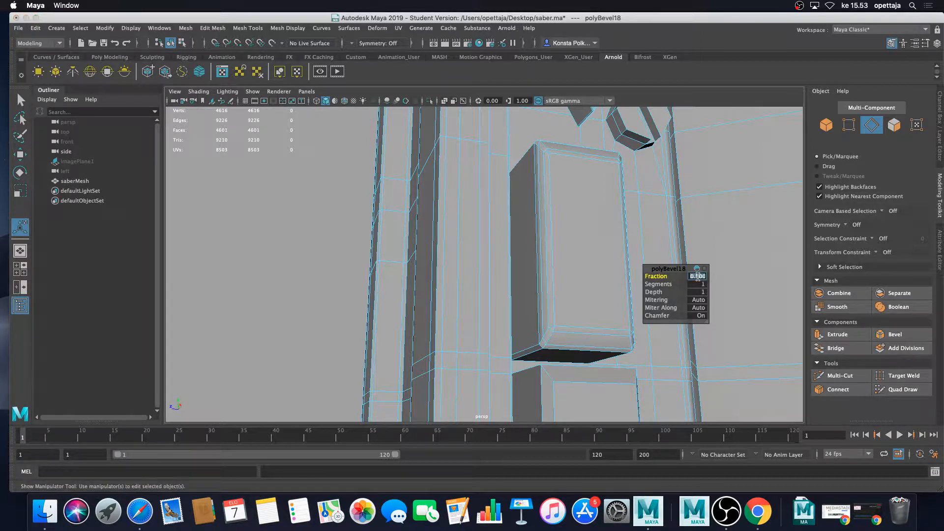
type("0.25")
key("Return")
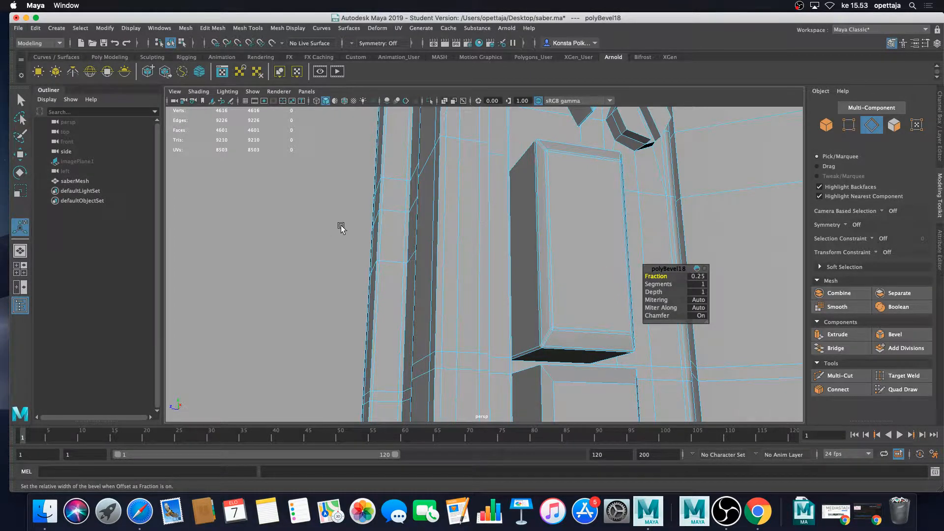
key("q")
- Examine the bevelled edges of the upper rectangular button and its corner where it meets the box
left_click_drag(350, 223, 499, 211, "alt")
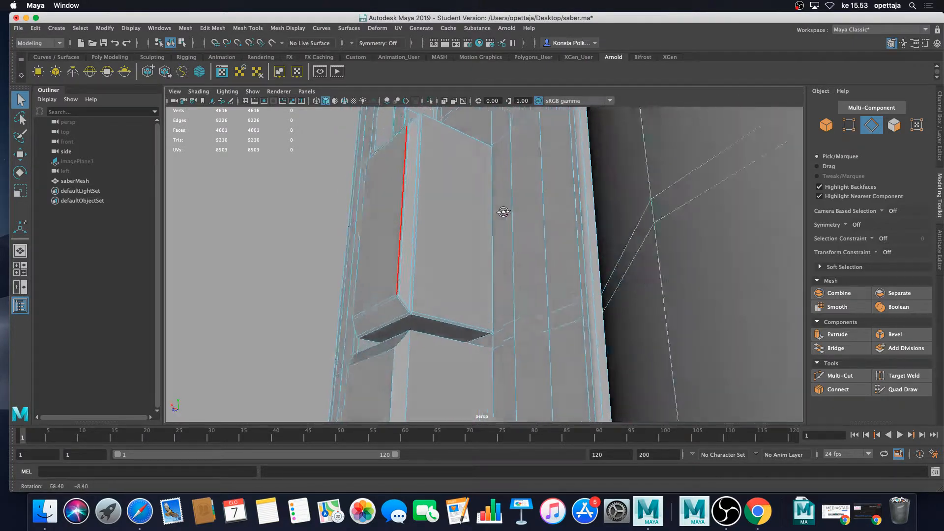
middle_click_drag(499, 211, 522, 285, "alt")
mouse_move(523, 284)
left_mouse_down("alt")
mouse_move(503, 230)
mouse_move(516, 240)
mouse_move(556, 215)
mouse_move(533, 200)
mouse_move(554, 294)
mouse_move(515, 297)
left_mouse_up("alt")
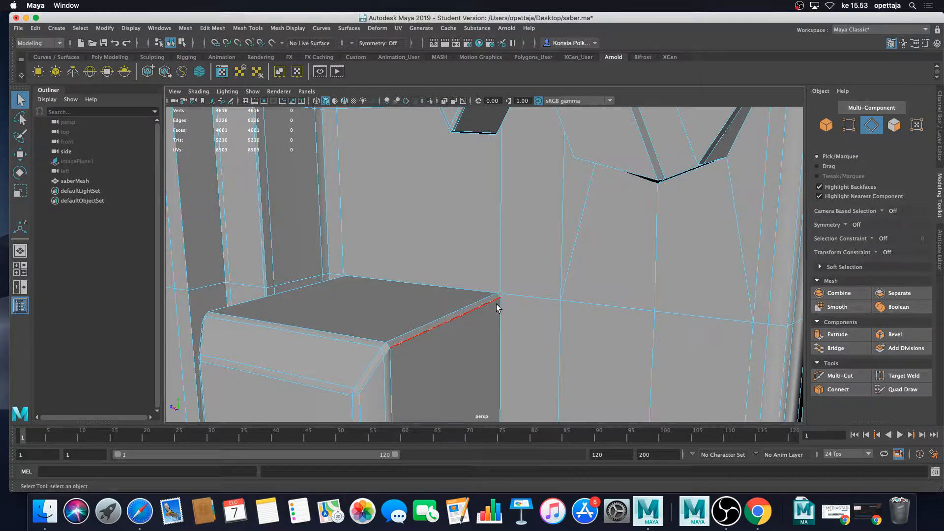
scroll(499, 295, "down", 5)
middle_click_drag(511, 288, 554, 296, "alt")
- Examine the mesh of the hilt's collar rings and ribbed grip down to the side box
scroll(552, 241, "down", 10)
scroll(531, 242, "up", 10)
middle_click_drag(577, 127, 520, 290, "alt")
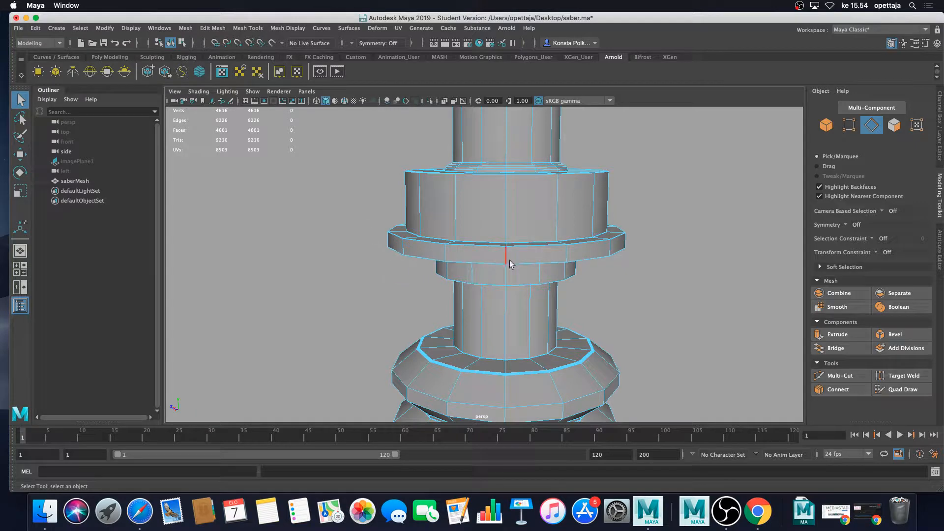
left_click_drag(413, 256, 506, 169, "alt")
left_click_drag(669, 239, 580, 238, "alt")
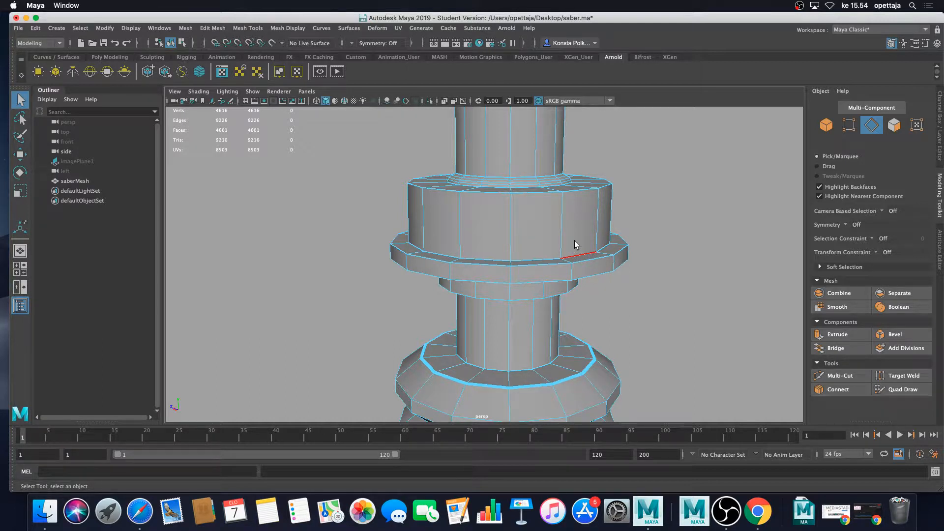
scroll(600, 223, "down", 2)
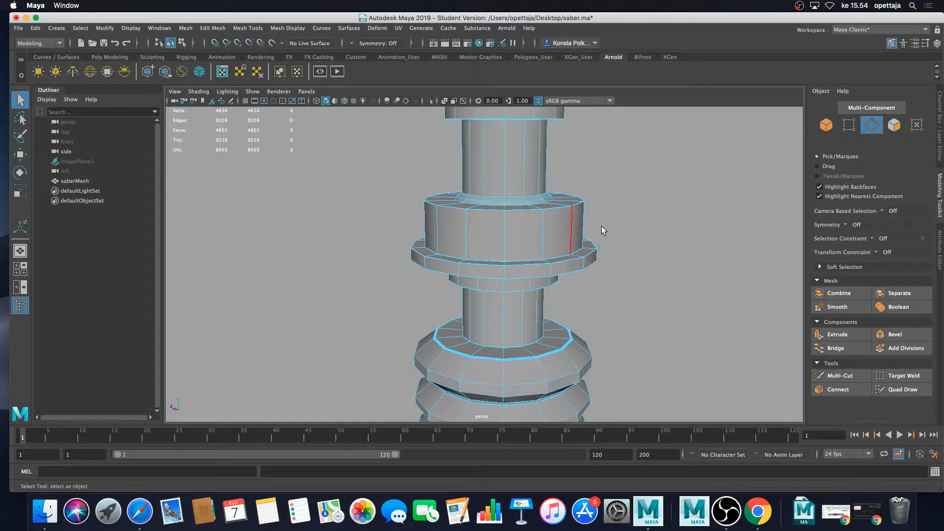
middle_click_drag(591, 272, 526, 144, "alt")
scroll(597, 250, "down", 5)
middle_click_drag(598, 250, 587, 183, "alt")
scroll(534, 231, "up", 3)
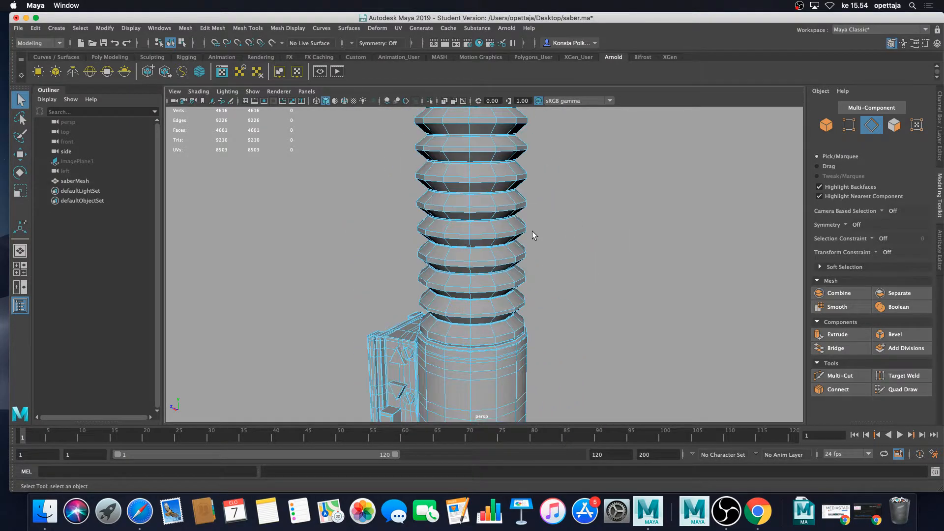
middle_click_drag(532, 235, 594, 202, "alt")
scroll(540, 262, "up", 3)
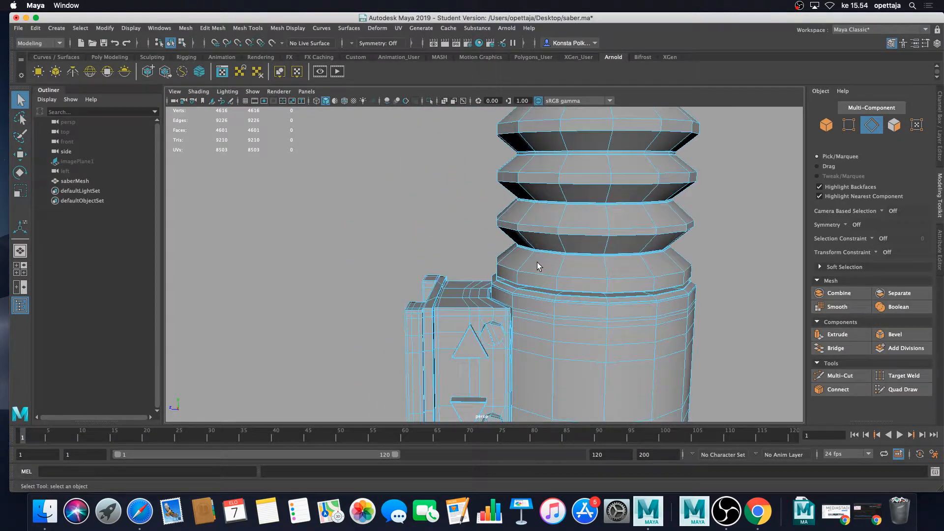
- Preview the upper rectangular button and its top corner smoothed, and return to the unsmoothed mesh
middle_click_drag(535, 276, 531, 206, "alt")
scroll(523, 238, "up", 5)
middle_click_drag(512, 255, 544, 163, "alt")
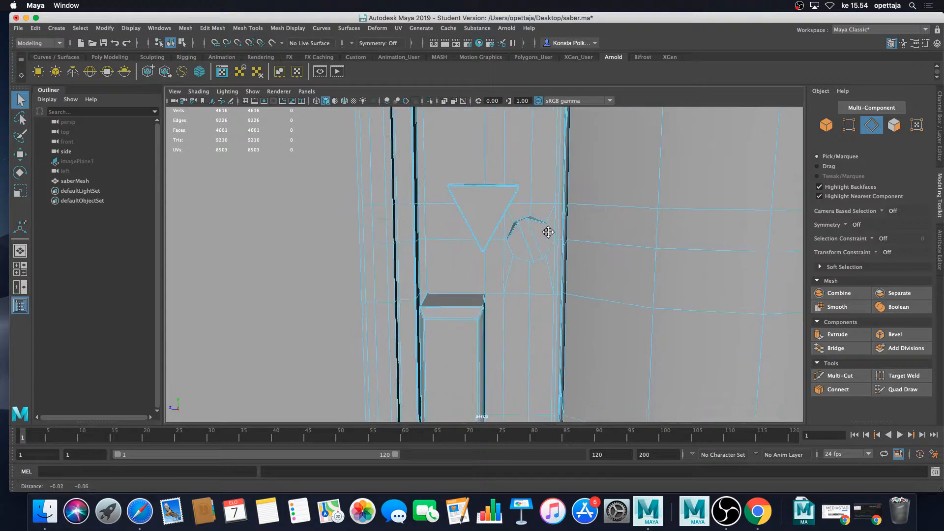
scroll(571, 232, "up", 5)
middle_click_drag(548, 231, 599, 254, "alt")
scroll(590, 216, "up", 3)
left_click_drag(600, 254, 570, 254, "alt")
scroll(556, 266, "up", 5)
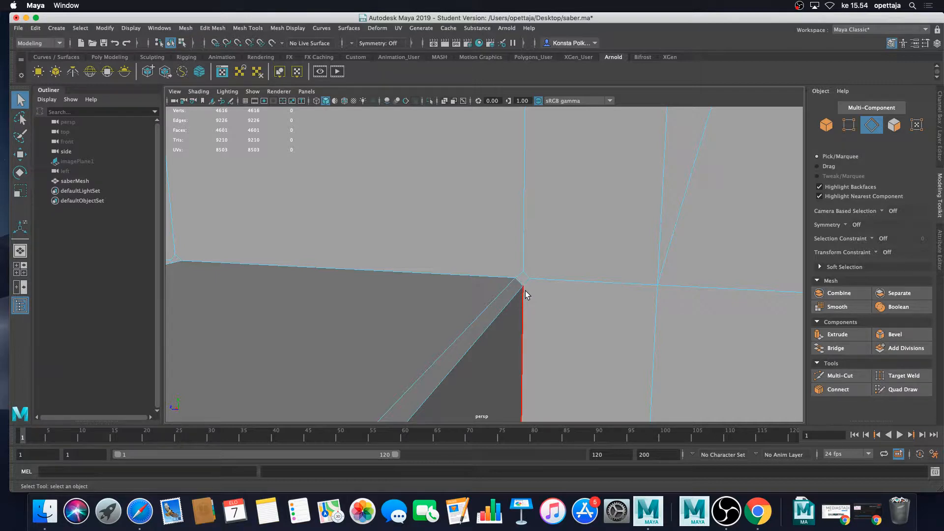
key("3")
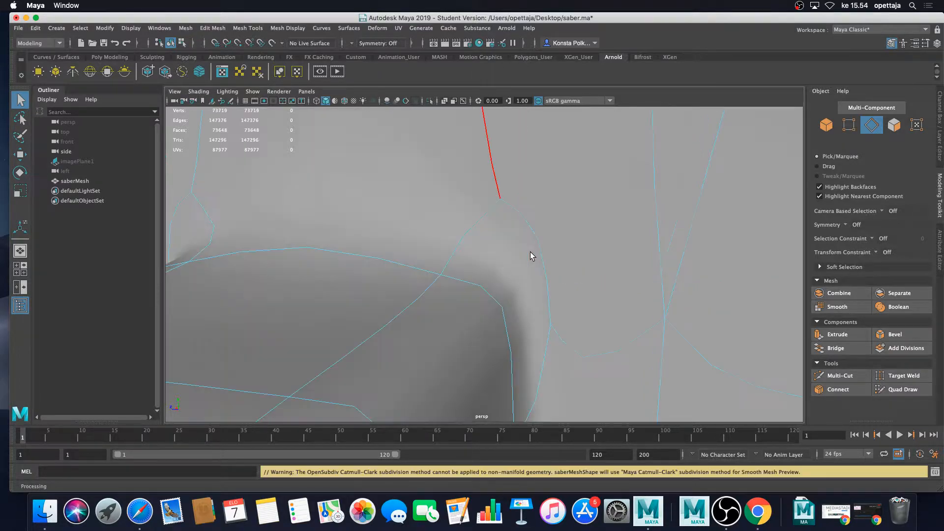
scroll(530, 252, "down", 10)
scroll(530, 252, "down", 3)
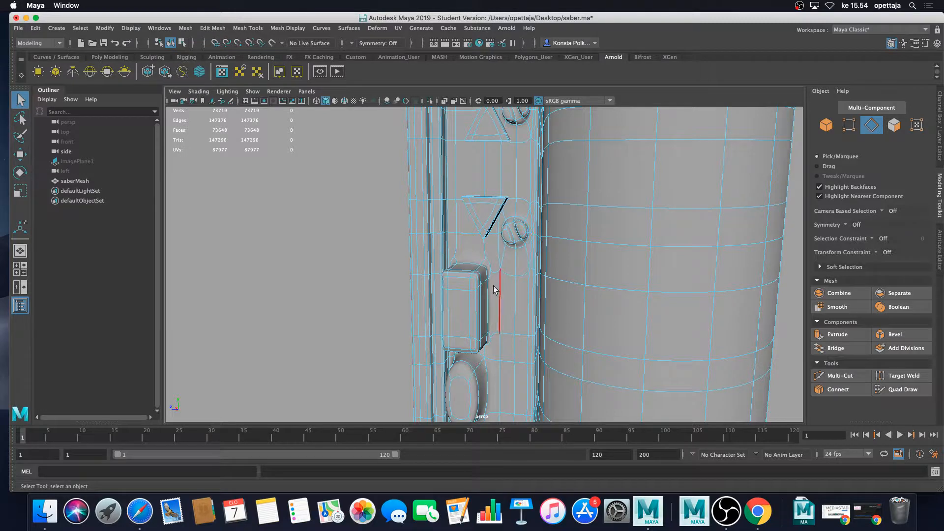
scroll(494, 285, "up", 10)
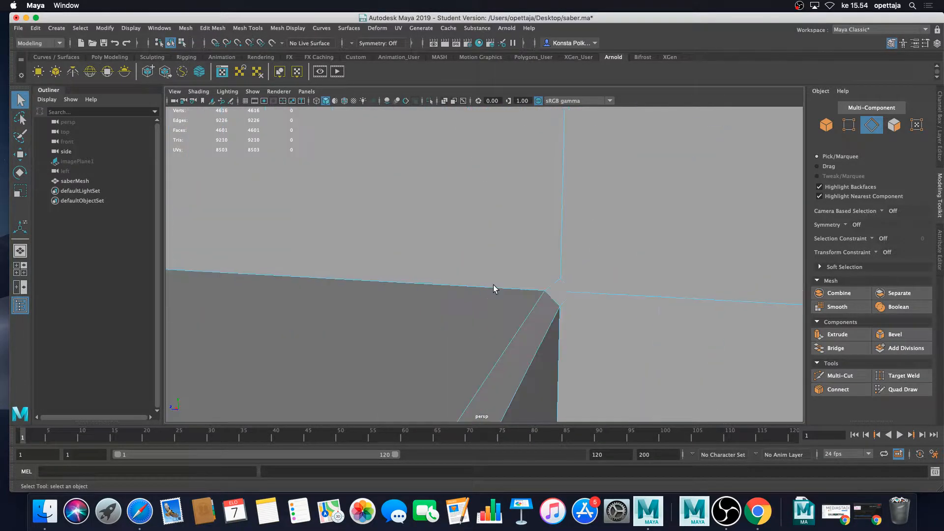
- Examine how the button's bevelled top corner connects to the surrounding edges on the box face
mouse_move(576, 270)
left_mouse_down("alt")
mouse_move(519, 265)
mouse_move(560, 276)
left_mouse_up("alt")
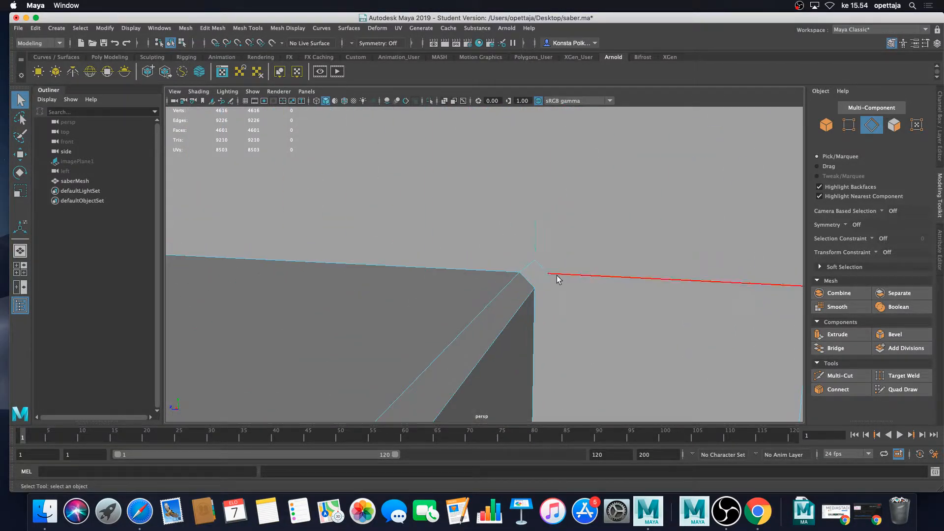
scroll(557, 275, "down", 3)
scroll(557, 276, "down", 3)
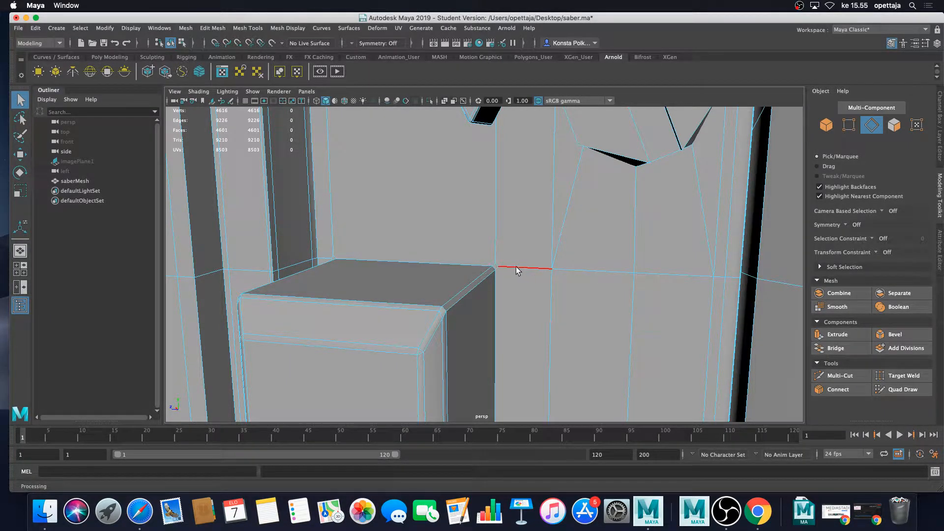
scroll(511, 270, "up", 3)
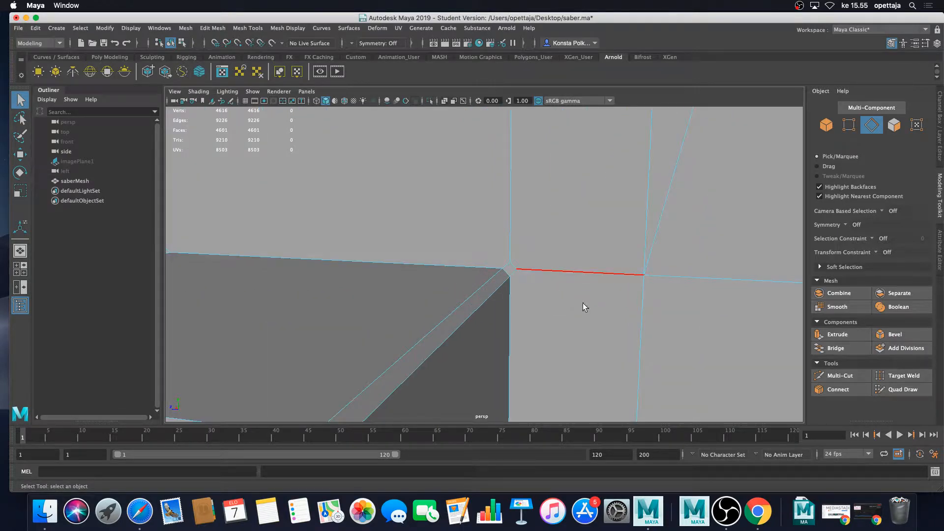
scroll(551, 246, "down", 5)
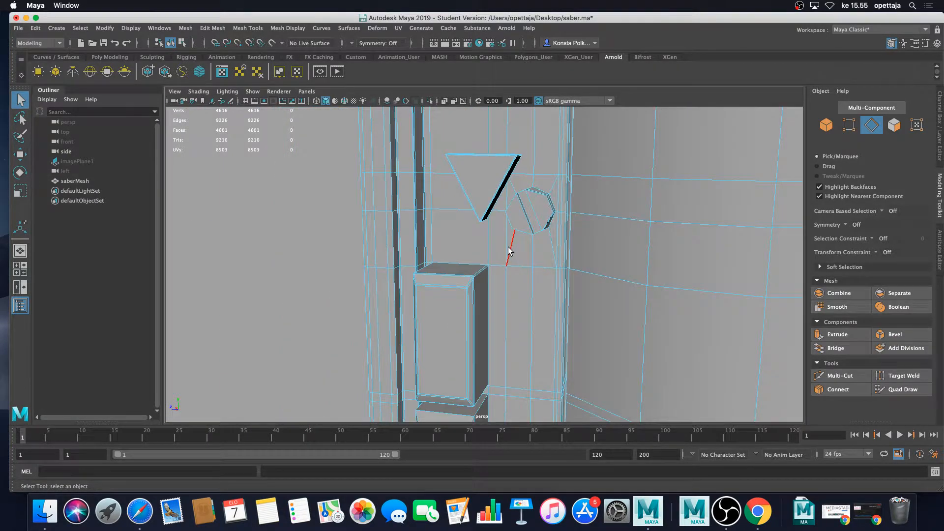
scroll(506, 252, "up", 5)
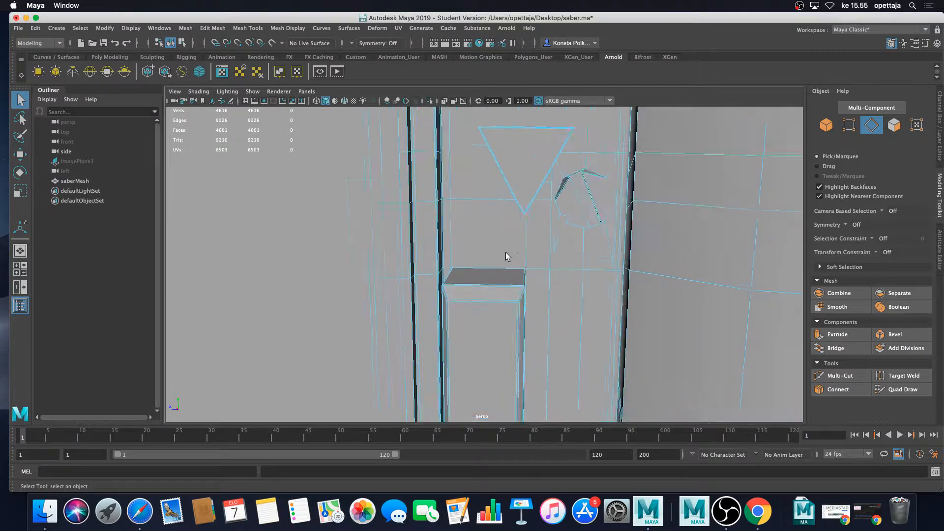
- Select the box faces surrounding the upper rectangular button
right_click(540, 228)
left_click(539, 254)
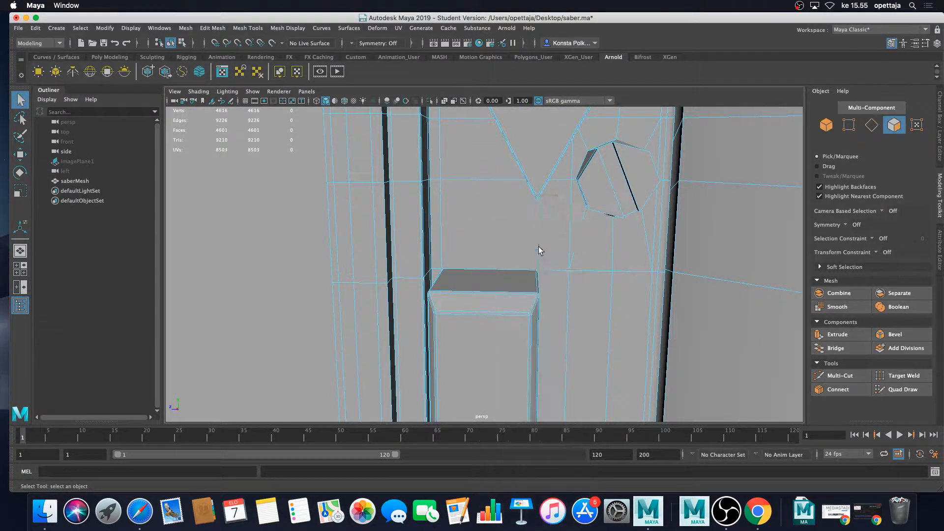
left_click(562, 237)
left_click(452, 244, "shift")
left_click(436, 250, "shift")
middle_click_drag(556, 273, 528, 256, "alt")
left_click(526, 219, "shift")
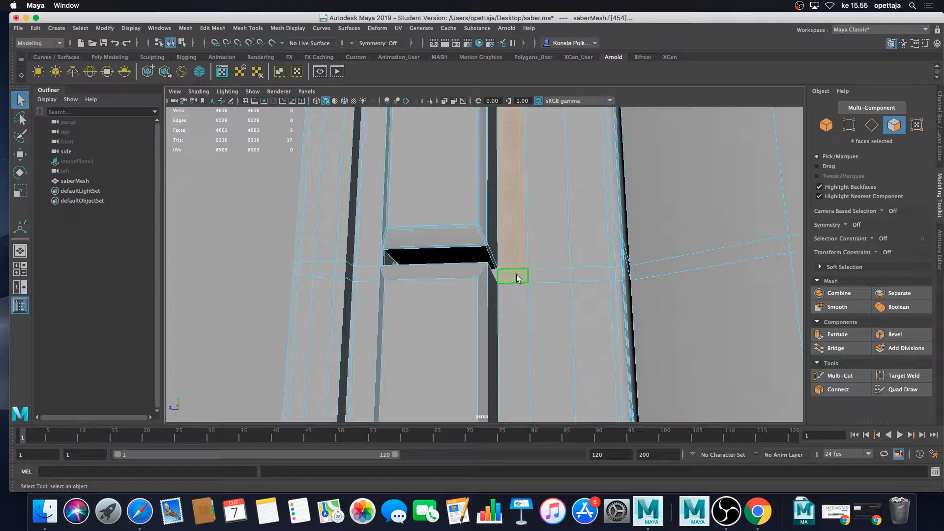
left_click_drag(516, 275, 527, 294, "alt")
left_click(492, 314, "shift")
left_click(458, 314, "shift")
left_click(510, 261, "shift")
scroll(533, 303, "down", 5)
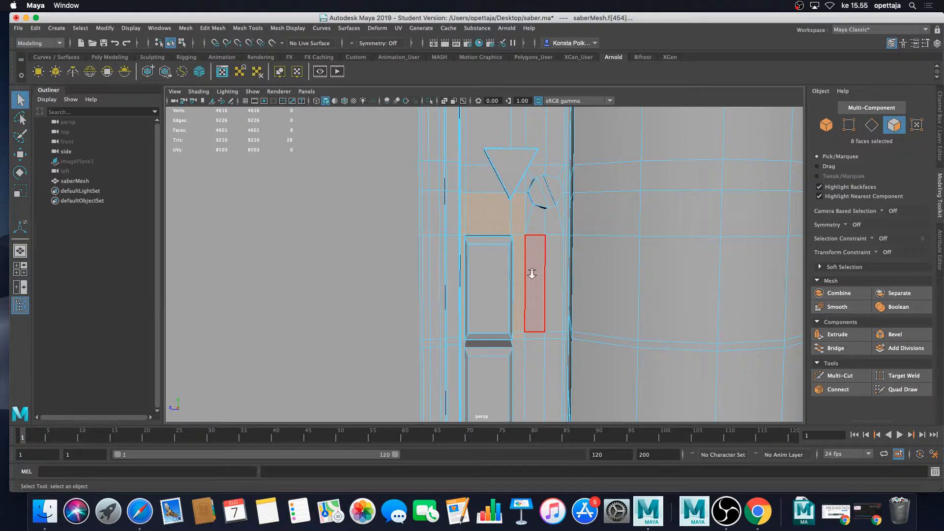
- Select only the narrow box face directly above the upper rectangular button's top corner, beside the triangle
scroll(526, 296, "up", 3)
left_click_drag(543, 264, 518, 289, "alt")
left_click(485, 216)
scroll(497, 226, "up", 3)
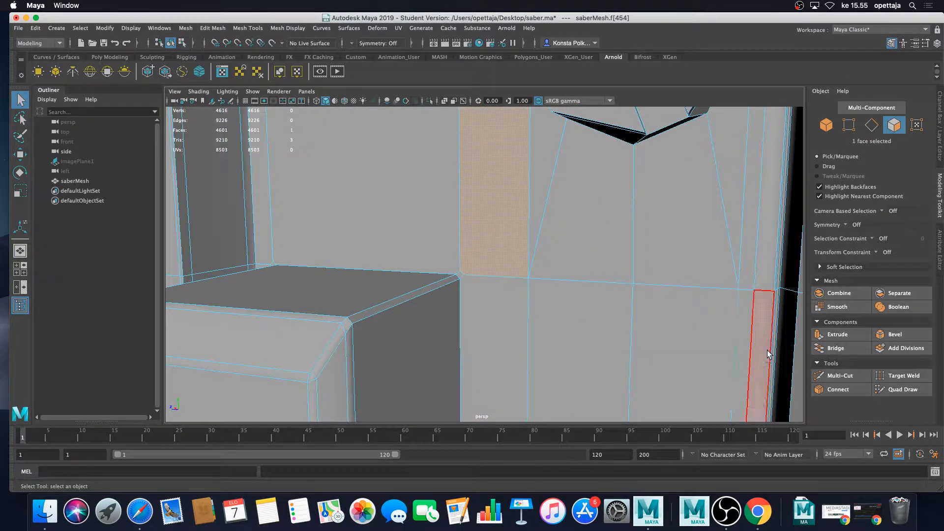
- Cut a diagonal edge with Multi-Cut across that narrow face, from the button's top corner to the opposite vertex beside the round button
left_click(852, 377)
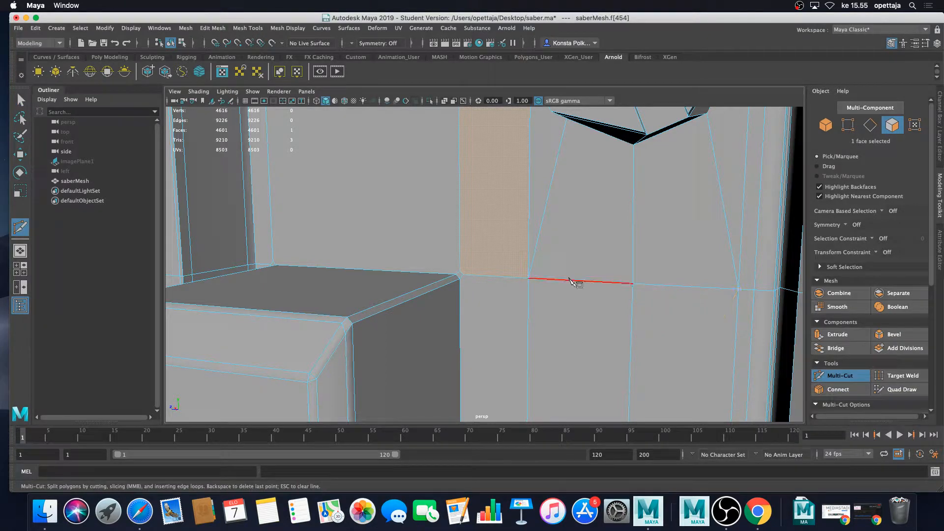
left_click(529, 279)
middle_click_drag(516, 254, 512, 315, "alt")
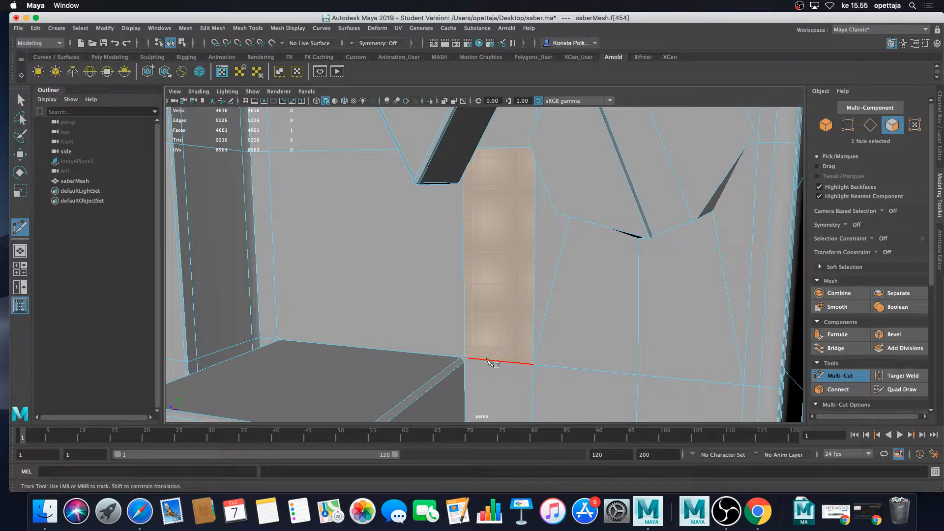
scroll(491, 362, "up", 5)
middle_click_drag(487, 360, 493, 291, "alt")
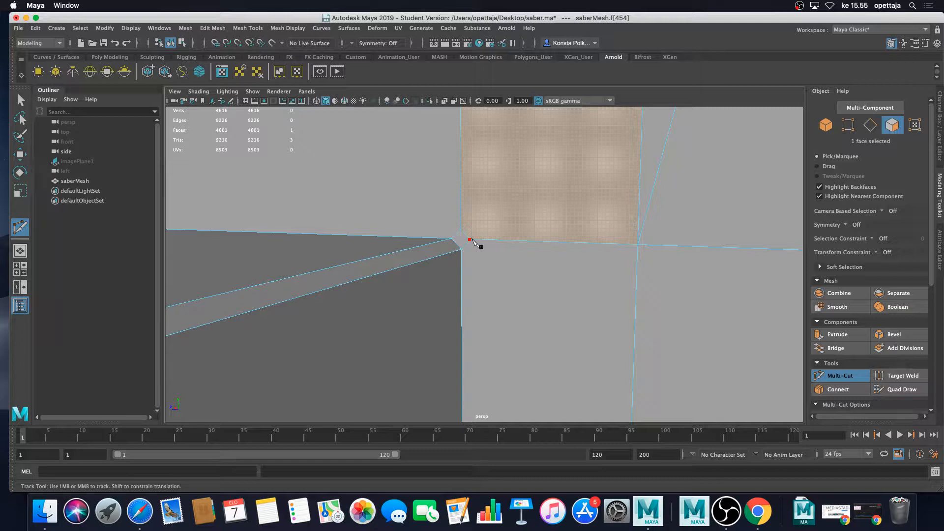
scroll(472, 241, "down", 2)
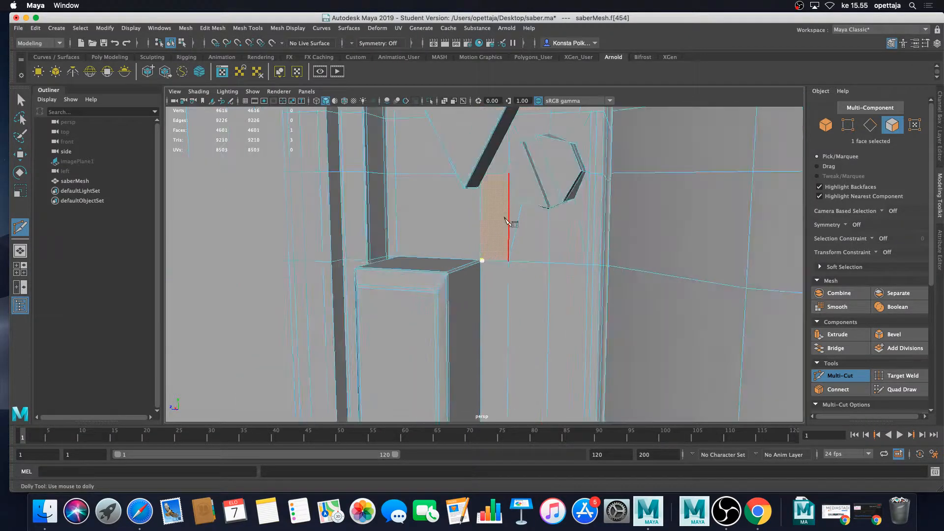
scroll(502, 224, "down", 3)
scroll(496, 256, "up", 5)
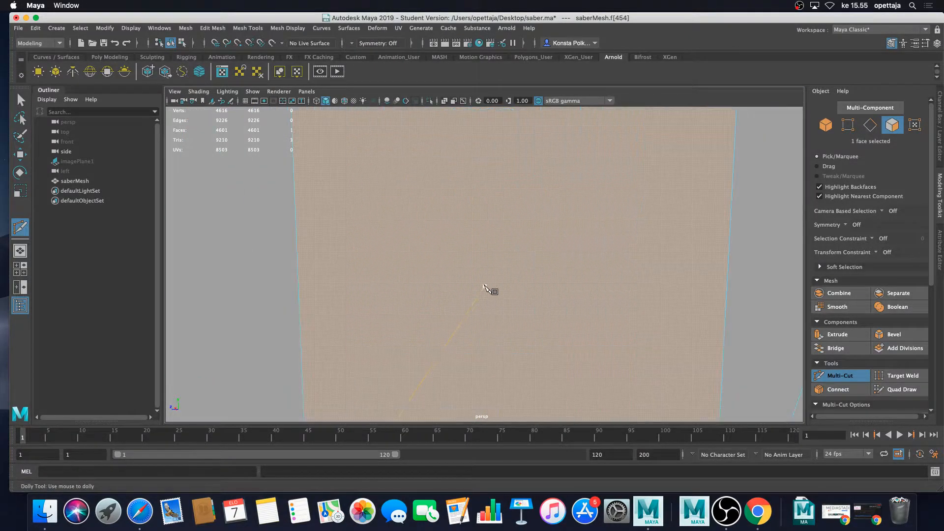
scroll(476, 305, "down", 2)
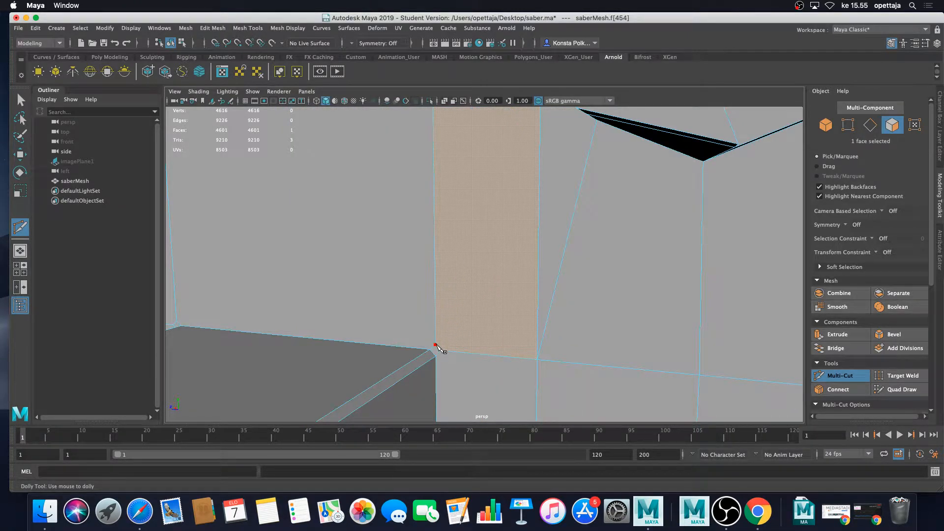
scroll(481, 281, "down", 2)
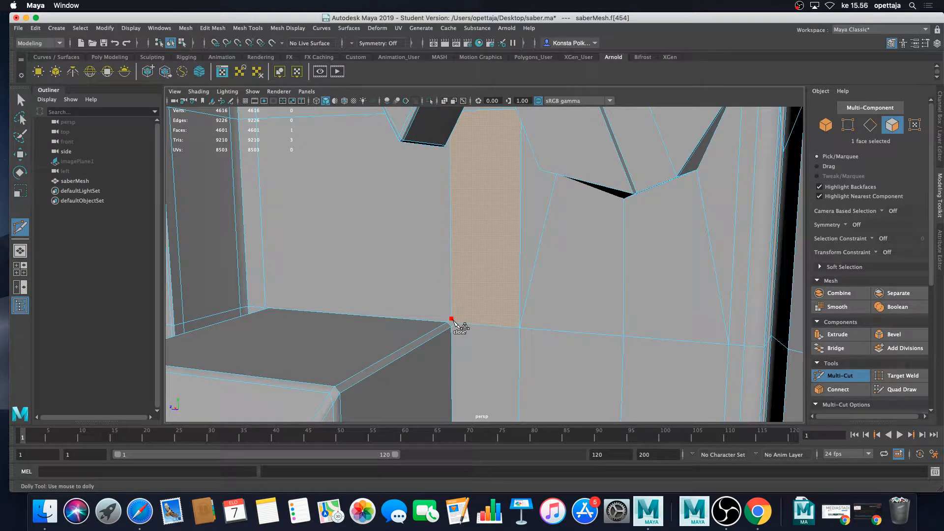
left_click_drag(481, 295, 524, 287, "alt")
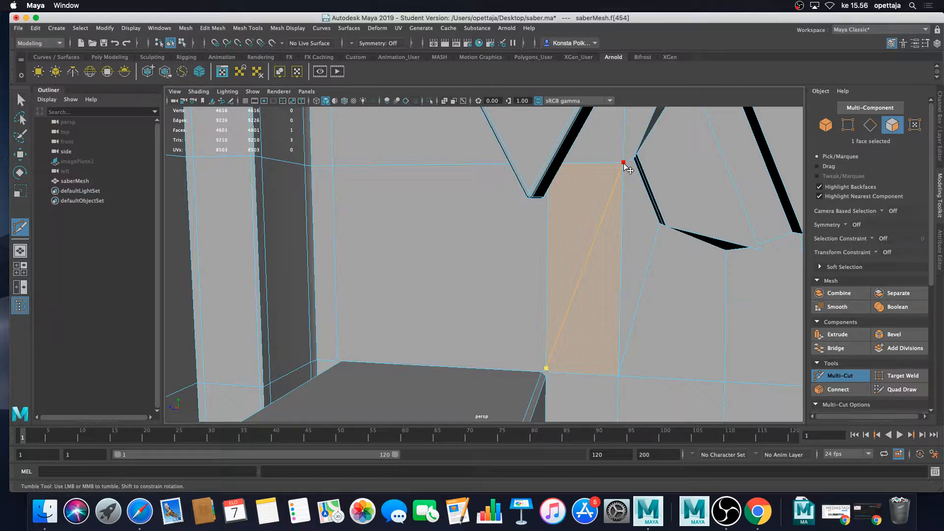
left_click(624, 163)
key("Return")
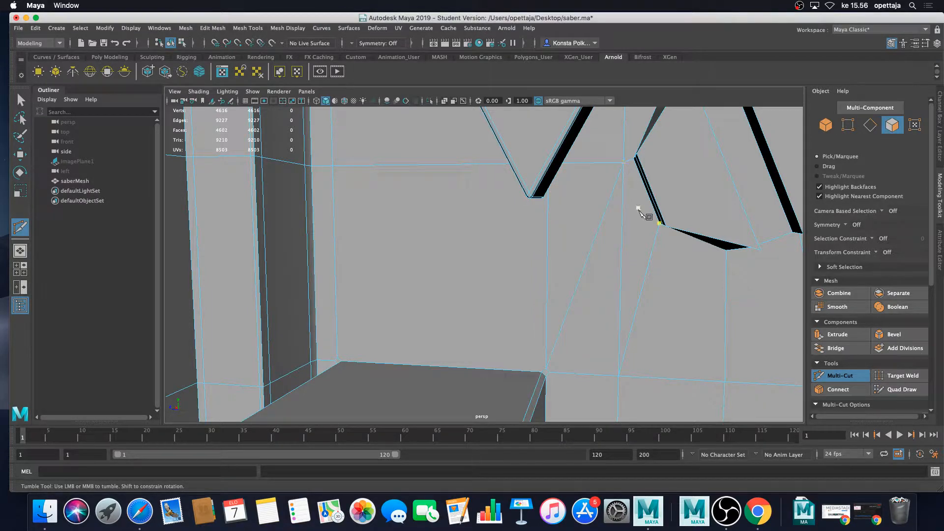
scroll(627, 295, "up", 4)
left_click_drag(623, 298, 603, 286, "alt")
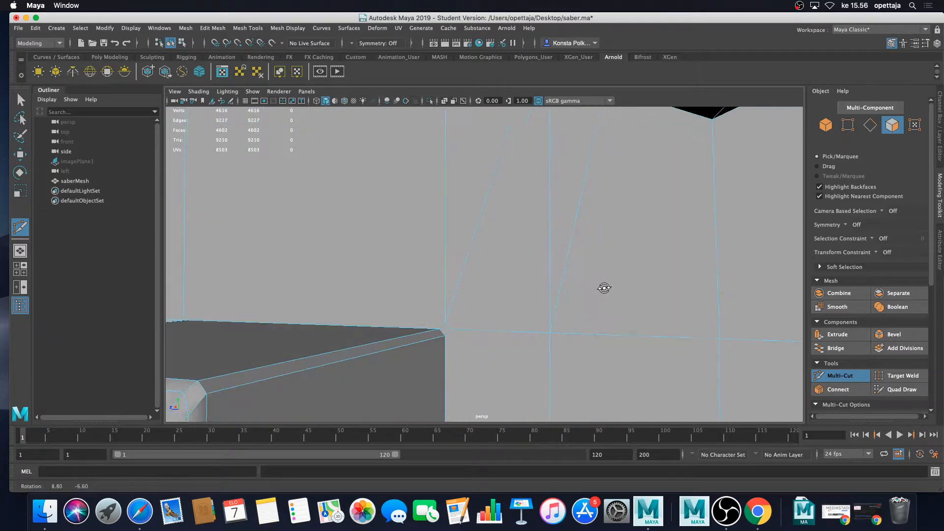
left_click(550, 333)
scroll(514, 276, "up", 6)
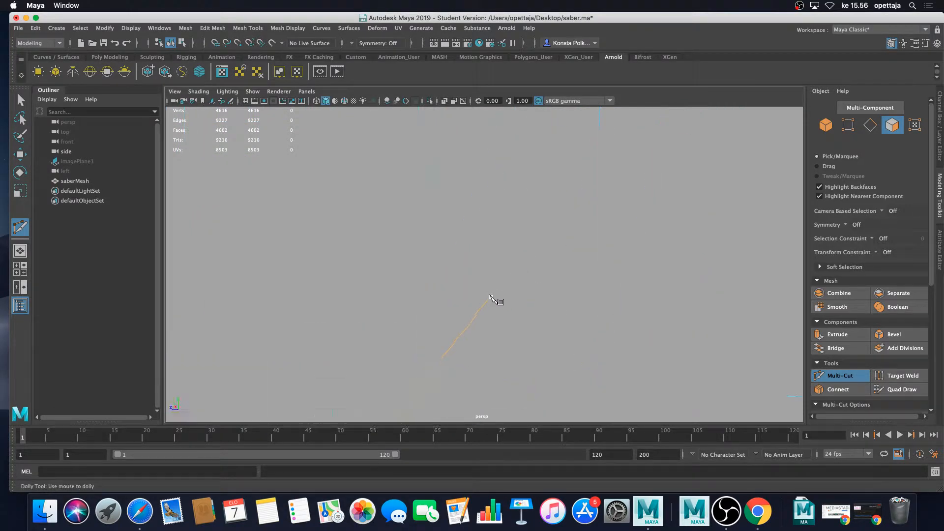
middle_click_drag(492, 296, 516, 255, "alt")
scroll(527, 246, "down", 8)
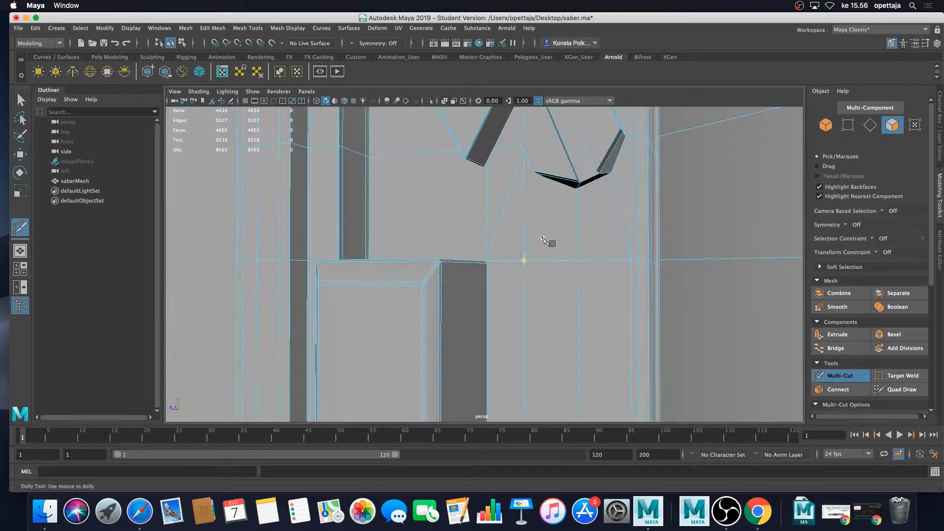
mouse_move(542, 236)
left_mouse_down("alt")
mouse_move(531, 240)
mouse_move(542, 246)
left_mouse_up("alt")
left_click(565, 177)
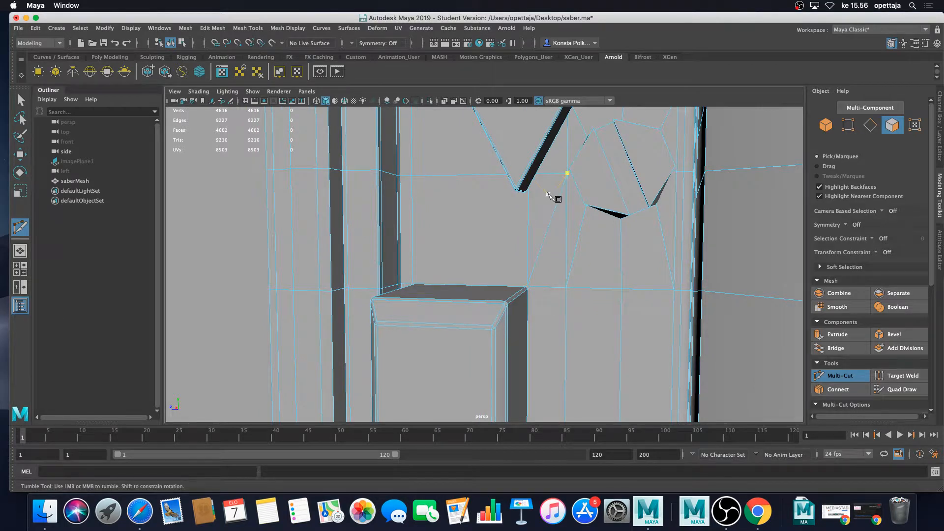
left_click(529, 285)
scroll(549, 304, "up", 3)
middle_click_drag(570, 288, 503, 311, "alt")
scroll(502, 311, "up", 3)
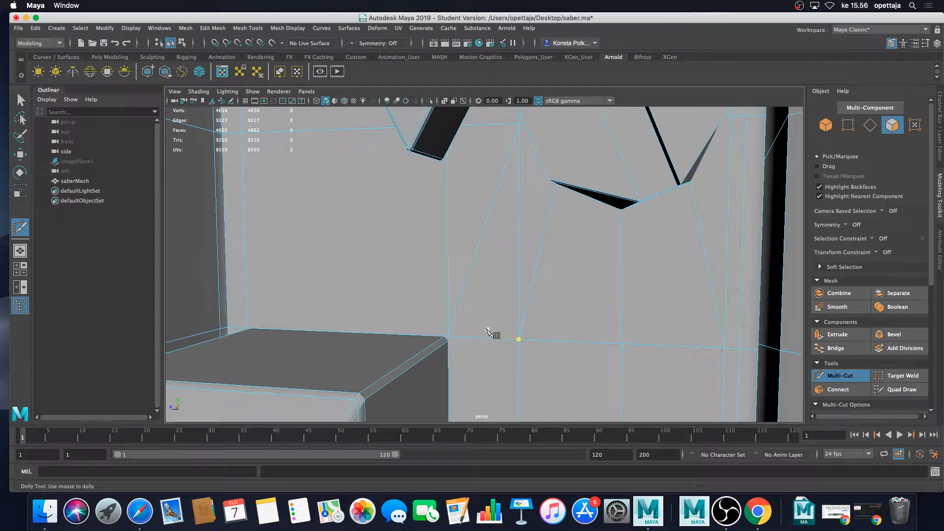
- Cut a second diagonal edge from the bevelled corner's neighbouring vertex to the same upper vertex beside the round button
scroll(495, 333, "up", 2)
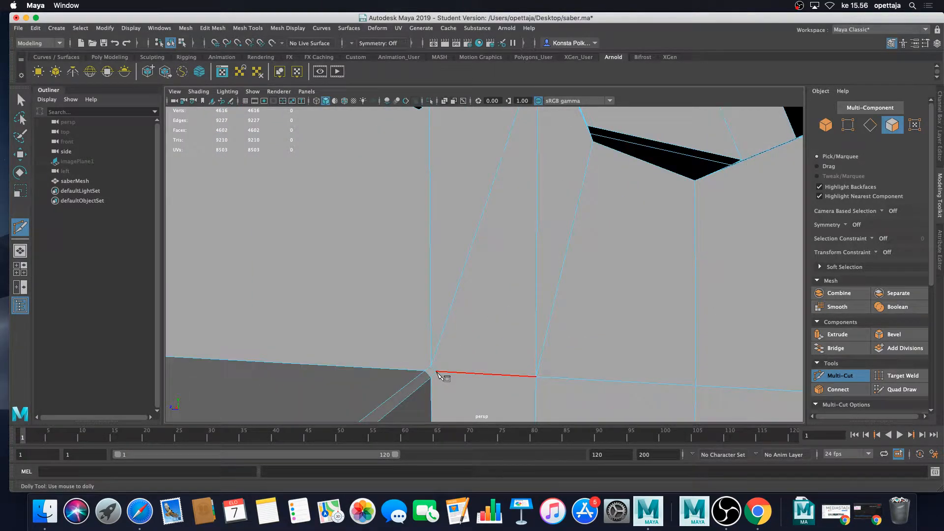
left_click(436, 371)
right_click_drag(488, 261, 479, 296, "alt")
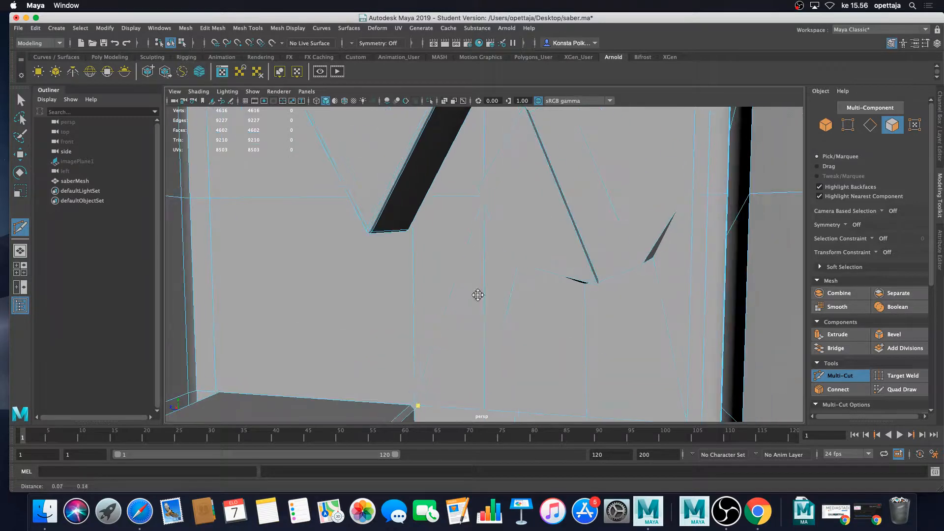
left_click_drag(492, 225, 481, 251, "alt")
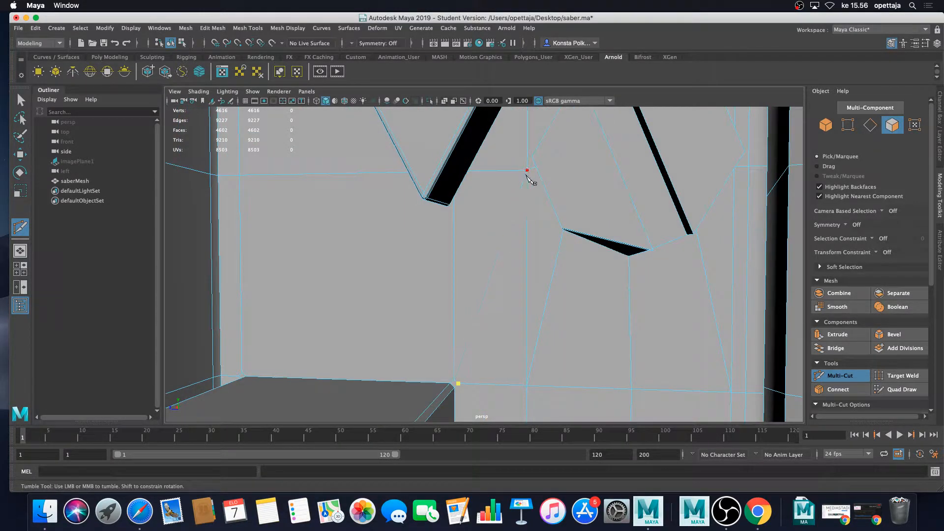
left_click(527, 171)
key("Return")
left_click(526, 384)
left_click(458, 383)
key("Escape")
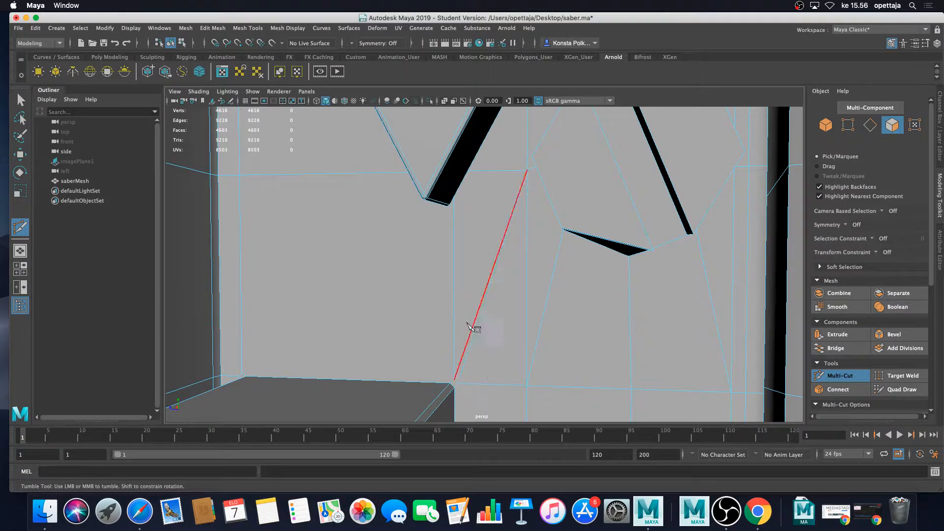
left_click(479, 210)
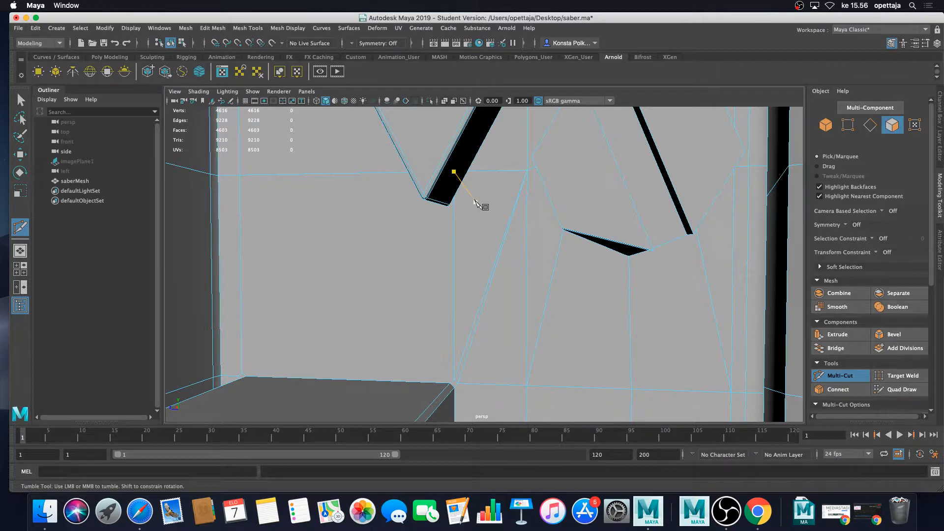
key("Escape")
left_click(525, 381)
- Preview the box smoothed around the triangle, round and rectangular buttons, and return to the unsmoothed mesh
key("3")
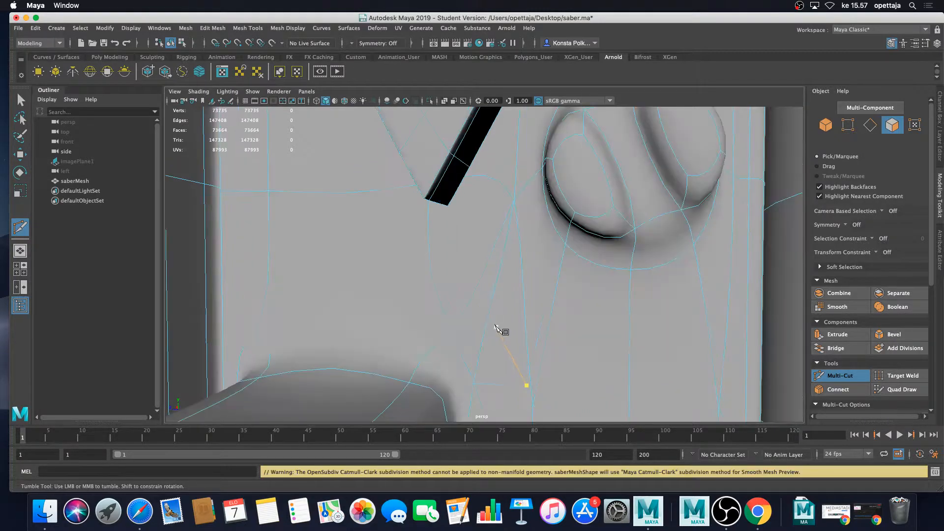
scroll(522, 333, "down", 5)
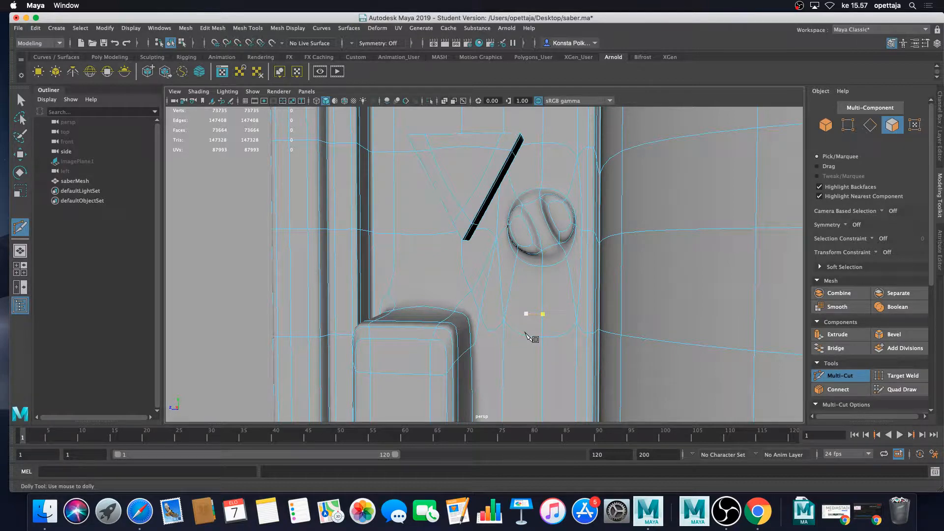
key("1")
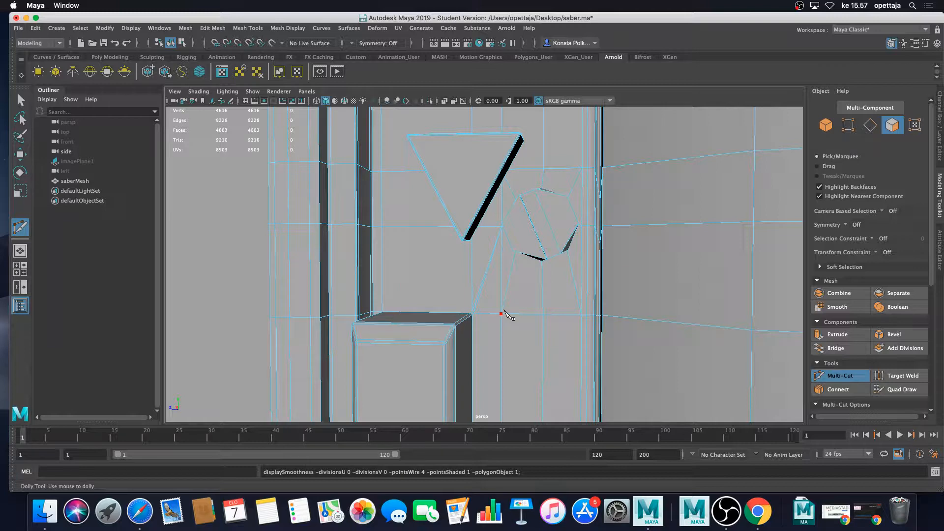
- Try to cut a diagonal edge down the narrow face beside the upper rectangular button, from its top corner to the opposite lower vertex
left_click(501, 313)
scroll(506, 292, "up", 5)
scroll(505, 292, "down", 4)
middle_click_drag(504, 330, 499, 231, "alt")
middle_click_drag(506, 316, 473, 367, "alt")
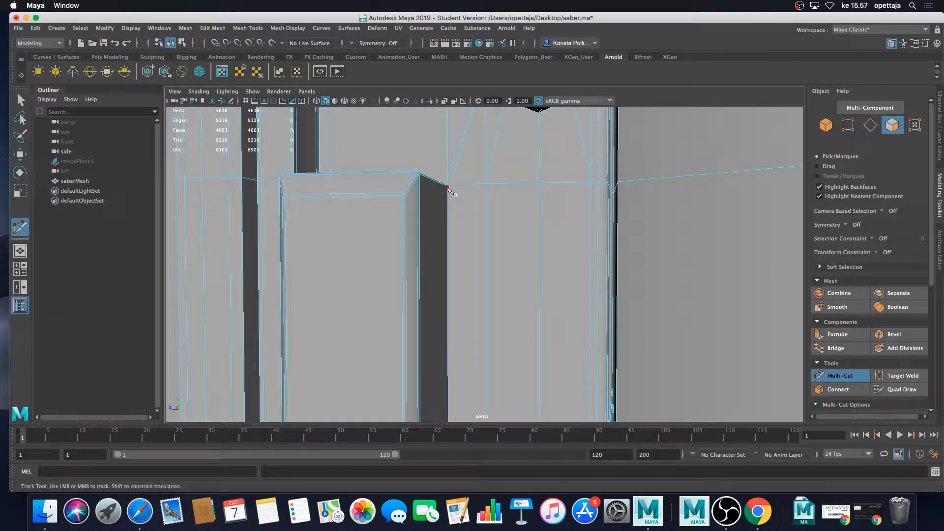
mouse_move(479, 217)
right_mouse_down("alt")
mouse_move(460, 207)
mouse_move(500, 205)
mouse_move(477, 244)
mouse_move(462, 211)
mouse_move(489, 154)
mouse_move(480, 199)
right_mouse_up("alt")
middle_click_drag(479, 199, 468, 169, "alt")
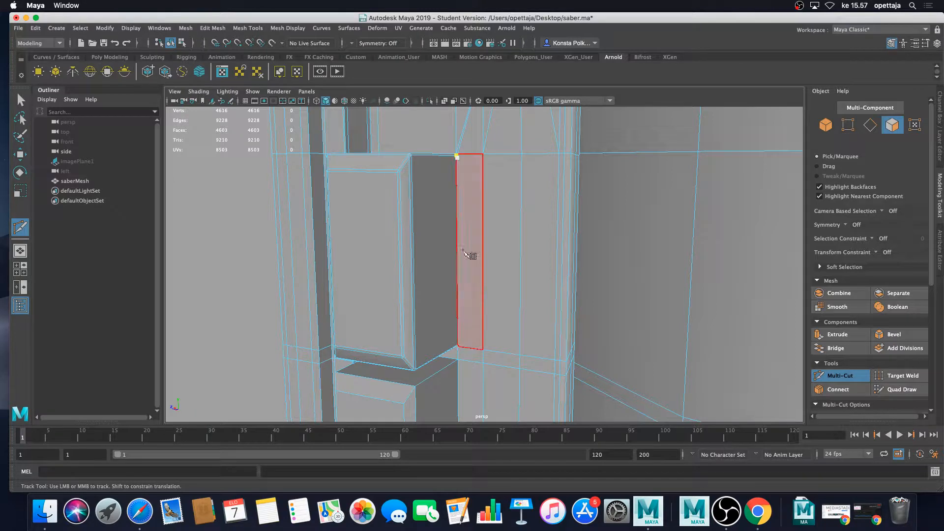
left_click(483, 351)
right_click(473, 258)
right_click_drag(474, 237, 482, 239, "alt")
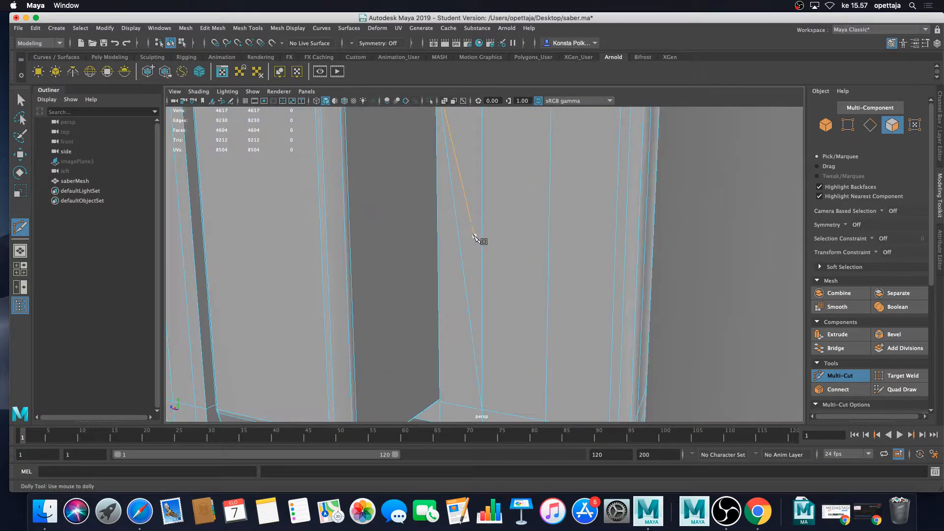
- Undo the diagonal cut on the narrow face beside the upper rectangular button
middle_click_drag(472, 209, 477, 285, "alt")
left_click(450, 200)
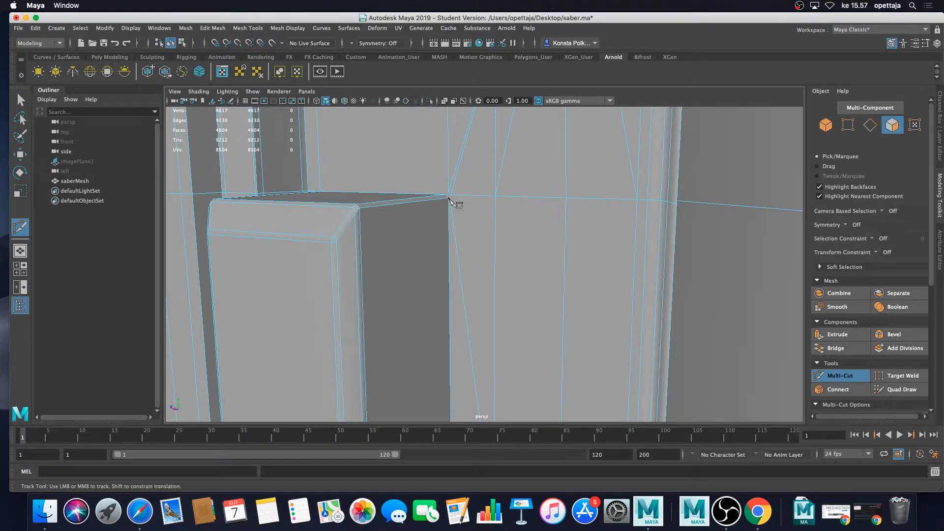
left_click(495, 196)
key("ctrl+z")
key("ctrl+z")
scroll(478, 217, "down", 3)
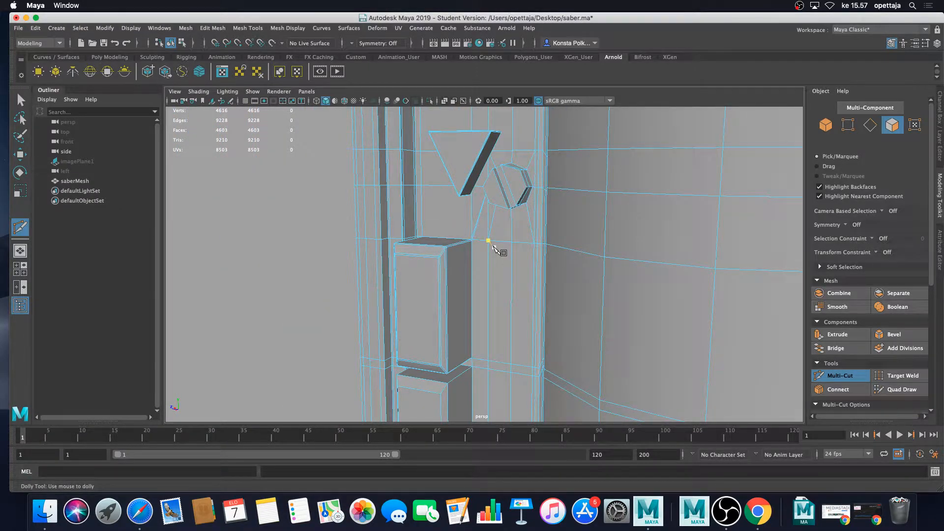
left_click(493, 245)
- Bevel the outline, side and slot edges of the round button beside the downward-pointing triangle with fraction 0.5 and one segment
left_click(870, 125)
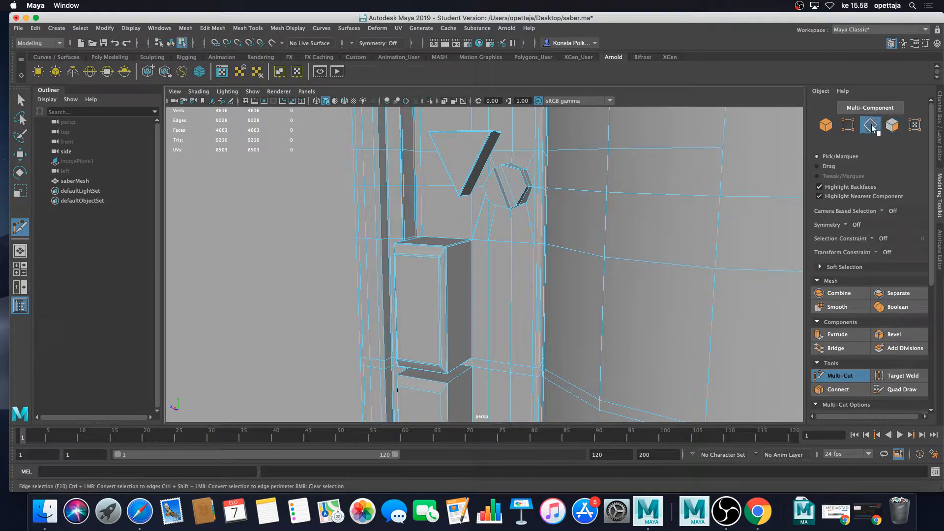
middle_click_drag(519, 202, 482, 218, "alt")
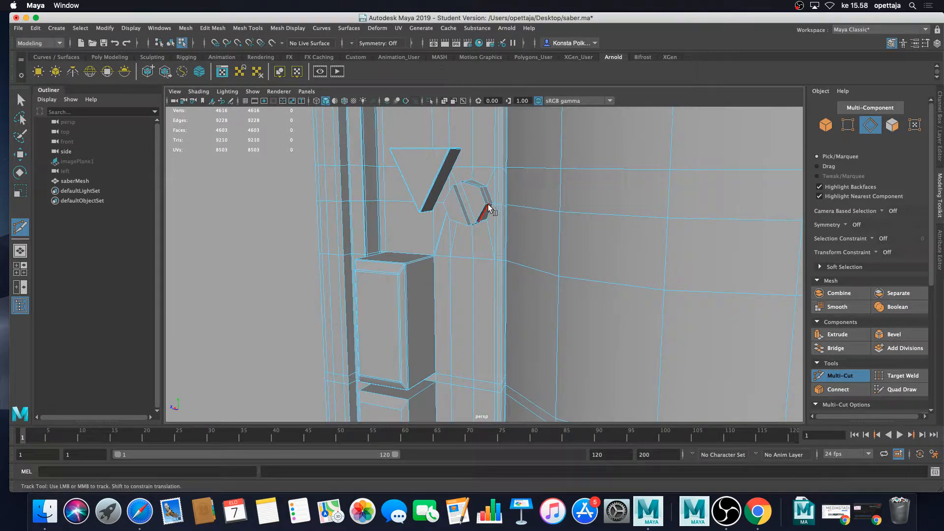
key("q")
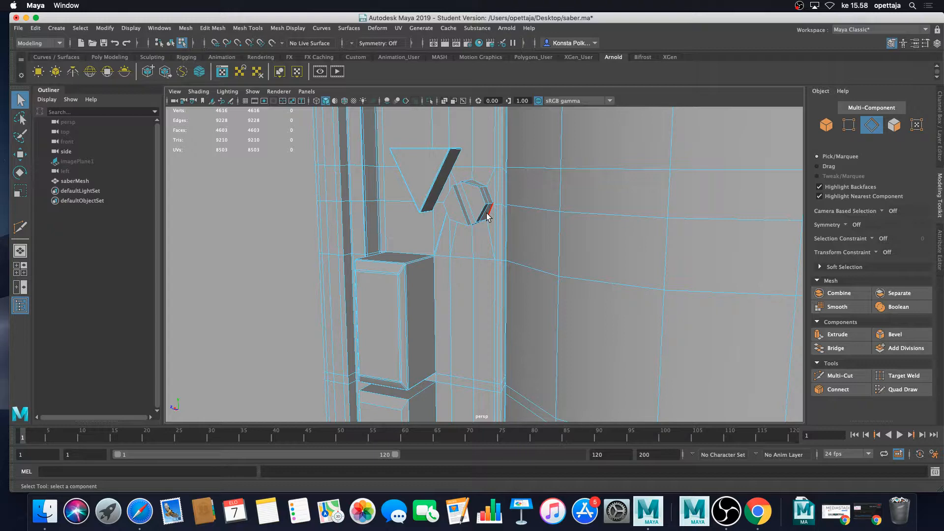
scroll(458, 226, "up", 3)
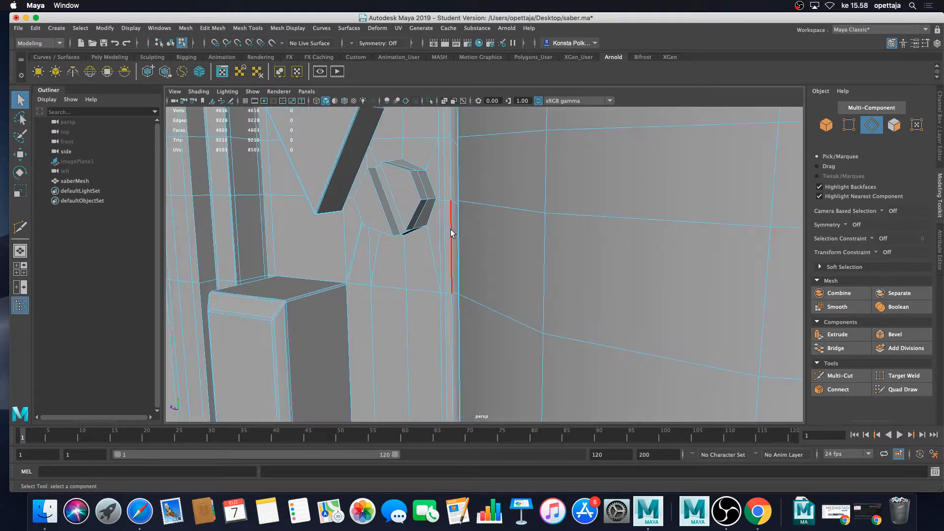
left_click_drag(452, 232, 482, 242, "alt")
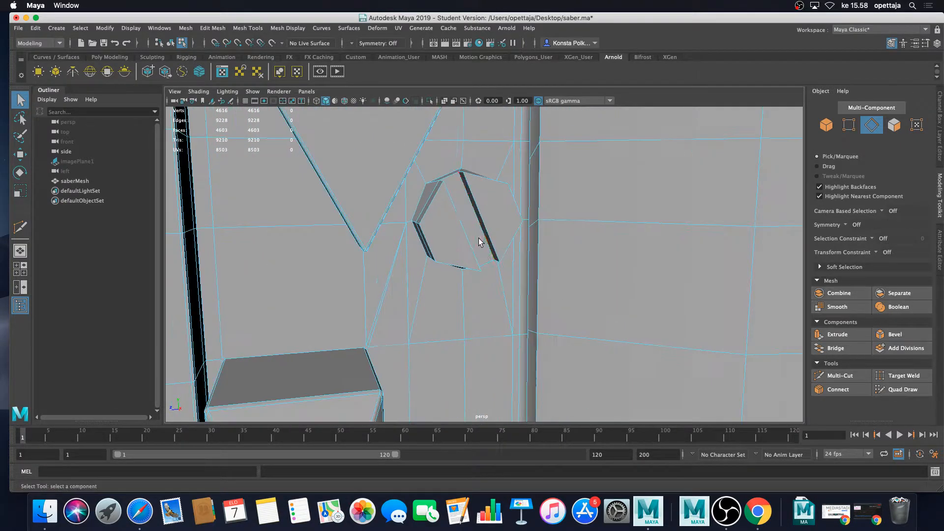
left_click(432, 203)
left_click(459, 222, "shift")
left_click(433, 243, "shift")
left_click(459, 263, "shift")
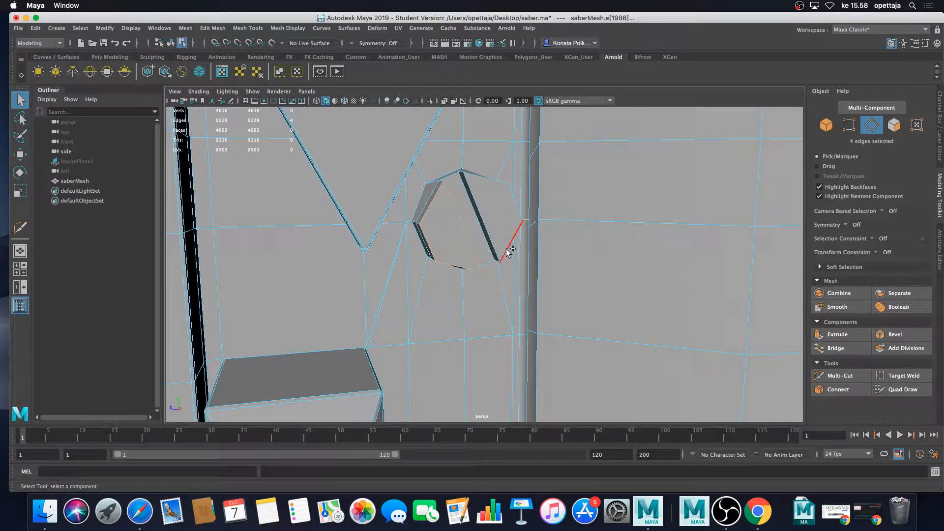
left_click(507, 246, "shift")
left_click(515, 203, "shift")
left_click(498, 181, "shift")
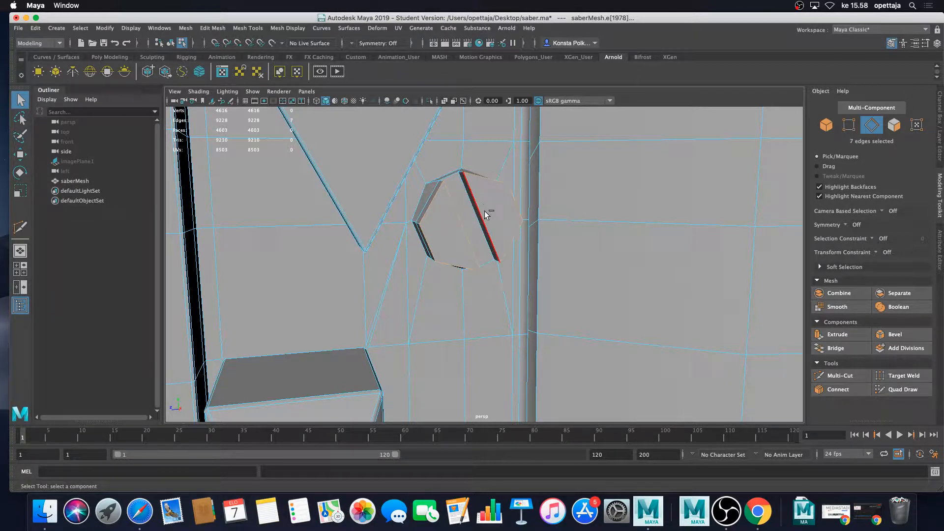
left_click(481, 232, "shift")
left_click(493, 263, "shift")
left_click(485, 262, "shift")
mouse_move(458, 256)
left_mouse_down("alt")
mouse_move(456, 180)
mouse_move(436, 270)
mouse_move(447, 237)
mouse_move(449, 261)
left_mouse_up("alt")
left_click(401, 221, "shift")
left_click(449, 261, "shift")
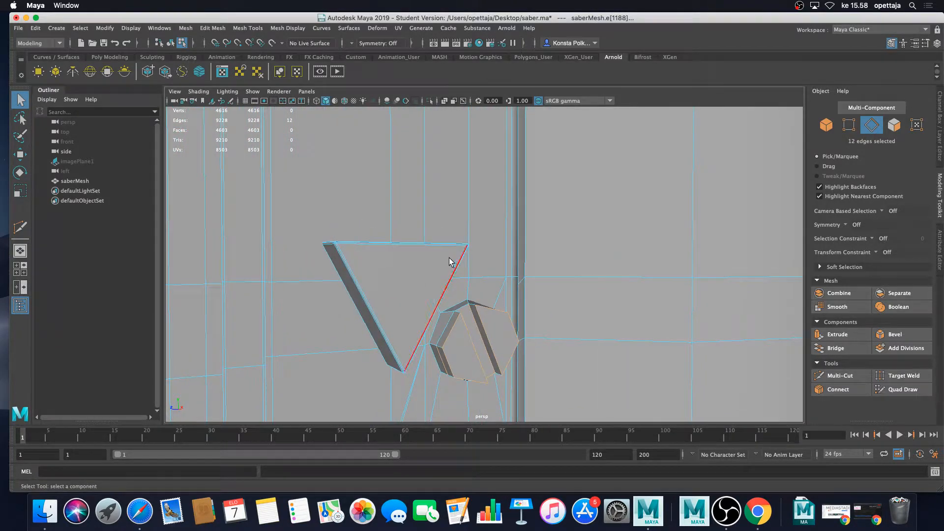
left_click(447, 325, "shift")
left_click(462, 309, "shift")
left_click_drag(476, 319, 398, 307, "alt")
left_click(396, 306, "shift")
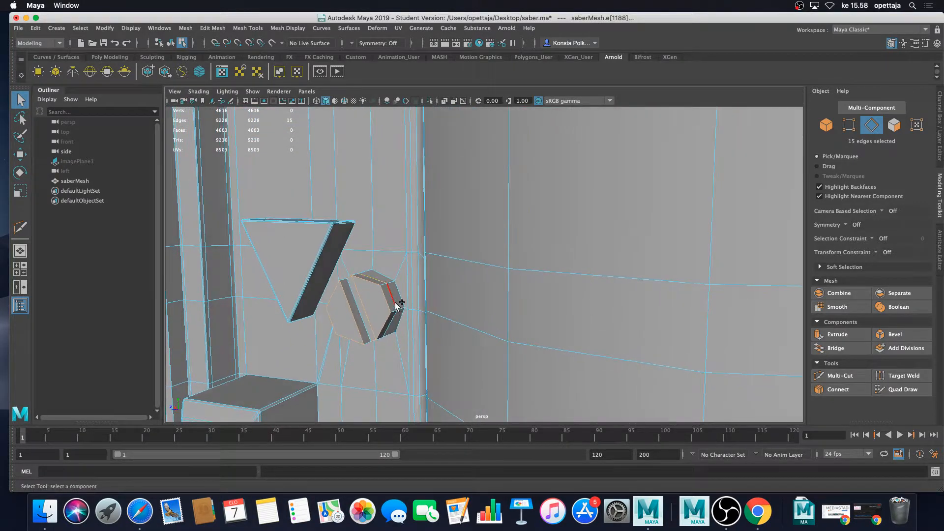
left_click(395, 303, "shift")
left_click(394, 321, "shift")
double_click(398, 276)
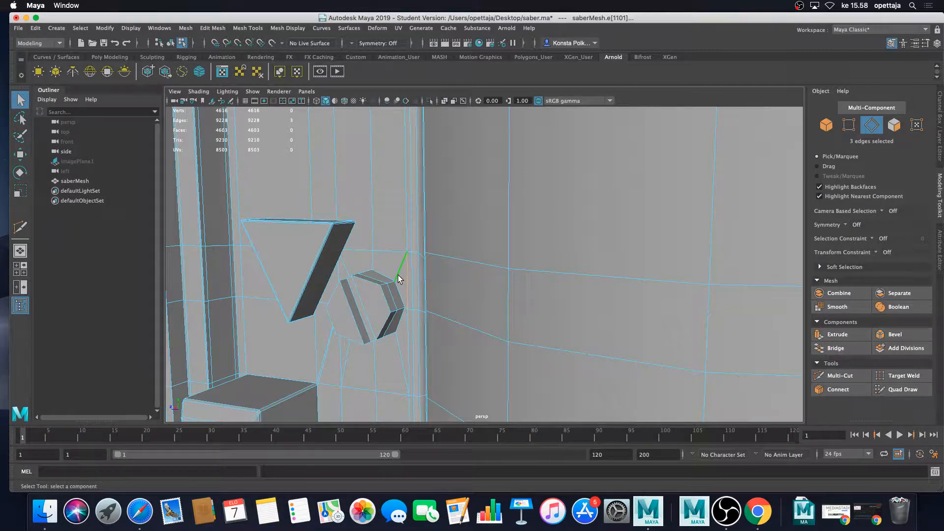
key("z")
left_click_drag(399, 276, 422, 287, "alt")
left_click(416, 252, "shift")
left_click(402, 254, "shift")
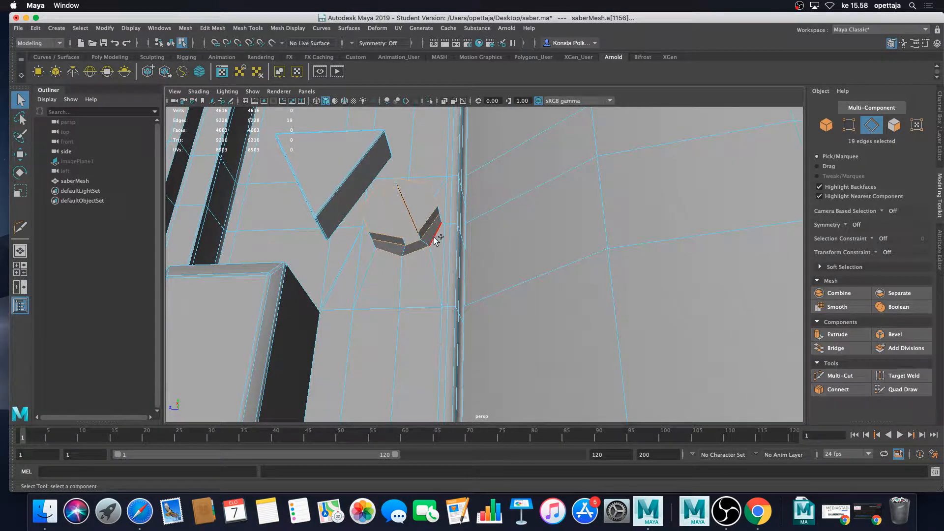
left_click(437, 236, "shift")
left_click_drag(442, 224, 452, 283, "alt")
left_click(417, 321, "shift")
left_click(399, 305, "shift")
left_click(450, 298, "shift")
left_click(436, 315, "shift")
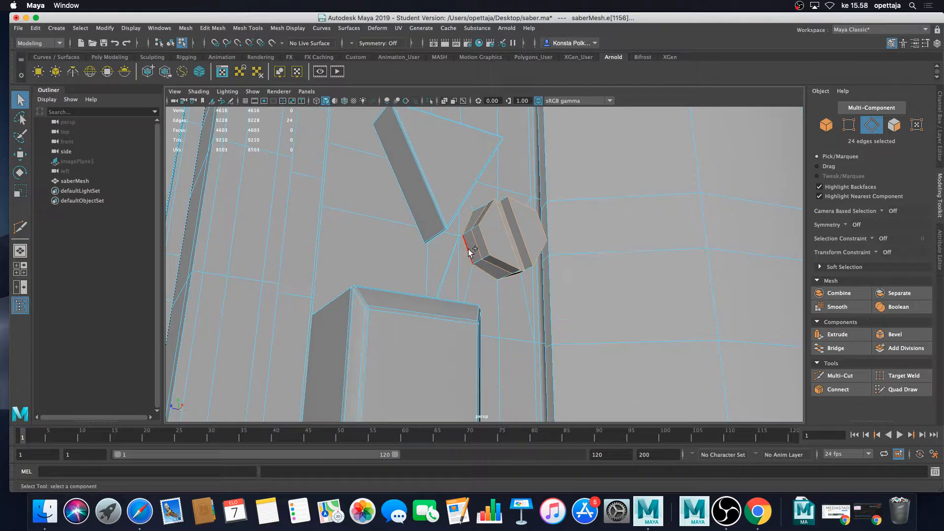
left_click(471, 253, "shift")
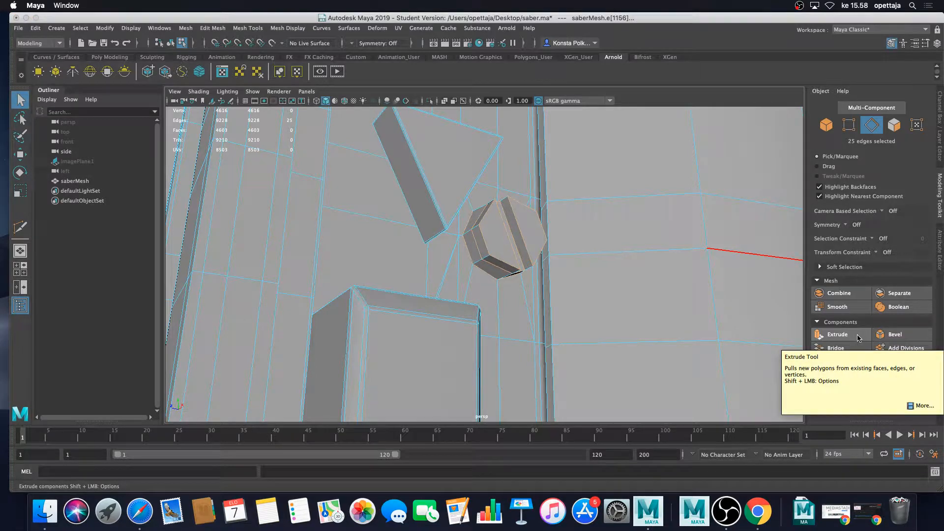
left_click_drag(557, 269, 553, 253, "alt")
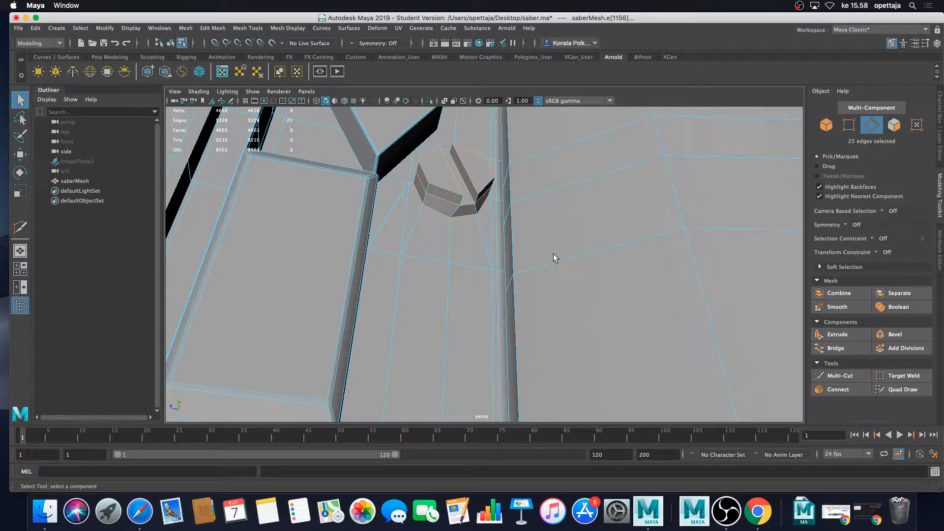
left_click(478, 202, "shift")
left_click(479, 200, "shift")
left_click_drag(479, 196, 495, 229, "alt")
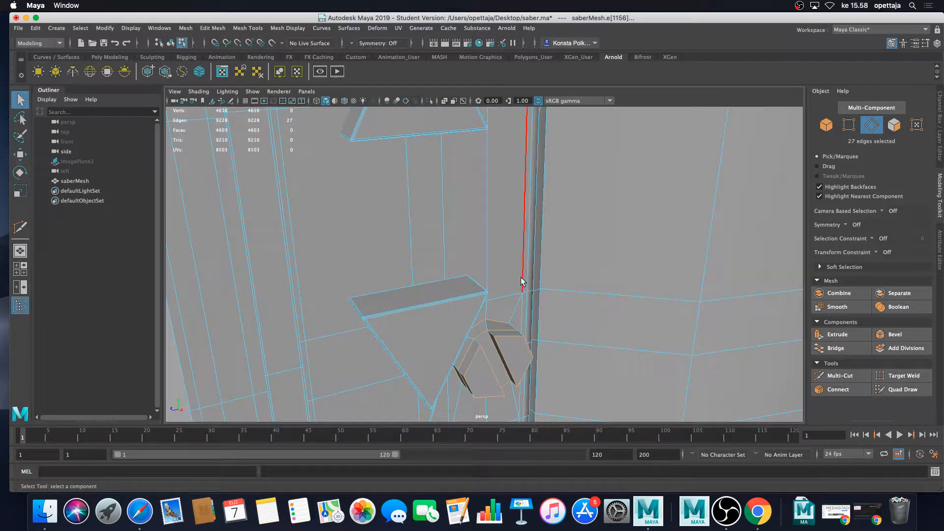
left_click(493, 336, "shift")
left_click(493, 334, "shift")
left_click(908, 334)
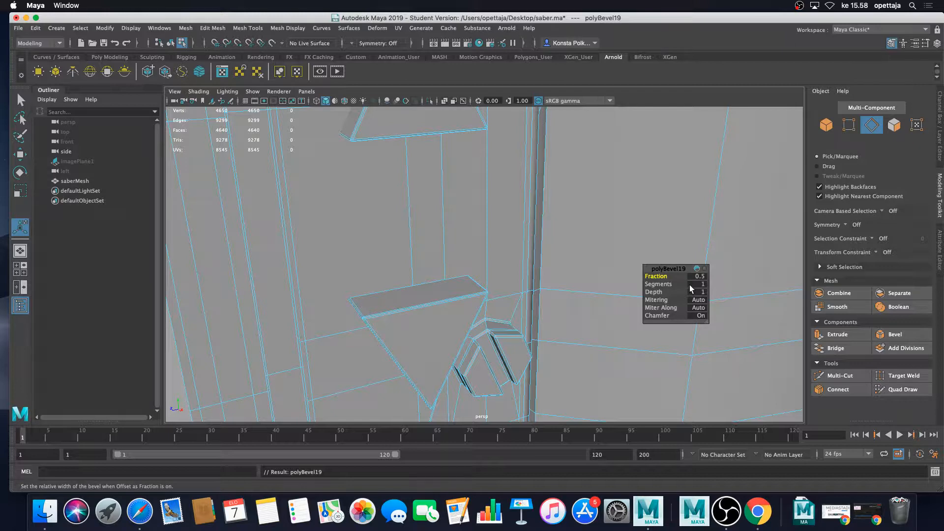
key("q")
scroll(606, 292, "down", 10)
left_click(655, 294)
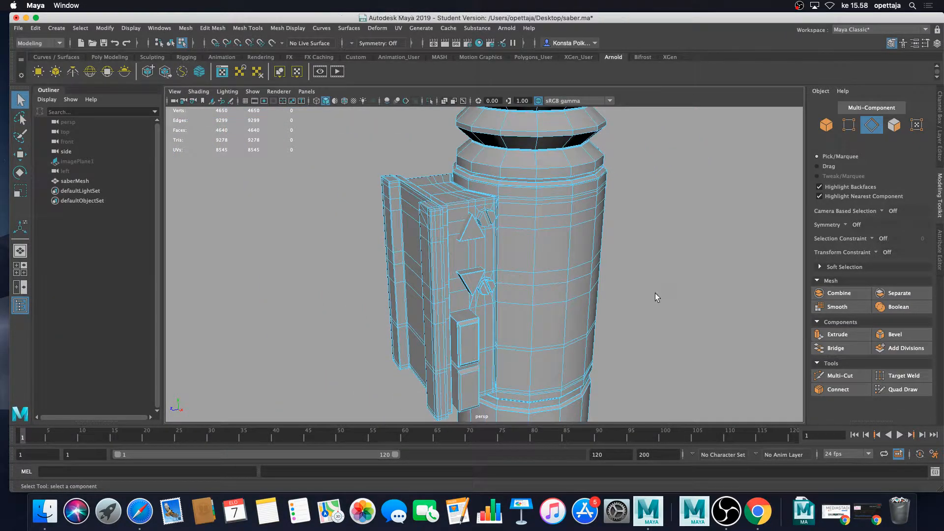
- Return to object selection, show the hilt mesh in smooth preview and inspect the whole hilt
left_click_drag(656, 293, 605, 310, "alt")
right_click_drag(541, 277, 559, 290)
right_click_drag(590, 249, 632, 238)
left_click(564, 278)
key("3")
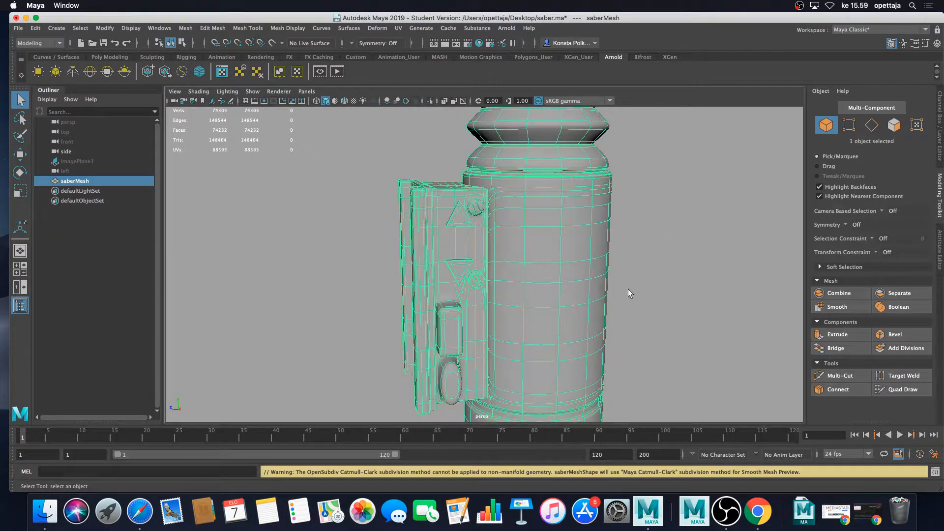
left_click(629, 291)
scroll(637, 303, "down", 4)
left_click_drag(637, 302, 597, 303, "alt")
scroll(588, 305, "down", 5)
middle_click_drag(587, 305, 480, 319, "alt")
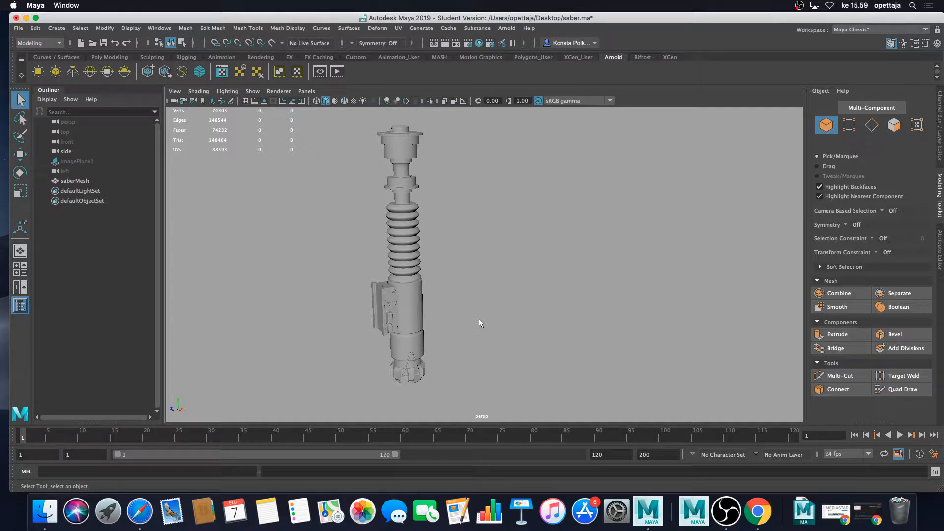
- Save the scene file saber.ma
key("super+s")
left_click(459, 274)
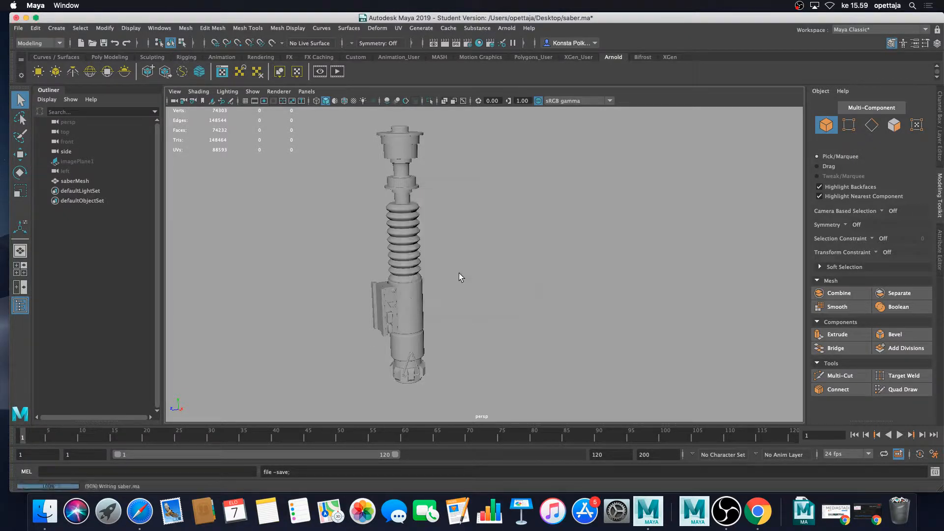
left_click_drag(459, 274, 528, 316, "alt")
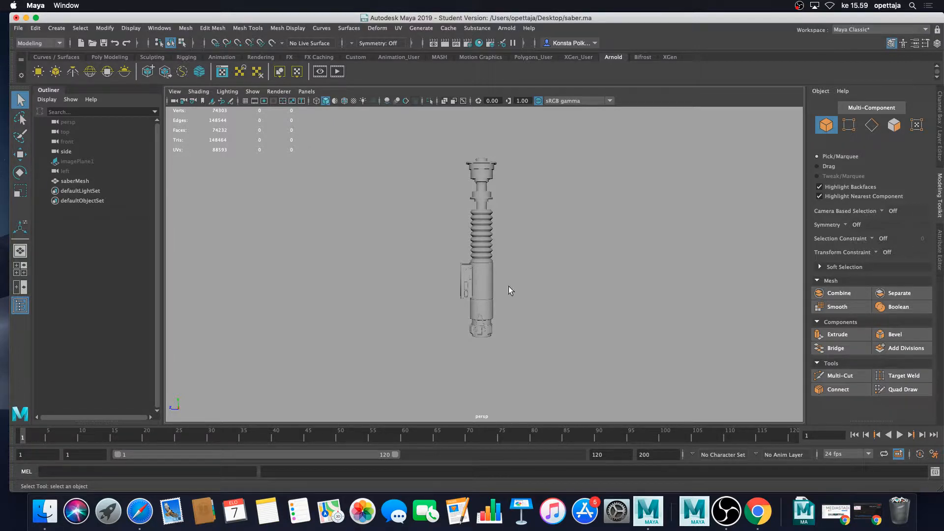
- Rotate the hilt mesh to an absolute -90 degrees around X so it lies horizontally
left_click(492, 291)
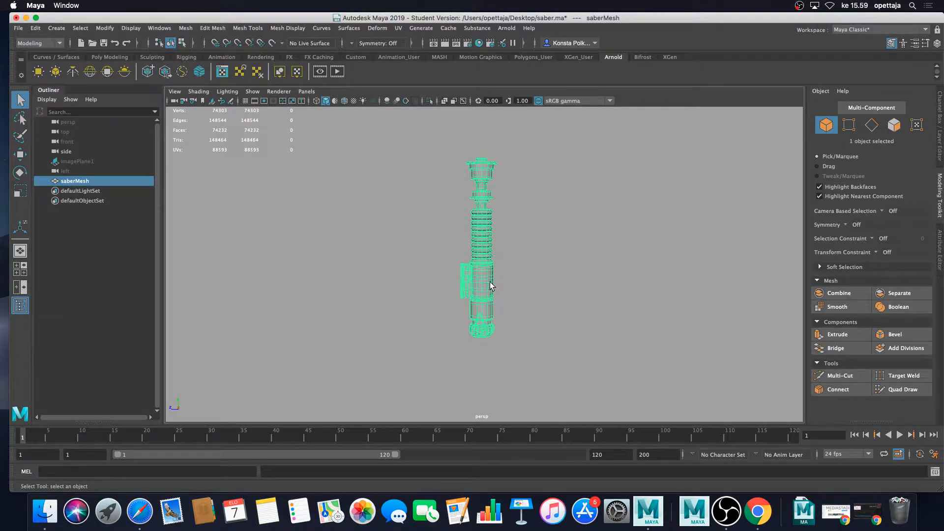
key("e")
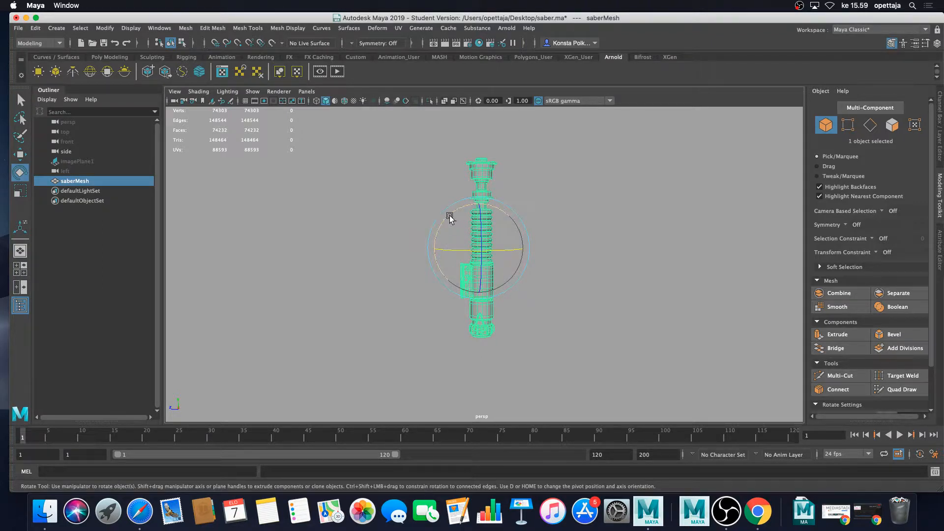
mouse_move(450, 217)
left_mouse_down()
mouse_move(483, 213)
mouse_move(460, 219)
left_mouse_up()
key("z")
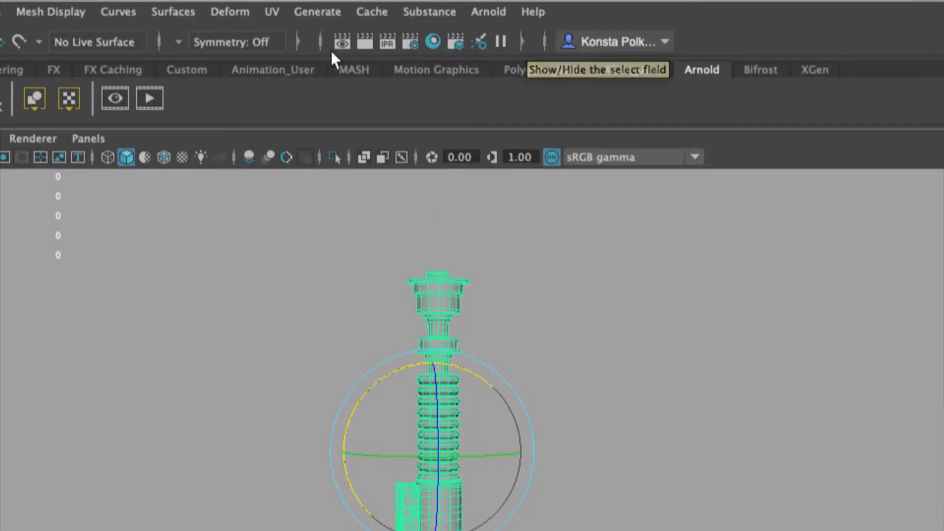
left_click(523, 42)
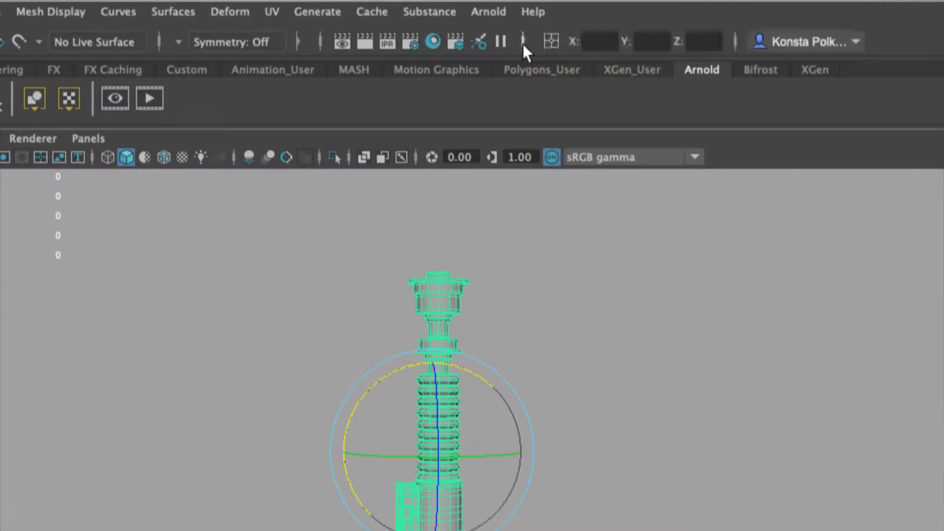
left_click(523, 43)
left_click(523, 43)
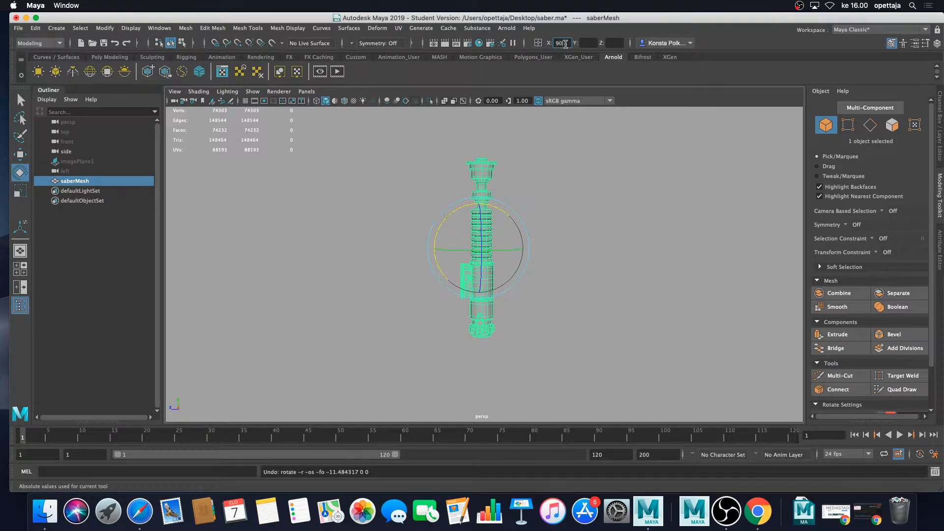
key("Return")
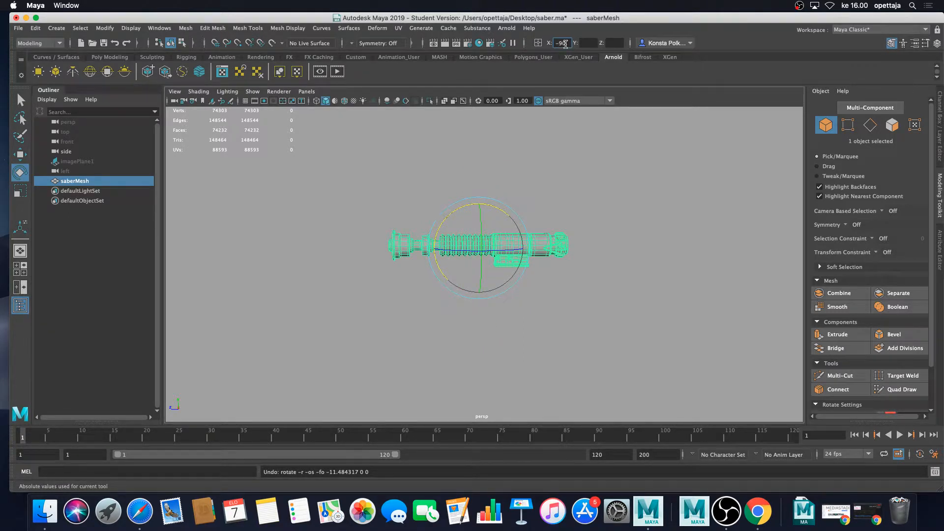
key("Return")
left_click(613, 226)
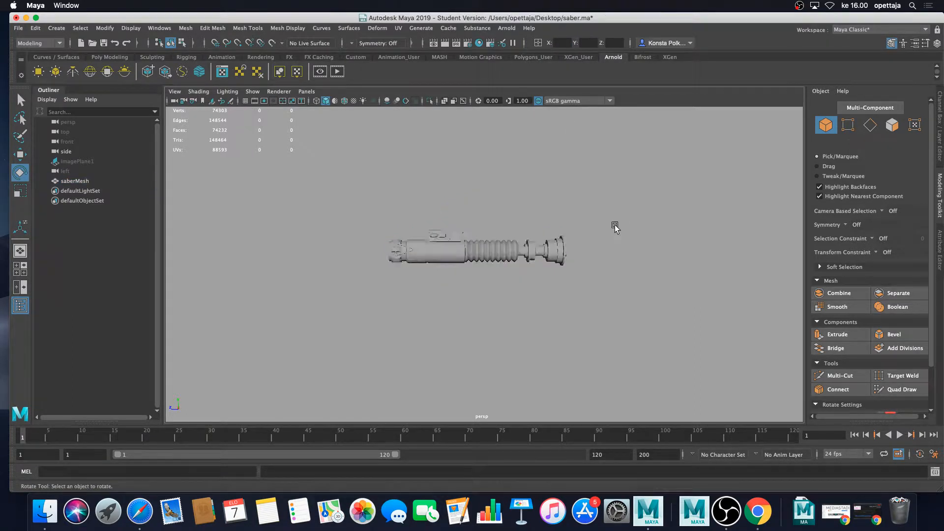
- Delete the construction history of the hilt mesh and deselect it
scroll(605, 224, "up", 5)
left_click_drag(589, 216, 571, 220, "alt")
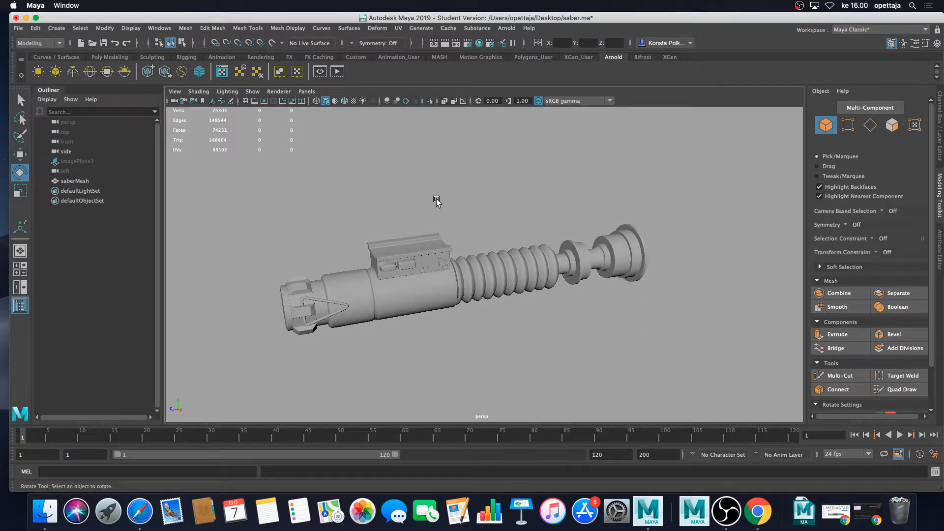
left_click(447, 295)
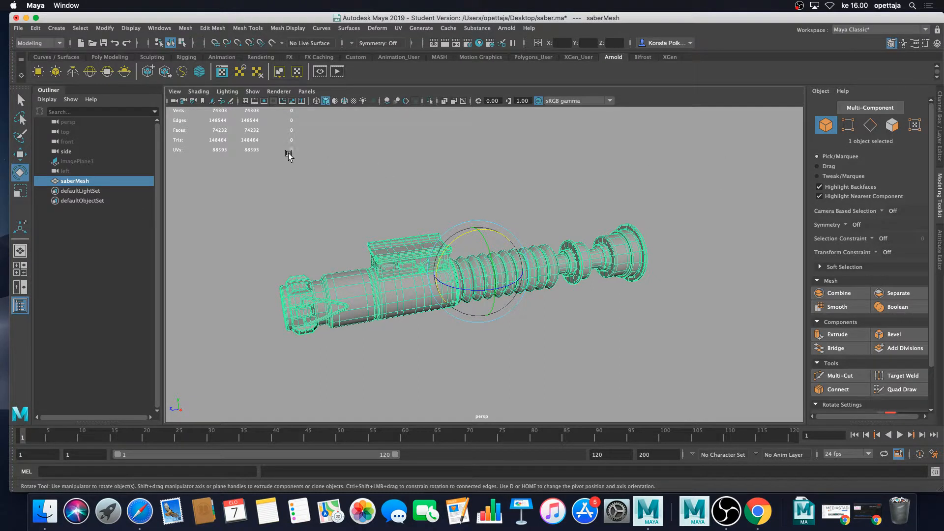
left_click(938, 44)
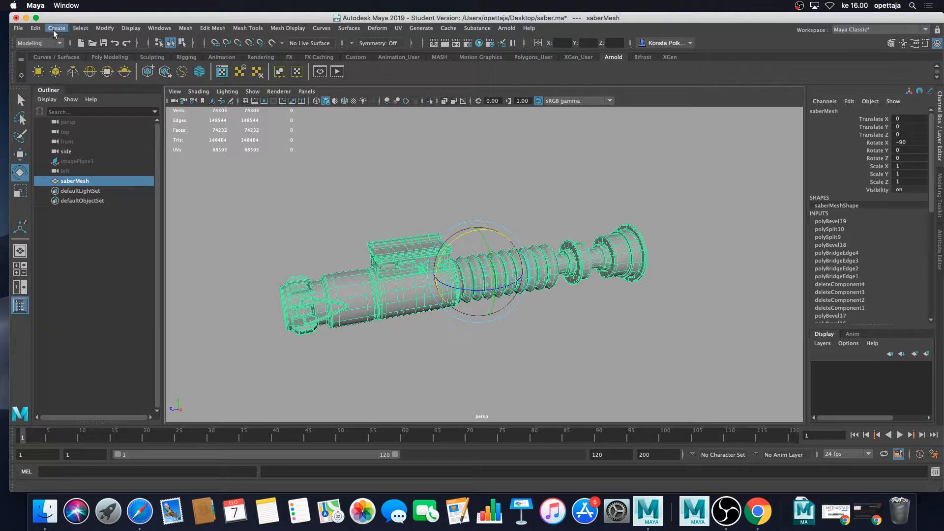
left_click(35, 28)
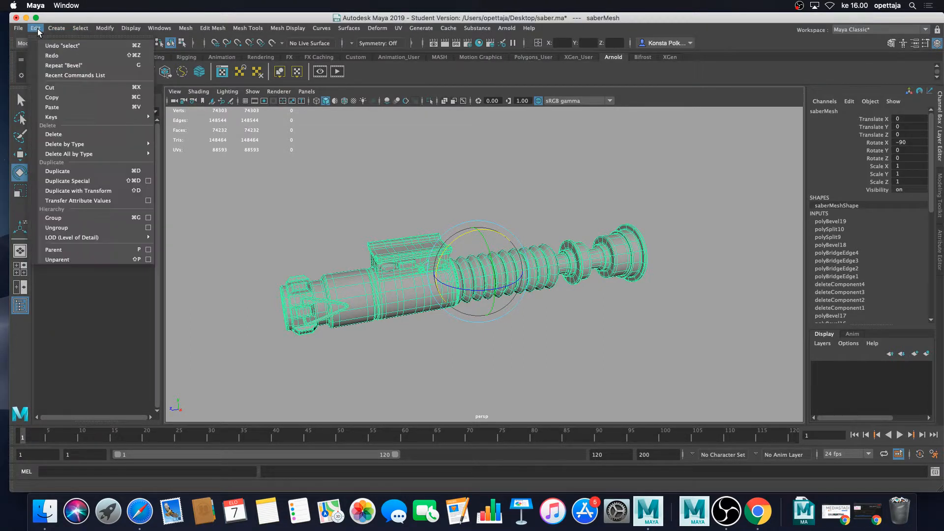
mouse_move(90, 144)
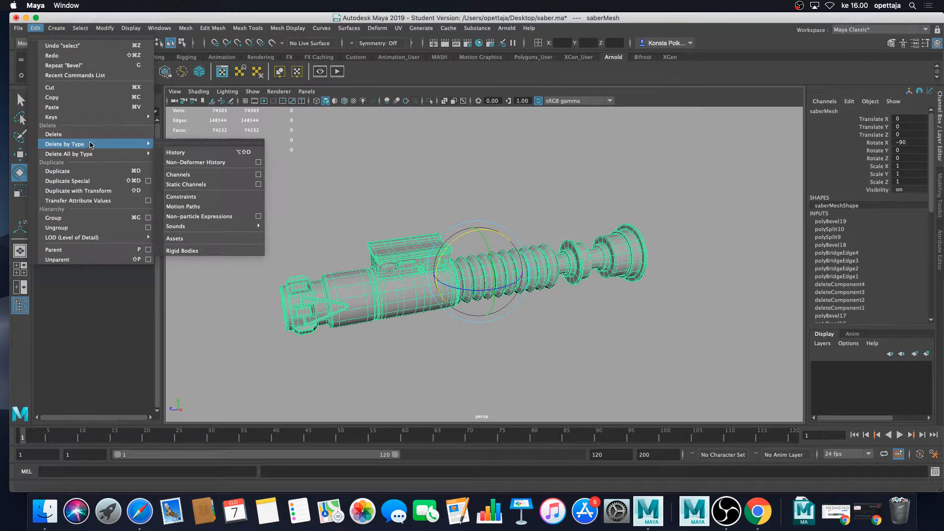
left_click(185, 153)
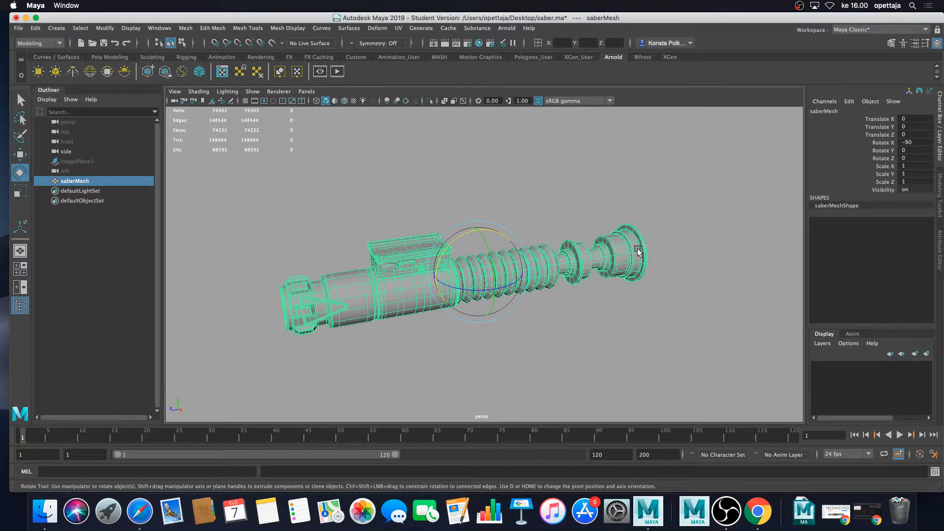
mouse_move(634, 269)
left_mouse_down("alt")
mouse_move(621, 270)
mouse_move(641, 270)
left_mouse_up("alt")
left_click(678, 282)
scroll(558, 289, "down", 3)
middle_click_drag(558, 289, 553, 301, "alt")
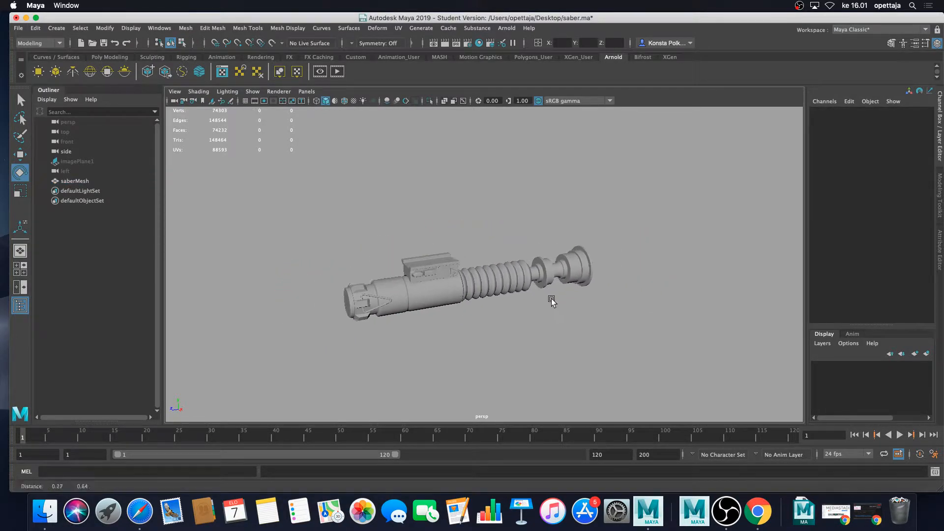
- Create an Arnold area light and move it off the front end of the hilt to about X 3.5, Y 13, Z 20.4
left_click(511, 286)
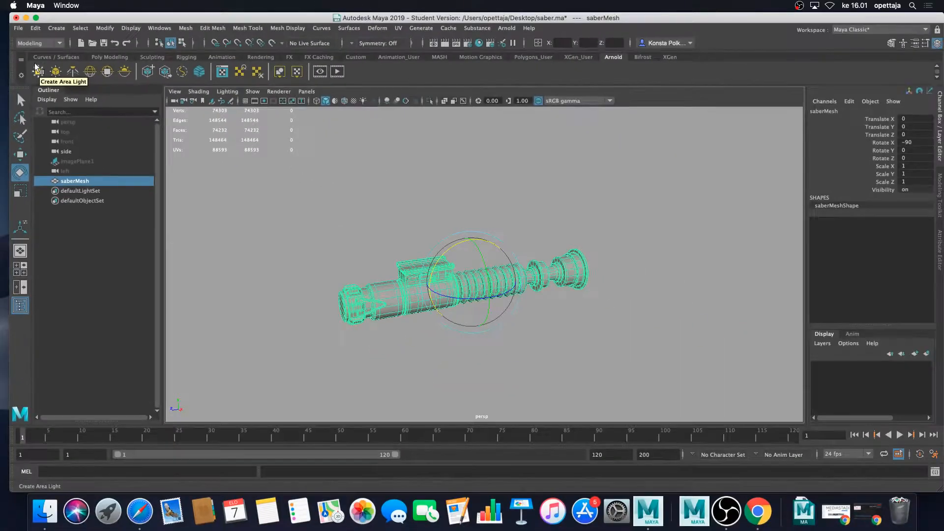
left_click(38, 72)
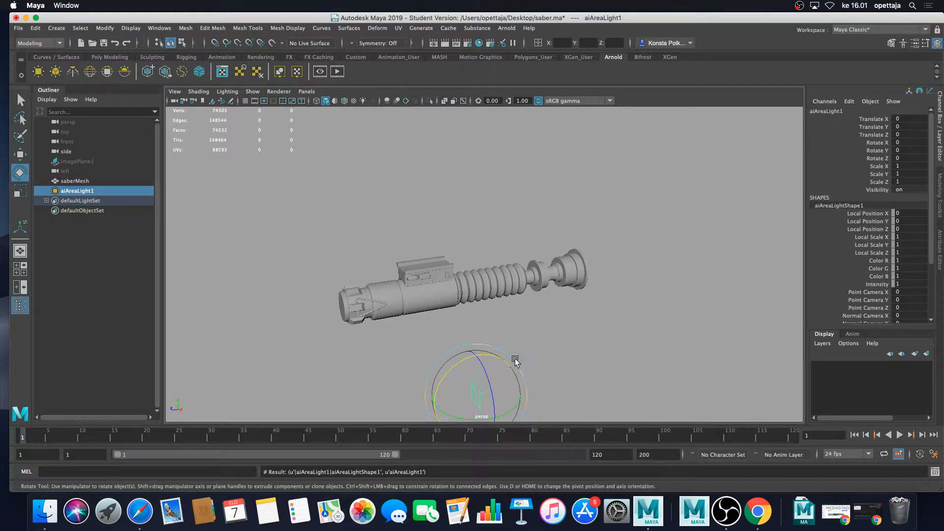
middle_click_drag(544, 368, 532, 323, "alt")
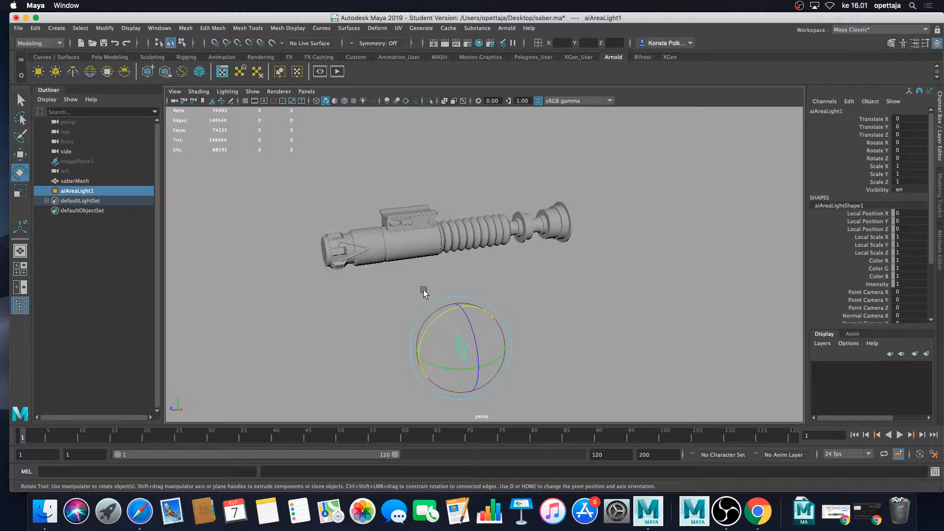
key("w")
left_click_drag(459, 302, 463, 179)
left_click_drag(430, 226, 276, 272)
scroll(291, 272, "down", 4)
scroll(342, 288, "up", 2)
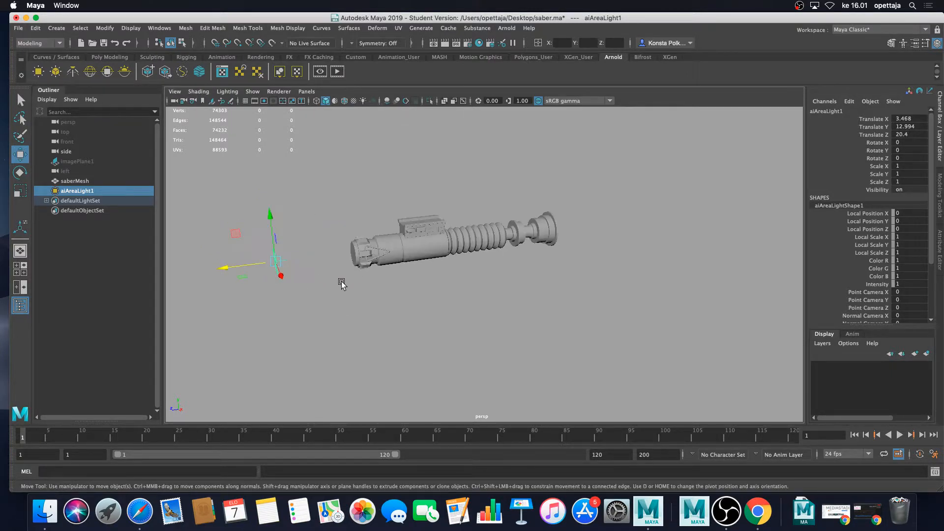
- Enlarge the area light to a uniform scale of about 10.6 and move it to about X 1.8, Z 24.5
key("r")
left_click_drag(275, 262, 374, 295)
left_click_drag(374, 294, 387, 308, "alt")
key("w")
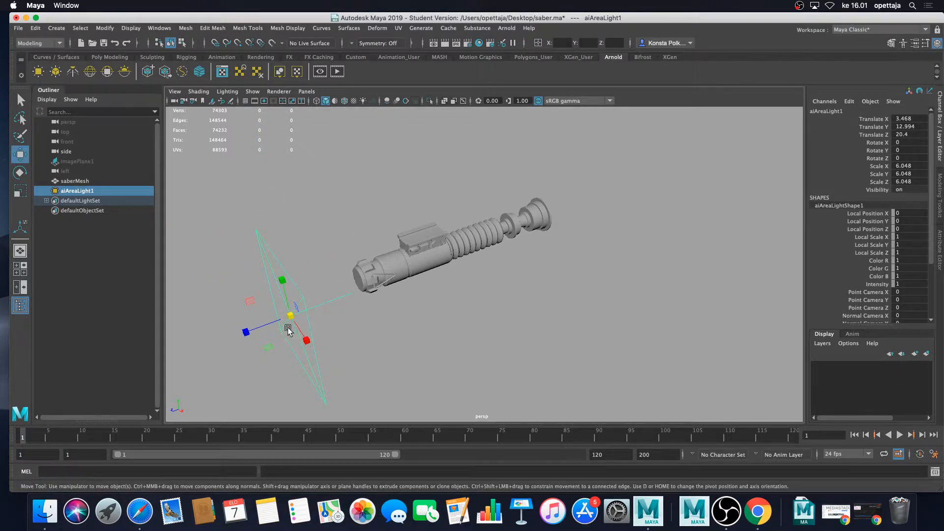
left_click_drag(288, 330, 365, 344)
key("r")
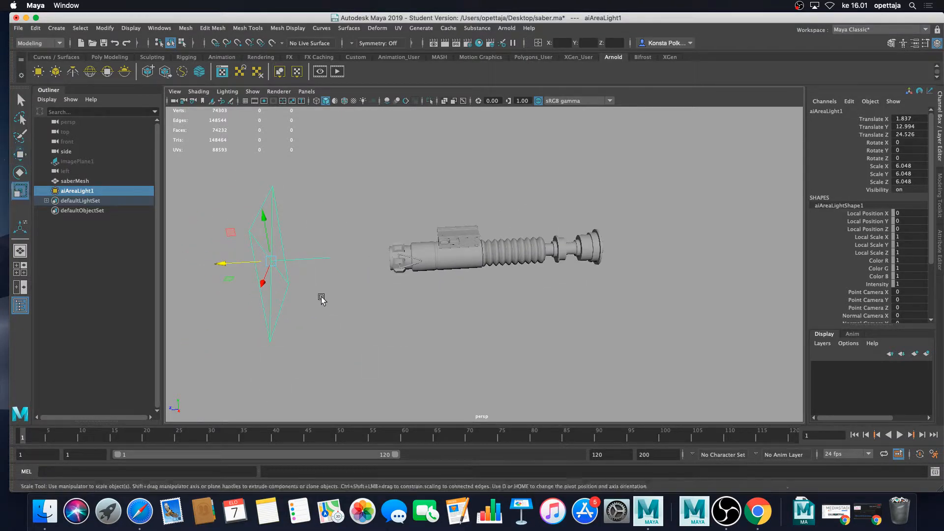
left_click_drag(271, 261, 328, 224)
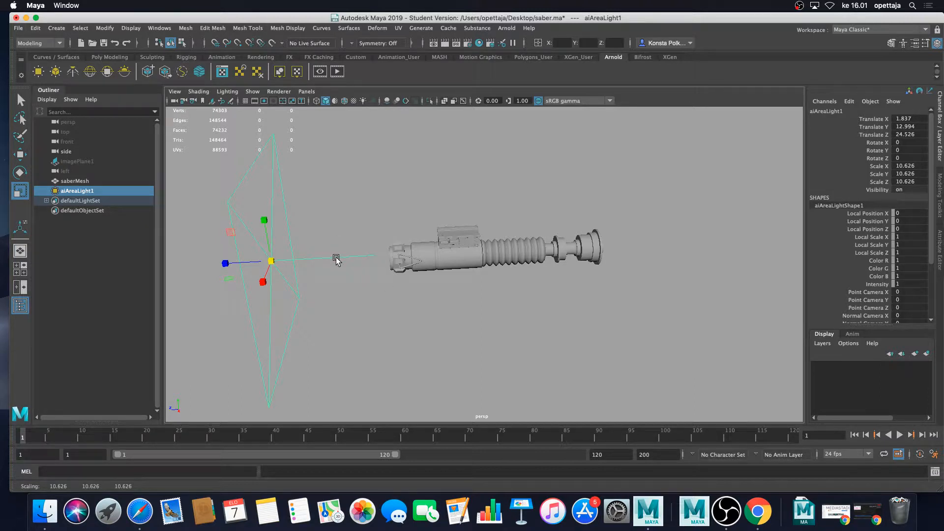
- Duplicate the area light and move the copy beyond the opposite end of the hilt to about Z -20.1
left_click(344, 315)
left_click(339, 255)
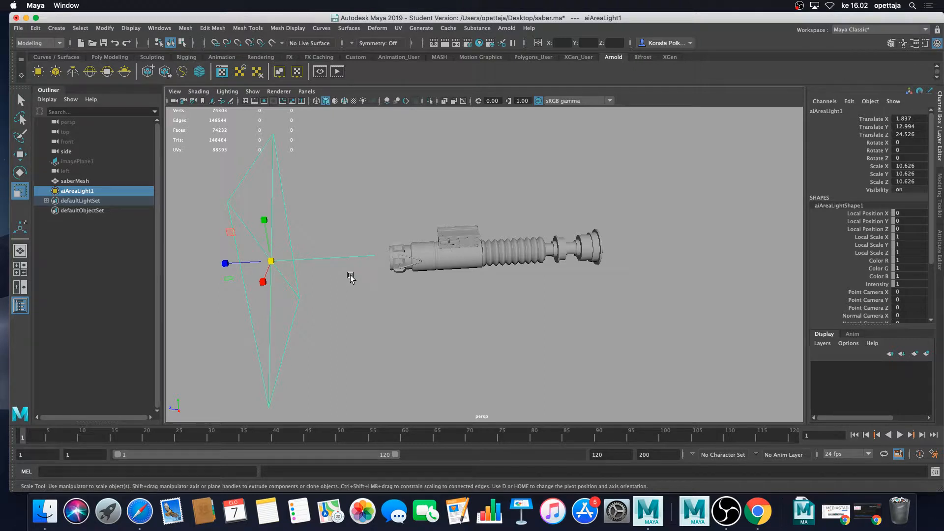
left_click(348, 288)
left_click(347, 256)
key("super+d")
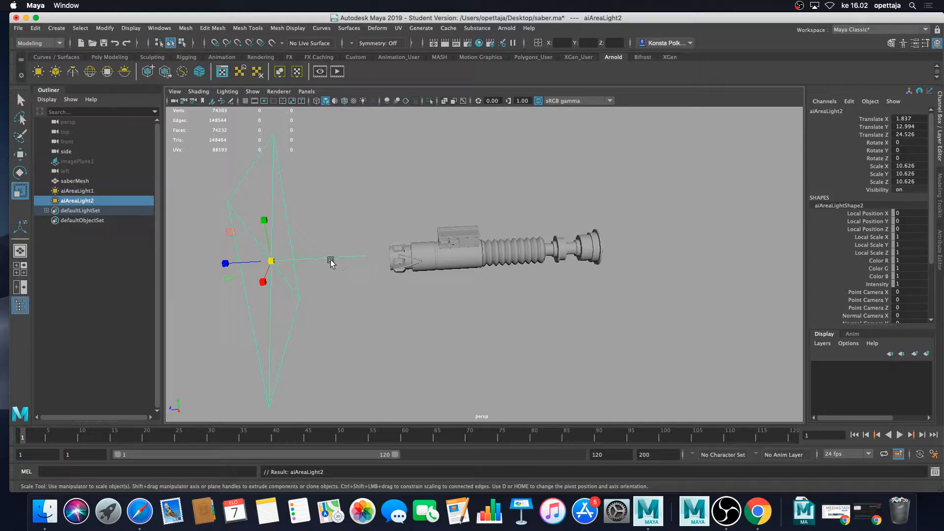
key("w")
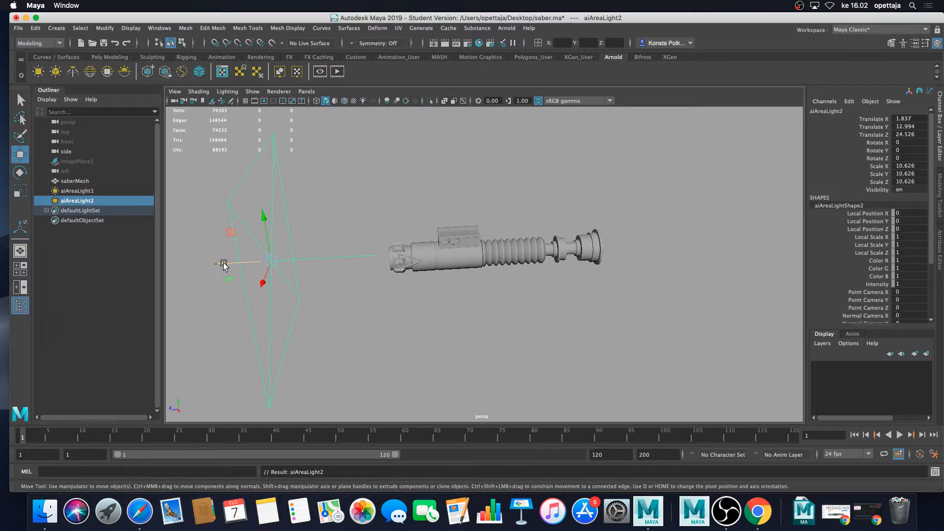
left_click_drag(221, 264, 636, 257)
- Rotate the duplicated light to about -182 degrees around Y so it faces the hilt, and deselect it
key("e")
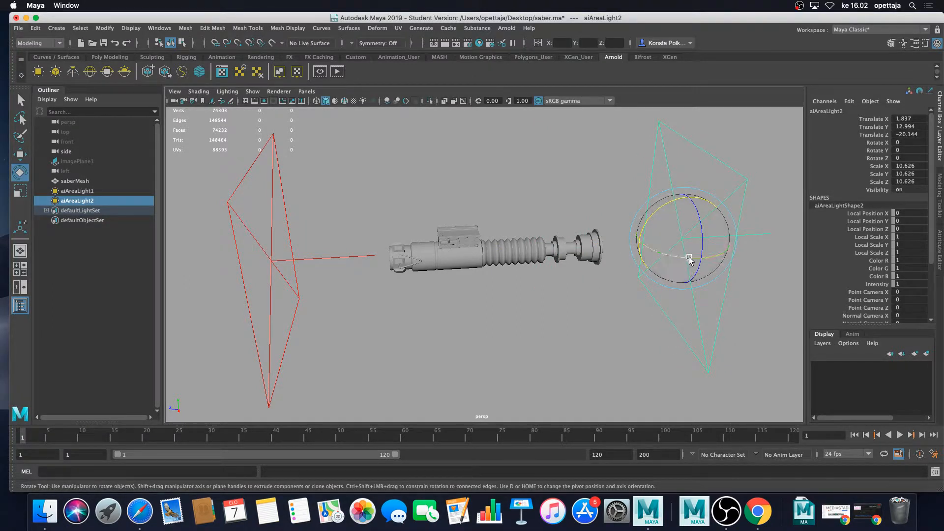
left_click_drag(689, 259, 645, 274)
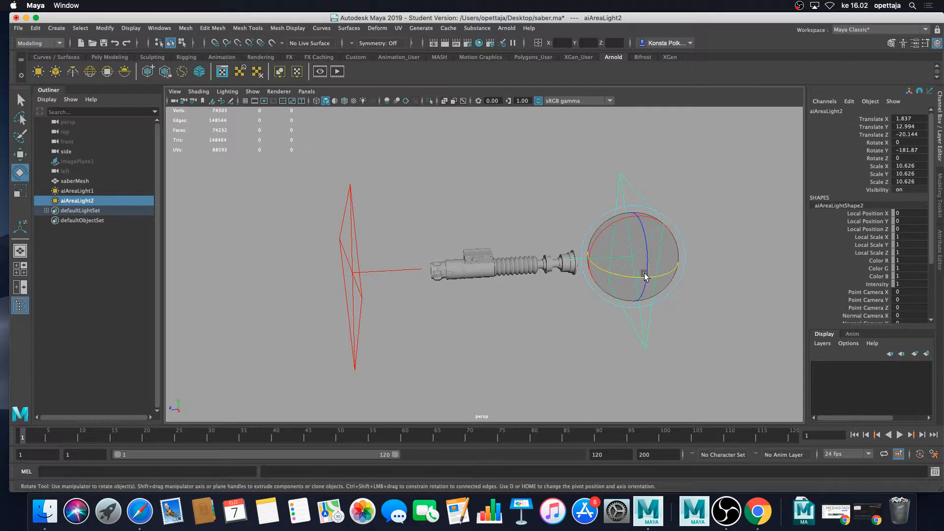
left_click(740, 290)
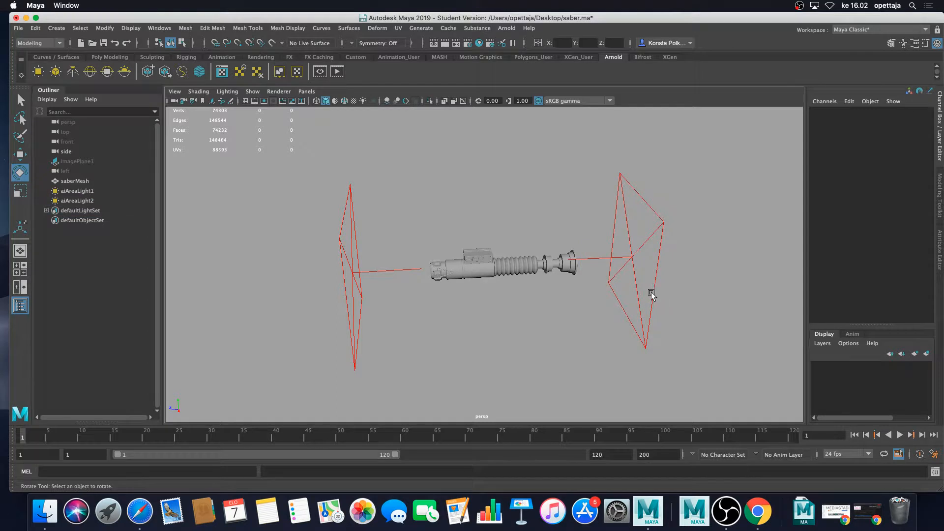
- Duplicate aiAreaLight2 and raise the copy well above the two end lights
left_click(667, 288)
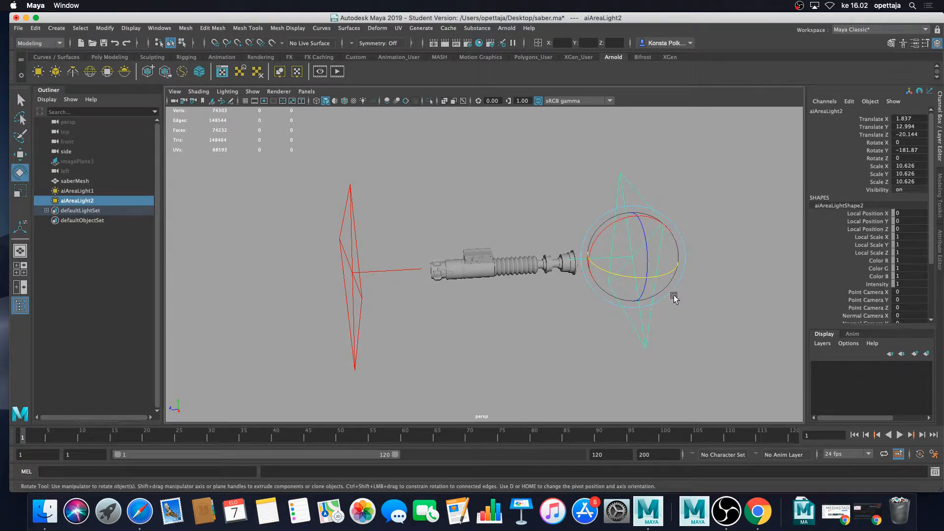
key("super+d")
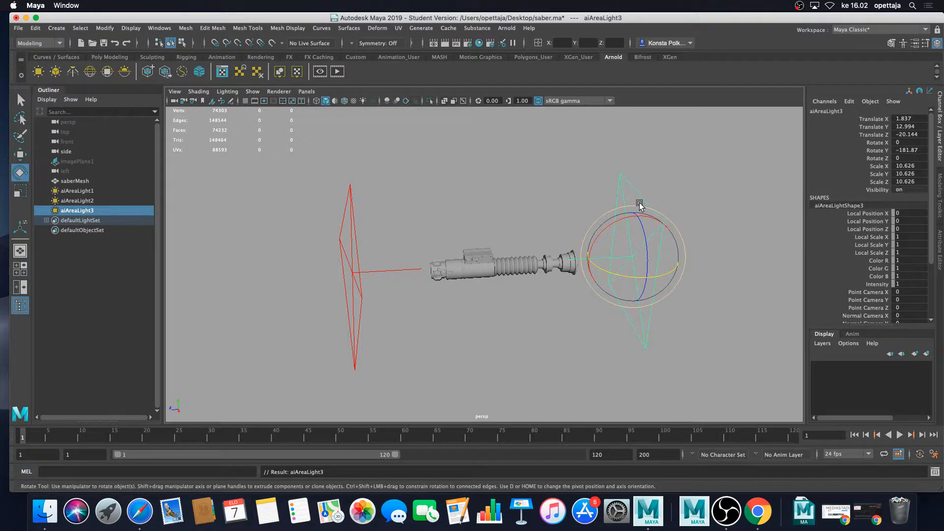
key("w")
left_click_drag(636, 214, 625, 90)
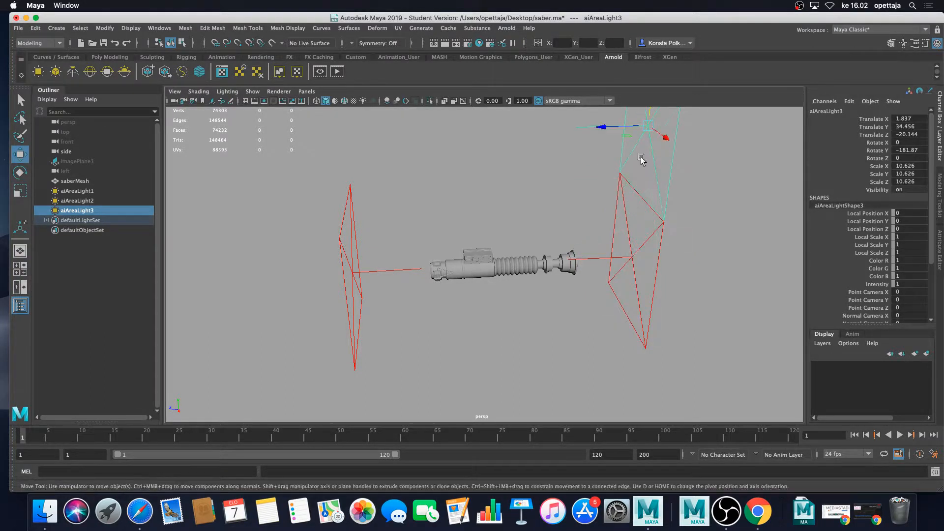
scroll(647, 172, "down", 4)
middle_click_drag(629, 180, 628, 206, "alt")
- Place the raised light over the hilt at about Y 37.8, Z 2.6 and rotate it to about -90 degrees around X to point downward
left_click_drag(605, 160, 447, 205)
key("e")
key("w")
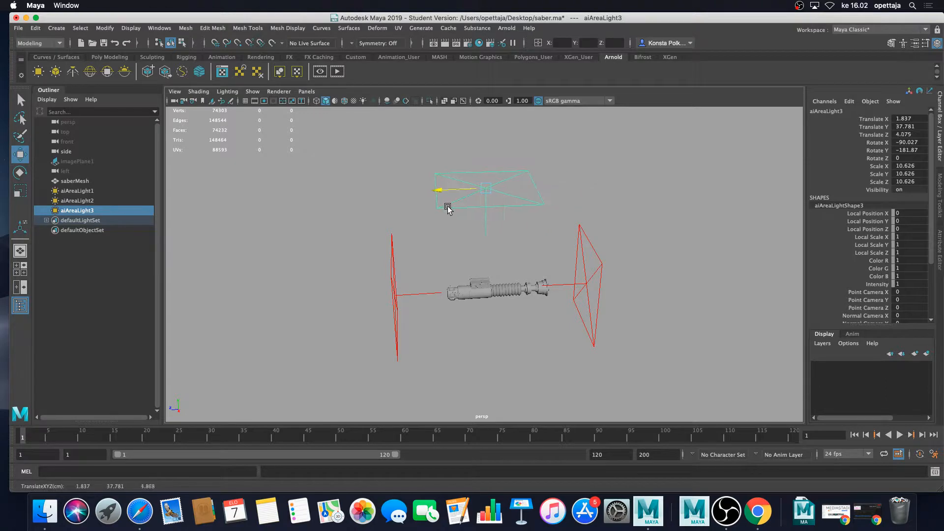
scroll(501, 225, "up", 3)
left_click_drag(552, 240, 530, 246, "alt")
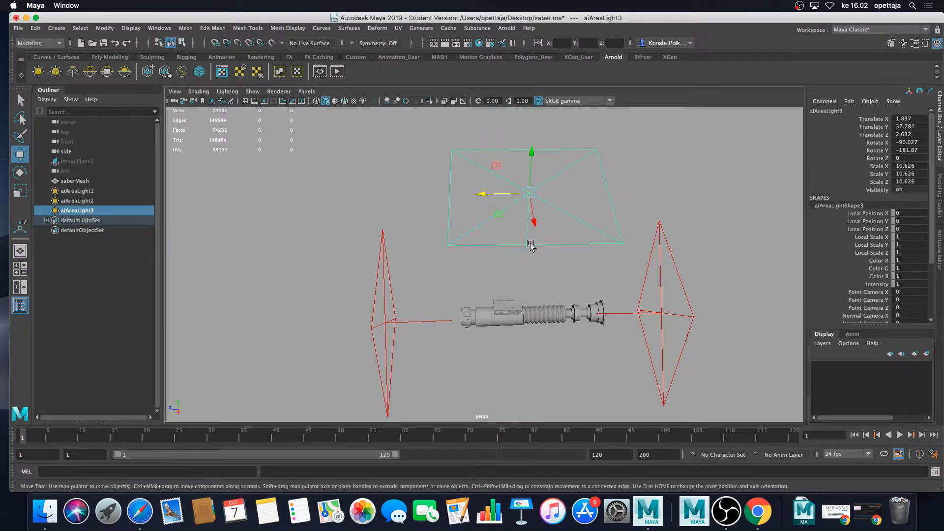
- Stretch the overhead light along the hilt to a Y scale of about 24.3 and lower it to about Y 30.8
key("r")
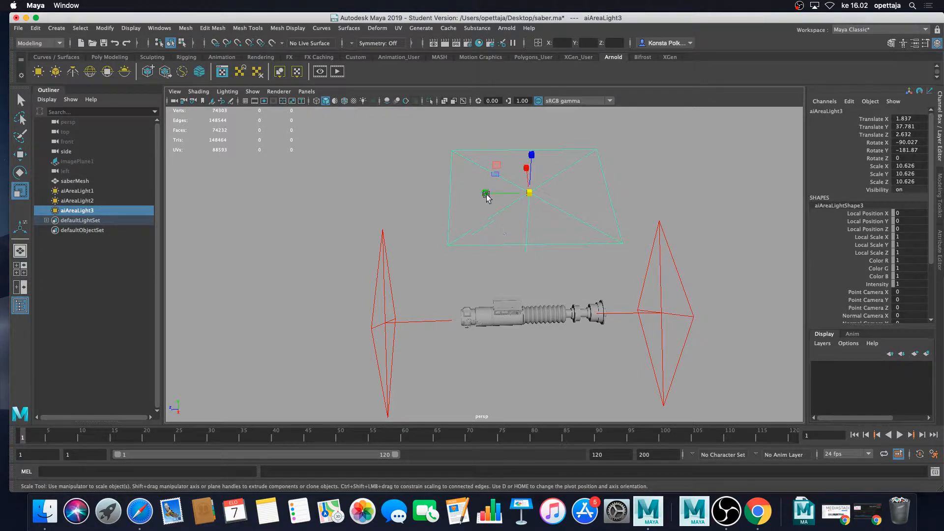
mouse_move(486, 195)
left_mouse_down()
mouse_move(438, 198)
mouse_move(489, 199)
mouse_move(456, 200)
mouse_move(480, 191)
left_mouse_up()
left_click_drag(524, 265, 532, 231, "alt")
key("w")
left_click_drag(529, 177, 527, 186, "alt")
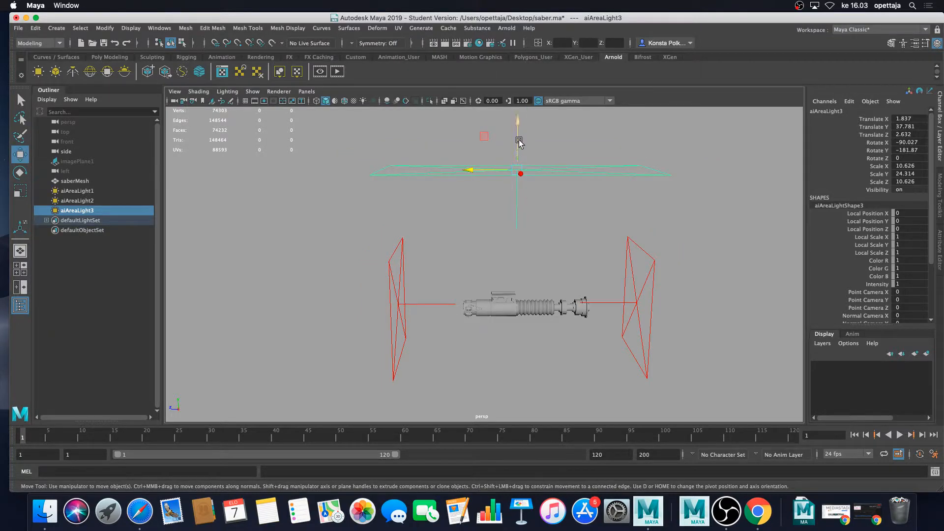
left_click_drag(519, 142, 518, 180)
left_click_drag(544, 257, 532, 240, "alt")
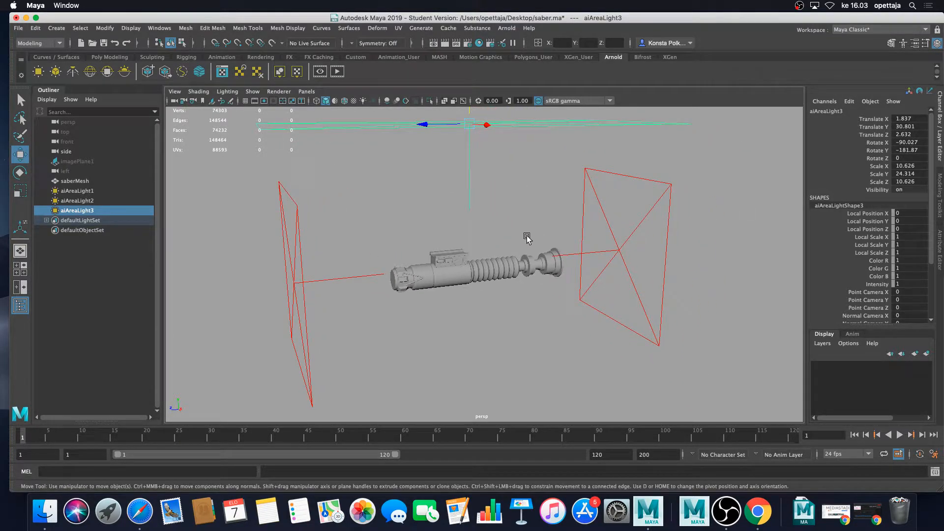
- Start an Arnold RenderView render of the perspective view, reposition its window and select aiAreaLight2
left_click(342, 74)
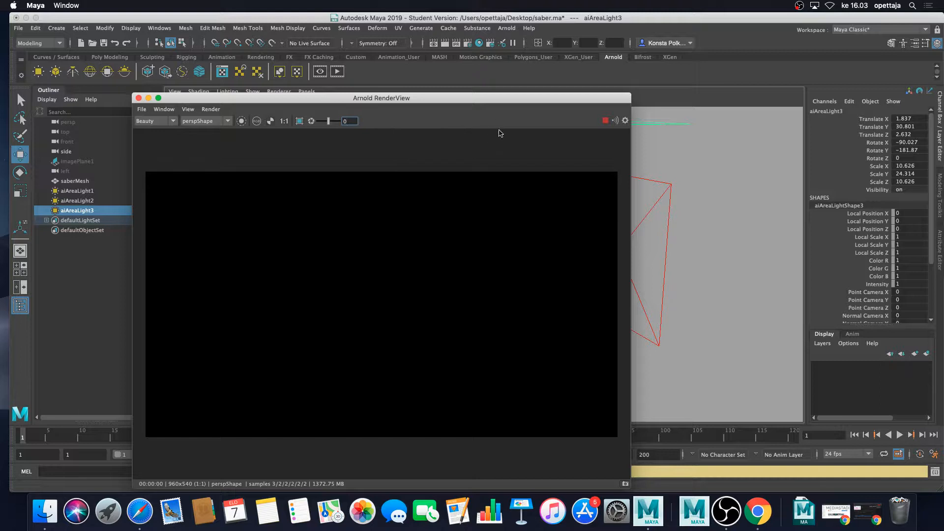
left_click_drag(499, 98, 423, 179)
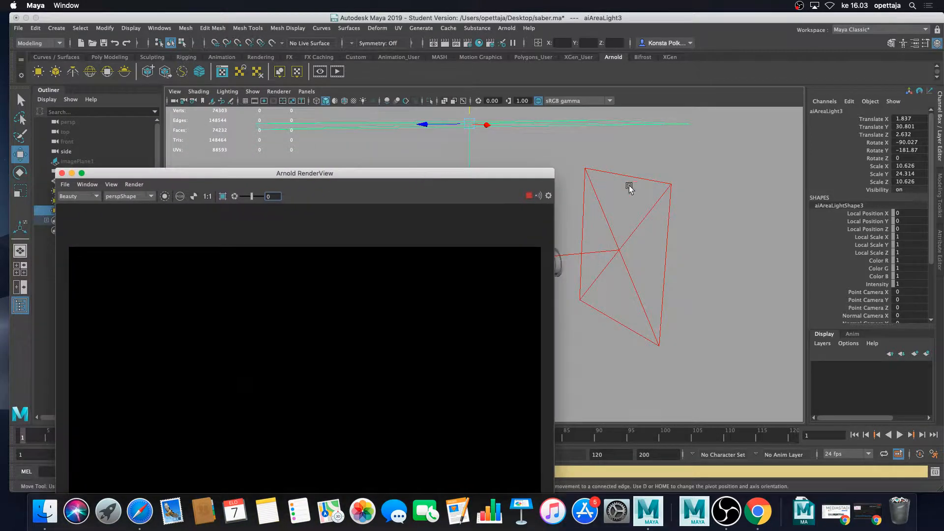
left_click(675, 202)
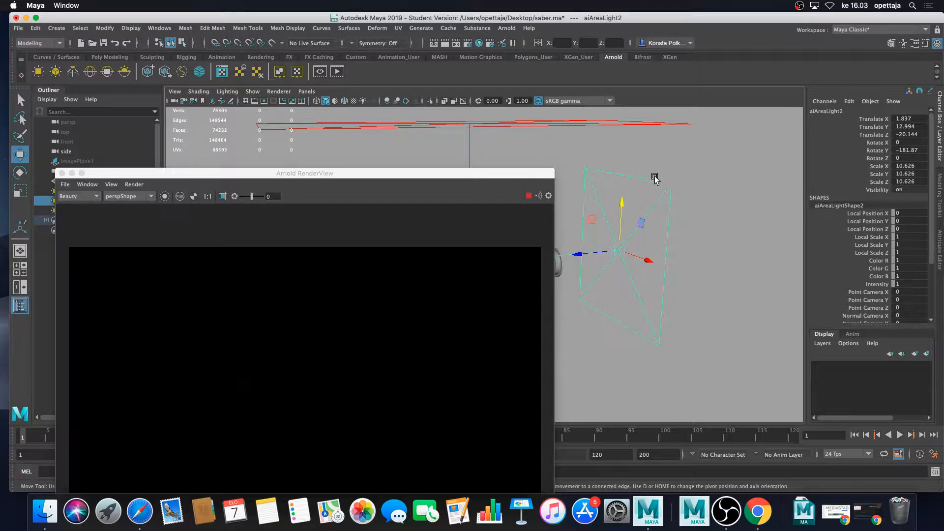
left_click_drag(519, 175, 581, 128)
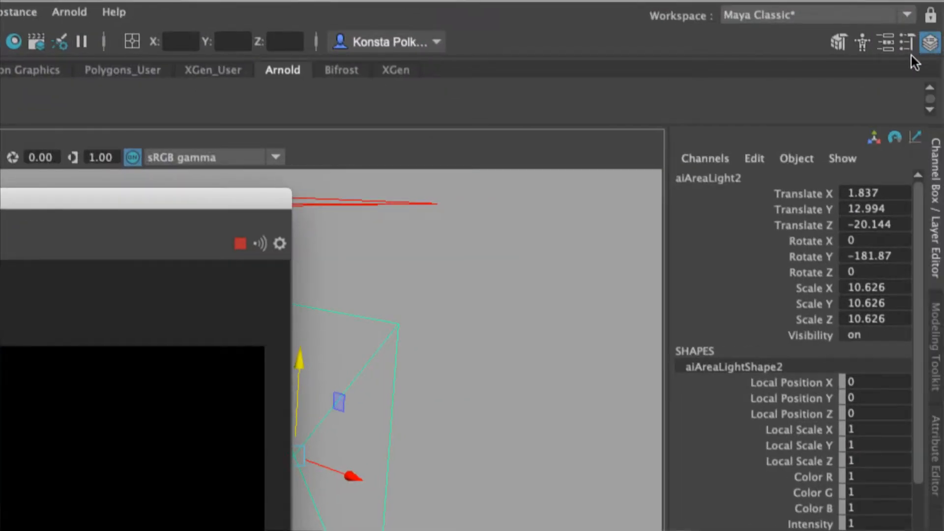
- Show the attributes of aiAreaLight2, try an intensity of 500 and raise it to 1000
left_click(884, 43)
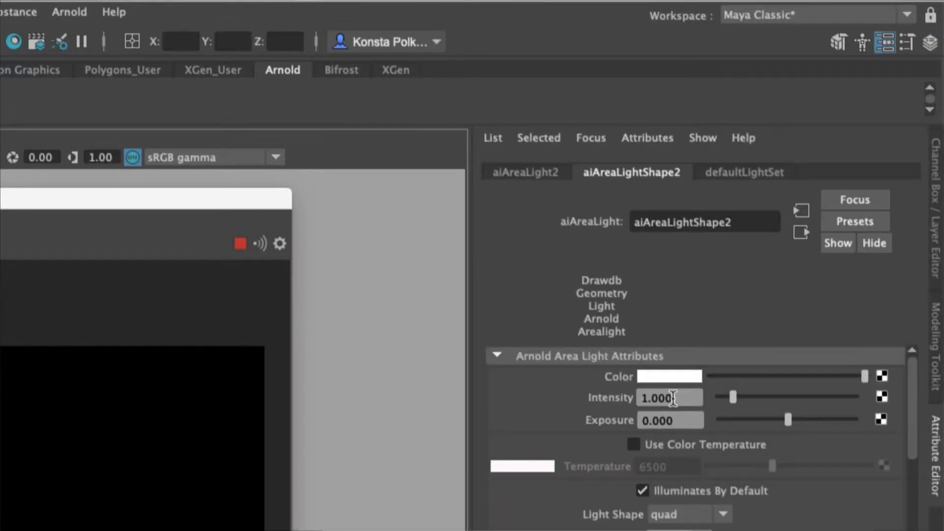
left_click_drag(673, 398, 637, 404)
type("500")
key("Return")
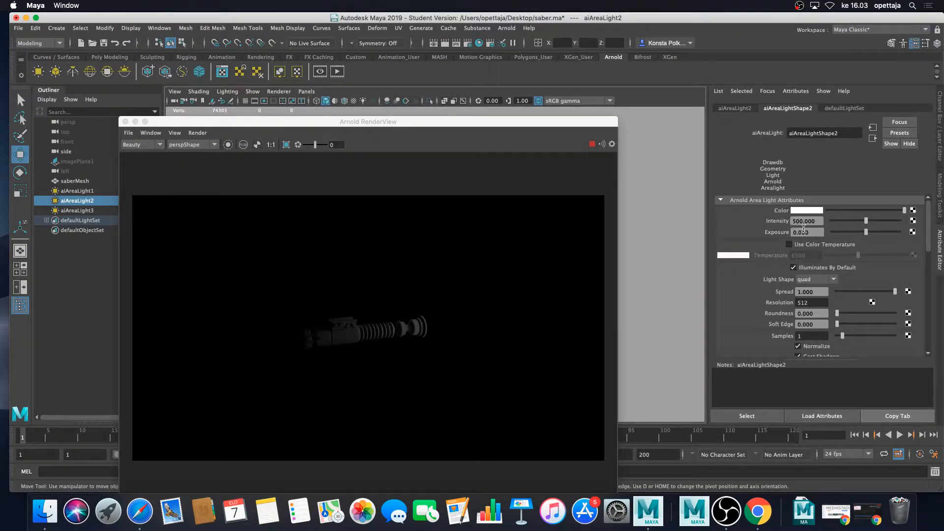
left_click_drag(818, 223, 764, 225)
type("1000")
key("Return")
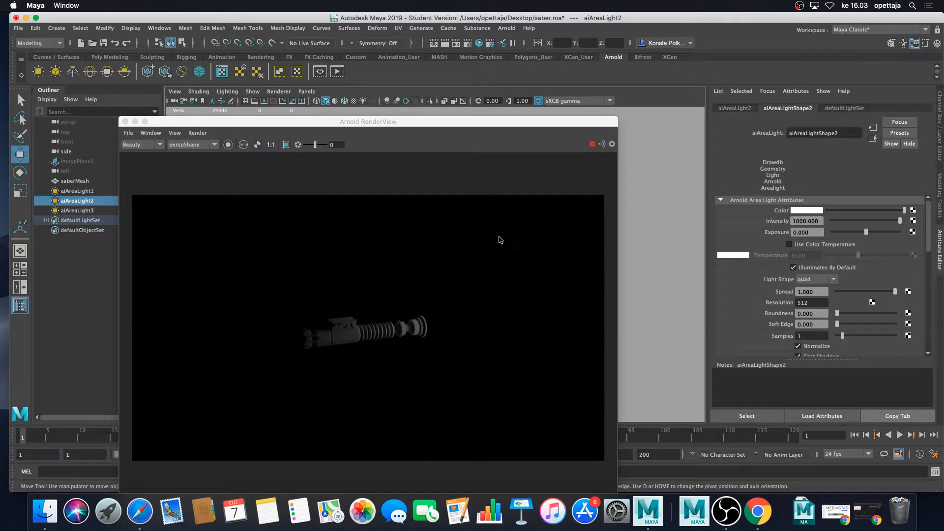
- Select the overhead light aiAreaLight3, try an intensity of 100 and raise it to 1000
left_click_drag(238, 123, 298, 107)
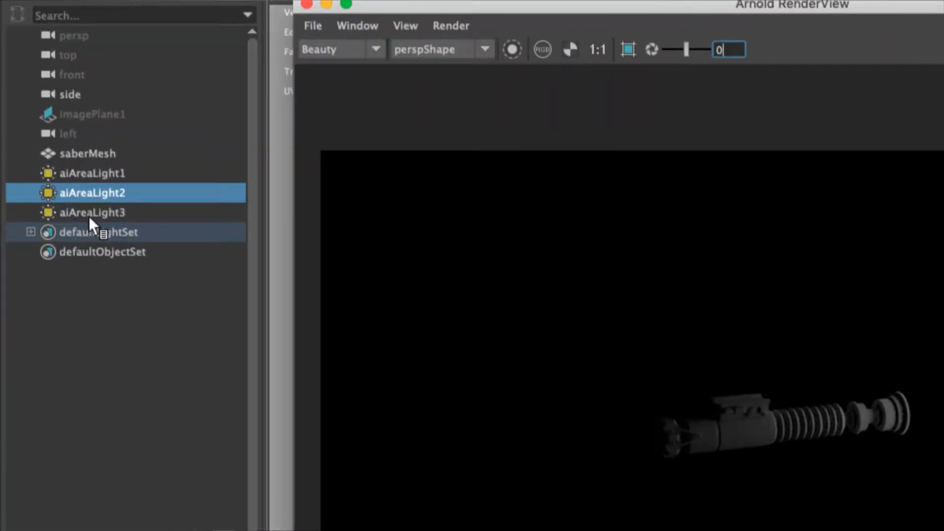
left_click(91, 215)
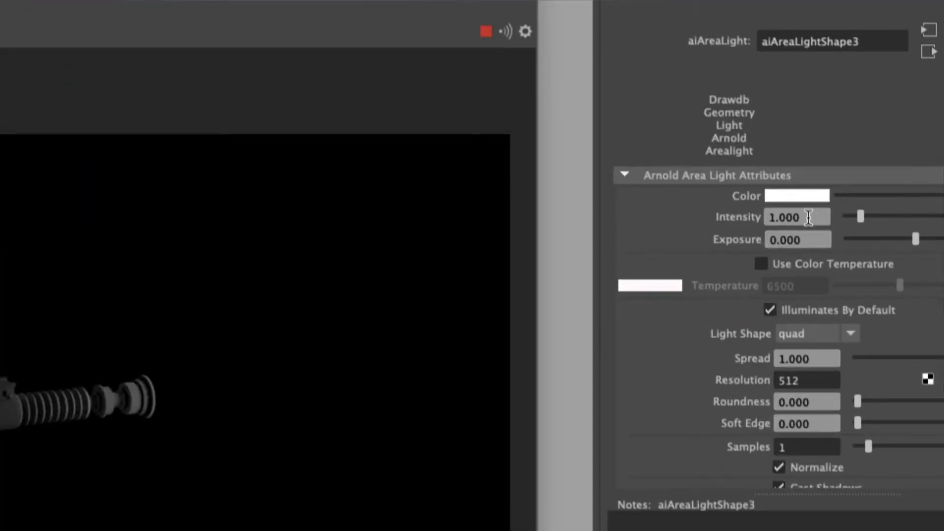
double_click(815, 222)
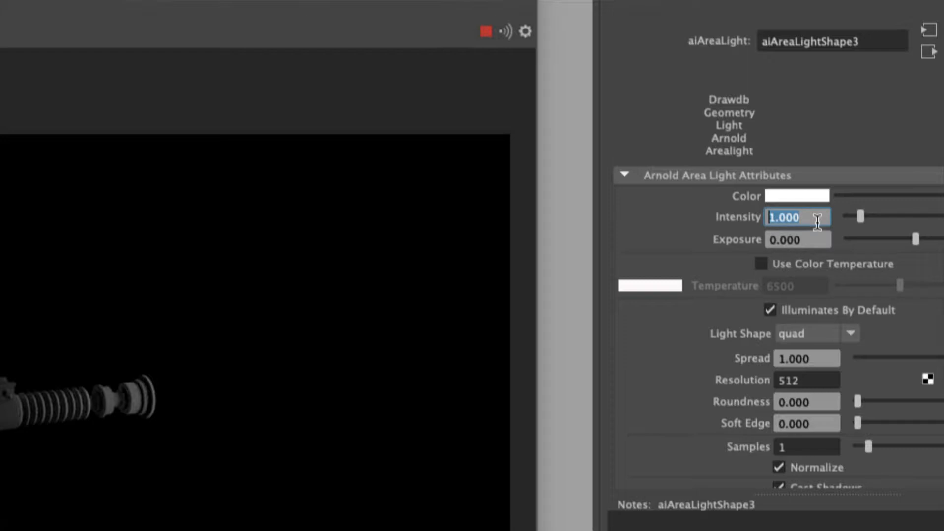
type("100")
key("Return")
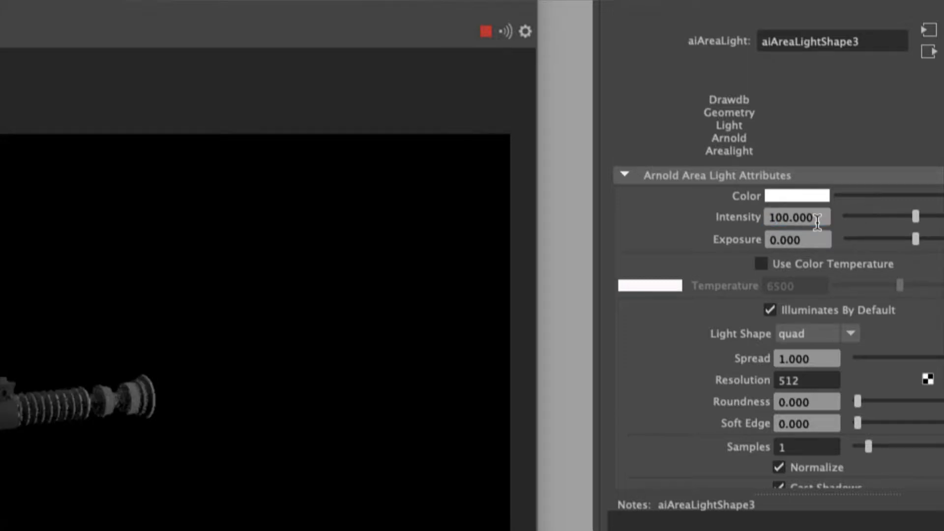
left_click_drag(817, 221, 756, 216)
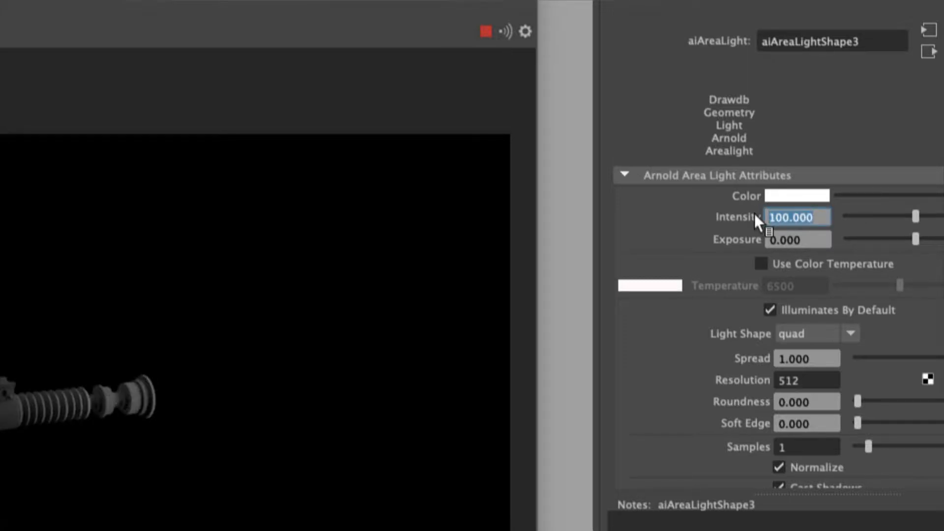
type("1000")
key("Return")
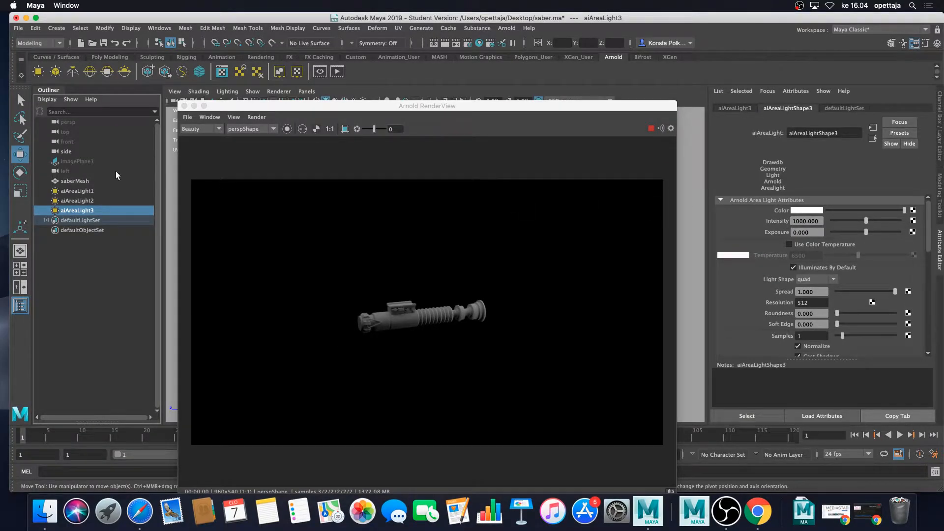
- Set the intensity of aiAreaLight1 to 1000
left_click(92, 191)
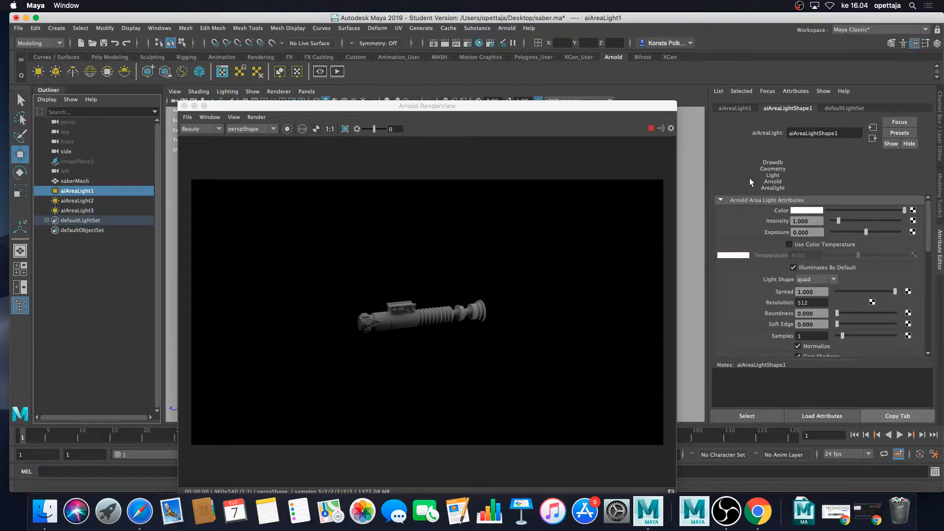
left_click(817, 221)
type("1000")
key("Return")
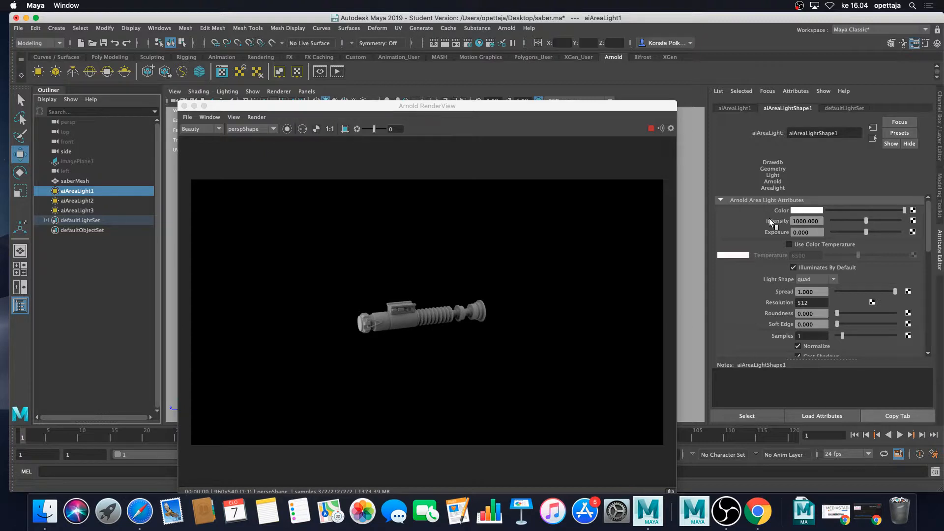
- Raise the intensity of the overhead light aiAreaLight3 to 2000, check the hilt up close in the render and close the RenderView
left_click(98, 210)
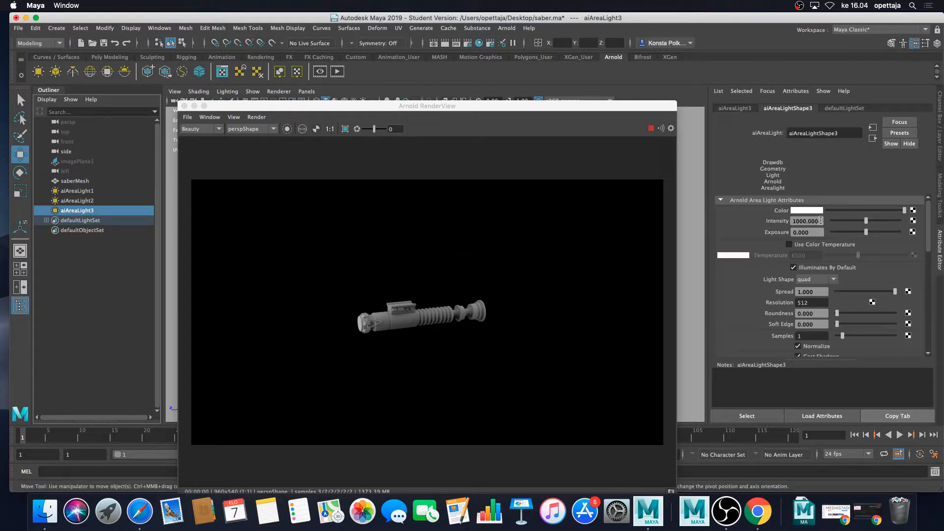
left_click(797, 221)
type("2000")
key("Return")
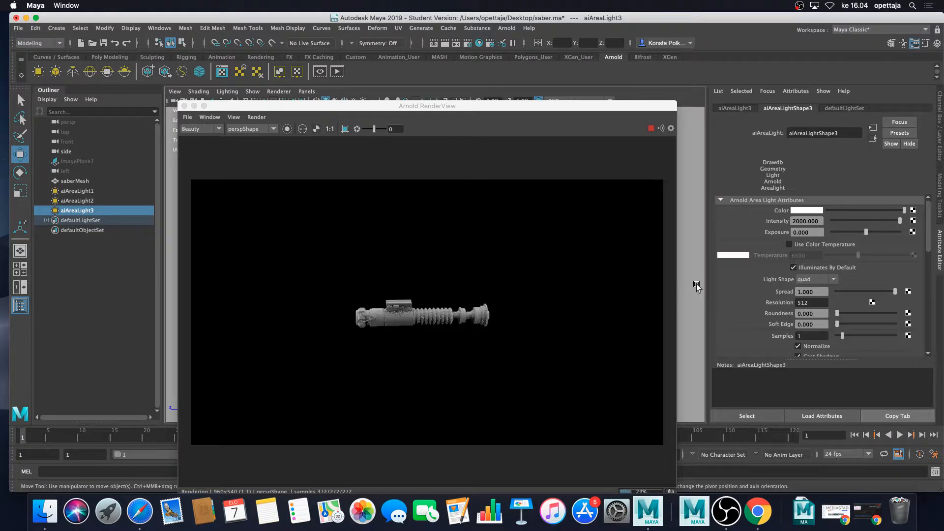
scroll(694, 283, "up", 5)
middle_click_drag(694, 283, 689, 262, "alt")
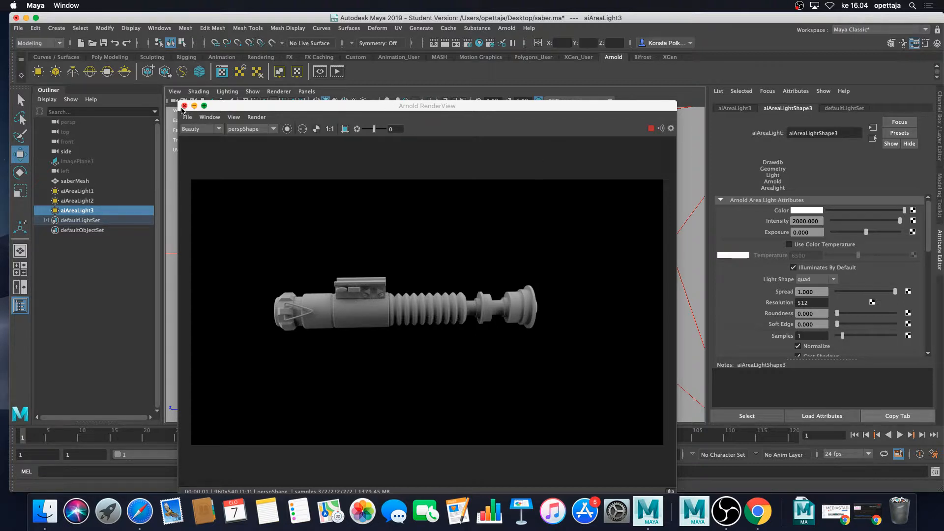
left_click(184, 106)
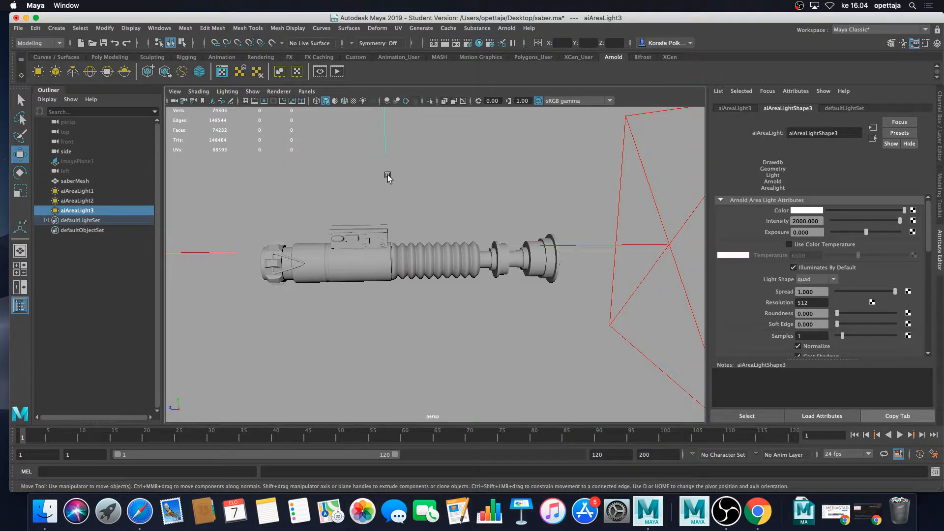
- Turn off the smooth mesh preview on saberMesh and select the faces of the narrow neck and flared end beyond the ribbed grip
left_click(398, 255)
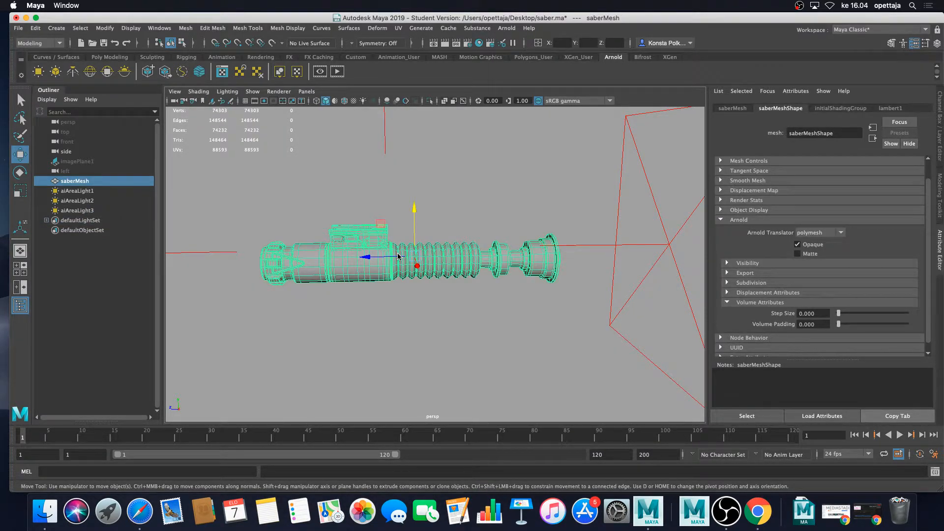
key("1")
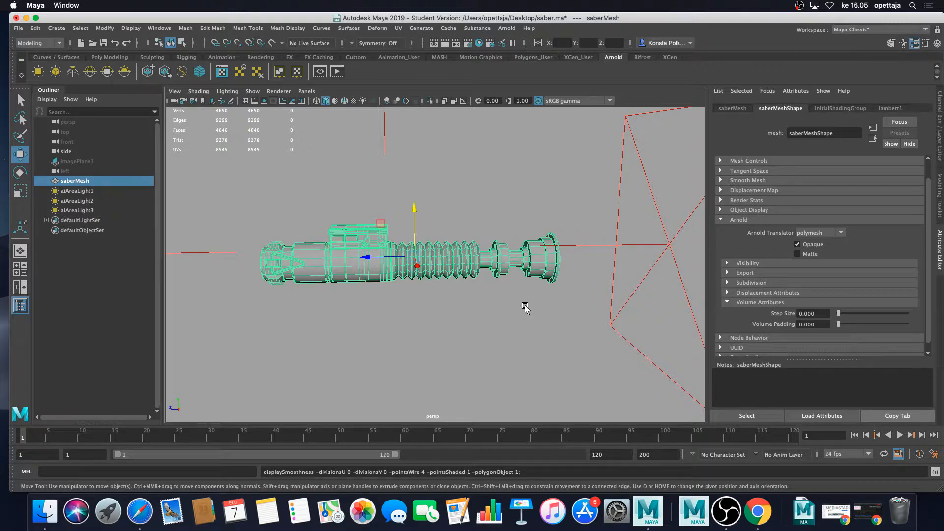
scroll(549, 305, "up", 3)
scroll(551, 305, "up", 5)
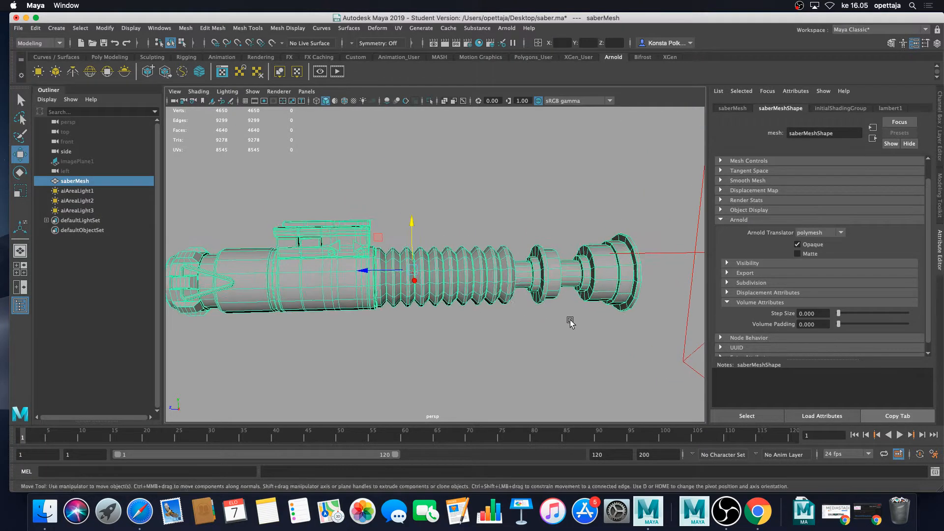
left_click_drag(500, 283, 473, 275, "alt")
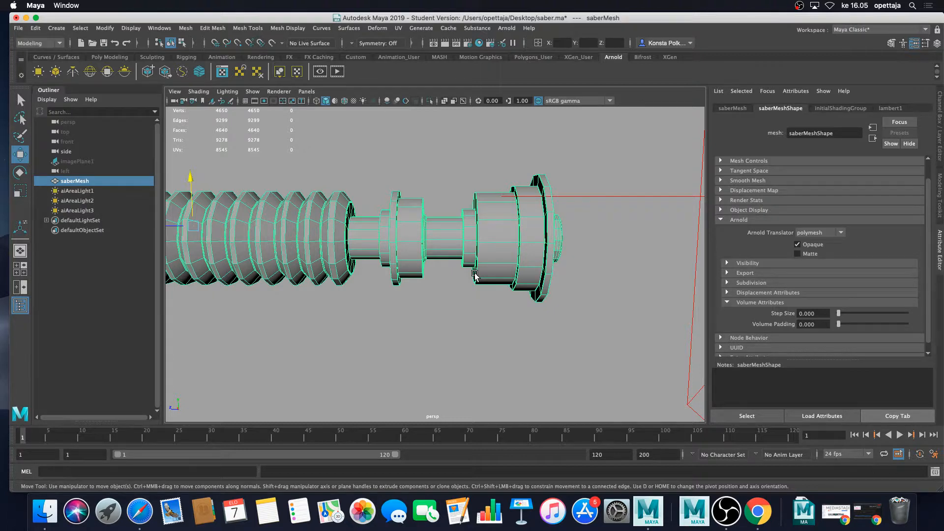
right_click(518, 230)
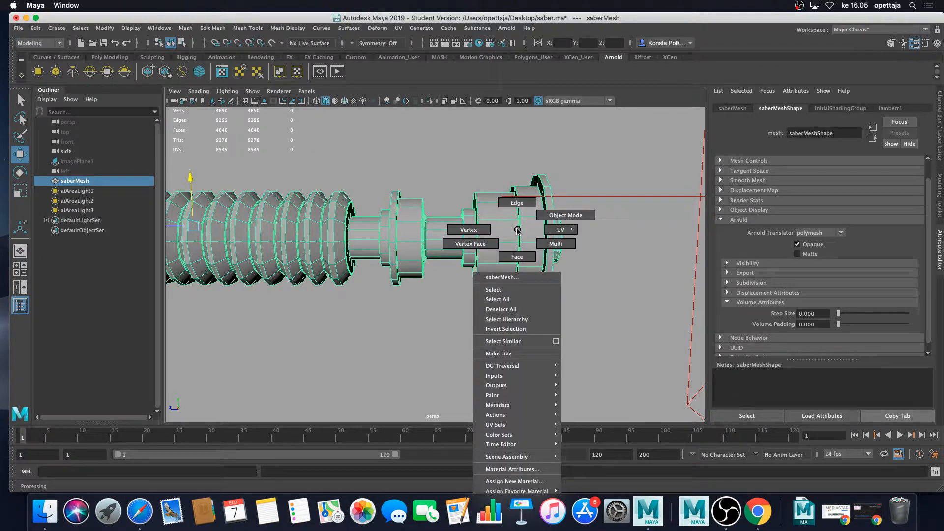
left_click(517, 256)
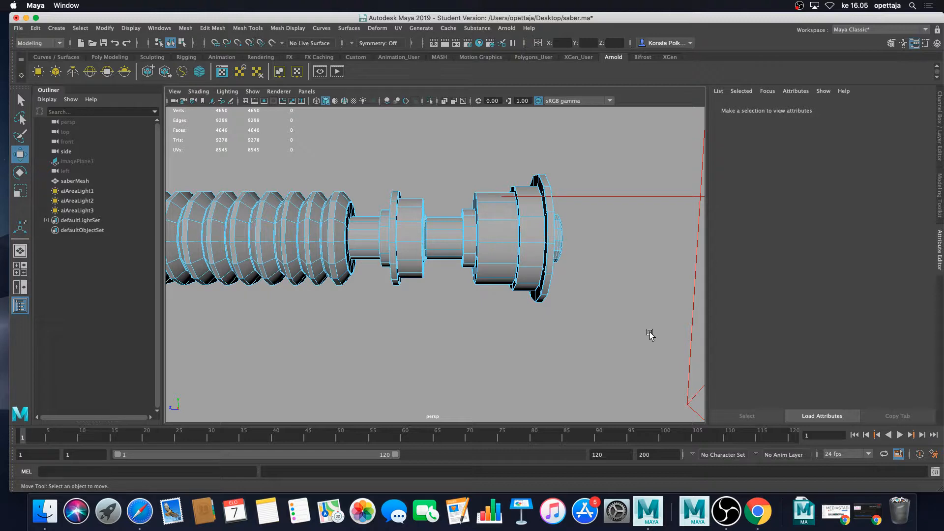
left_click_drag(637, 330, 363, 163)
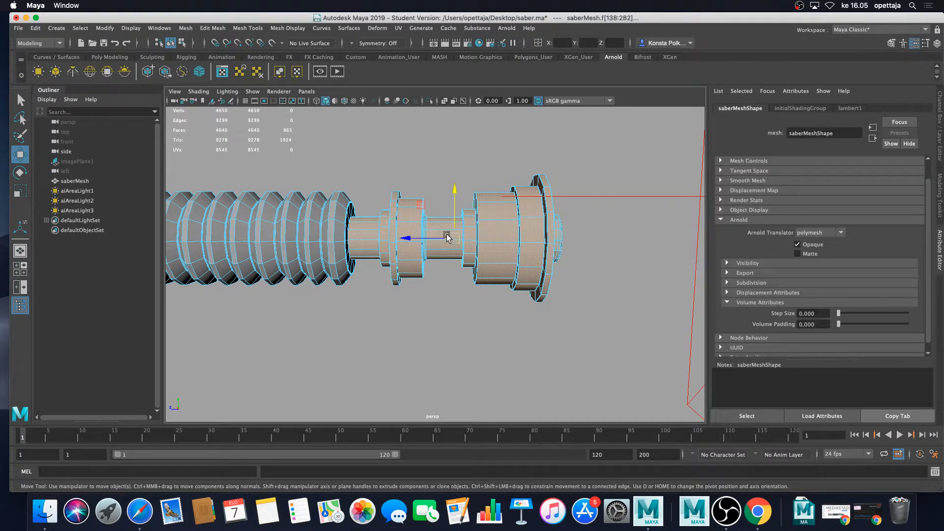
- Assign a new Arnold aiStandardSurface material to the selected neck and flared end faces
left_click_drag(471, 237, 477, 278, "alt")
scroll(464, 236, "down", 5)
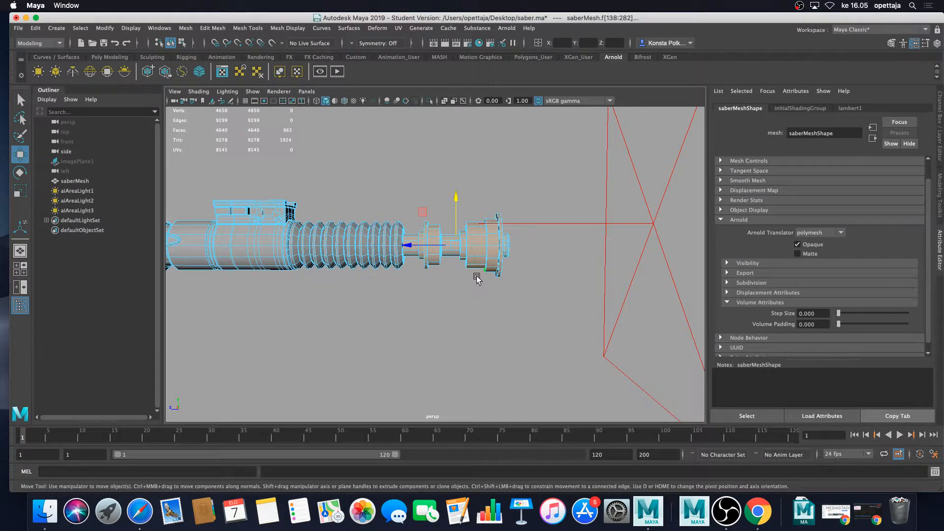
right_click(477, 232)
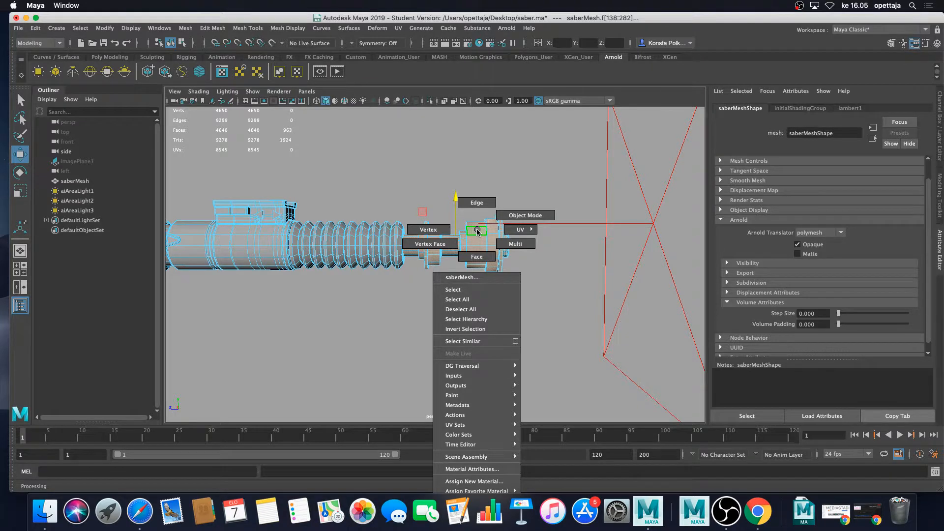
middle_click_drag(532, 309, 528, 214, "alt")
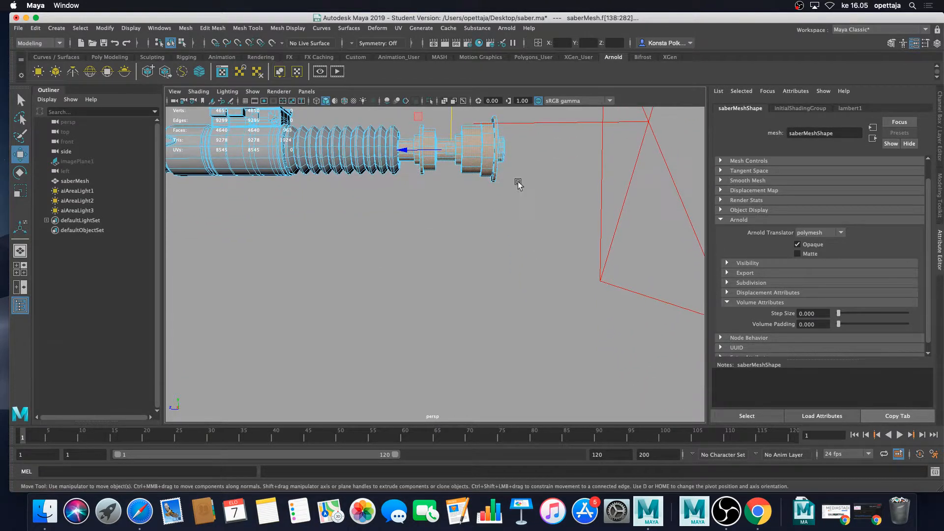
right_click(470, 132)
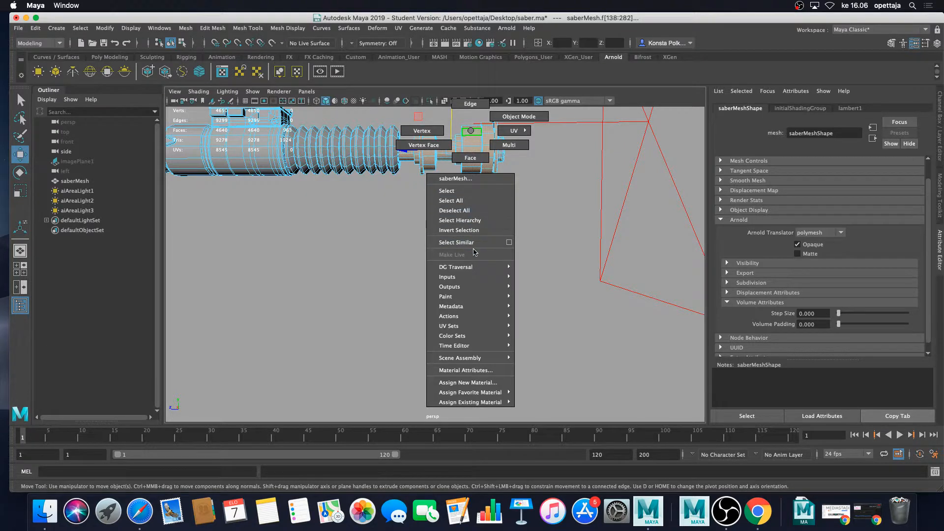
left_click(498, 383)
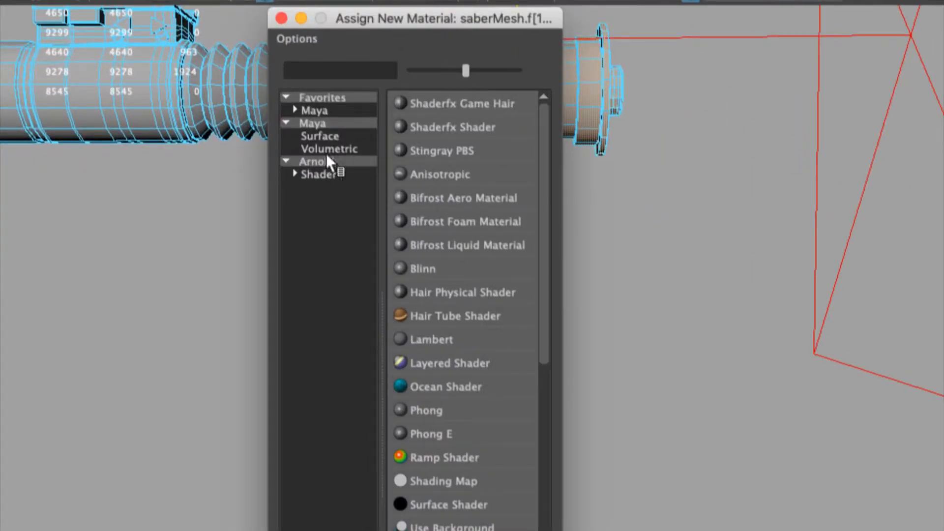
left_click(332, 162)
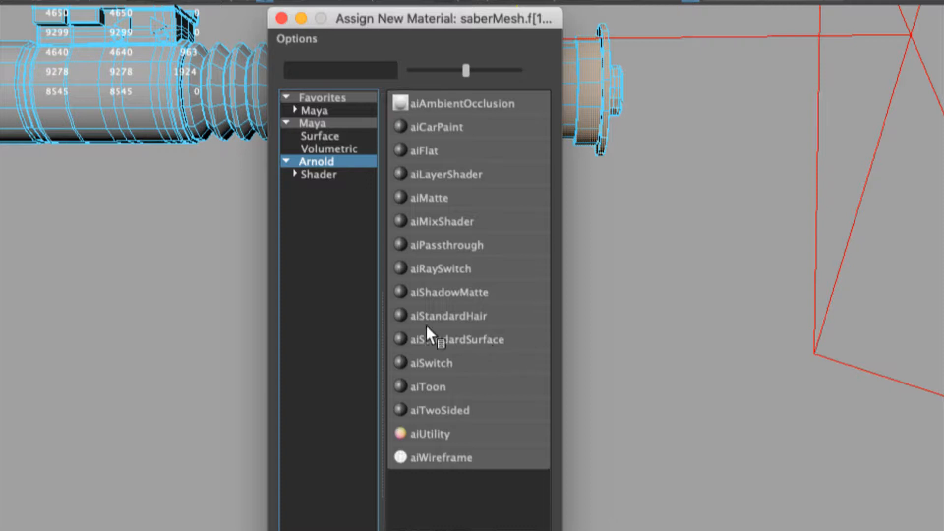
left_click(476, 341)
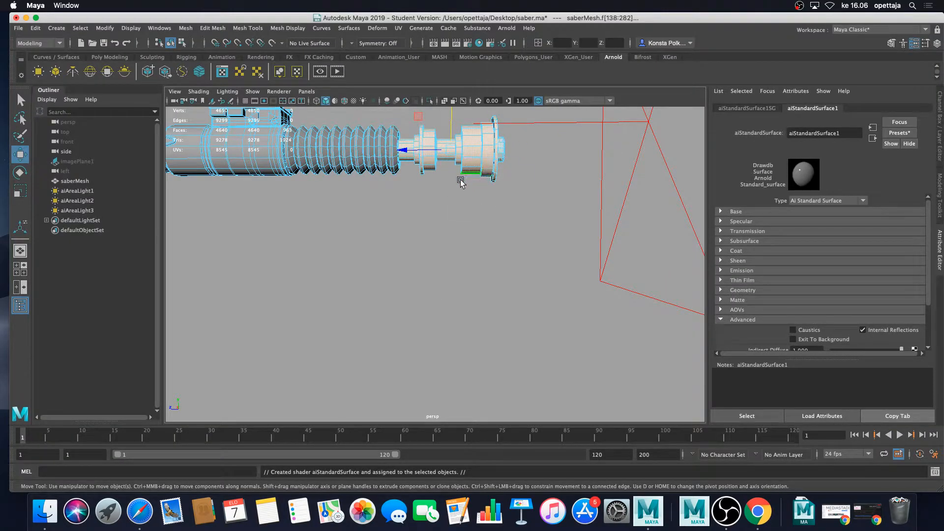
- Rename the new aiStandardSurface material as bronzeSHD
left_click_drag(551, 170, 548, 218, "alt")
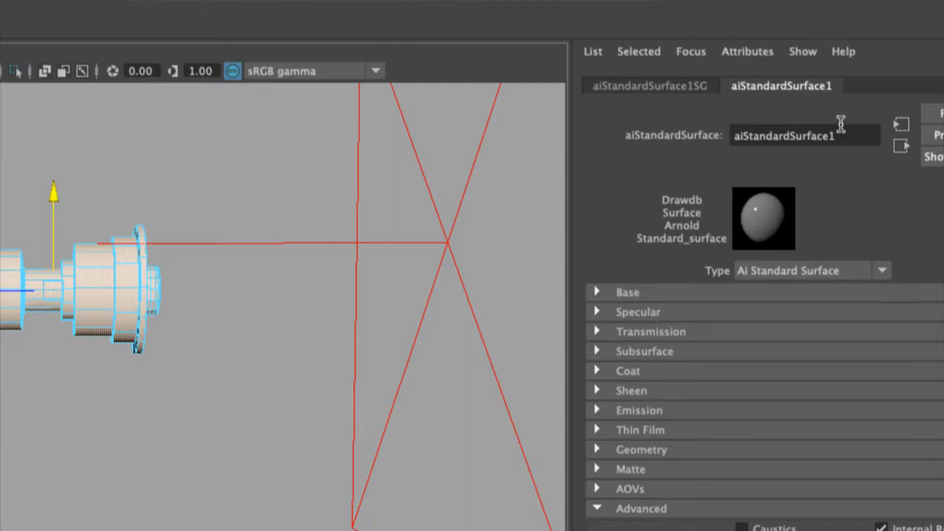
left_click_drag(859, 131, 735, 133)
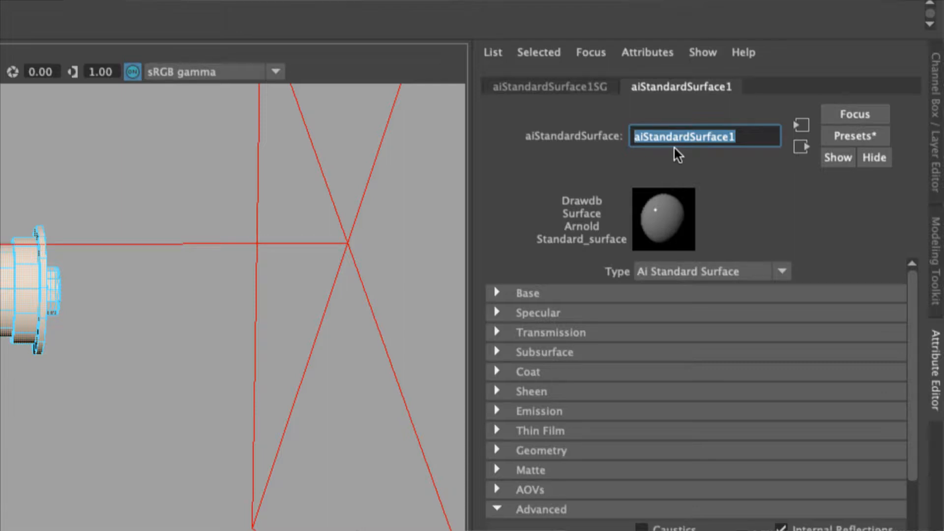
type("bronzeSHD")
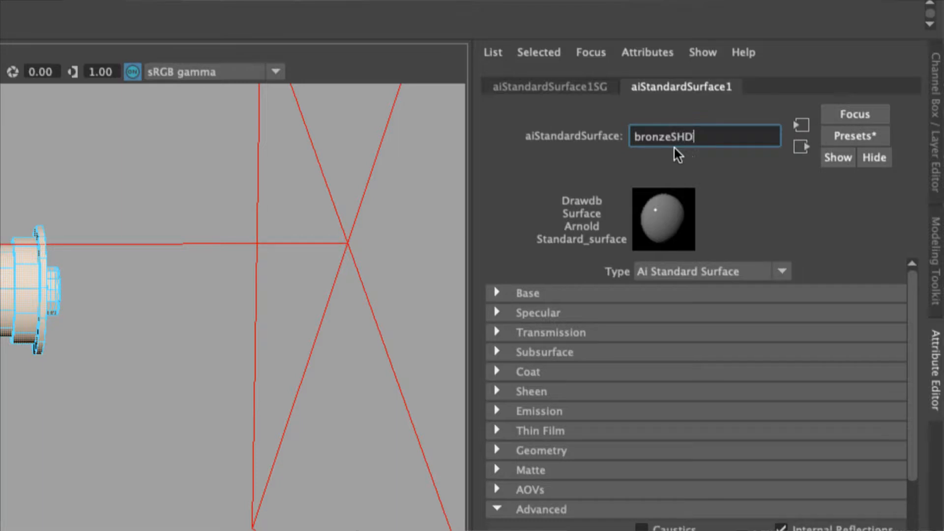
key("Return")
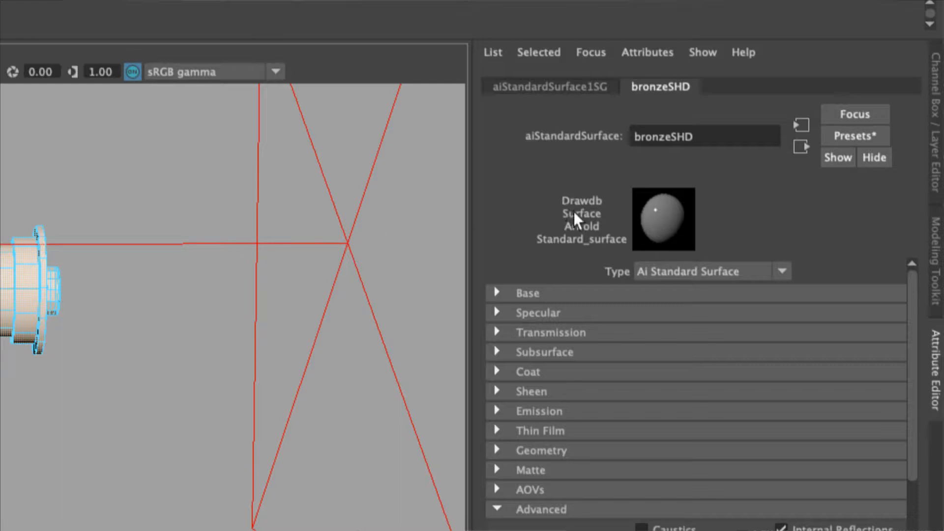
- Replace the bronzeSHD settings with the Copper preset and deselect the faces
left_click(842, 137)
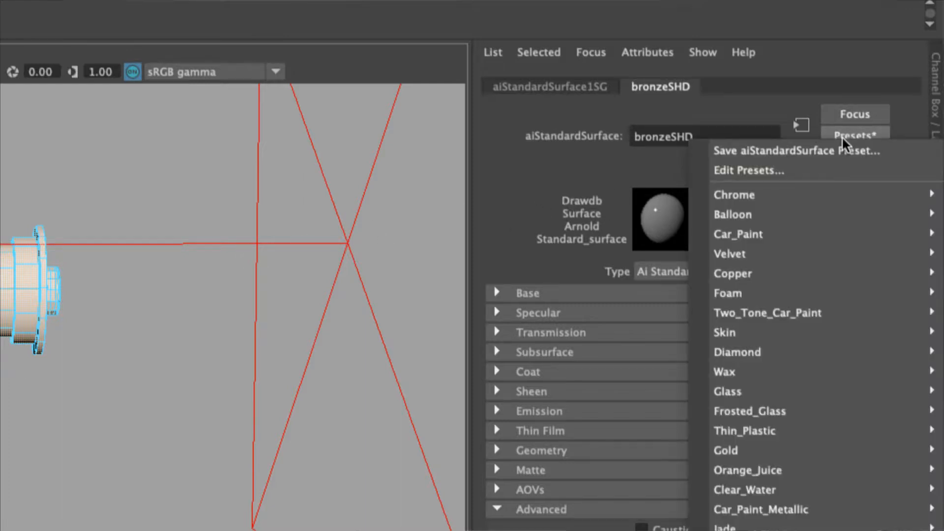
left_click(842, 137)
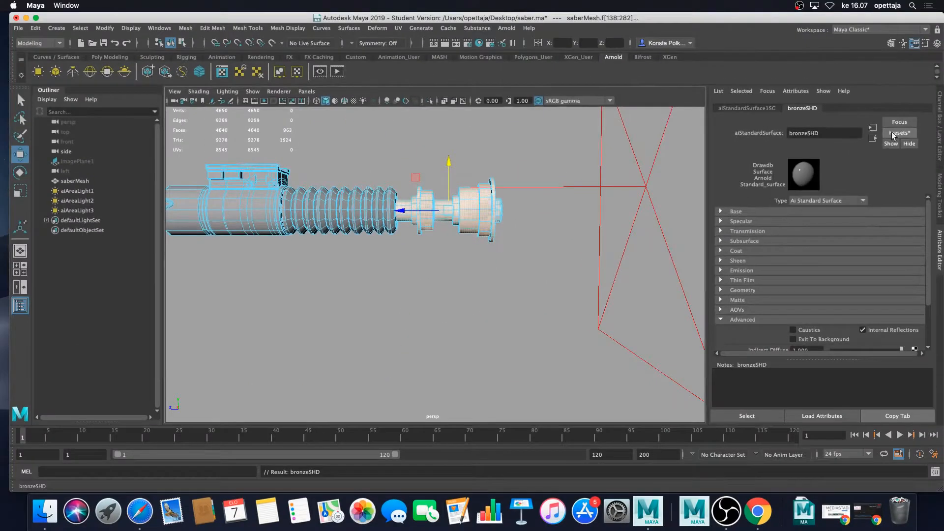
left_click(842, 137)
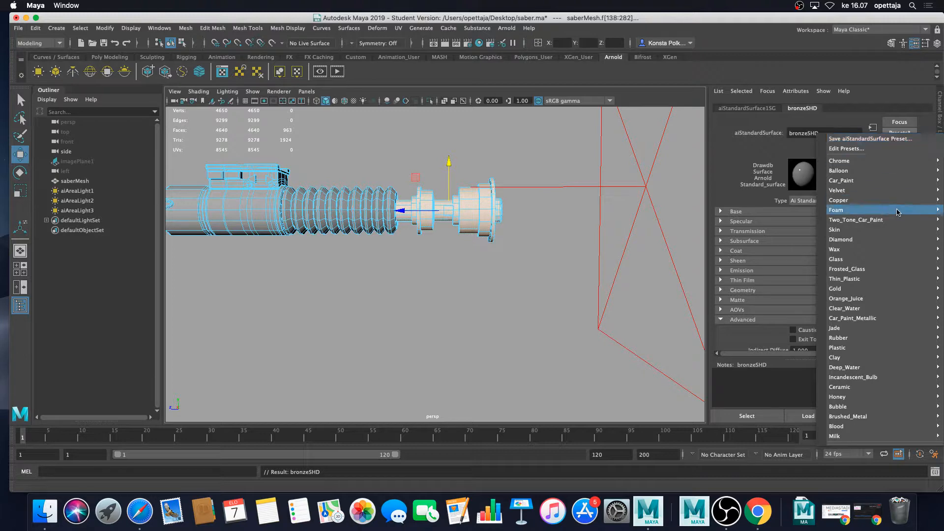
mouse_move(890, 197)
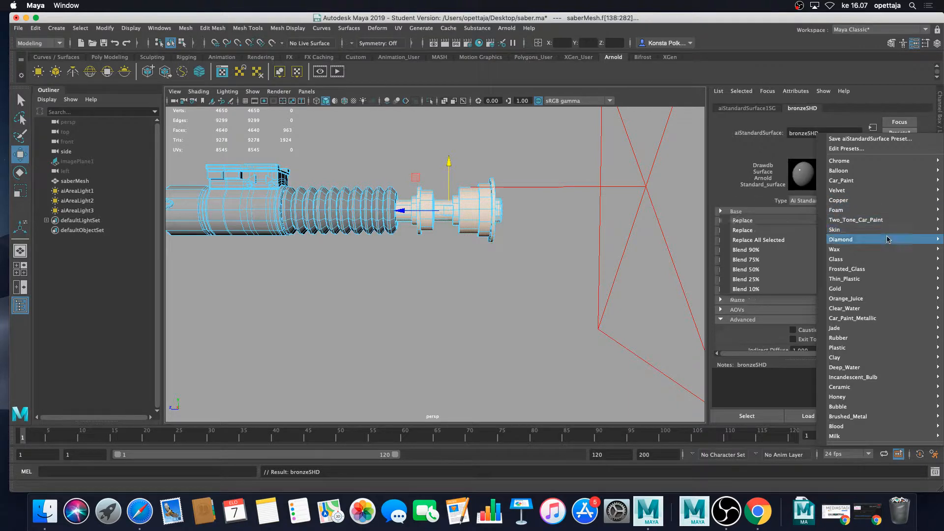
mouse_move(890, 250)
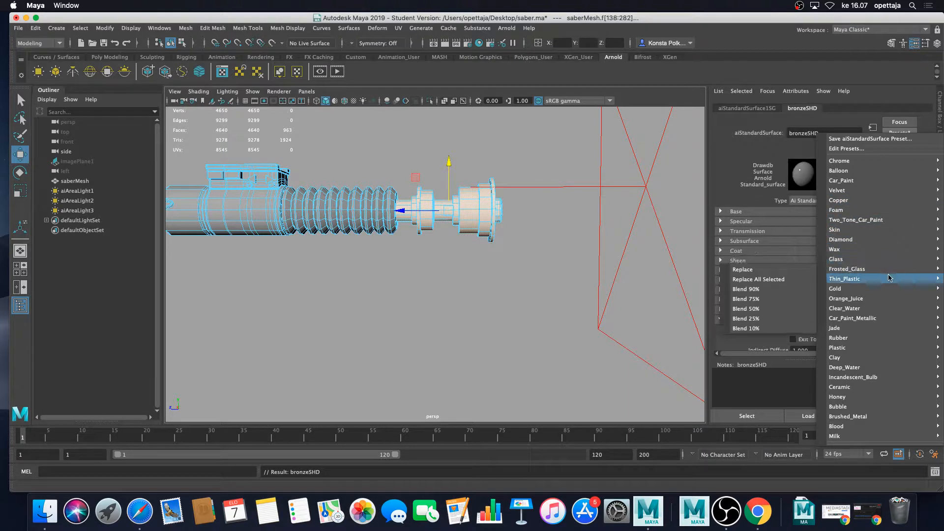
mouse_move(882, 307)
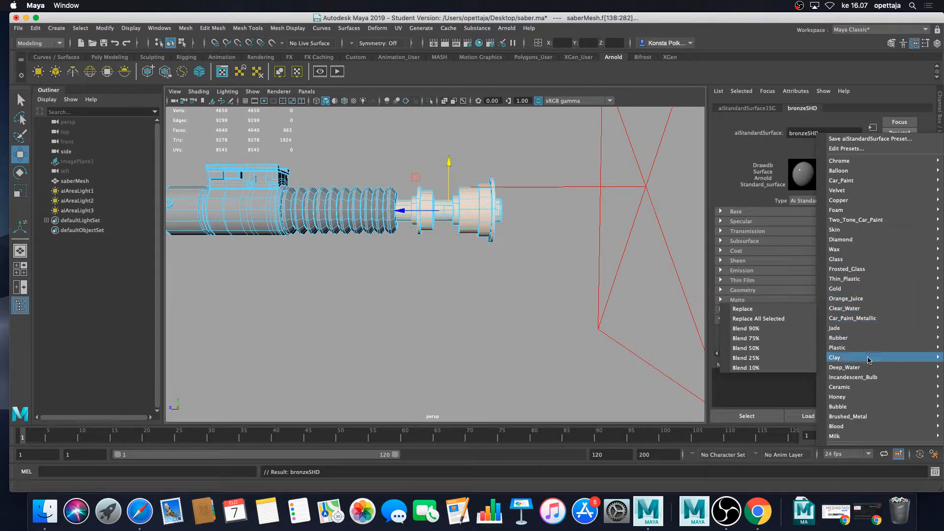
mouse_move(882, 408)
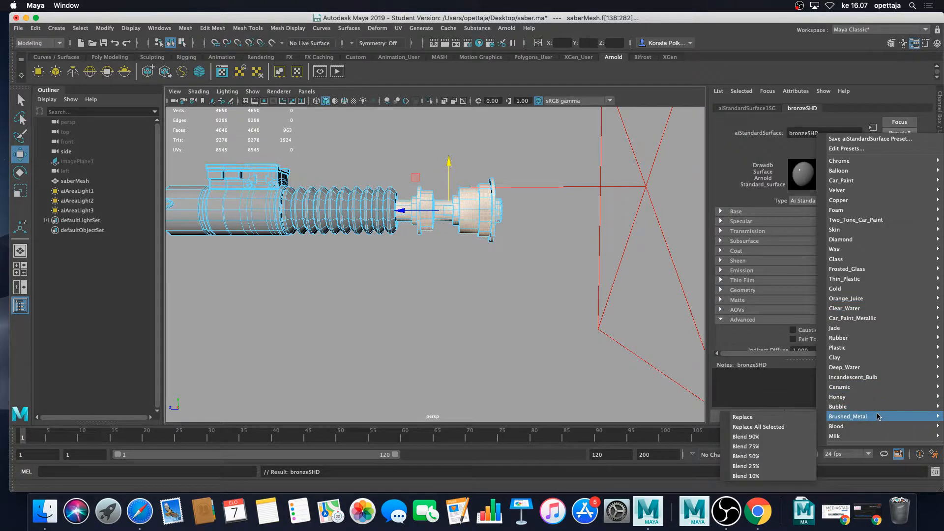
mouse_move(876, 358)
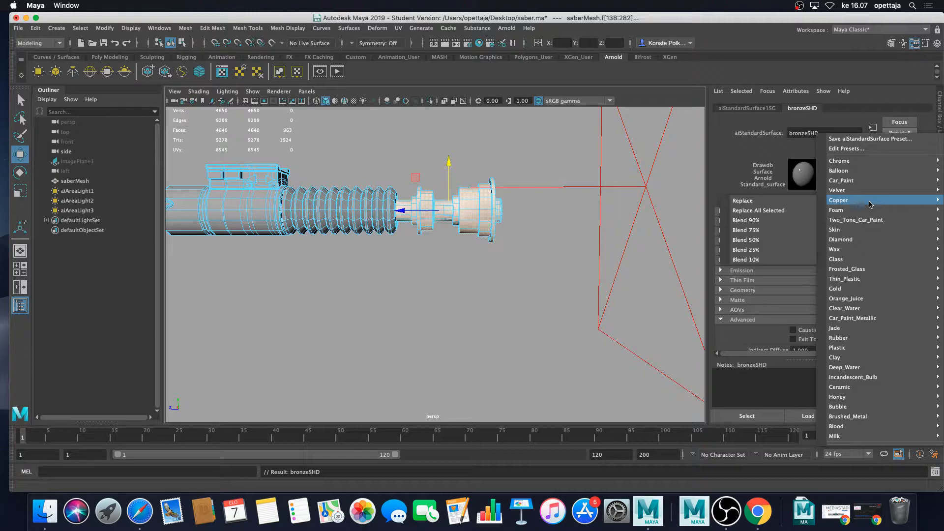
left_click(793, 200)
left_click(541, 228)
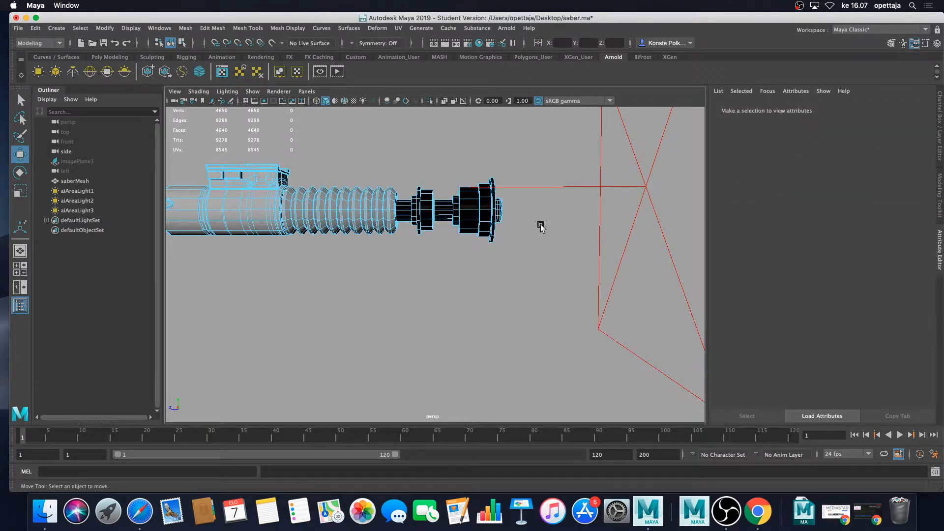
- Render the perspective view in Arnold RenderView and examine the whole hilt with its metallic end from an angle
left_click(338, 72)
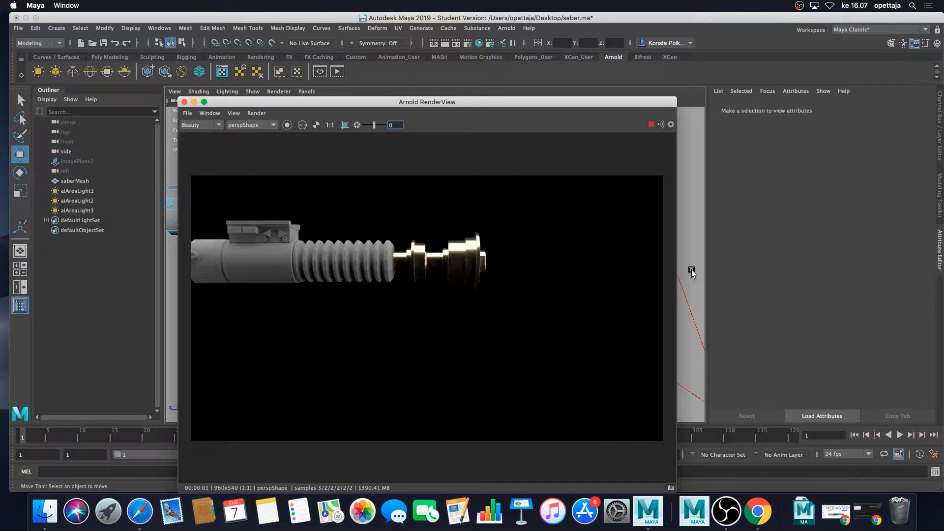
scroll(692, 269, "down", 5)
middle_click_drag(687, 269, 735, 299, "alt")
left_click_drag(689, 290, 722, 303, "alt")
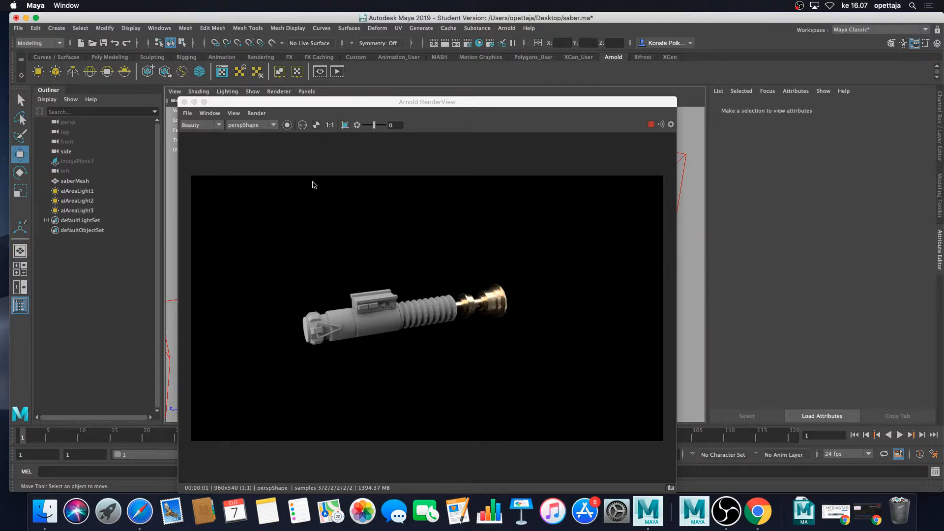
- Close the render preview and select the ribbed grip's faces in the side view, leaving out the narrow neck beside it
left_click(185, 102)
scroll(462, 266, "up", 5)
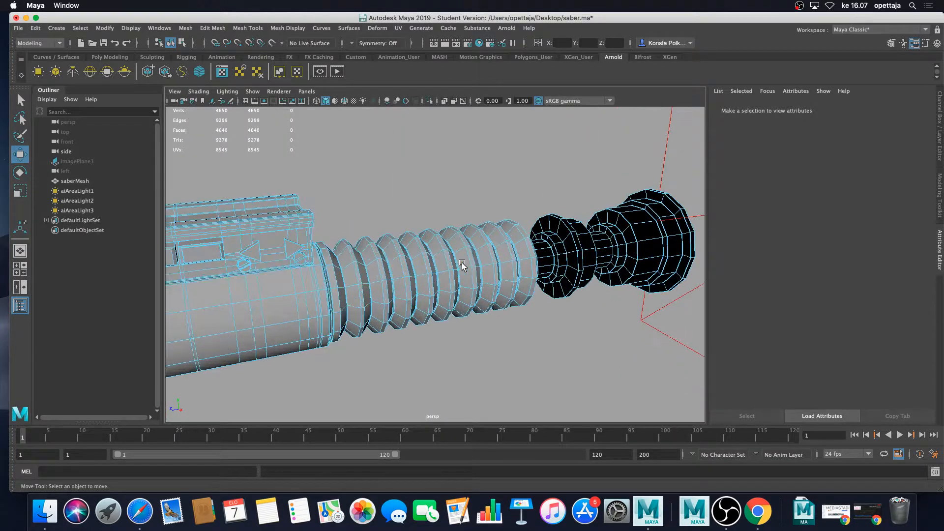
mouse_move(462, 266)
left_mouse_down("alt")
mouse_move(449, 272)
mouse_move(453, 257)
left_mouse_up("alt")
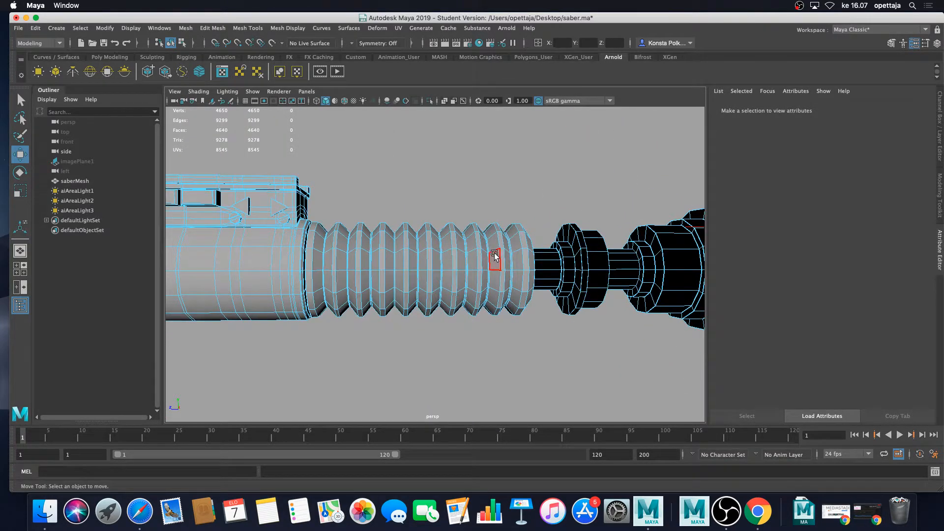
right_click_drag(455, 250, 461, 274)
scroll(460, 275, "down", 5)
scroll(465, 278, "up", 5)
scroll(488, 288, "down", 2)
mouse_move(477, 286)
left_mouse_down("alt")
mouse_move(457, 275)
mouse_move(468, 287)
left_mouse_up("alt")
key("space")
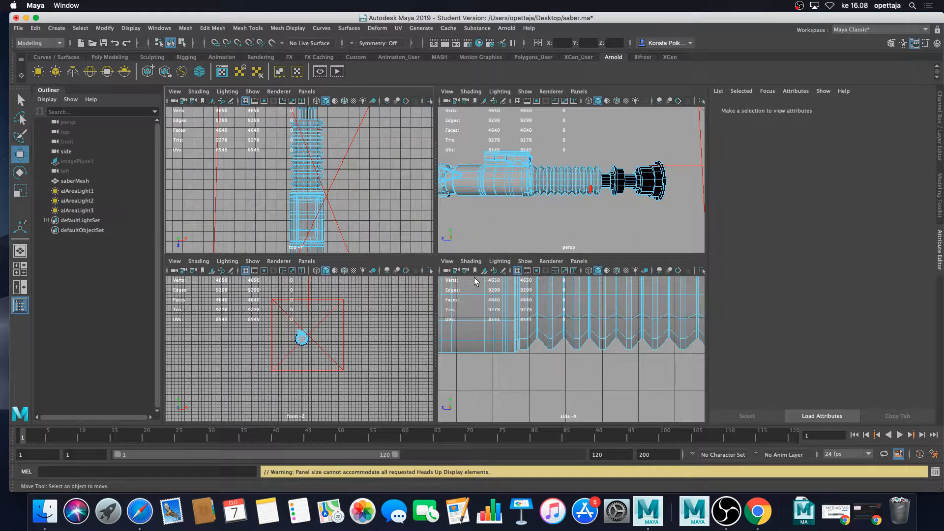
key("space")
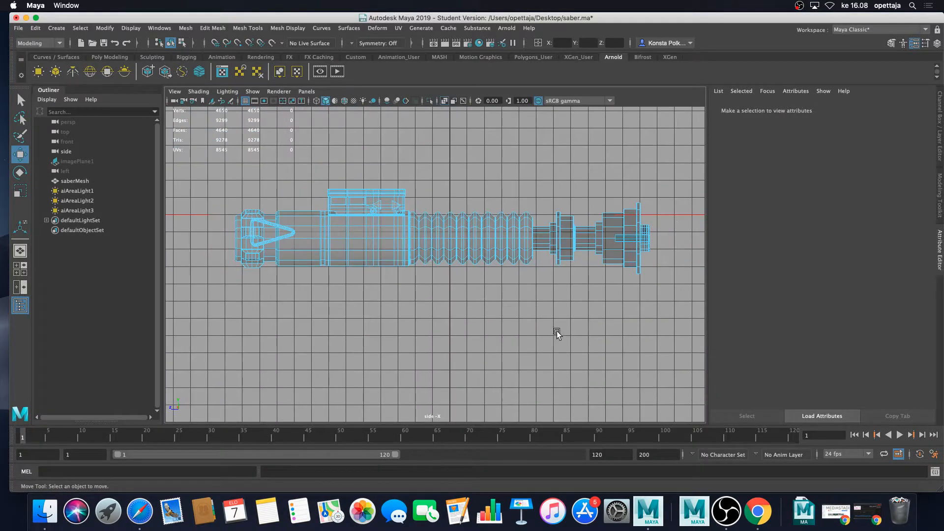
scroll(550, 325, "up", 3)
middle_click_drag(577, 310, 544, 340, "alt")
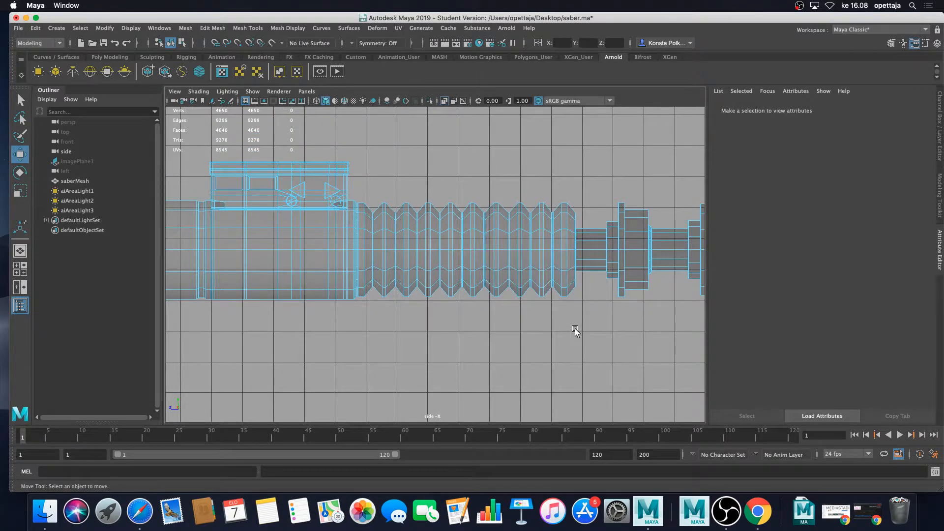
left_click_drag(577, 340, 359, 179)
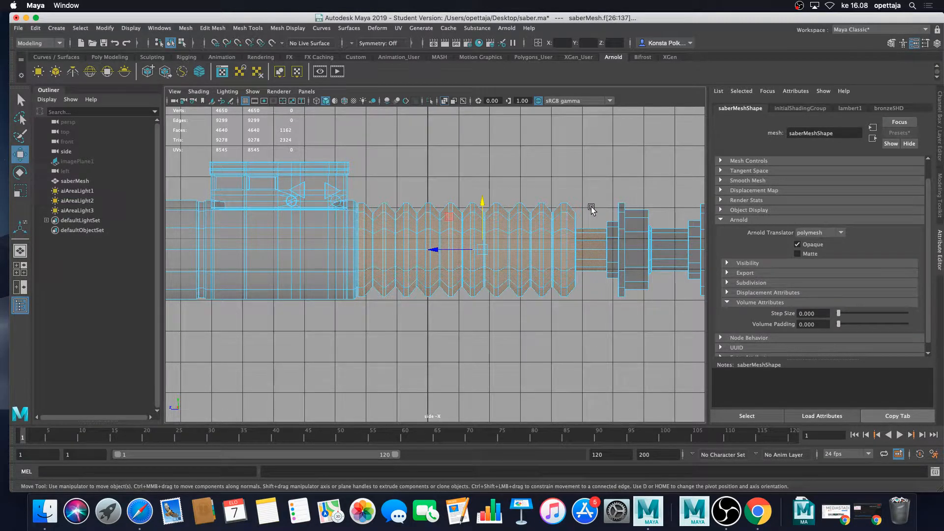
left_click_drag(592, 209, 596, 288, "ctrl")
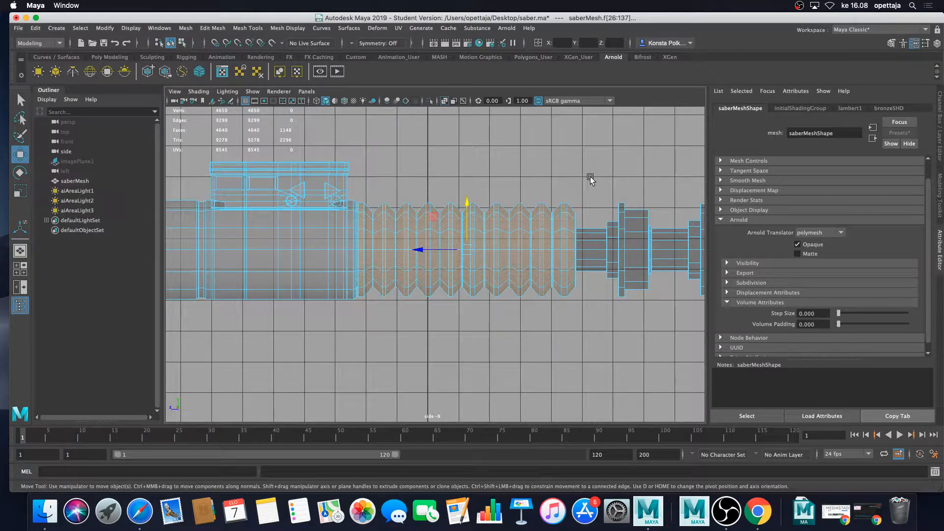
- Grow the grip's face selection in the perspective view, checking it where the first rib meets the main body
key("space")
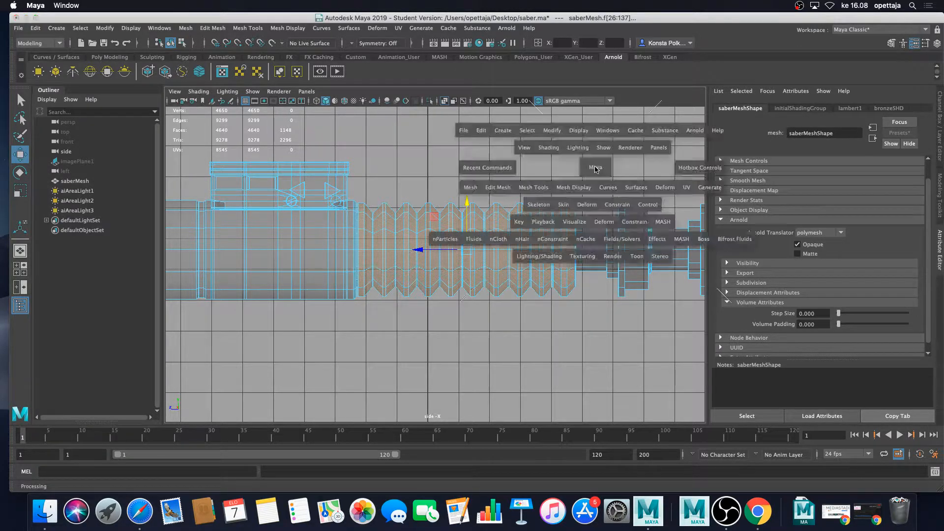
key("space")
key("space")
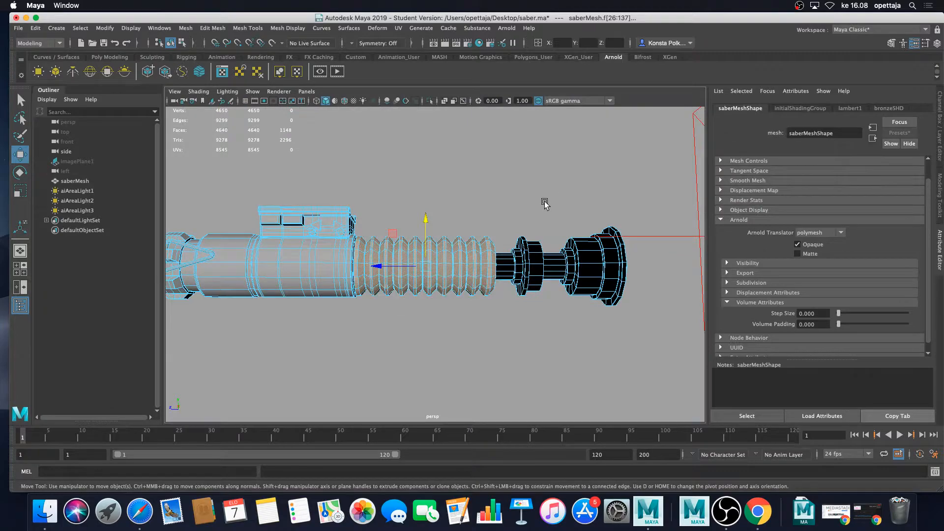
key("f")
left_click_drag(546, 201, 495, 261, "alt")
left_click_drag(430, 307, 486, 290, "alt")
scroll(343, 284, "up", 5)
middle_click_drag(343, 283, 410, 281, "alt")
scroll(410, 281, "up", 5)
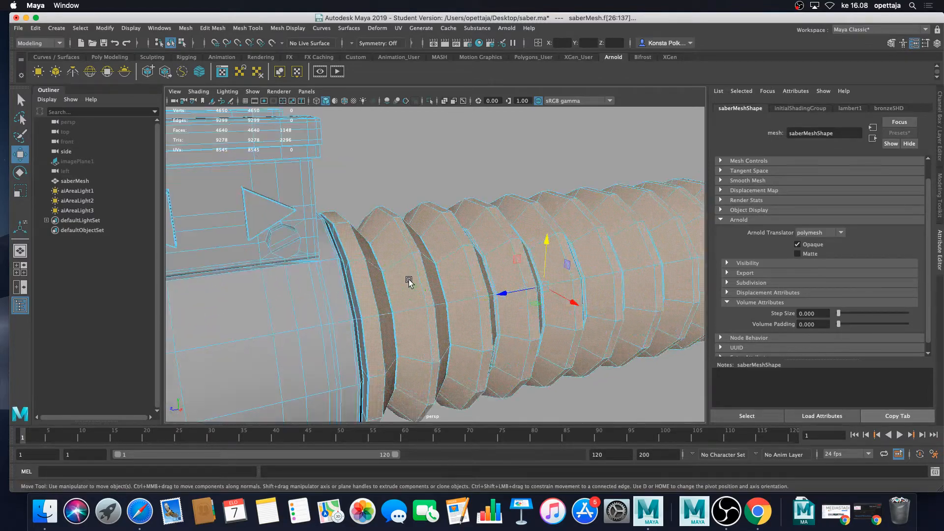
scroll(408, 281, "down", 5)
left_click_drag(408, 283, 459, 287, "alt")
scroll(370, 289, "up", 5)
middle_click_drag(335, 286, 393, 272, "alt")
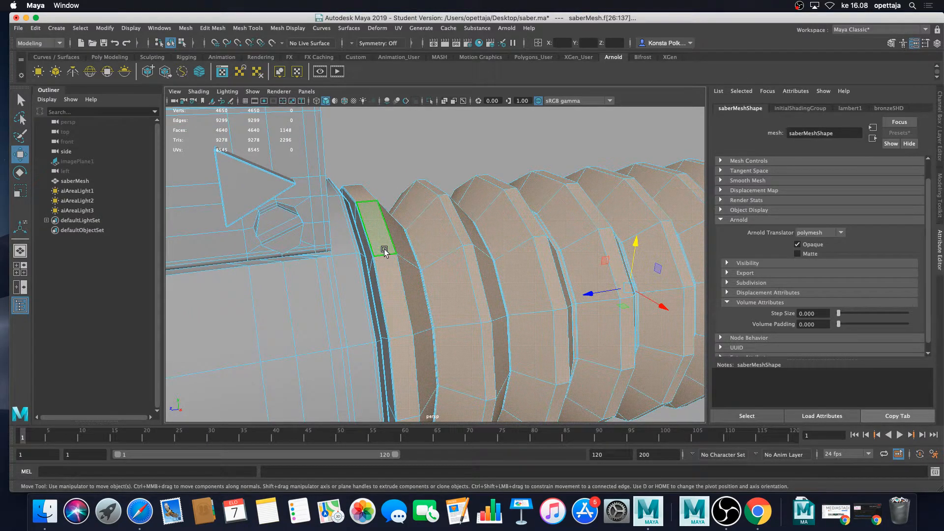
key("shift+period")
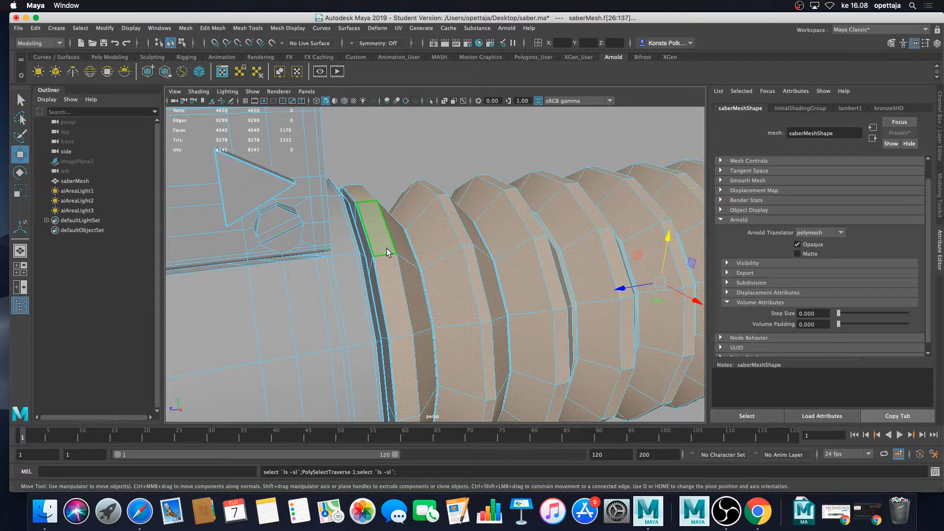
key("shift+period")
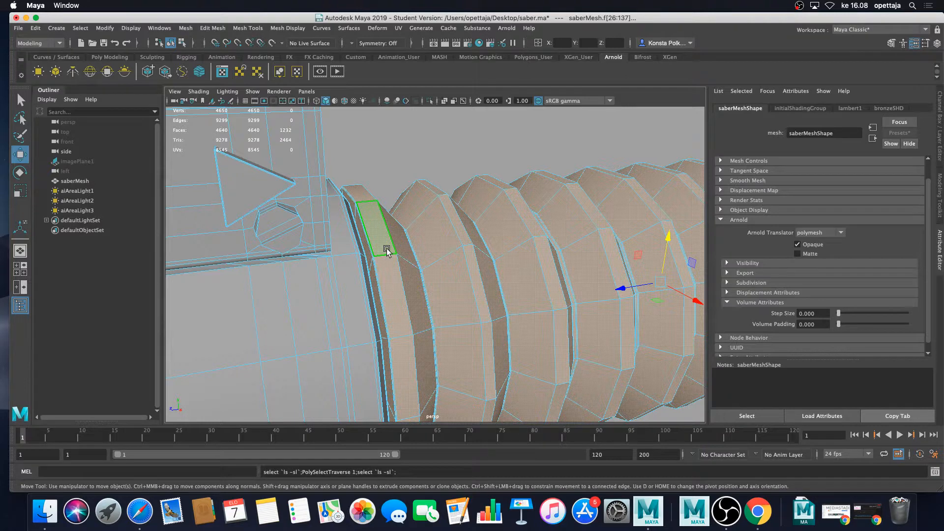
scroll(422, 259, "down", 2)
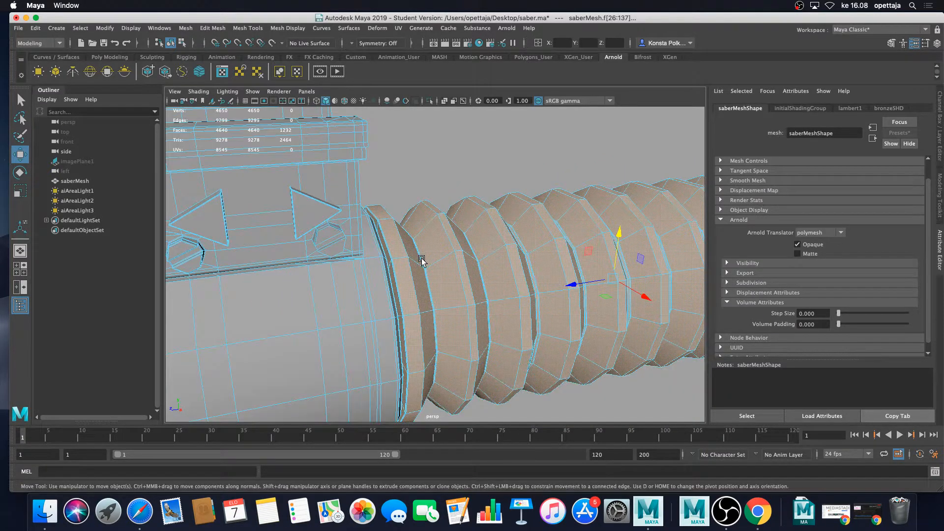
scroll(422, 260, "down", 1)
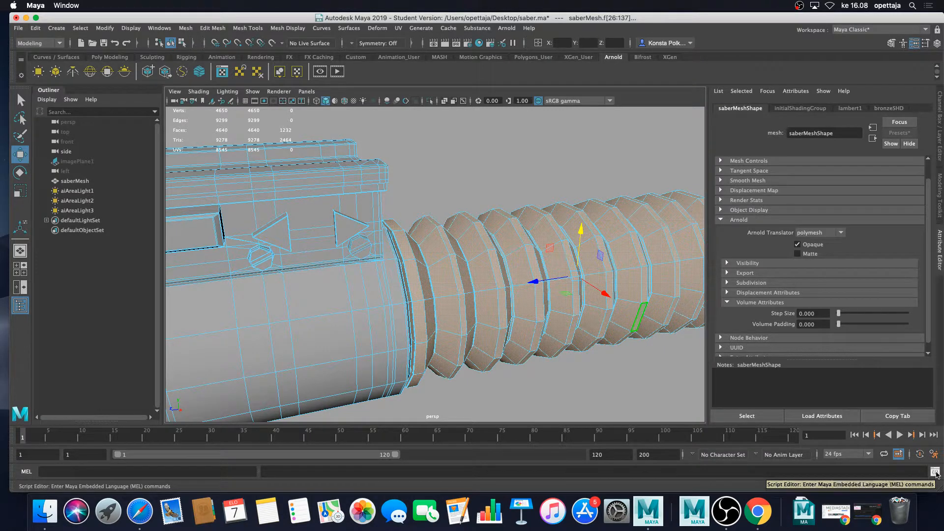
left_click(935, 472)
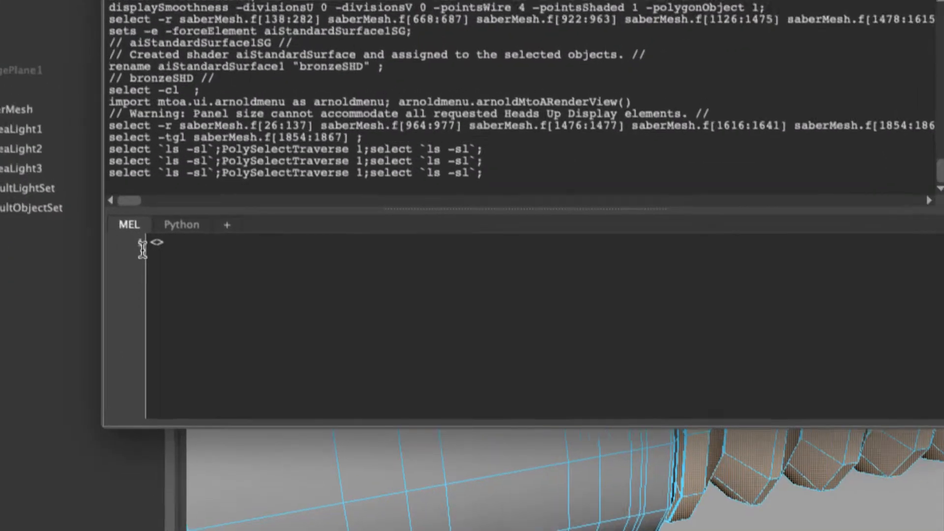
type("<<<<<<<")
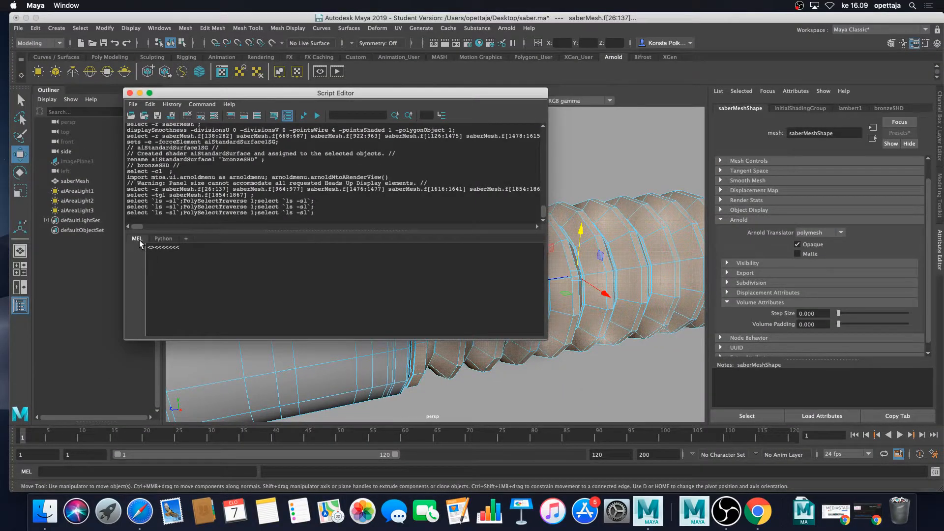
left_click(129, 93)
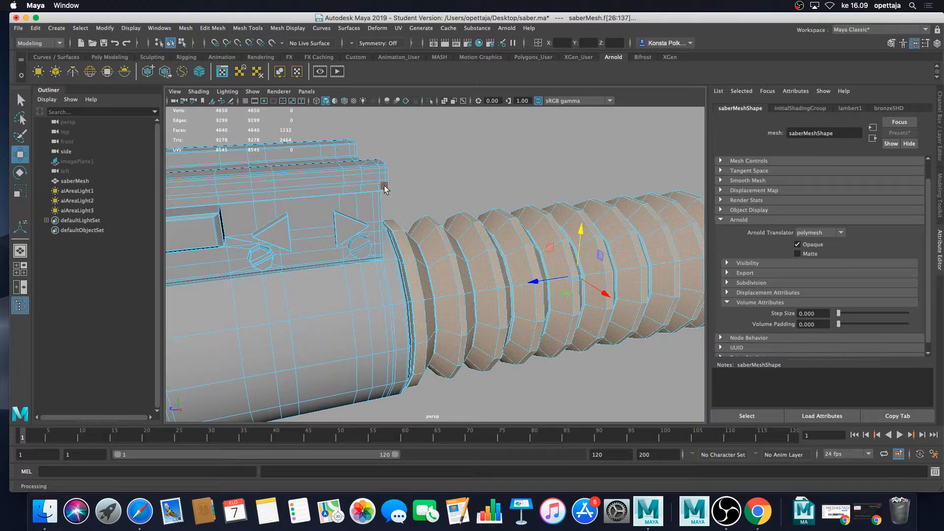
- Shrink the face selection by two rings, checking it where the ribbed grip meets the narrow neck
scroll(462, 225, "down", 5)
left_click_drag(477, 219, 488, 213, "alt")
middle_click_drag(488, 213, 440, 192, "alt")
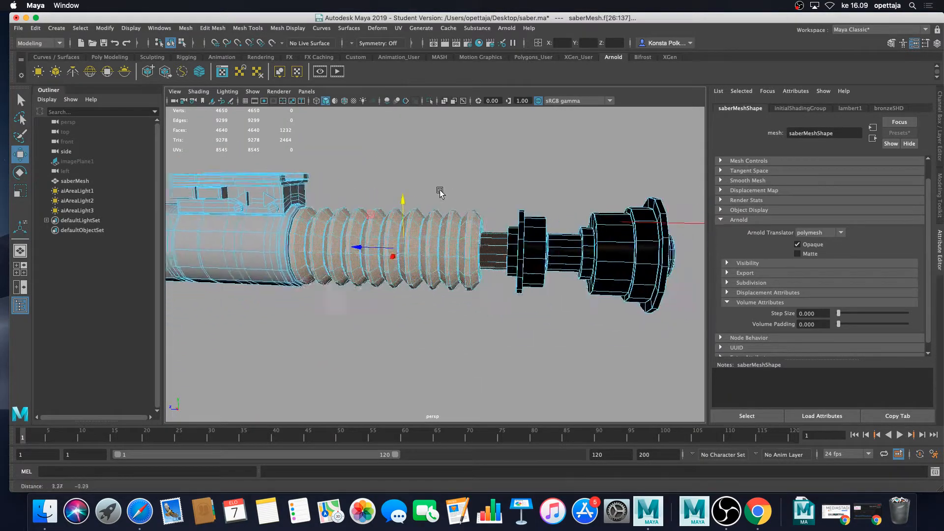
scroll(477, 217, "up", 5)
left_click_drag(484, 221, 478, 240, "alt")
middle_click_drag(554, 249, 504, 253, "alt")
scroll(504, 253, "up", 8)
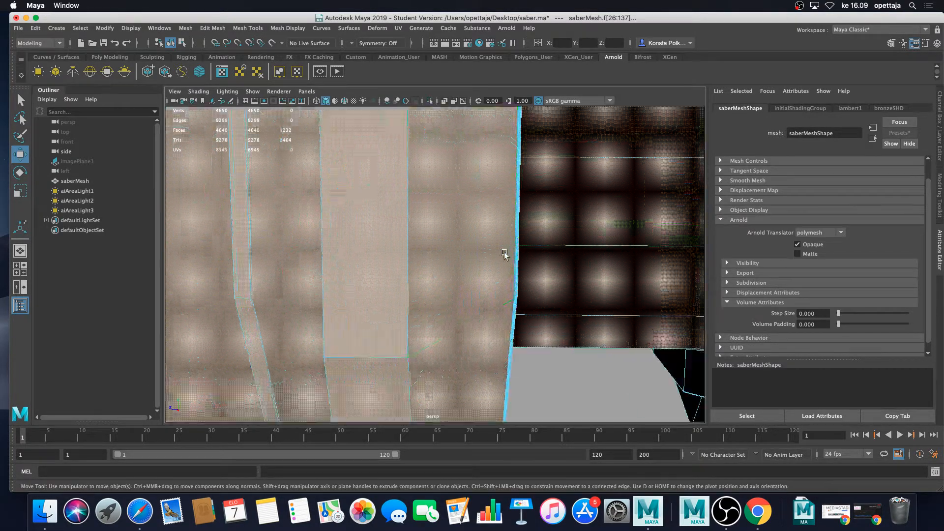
scroll(505, 255, "down", 5)
left_click_drag(542, 248, 510, 249, "alt")
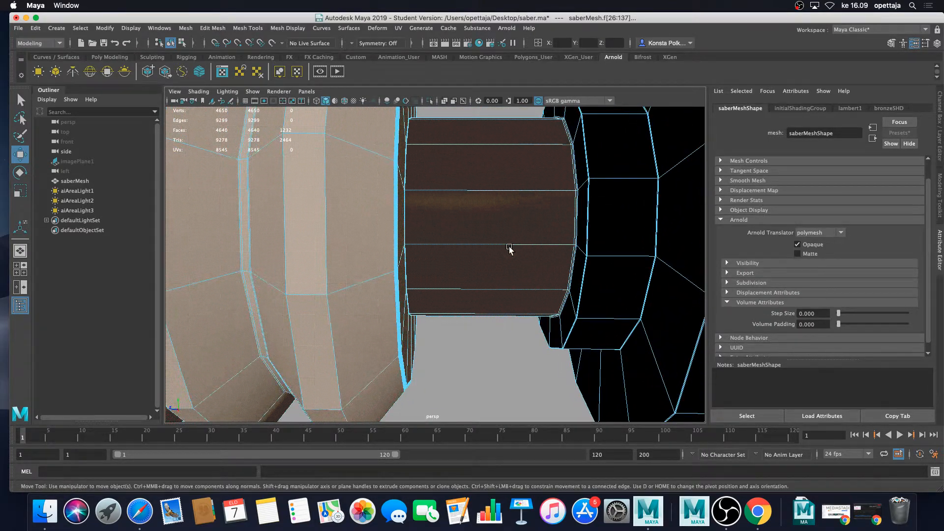
key("less")
key("less")
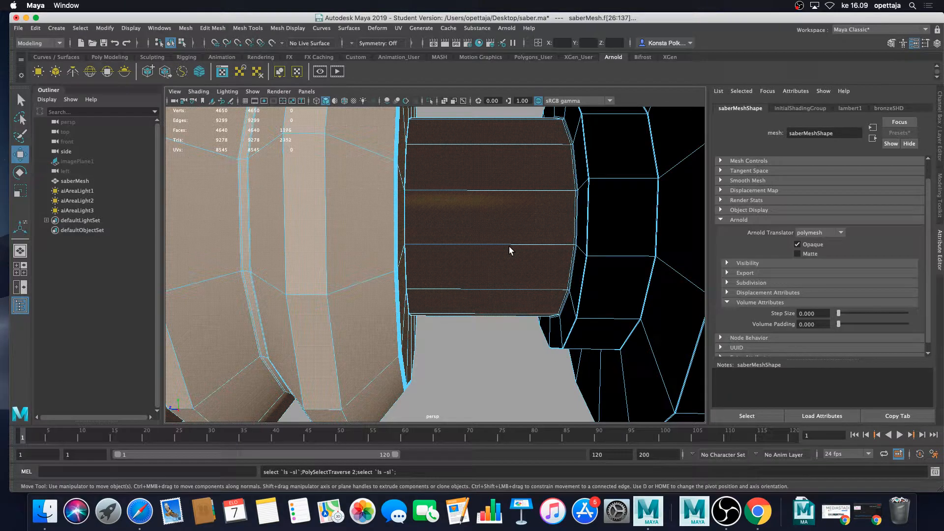
- Grow the face selection again by two rings, checking the grip's end next to the main body
scroll(509, 250, "down", 6)
left_click_drag(449, 172, 426, 264)
scroll(426, 264, "up", 5)
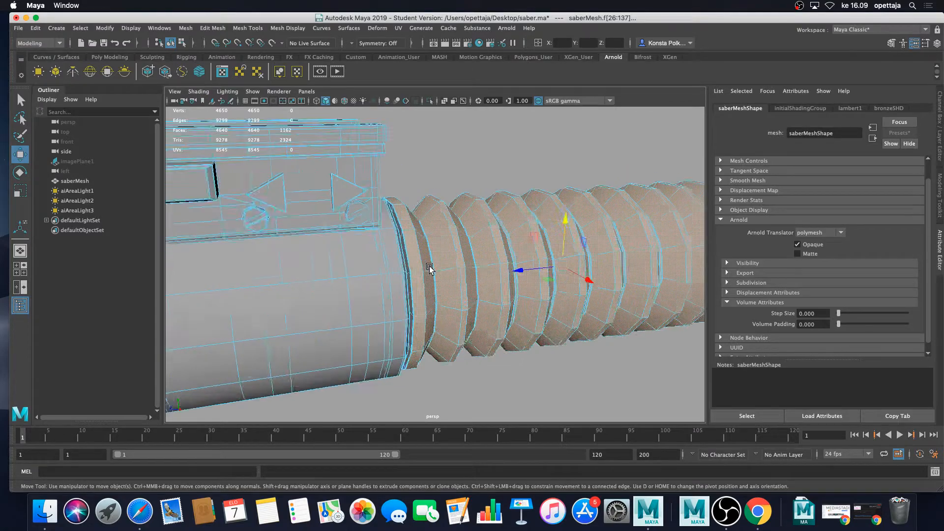
key("shift+period")
key("shift+period")
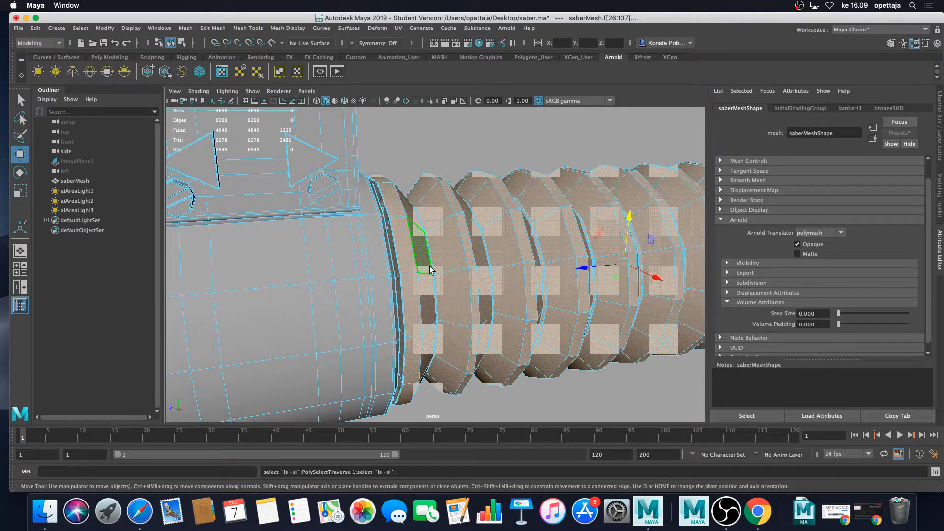
- Shrink the grown selection at the neck end and deselect the remaining neck faces so only the ribbed grip is selected
scroll(430, 268, "down", 4)
left_click_drag(556, 274, 443, 261, "alt")
middle_click_drag(492, 254, 397, 247, "alt")
left_click_drag(397, 247, 437, 250, "alt")
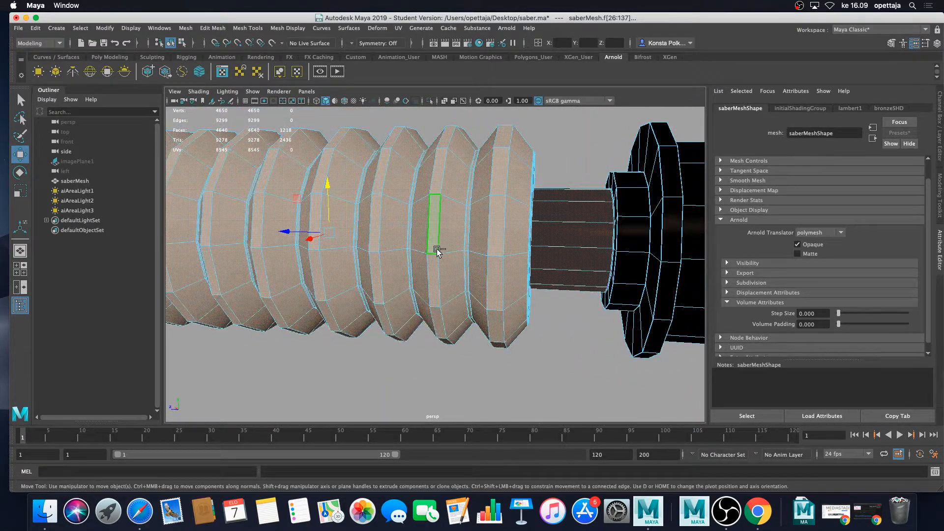
key("shift+period")
key("shift+comma")
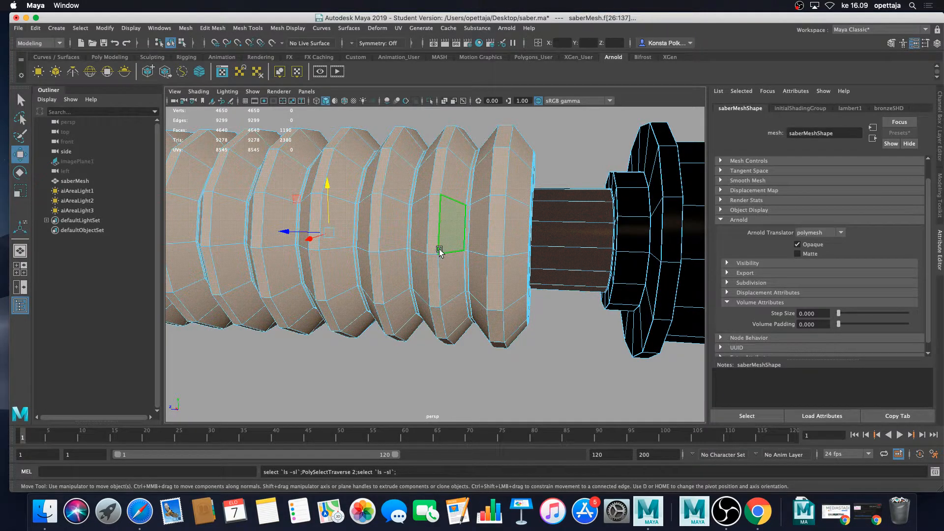
left_click_drag(571, 184, 585, 289, "ctrl")
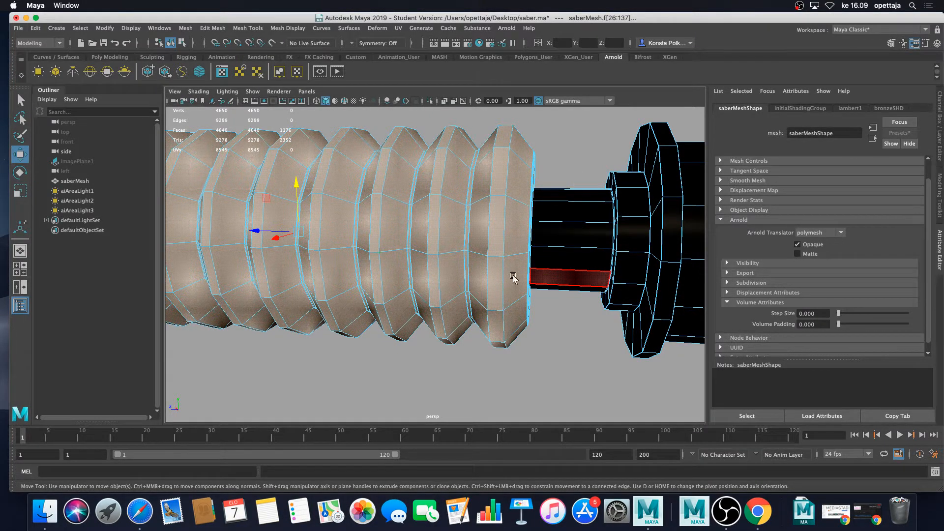
- Examine the selected grip faces at the body end, at the neck end and across the whole hilt
middle_click_drag(311, 224, 561, 285, "alt")
left_click_drag(379, 266, 422, 279, "alt")
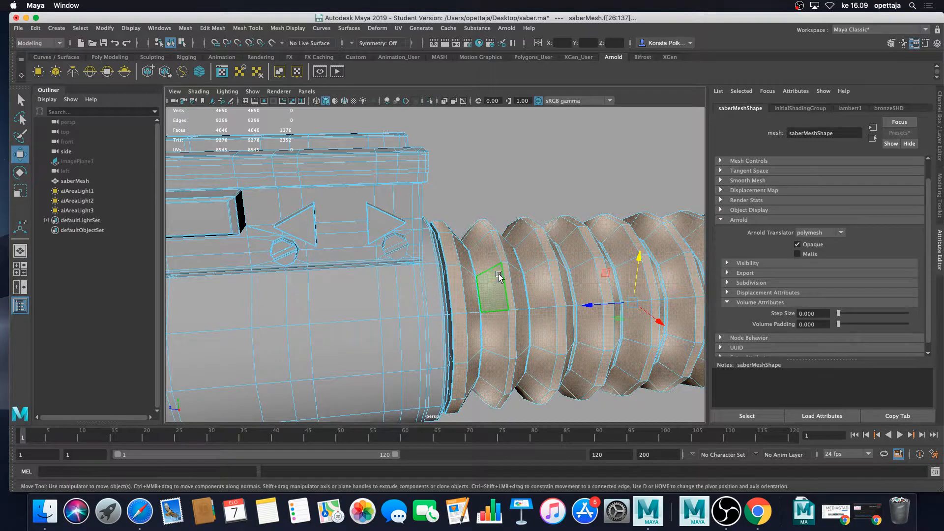
middle_click_drag(576, 290, 380, 240, "alt")
scroll(430, 255, "down", 5)
left_click_drag(381, 244, 383, 244, "alt")
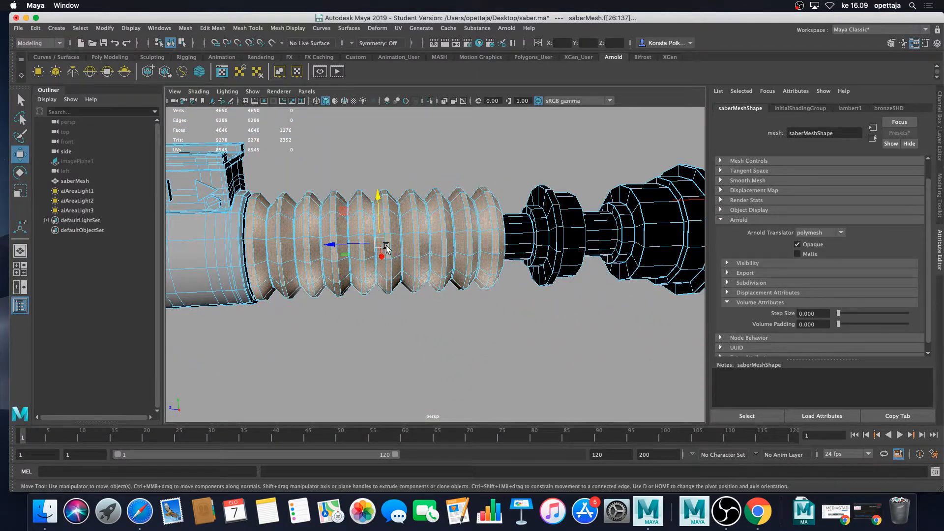
middle_click_drag(479, 266, 445, 203, "alt")
scroll(461, 197, "down", 3)
scroll(462, 212, "down", 5)
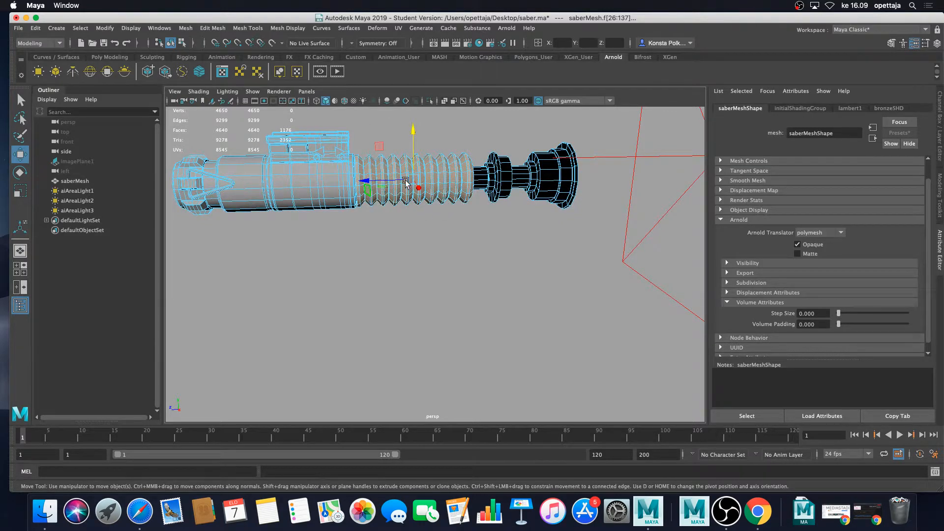
- Assign a new Arnold aiStandardSurface material to the selected ribbed grip faces
right_click(429, 170)
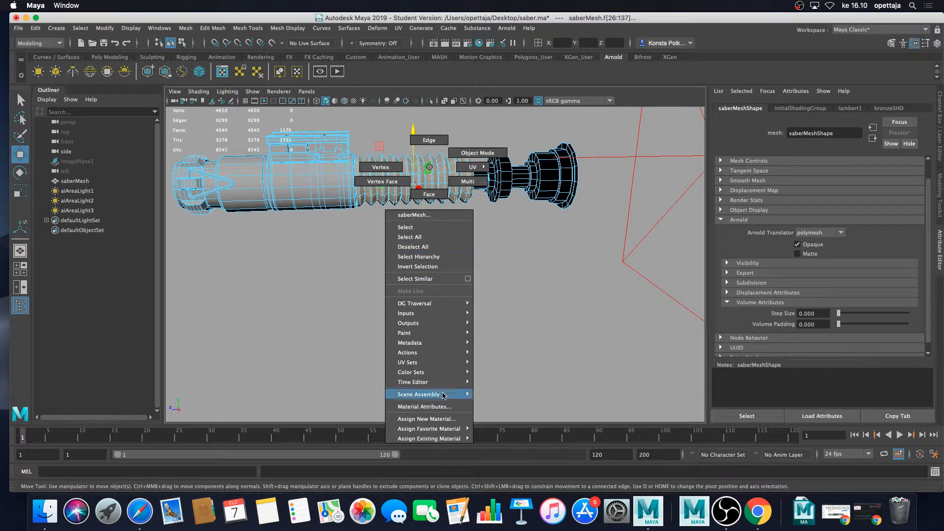
left_click(444, 419)
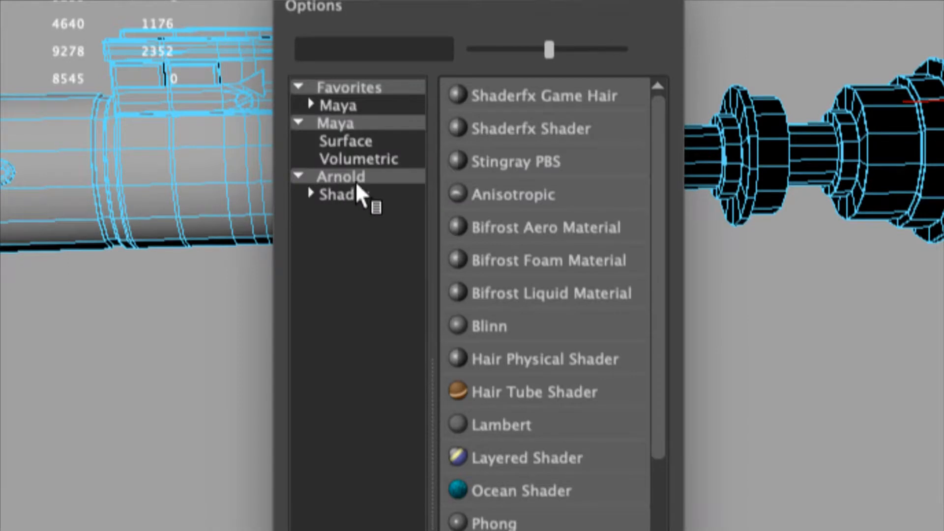
left_click(355, 186)
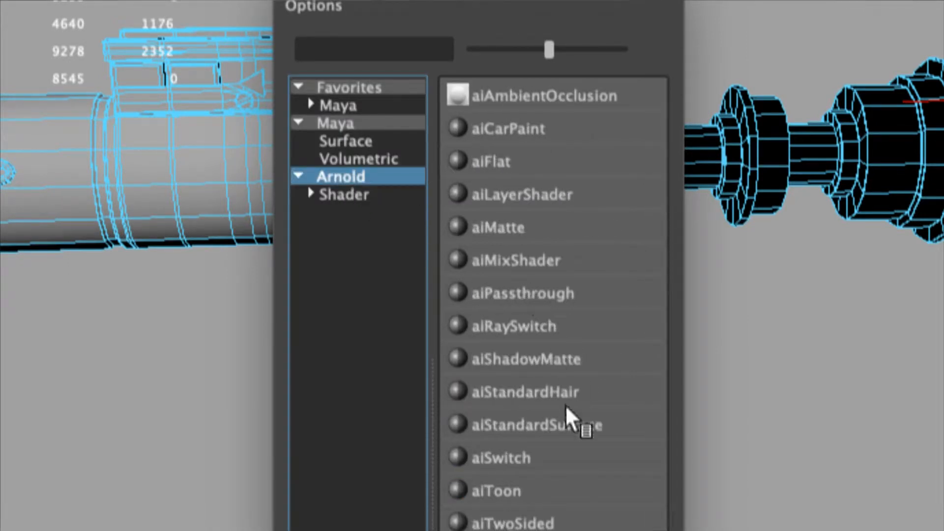
left_click(576, 423)
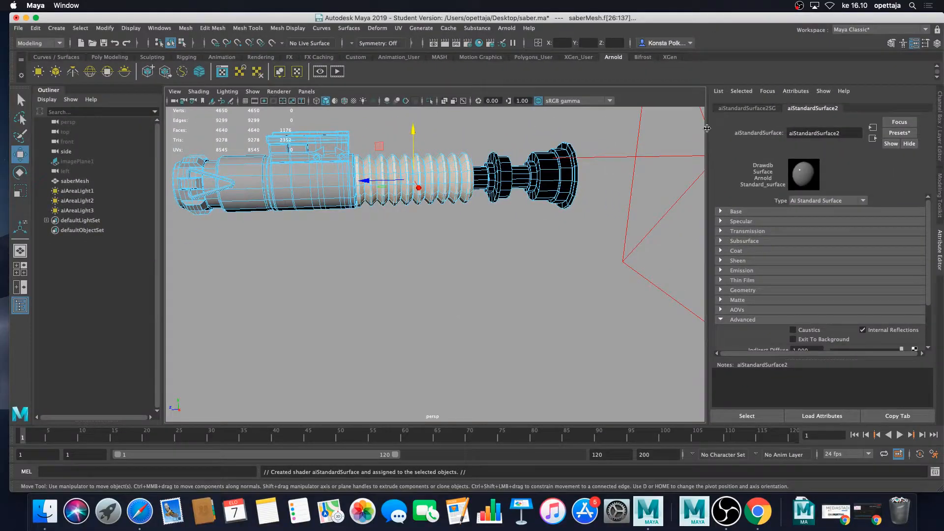
- Rename the grip's new material to rubberSHD and replace its settings with the Rubber preset
double_click(848, 133)
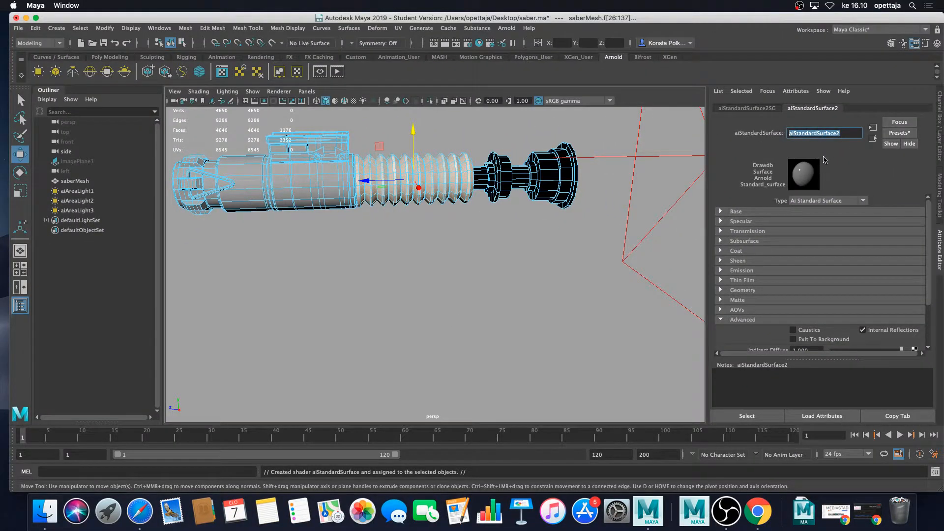
type("rubberSHD")
key("Return")
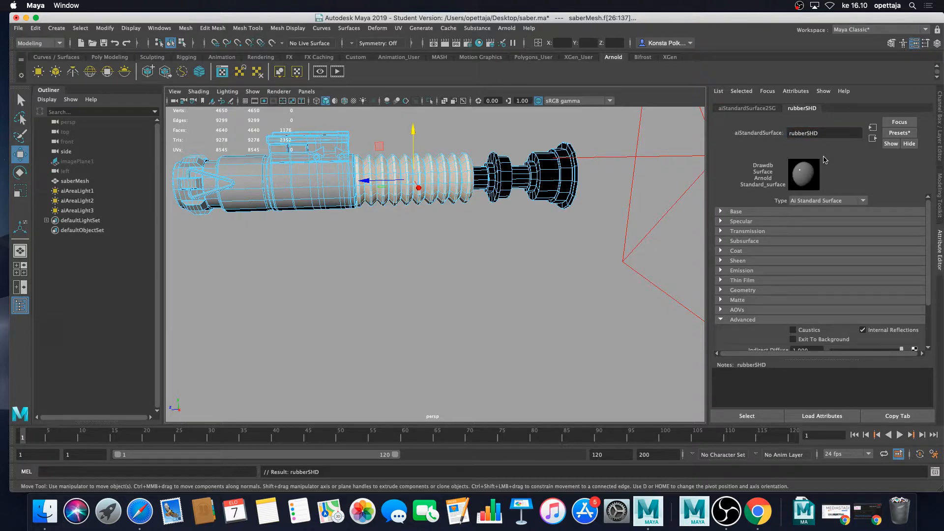
left_click(903, 133)
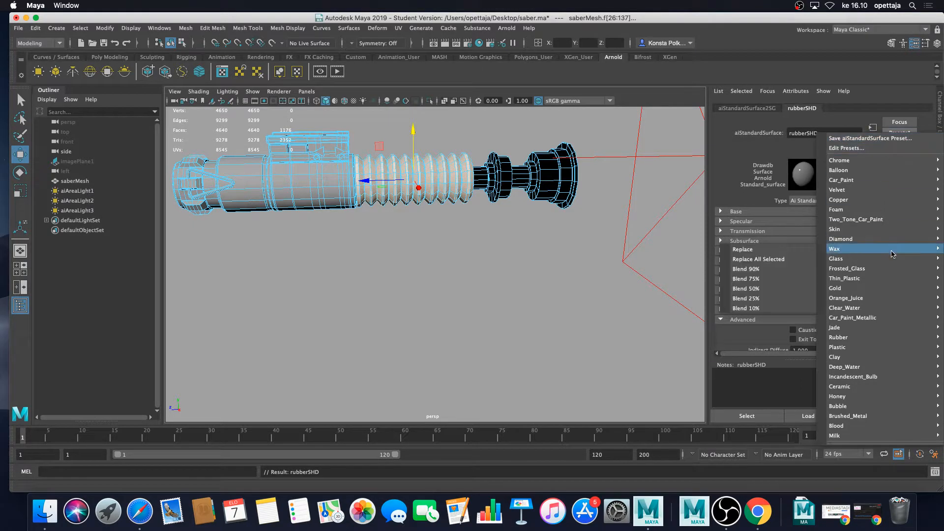
mouse_move(862, 343)
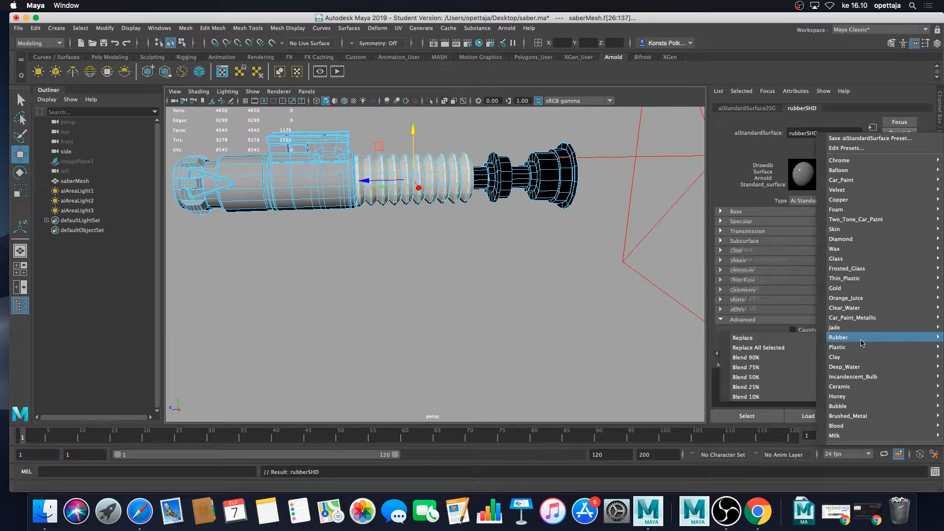
left_click(790, 343)
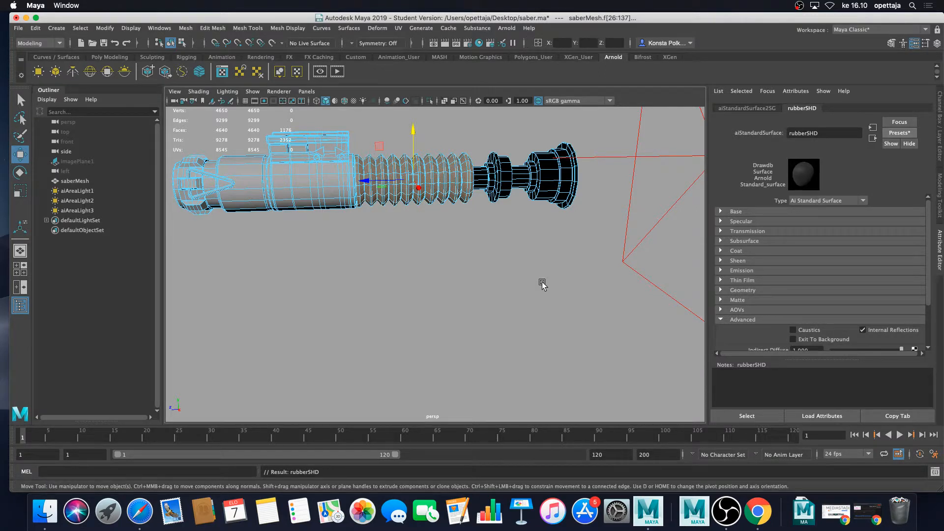
- Clear the face selection and preview the hilt in the Arnold RenderView, placing the render window clear of the mesh
left_click(536, 283)
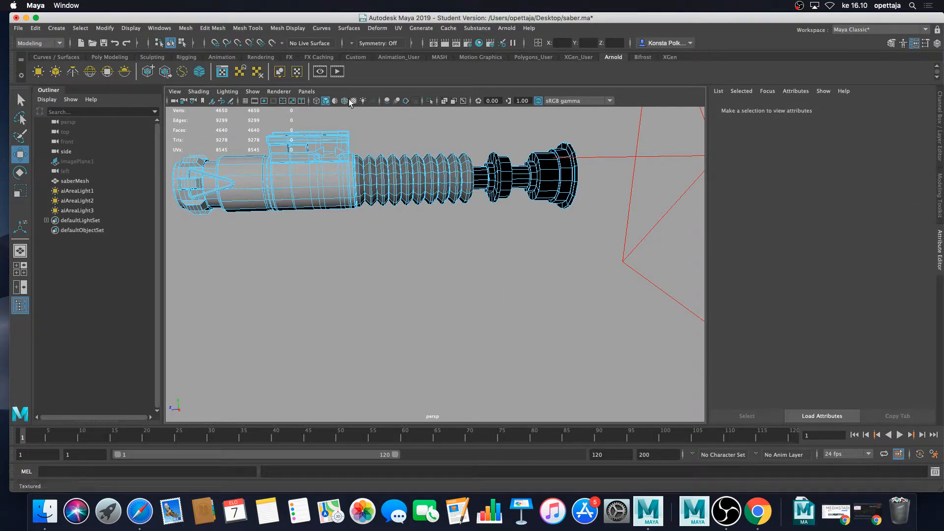
left_click(337, 72)
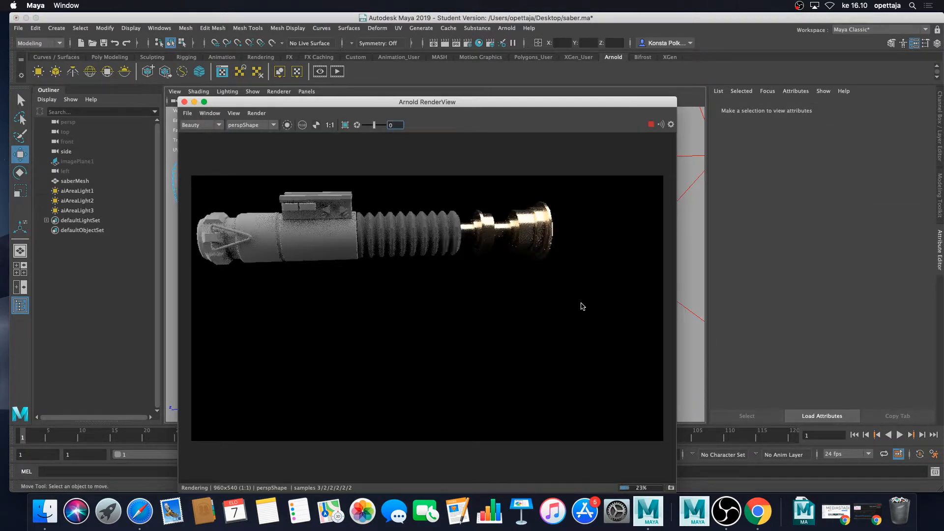
type("3")
left_click_drag(509, 108, 535, 120)
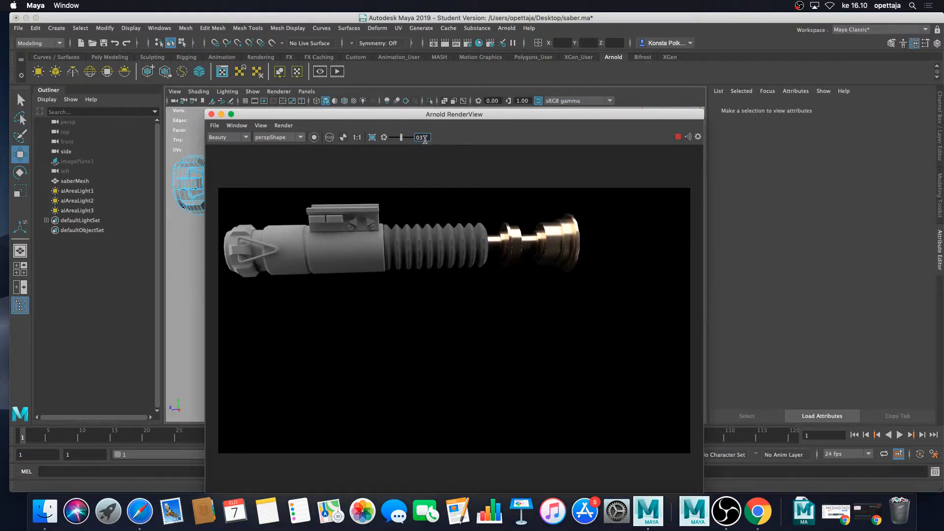
double_click(415, 137)
left_click_drag(452, 114, 518, 140)
- Return saberMesh to object selection, try to reset the render exposure to 0, and close the render preview
left_click(251, 180)
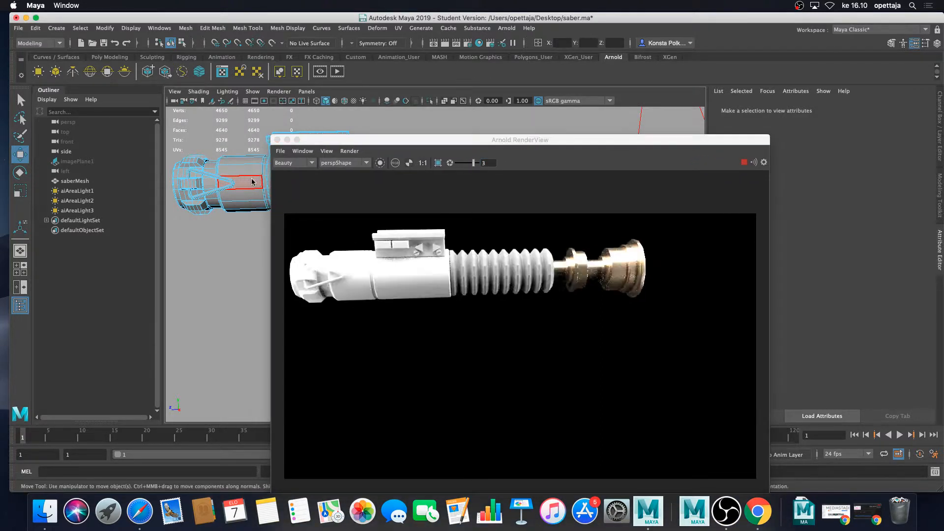
right_click_drag(252, 180, 265, 174)
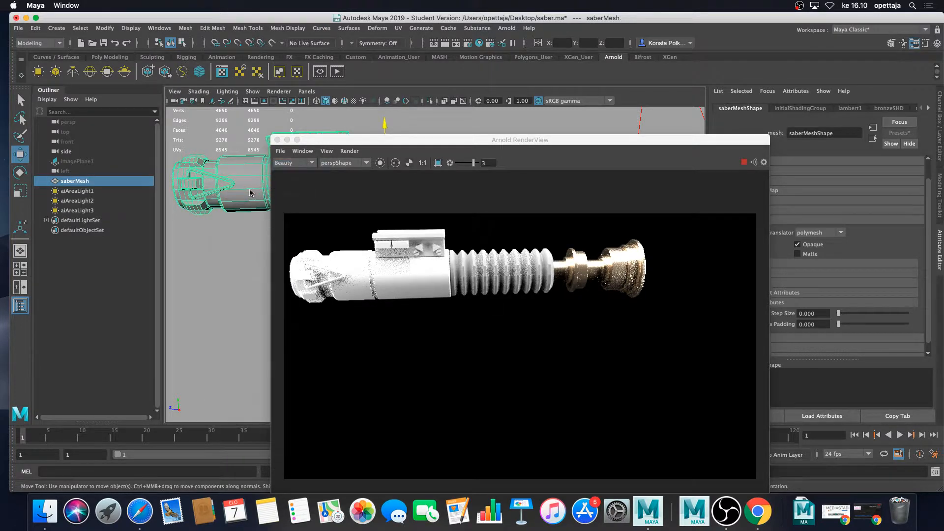
left_click(471, 166)
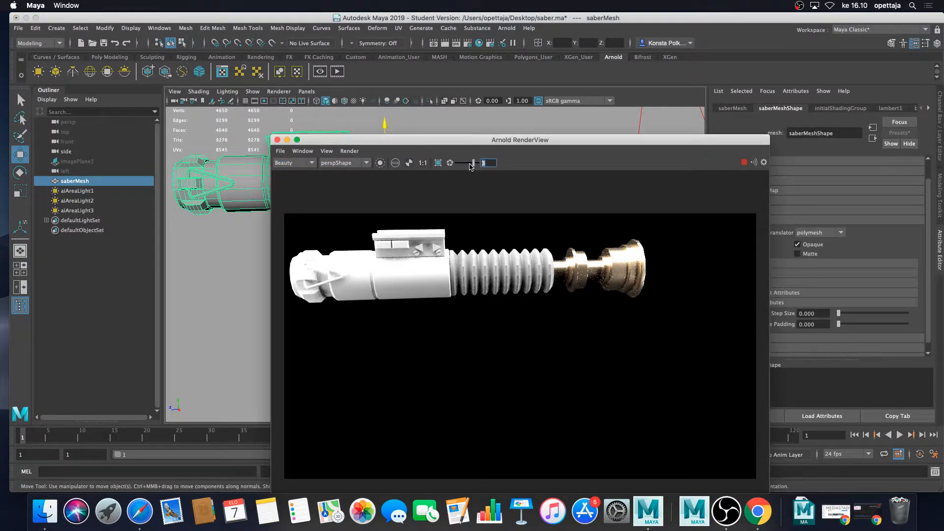
type("0")
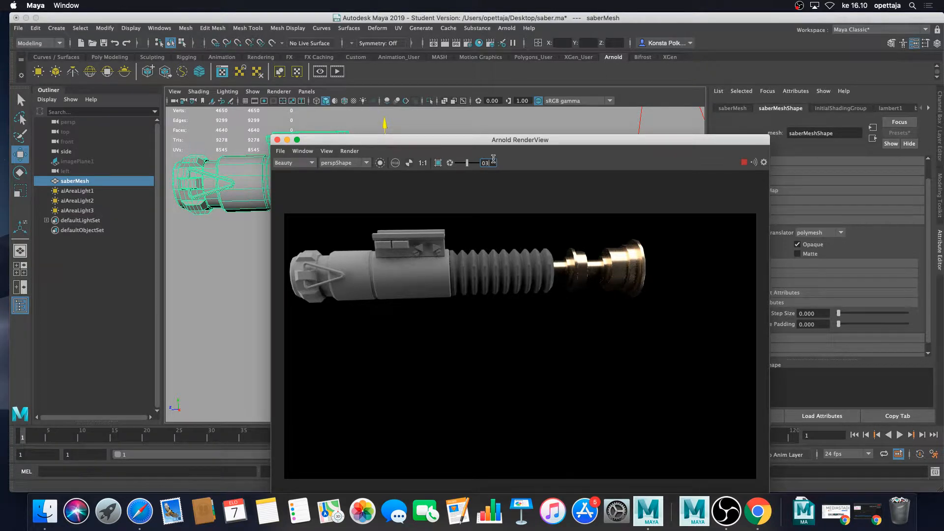
double_click(491, 163)
left_click(277, 140)
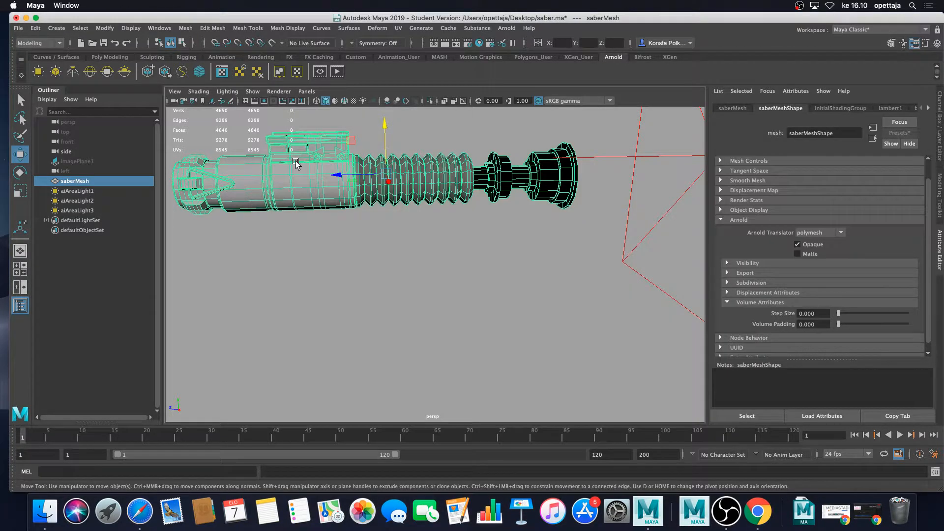
- Turn on the smooth mesh preview for saberMesh and deselect it
left_click(405, 249)
middle_click_drag(425, 250, 445, 269, "alt")
left_click(388, 227)
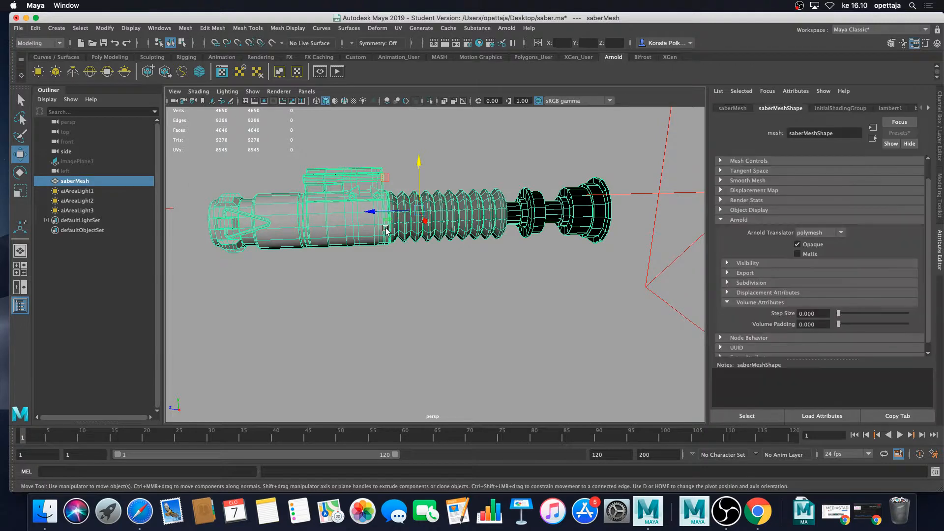
key("3")
left_click(469, 267)
left_click_drag(418, 253, 384, 254, "alt")
- Render the smoothed hilt in the Arnold RenderView with exposure 0 and view it at an angle alongside the viewport
left_click(338, 72)
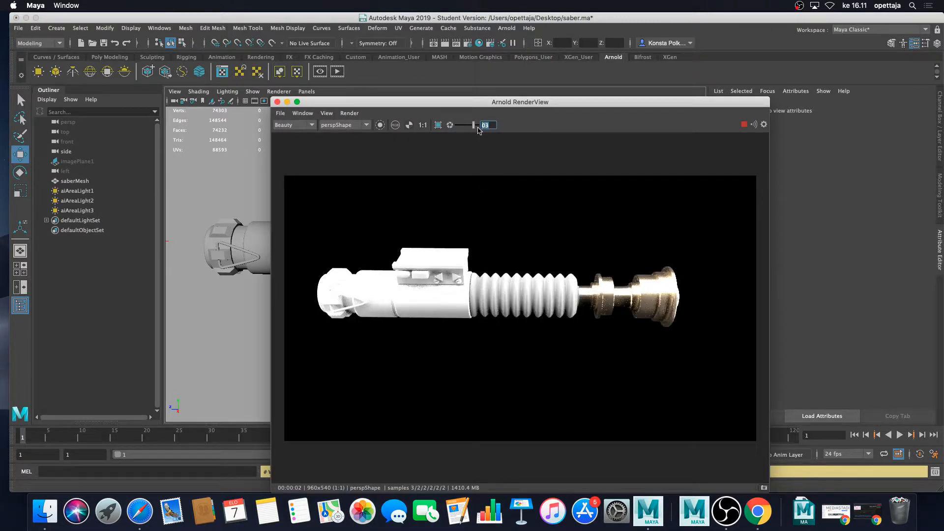
type("0")
key("Return")
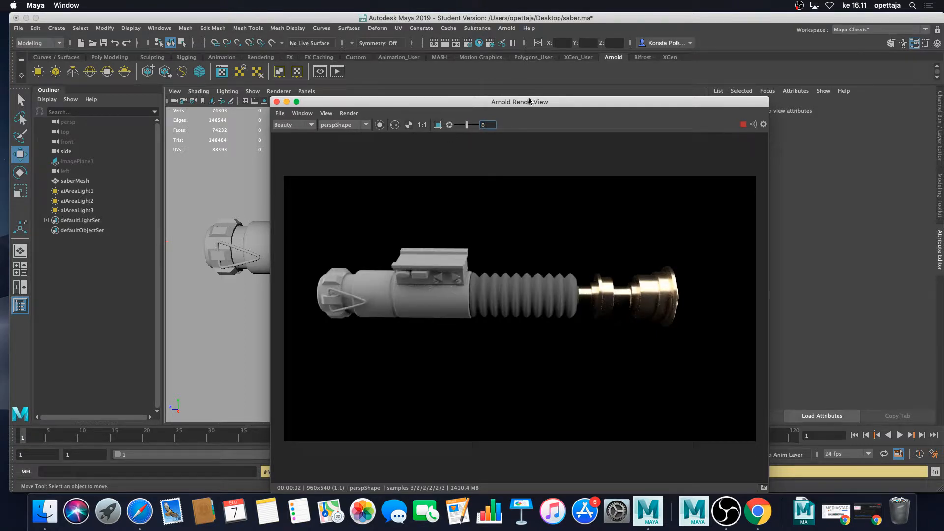
left_click_drag(562, 103, 375, 98)
left_click_drag(626, 287, 576, 198, "alt")
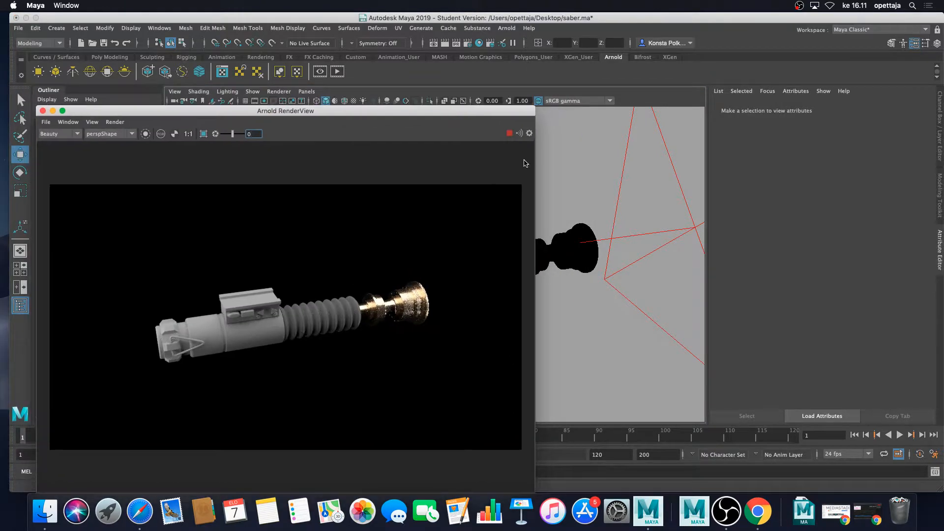
left_click_drag(571, 238, 656, 231, "alt")
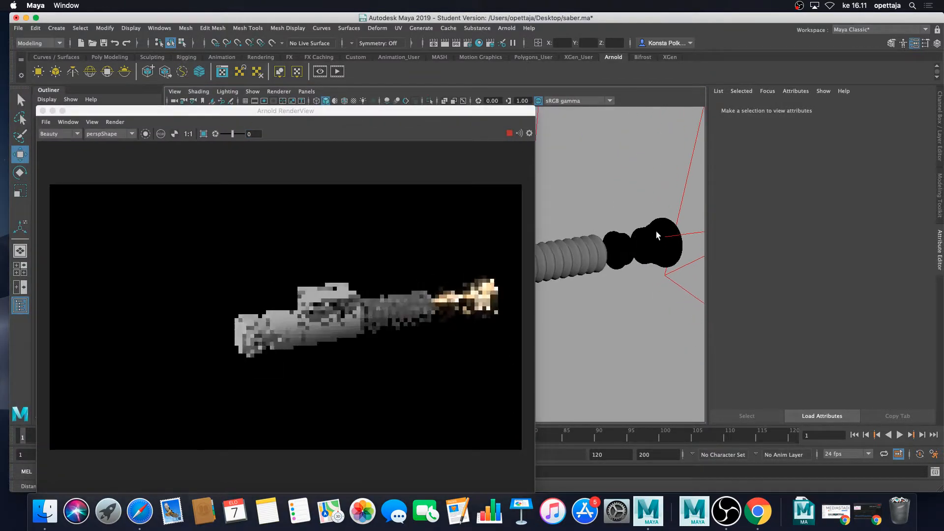
- Darken the base color of saberMesh's rubberSHD material to near black
left_click(599, 245)
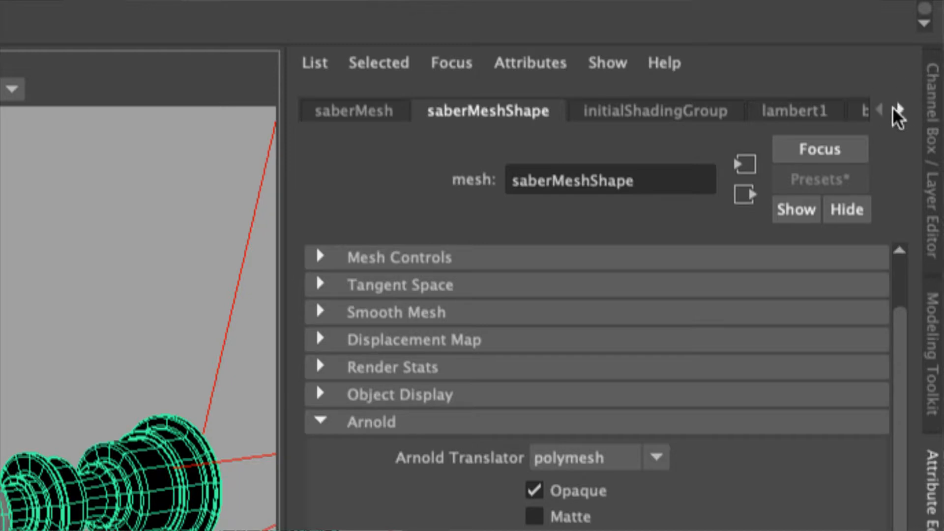
left_click(899, 109)
left_click(900, 111)
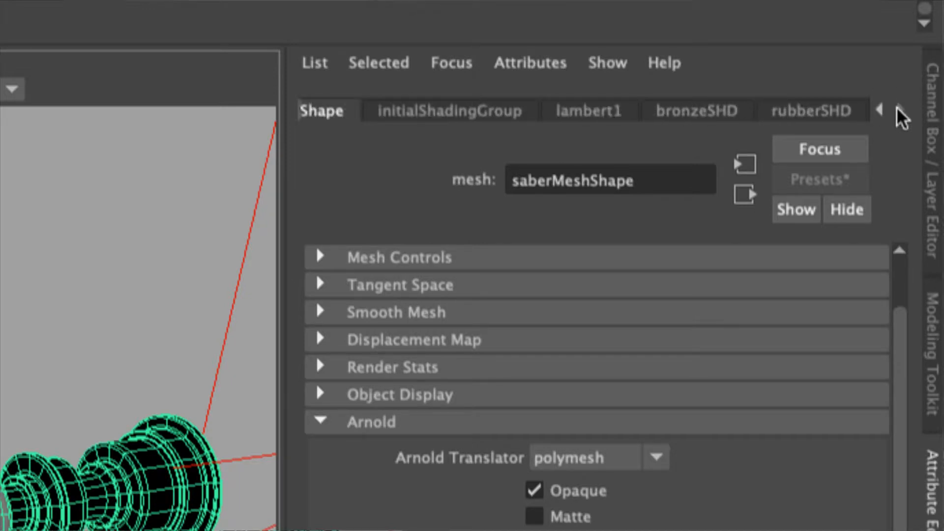
left_click(803, 122)
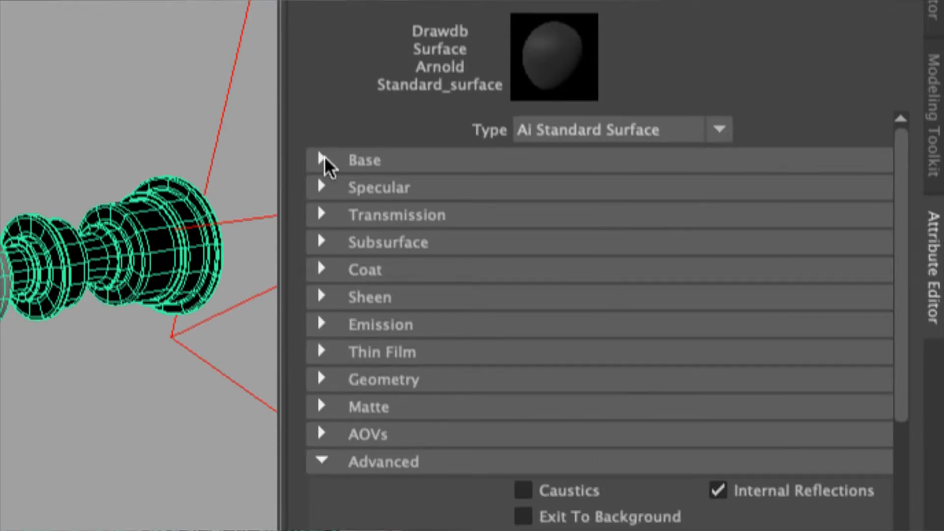
left_click(324, 160)
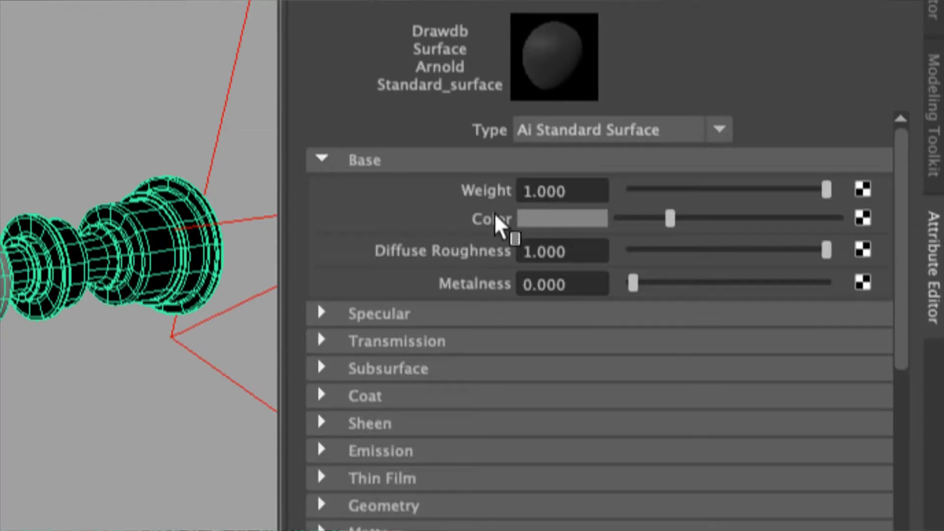
left_click(566, 221)
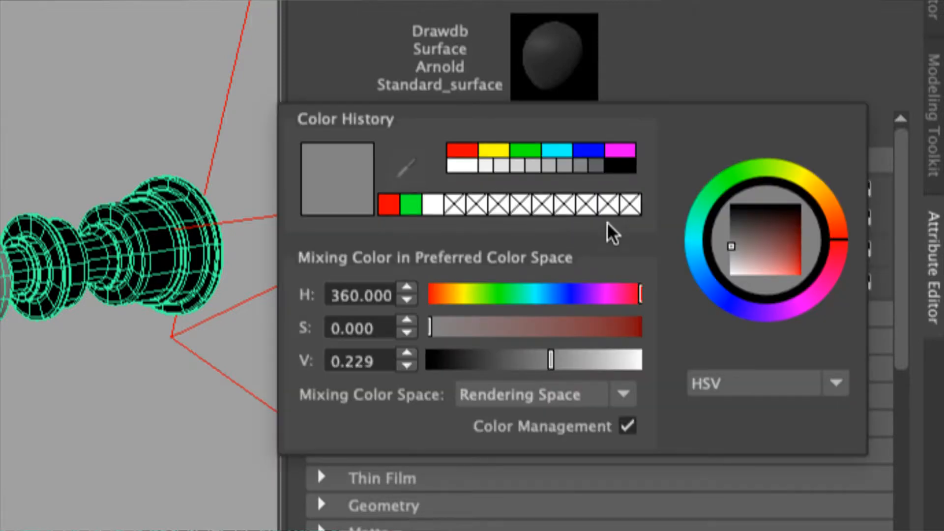
left_click_drag(732, 239, 717, 213)
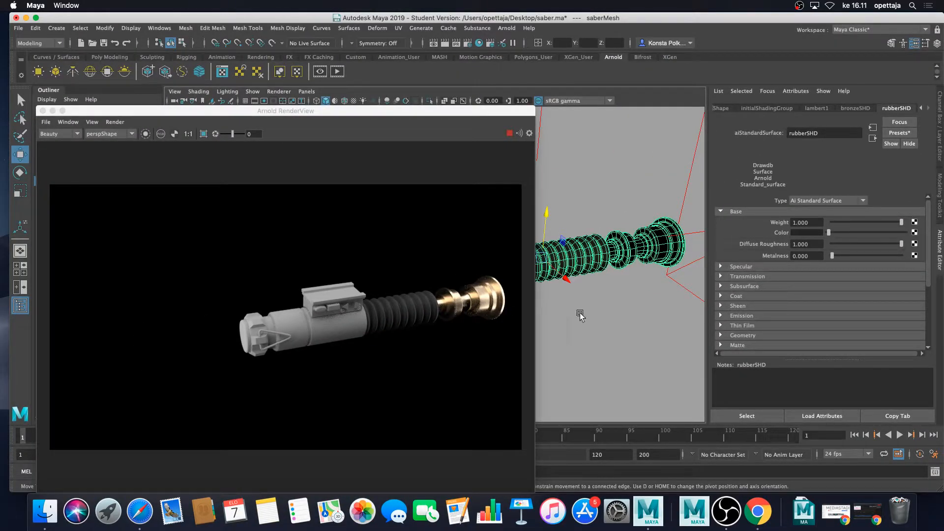
- Examine the rendered hilt with its dark rubber grip from several angles, then close the render preview
left_click_drag(580, 313, 611, 313, "alt")
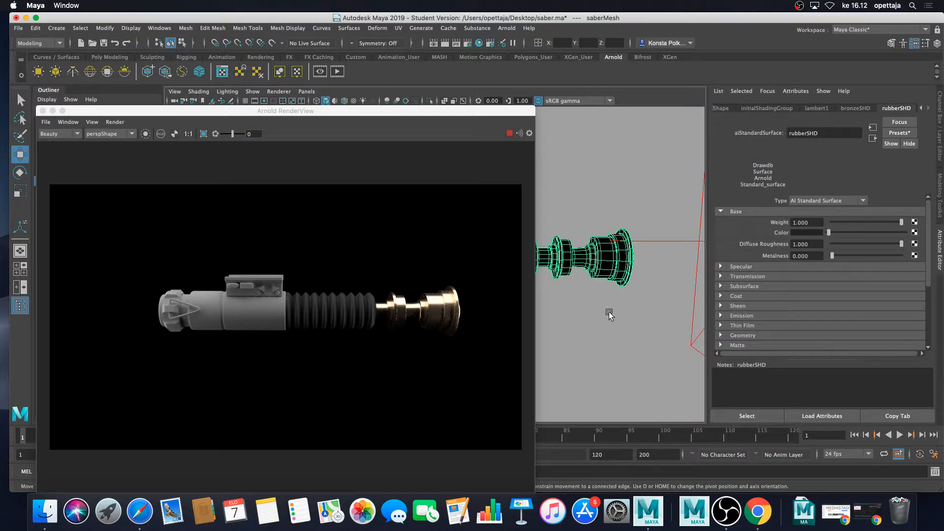
mouse_move(610, 315)
left_mouse_down("alt")
mouse_move(617, 310)
mouse_move(567, 310)
mouse_move(604, 314)
left_mouse_up("alt")
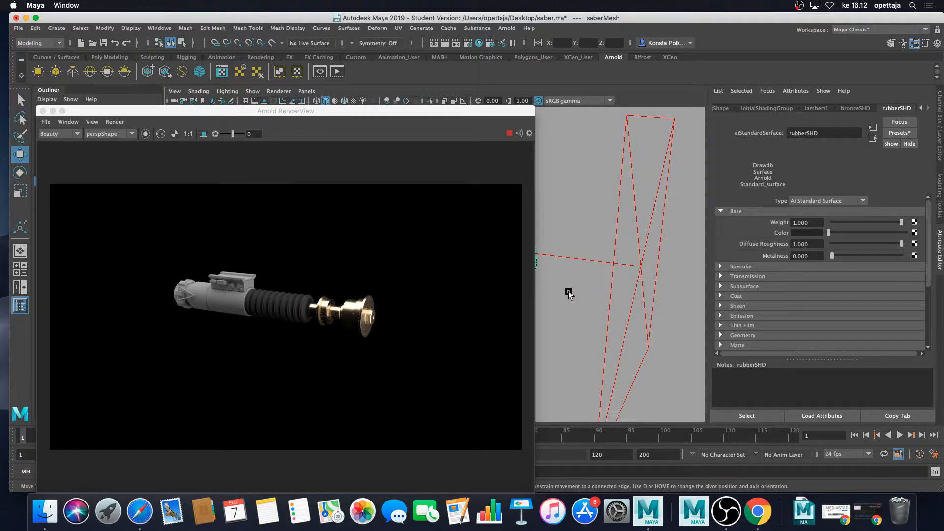
left_click_drag(569, 291, 624, 294, "alt")
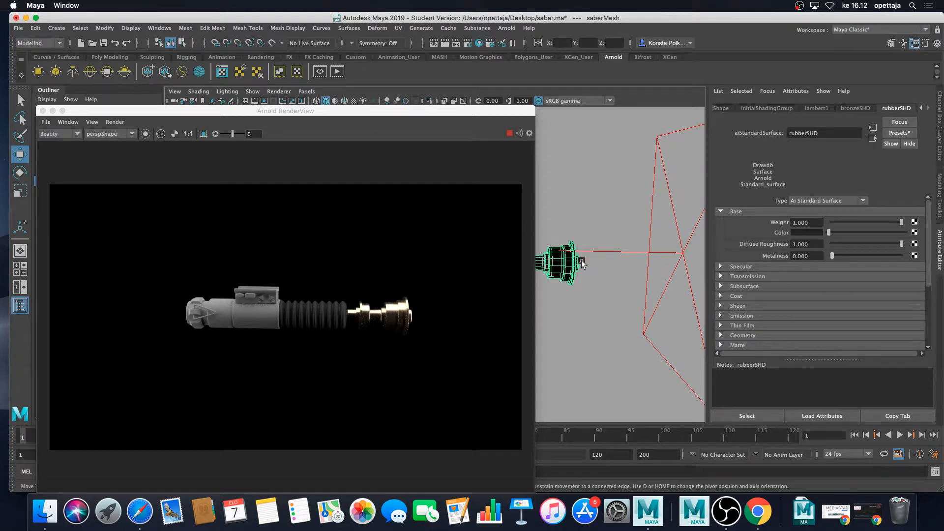
left_click_drag(582, 261, 606, 272, "alt")
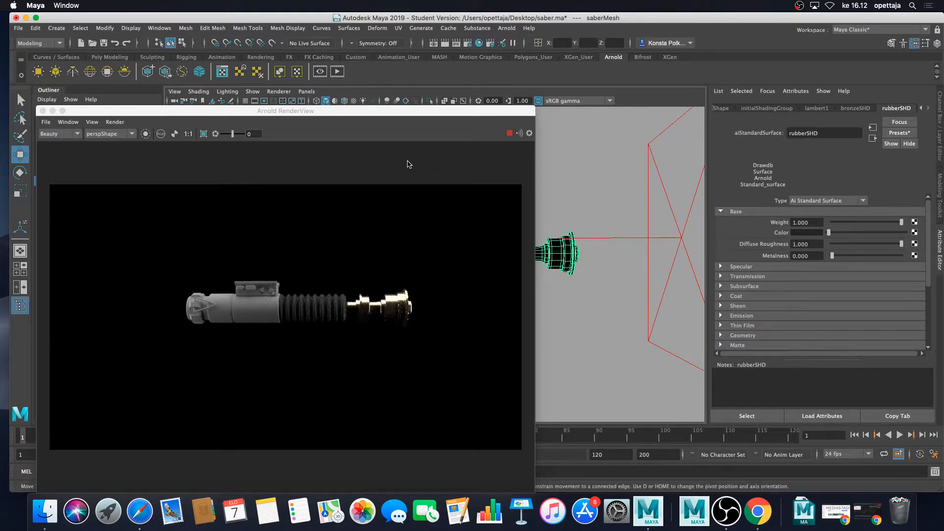
left_click(43, 114)
- Select all faces of the hilt's main body, emitter end and control box in the side view, up to the ribbed grip
scroll(354, 260, "up", 5)
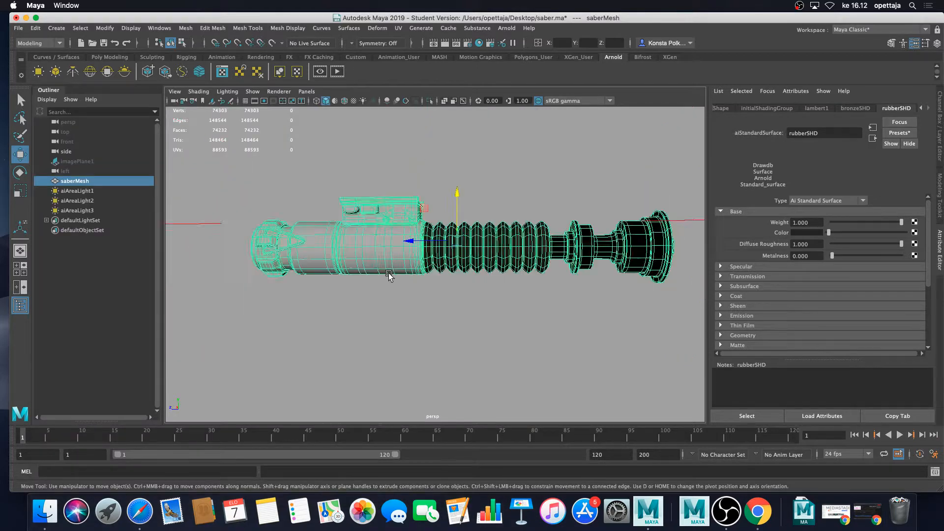
right_click_drag(422, 268, 424, 280)
left_click(426, 276)
key("space")
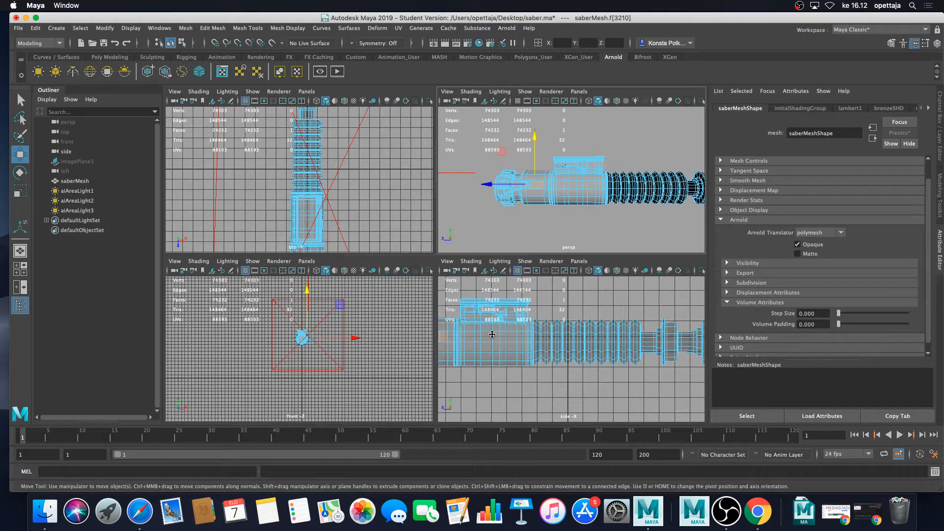
key("space")
right_click_drag(475, 358, 431, 336, "alt")
middle_click_drag(418, 329, 545, 346, "alt")
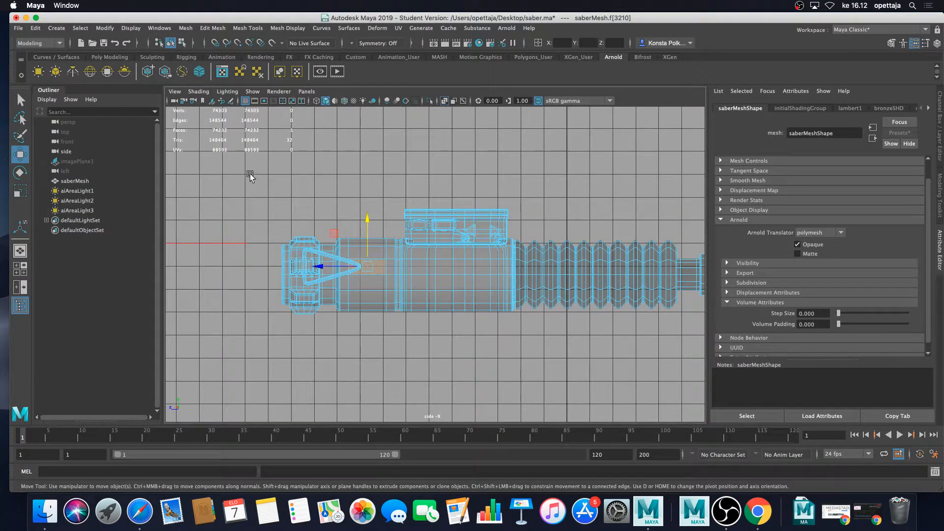
left_click_drag(250, 175, 511, 358)
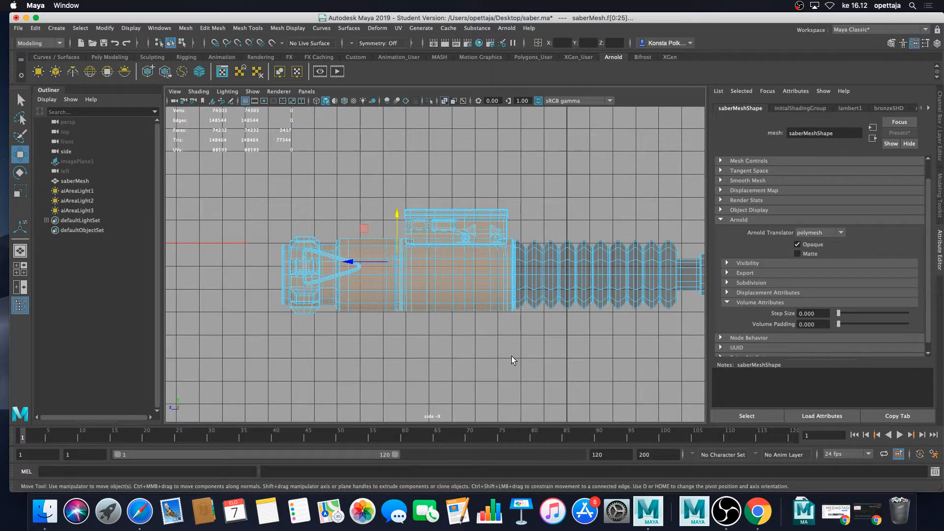
- Check the selected main body faces in the perspective view, including the border with the ribbed grip
key("space")
key("space")
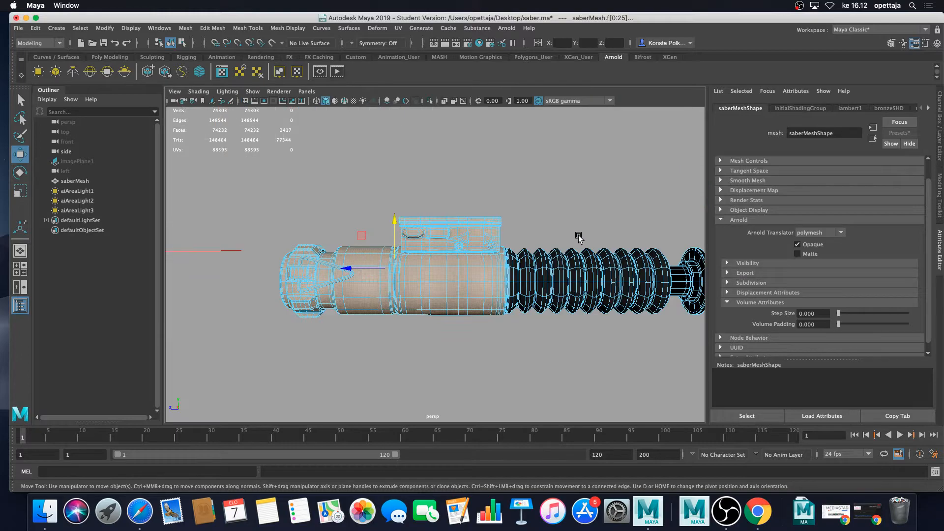
scroll(577, 240, "up", 5)
left_click_drag(577, 241, 553, 226, "alt")
scroll(577, 252, "down", 5)
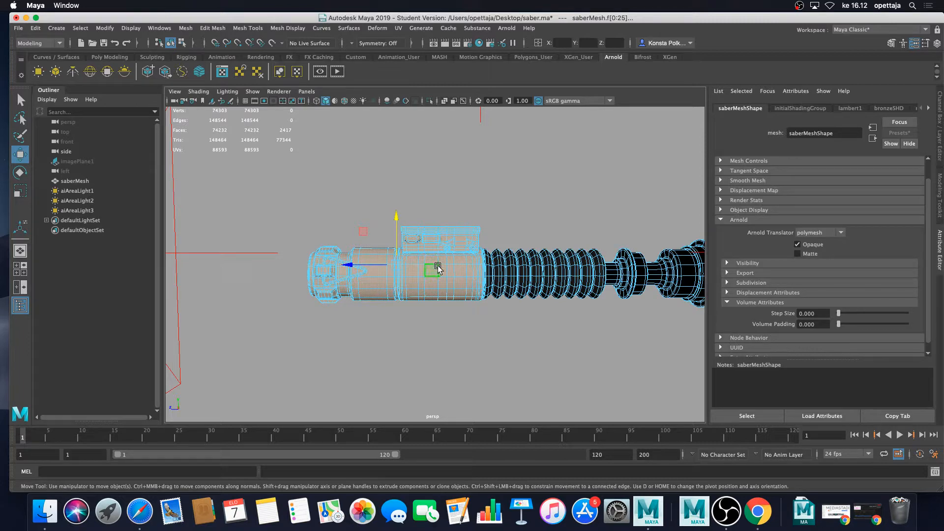
scroll(441, 271, "down", 3)
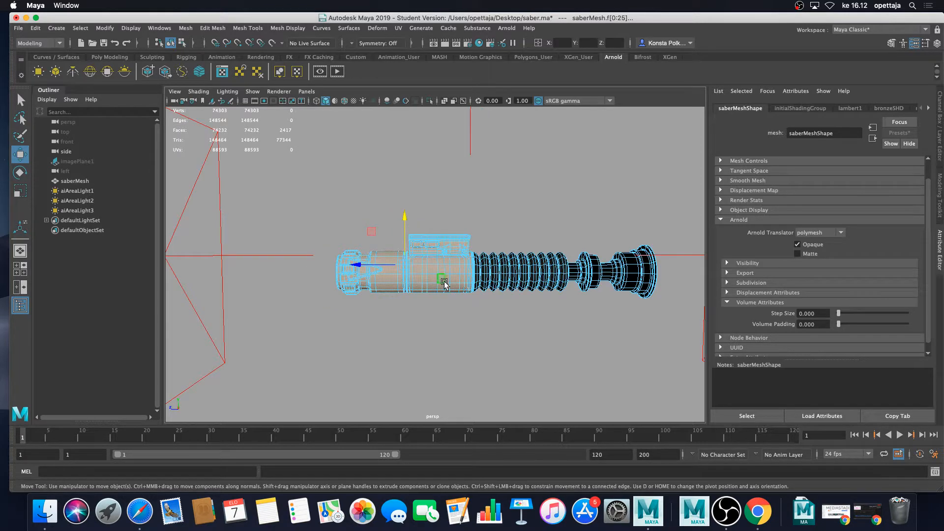
- Assign a new aiStandardSurface material to the selected main body faces and name it brushedMetalSHD
middle_click_drag(443, 274, 442, 166, "alt")
right_click(441, 167)
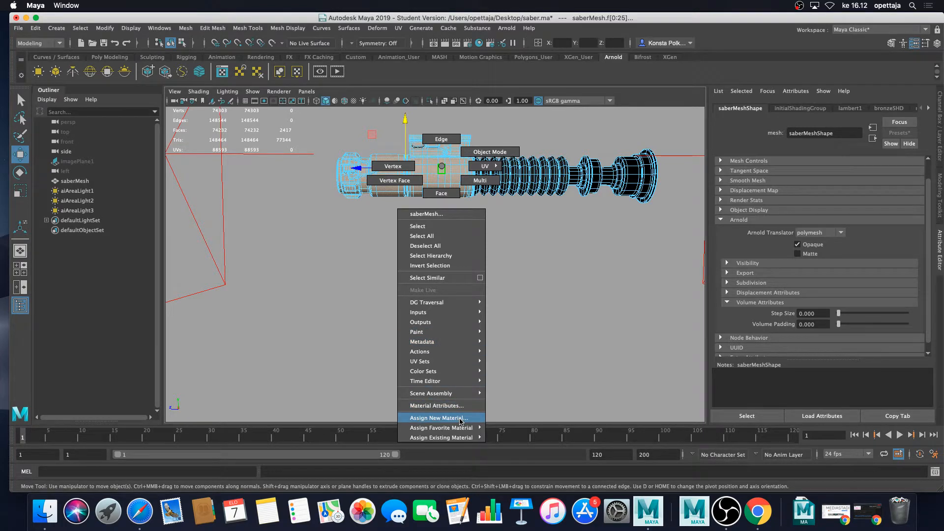
left_click(460, 419)
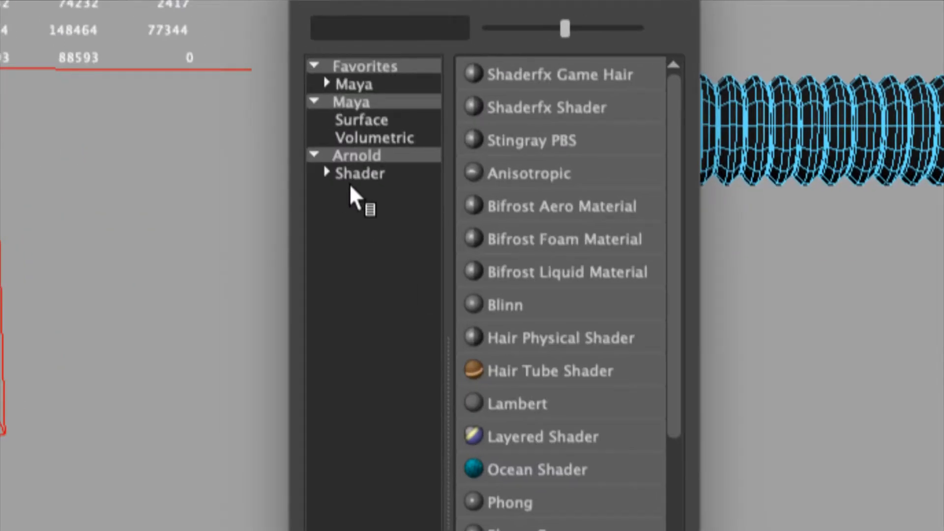
left_click(351, 185)
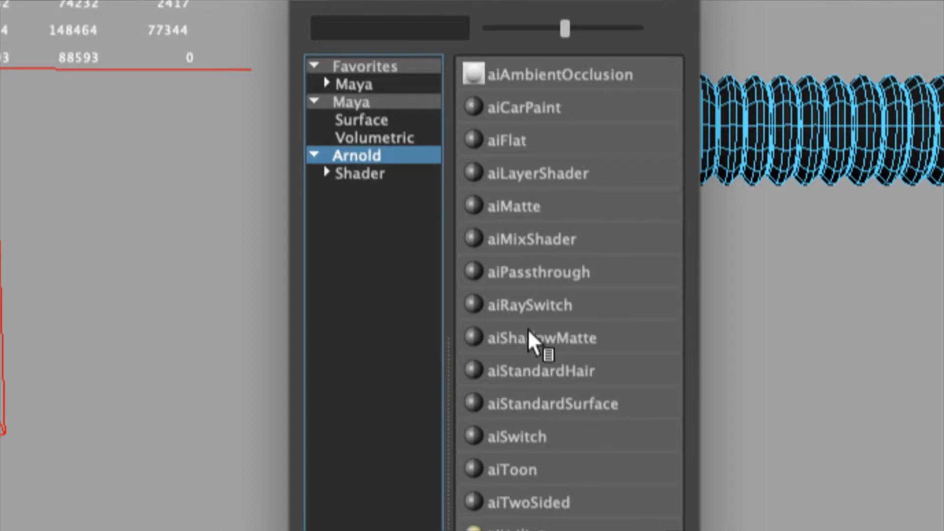
left_click(557, 401)
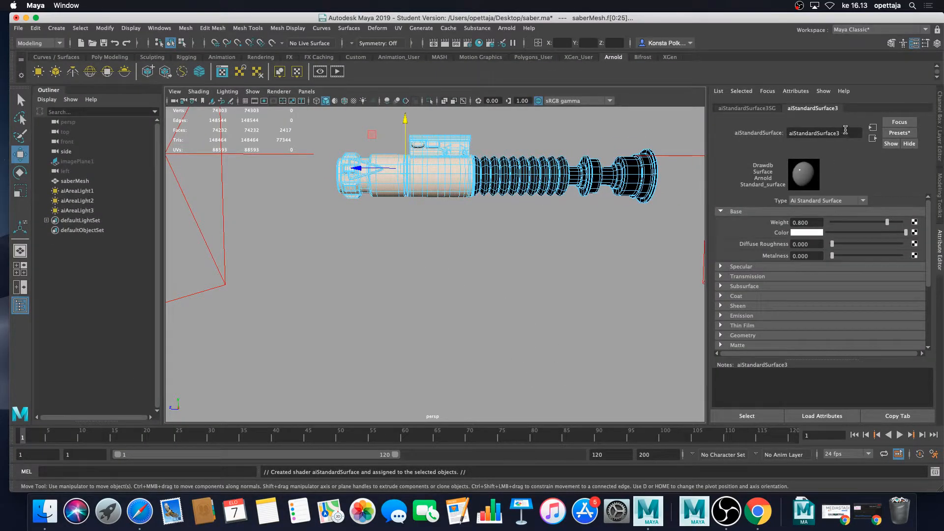
left_click_drag(849, 133, 789, 137)
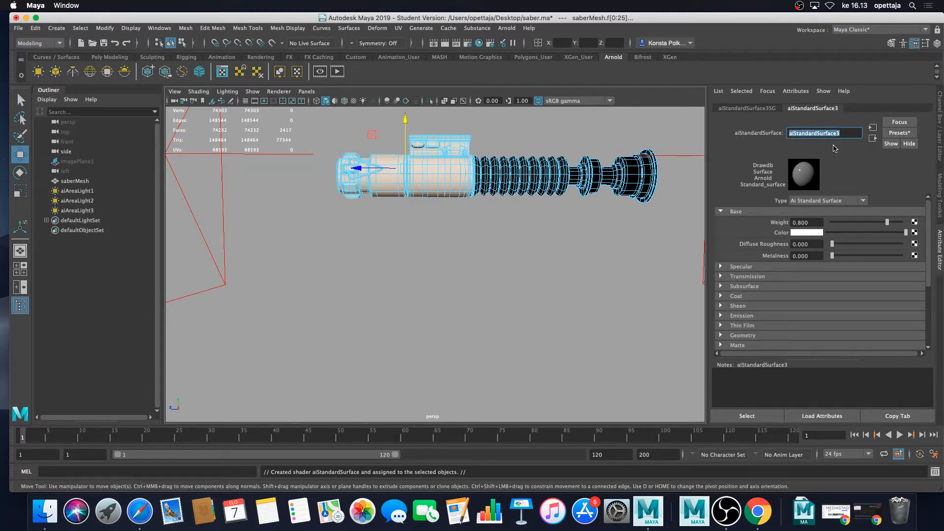
type("B")
key("Return")
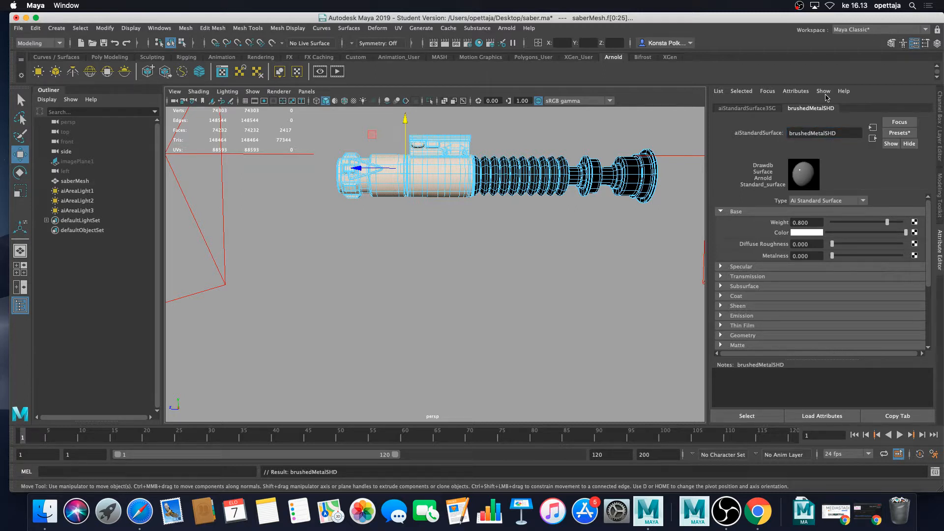
- Replace the settings of brushedMetalSHD with the Brushed_Metal preset and clear the face selection
left_click(906, 133)
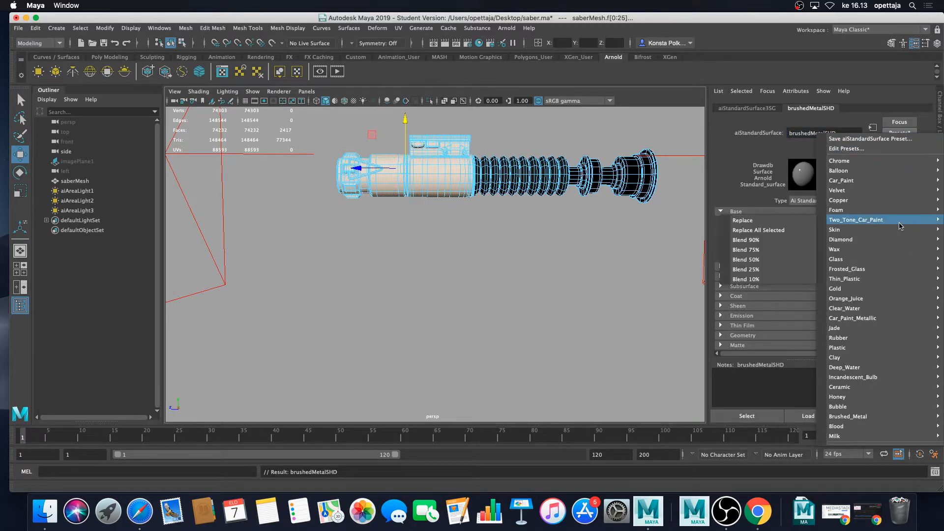
mouse_move(877, 417)
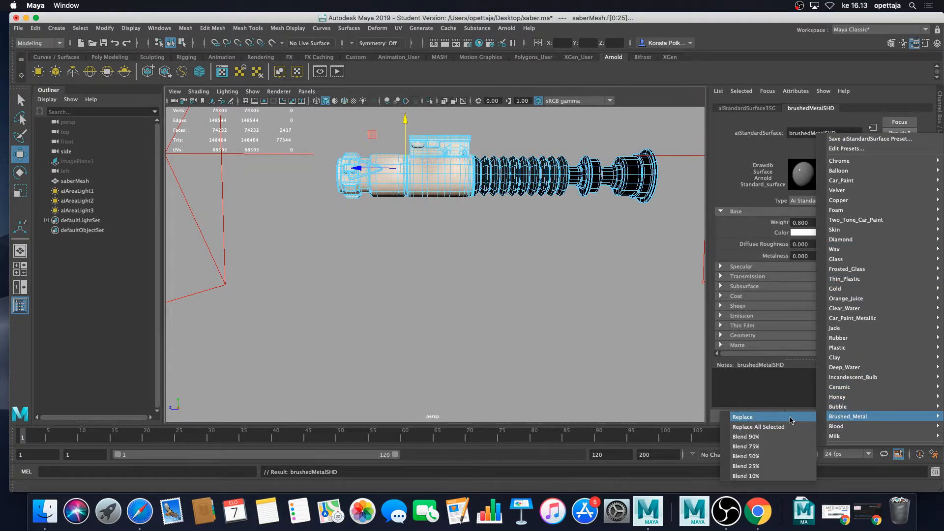
left_click(791, 418)
left_click(607, 340)
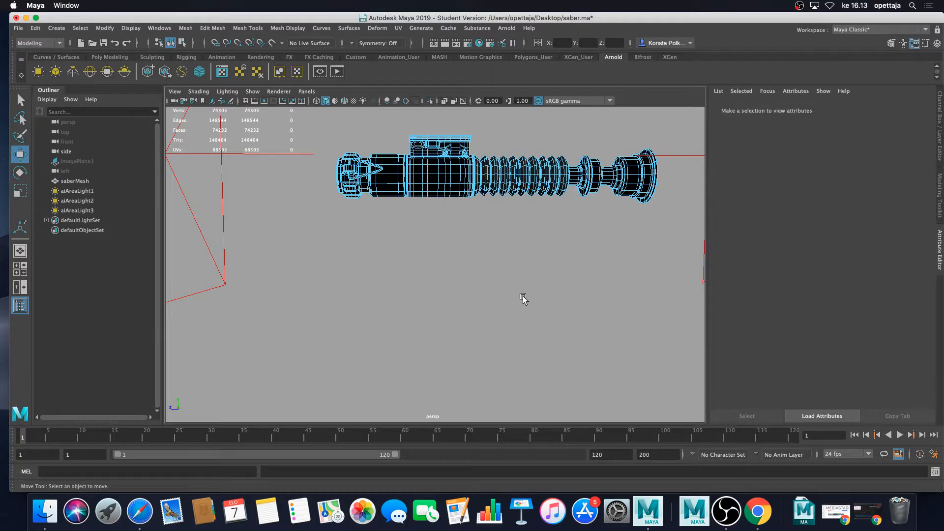
- Render the hilt in Arnold RenderView, examine the brushed metal body from several angles, and close the preview
left_click_drag(570, 246, 497, 310, "alt")
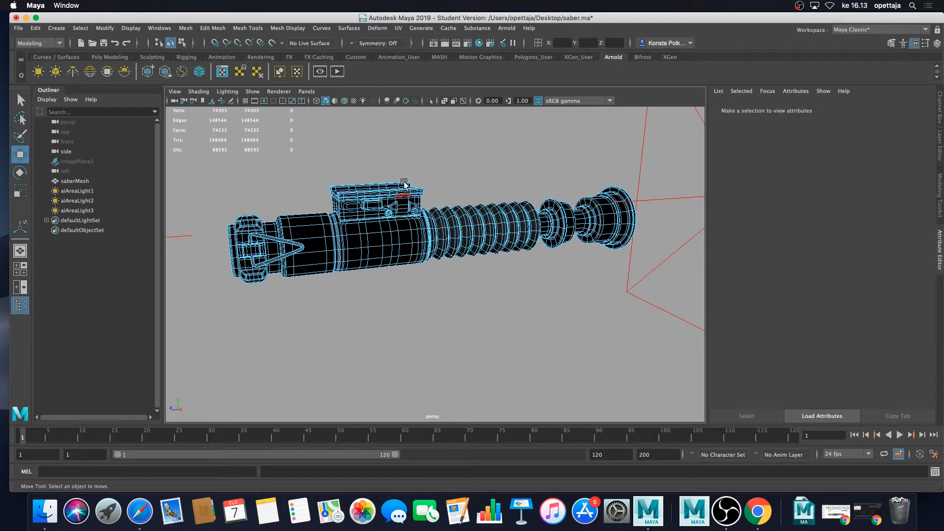
left_click(337, 71)
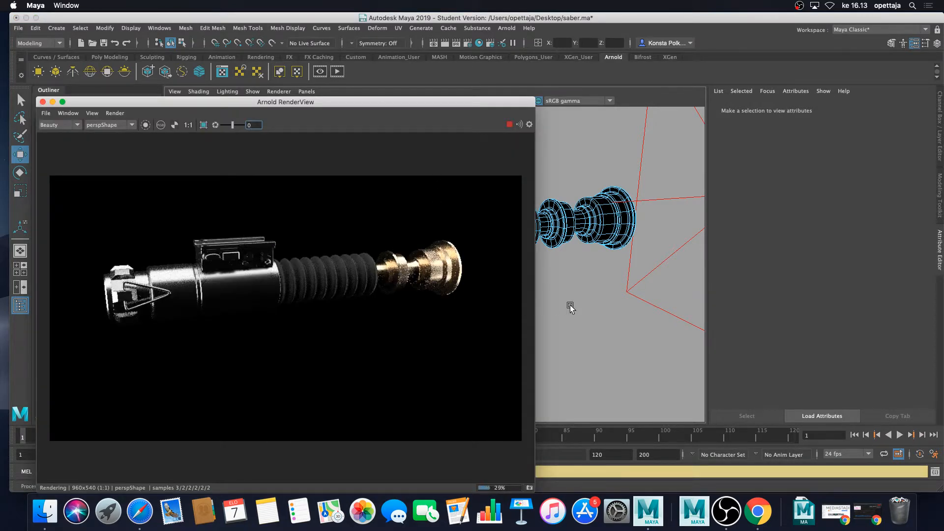
mouse_move(582, 304)
left_mouse_down("alt")
mouse_move(615, 323)
mouse_move(584, 317)
left_mouse_up("alt")
scroll(595, 324, "down", 3)
middle_click_drag(595, 324, 584, 308, "alt")
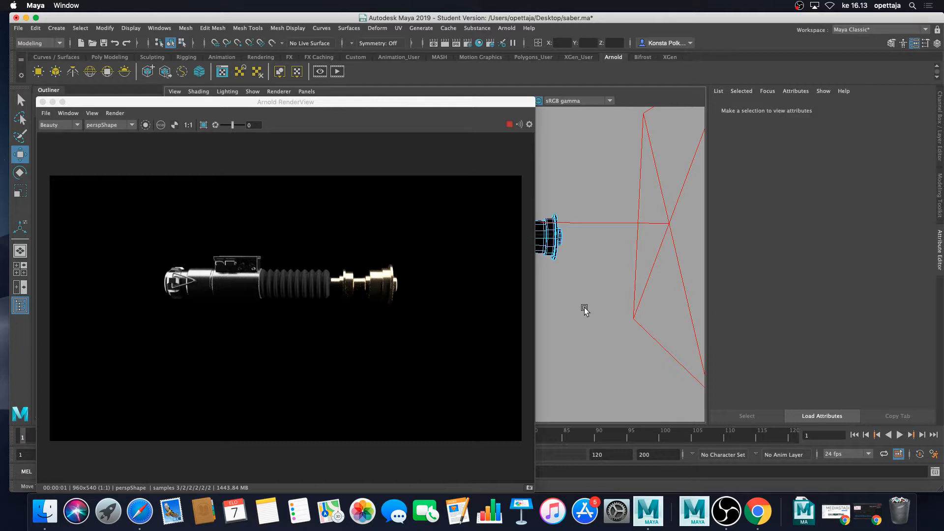
middle_click_drag(582, 290, 523, 289, "alt")
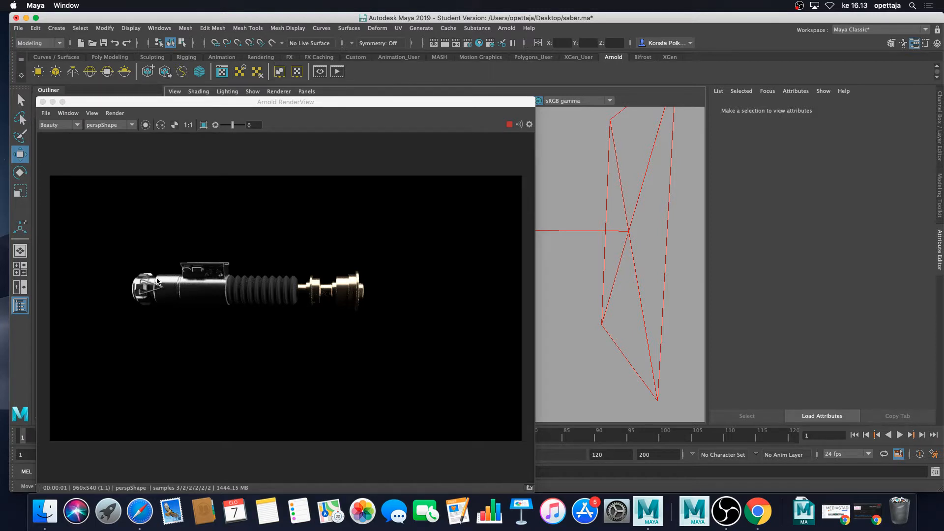
left_click_drag(564, 304, 588, 315, "alt")
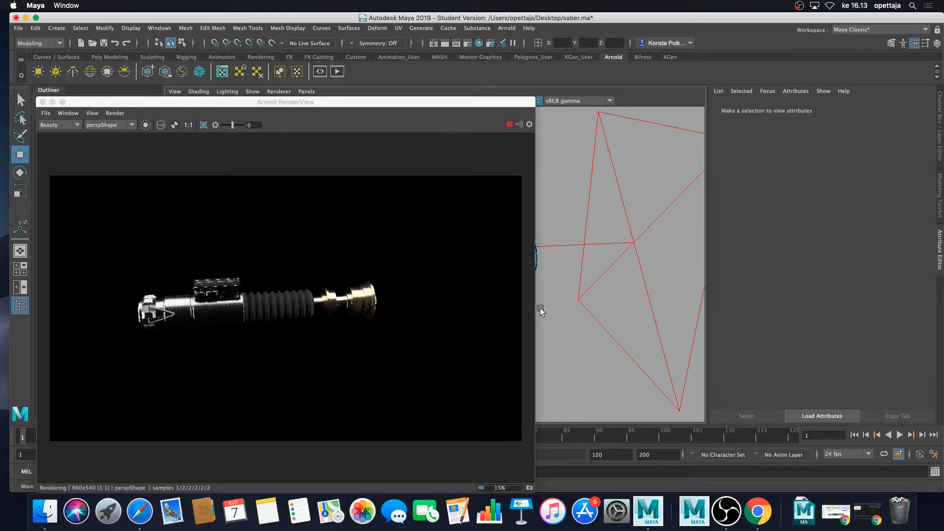
left_click(42, 102)
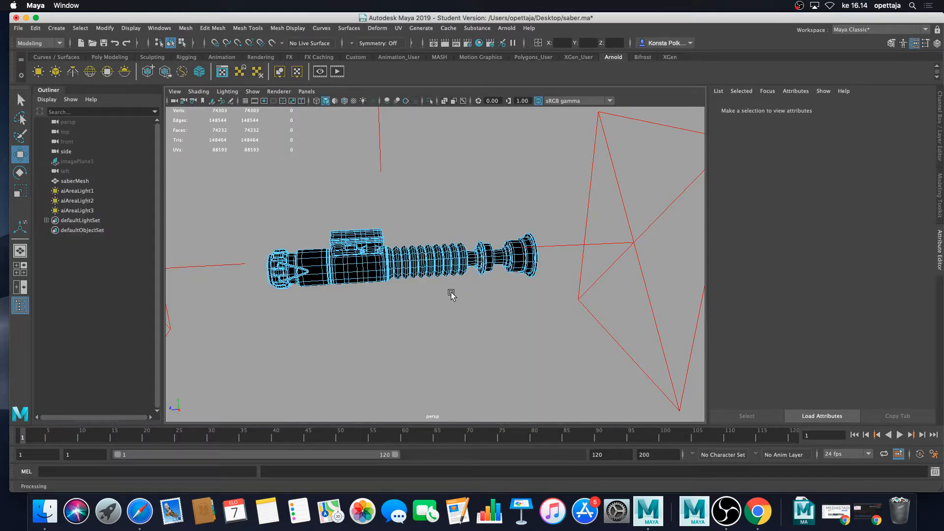
- Return saberMesh to object mode and clear the selection, keeping the hilt and its area lights in view
right_click_drag(397, 268, 434, 237)
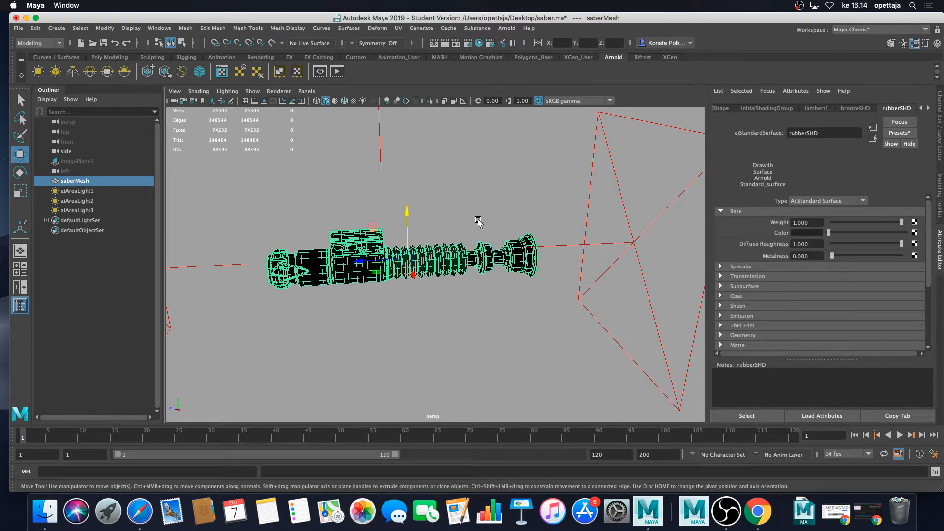
left_click(493, 203)
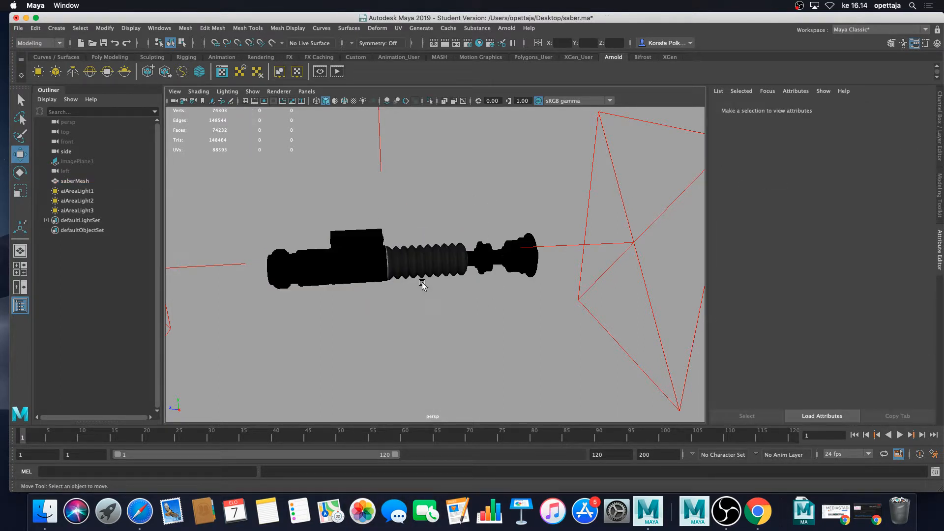
left_click_drag(443, 293, 407, 290, "alt")
right_click_drag(407, 291, 370, 292, "alt")
left_click_drag(370, 293, 387, 295, "alt")
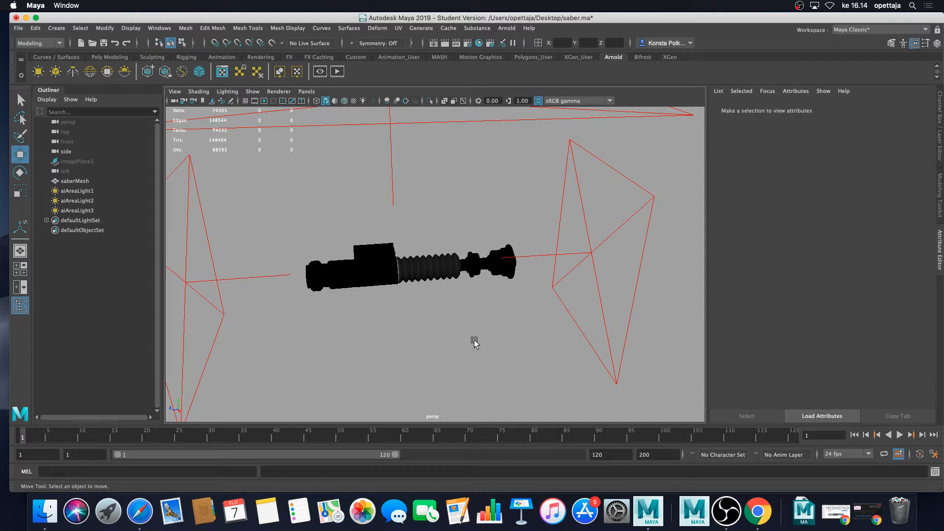
- Create a polygon plane, scale it up uniformly into a large floor, and raise it to about 10.6 near the hilt
key("space")
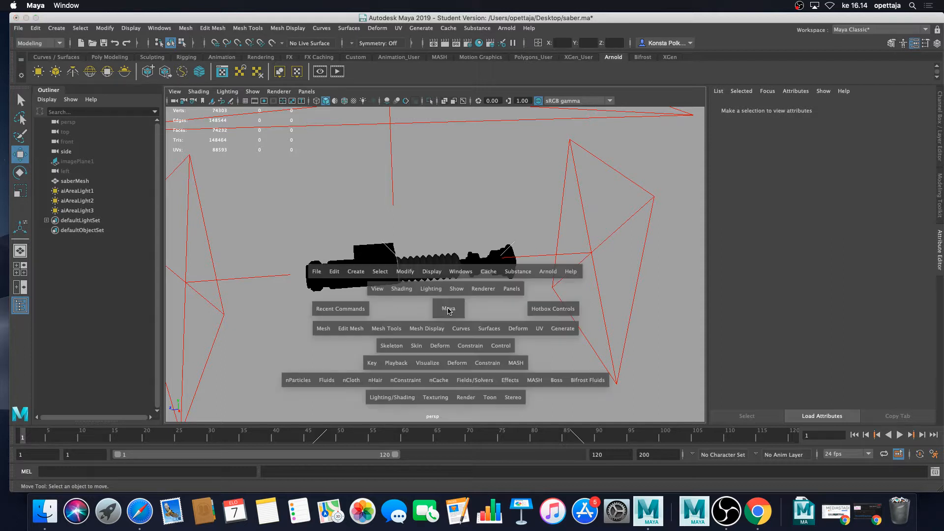
left_click(362, 273)
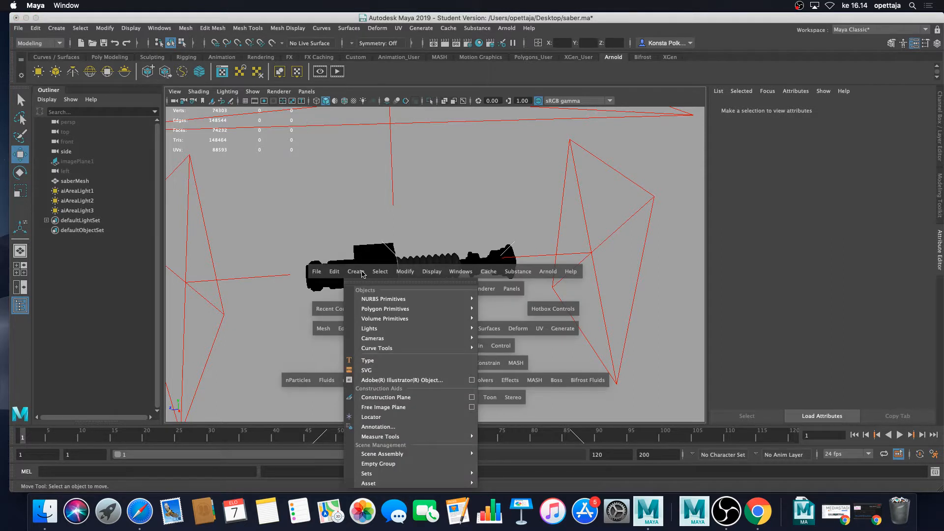
mouse_move(396, 311)
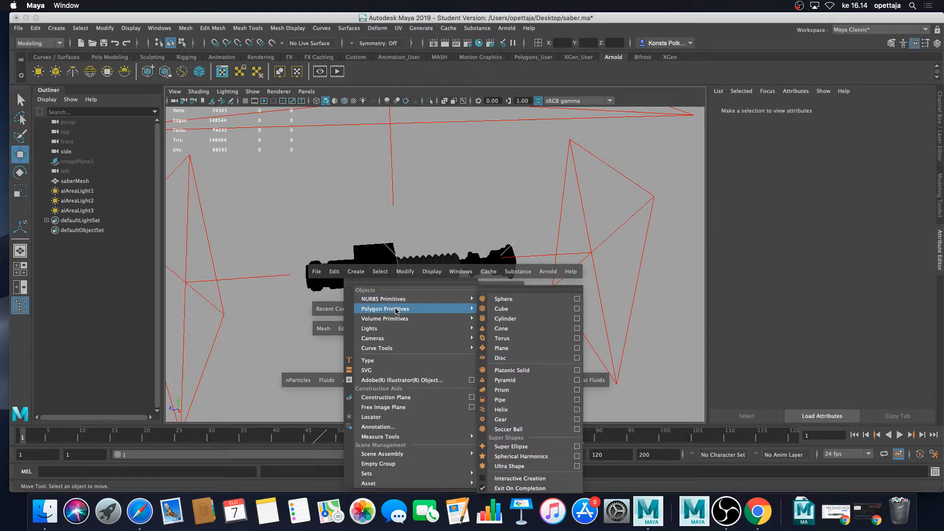
left_click(519, 349)
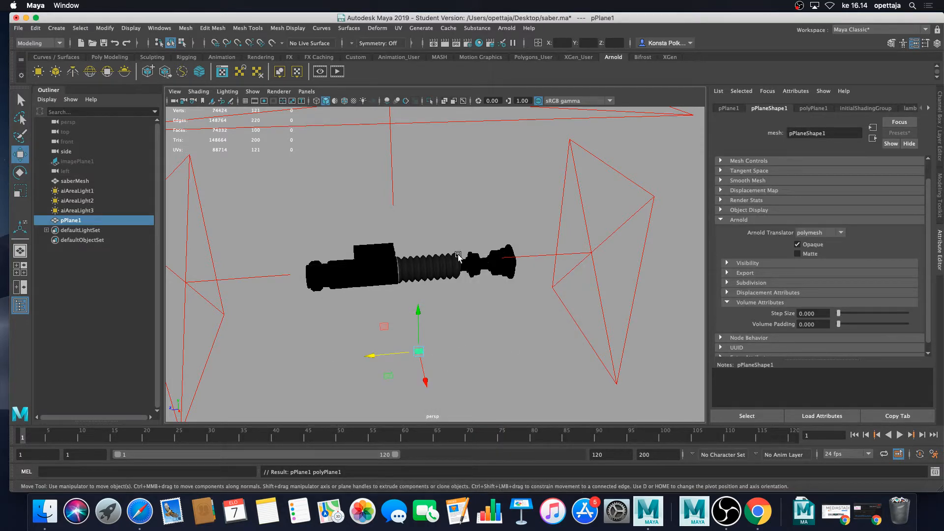
key("r")
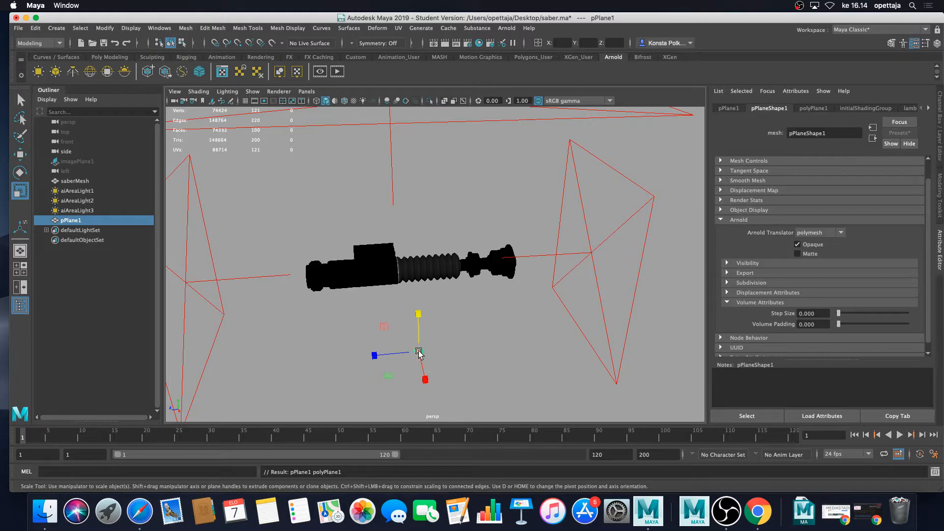
left_click_drag(419, 351, 765, 376)
key("w")
left_click_drag(415, 303, 416, 234)
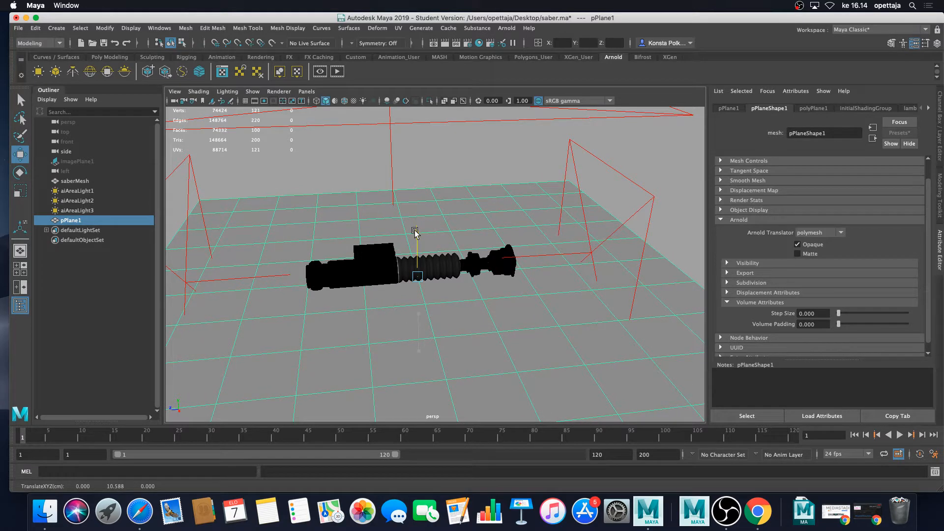
- Lower the floor plane in the side view to a height of about 9.59, directly beneath the hilt
key("space")
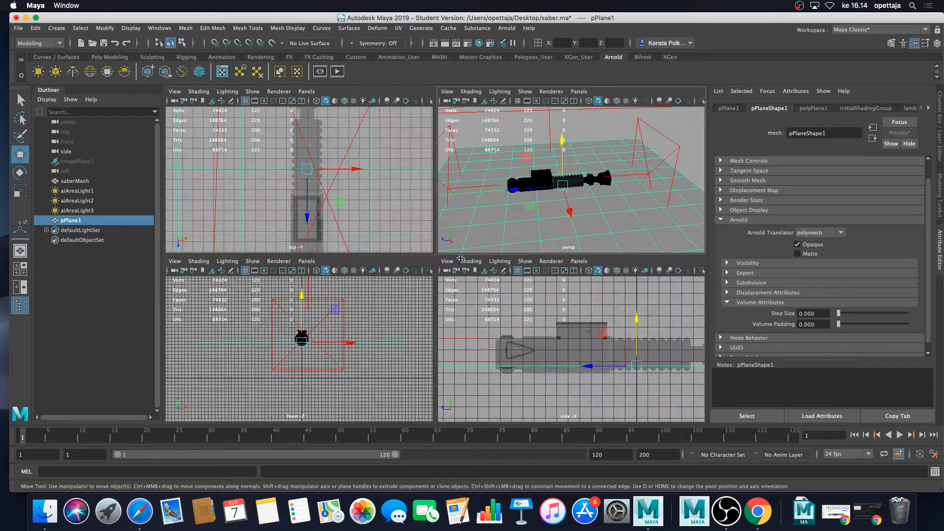
key("space")
scroll(557, 314, "down", 1)
middle_click_drag(552, 309, 468, 289, "alt")
left_click_drag(459, 228, 459, 247)
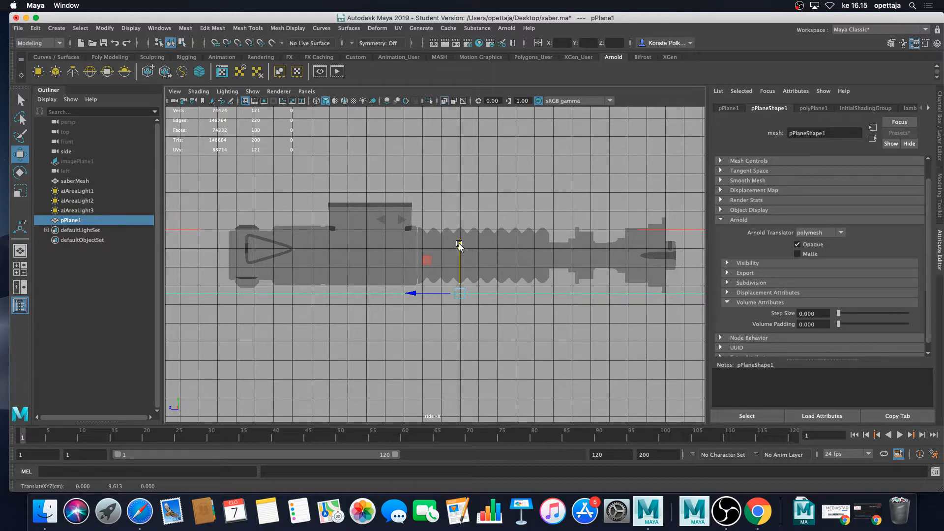
left_click_drag(460, 246, 459, 246)
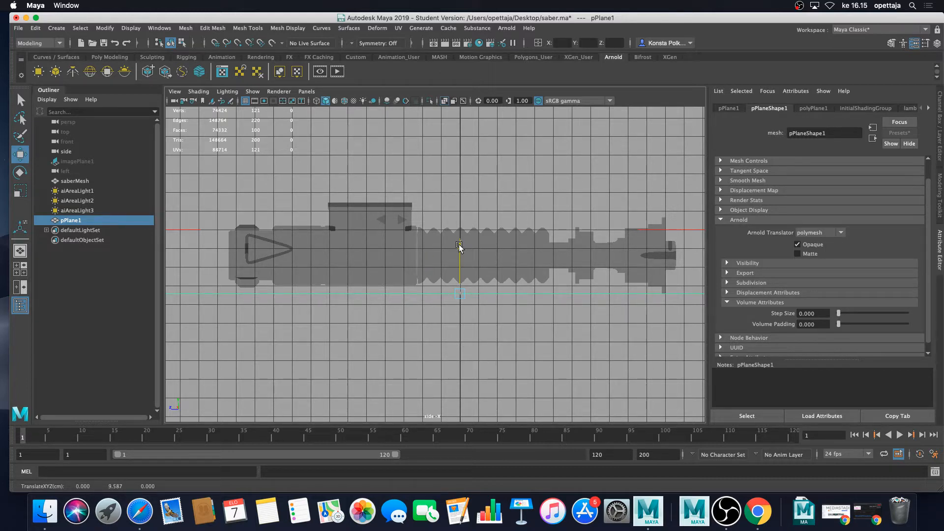
- Rotate saberMesh slightly in the side view to an X rotation of about -89 degrees, tilting its emitter end toward the floor
left_click(509, 256)
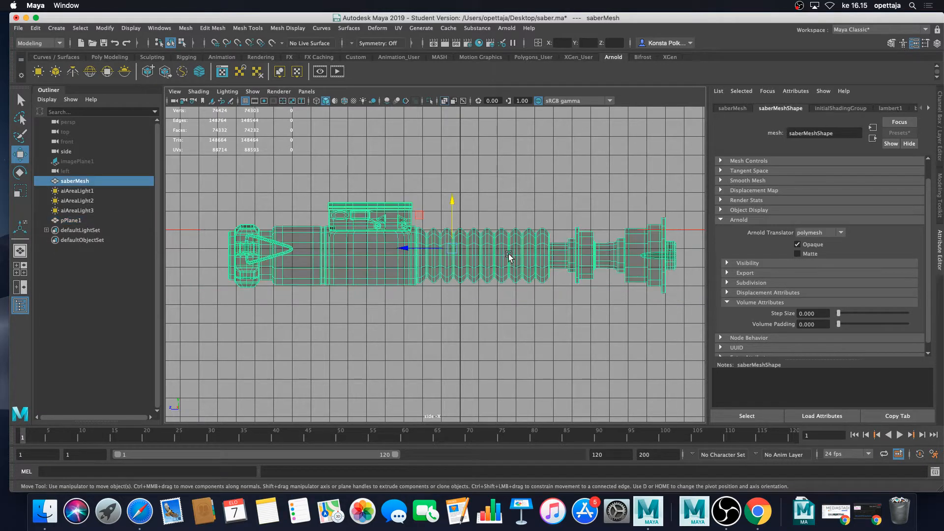
key("e")
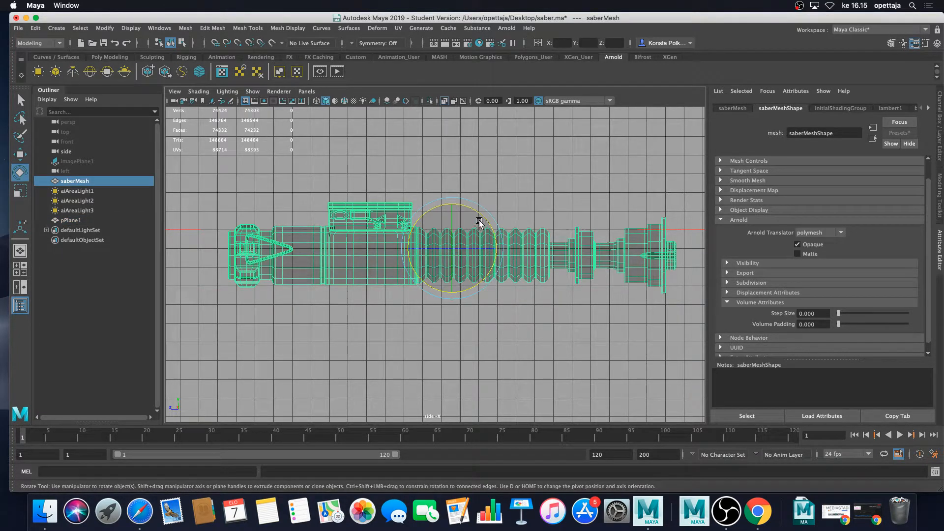
left_click_drag(479, 224, 483, 221)
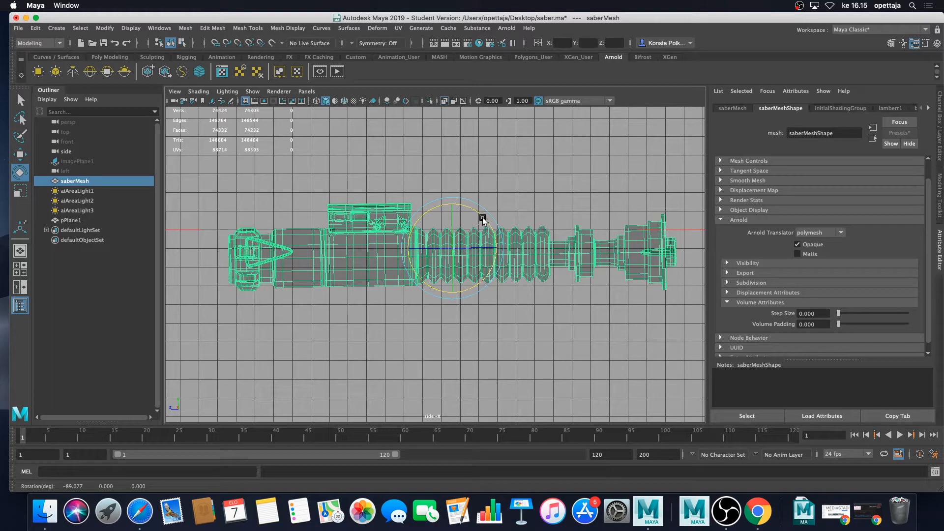
- Lower saberMesh in the side view so the hilt rests on the floor plane, and clear the selection
key("w")
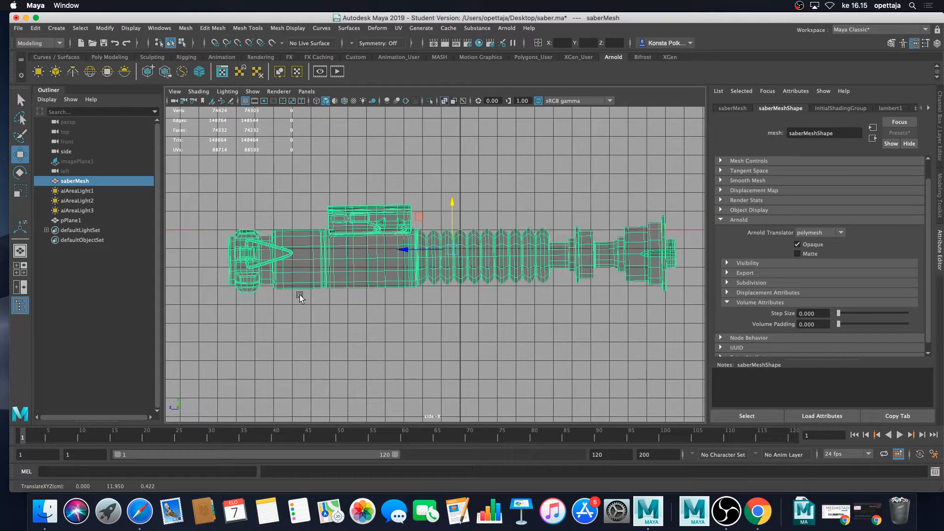
left_click(197, 300)
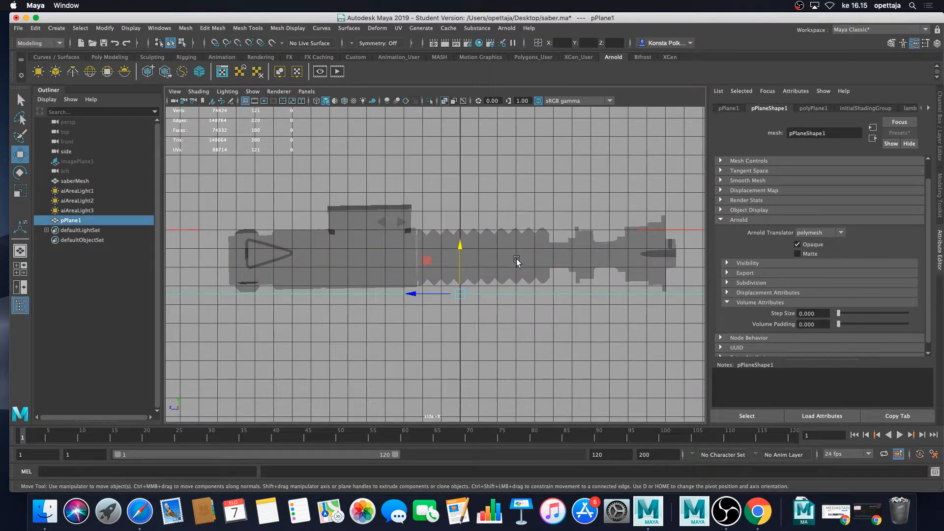
left_click(491, 254, "shift")
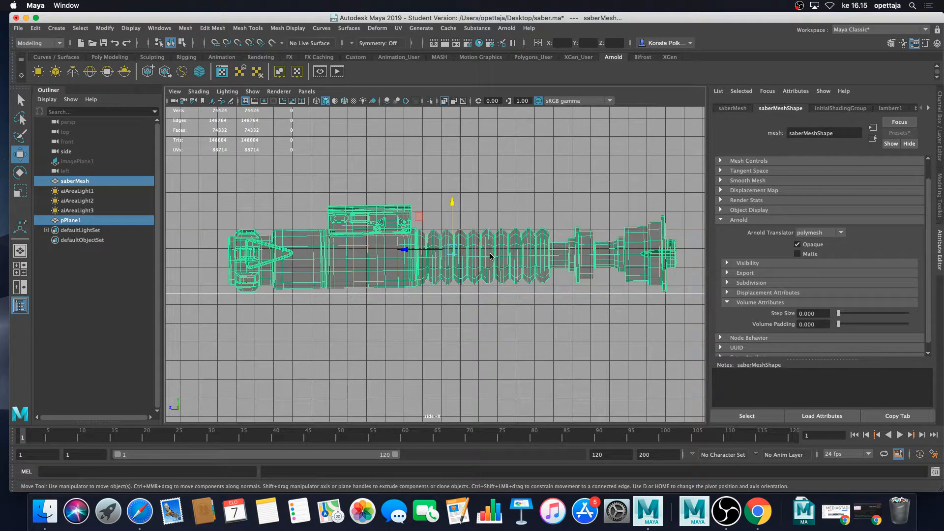
left_click(473, 247)
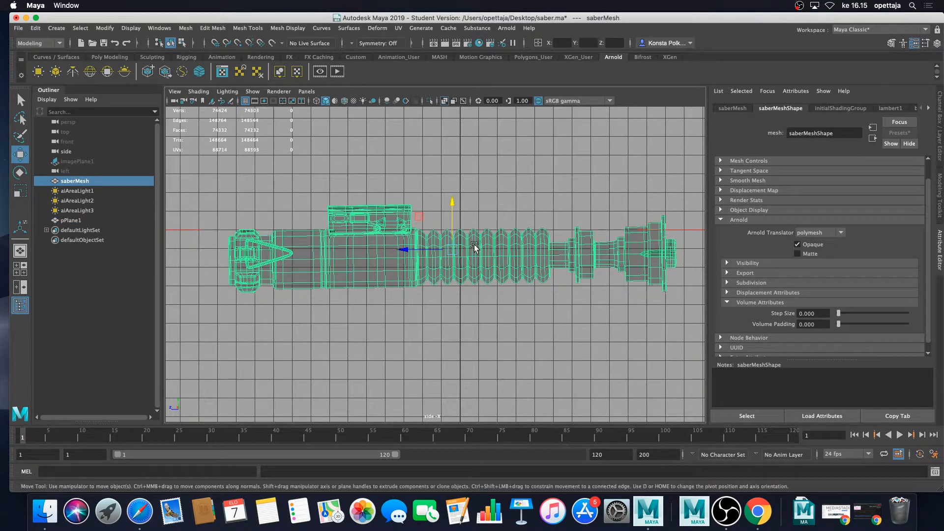
left_click_drag(453, 205, 454, 207)
left_click(421, 303)
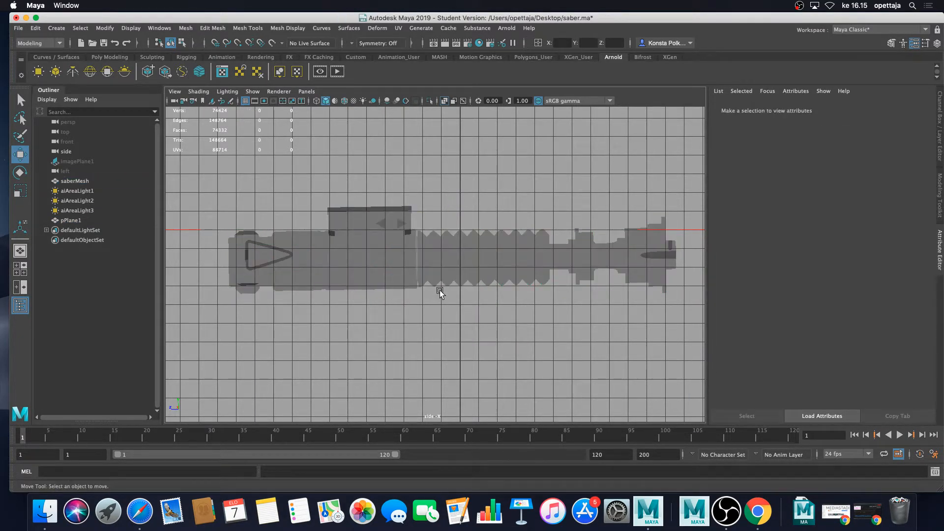
- Test-render the hilt on the floor plane from an angled perspective view in Arnold RenderView, and close the render window
left_click_drag(199, 272, 207, 298)
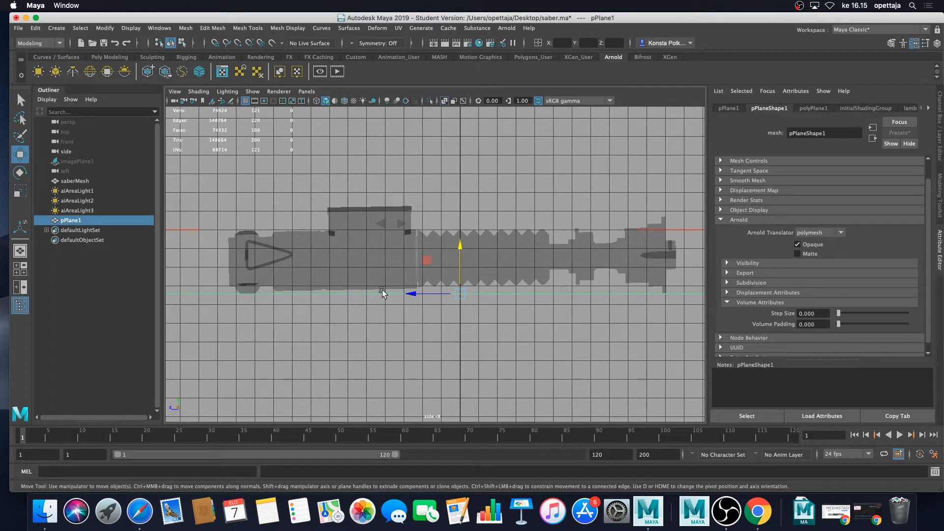
key("space")
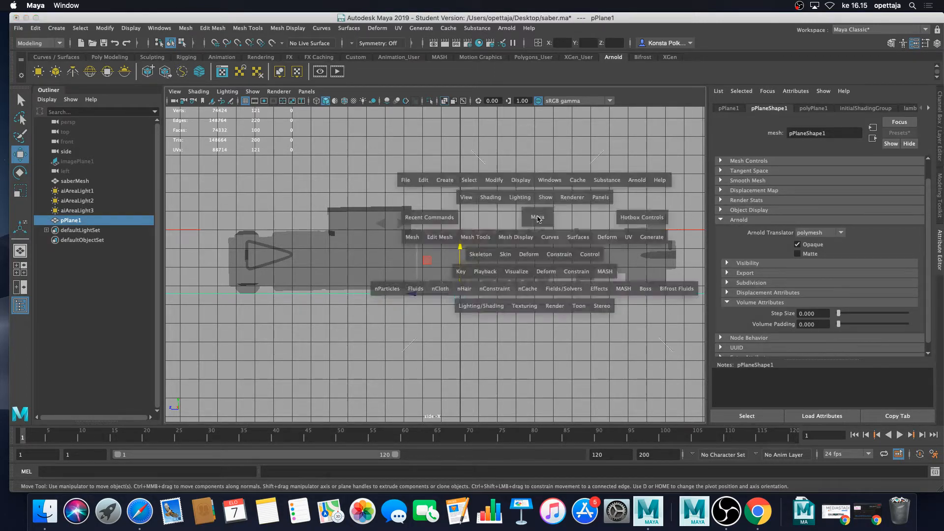
key("space")
scroll(535, 236, "up", 3)
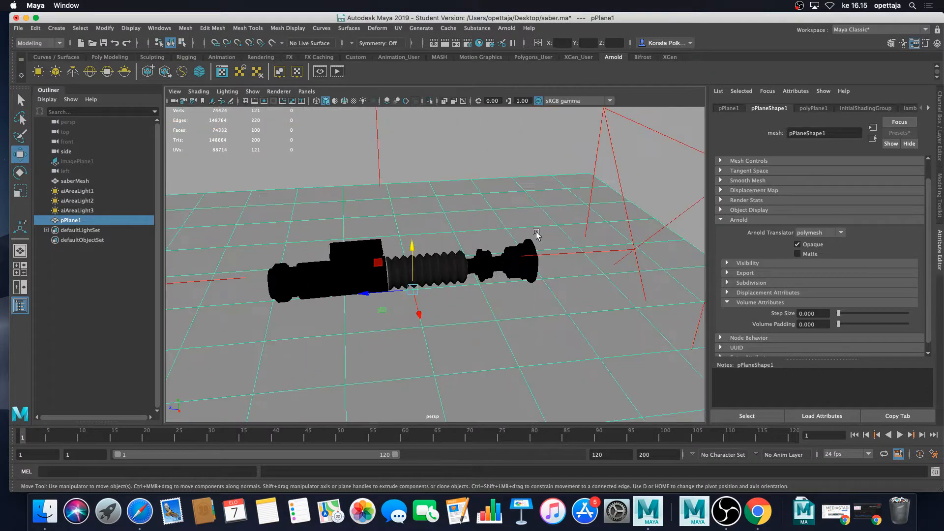
middle_click_drag(480, 259, 530, 221, "alt")
scroll(530, 221, "up", 3)
left_click_drag(530, 222, 529, 221, "alt")
scroll(528, 220, "down", 3)
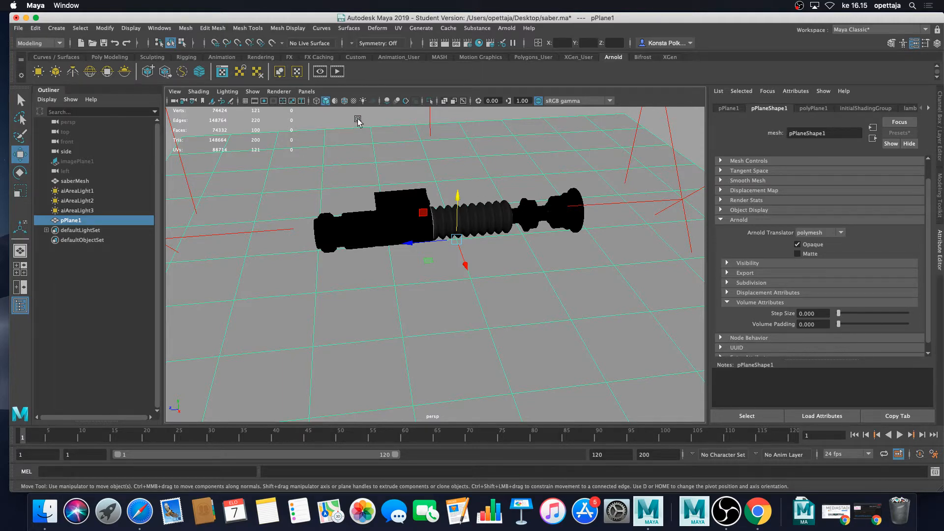
left_click(343, 73)
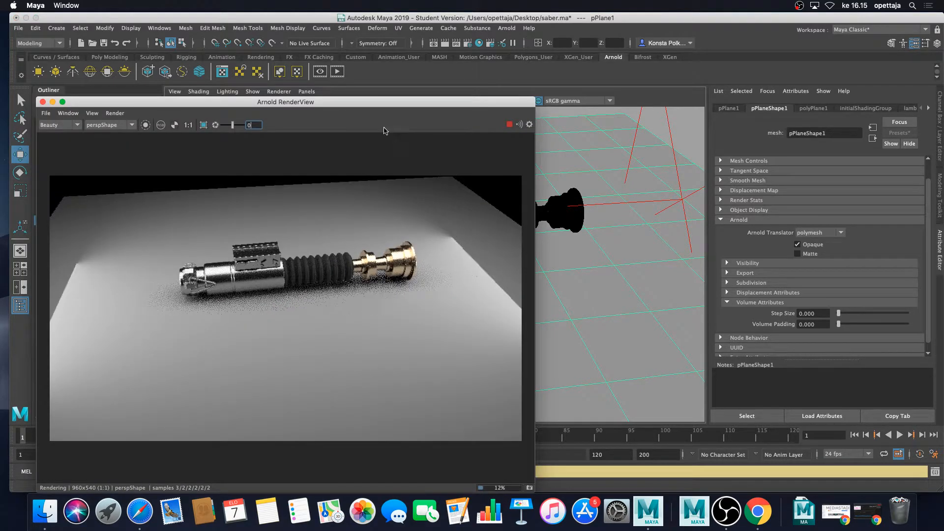
left_click_drag(405, 102, 497, 82)
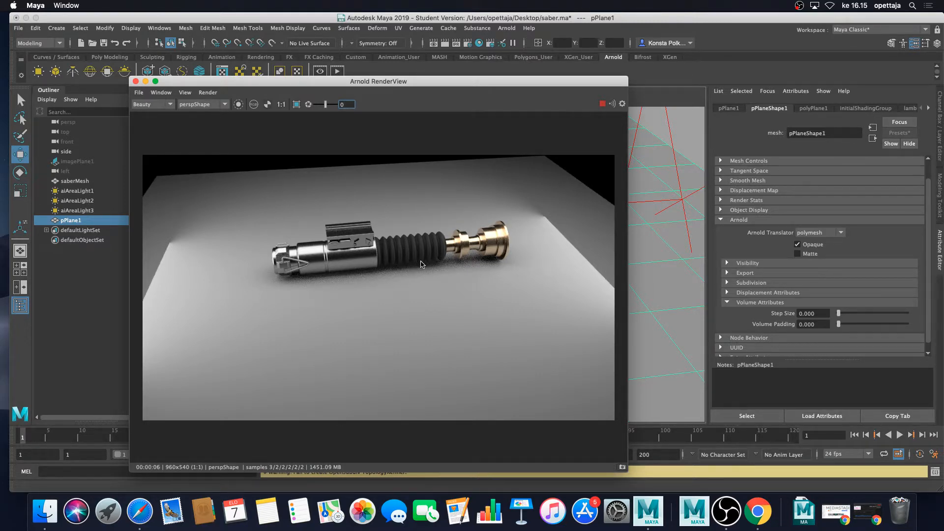
left_click(660, 275)
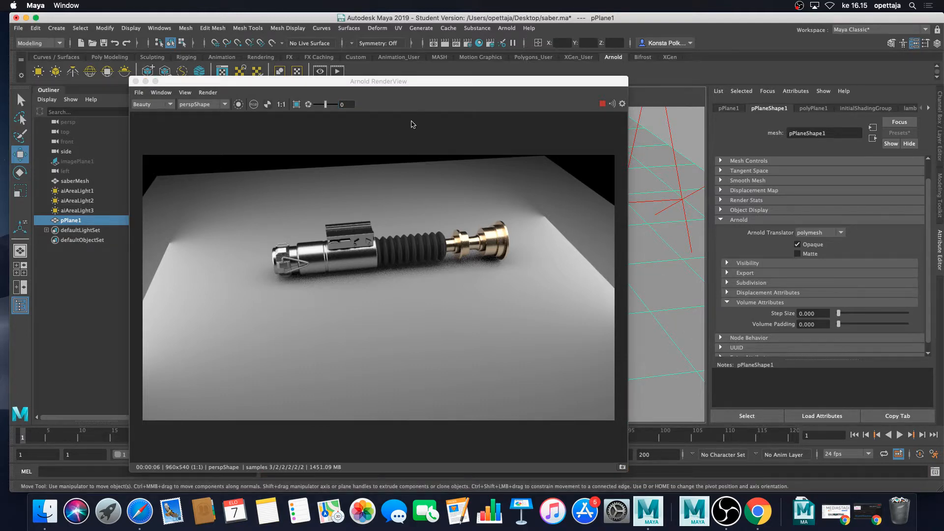
left_click(135, 81)
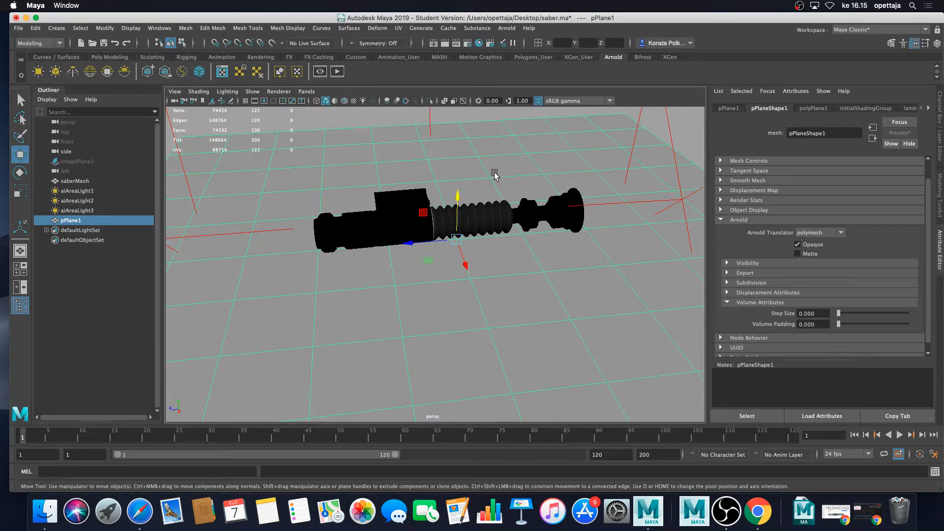
- Scale the floor plane up uniformly to about 113.5
key("r")
left_click_drag(457, 240, 719, 312)
left_click_drag(457, 240, 603, 282)
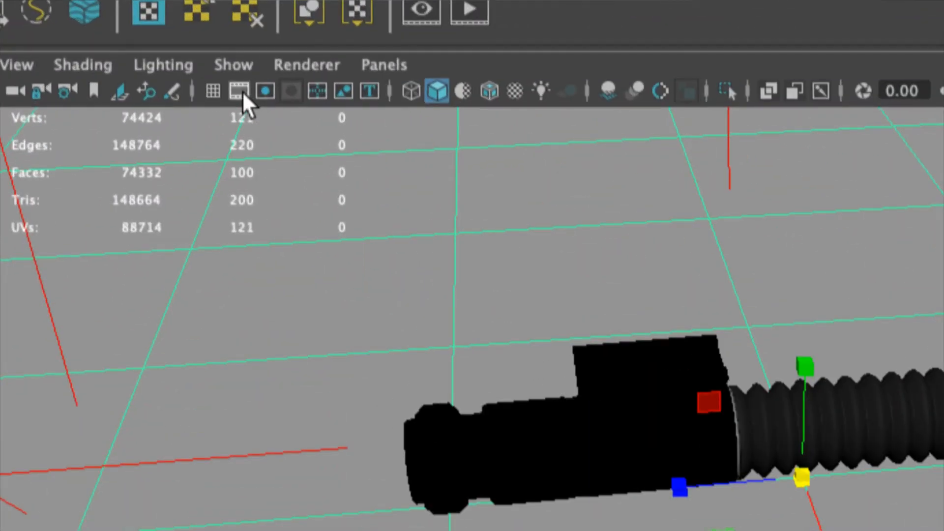
- Show the film gate in the perspective view and frame the hilt large and horizontal within it, undoing any accidental plane scaling
left_click(240, 91)
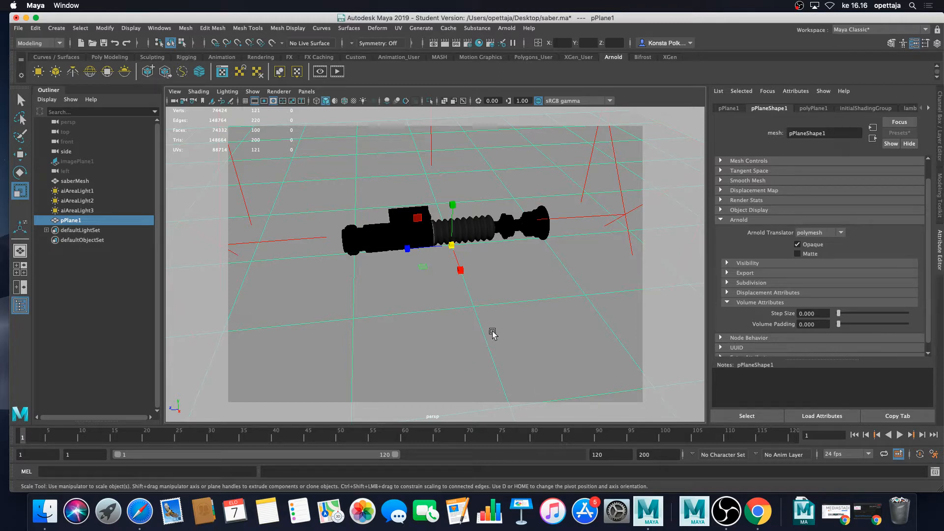
scroll(494, 331, "up", 3)
middle_click_drag(532, 299, 538, 314, "shift")
key("super+z")
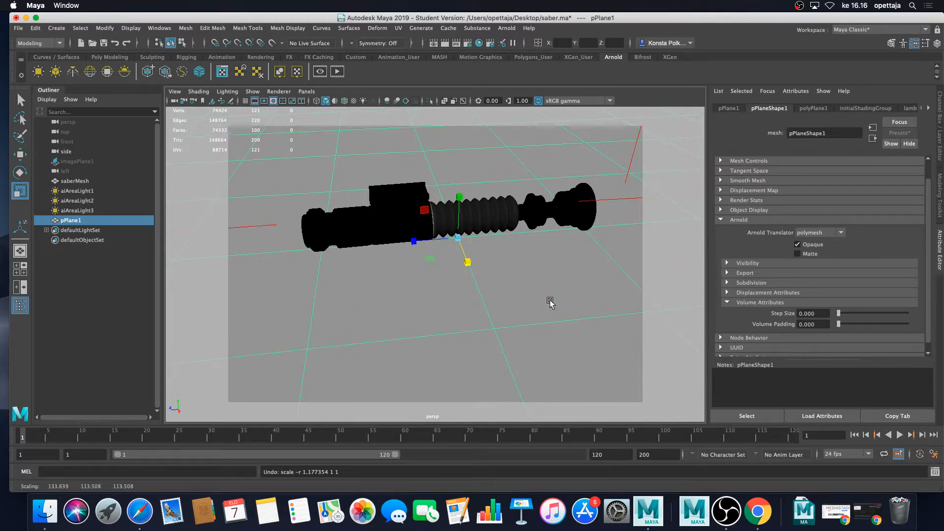
left_click_drag(548, 301, 538, 334, "alt")
right_click_drag(538, 335, 494, 305, "alt")
left_click_drag(495, 305, 492, 309, "alt")
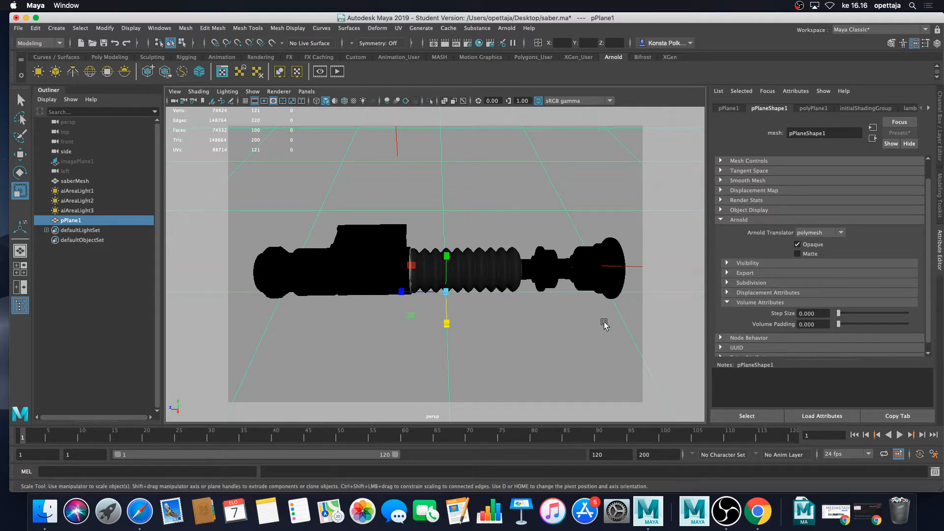
left_click_drag(398, 278, 428, 276, "alt")
- Render the newly framed hilt in Arnold RenderView, keeping the render window open beside the scene's object list
left_click(338, 73)
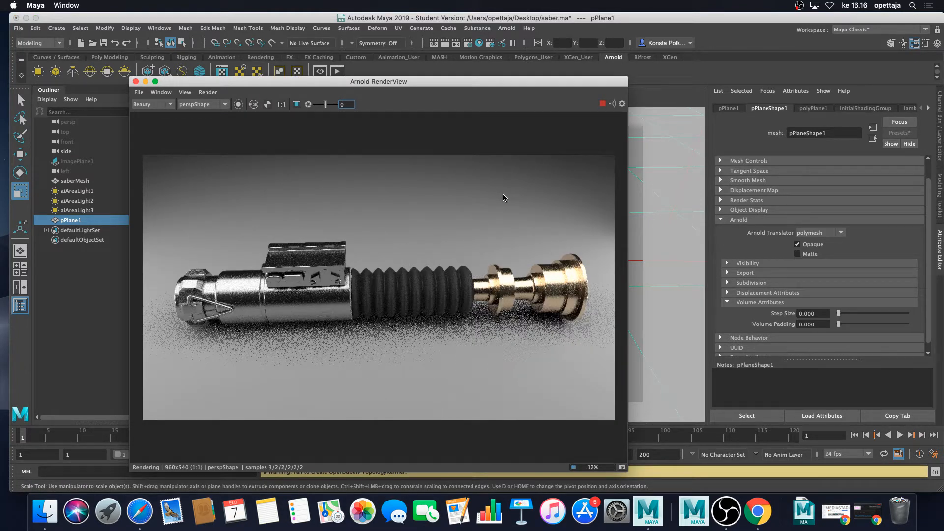
left_click(644, 216)
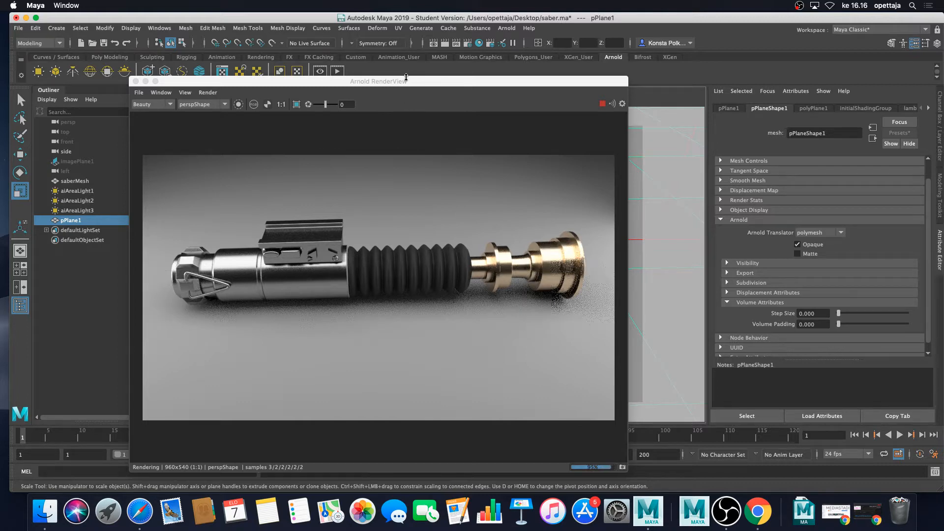
left_click_drag(405, 83, 430, 73)
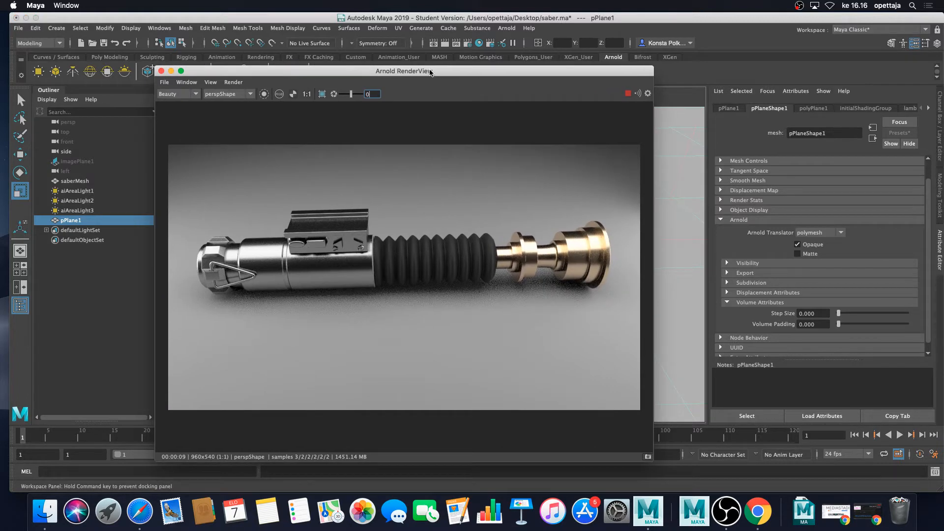
- Tint the color of aiAreaLight3 light pink with a hue of about 307
left_click(73, 211)
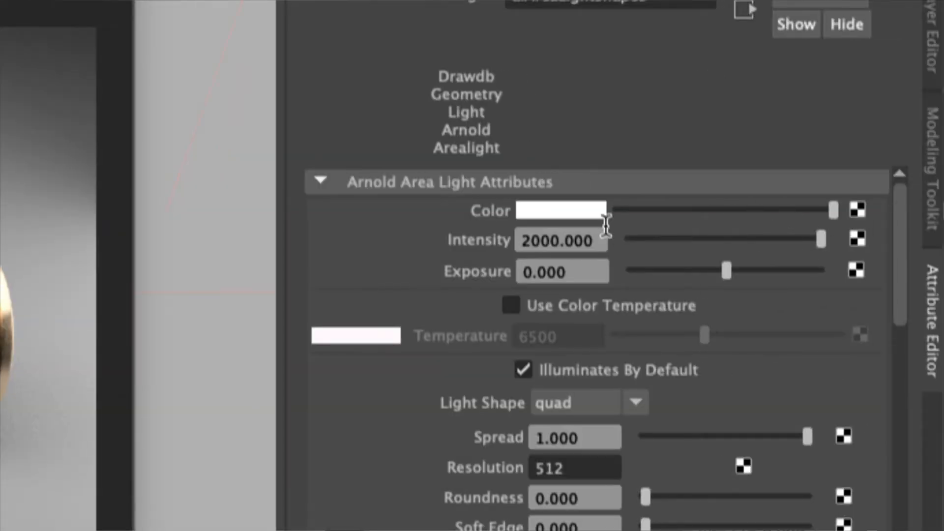
left_click(563, 210)
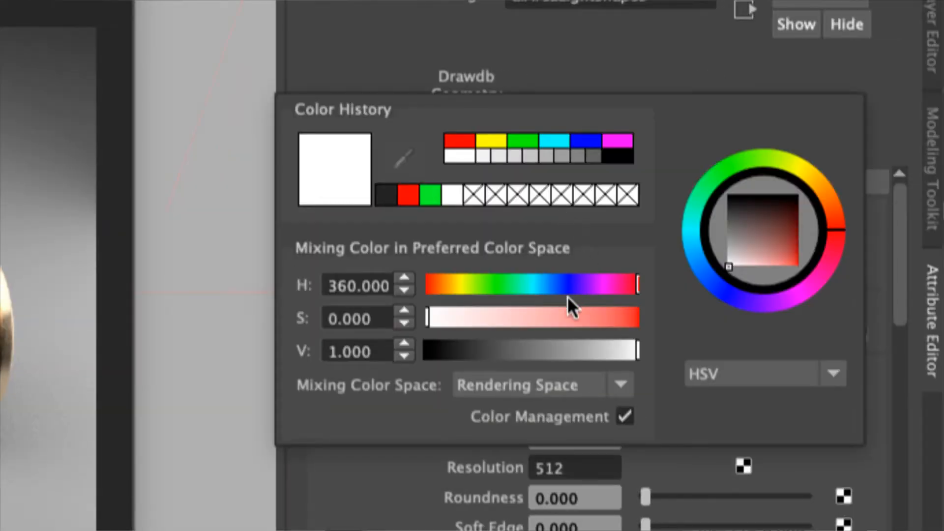
left_click_drag(541, 317, 546, 317)
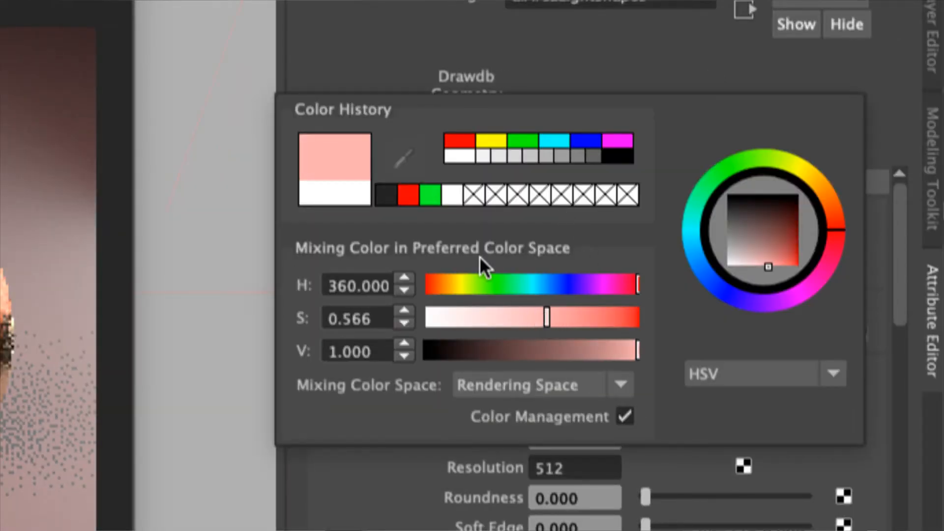
left_click(808, 289)
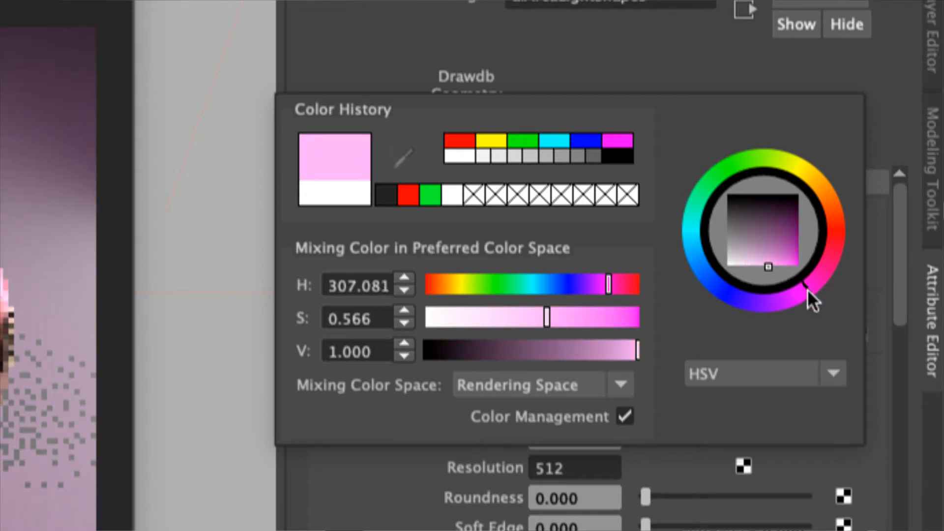
left_click_drag(776, 246, 760, 259)
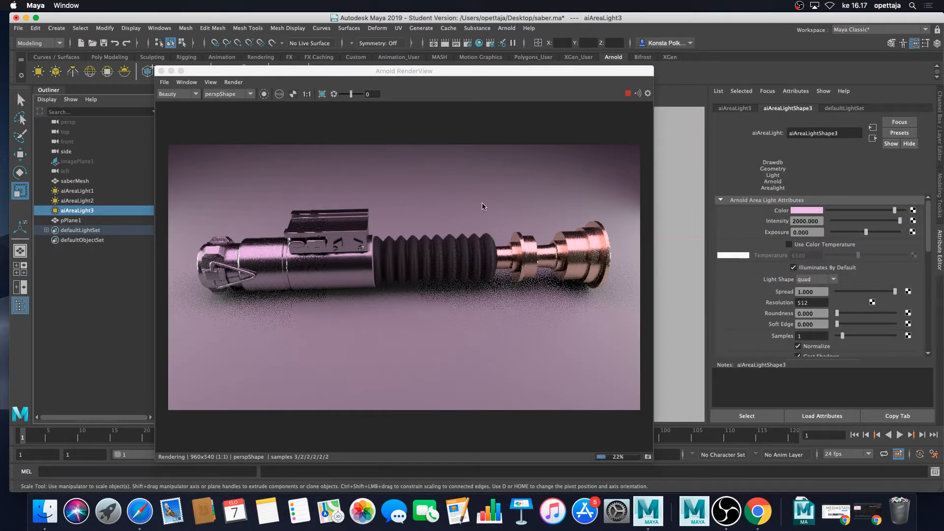
- Change the color of aiAreaLight2 to teal, with hue about 187, saturation 1 and value about 0.47
left_click(78, 201)
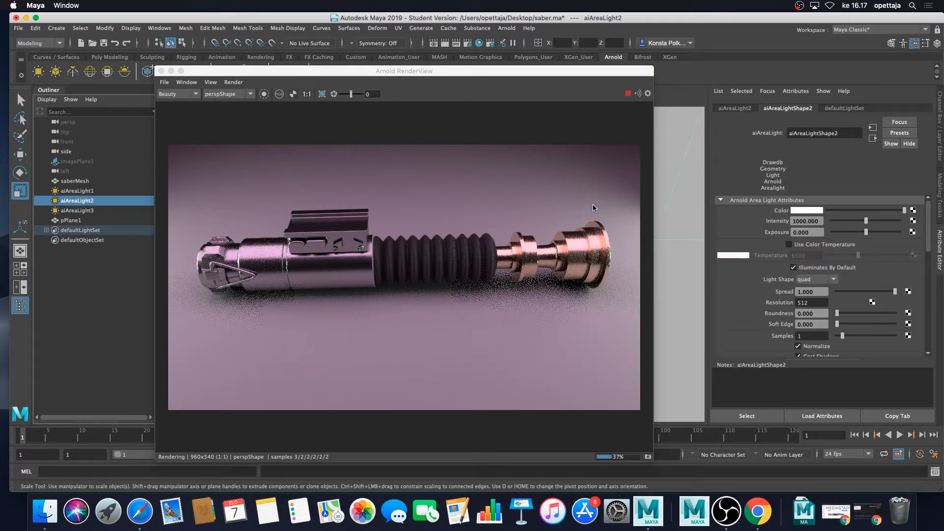
left_click(814, 210)
left_click(861, 220)
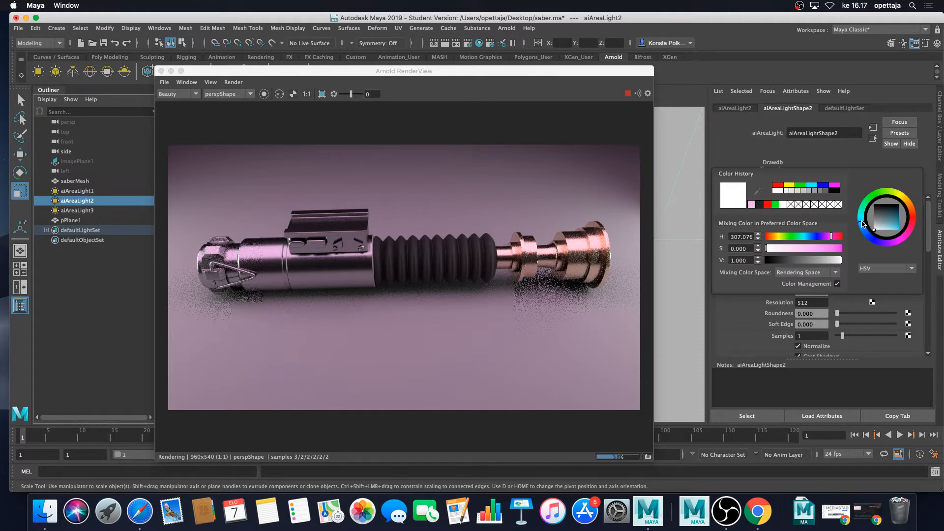
left_click_drag(885, 223, 903, 227)
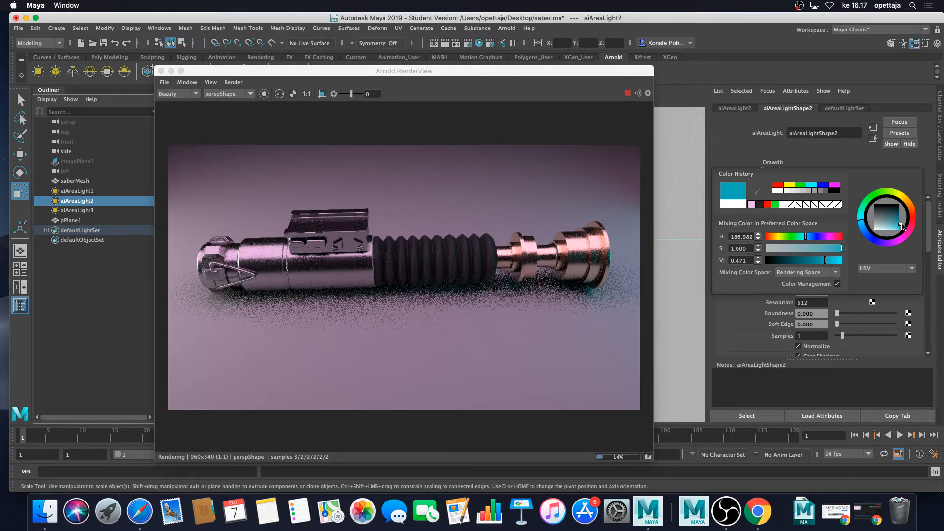
- Try an intensity of 5000 on aiAreaLight1 and settle on 3000
left_click(79, 192)
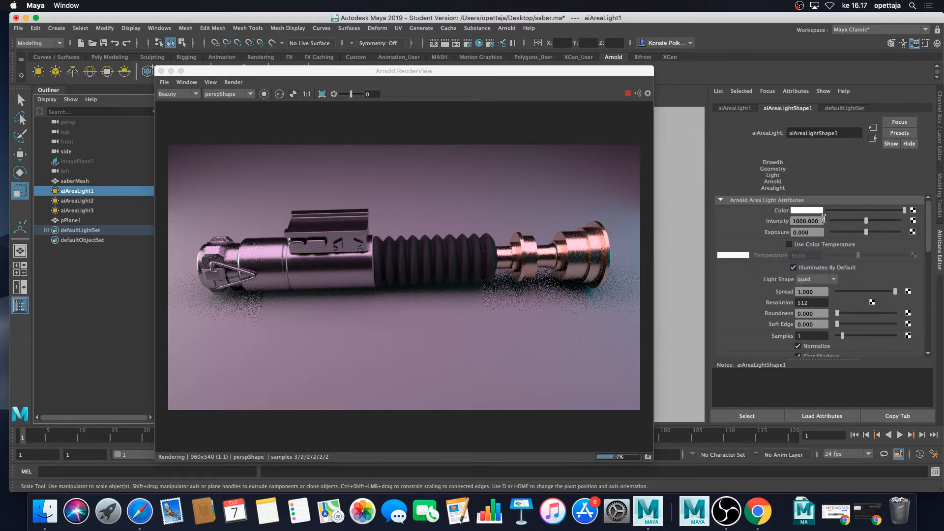
left_click_drag(820, 221, 770, 221)
type("5")
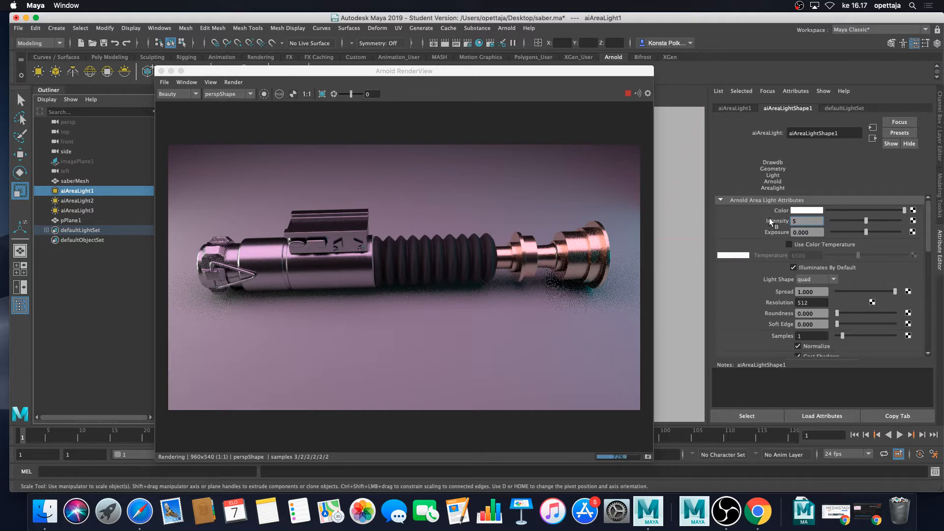
type("000")
key("Return")
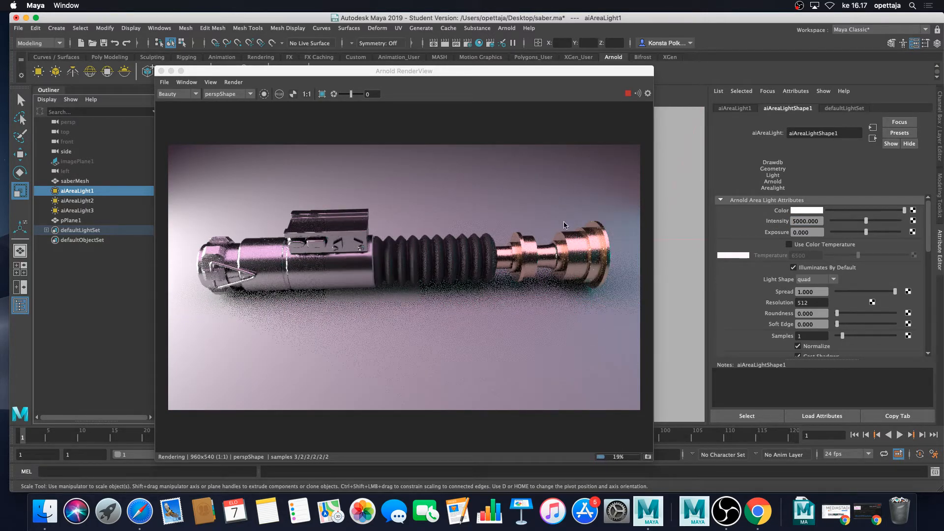
double_click(807, 221)
type("30")
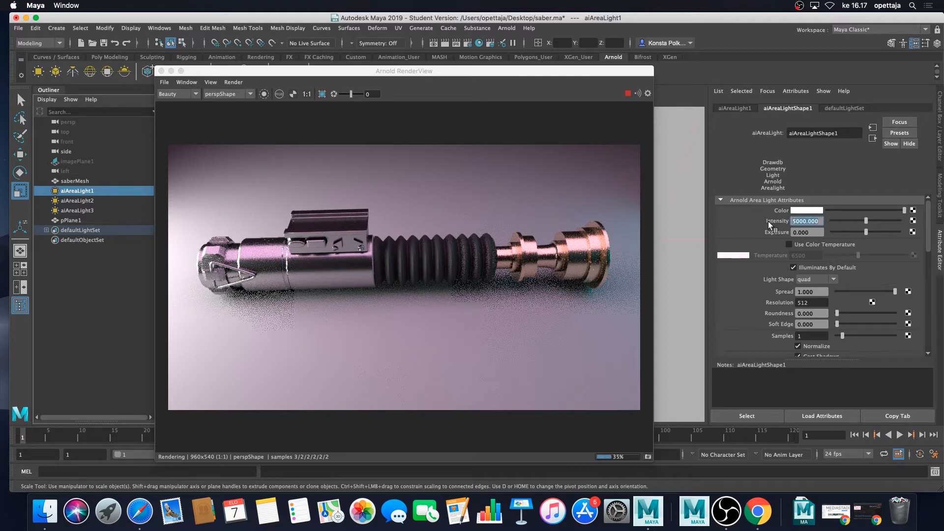
type("00")
key("Return")
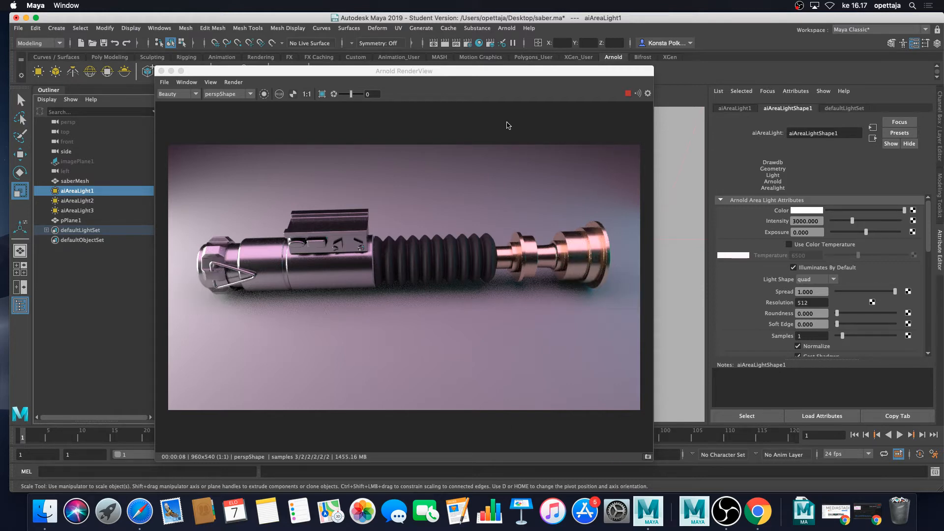
- Set the Arnold render sampling to Camera (AA) 5, Diffuse 3, Specular 3 and Transmission 3, and close the render settings
left_click_drag(534, 74, 571, 85)
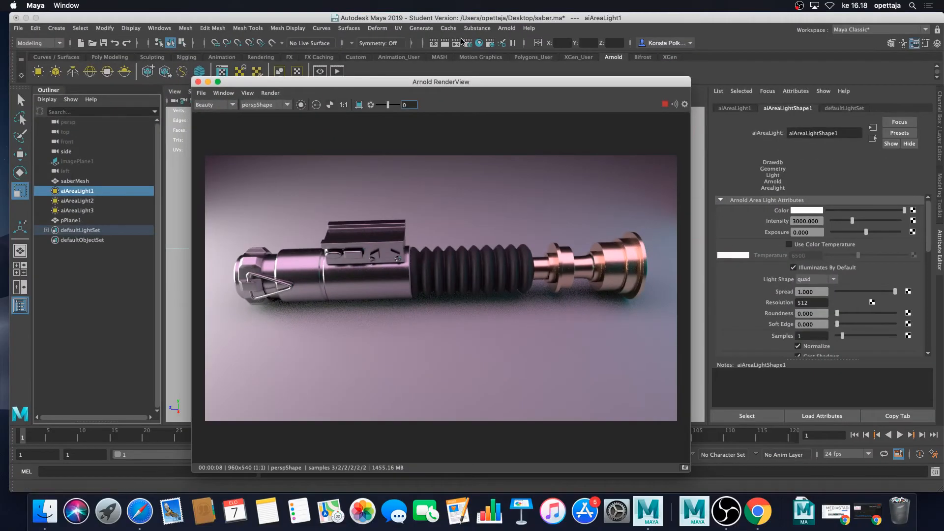
left_click(462, 42)
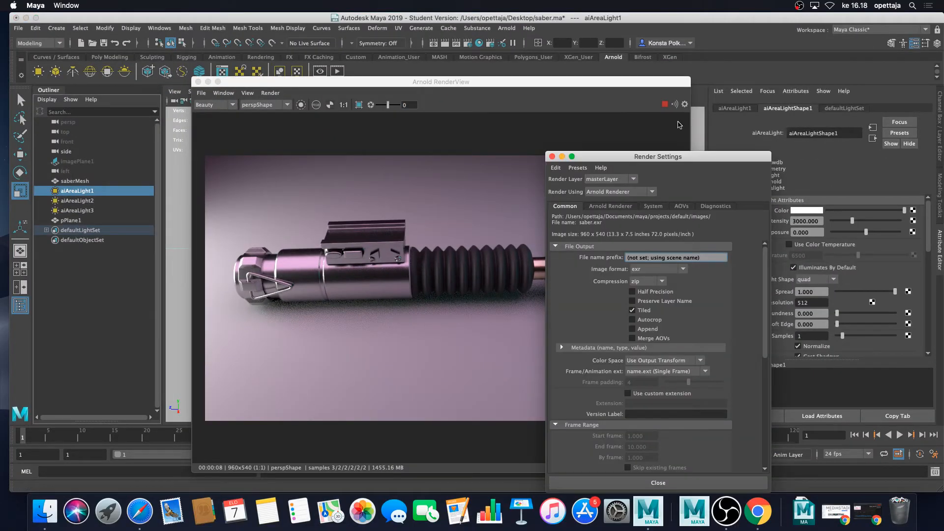
left_click(631, 207)
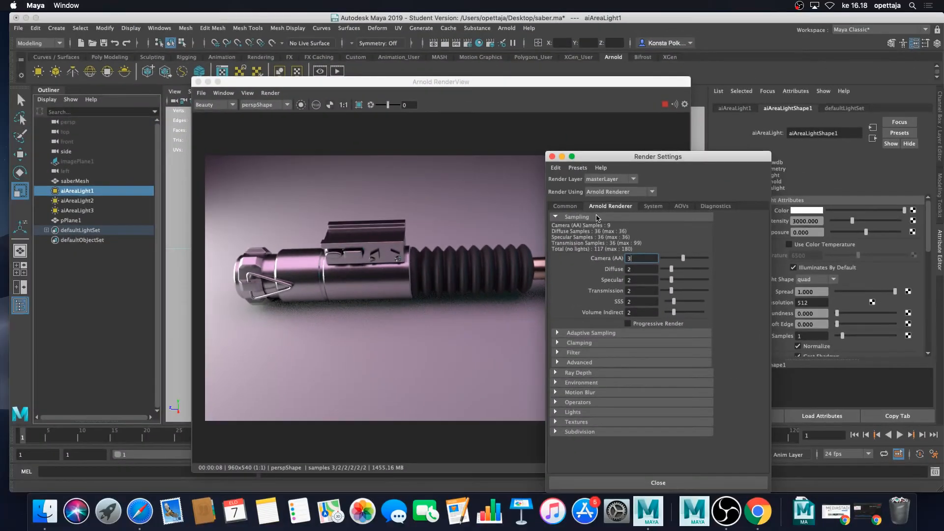
double_click(642, 257)
type("5")
key("Tab")
type("3")
key("Tab")
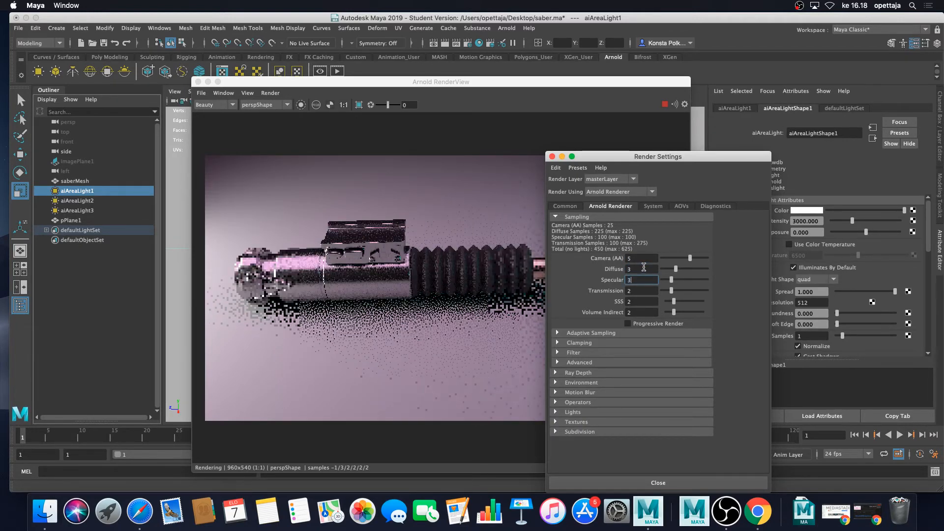
type("3")
key("Tab")
type("3")
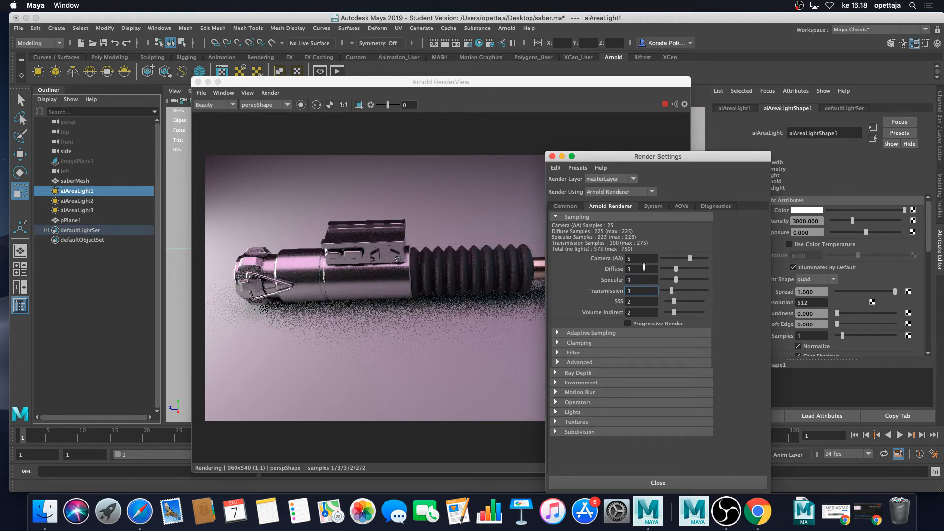
left_click(691, 482)
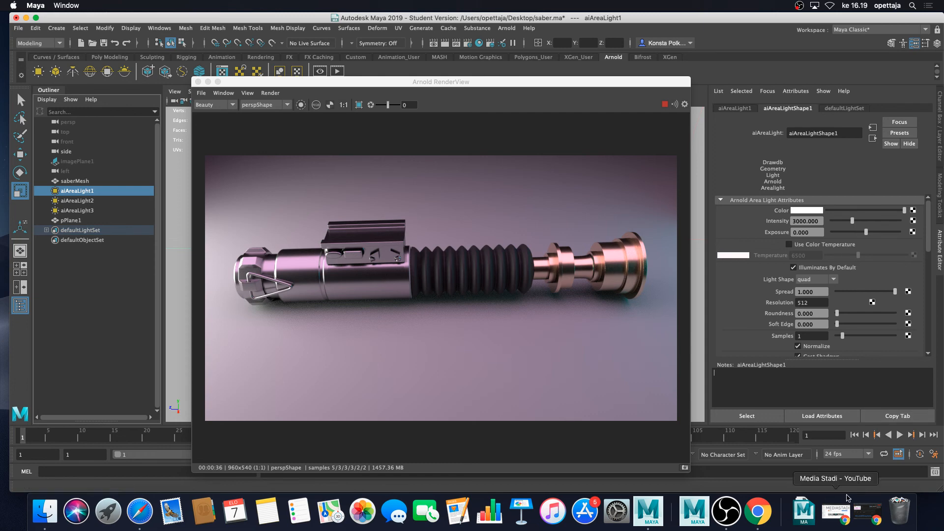
left_click(729, 508)
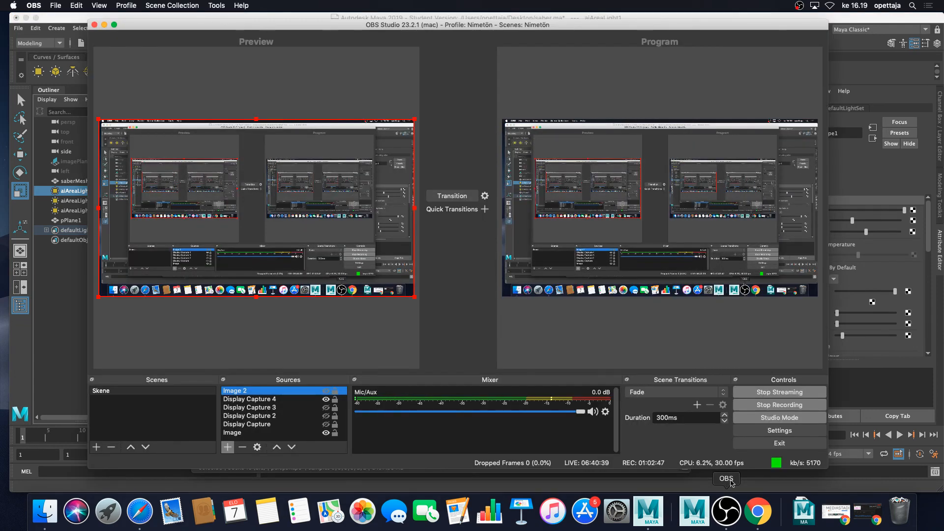